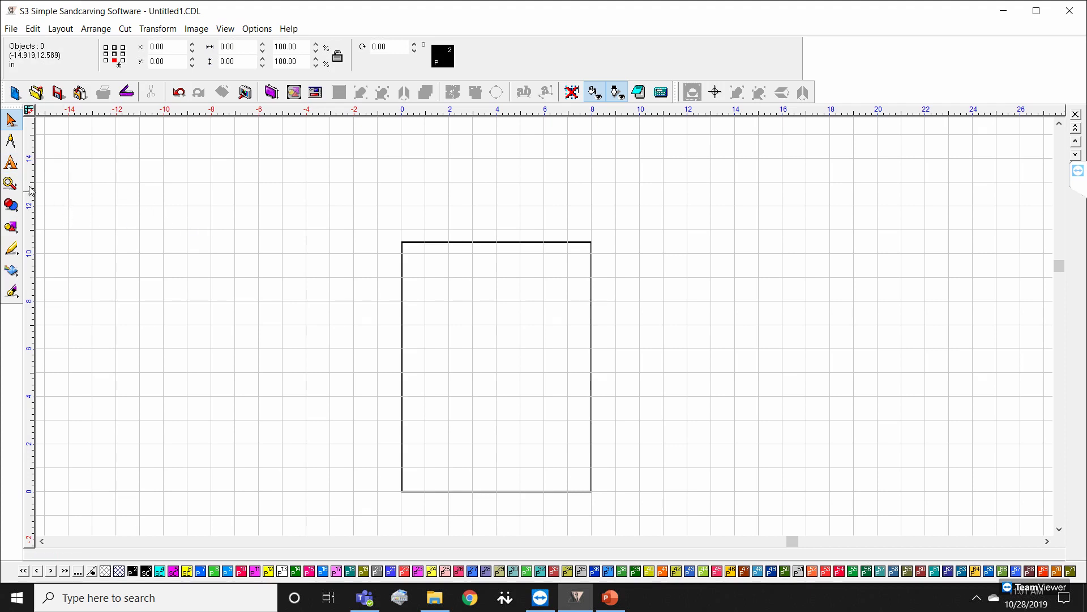
left_click(45, 168)
left_click(190, 217)
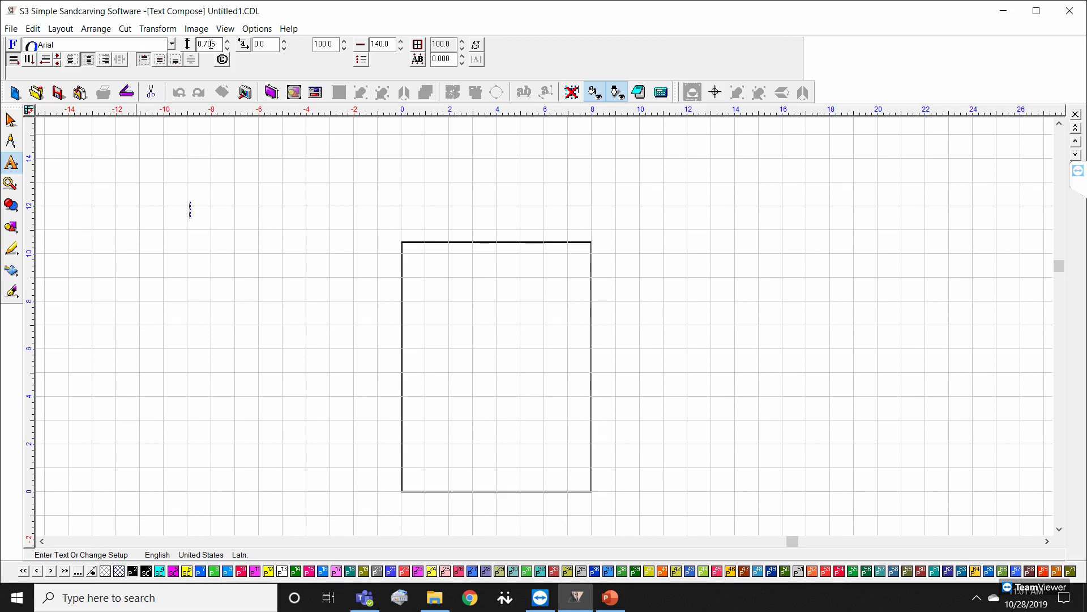
left_click(255, 44)
left_click(20, 122)
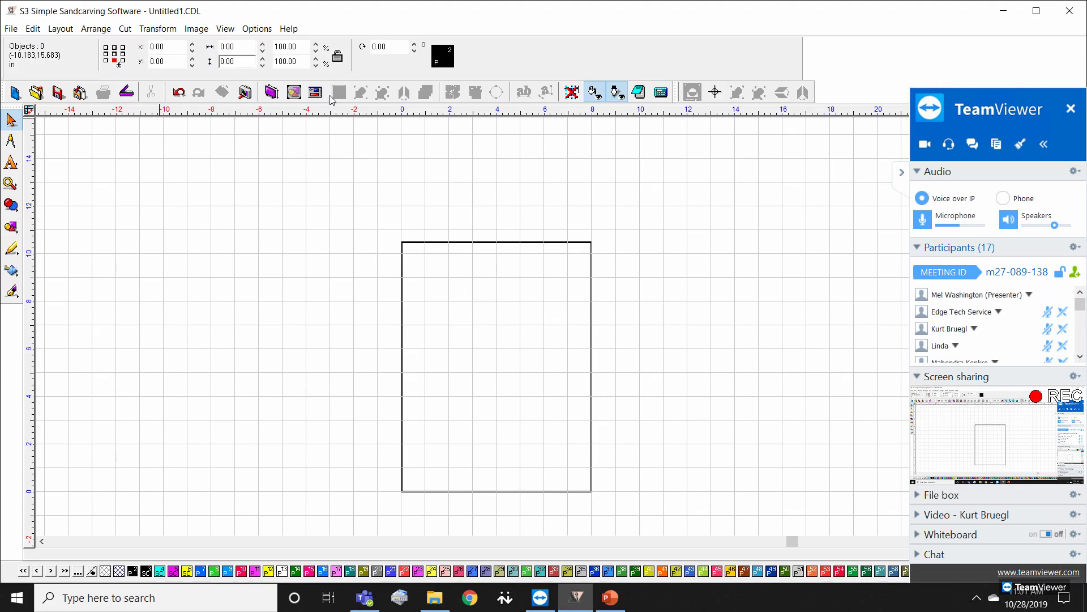
left_click(902, 175)
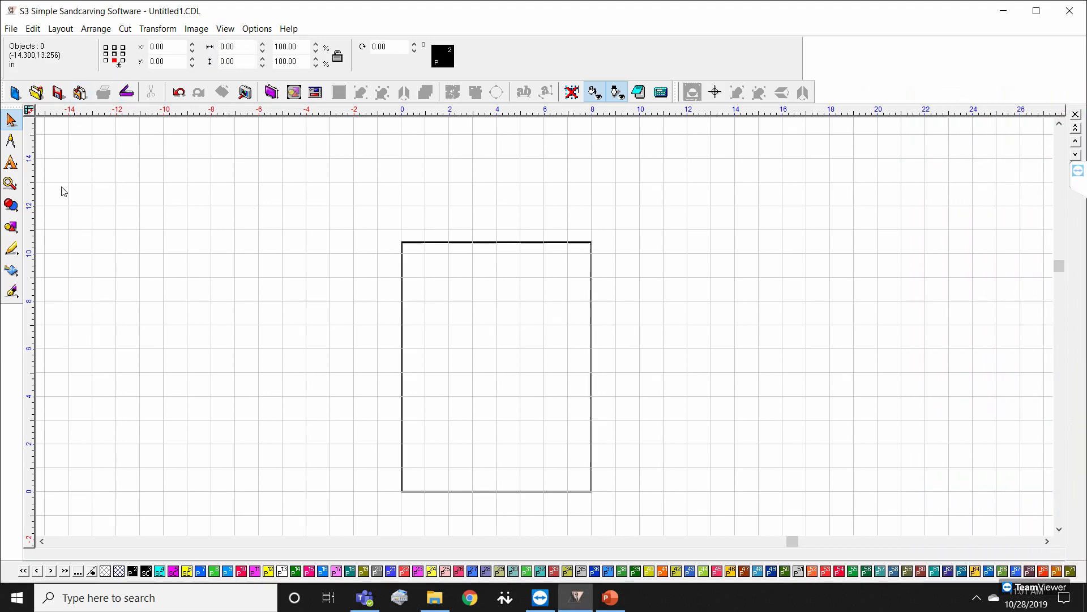
Step: Draw two circles, one about 2.95 in across and another about 6.19 in across overlapping the page's upper corner
left_click(14, 231)
left_click(44, 237)
left_click_drag(183, 227, 245, 262)
left_click_drag(402, 293, 424, 310)
key("Escape")
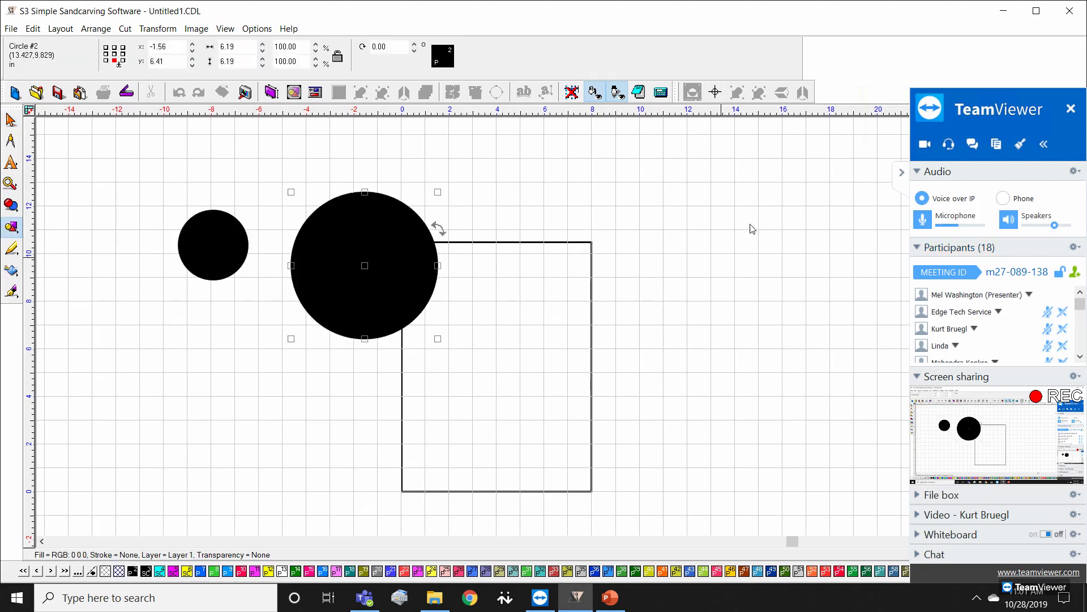
left_click(902, 173)
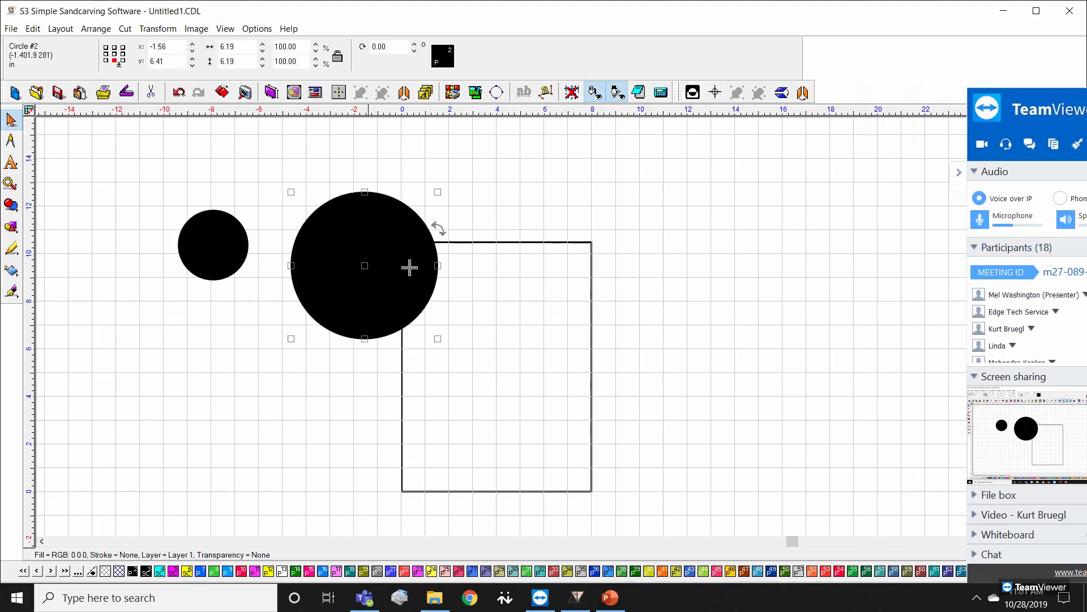
Step: Draw four rectangles, three above the circles and page and one about 3.21 by 2.50 in inside the page
left_click(12, 228)
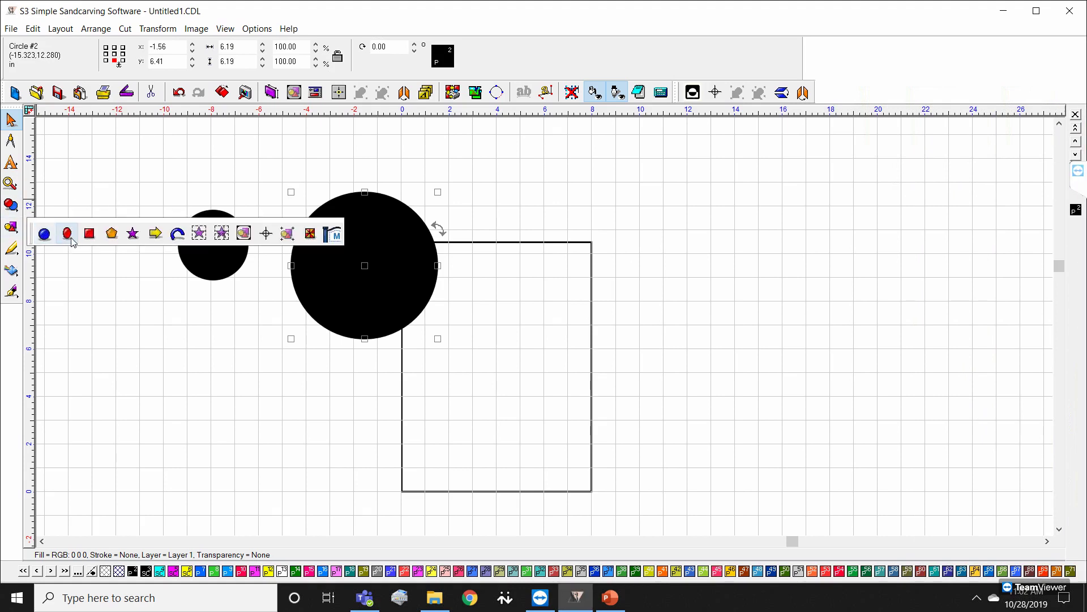
left_click(89, 233)
left_click_drag(117, 181, 139, 196)
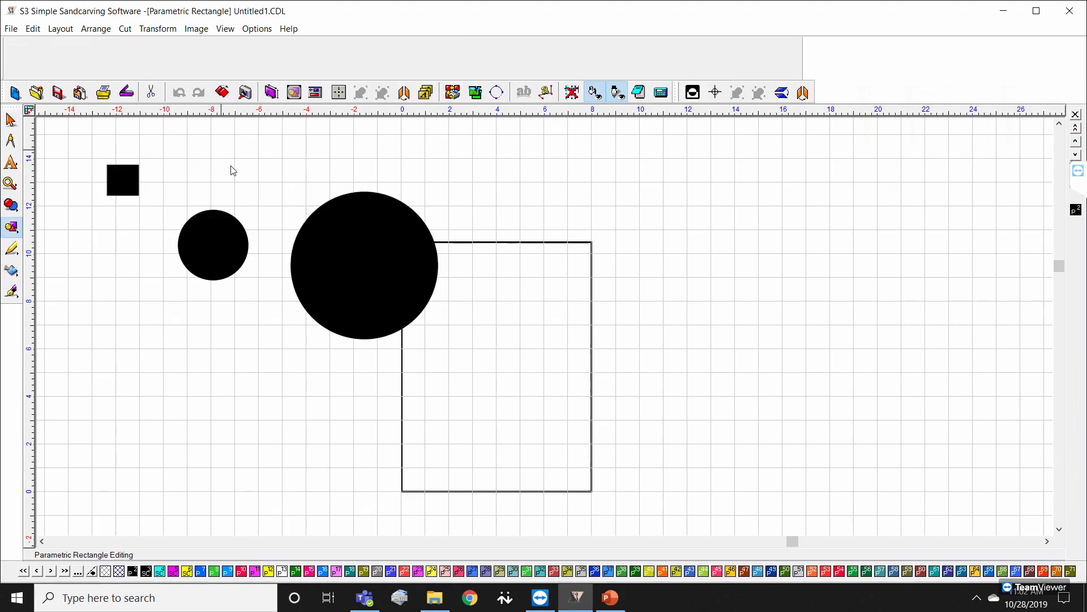
left_click_drag(220, 150, 251, 184)
left_click_drag(461, 170, 507, 230)
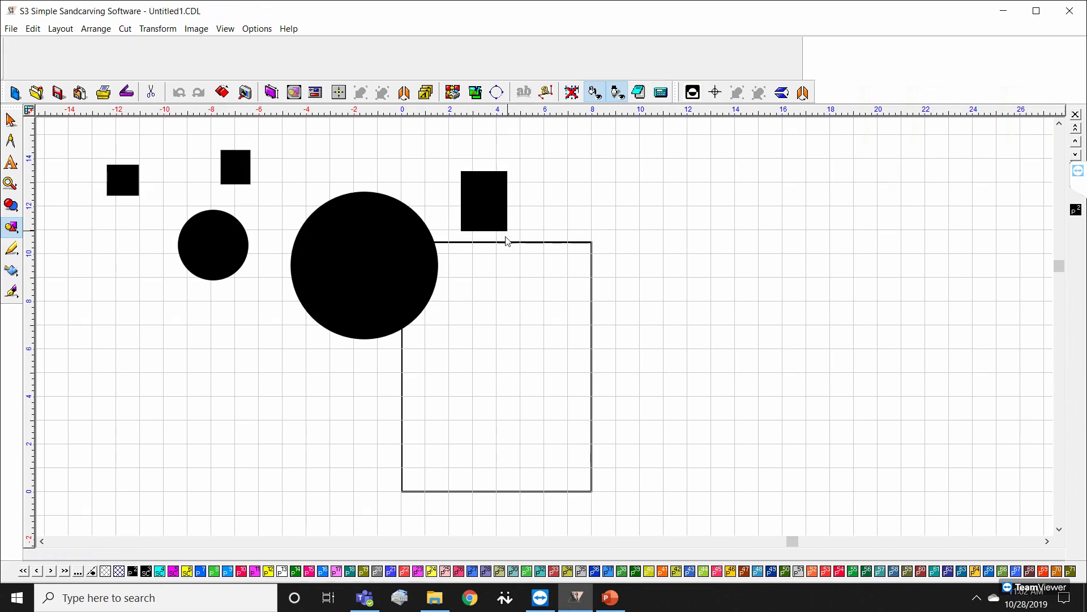
left_click_drag(489, 319, 567, 379)
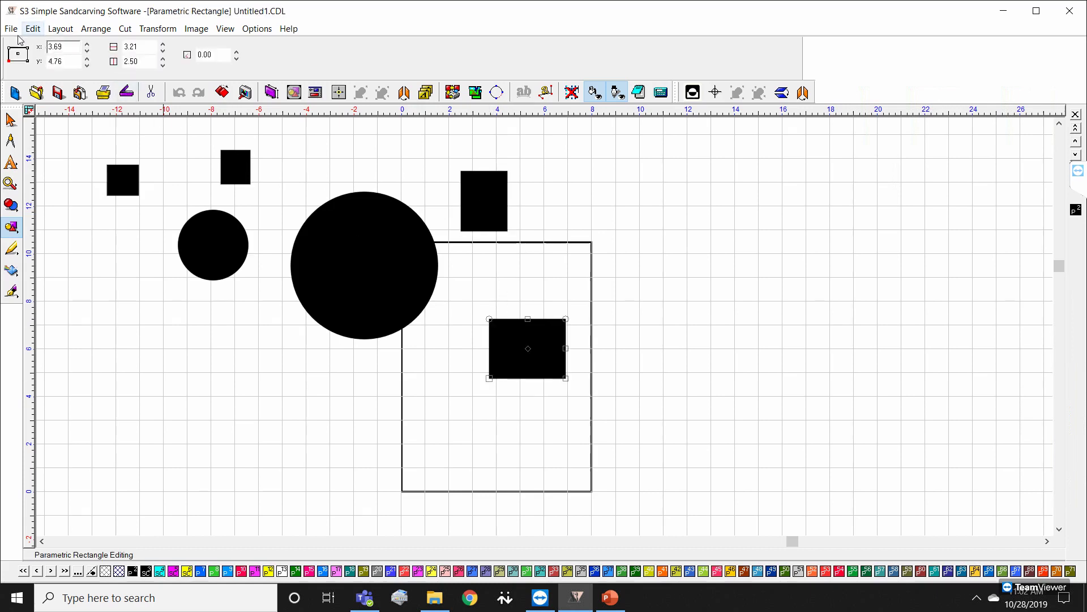
left_click(11, 120)
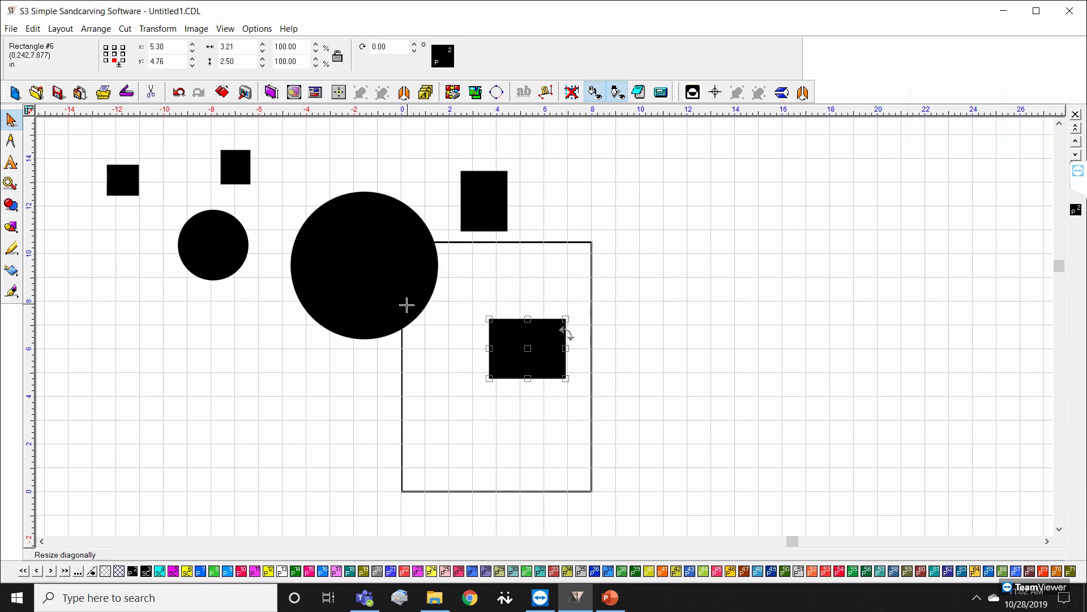
Step: Select the small circle, move it onto the large circle, and clear the selection
key("Tab")
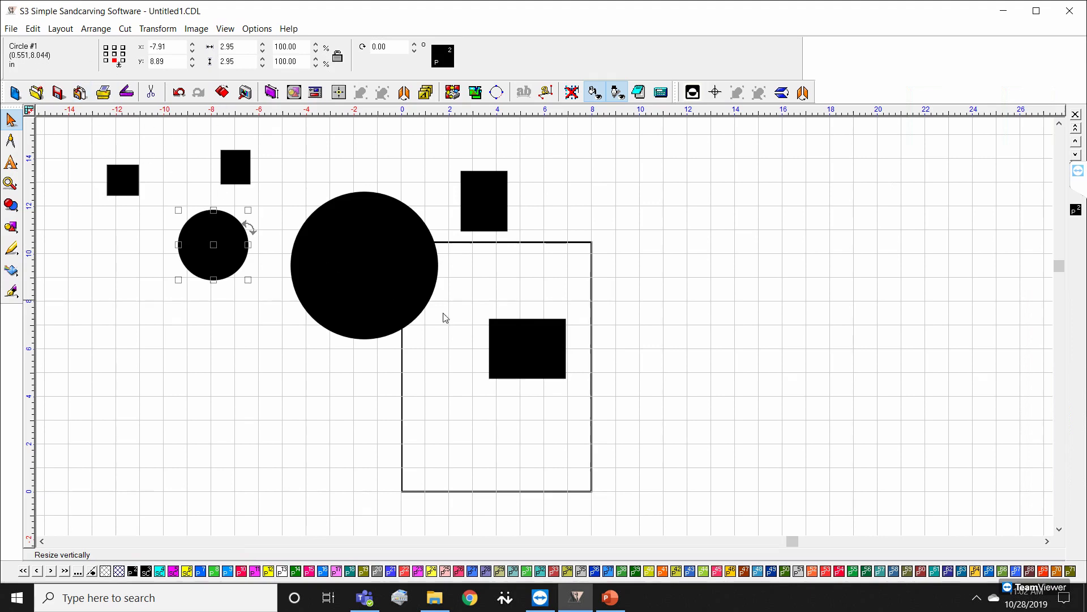
left_click(250, 326)
left_click(206, 244)
left_click_drag(207, 245, 361, 269)
left_click(209, 352)
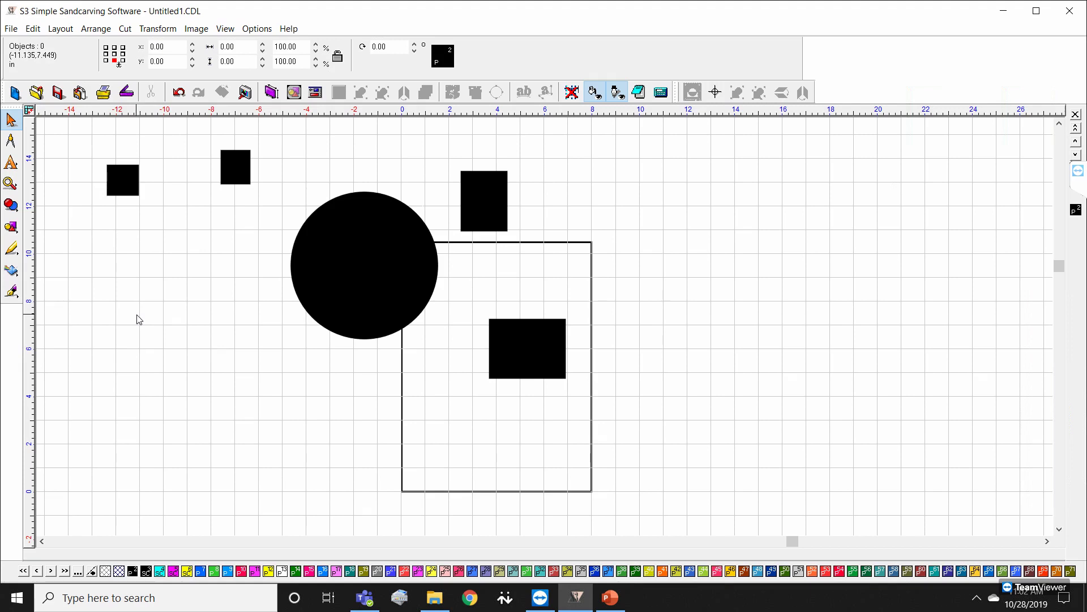
Step: Cycle the selection through the objects to the hidden small circle and move it slightly within the large circle
key("Tab")
key("Tab")
key("Tab")
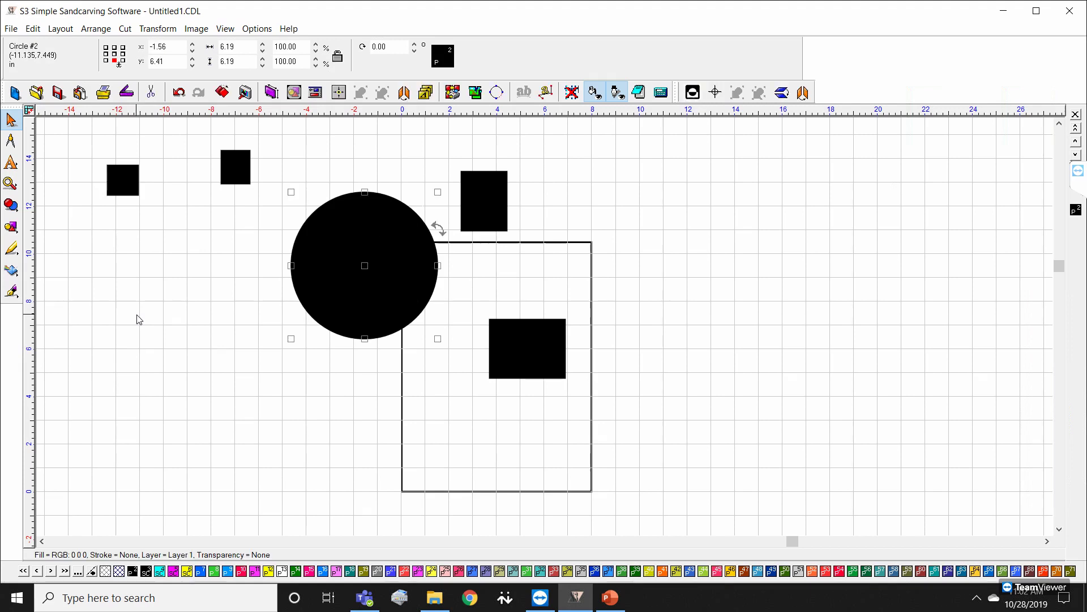
key("Tab")
key("Tab")
key("Tab")
key("Tab")
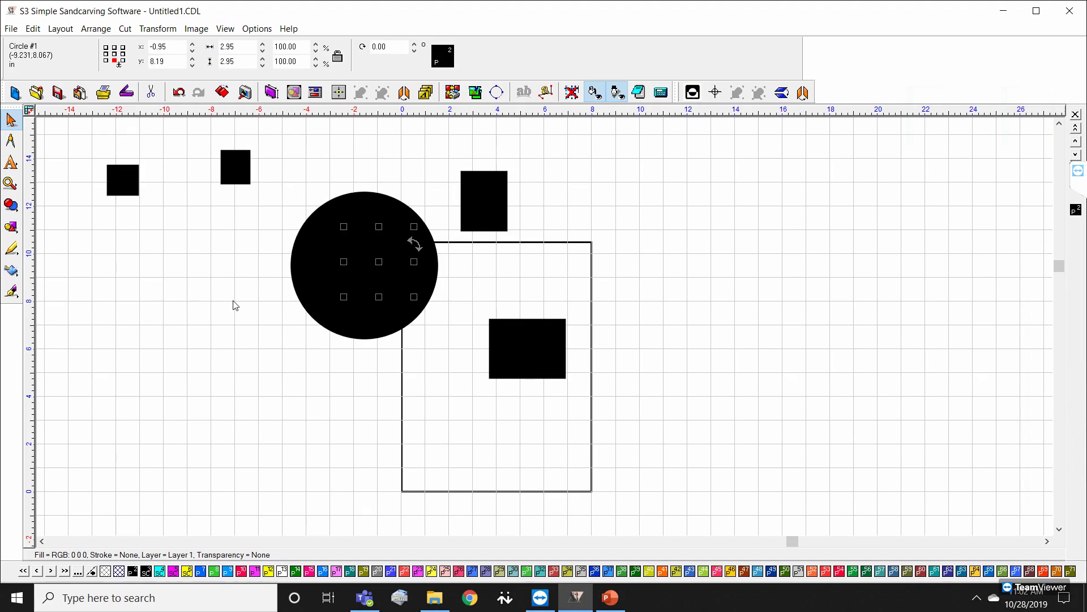
mouse_move(379, 260)
left_mouse_down()
mouse_move(360, 280)
mouse_move(147, 330)
mouse_move(368, 266)
left_mouse_up()
left_click(505, 307)
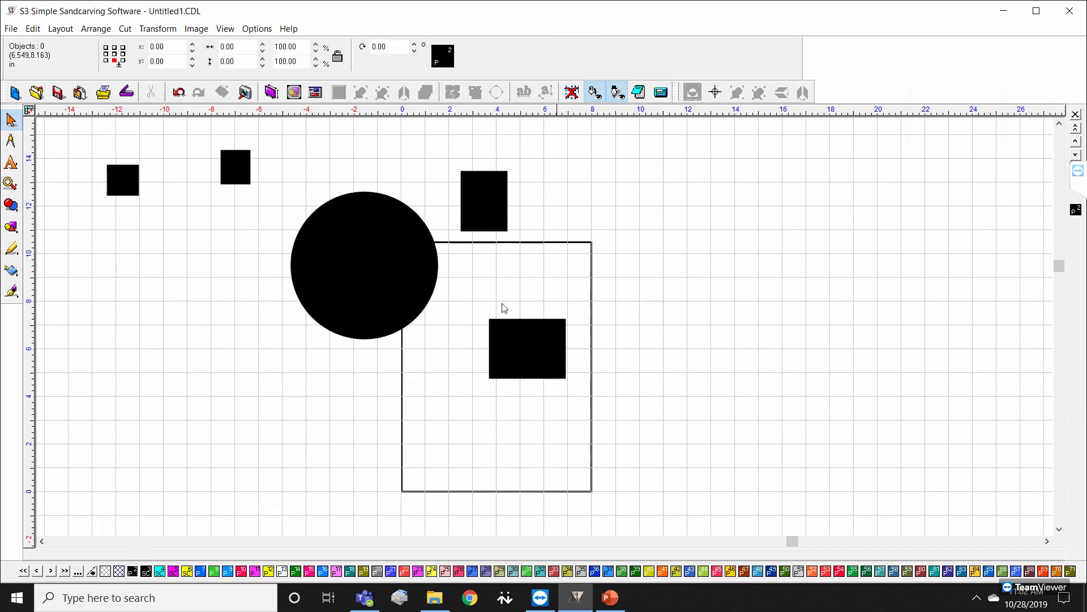
Step: In outline view, move the small circle out of the large one to open space, and restore the filled view
scroll(397, 309, "down", 1)
scroll(617, 347, "up", 1)
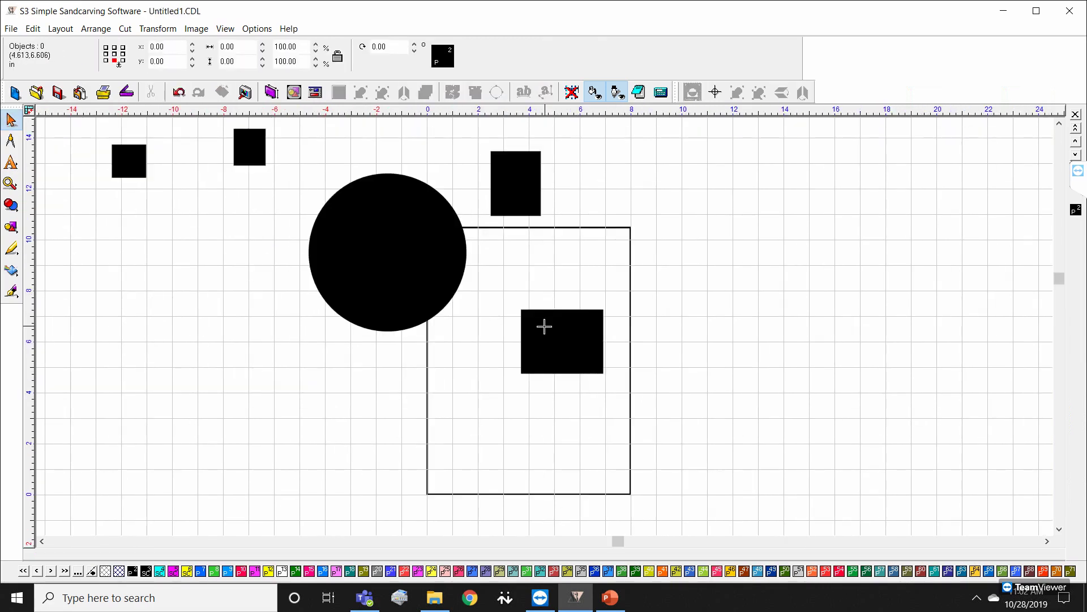
scroll(545, 326, "down", 1)
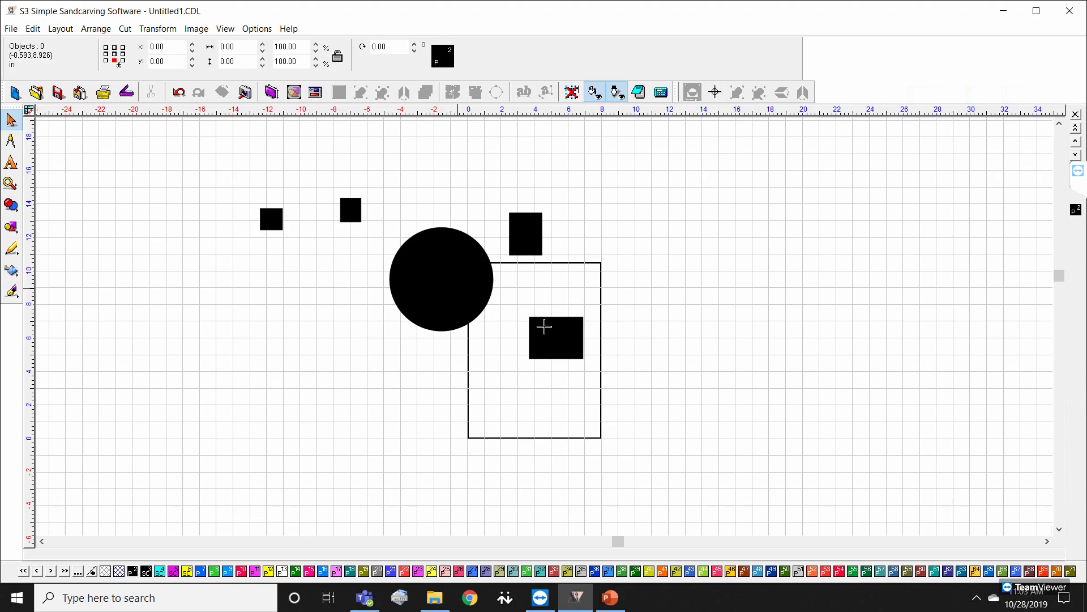
scroll(545, 326, "up", 1)
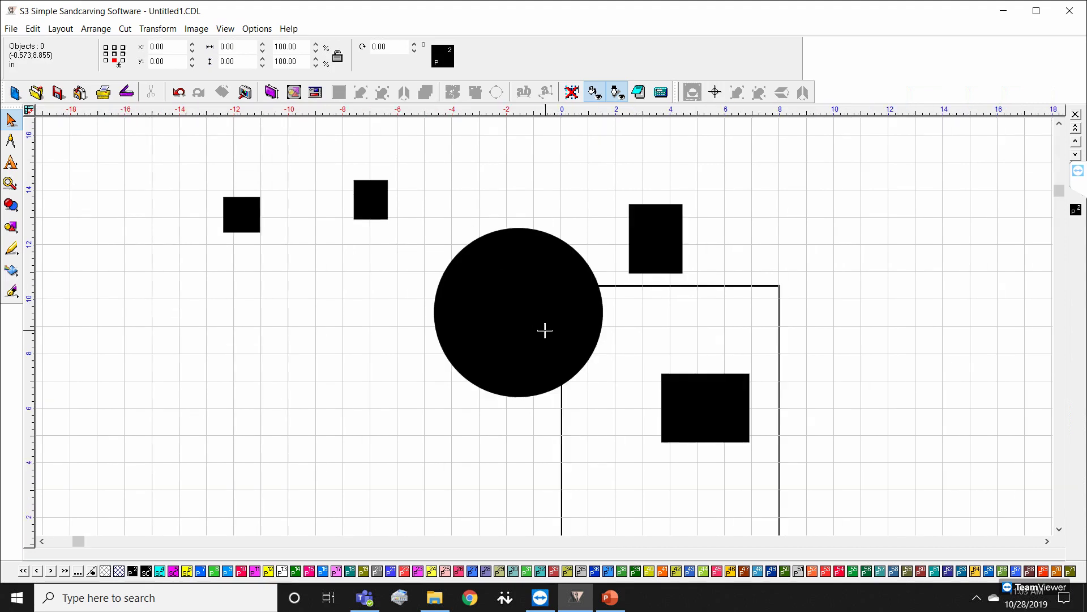
key("ctrl+f")
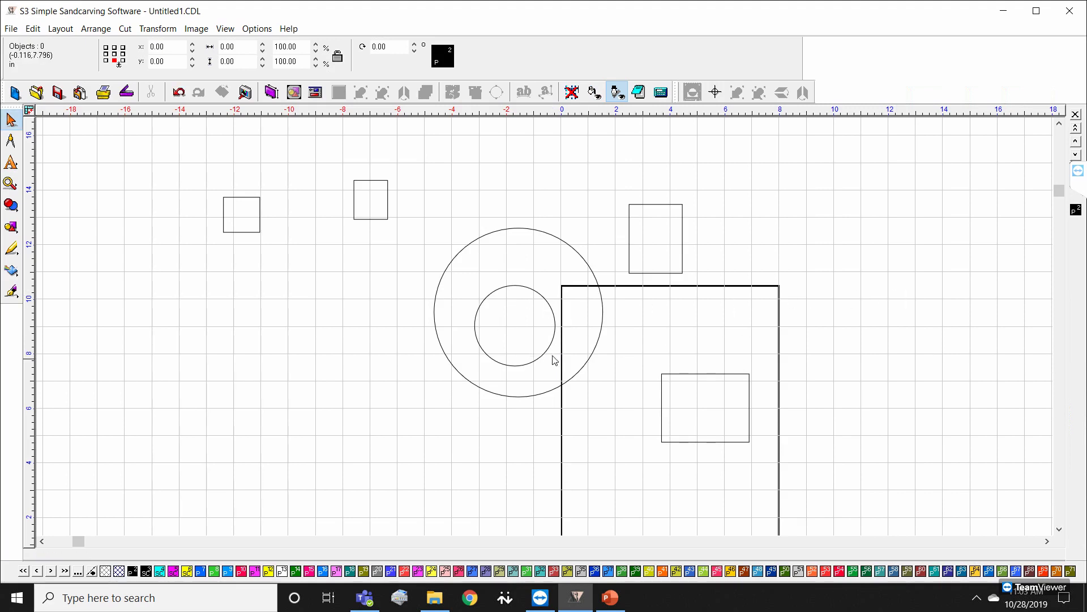
left_click(546, 348)
left_click_drag(515, 322, 269, 351)
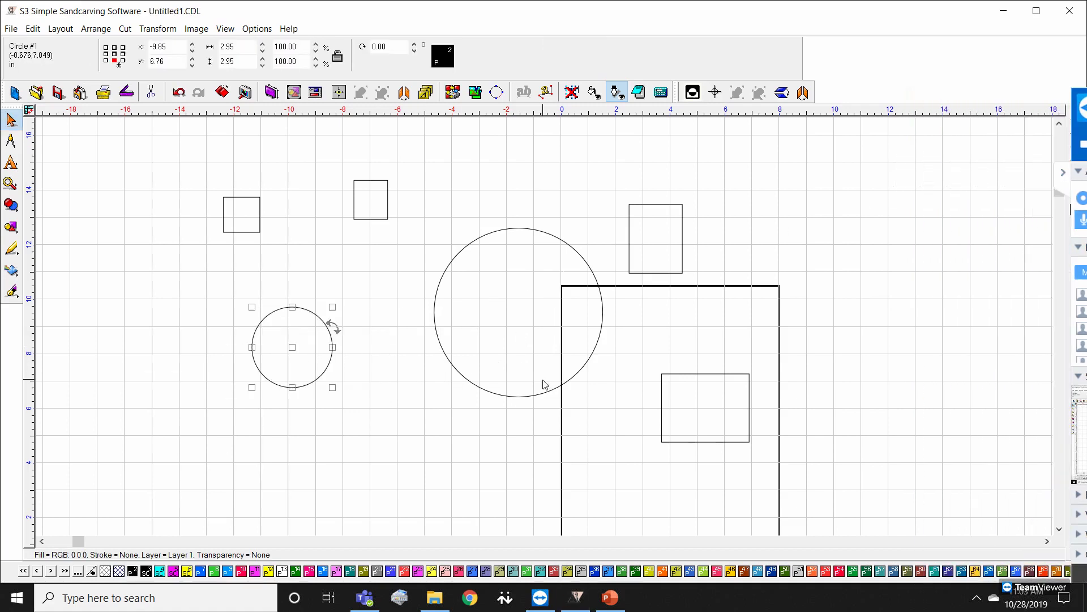
left_click(393, 403)
key("F9")
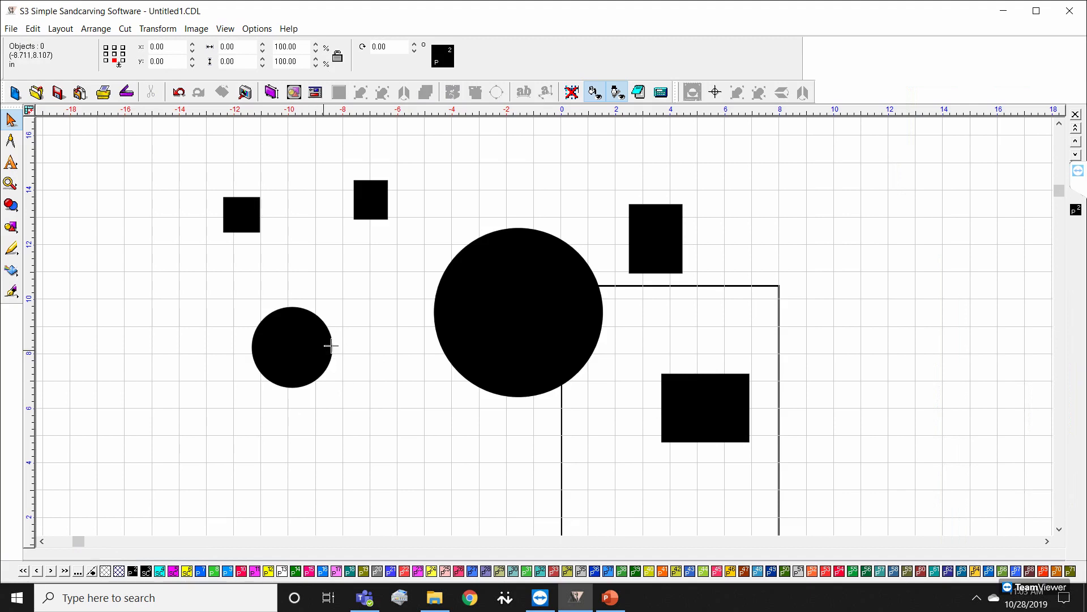
Step: Select all six shapes together and delete them
scroll(437, 320, "down", 1)
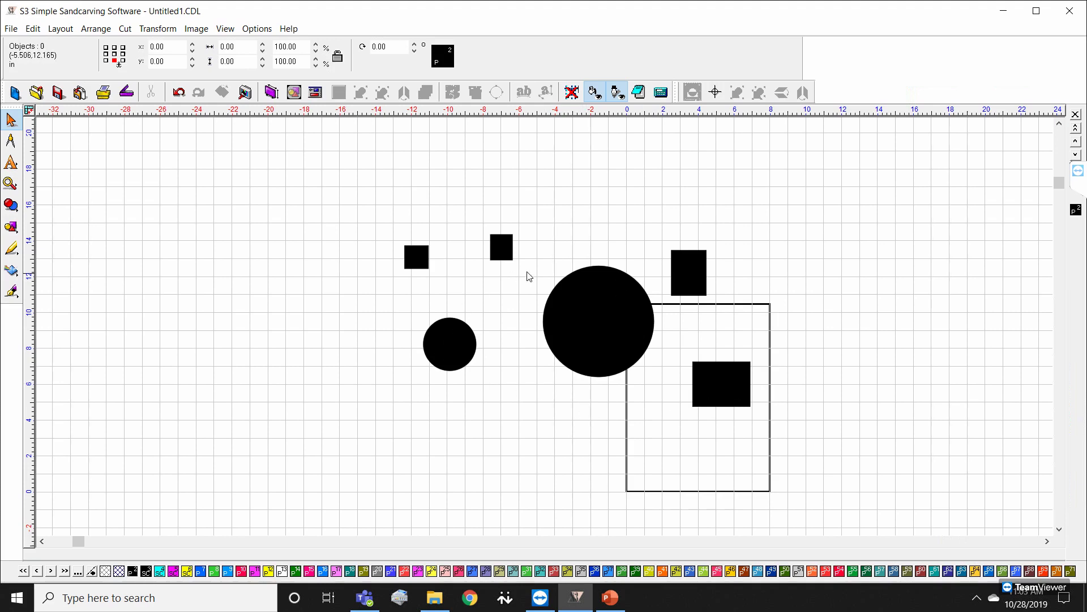
left_click_drag(343, 216, 787, 447)
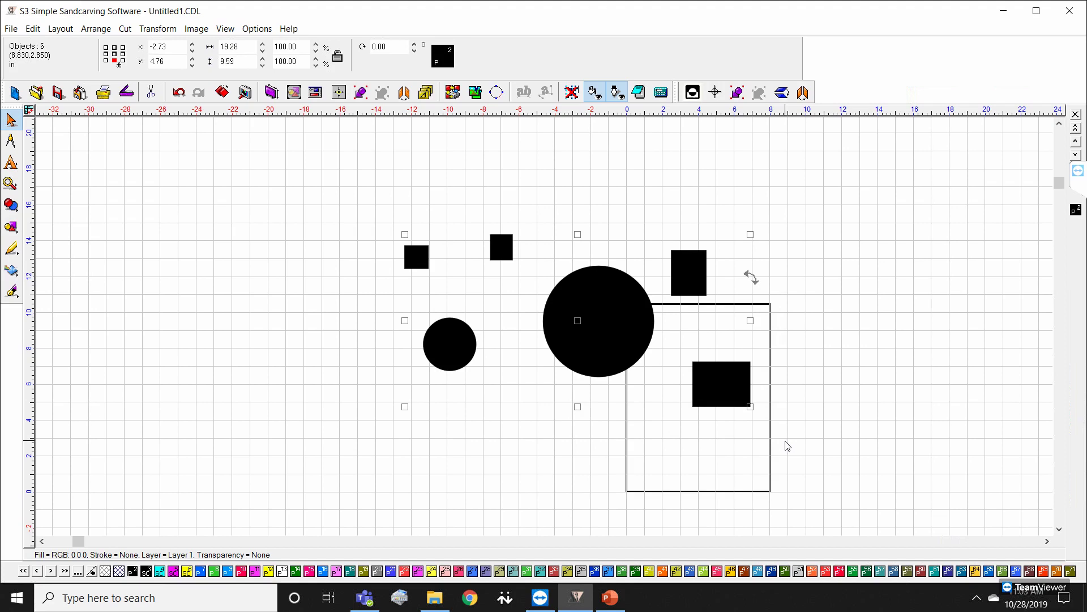
key("Delete")
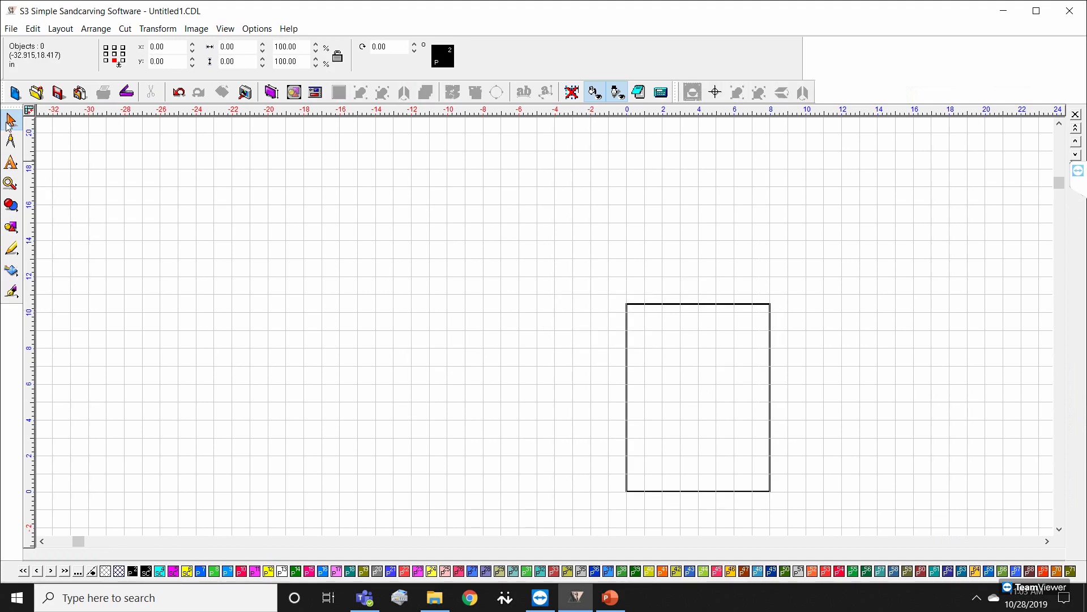
scroll(208, 109, "up", 1)
scroll(603, 386, "down", 2)
scroll(775, 443, "up", 1)
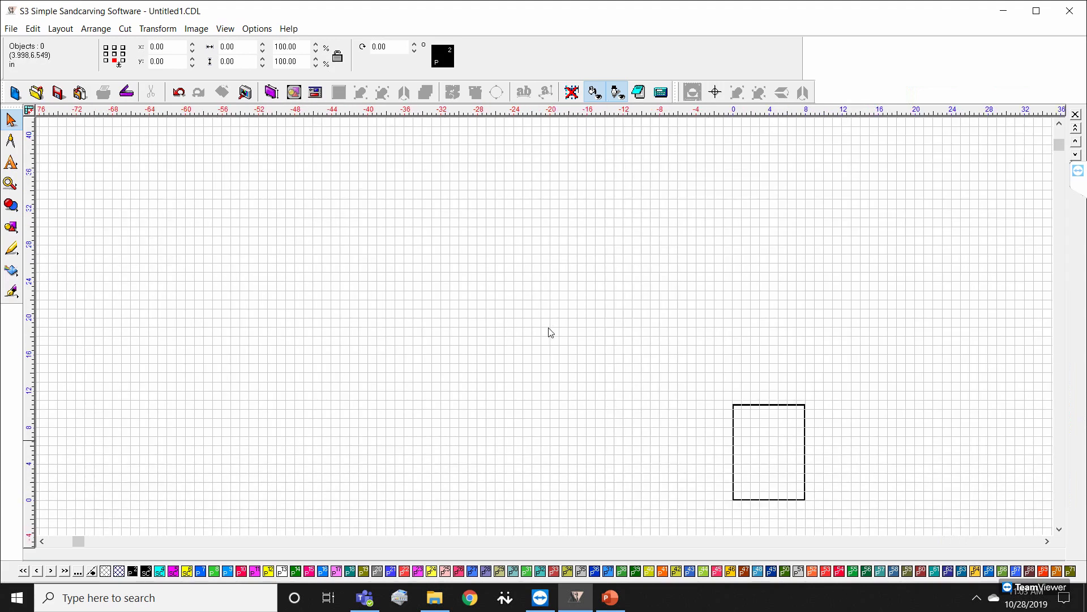
scroll(547, 331, "up", 1)
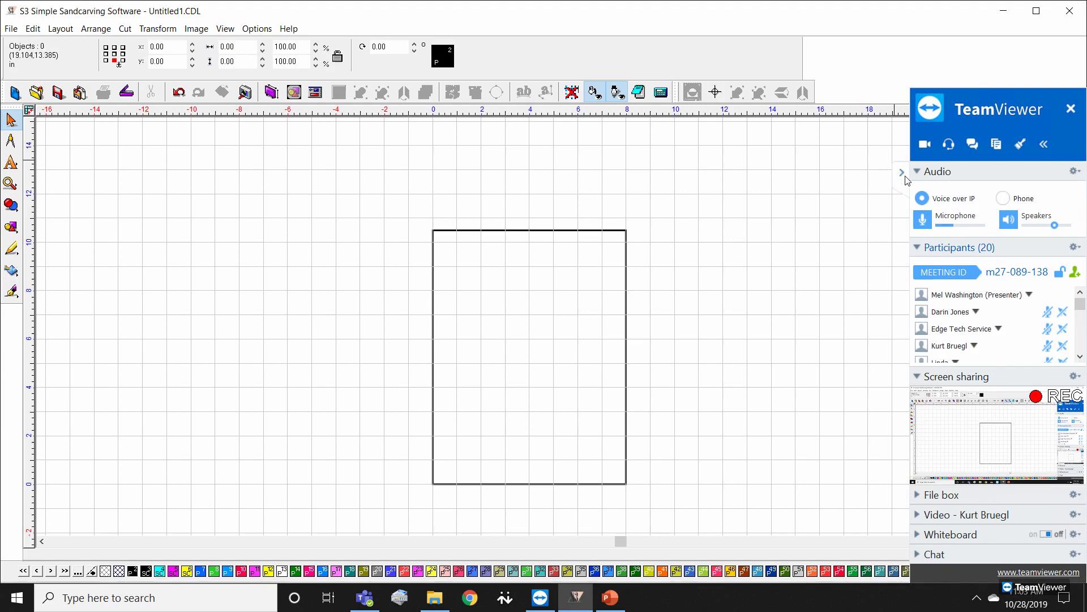
left_click(902, 173)
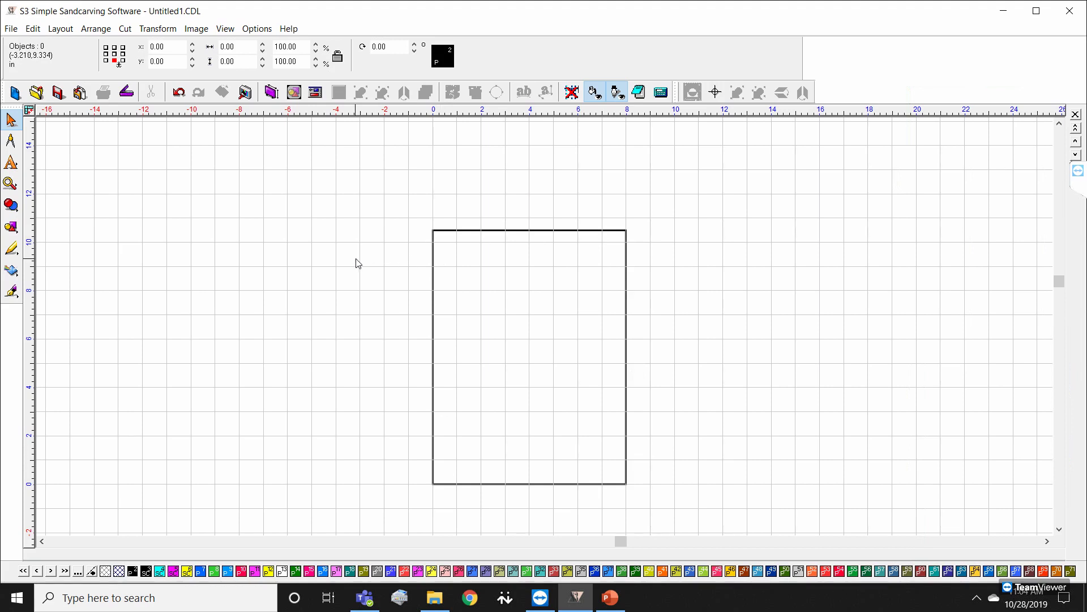
Step: Examine the Blank Size settings, including the proportion lock and the advanced blank list, and close the dialog without changes
left_click(61, 29)
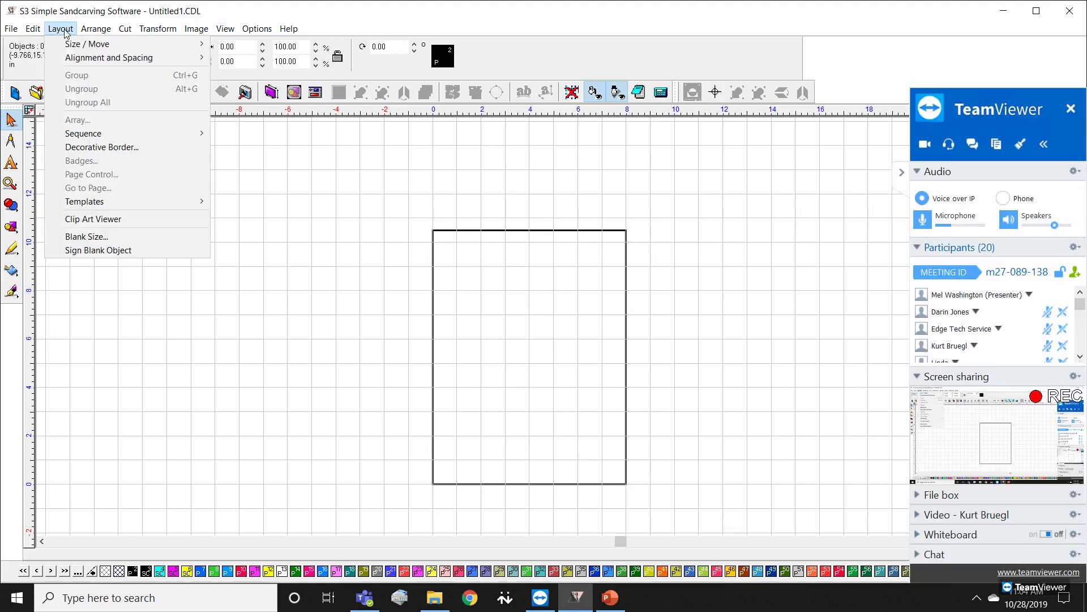
left_click(98, 238)
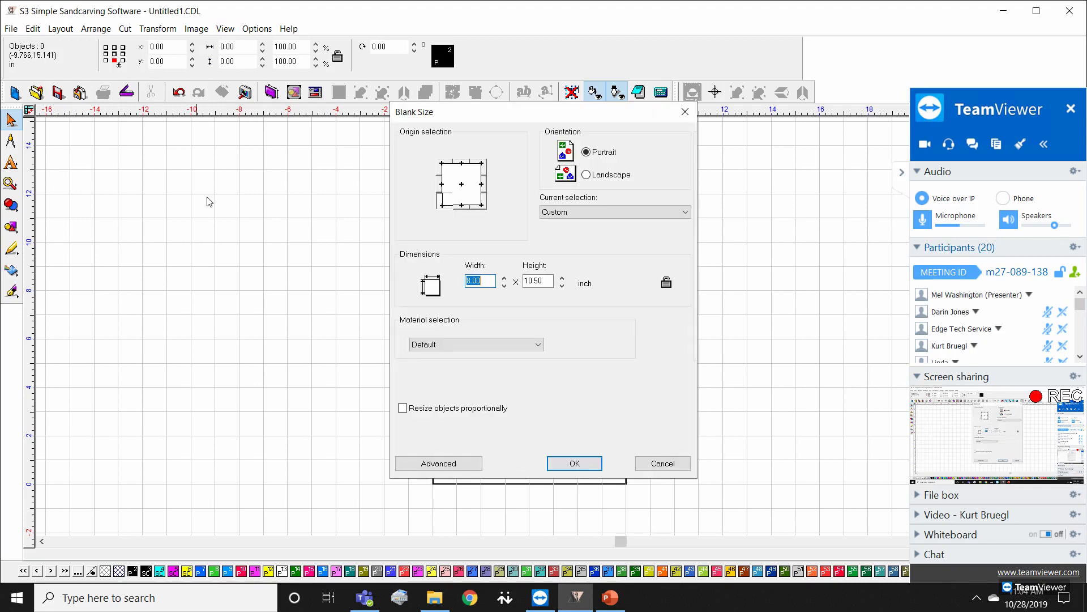
left_click(905, 173)
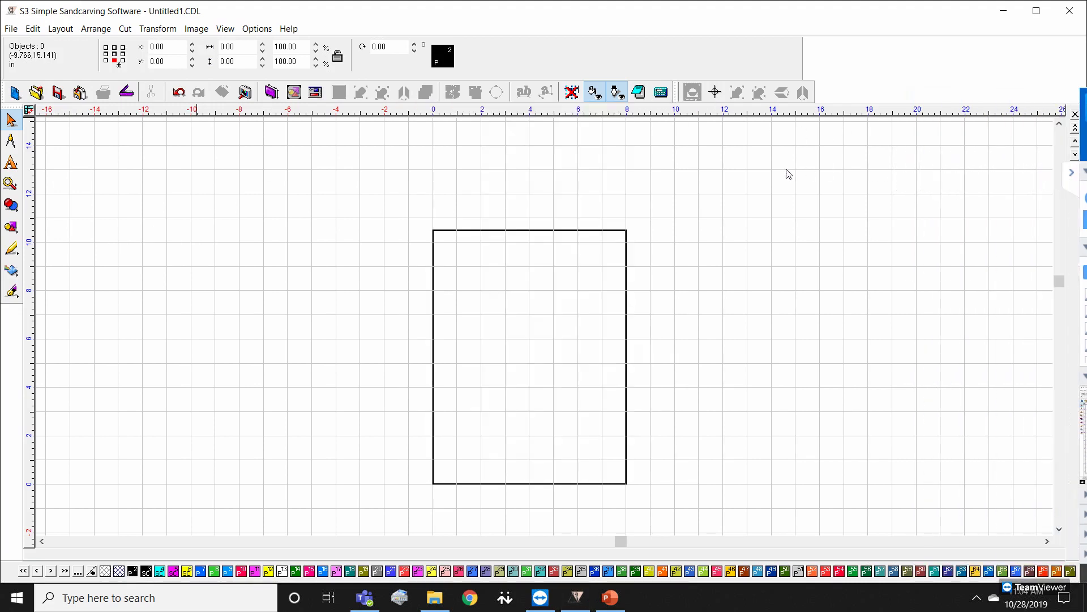
left_click(64, 31)
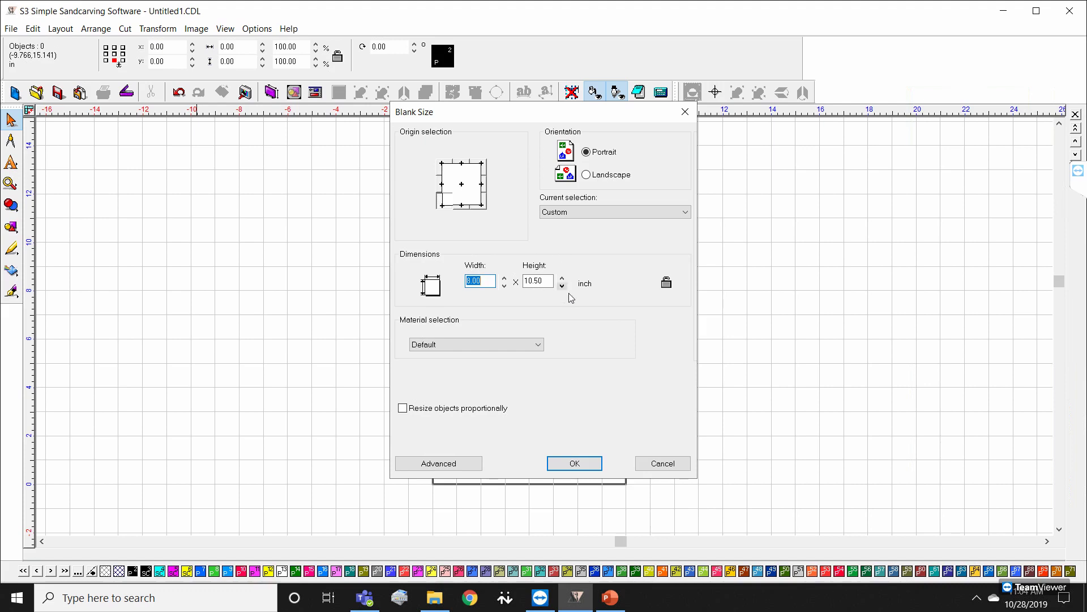
left_click(662, 283)
left_click(669, 285)
left_click(474, 469)
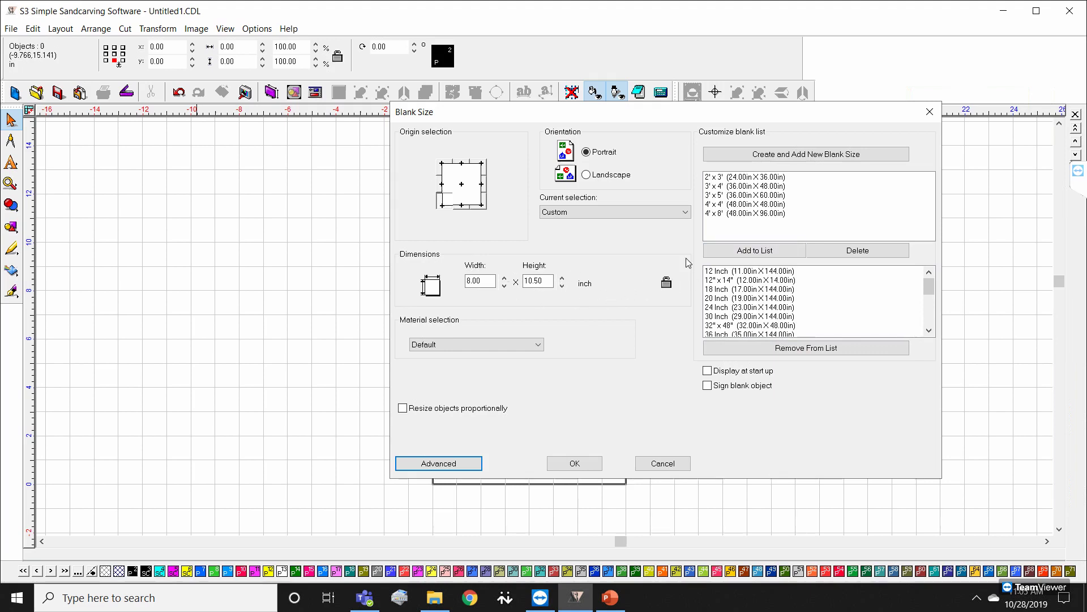
left_click(930, 112)
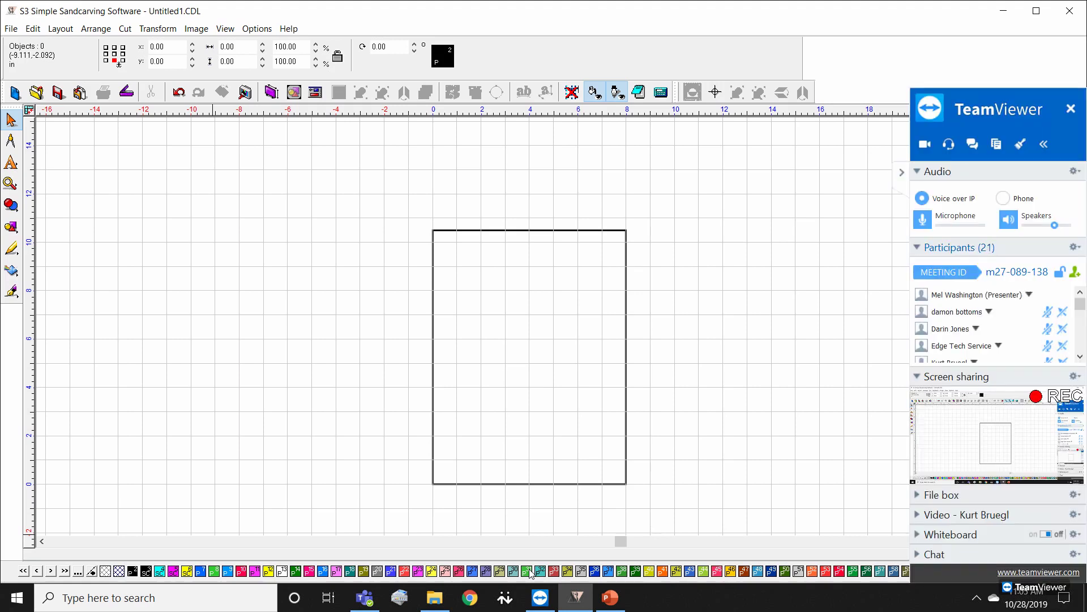
left_click(902, 172)
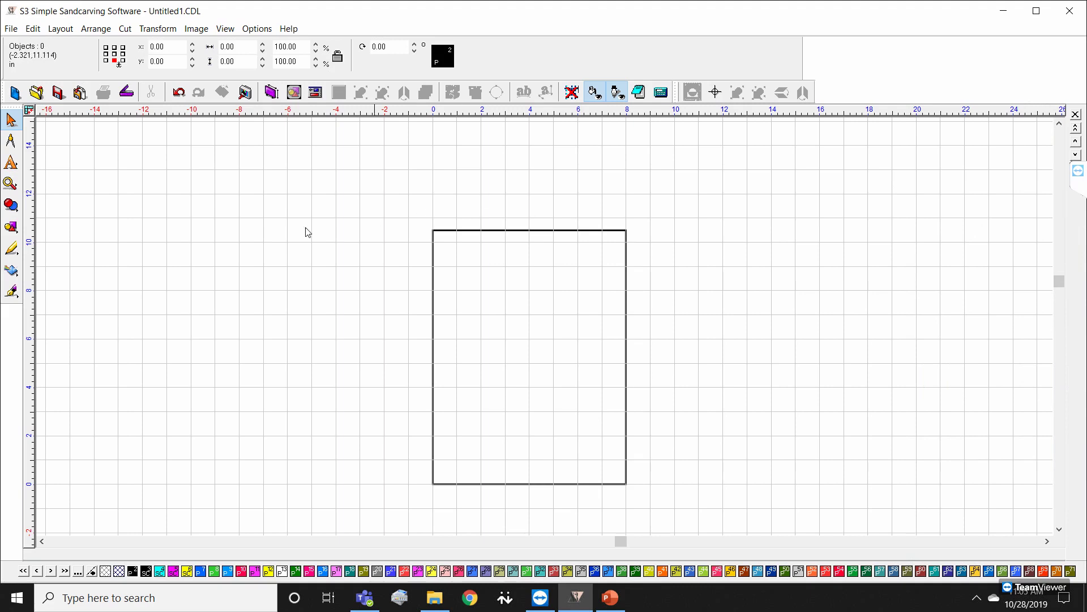
Step: Draw three small filled rectangles in the open space left of the blank, the lowest about 1.78 by 1.59 in
left_click(11, 227)
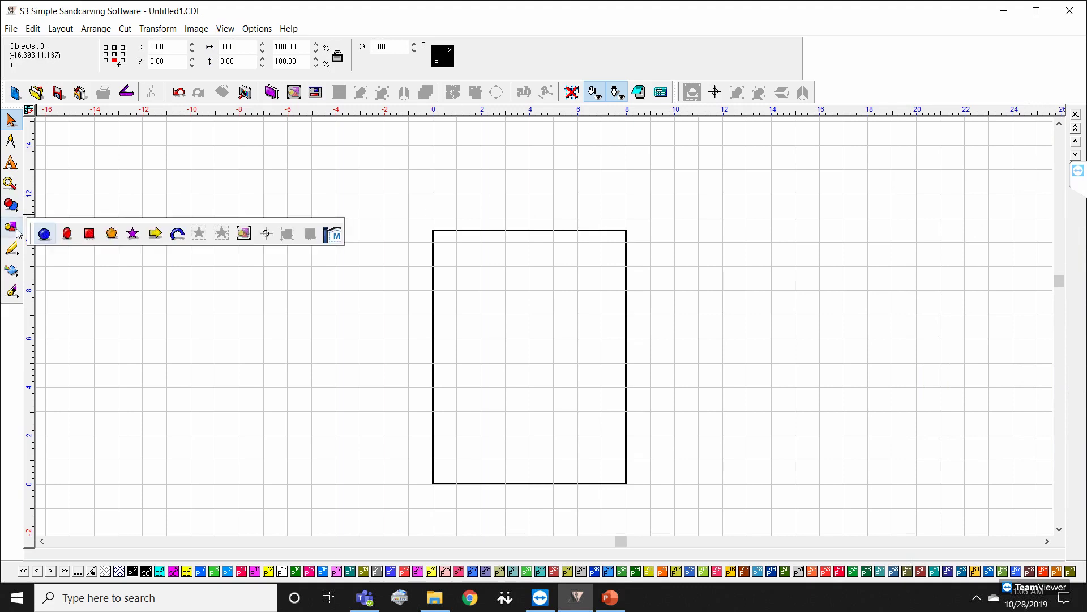
left_click(89, 234)
left_click(169, 242)
left_click_drag(282, 266, 312, 298)
left_click_drag(243, 338, 286, 376)
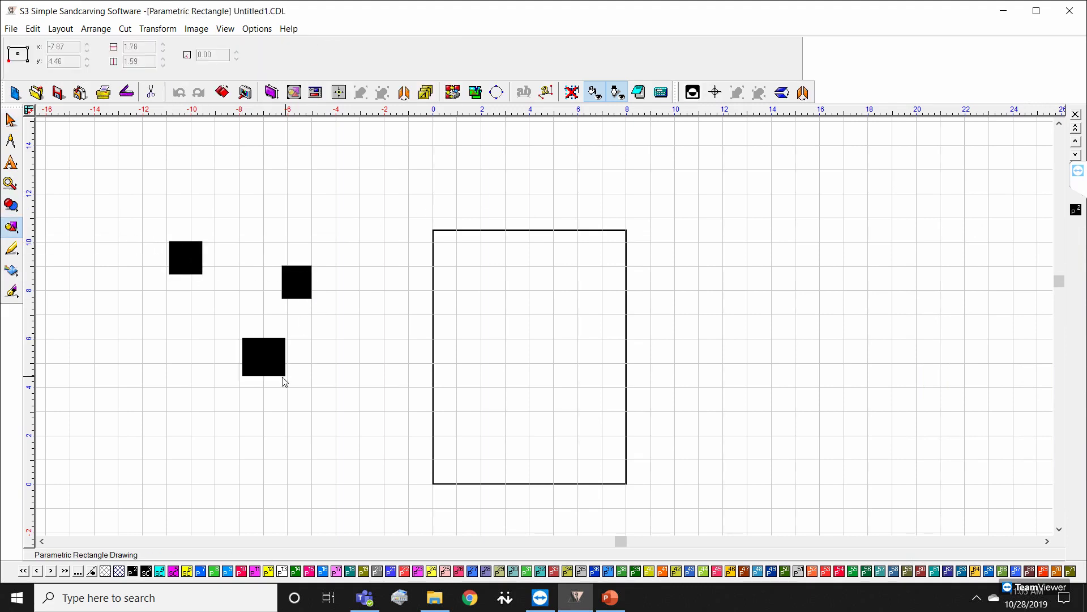
left_click(11, 120)
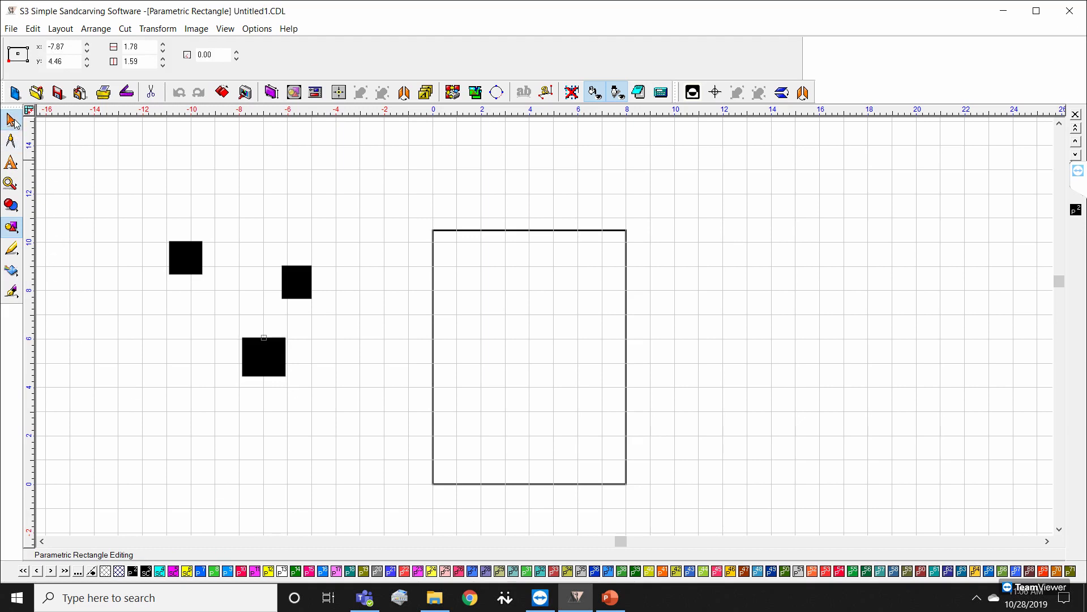
Step: Fill the lowest rectangle with pink and the rightmost rectangle with blue
left_click_drag(343, 573, 269, 363)
left_click_drag(478, 576, 300, 283)
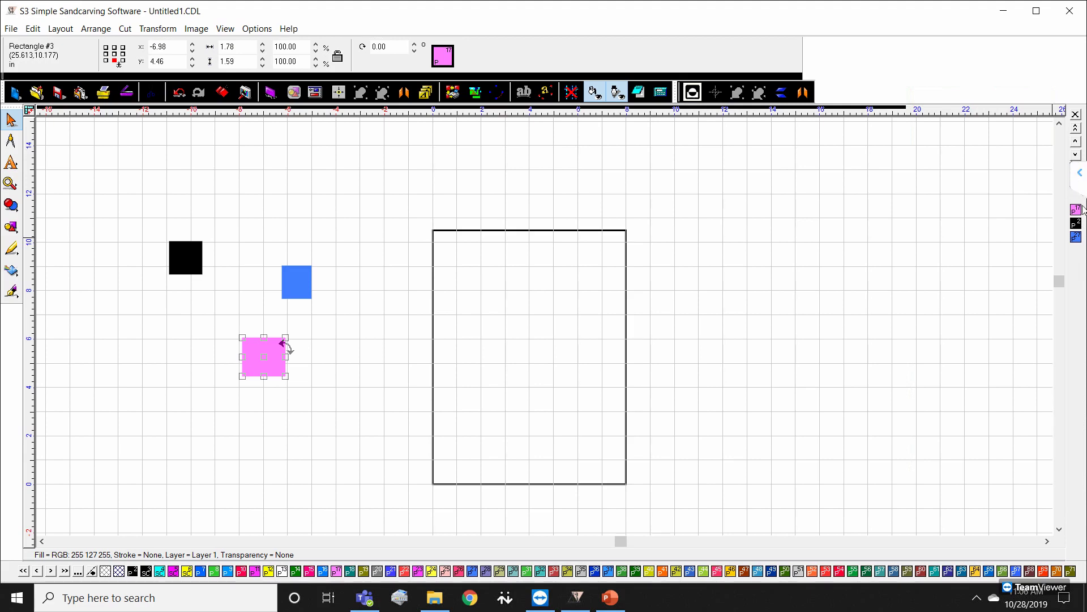
left_click(1079, 172)
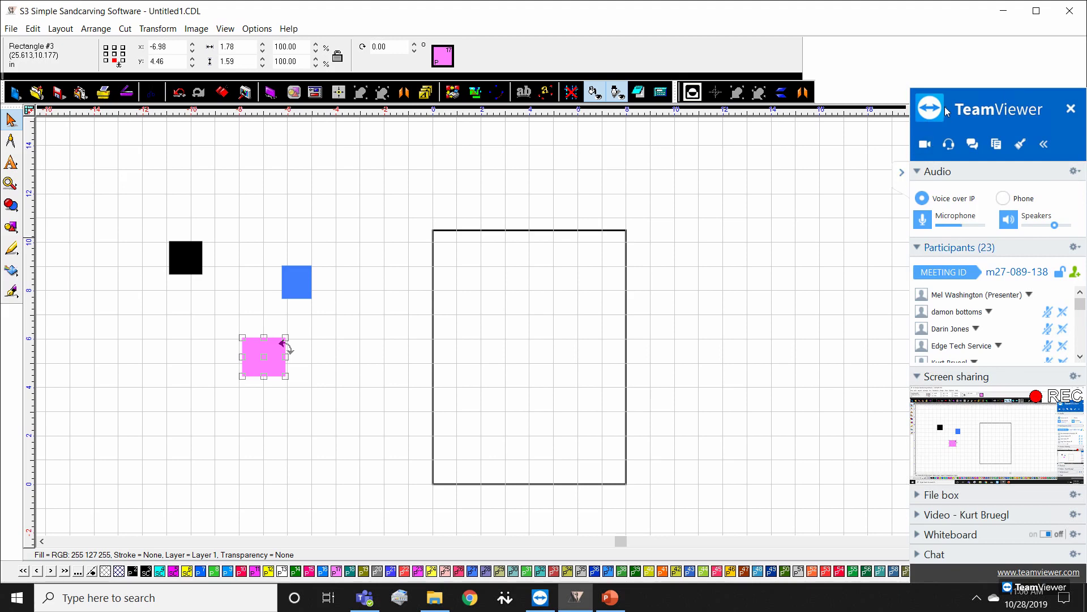
left_click(904, 179)
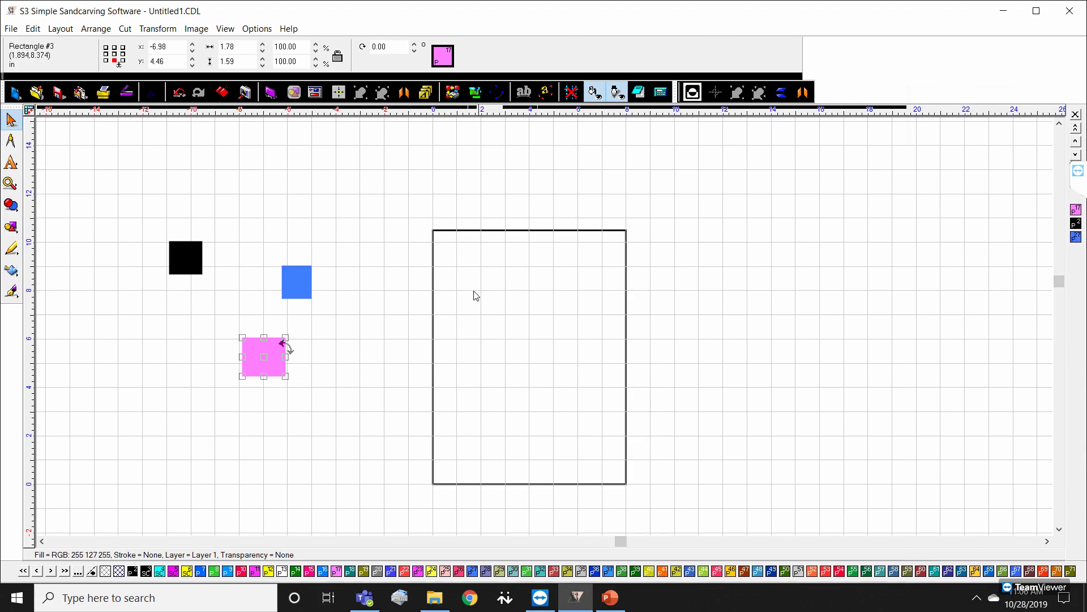
Step: Move the blue, pink and black rectangles inside the blank, with blue at its left edge and black below pink
left_click(306, 291)
left_click_drag(311, 273, 462, 272)
left_click_drag(283, 346, 561, 270)
left_click_drag(199, 260, 554, 361)
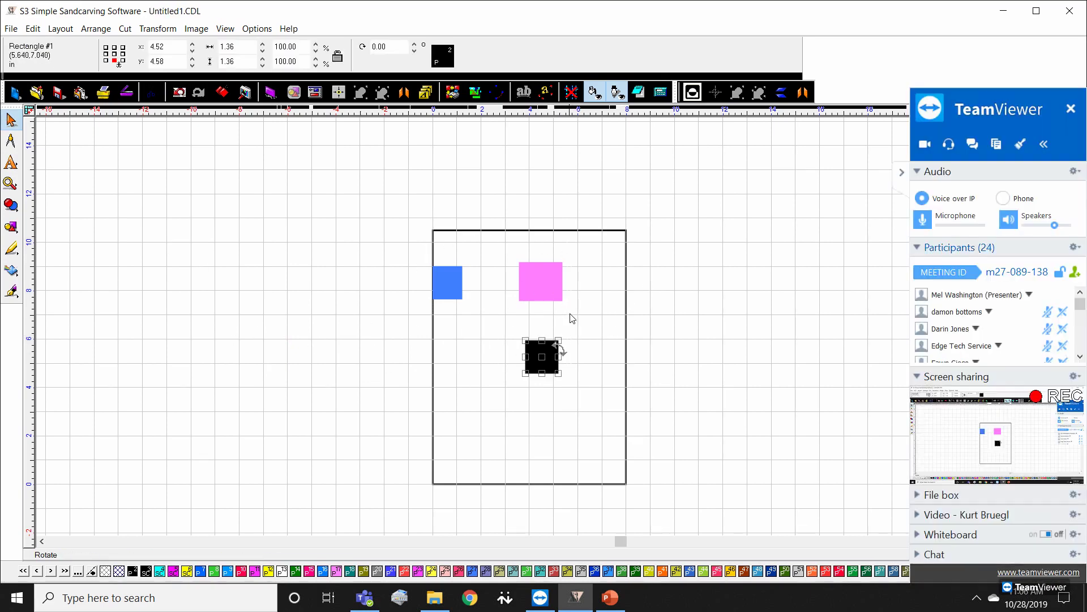
left_click(904, 175)
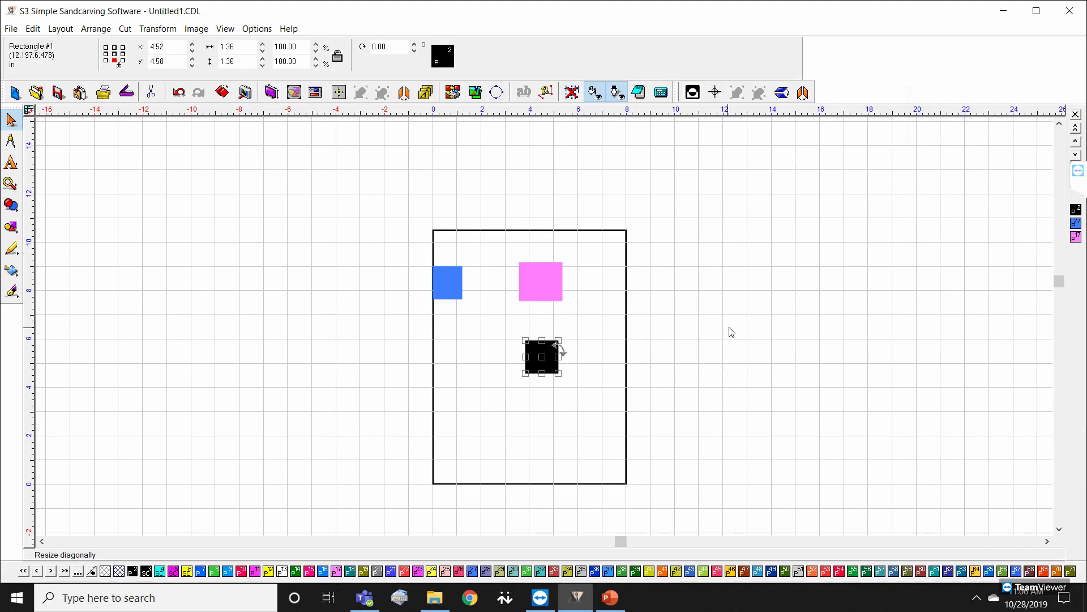
Step: Try recolouring the pink and blue rectangles black with the document's used colours, and undo both fills
left_click_drag(1075, 211, 543, 283)
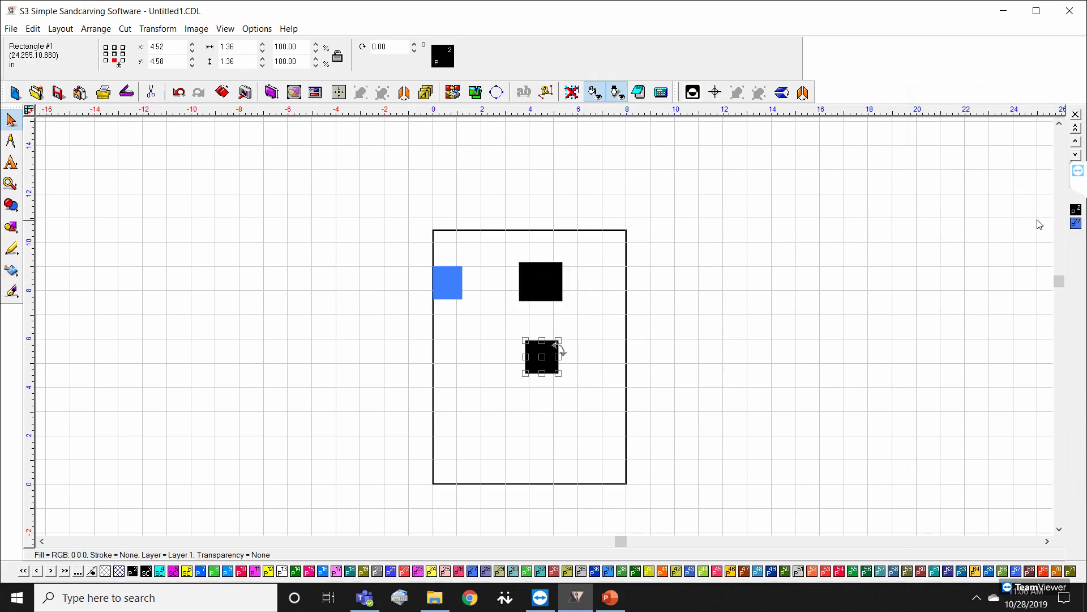
left_click_drag(1077, 213, 444, 286)
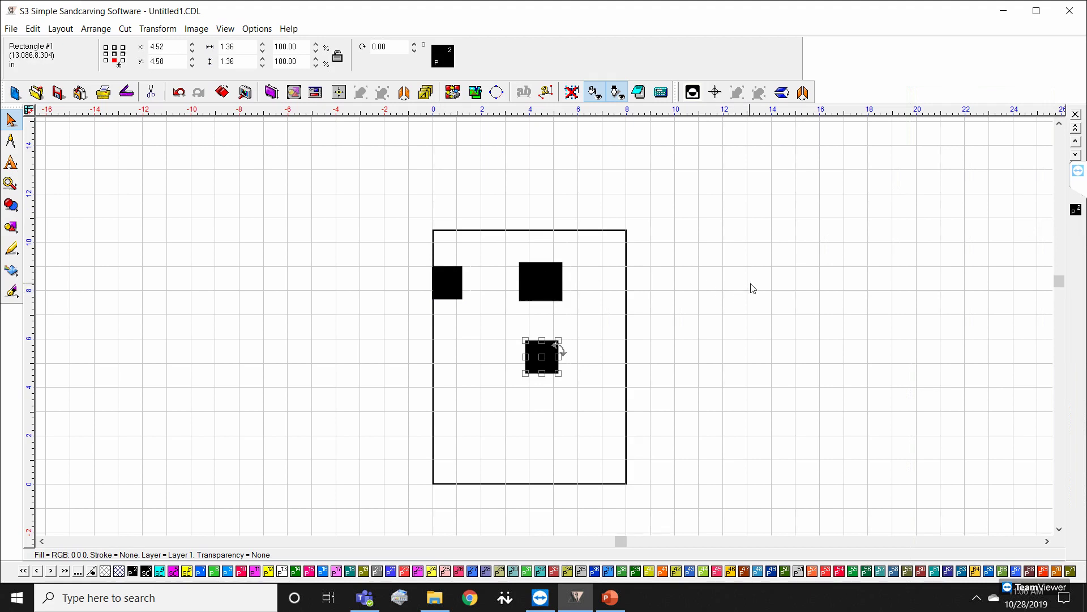
key("ctrl+z")
key("ctrl+z")
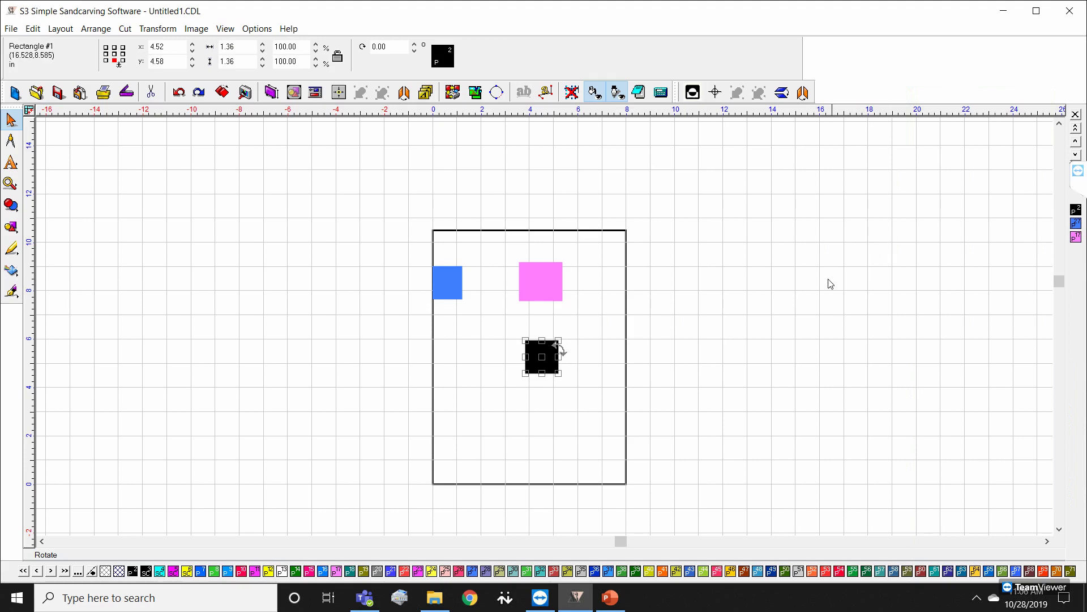
Step: Duplicate the blue rectangle twice, placing one copy left of the blank and the other above it
left_click(454, 294)
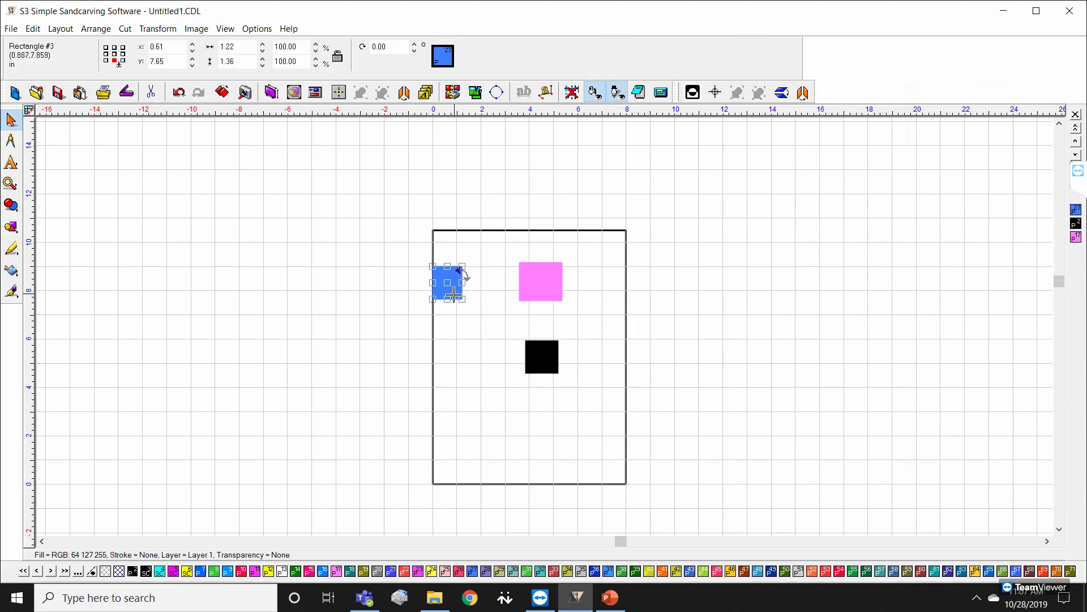
left_click_drag(453, 293, 374, 278)
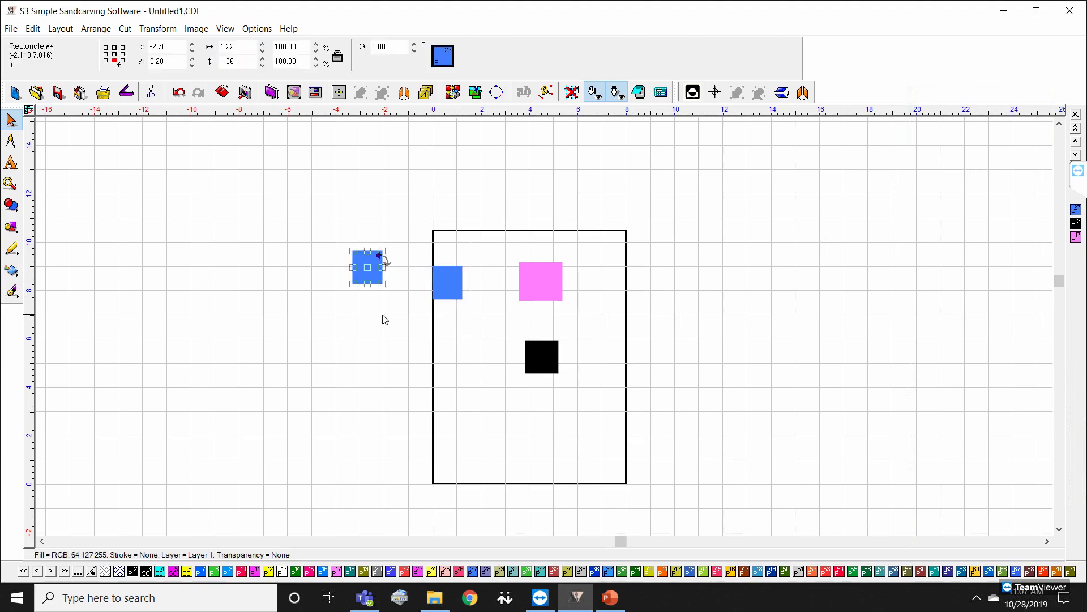
left_click_drag(377, 277, 555, 206)
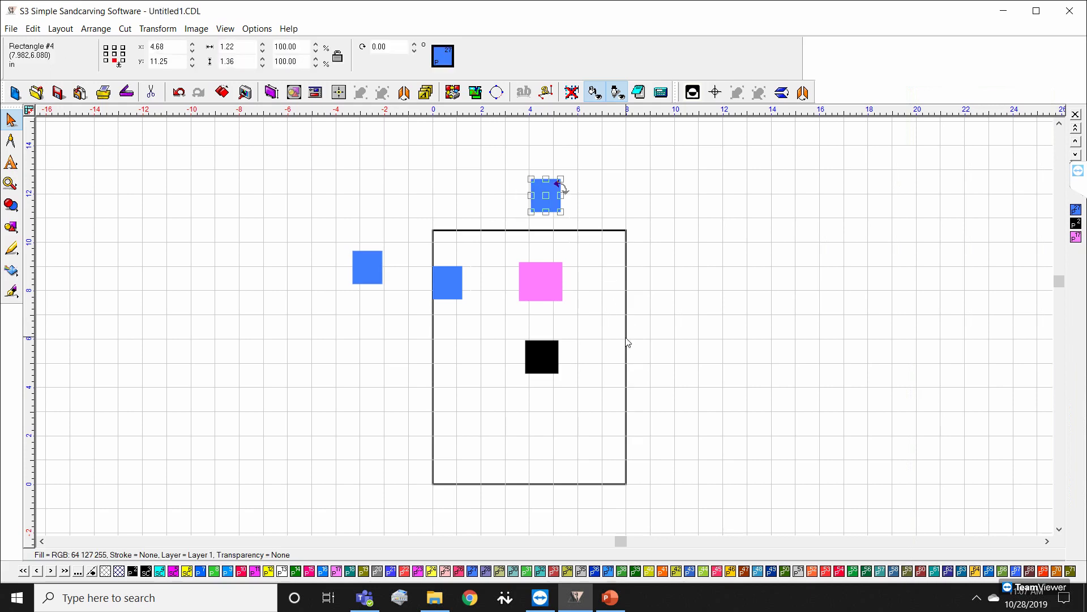
left_click(663, 286)
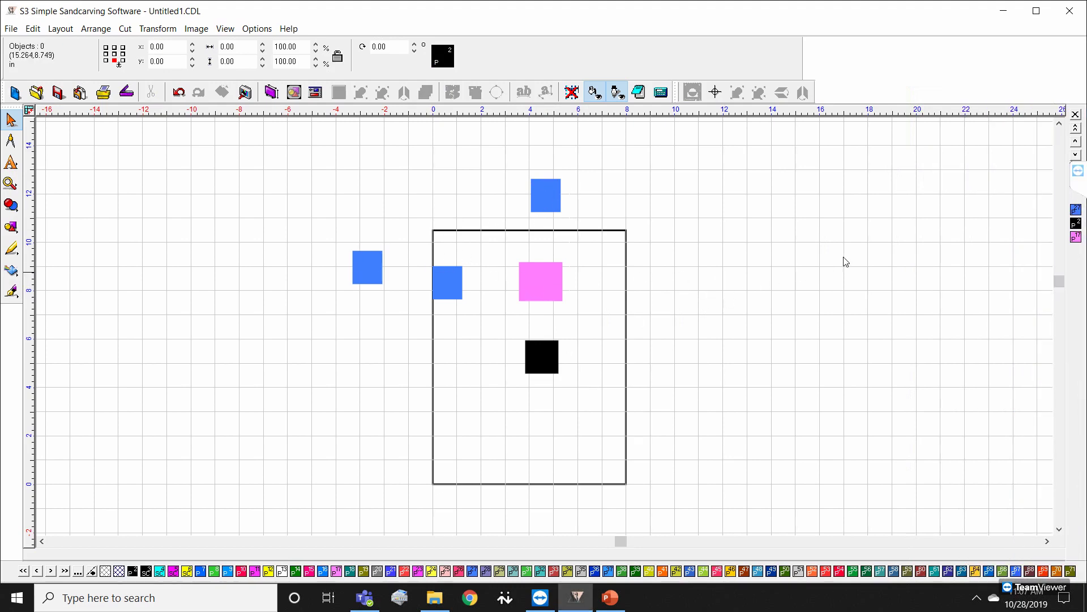
Step: Select all blue rectangles by colour, try filling only the one above the blank with black, and revert the fill
left_click(1076, 211)
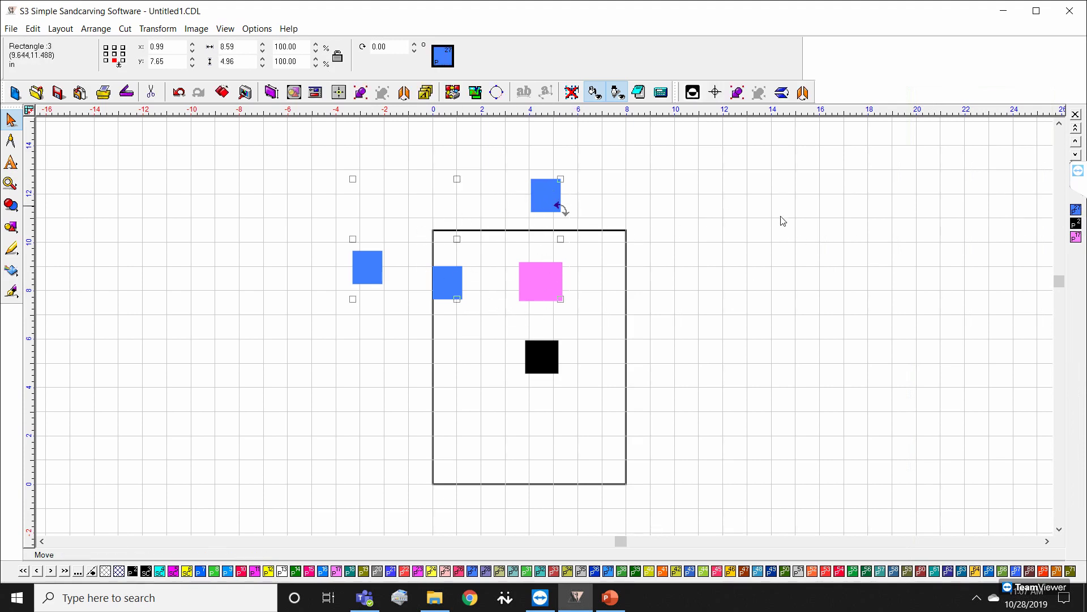
mouse_move(1079, 226)
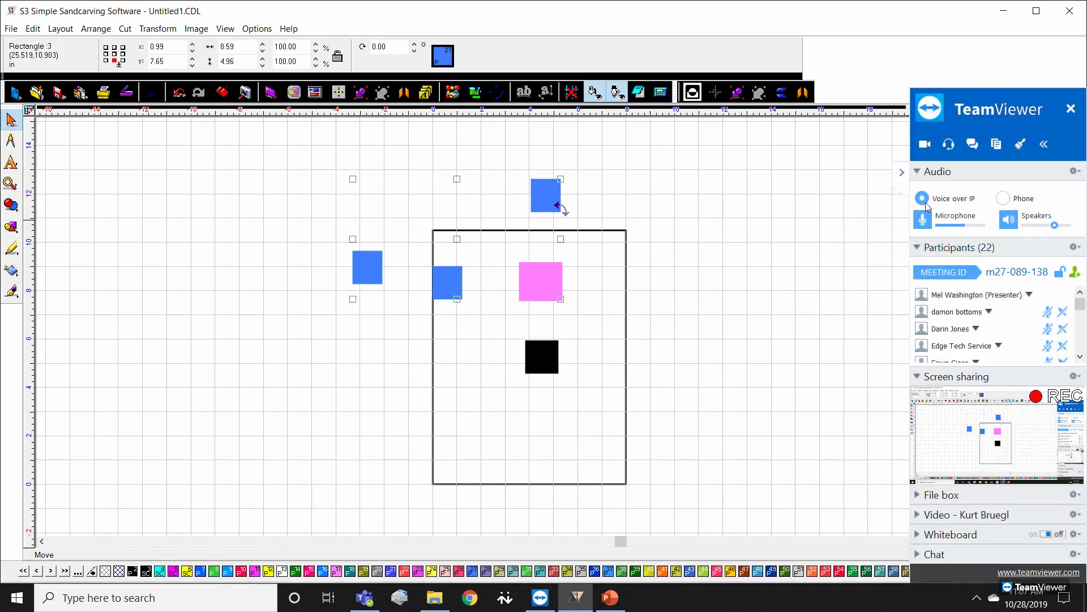
left_click_drag(1075, 224, 546, 198)
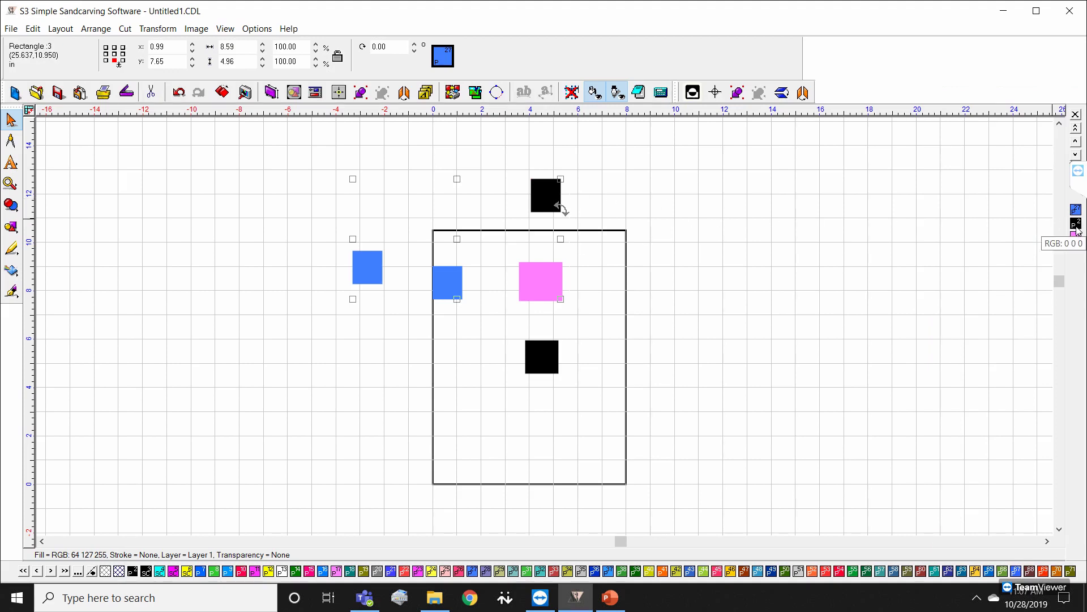
left_click_drag(1076, 224, 1084, 203)
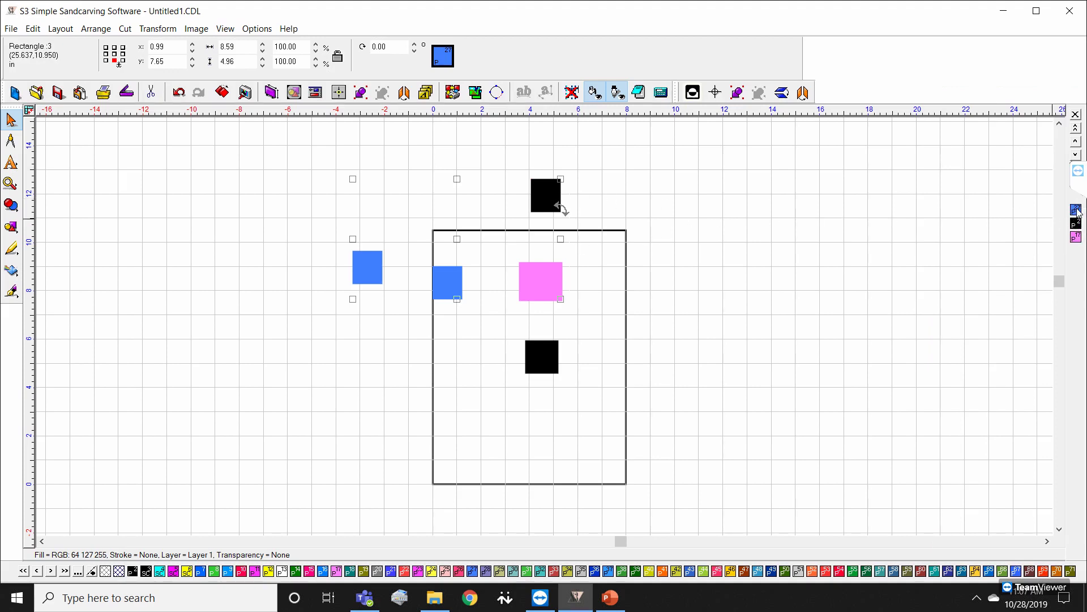
left_click(805, 206)
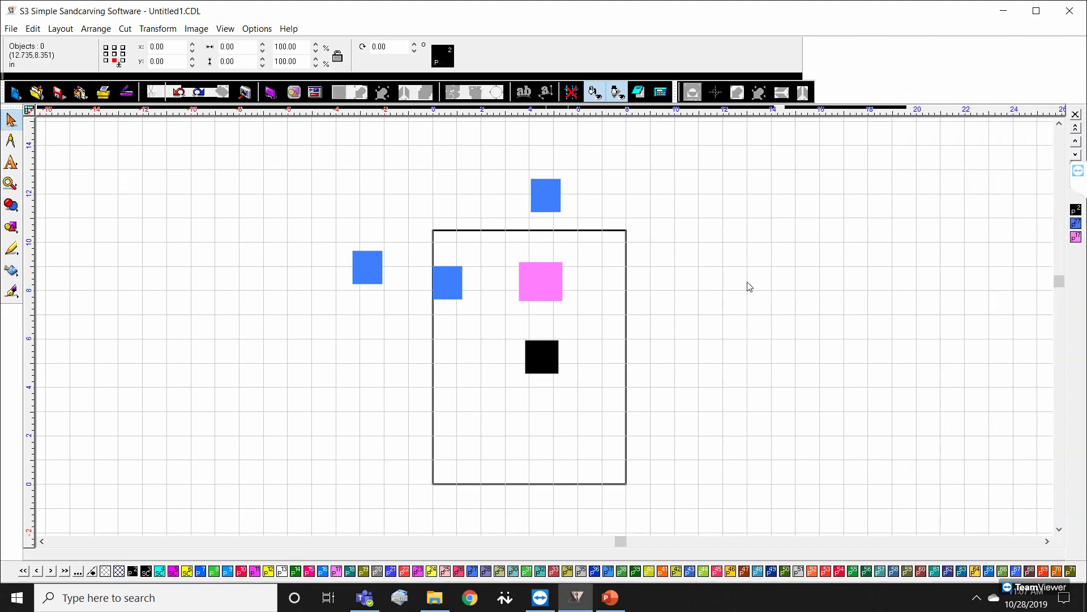
Step: Select all three blue rectangles by their colour and fill them with black together
left_click(364, 264)
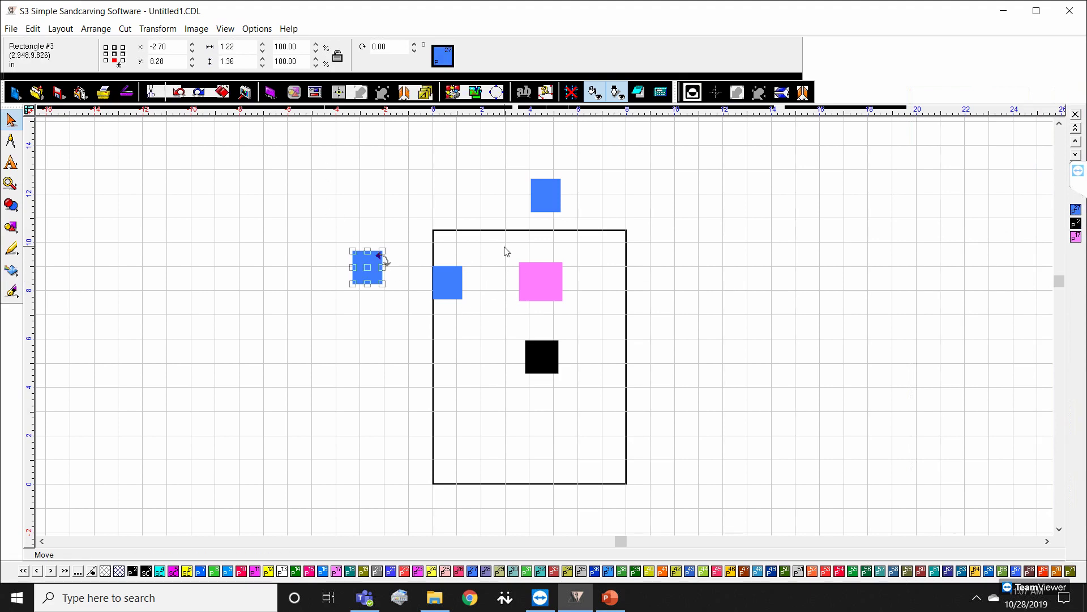
left_click(890, 232)
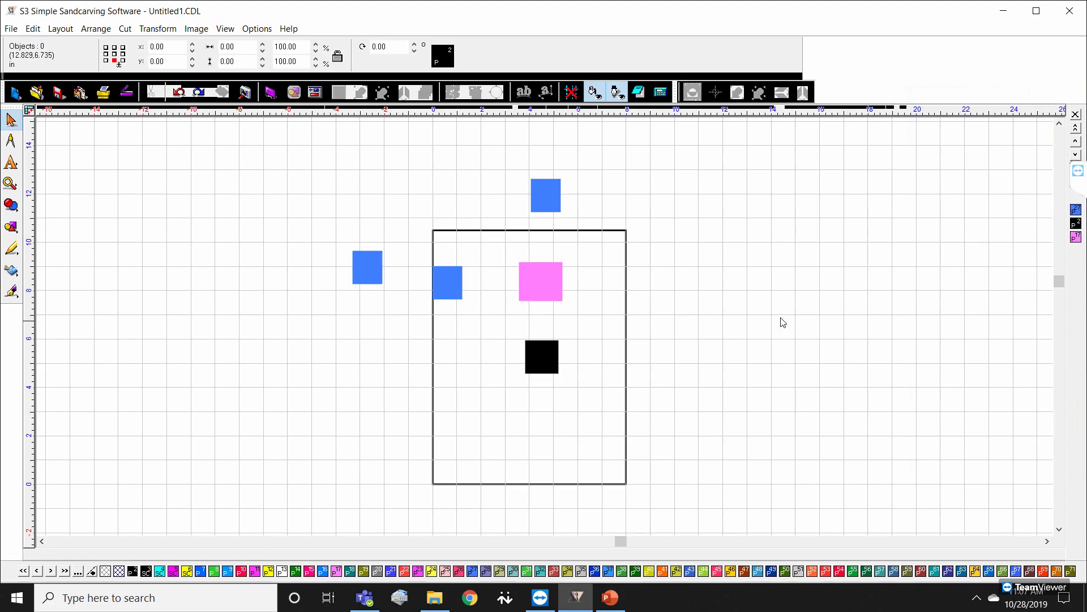
left_click(1076, 209)
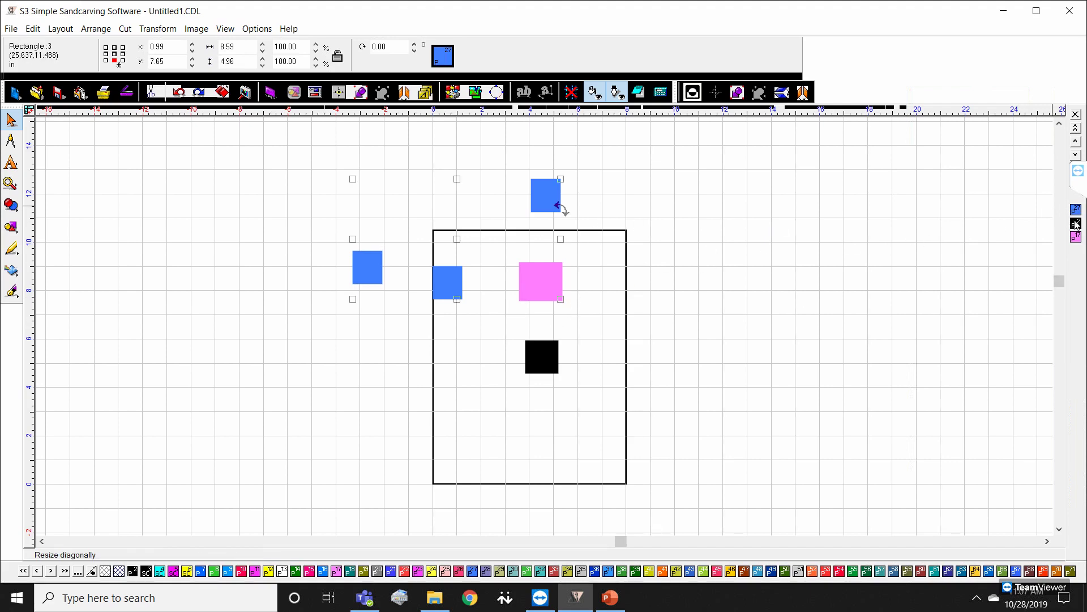
left_click(1078, 225)
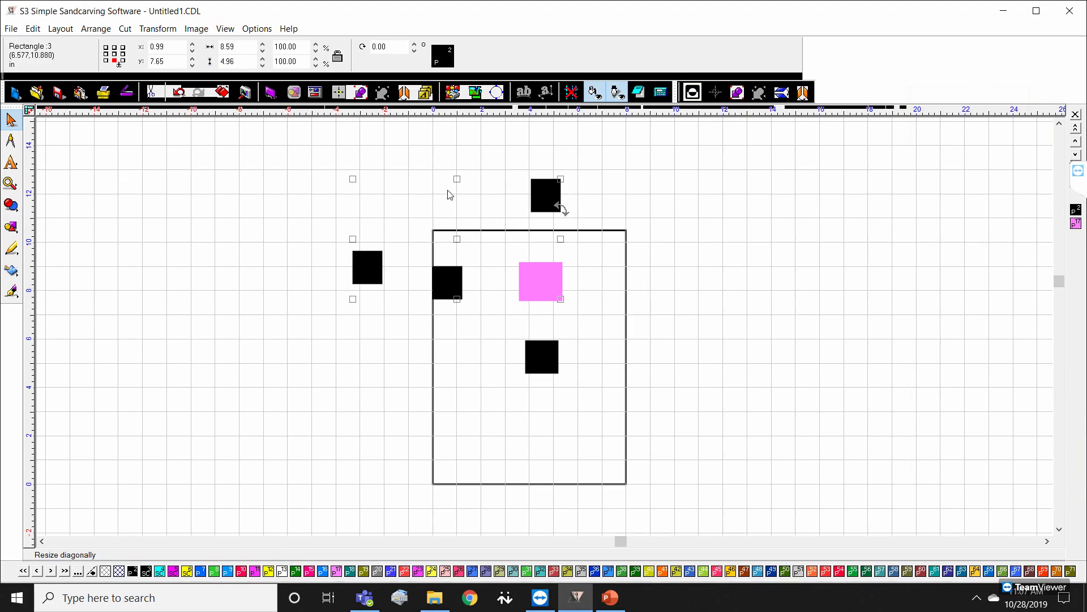
Step: Select all the rectangles in and around the blank together and delete them
scroll(573, 296, "down", 2)
left_click_drag(340, 222, 680, 469)
key("Delete")
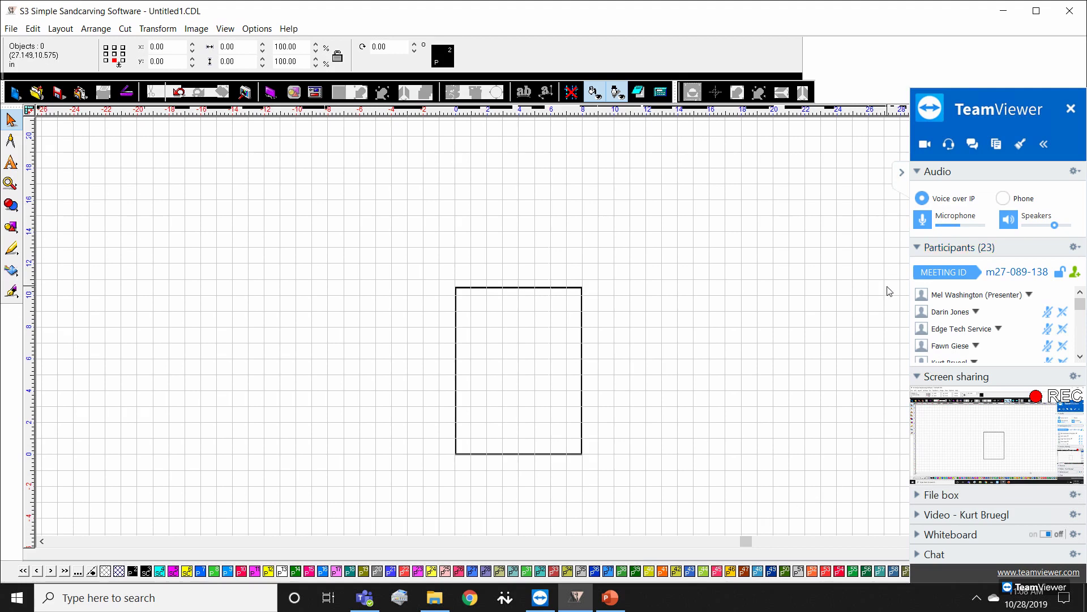
left_click(902, 173)
left_click(903, 172)
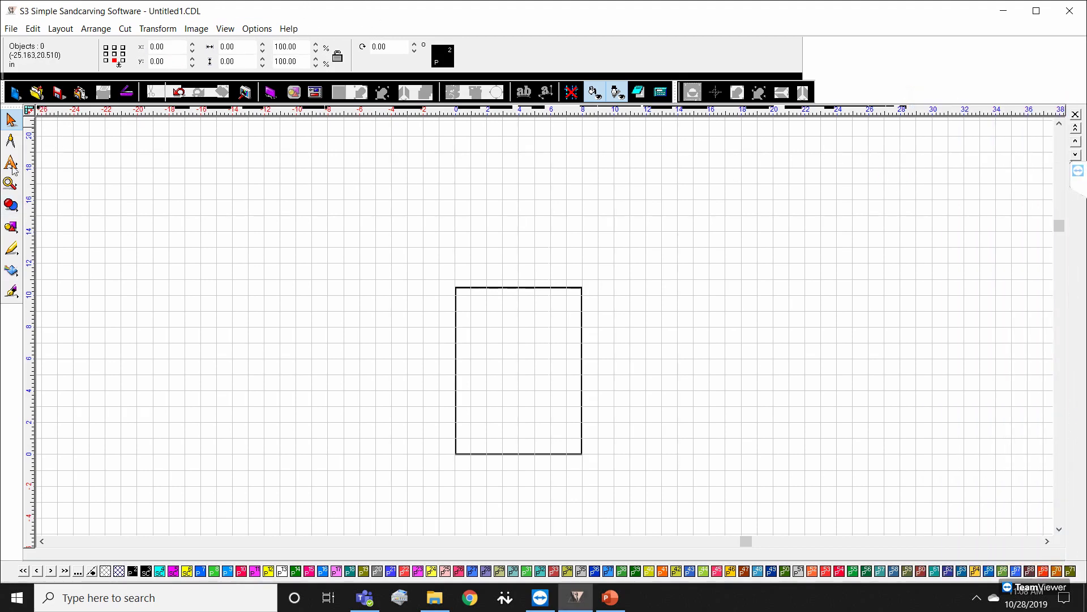
Step: Draw a filled rectangle about 6.45 by 6.16 in up and left of the blank, and leave it deselected
left_click(11, 227)
left_click(90, 233)
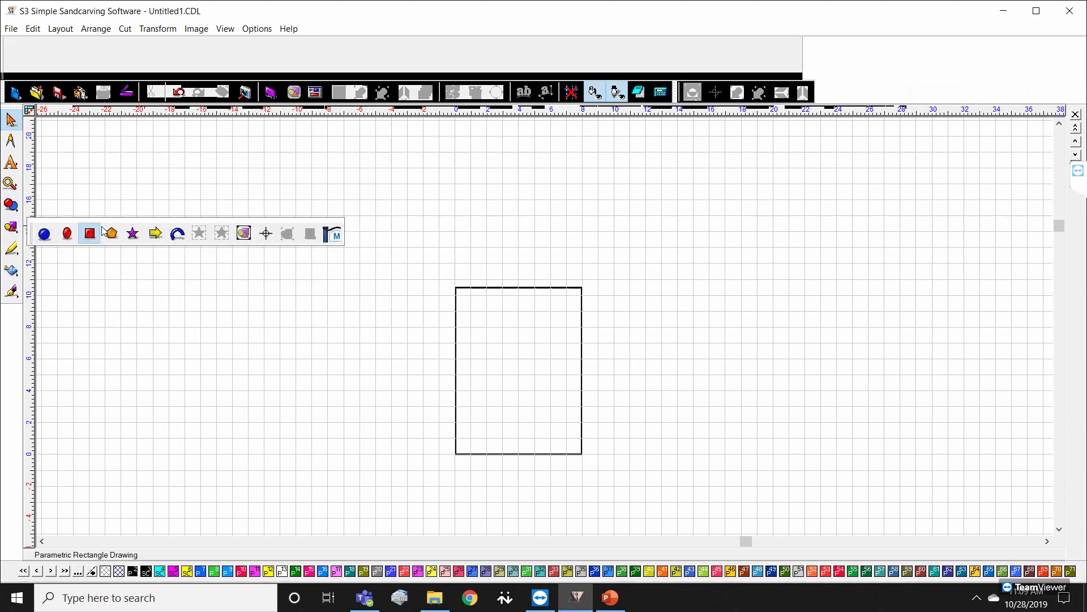
mouse_move(251, 196)
left_mouse_down()
mouse_move(374, 288)
mouse_move(354, 294)
left_mouse_up()
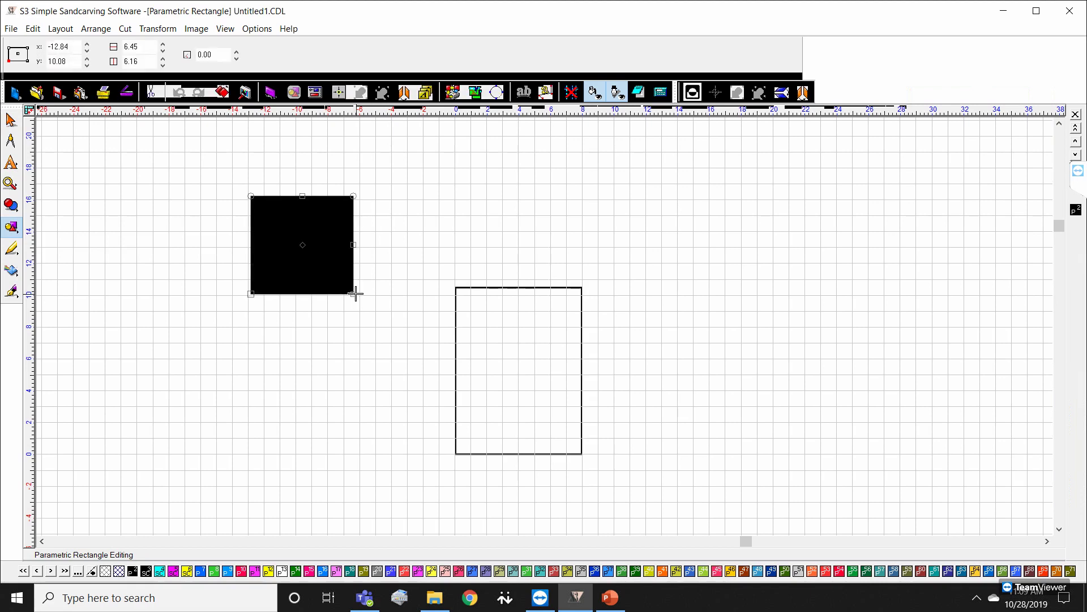
scroll(299, 242, "up", 3)
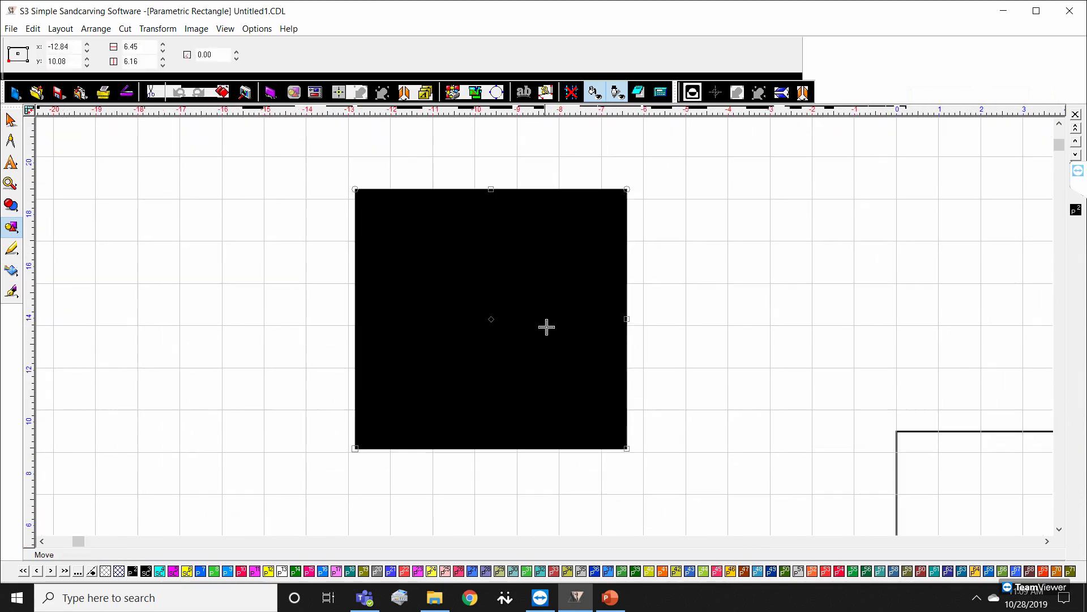
scroll(544, 326, "down", 1)
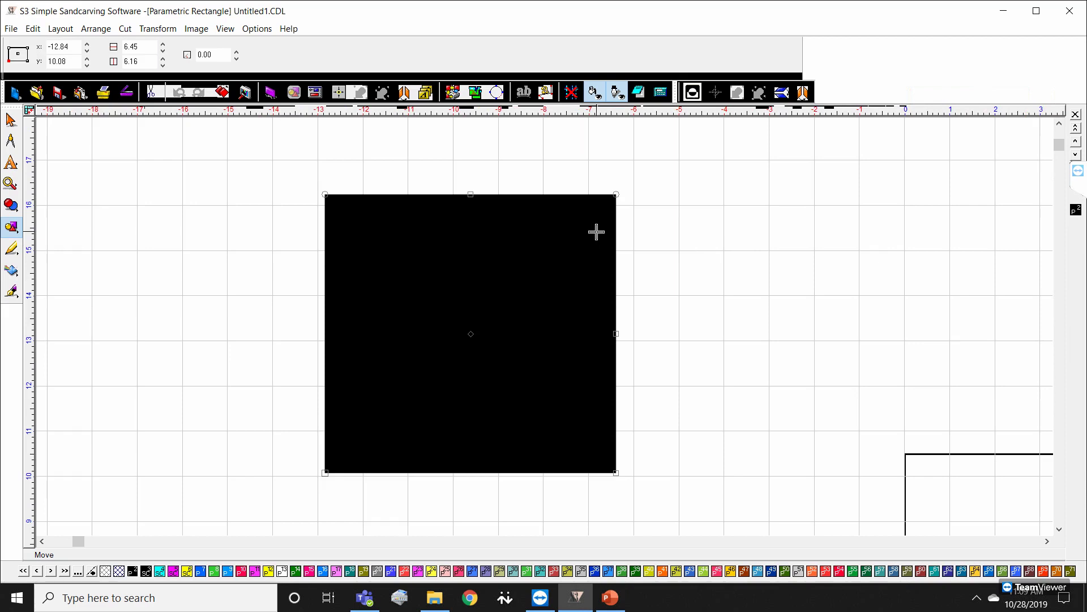
left_click(714, 240)
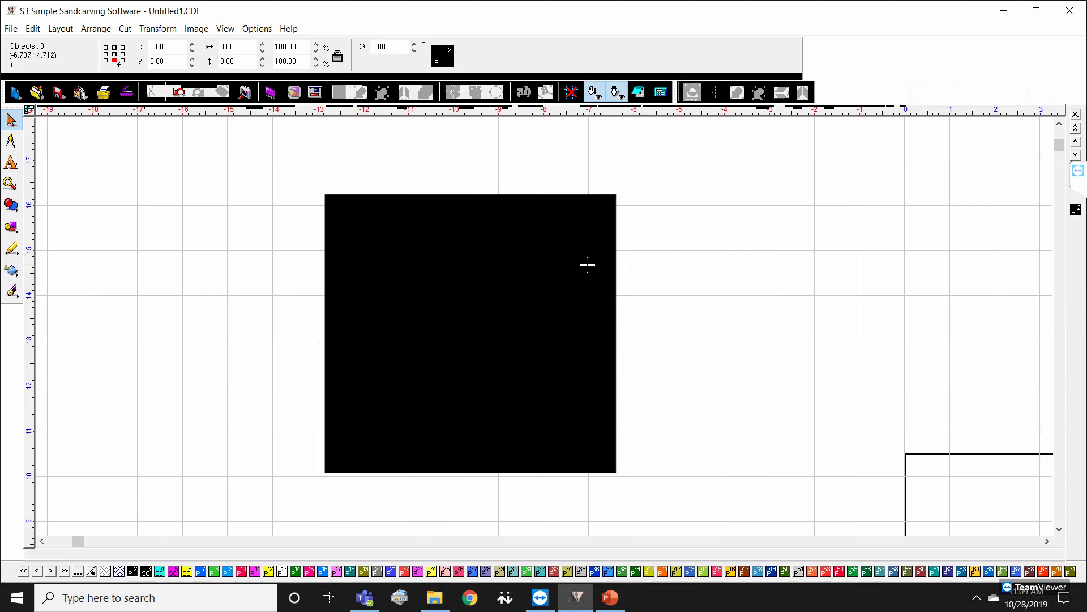
Step: Try rotating the large rectangle freehand into a diamond orientation, and undo the rotation
left_click_drag(618, 264, 629, 284)
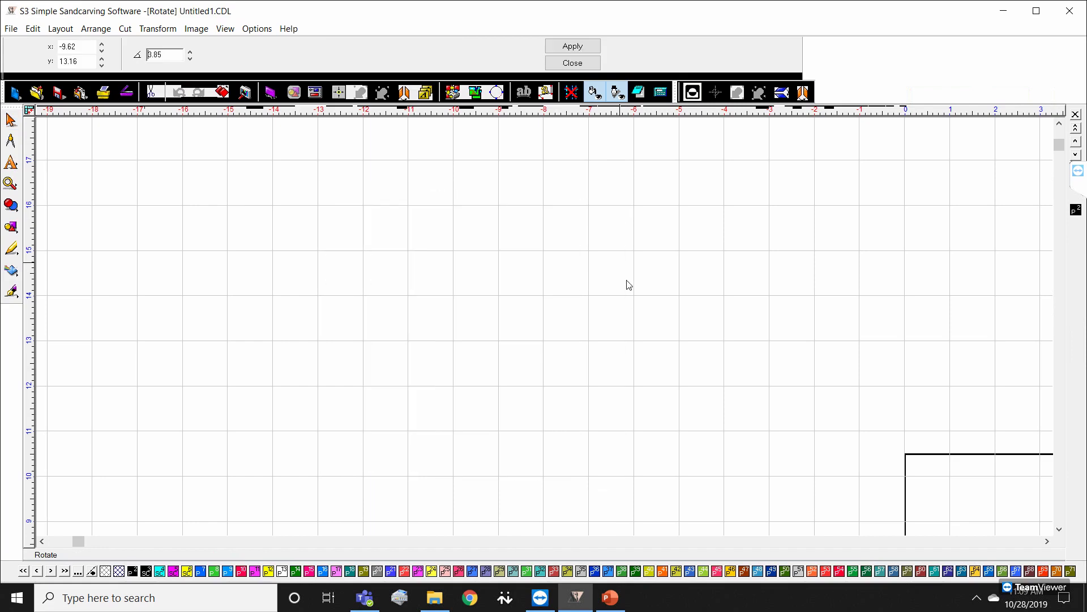
left_click_drag(617, 344, 597, 382)
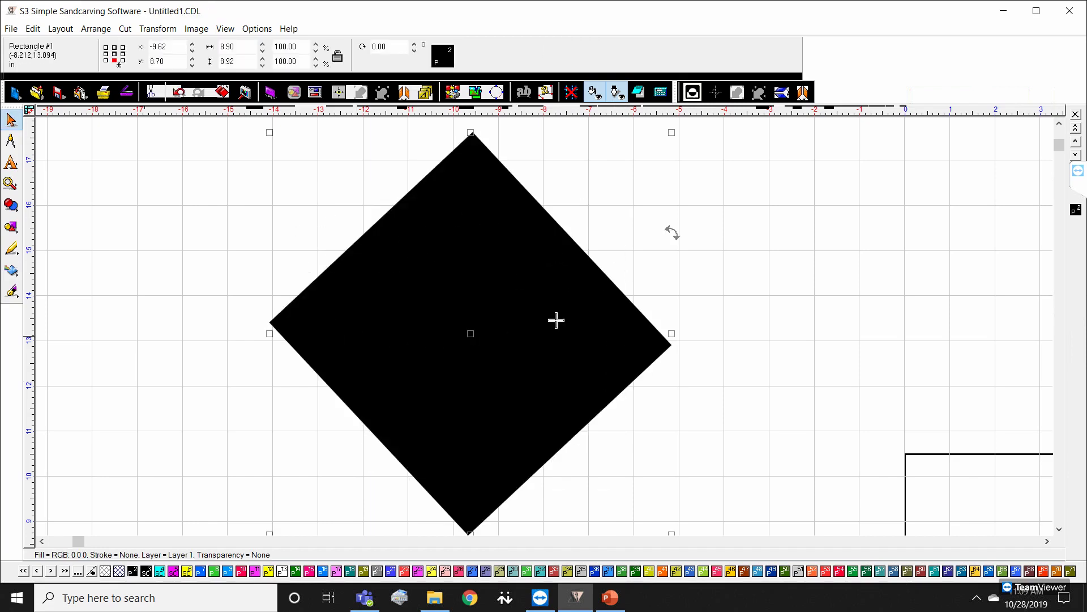
key("ctrl+z")
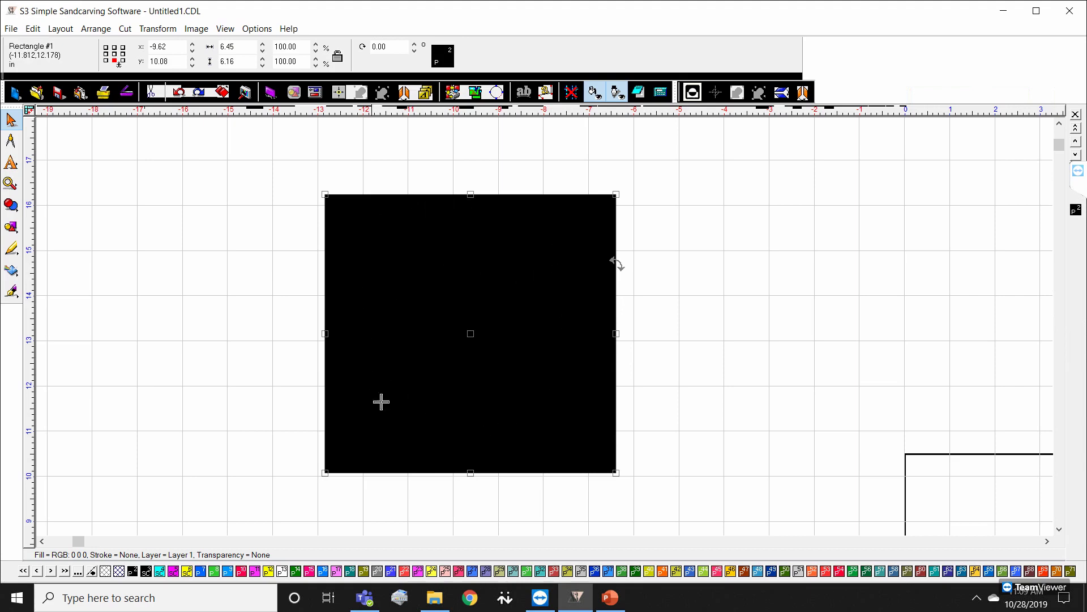
Step: Try rounding the black rectangle's corners to about 0.69 in and scooping them inward about 0.94 in parametrically, and restore square corners
double_click(432, 238)
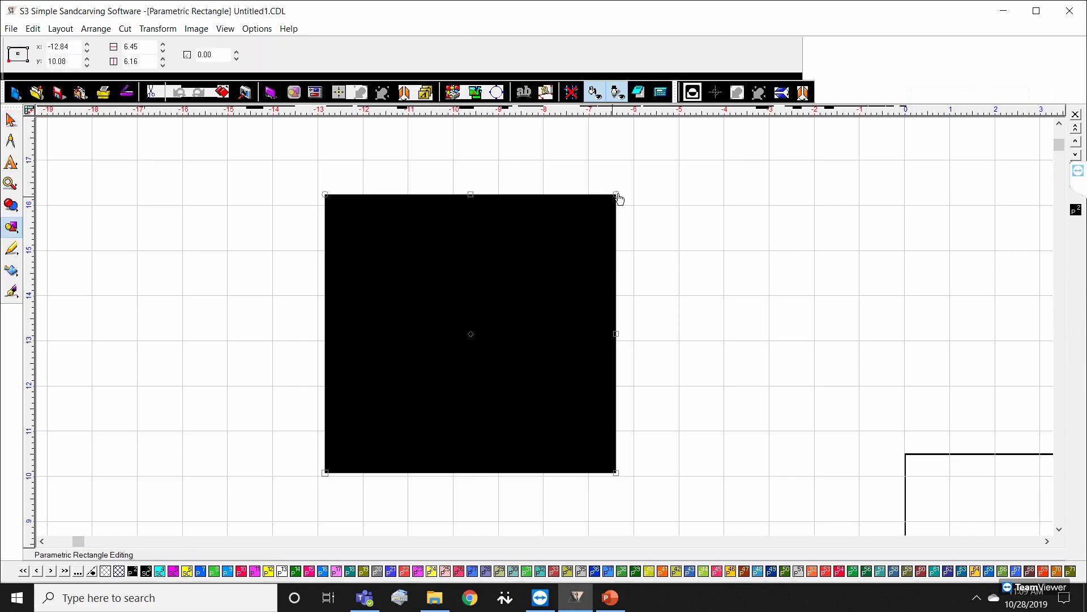
left_click_drag(616, 196, 587, 200)
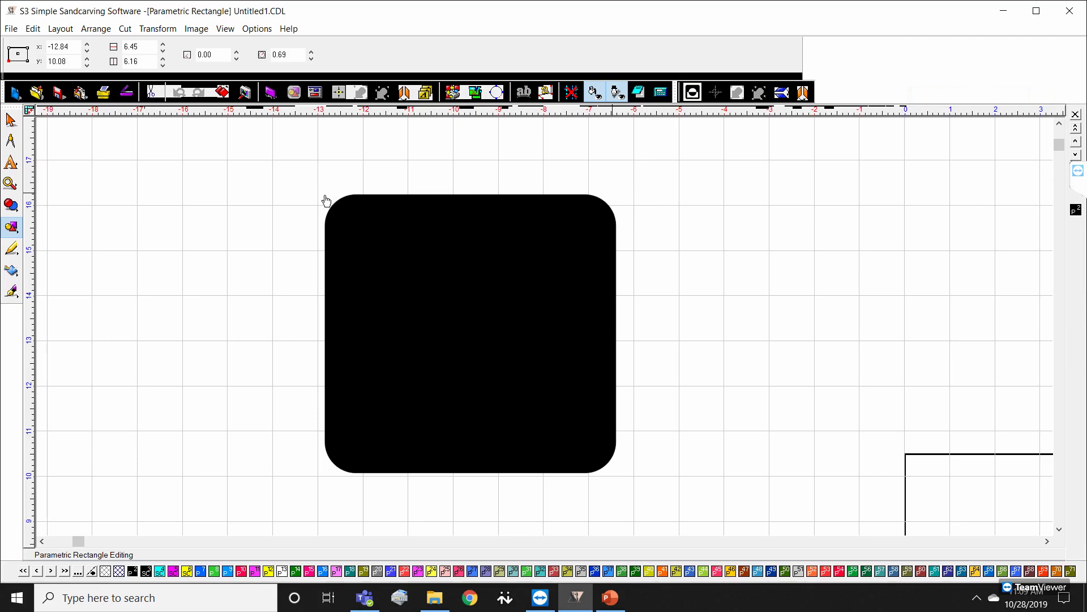
left_click_drag(344, 210, 368, 212)
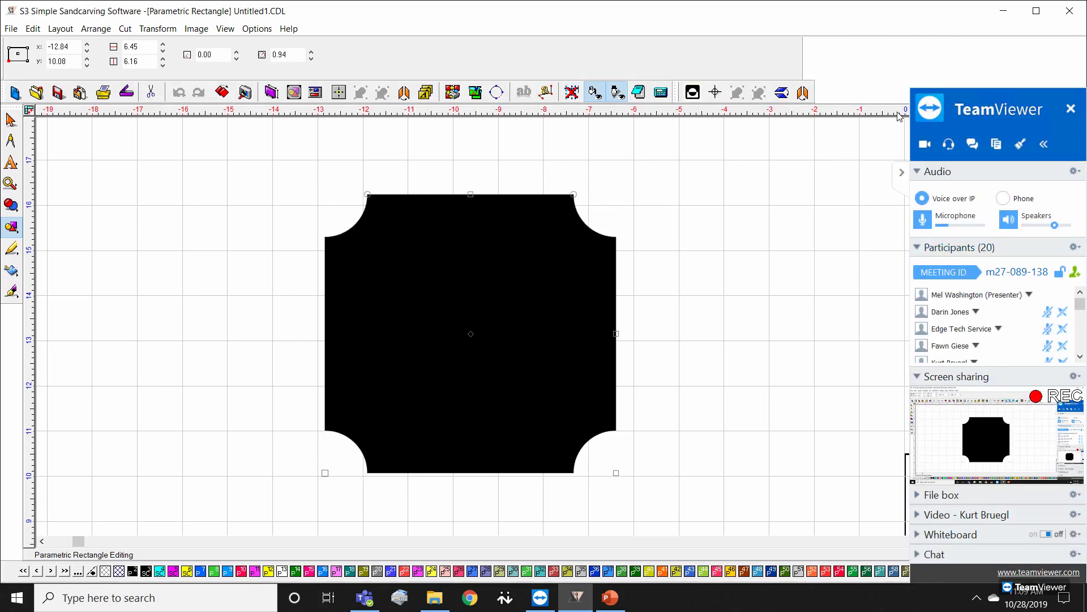
left_click_drag(368, 201, 274, 206)
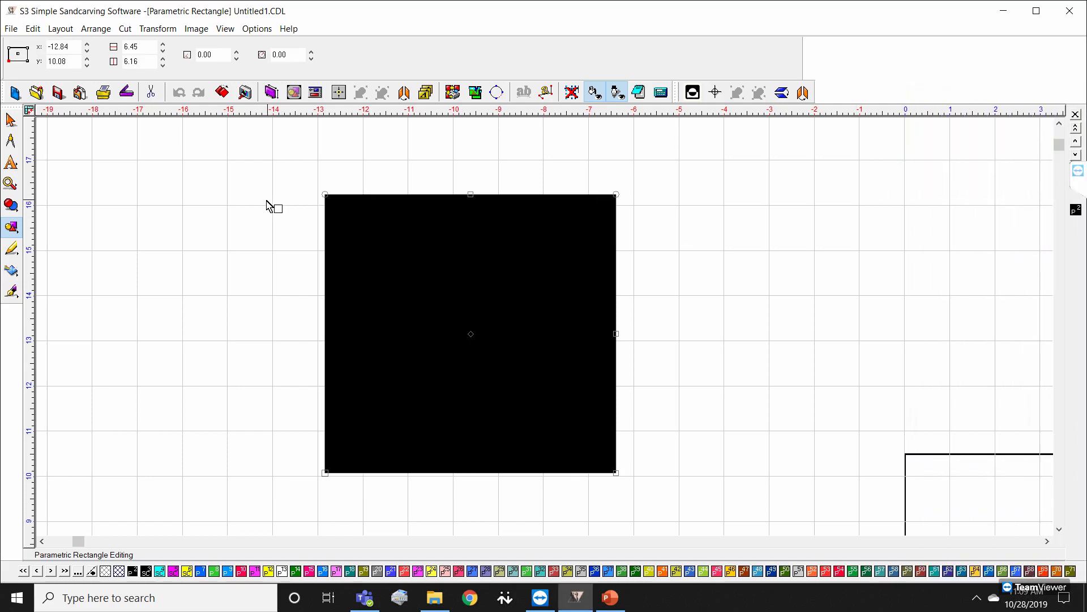
double_click(481, 316)
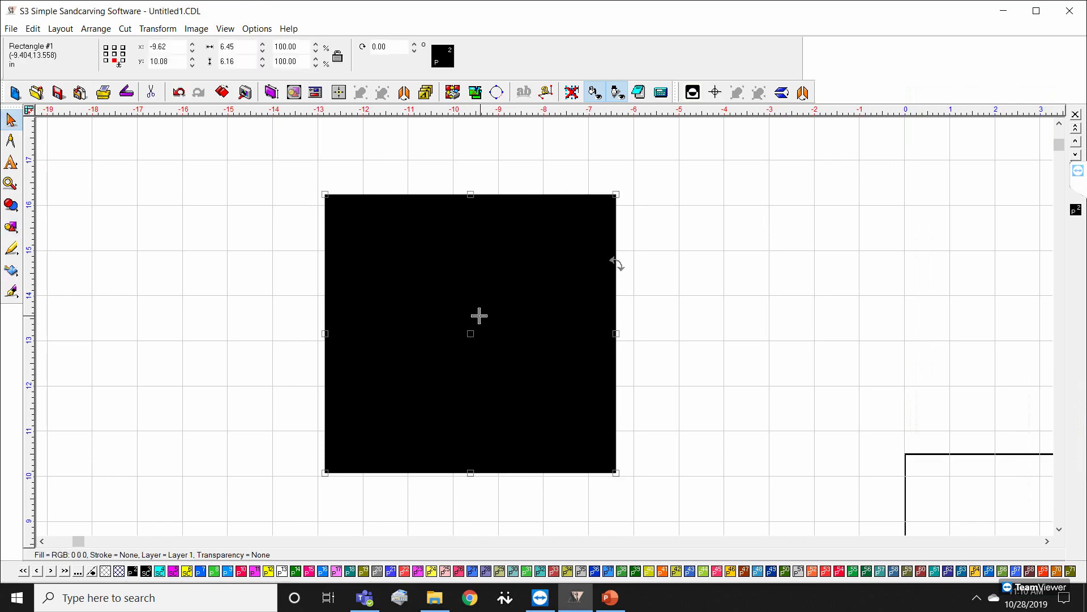
left_click(754, 291)
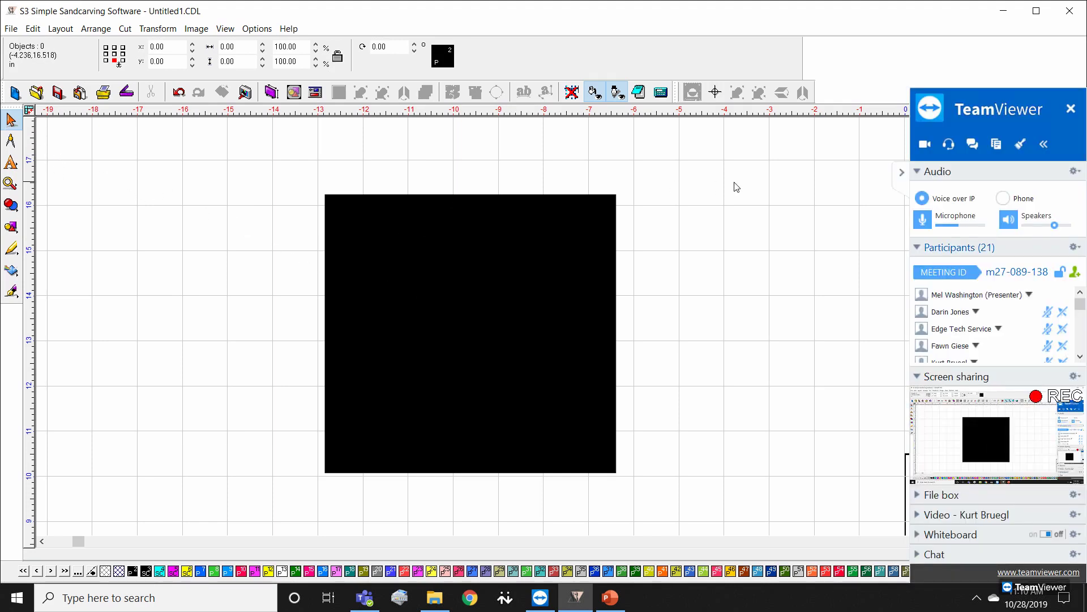
left_click(902, 172)
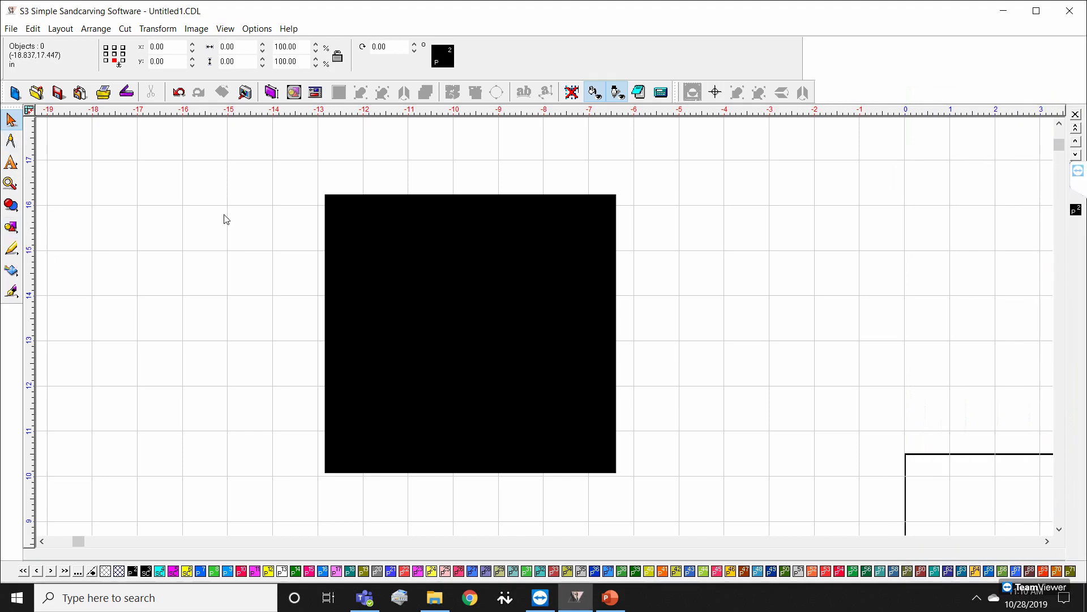
left_click(12, 142)
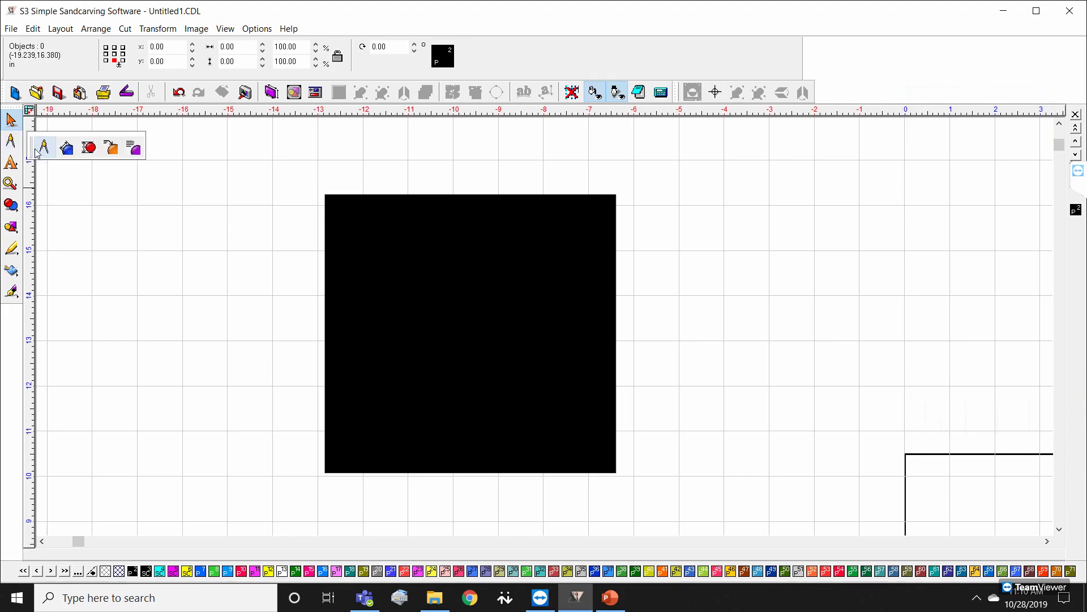
left_click(67, 146)
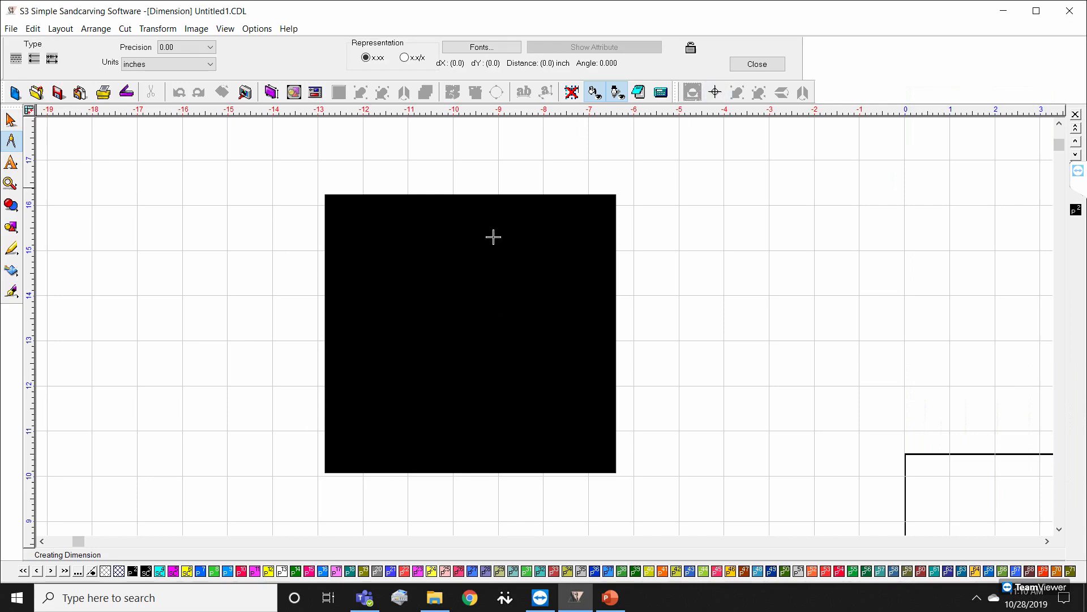
scroll(544, 325, "down", 1)
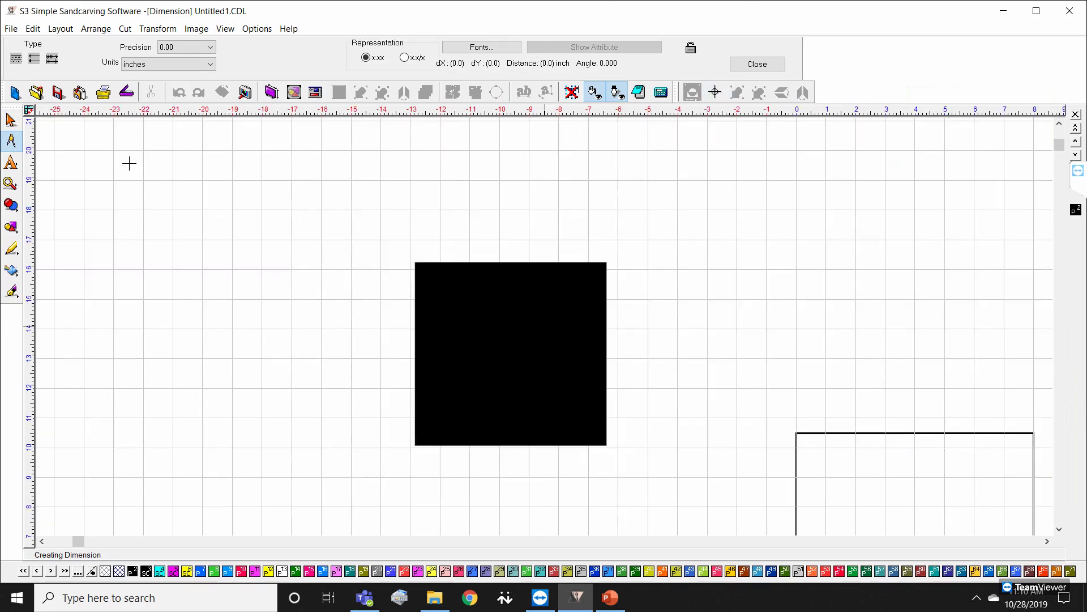
left_click(10, 119)
Step: Use Object Dimension on the black rectangle to add centre lines through it and a height dimension out to its left
left_click(473, 369)
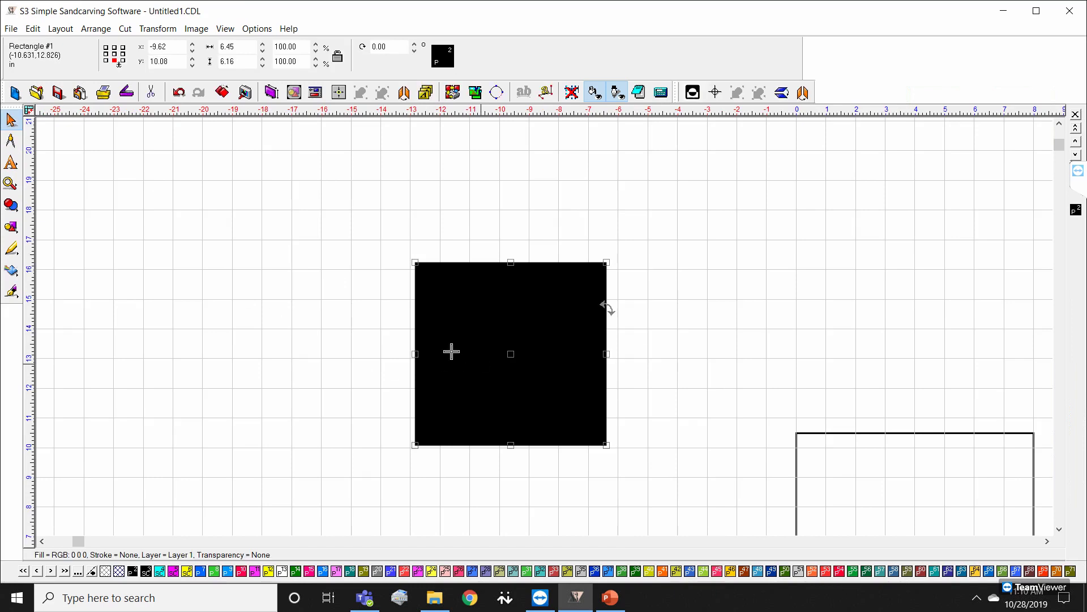
left_click(11, 143)
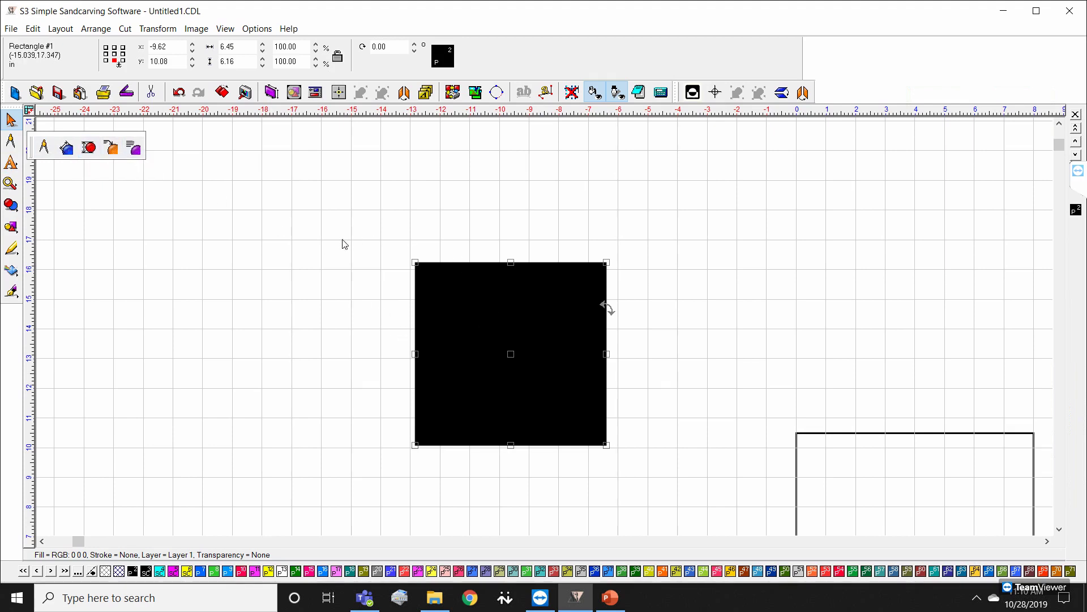
left_click(89, 148)
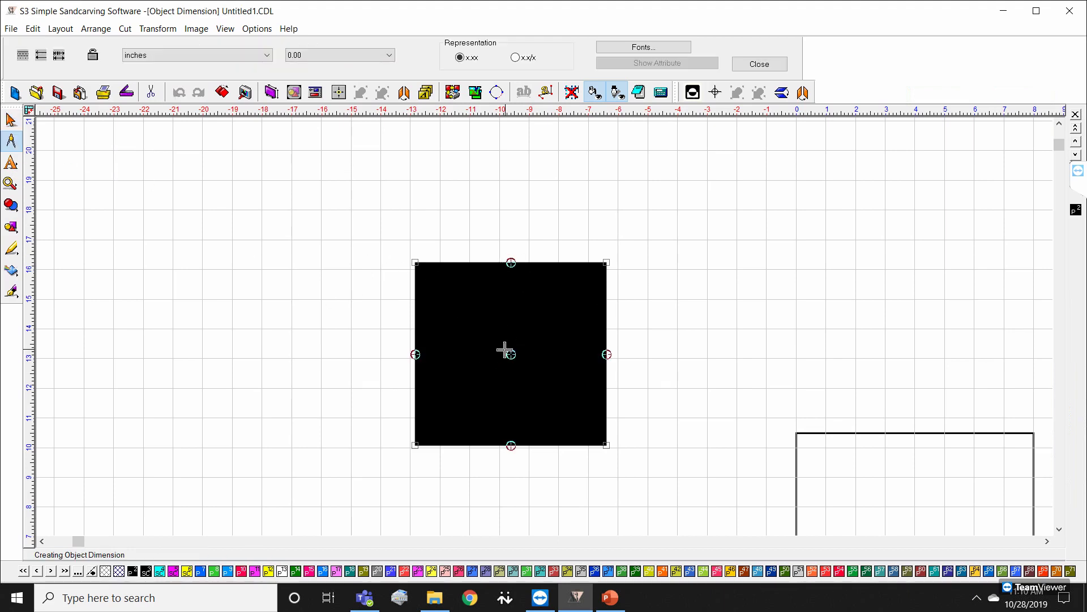
left_click_drag(511, 355, 228, 326)
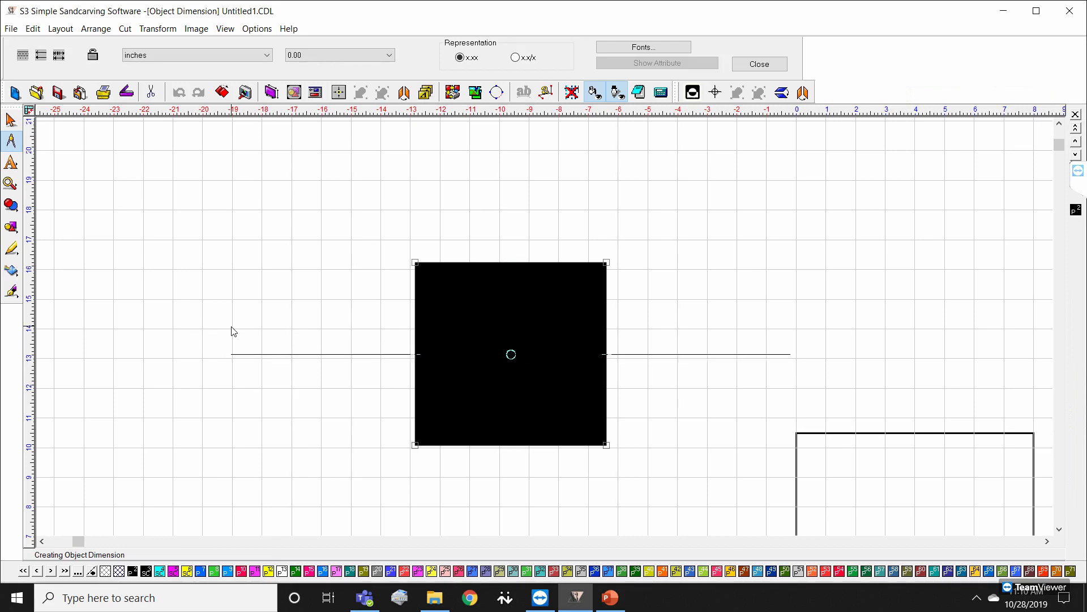
left_click_drag(416, 354, 201, 348)
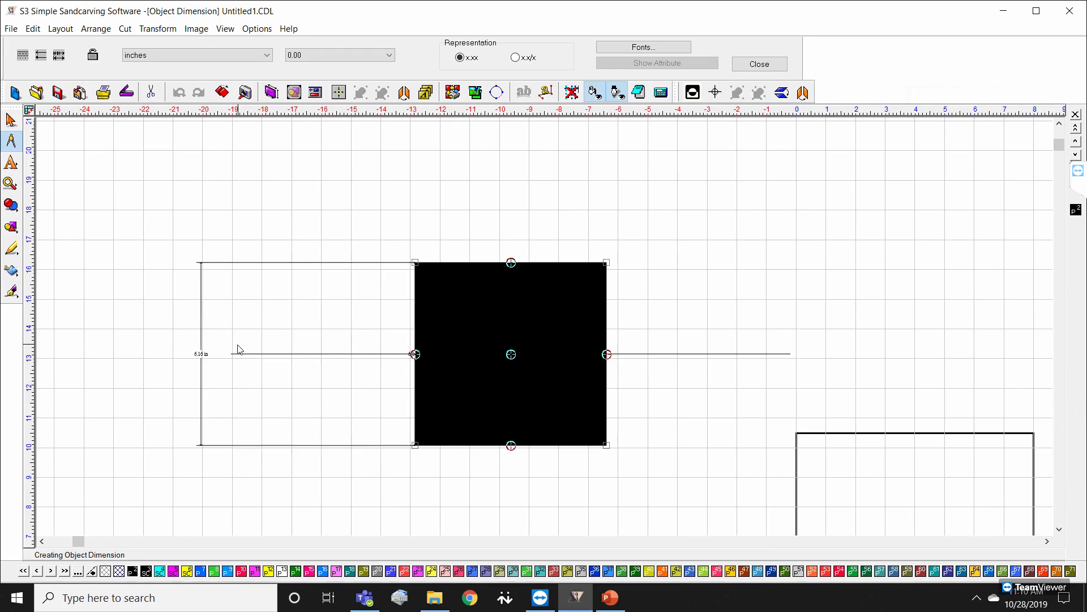
Step: Dimension the rectangle's width just above its top edge and leave Object Dimension
scroll(209, 372, "up", 1)
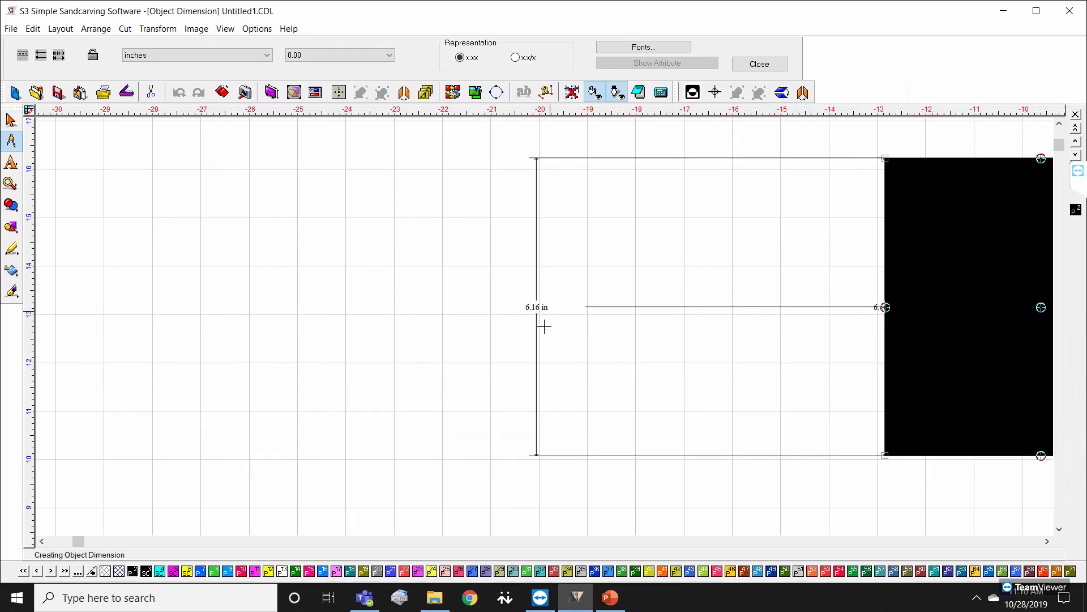
scroll(545, 326, "up", 1)
scroll(545, 326, "down", 2)
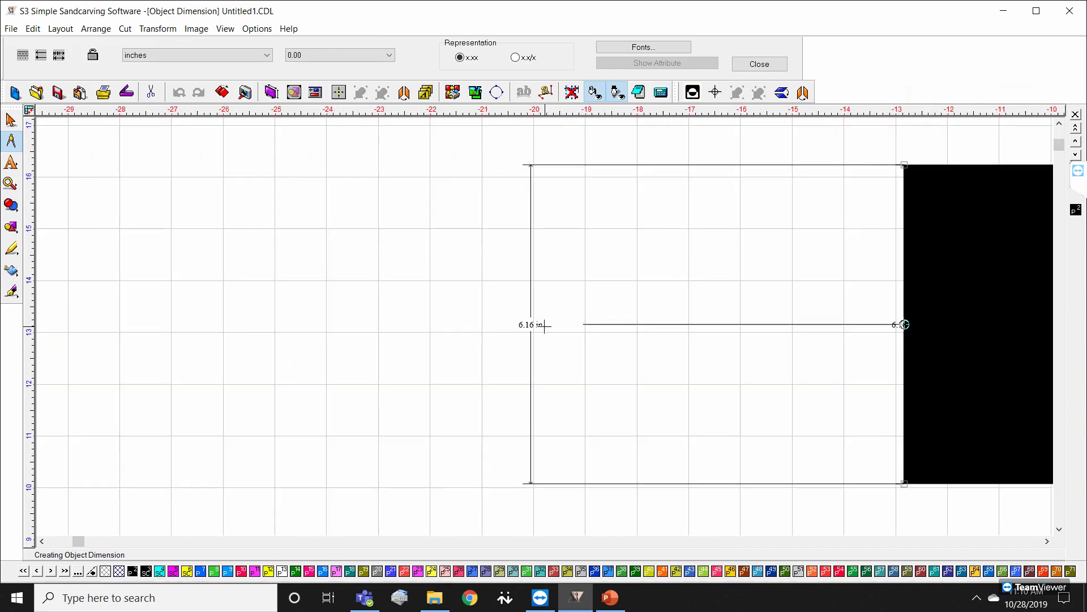
scroll(547, 325, "down", 1)
scroll(955, 340, "down", 1)
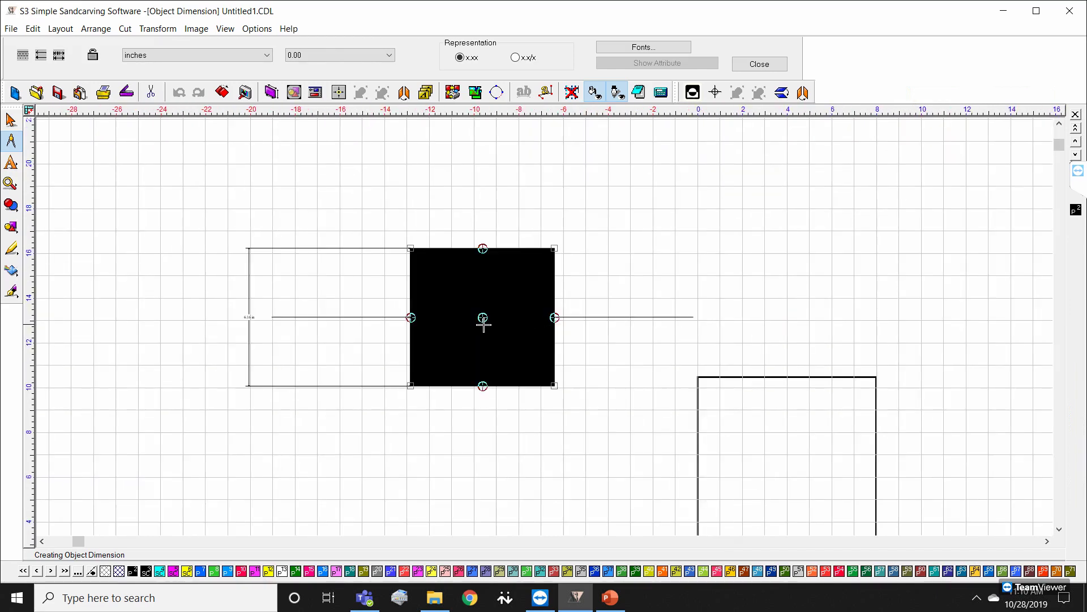
scroll(485, 325, "up", 1)
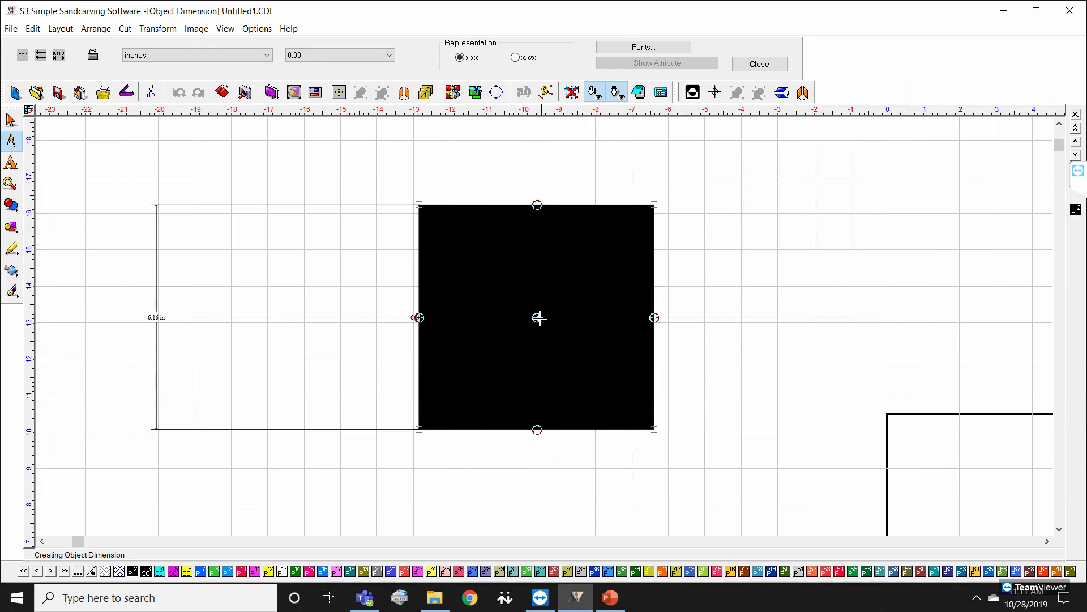
left_click(538, 204)
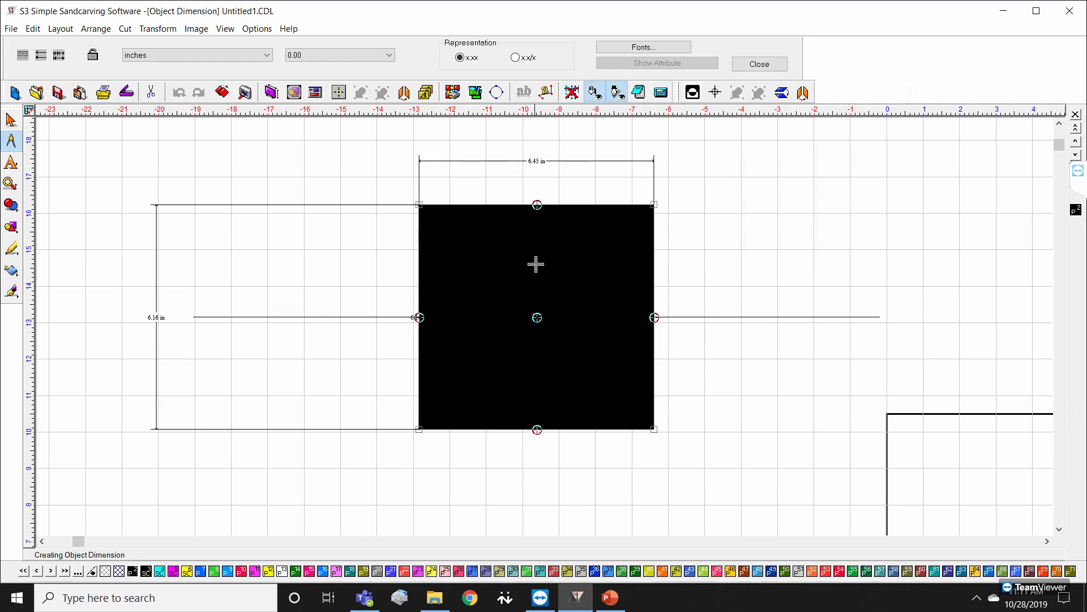
scroll(534, 262, "down", 1)
key("Escape")
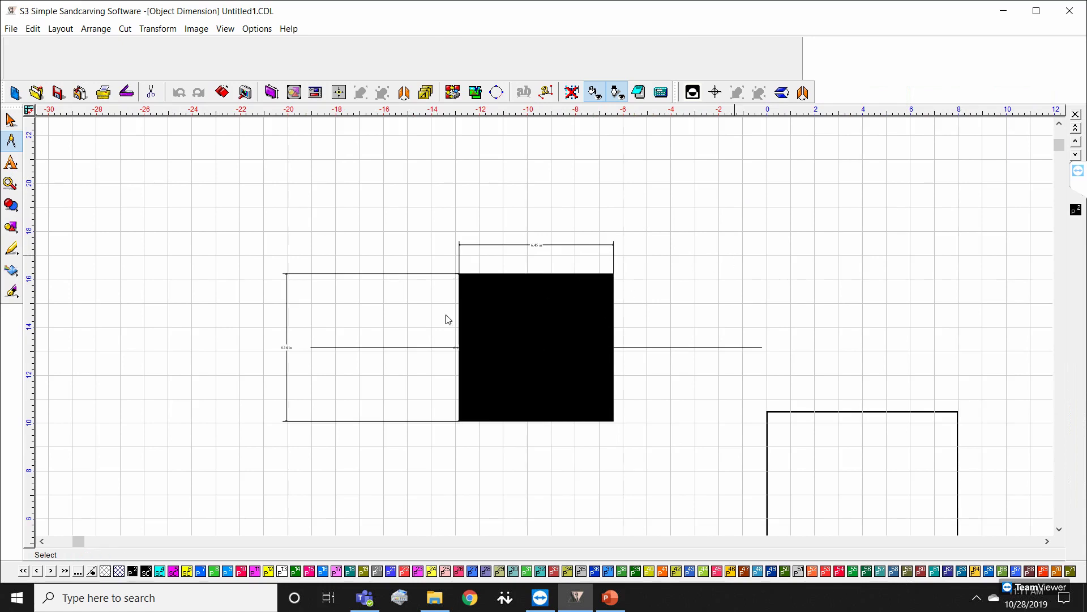
Step: Delete the height dimension standing out to the left of the rectangle
left_click(323, 247)
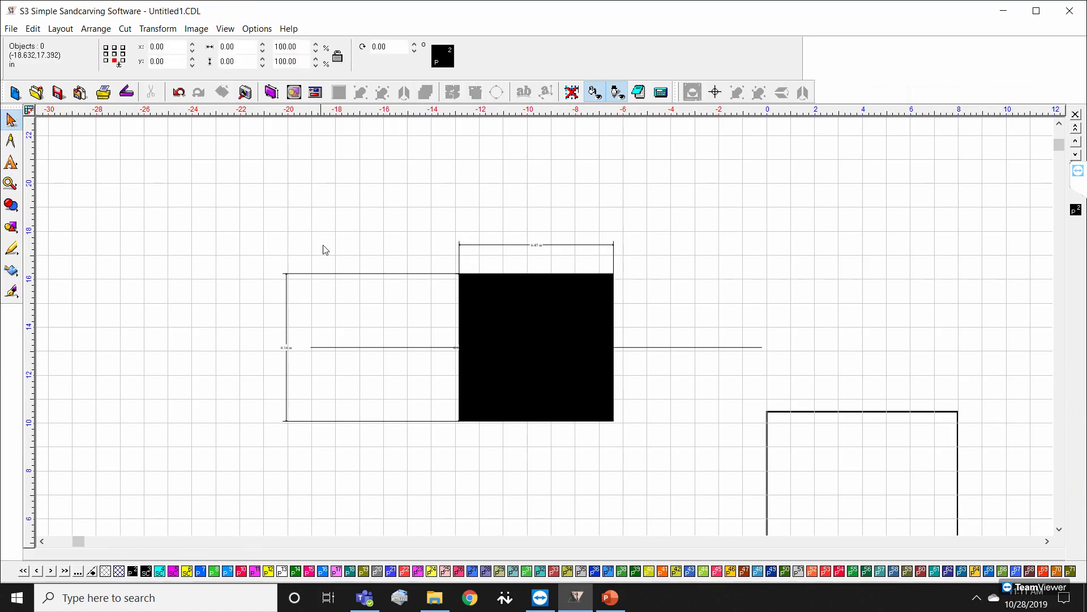
left_click(340, 273)
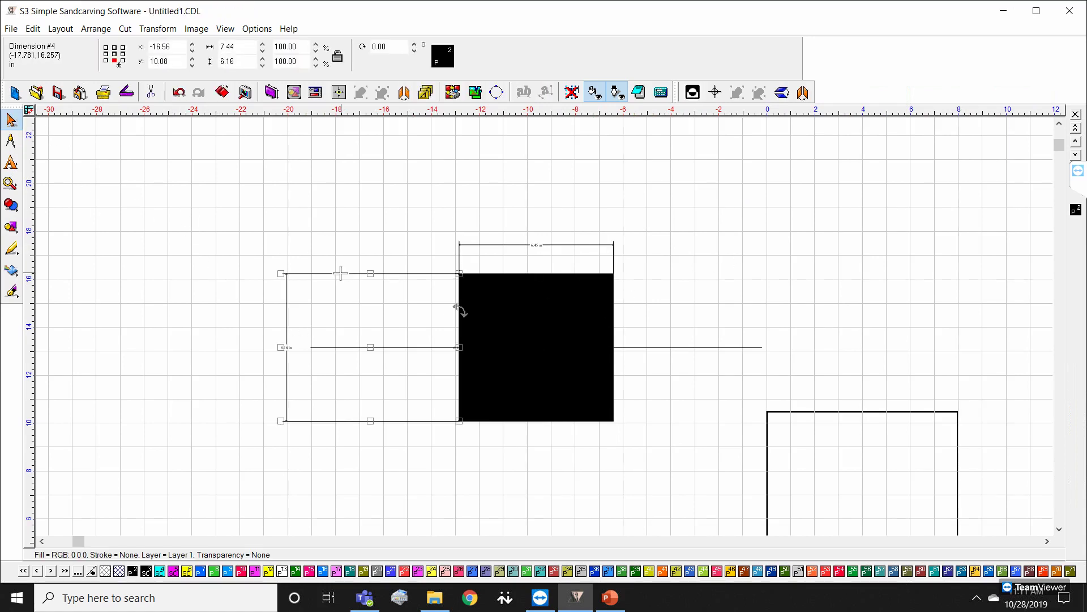
key("Delete")
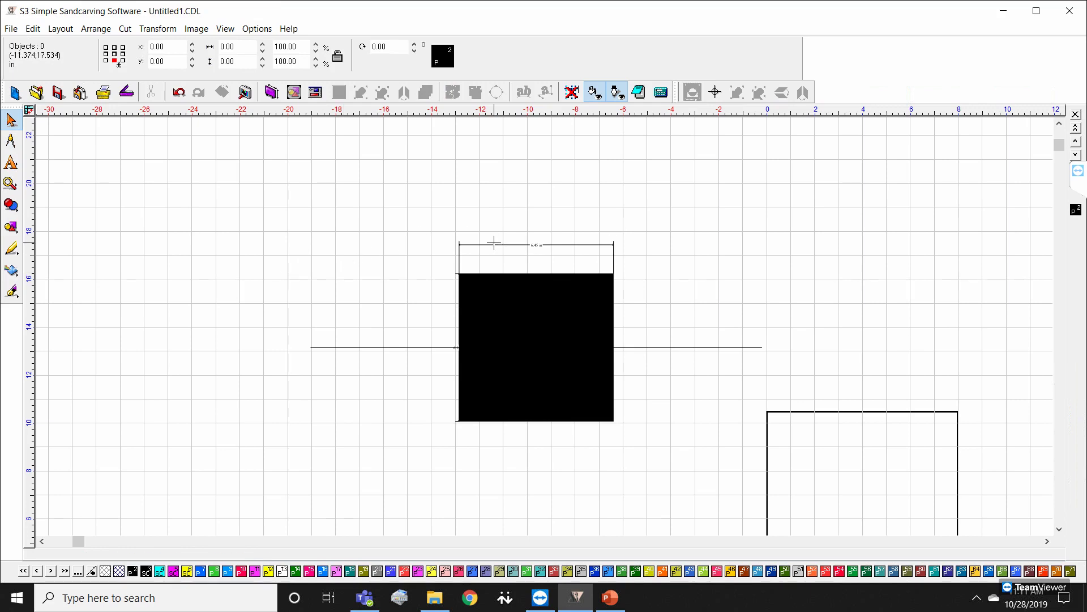
Step: Move the black rectangle about 8.7 in left and 4 in up, clear of its dimension lines
left_click(519, 333)
left_click_drag(508, 343, 314, 246)
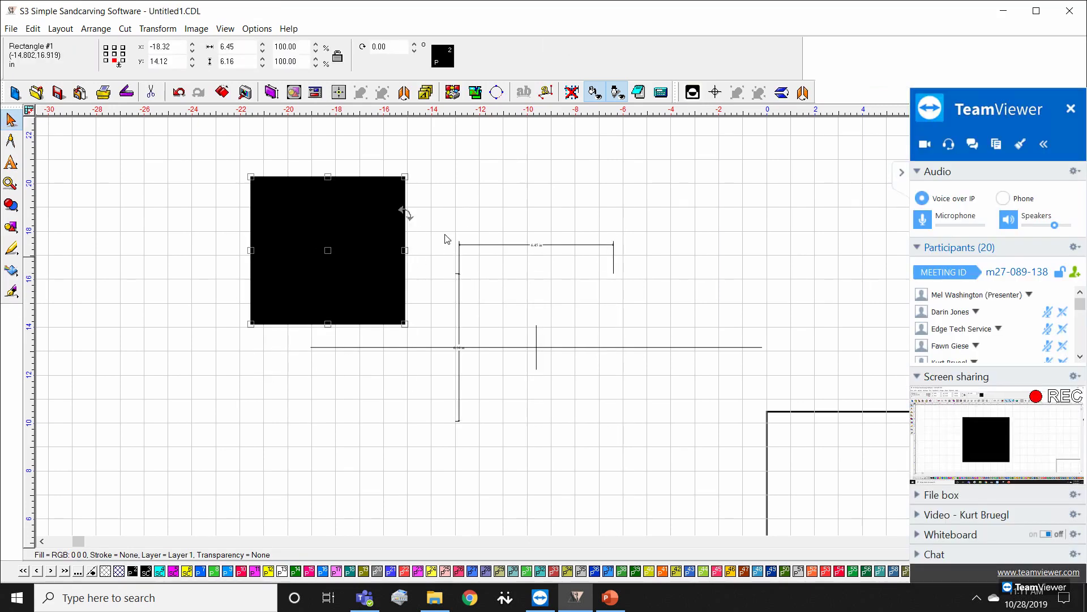
left_click(901, 173)
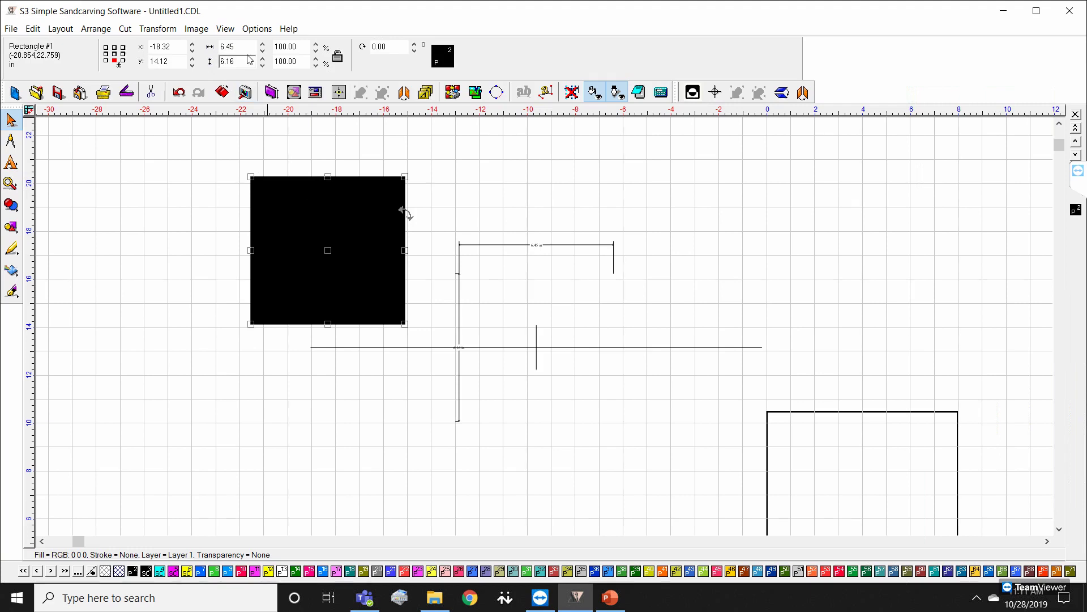
Step: Try resizing the rectangle to 8 in wide and 2 in high with proportions unlocked, and undo both size changes
left_click(340, 56)
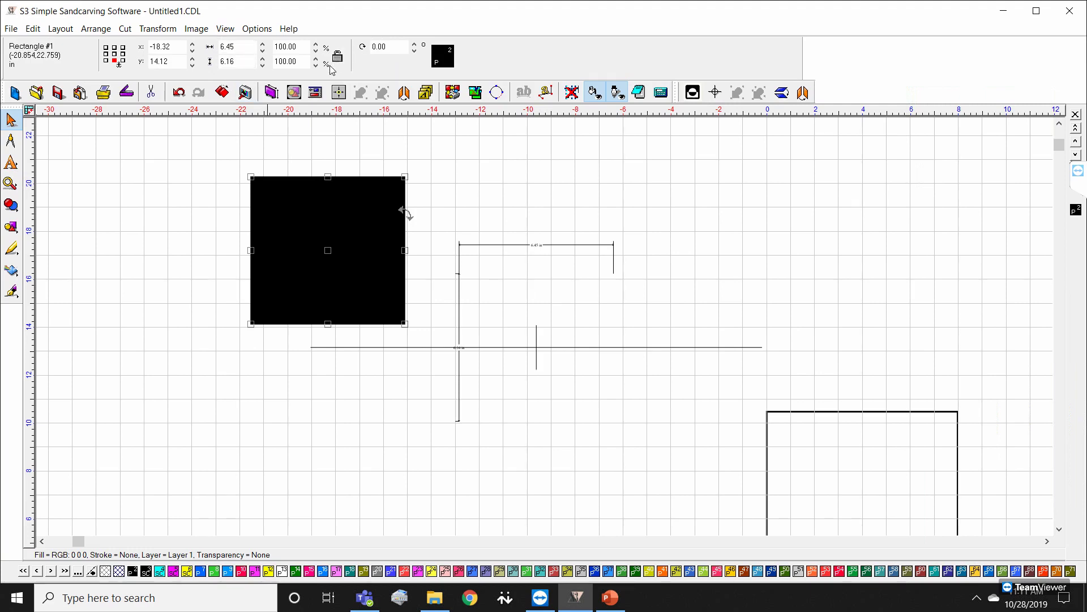
left_click(231, 138)
left_click(324, 201)
left_click(249, 47)
type("8")
key("Tab")
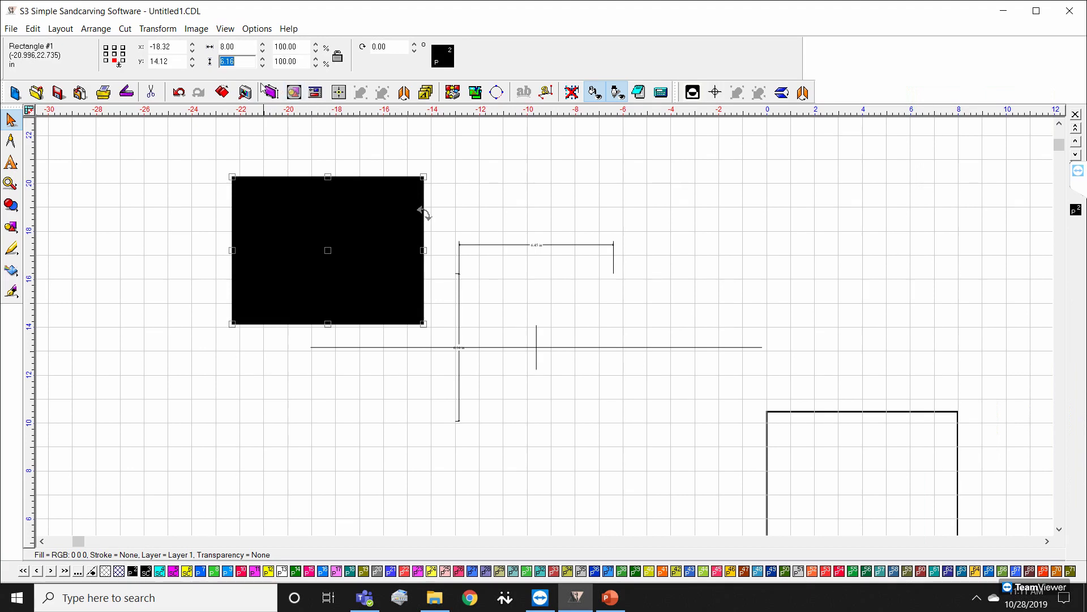
type("2")
key("Tab")
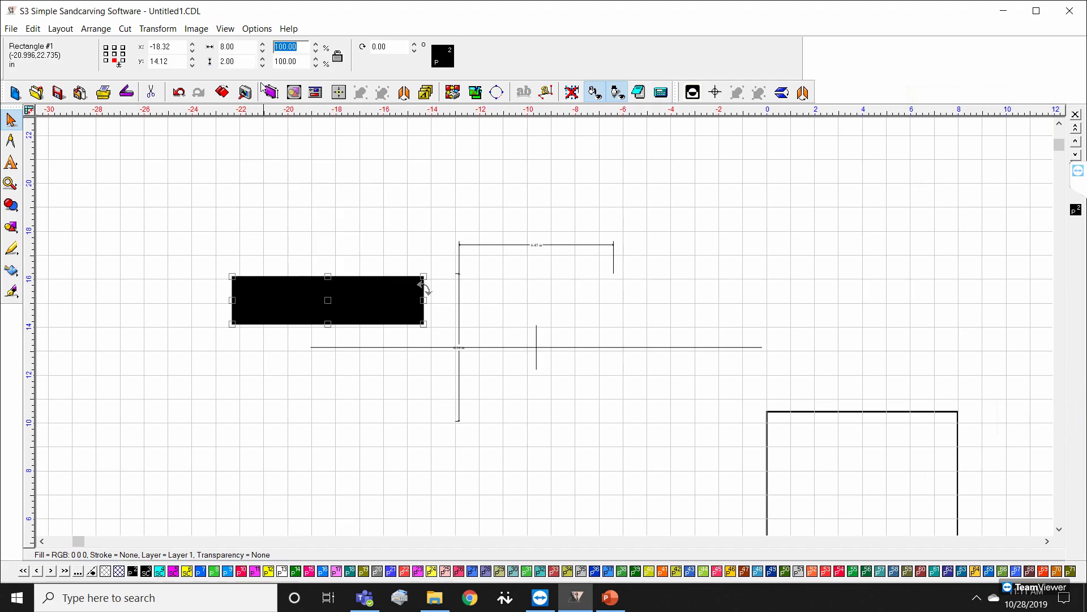
left_click(376, 185)
left_click(360, 302)
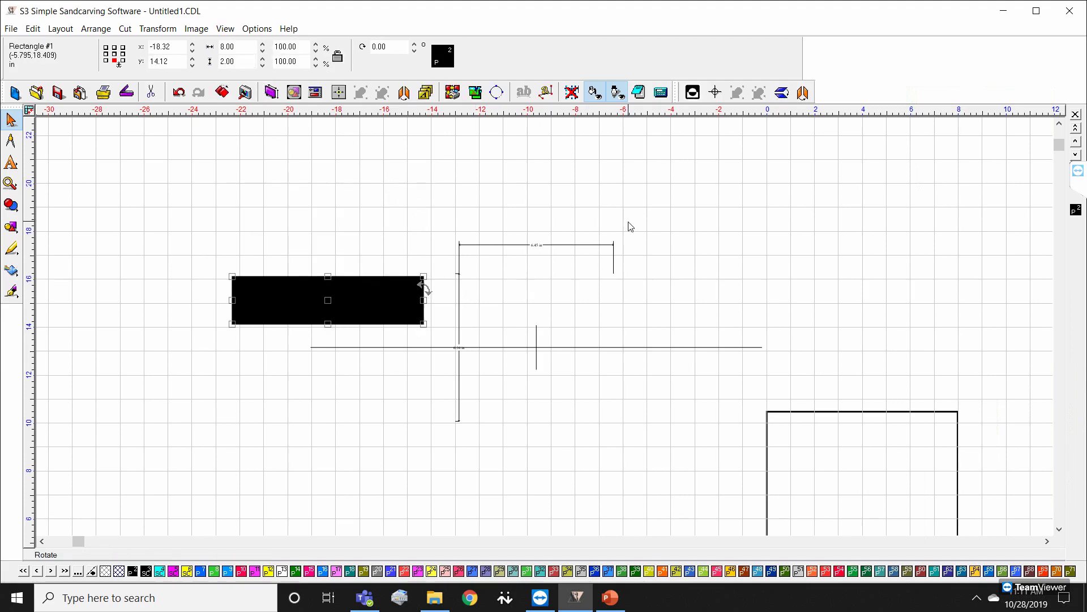
key("ctrl+z")
key("ctrl+z")
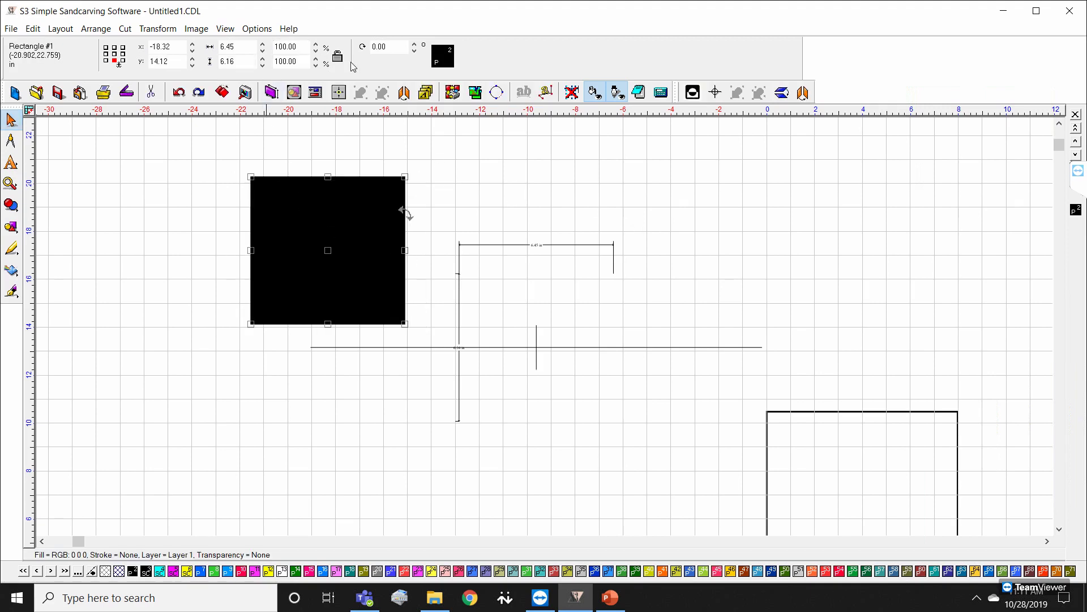
Step: Lock the rectangle's proportions and set its width to 80 in
double_click(245, 46)
type("80")
key("Tab")
scroll(575, 362, "down", 3)
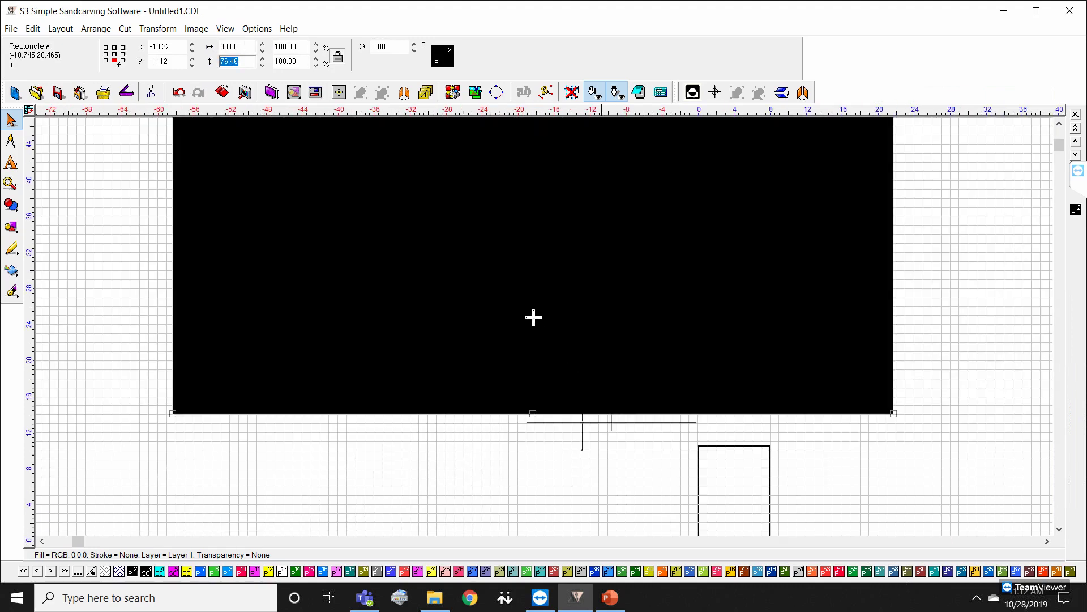
scroll(525, 285, "down", 1)
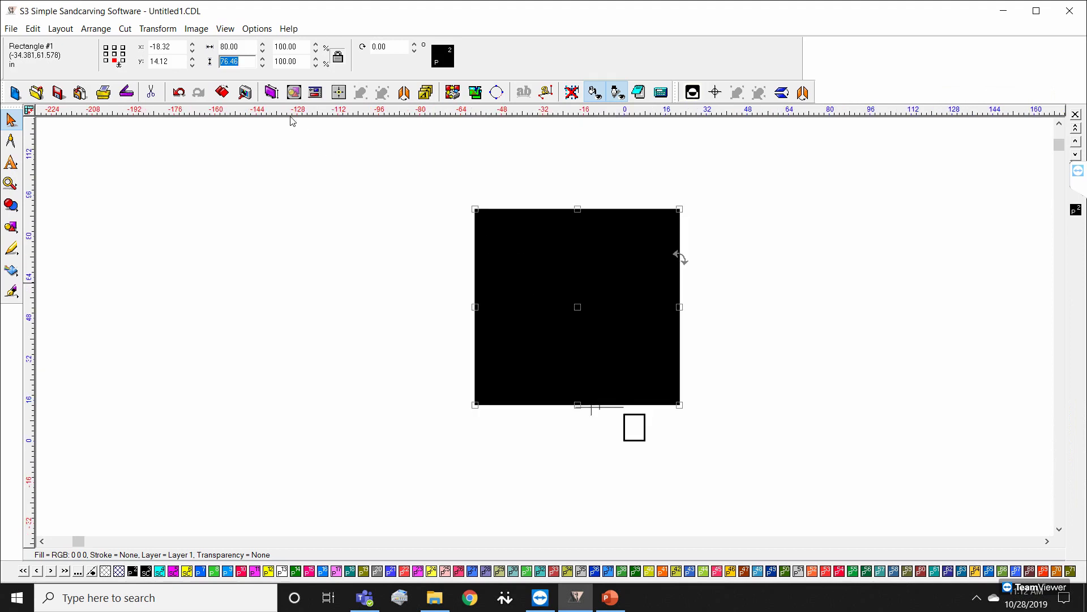
Step: Set the width of the proportion-locked rectangle to 8 in
left_click(252, 48)
type("8")
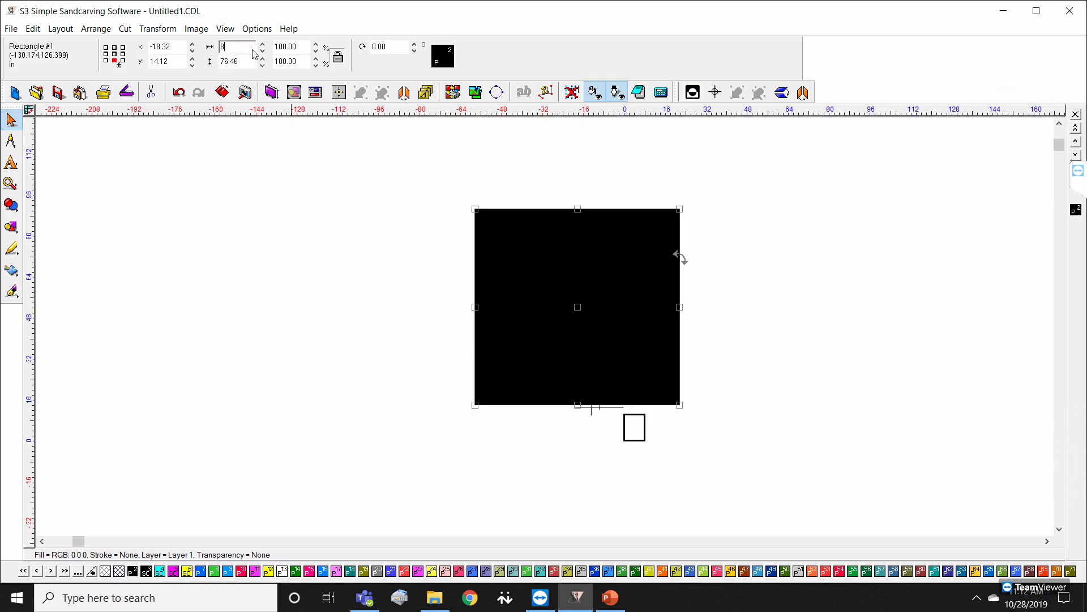
key("Tab")
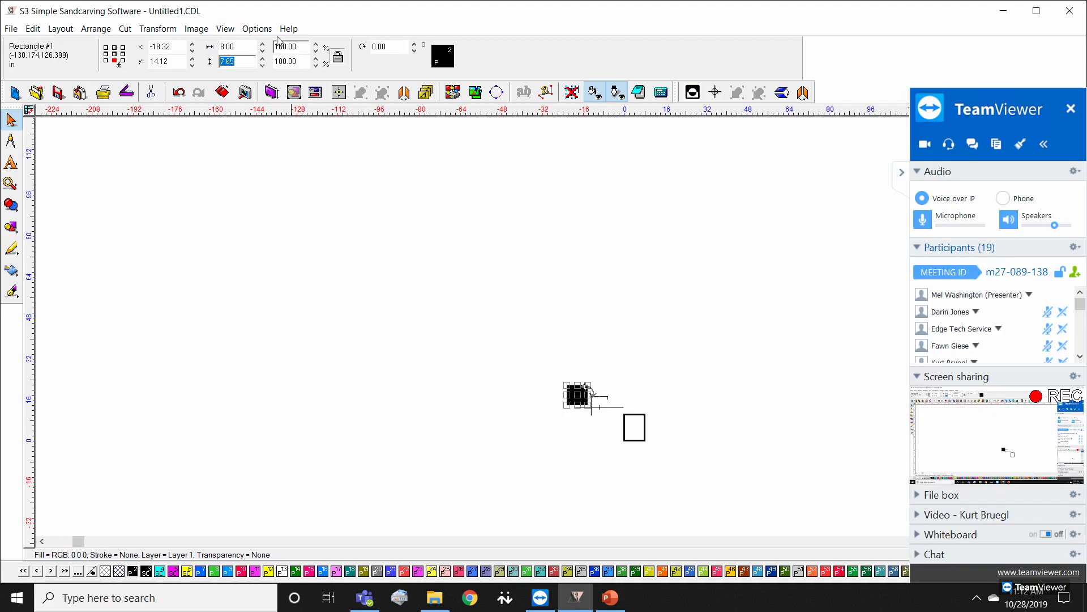
Step: Move the black rectangle about 1 in left, away from its dimension lines
scroll(559, 329, "up", 2)
scroll(560, 329, "up", 2)
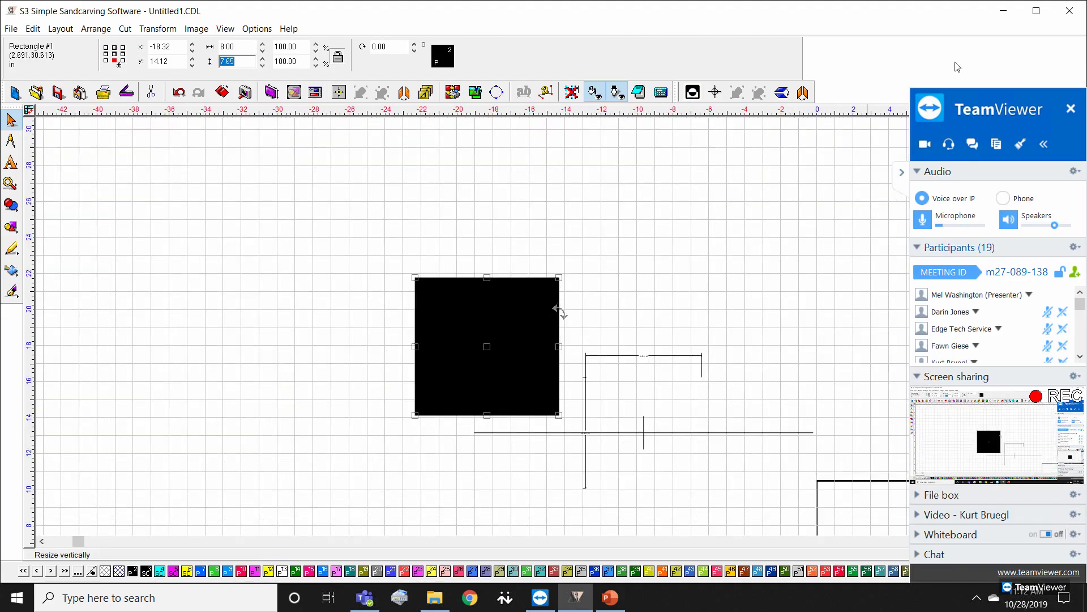
left_click(903, 181)
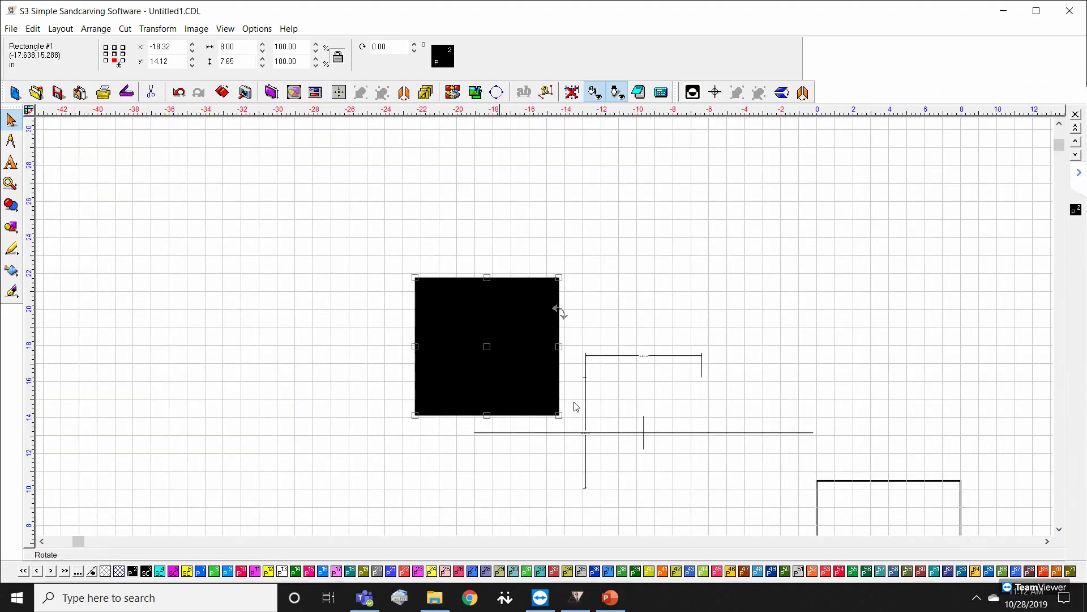
mouse_move(483, 345)
left_mouse_down()
mouse_move(456, 346)
mouse_move(465, 346)
left_mouse_up()
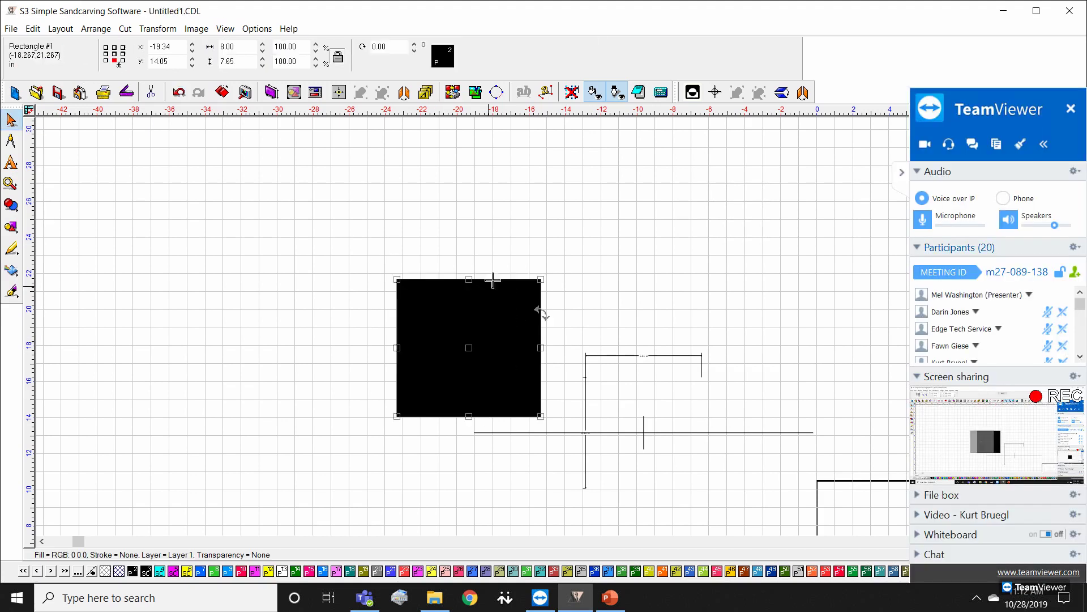
Step: Delete the black rectangle together with its dimension lines, keeping the outlined rectangle
left_click(899, 171)
scroll(708, 278, "down", 1)
left_click_drag(367, 298, 610, 485)
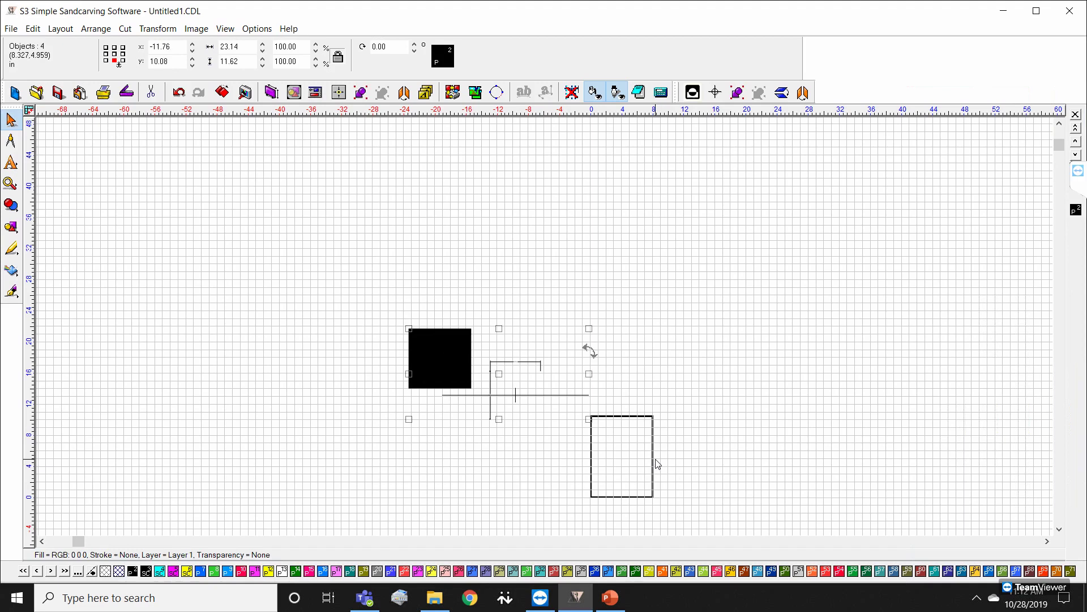
key("Delete")
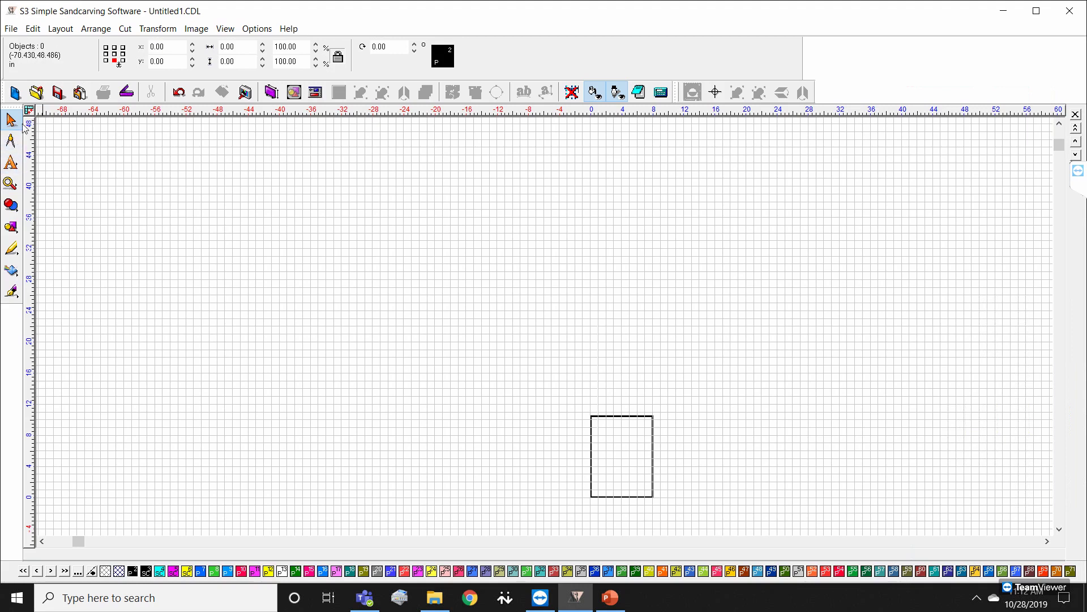
Step: Start a new text line in the empty area beside the outlined rectangle with a font height of 2 in
left_click(12, 164)
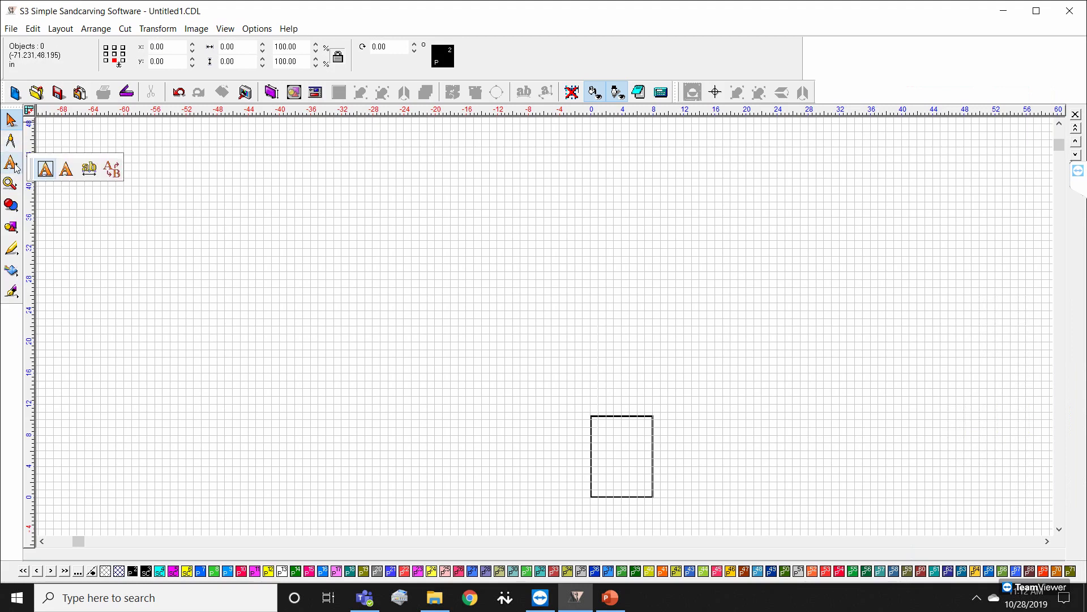
left_click(67, 169)
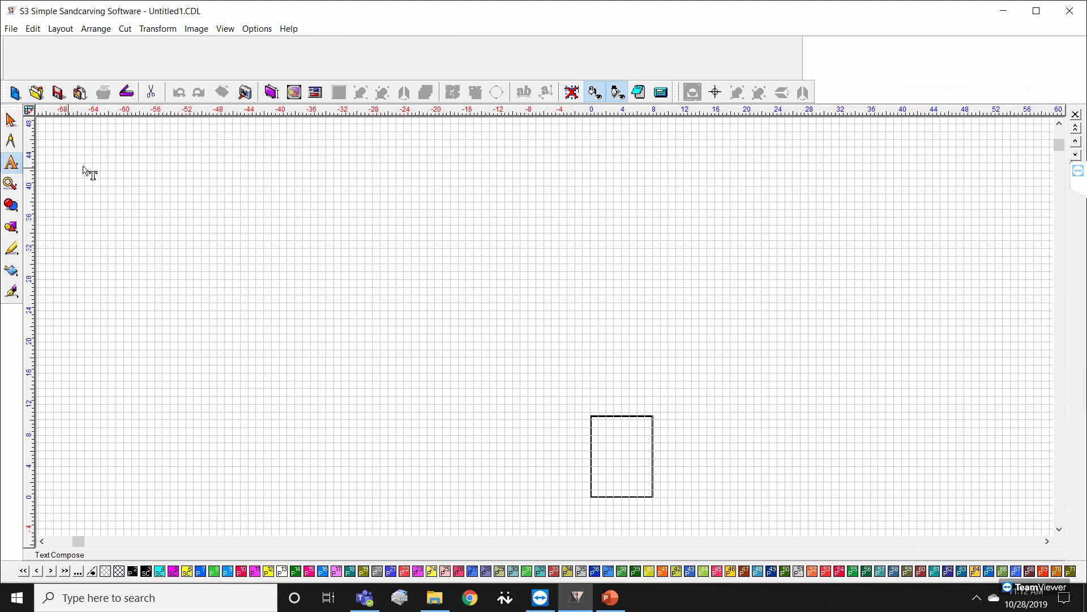
left_click(335, 342)
scroll(547, 332, "up", 3)
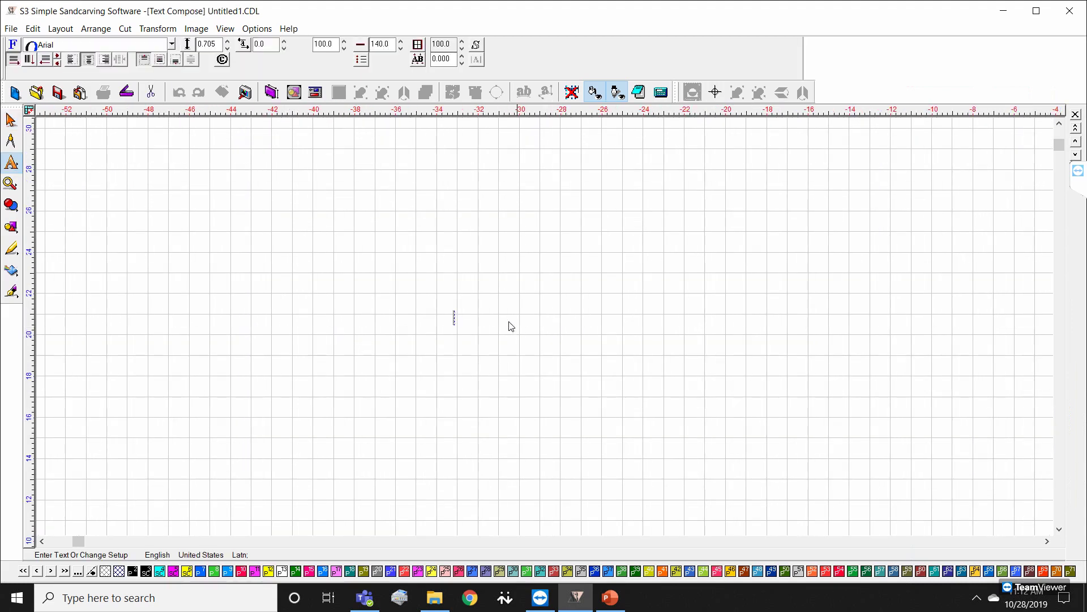
left_click(219, 45)
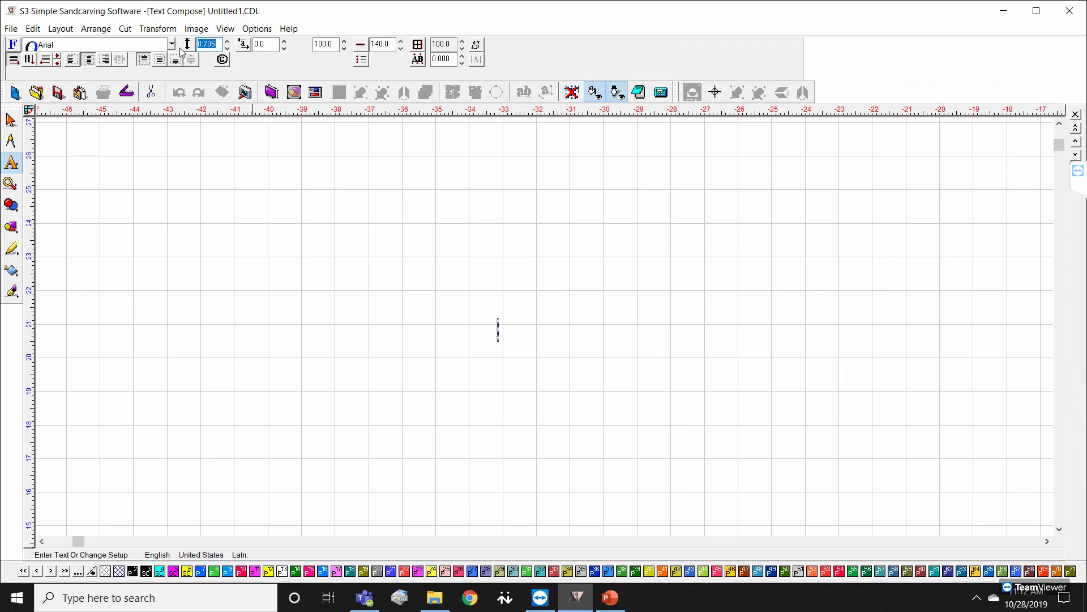
type("2")
key("Return")
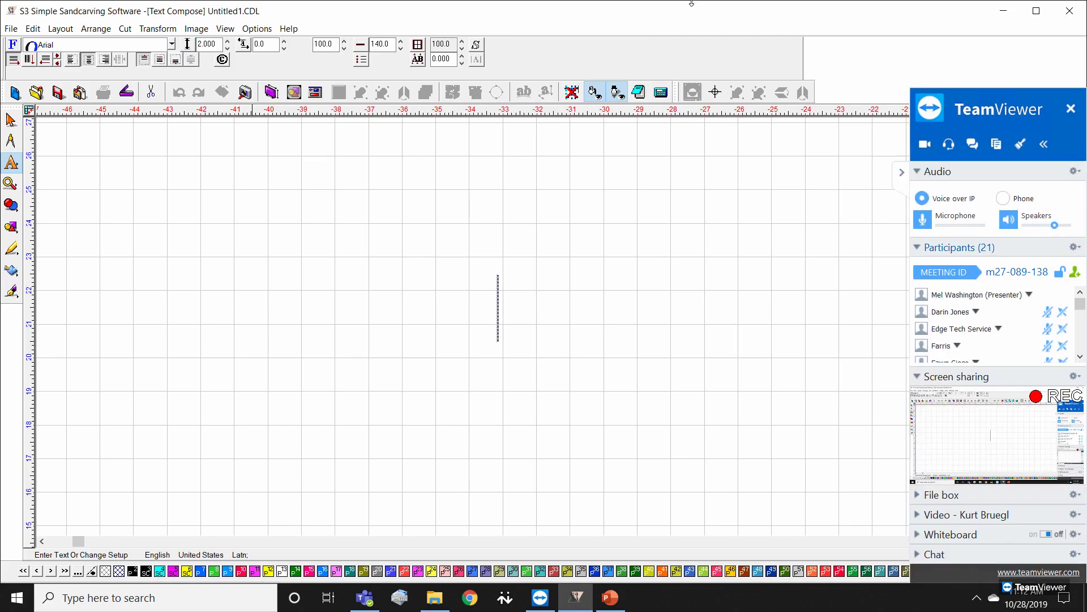
left_click(902, 171)
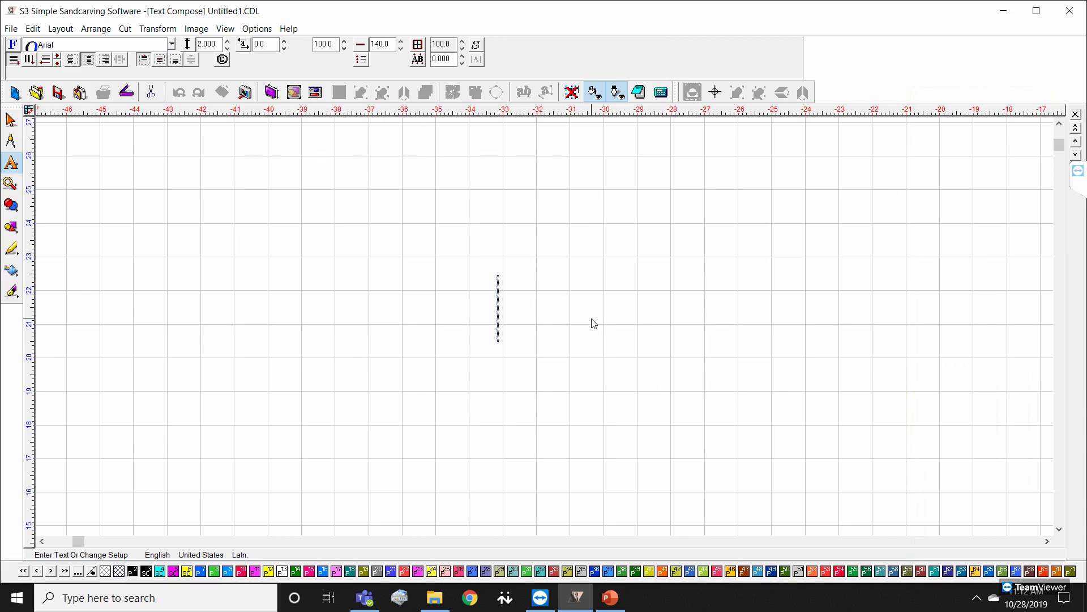
Step: Enter the text "Ikonics" and select the finished text as an object
type("ko")
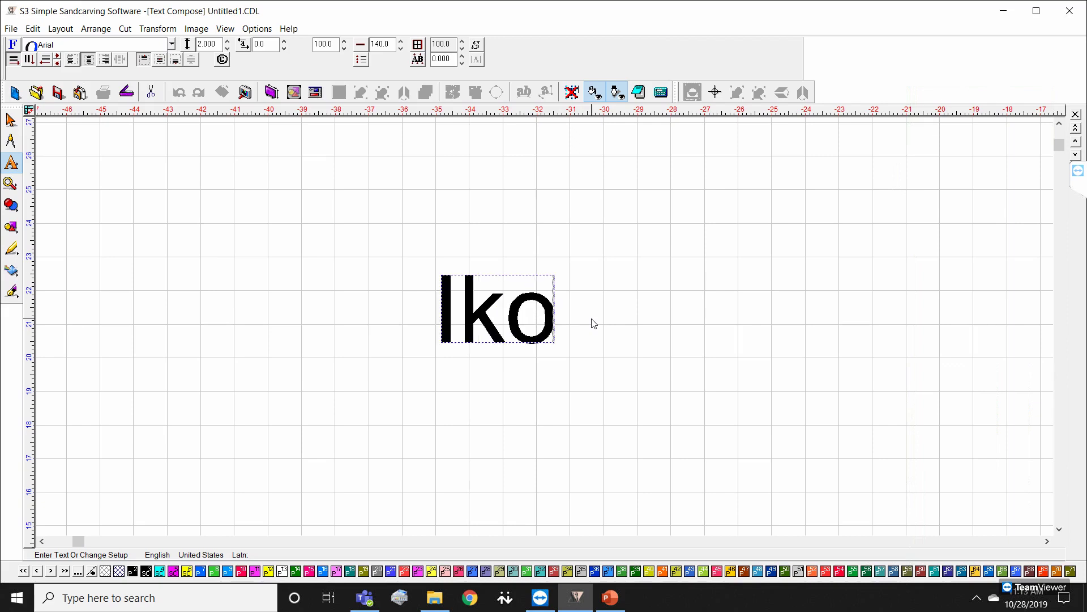
type("nics")
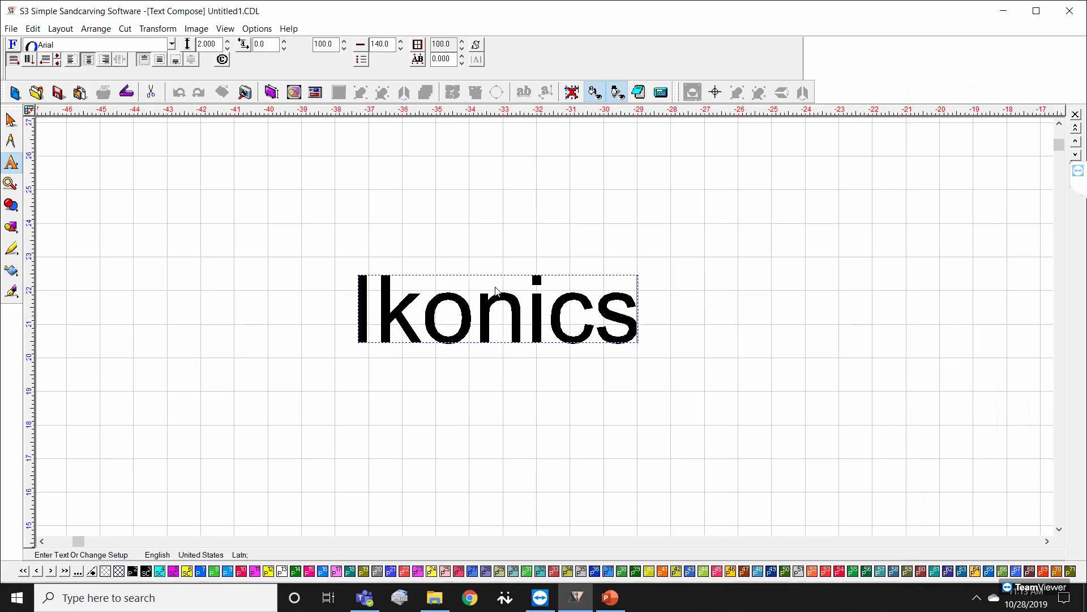
left_click(10, 119)
left_click(680, 379)
left_click(538, 314)
scroll(579, 359, "down", 1)
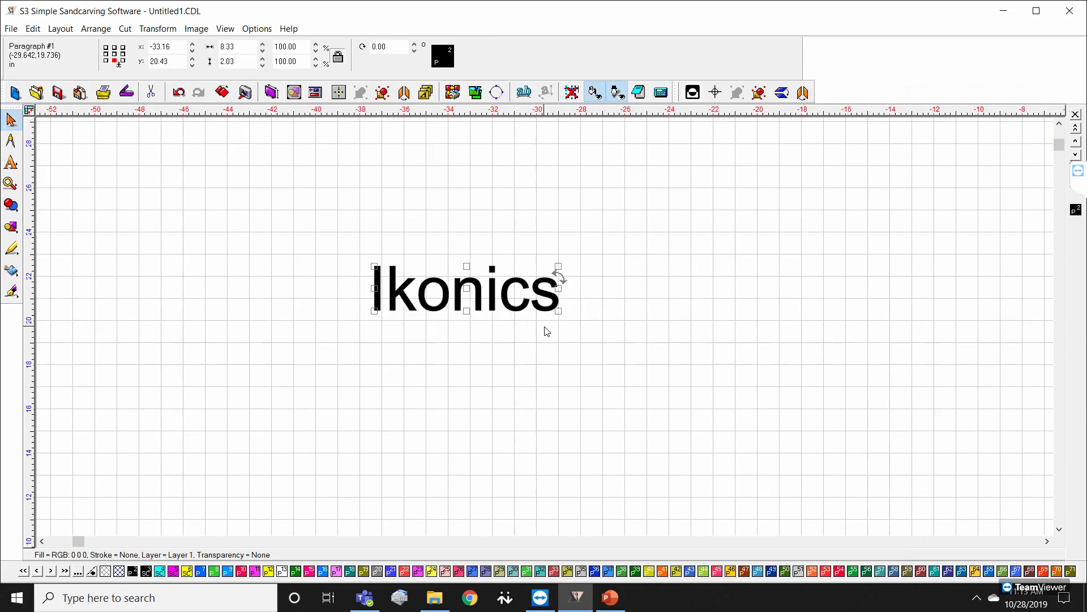
scroll(500, 311, "up", 1)
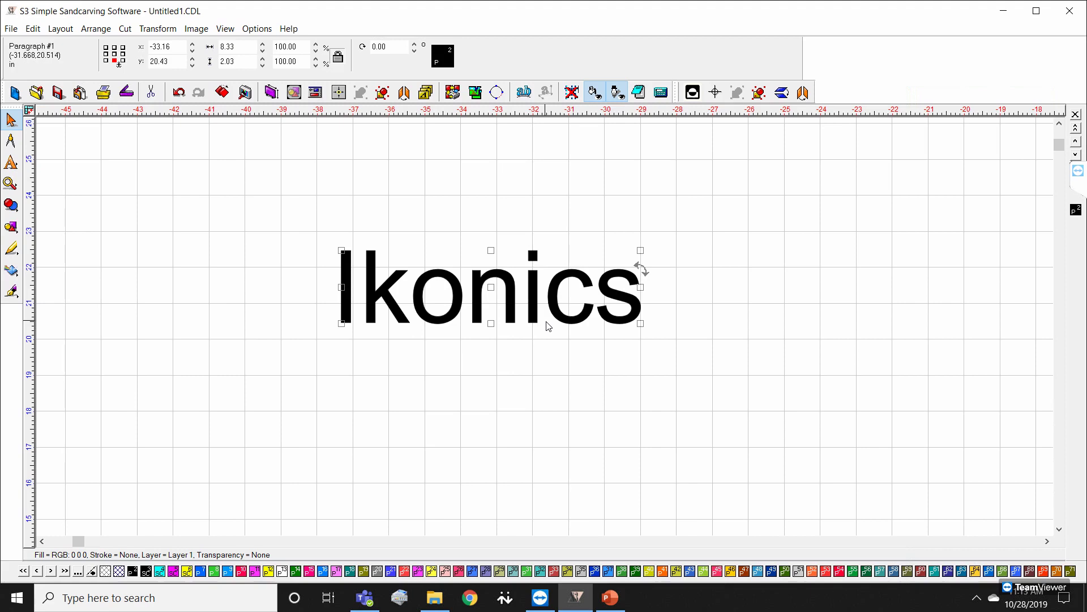
Step: Change the font of the whole "Ikonics" text to Amboy-Black
double_click(617, 293)
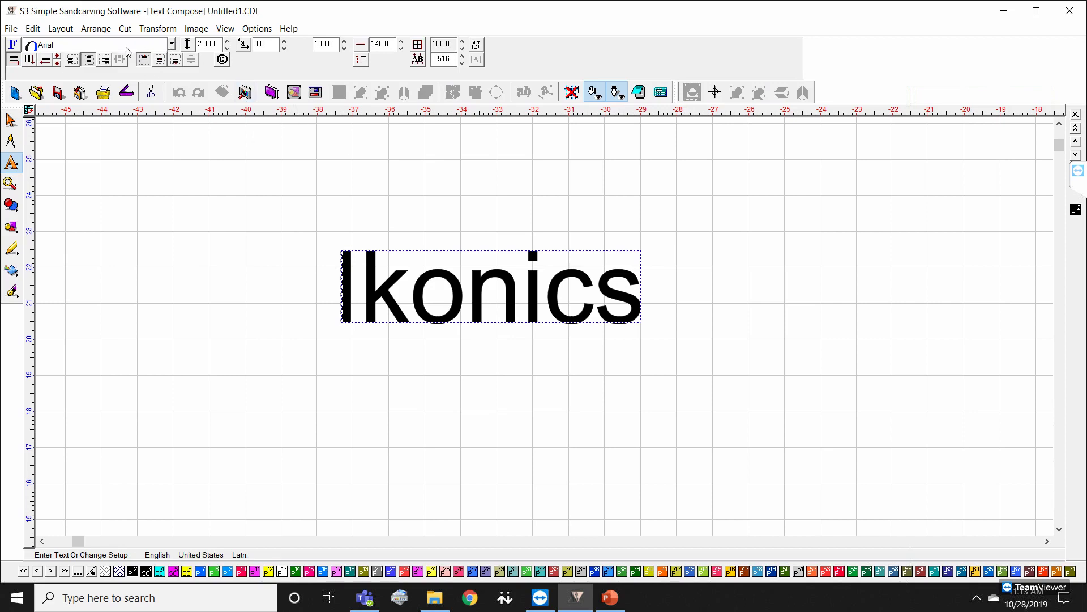
left_click_drag(639, 299, 335, 313)
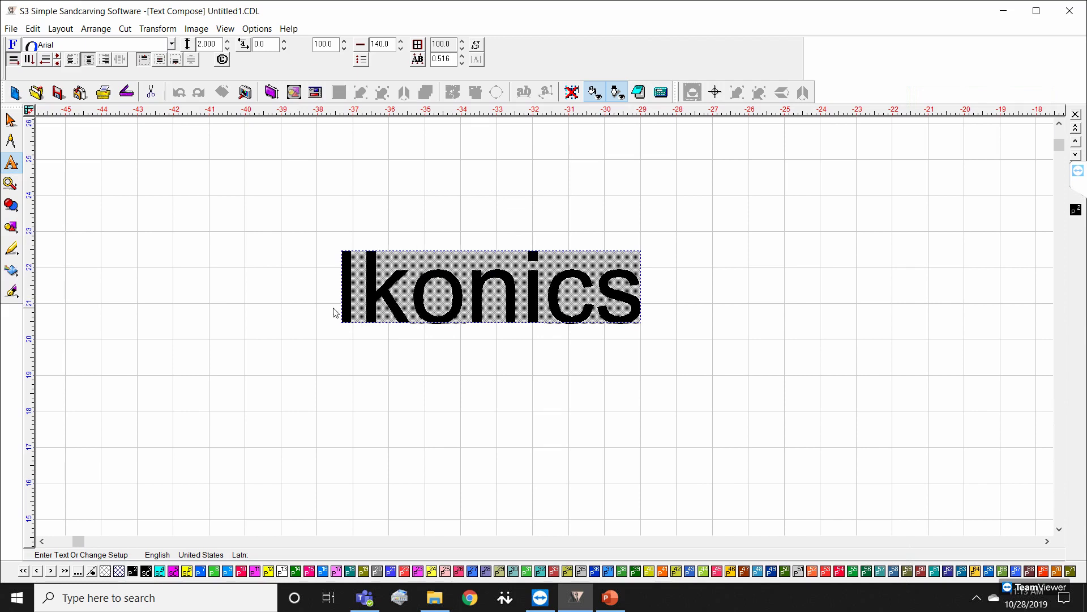
scroll(212, 201, "up", 1)
scroll(865, 413, "down", 3)
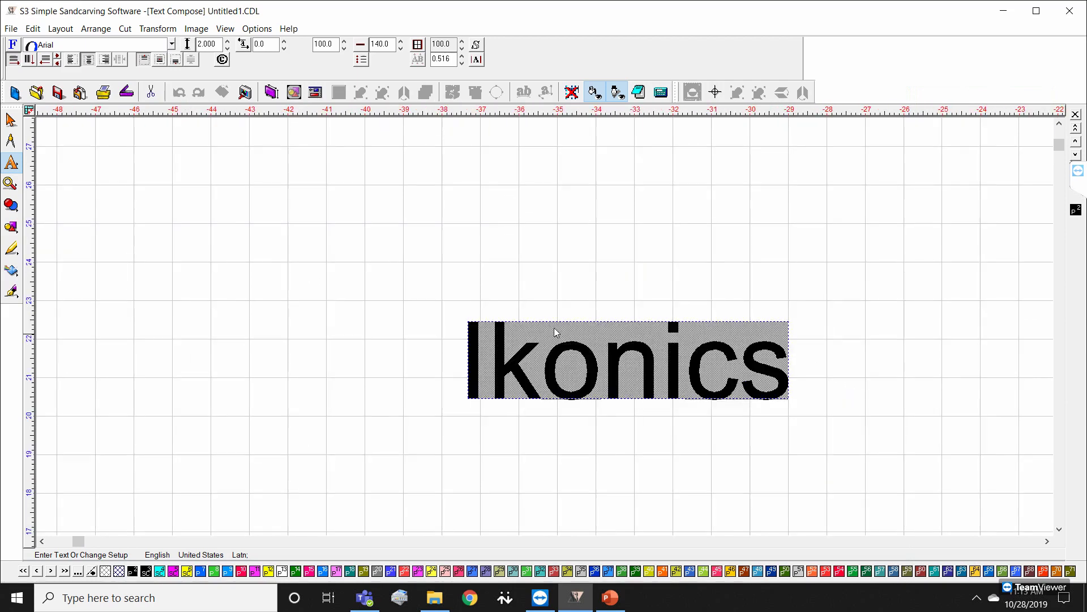
scroll(541, 339, "up", 2)
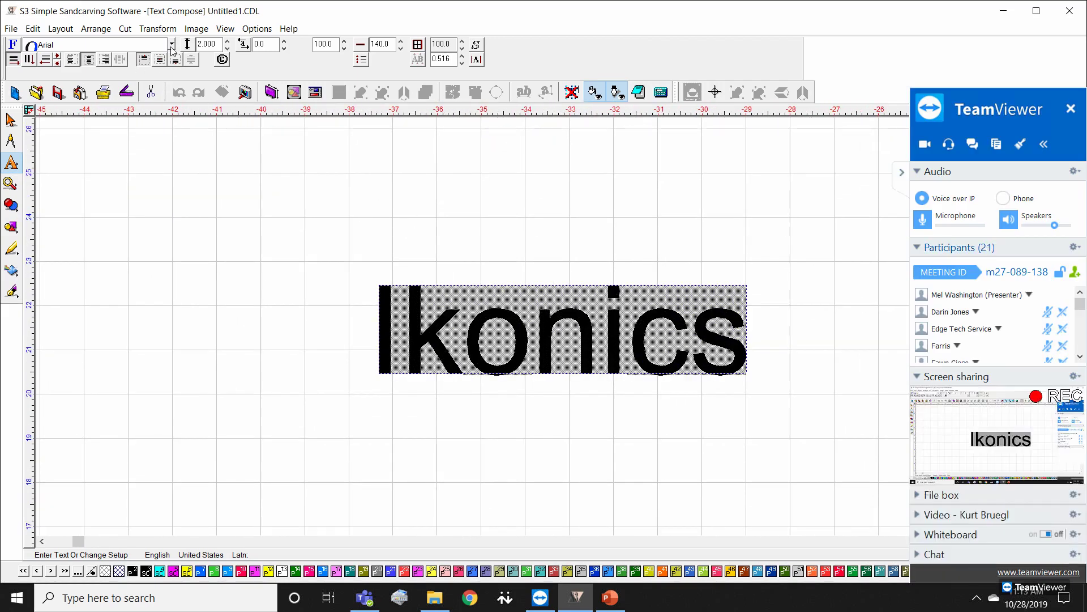
left_click(172, 45)
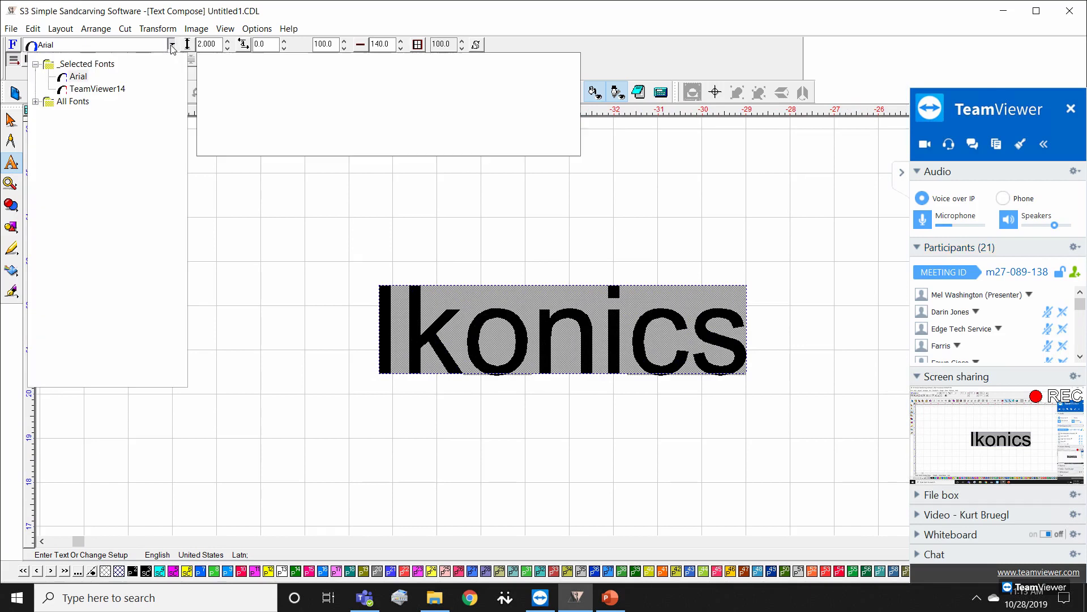
left_click(35, 102)
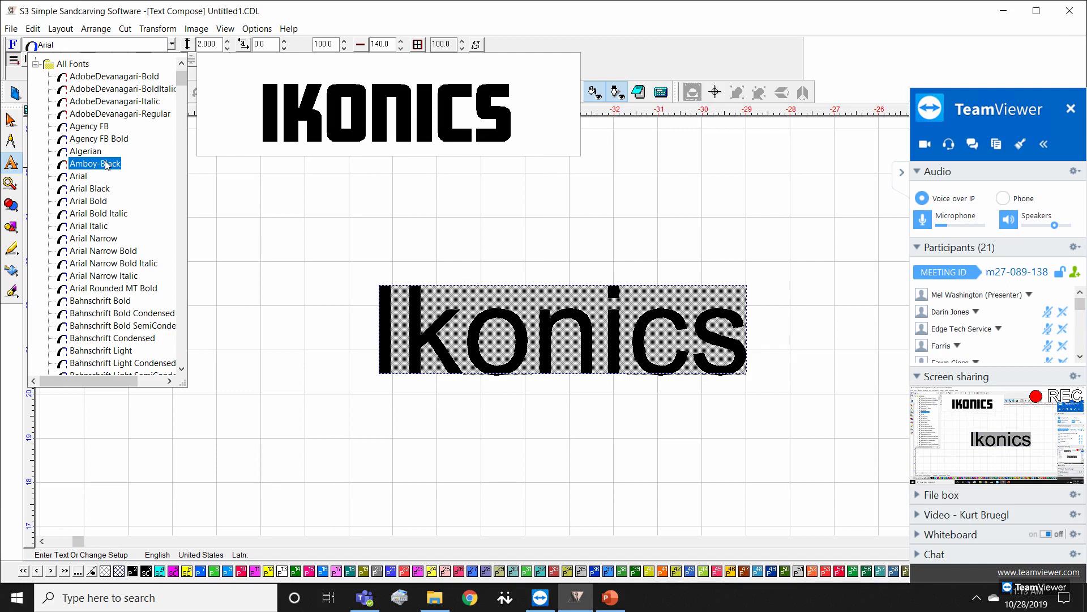
left_click(107, 163)
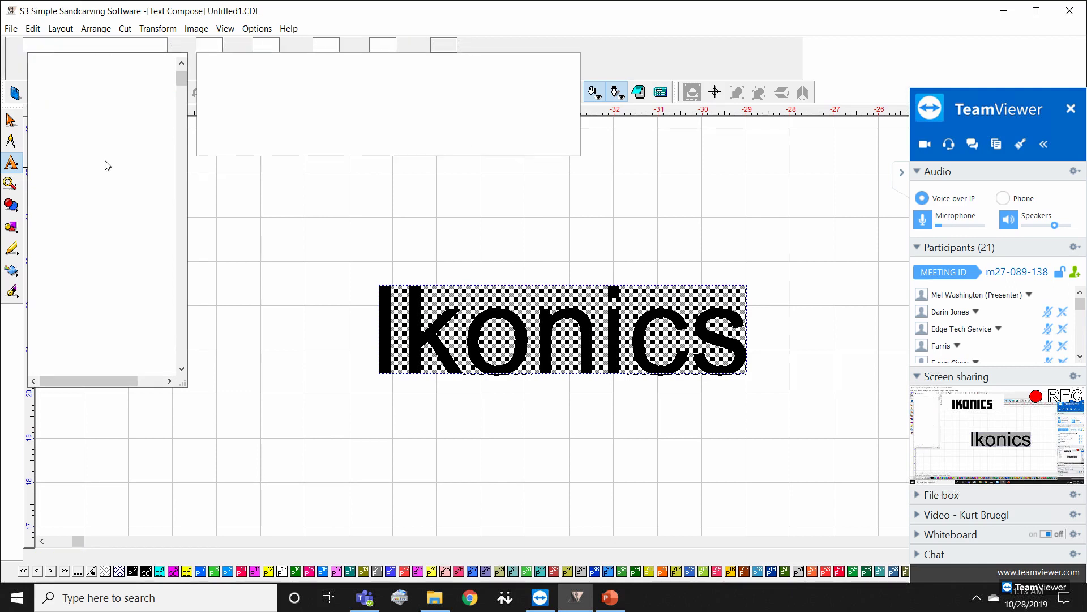
left_click(903, 174)
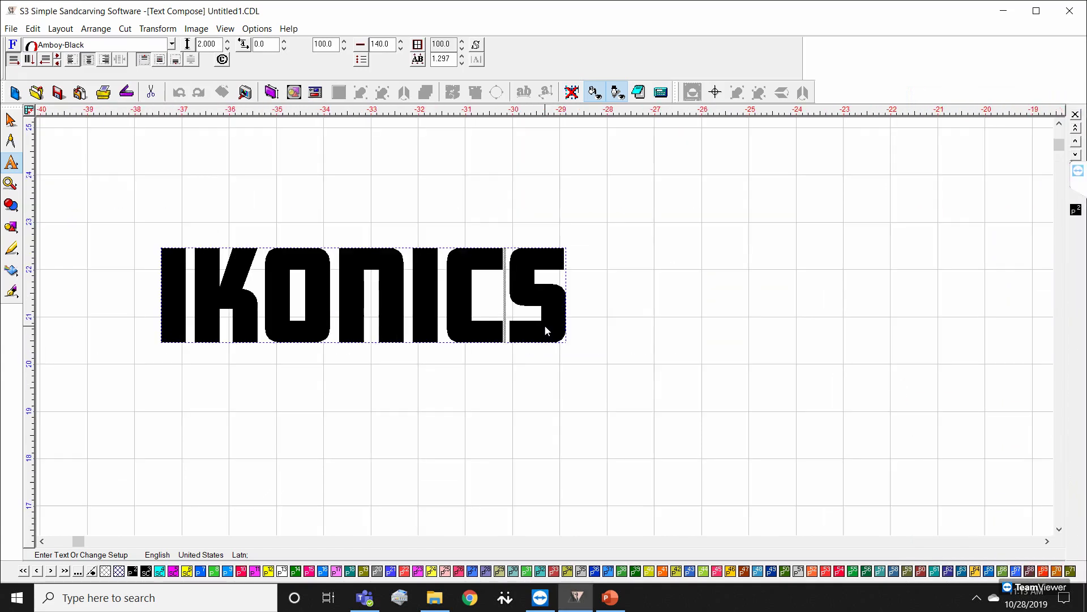
left_click(552, 327)
left_click(671, 346)
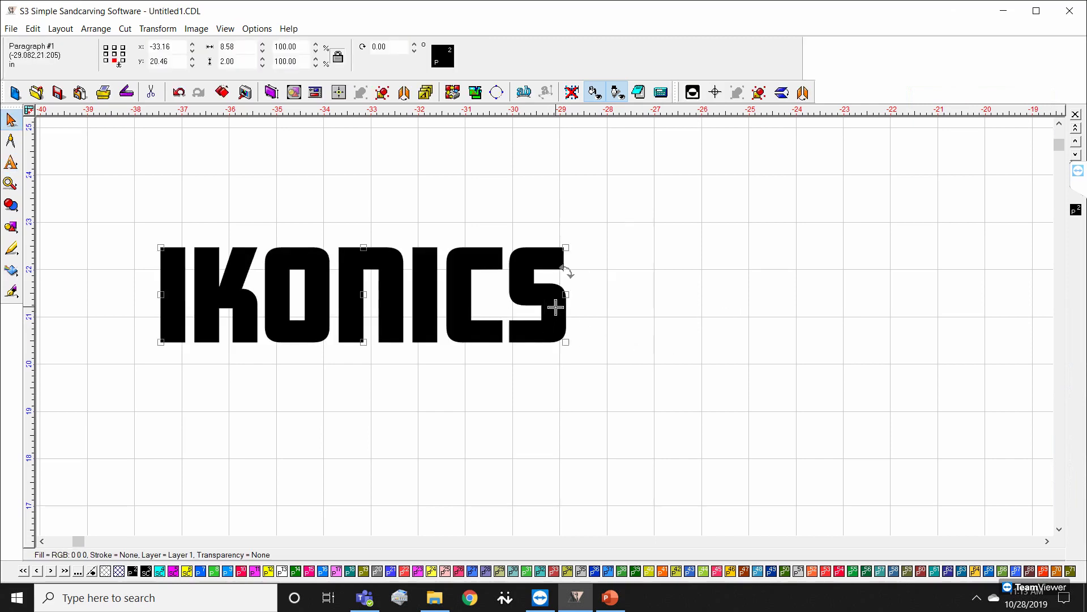
Step: Try a font height of 1.5 in on the entire IKONICS text
double_click(555, 308)
left_click_drag(566, 301, 155, 296)
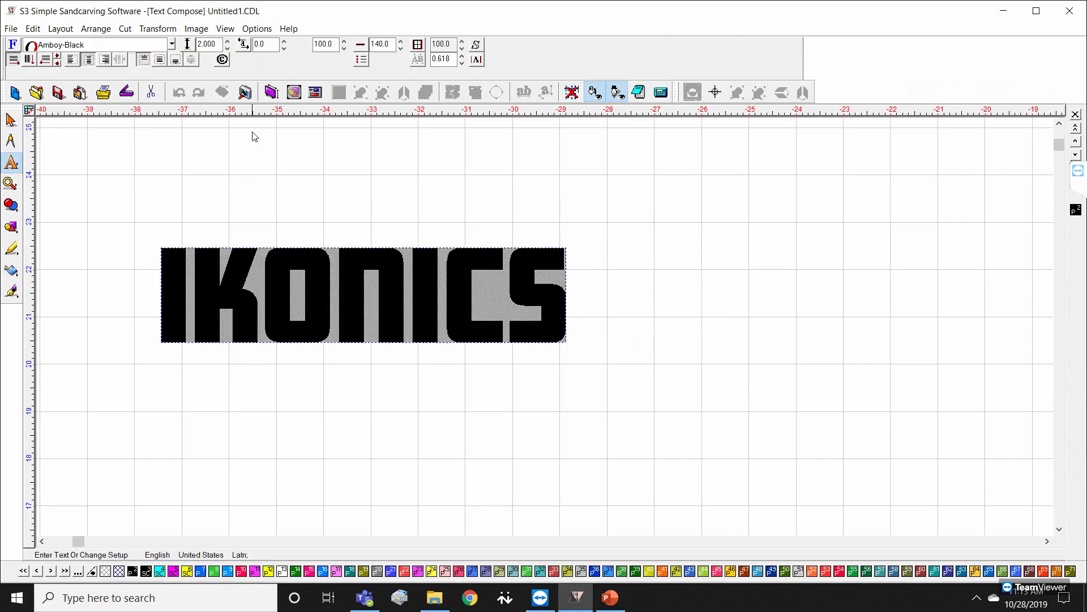
double_click(207, 44)
type("1.5")
key("Return")
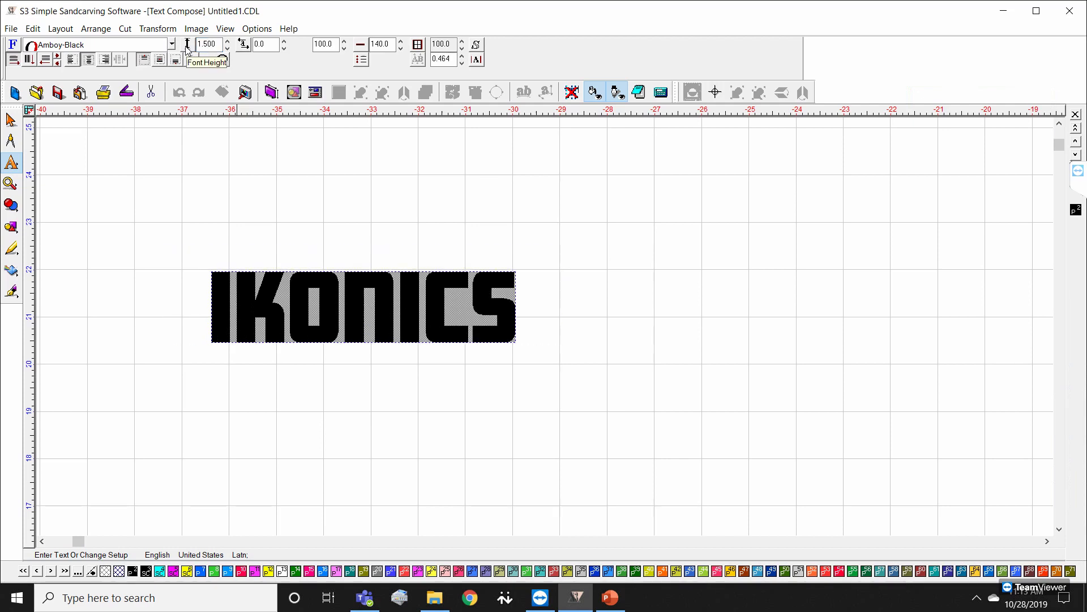
Step: Try slanting the IKONICS letters to the right, and undo the slant and height changes
left_click(284, 42)
left_click_drag(285, 43, 284, 43)
left_click(408, 188)
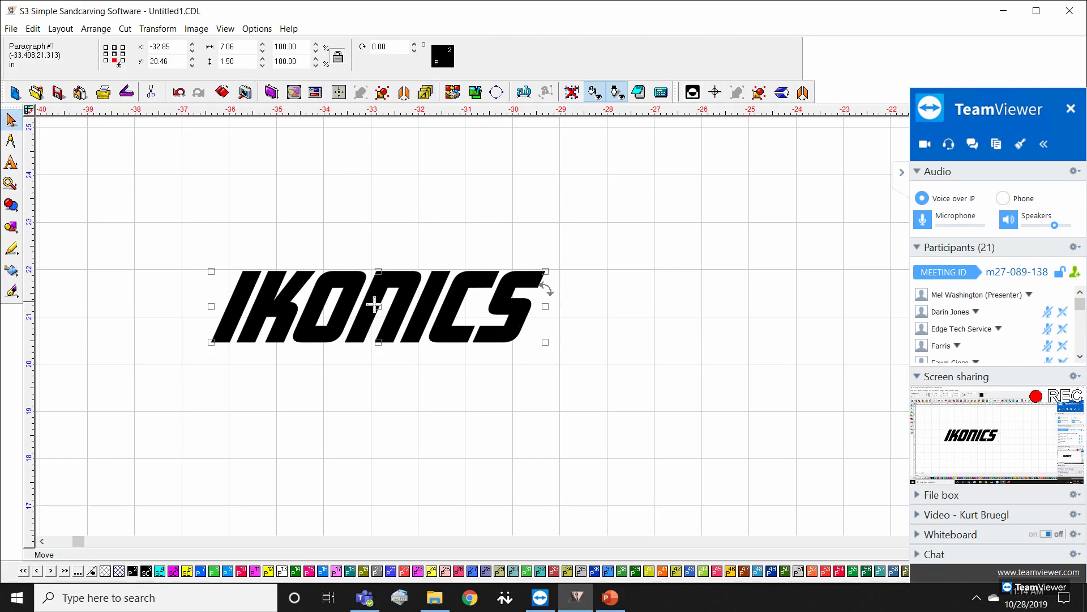
scroll(484, 314, "down", 1)
scroll(546, 331, "up", 2)
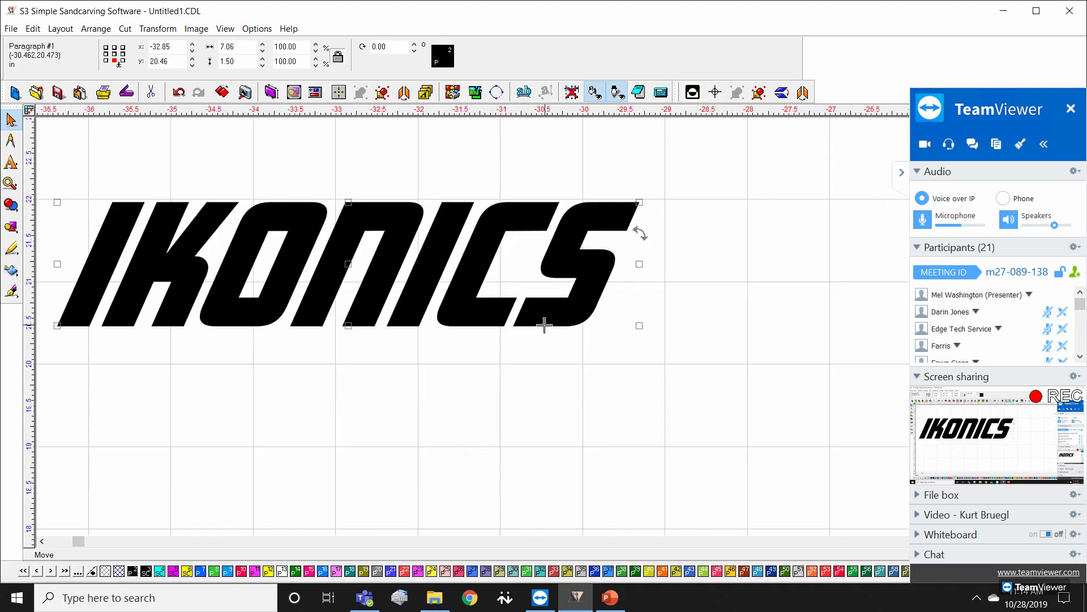
scroll(544, 324, "down", 1)
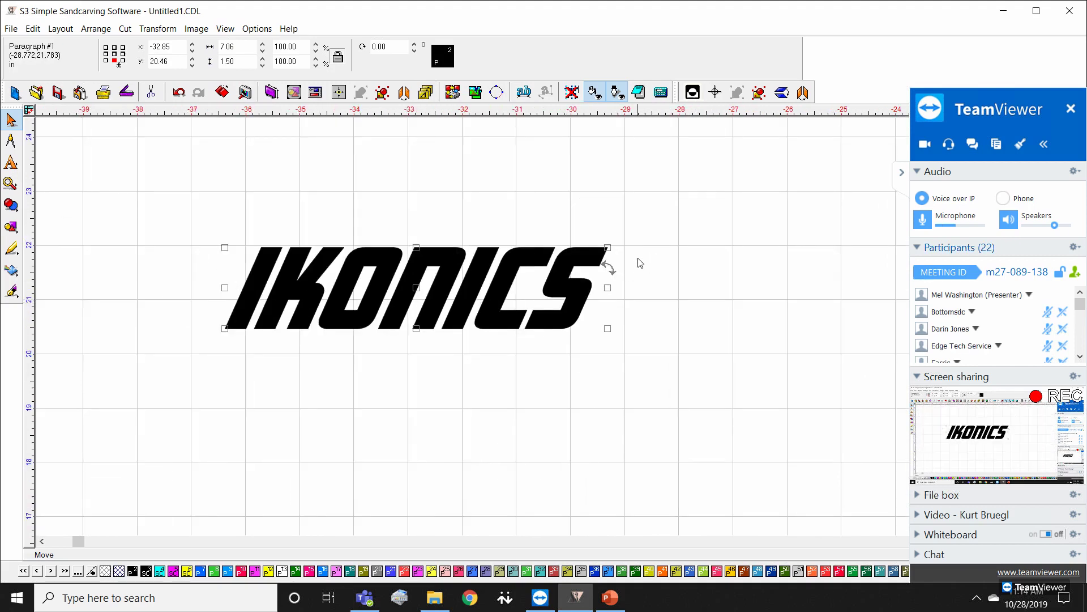
key("ctrl+z")
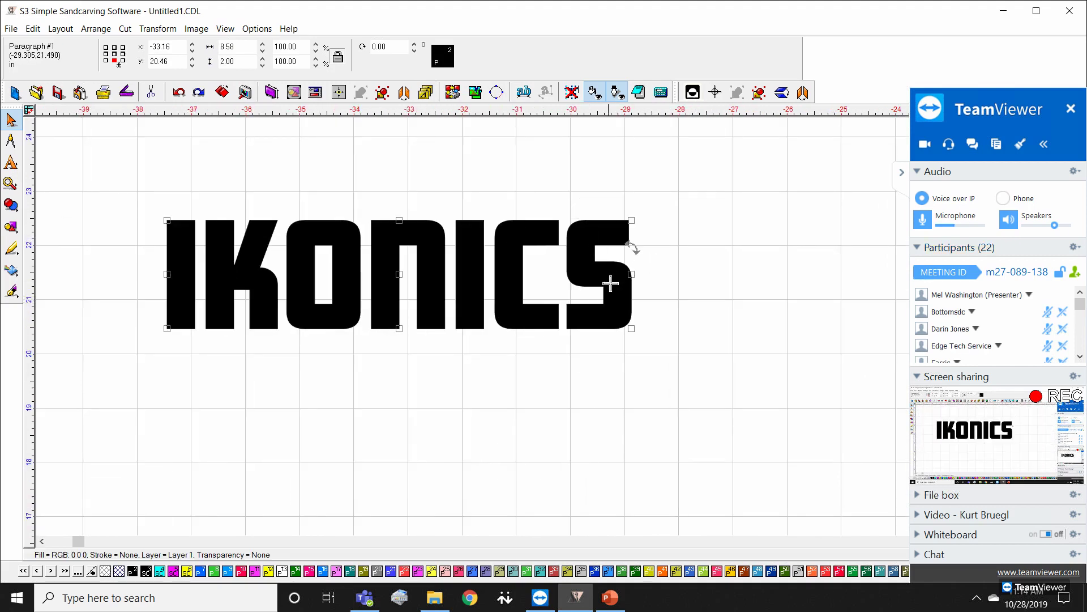
Step: Preview fonts for the entire IKONICS text and change it to Edwardian Script ITC
double_click(625, 287)
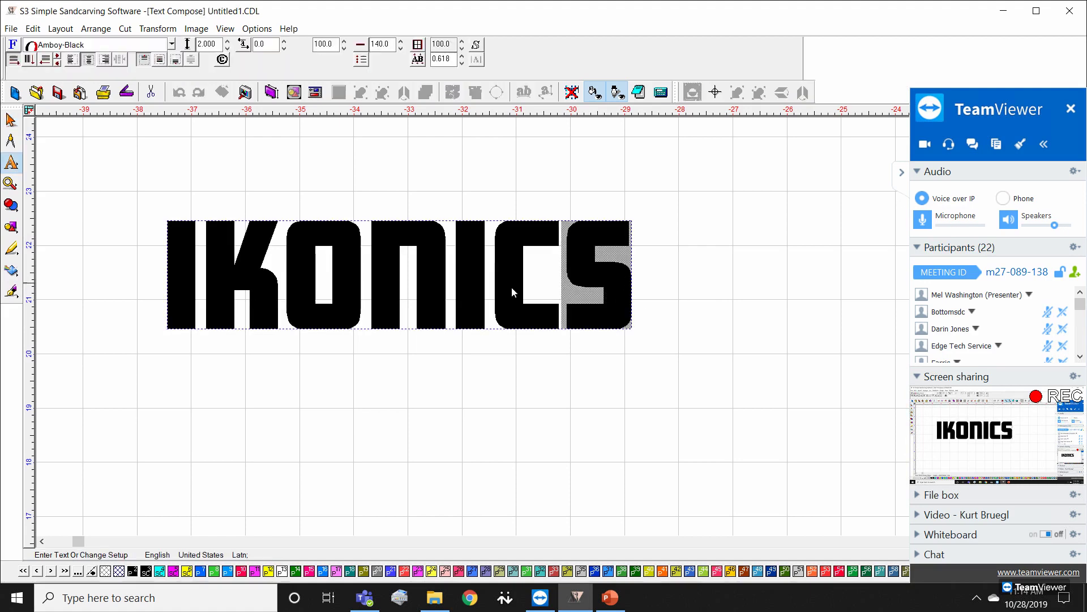
left_click_drag(511, 286, 160, 291)
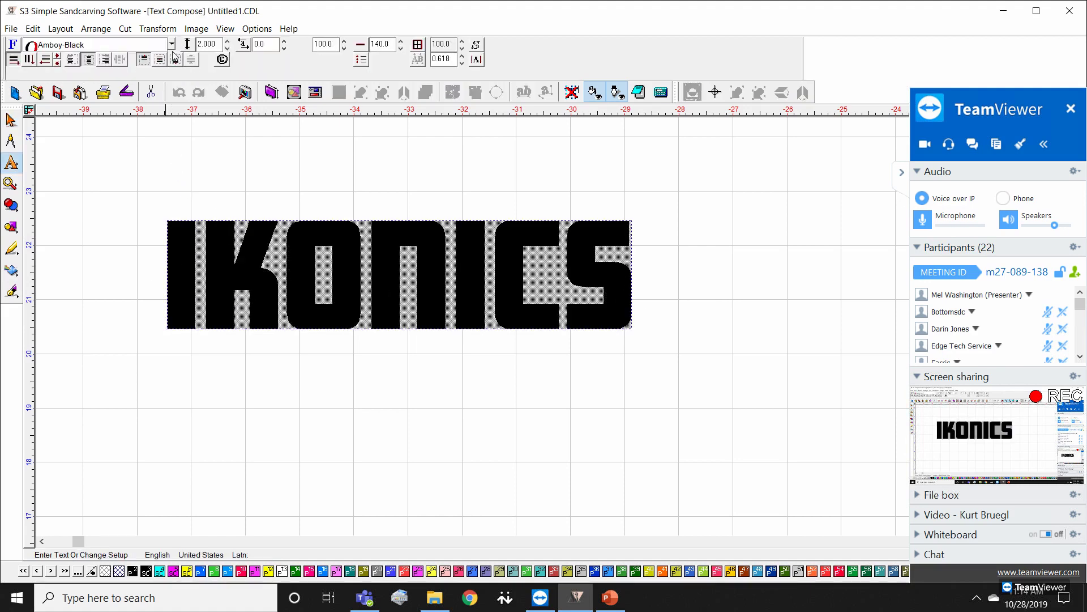
left_click(171, 44)
left_click_drag(179, 76, 180, 87)
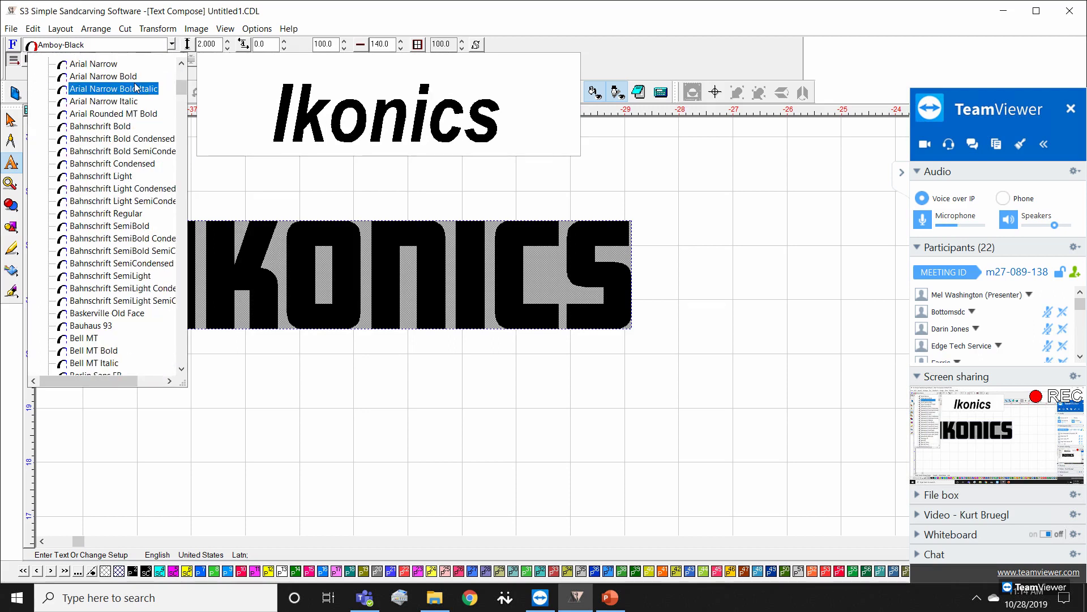
key("Down")
key("Down")
key("Down")
key("Down")
key("Down")
key("Down")
key("Down")
key("Down")
key("Down")
key("Down")
key("Down")
key("Down")
key("Down")
key("Down")
key("Down")
key("Down")
key("Down")
key("Down")
key("Down")
key("Down")
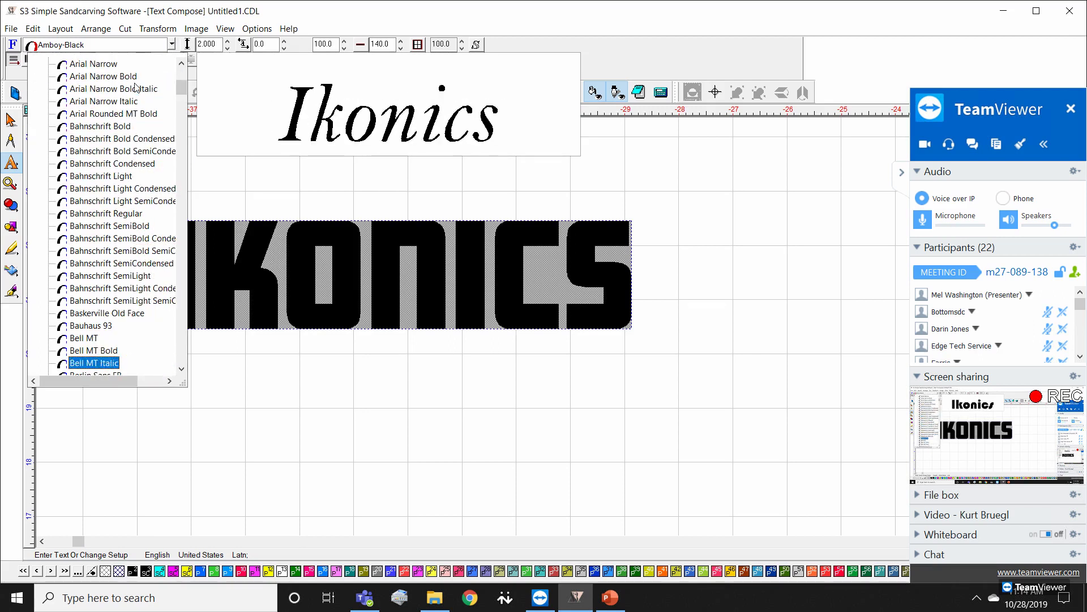
key("Down")
key("Down")
key("Down")
key("Down")
key("Down")
key("Down")
key("Down")
key("Down")
key("Down")
key("Down")
key("Down")
key("Down")
key("Down")
key("Down")
key("Down")
key("Down")
key("Down")
key("Down")
key("Down")
key("Down")
key("Down")
key("Down")
key("Down")
key("Down")
key("Down")
key("Down")
key("Down")
key("Down")
key("Down")
key("Down")
key("Down")
key("Down")
key("Down")
key("Down")
key("Down")
key("Down")
key("Down")
key("Down")
key("Down")
key("Down")
key("Down")
key("Down")
key("Down")
key("Down")
key("Down")
key("Down")
key("Down")
key("Down")
key("Down")
key("Down")
key("Down")
key("Down")
key("Down")
key("Down")
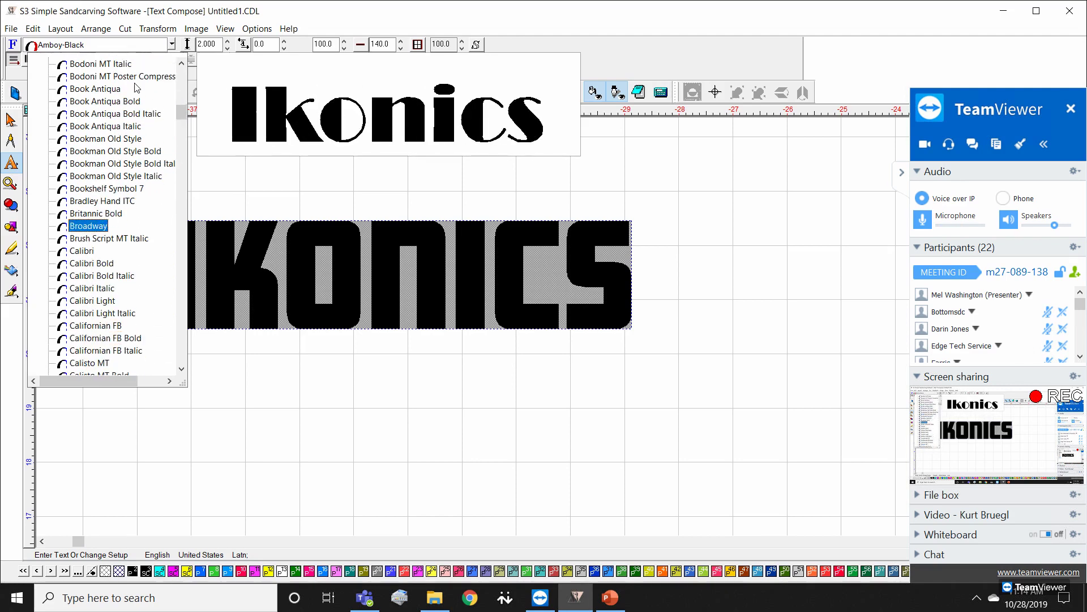
left_click_drag(181, 116, 193, 141)
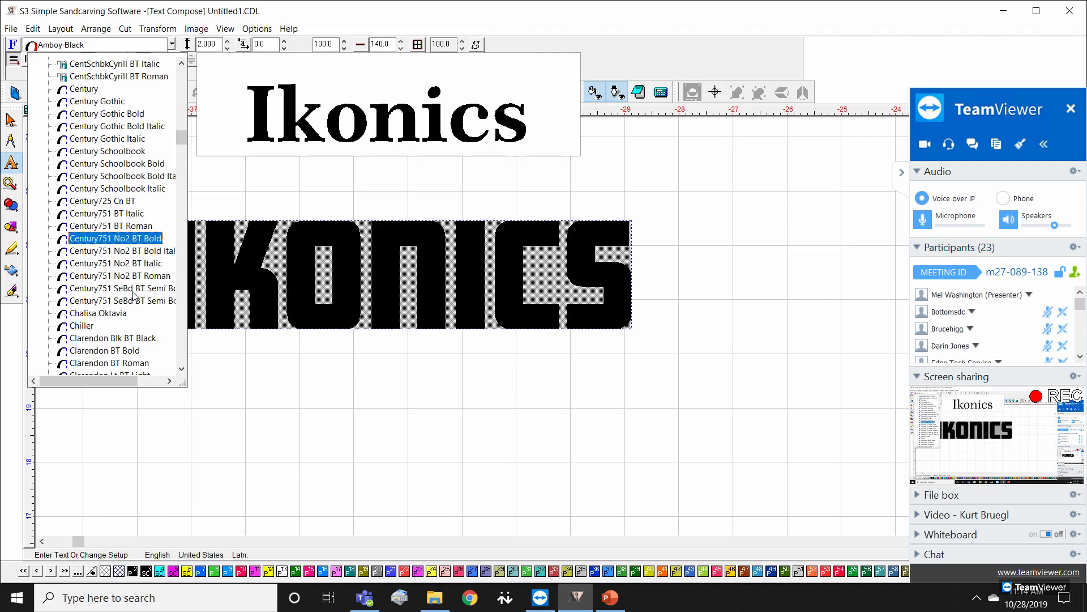
scroll(133, 300, "down", 3)
scroll(136, 314, "down", 2)
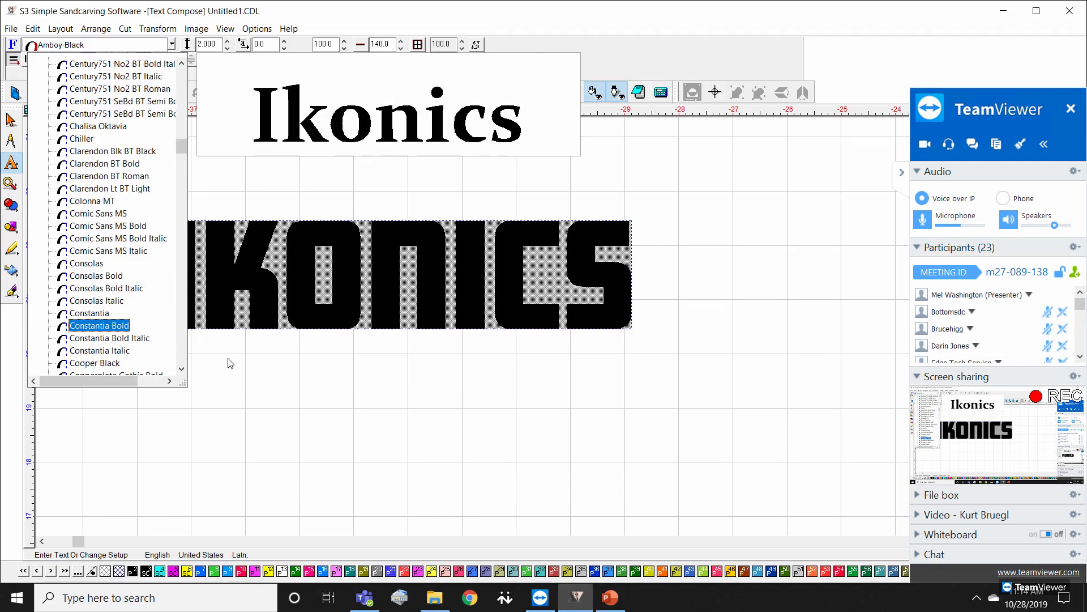
key("Down")
key("Down")
key("Down")
key("Down")
key("Down")
key("Down")
key("Down")
key("Down")
key("Down")
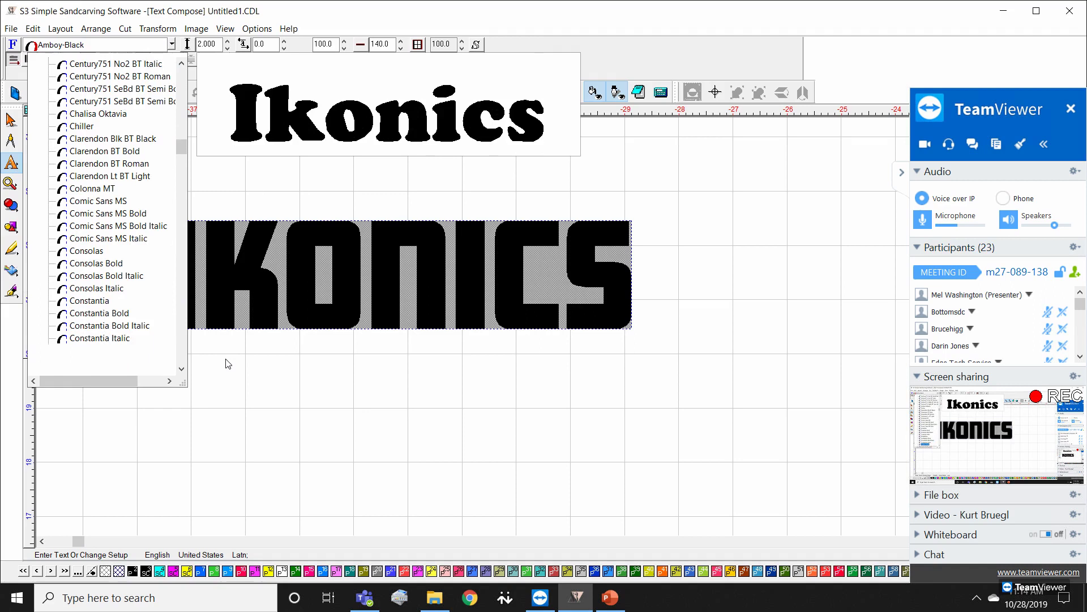
key("Down")
key("Down")
key("Down")
key("Down")
key("Down")
key("Down")
key("Down")
key("Down")
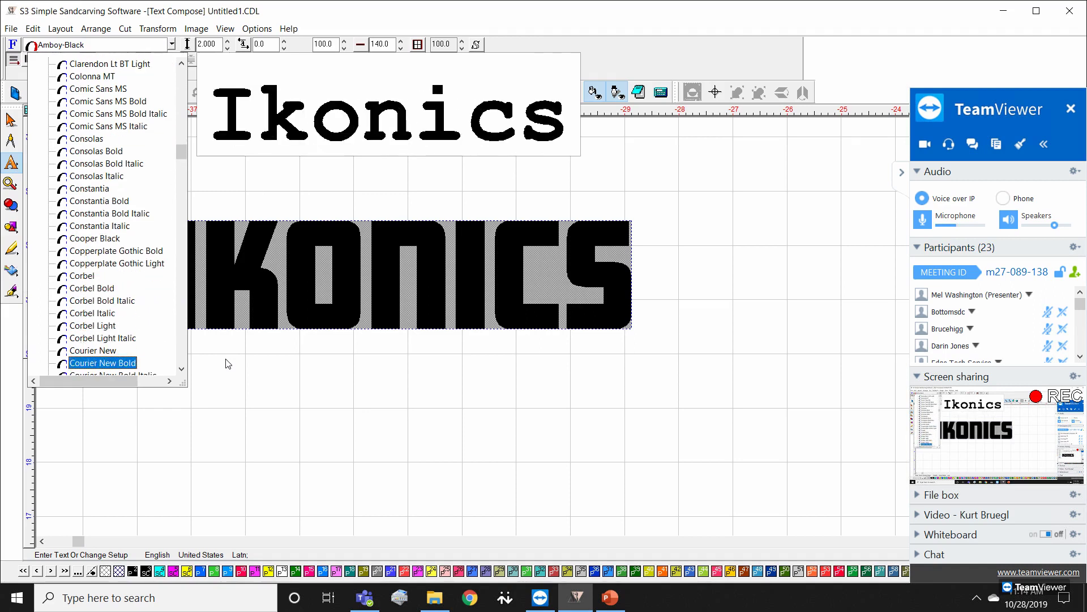
key("Down")
key("Down")
key("Down")
key("Down")
key("Down")
key("Down")
key("Down")
key("Down")
key("Down")
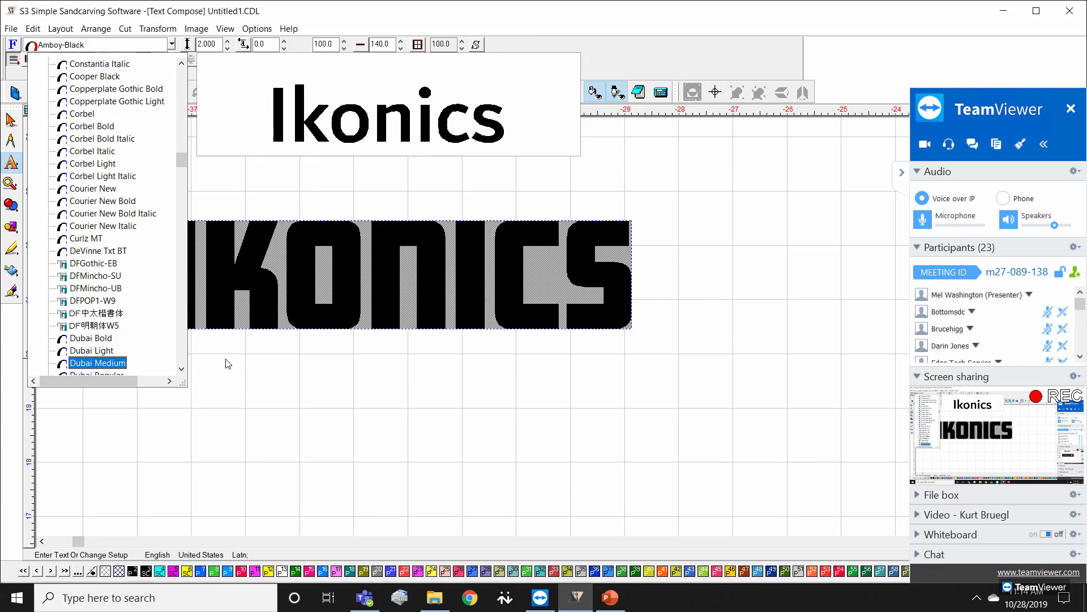
key("Down")
key("Down")
key("Down")
key("Down")
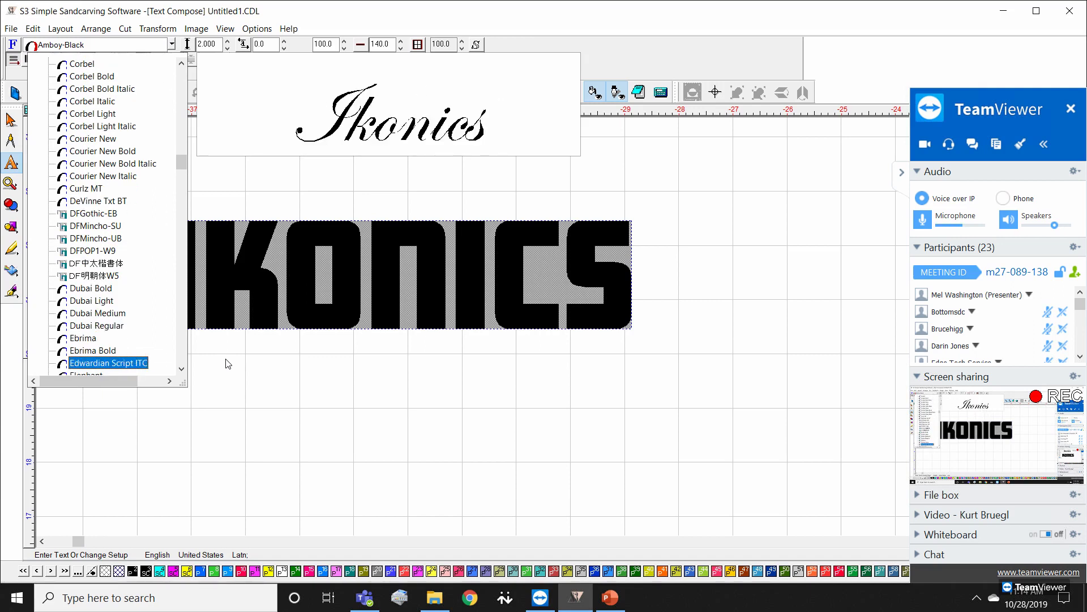
key("Down")
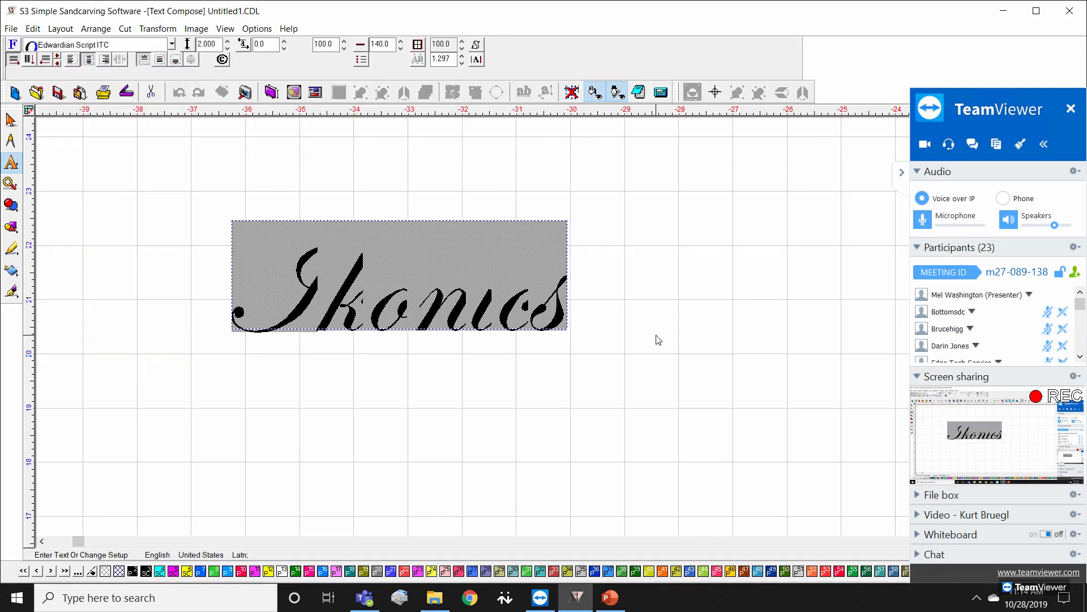
key("Escape")
Step: Examine the connecting strokes between the letters of the Ikonics script text up close
scroll(413, 332, "up", 1)
scroll(571, 320, "up", 1)
scroll(614, 311, "down", 2)
scroll(605, 325, "up", 1)
scroll(572, 321, "down", 1)
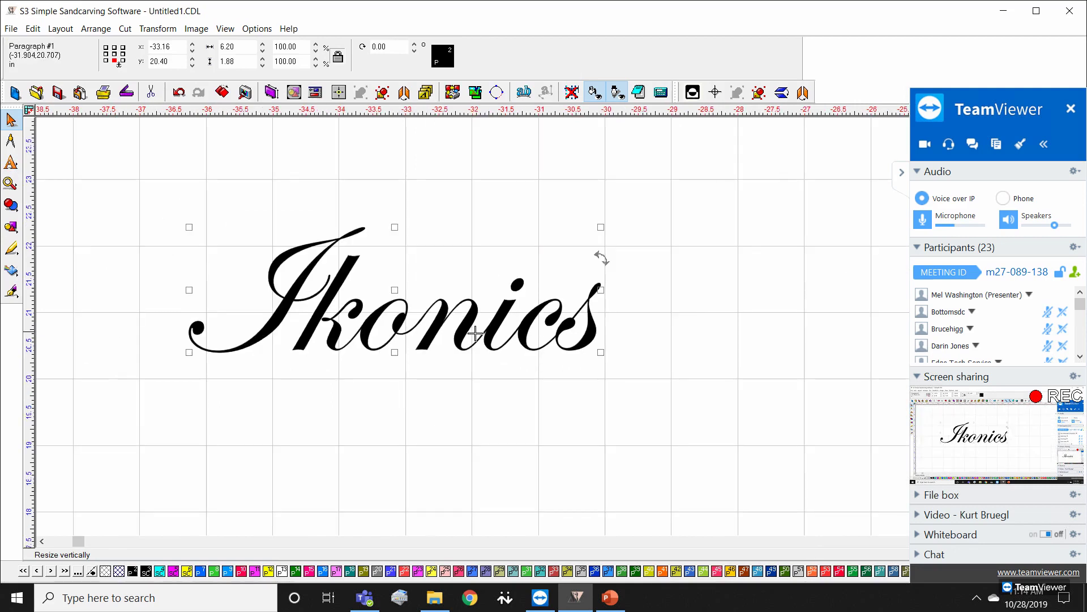
scroll(542, 325, "up", 1)
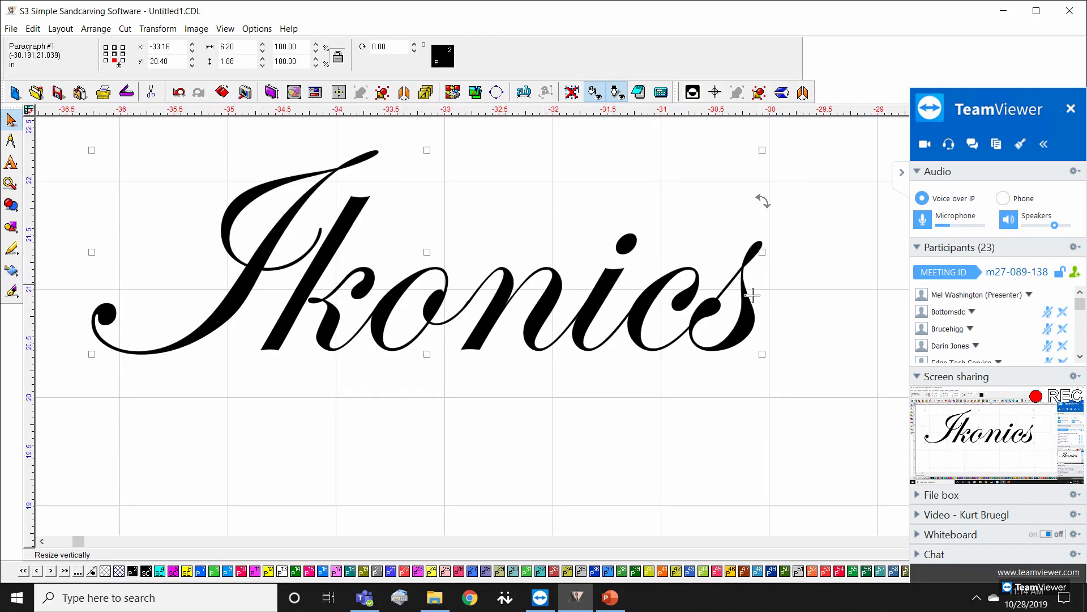
scroll(423, 324, "up", 1)
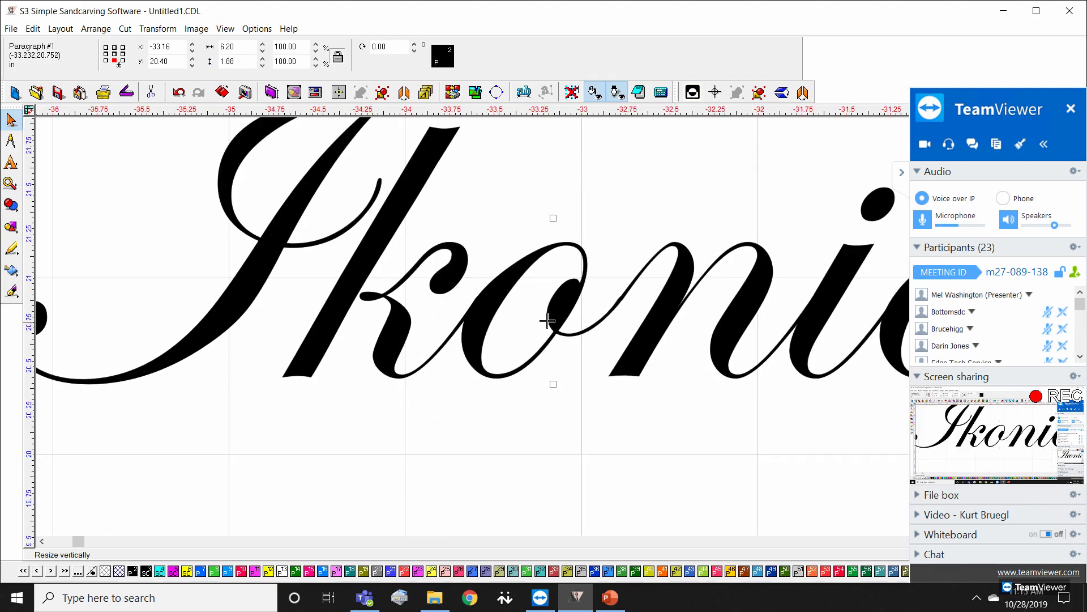
scroll(547, 320, "up", 1)
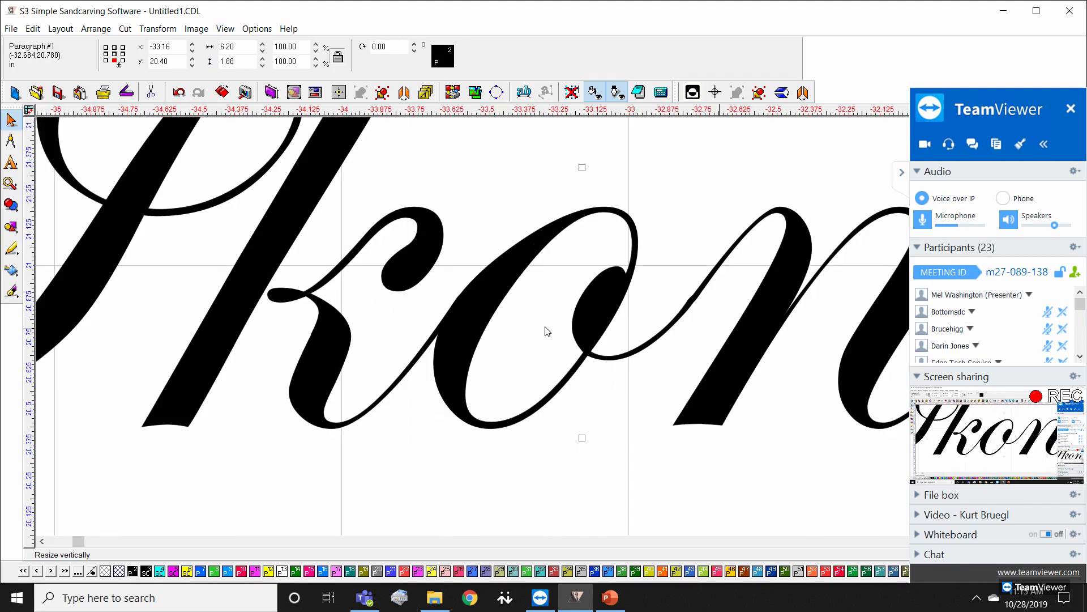
scroll(547, 331, "down", 4)
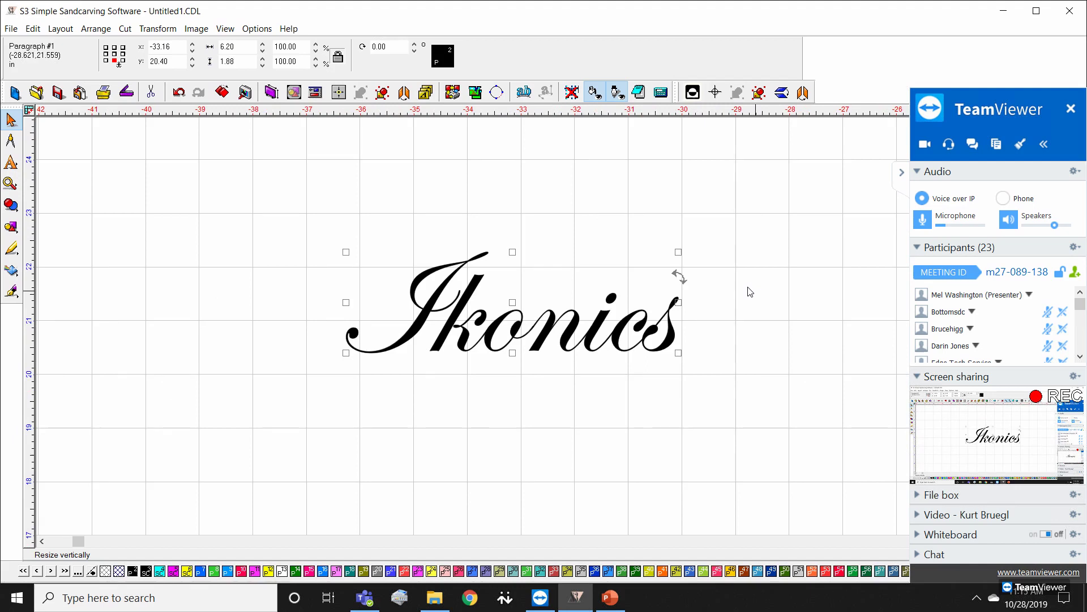
left_click(738, 341)
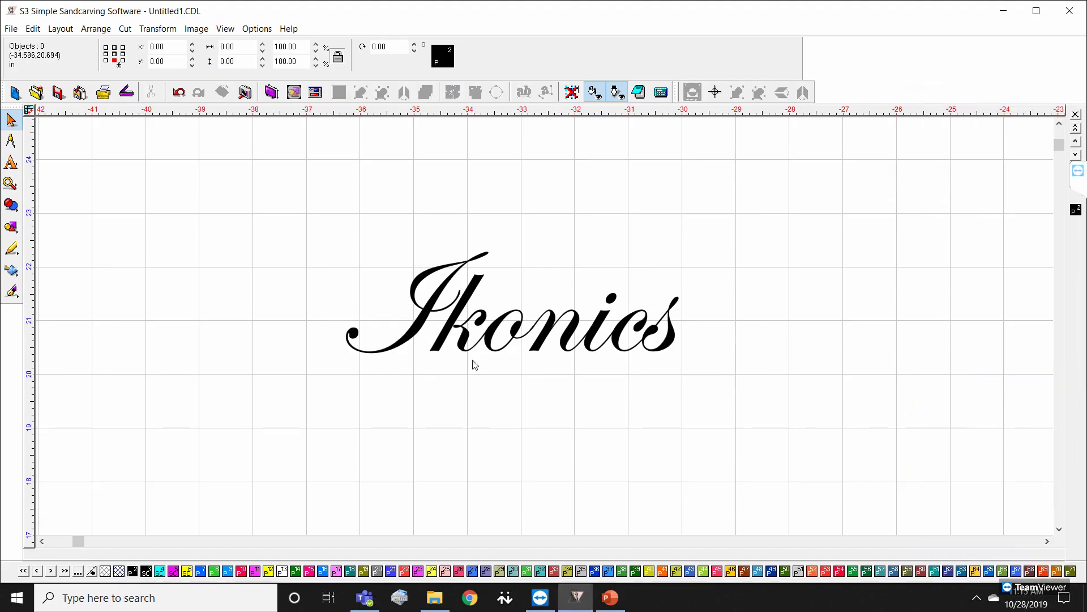
Step: Edit the script text's letter spacing on screen and try shifting the k to about -34.30 in, and back out to about -34.22 in
left_click(573, 337)
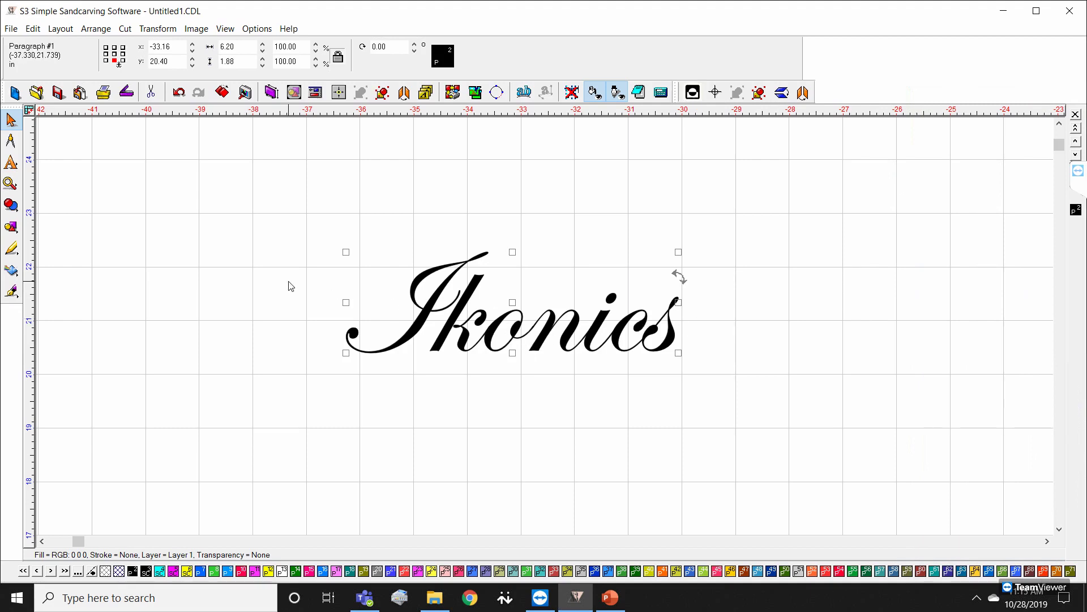
left_click(16, 164)
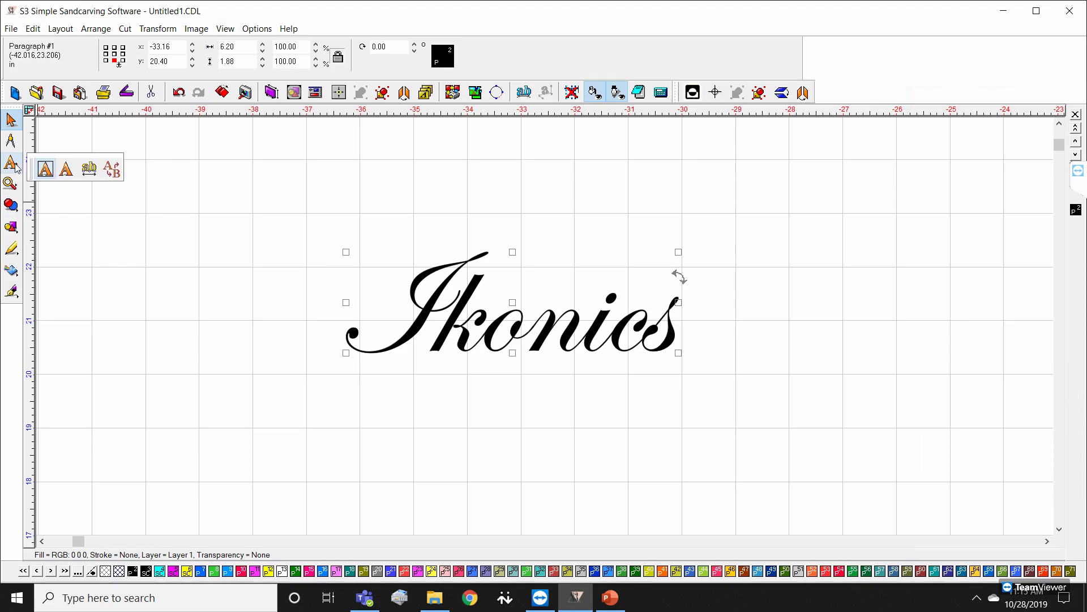
left_click(92, 171)
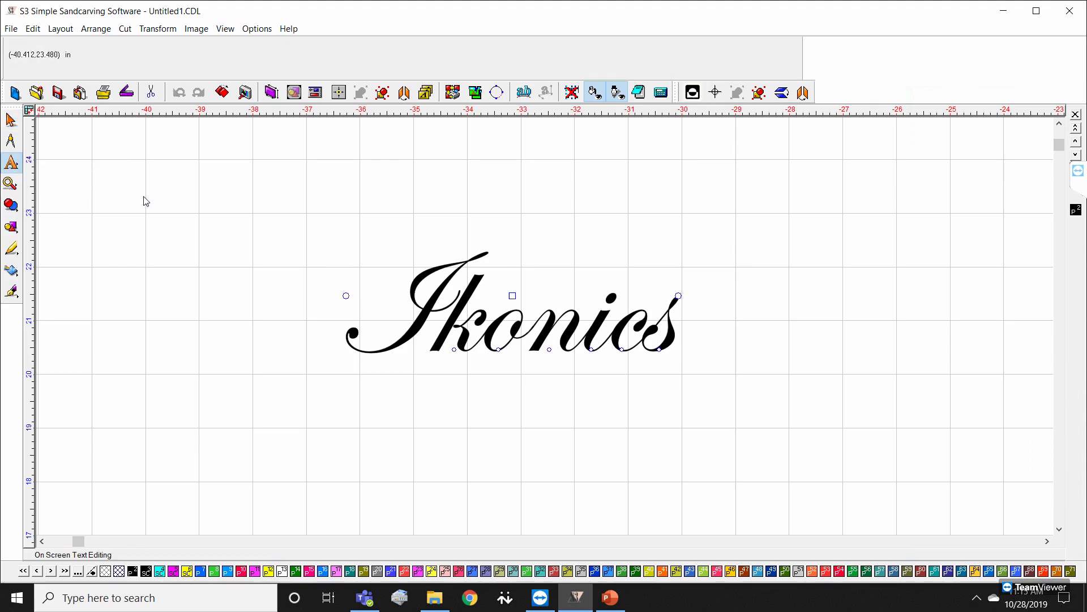
scroll(602, 325, "up", 1)
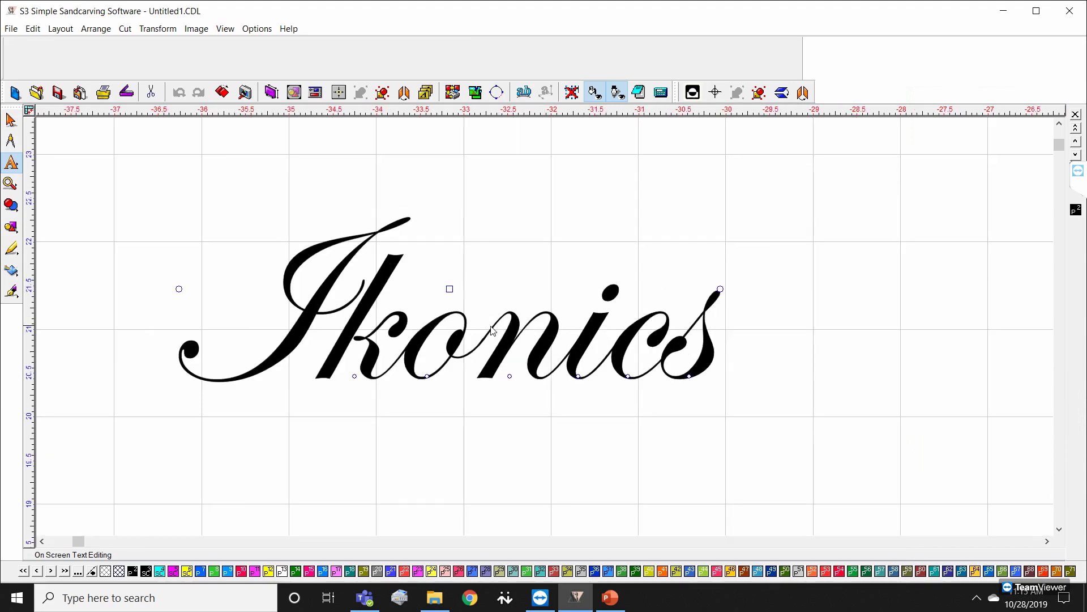
scroll(547, 331, "up", 1)
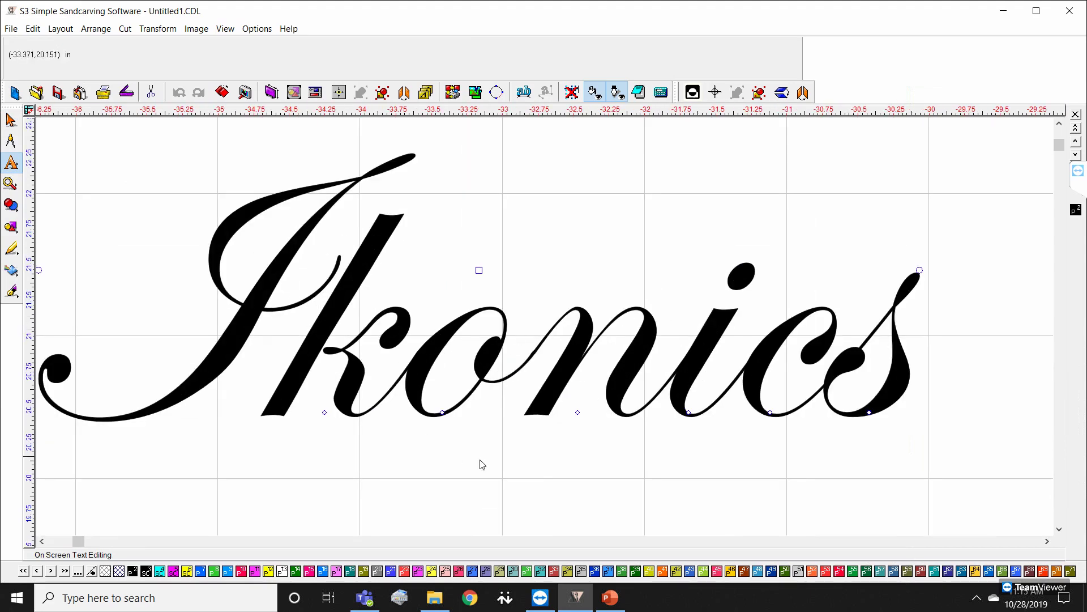
left_click(42, 541)
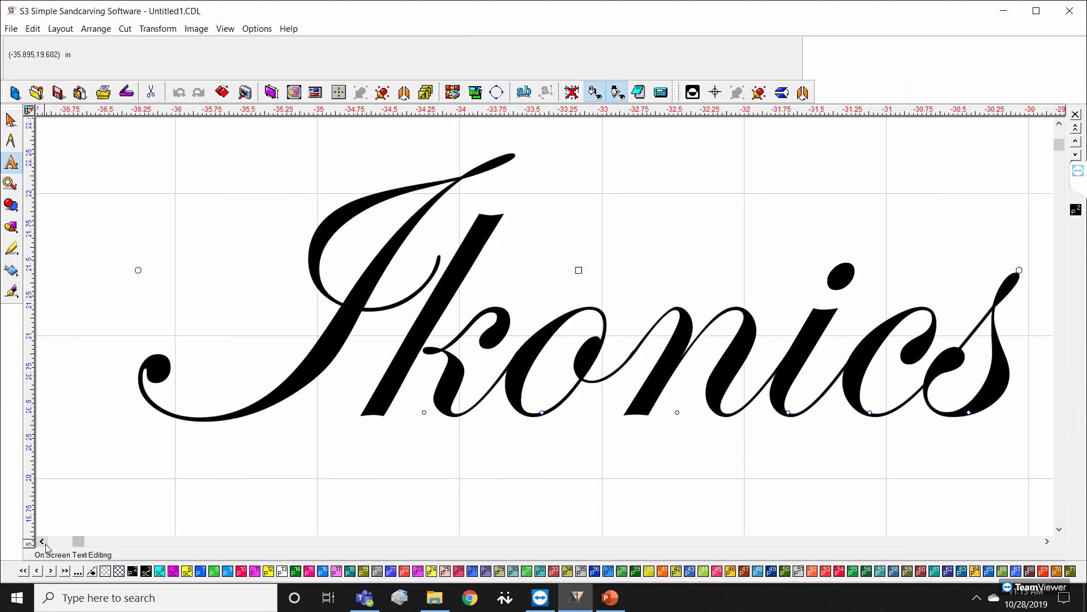
scroll(545, 328, "down", 1)
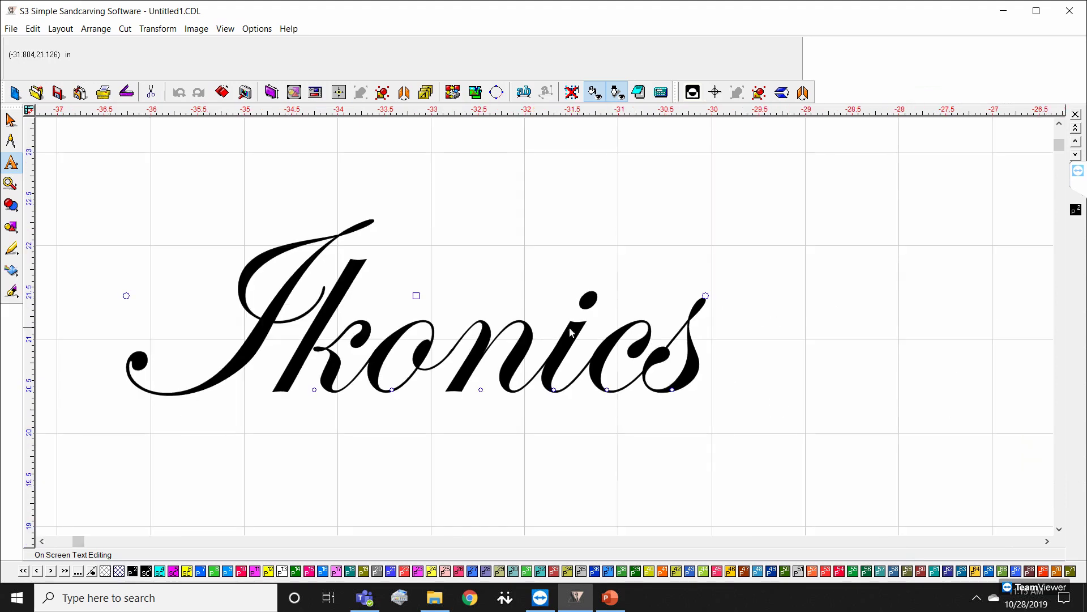
mouse_move(705, 295)
left_mouse_down()
mouse_move(773, 297)
mouse_move(706, 295)
left_mouse_up()
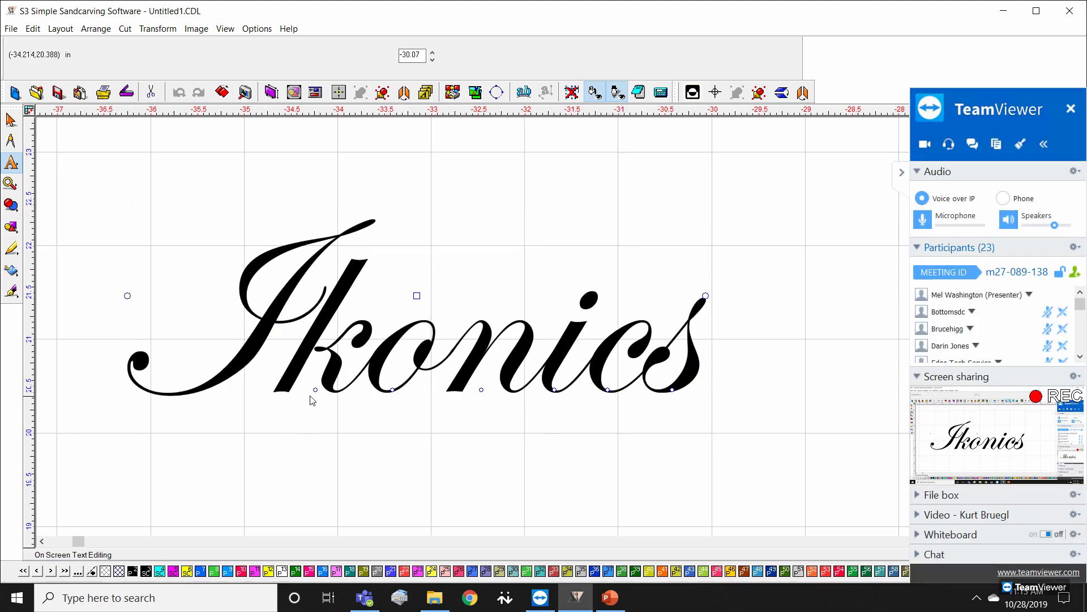
left_click_drag(314, 390, 311, 392)
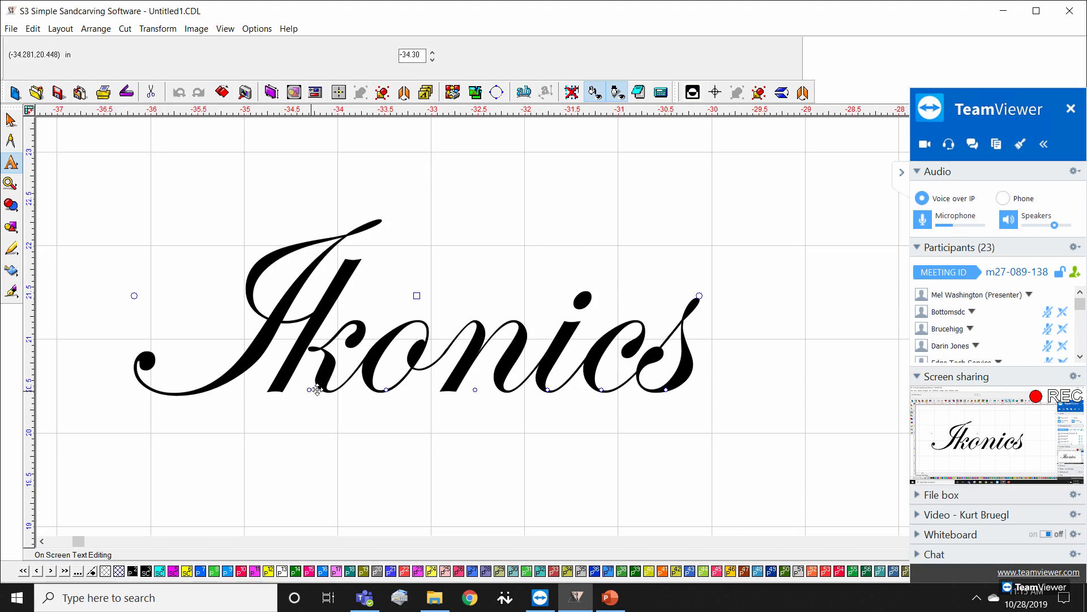
left_click_drag(316, 390, 323, 391)
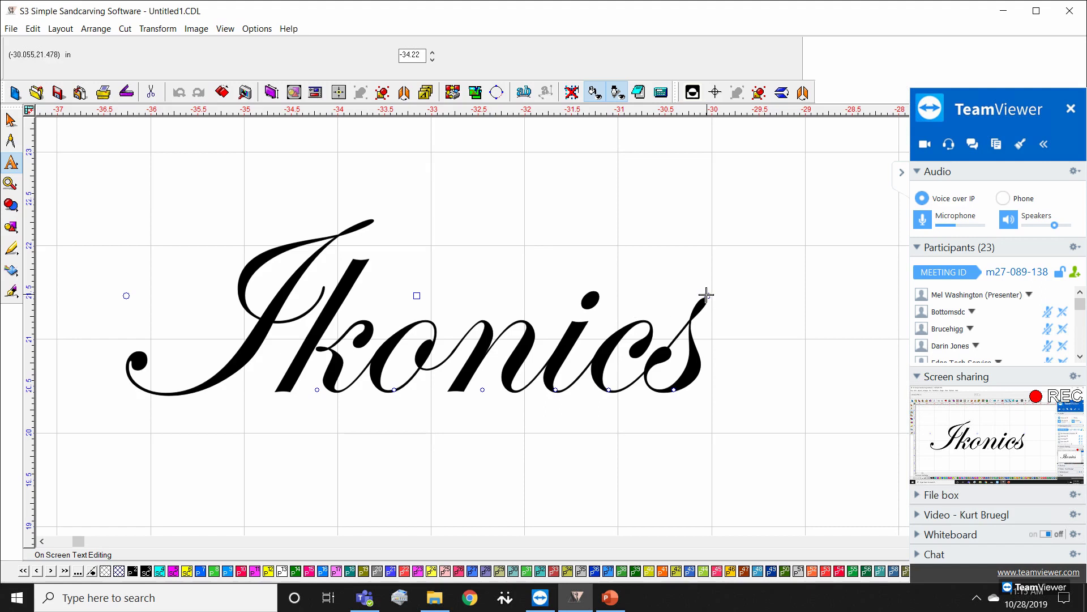
Step: Try widening the whole word's spacing to about -29.38 in and moving the second i to about -31.51 in, and undo the spacing changes
left_click_drag(706, 295, 768, 294)
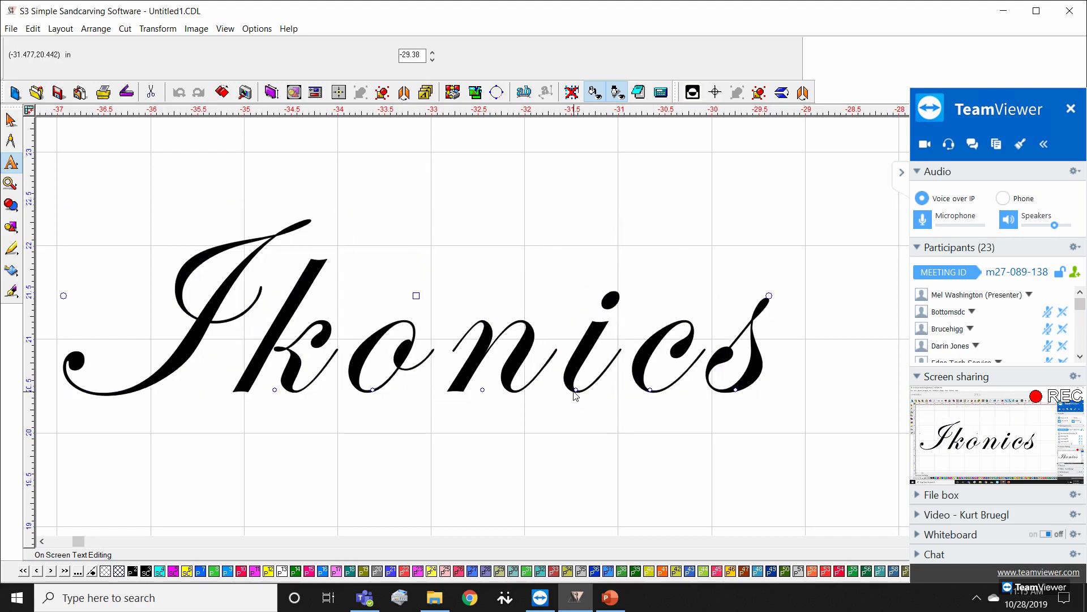
mouse_move(575, 391)
left_mouse_down()
mouse_move(619, 394)
mouse_move(571, 392)
left_mouse_up()
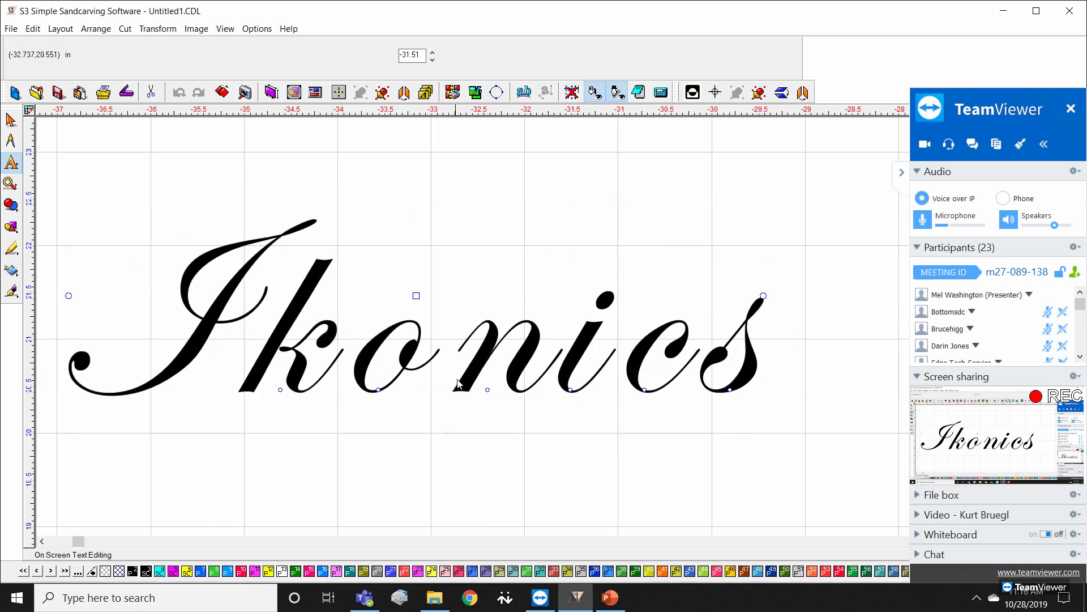
key("Escape")
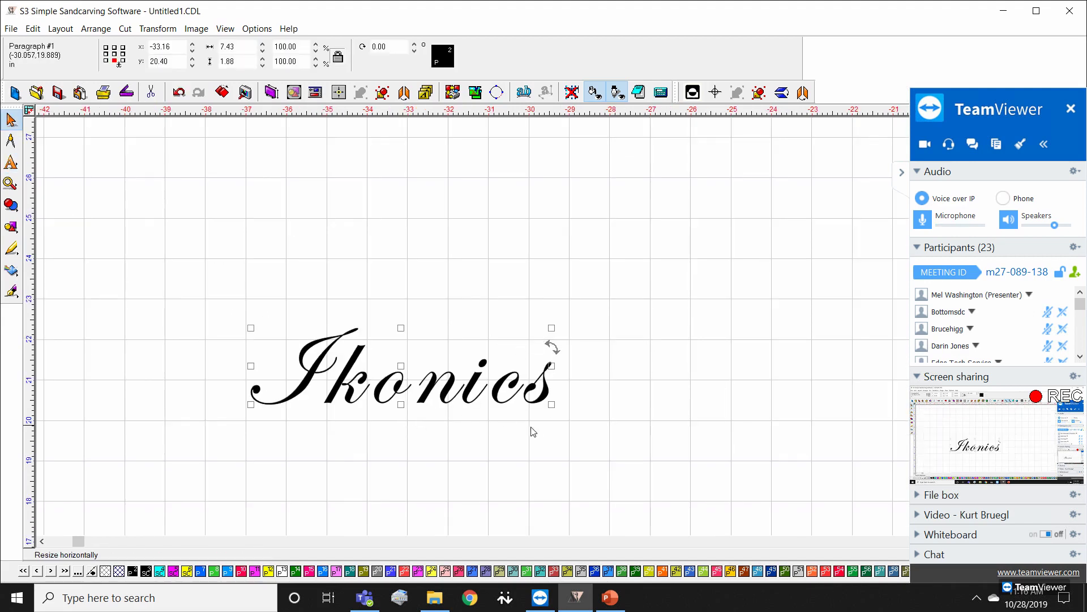
key("ctrl+z")
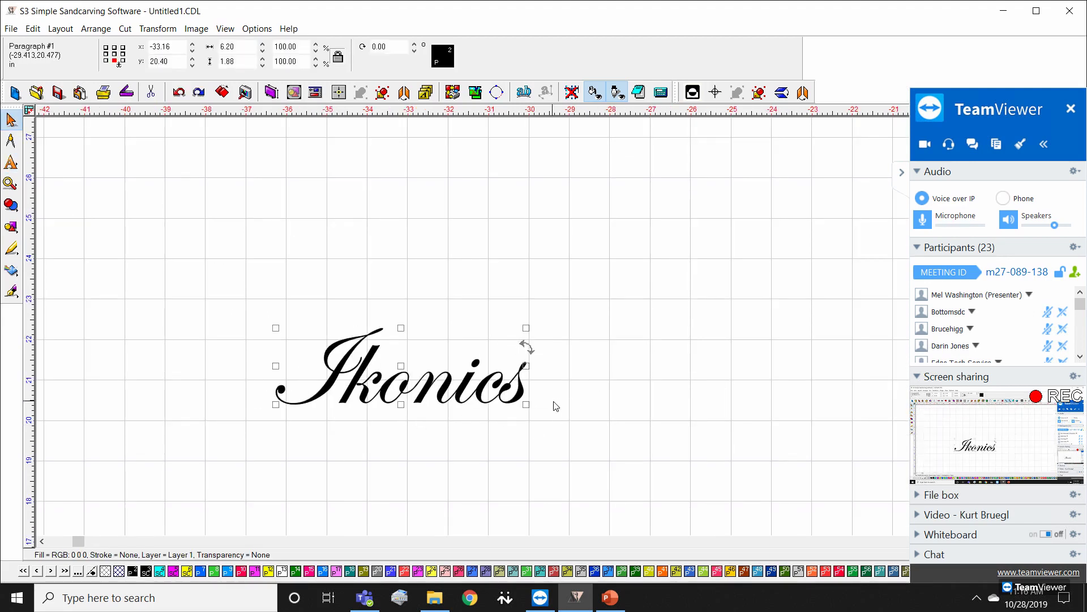
Step: Hide the meeting controls and zoom in on a marked area around the second half of the Ikonics text with Zoom In
left_click(902, 173)
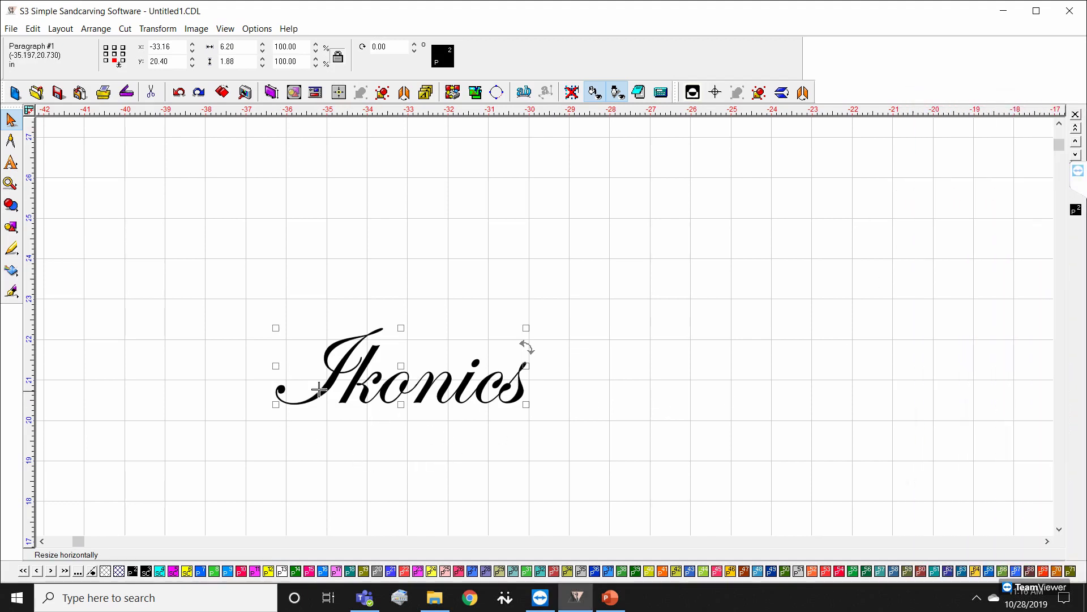
left_click(10, 163)
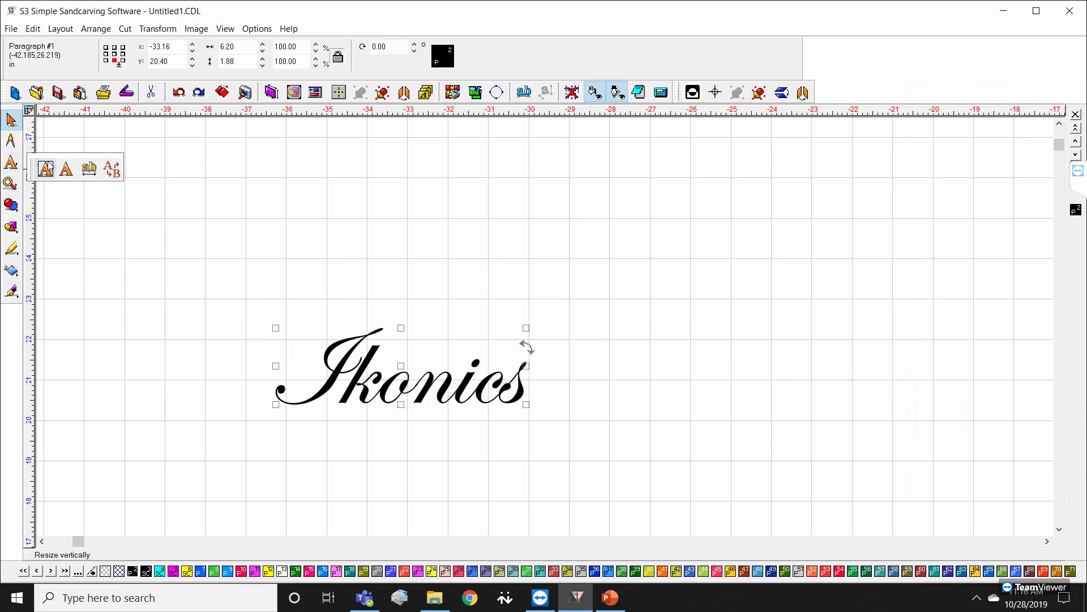
left_click(21, 192)
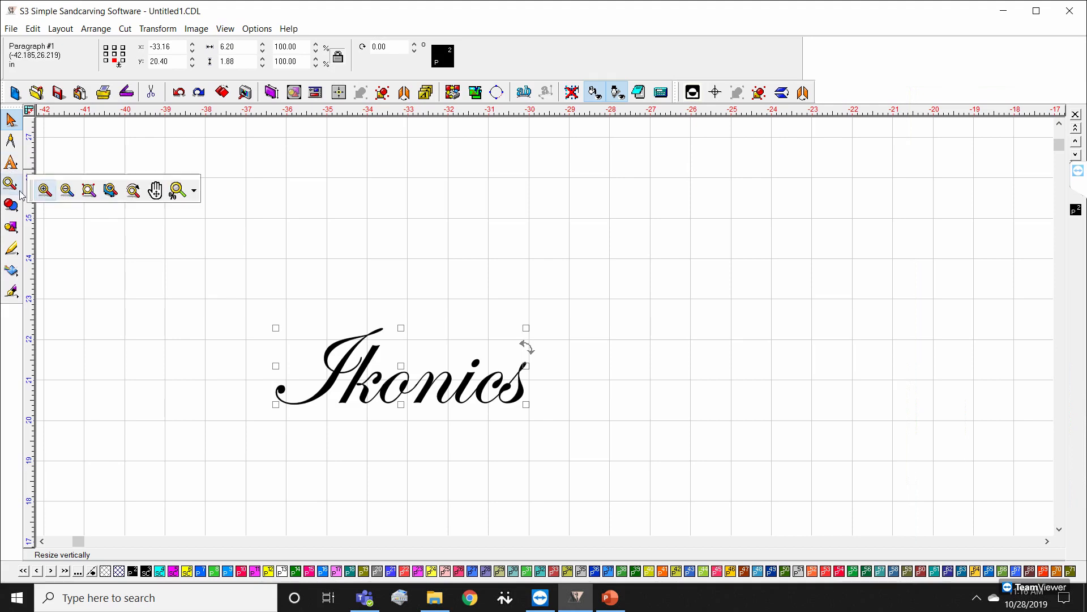
left_click(48, 194)
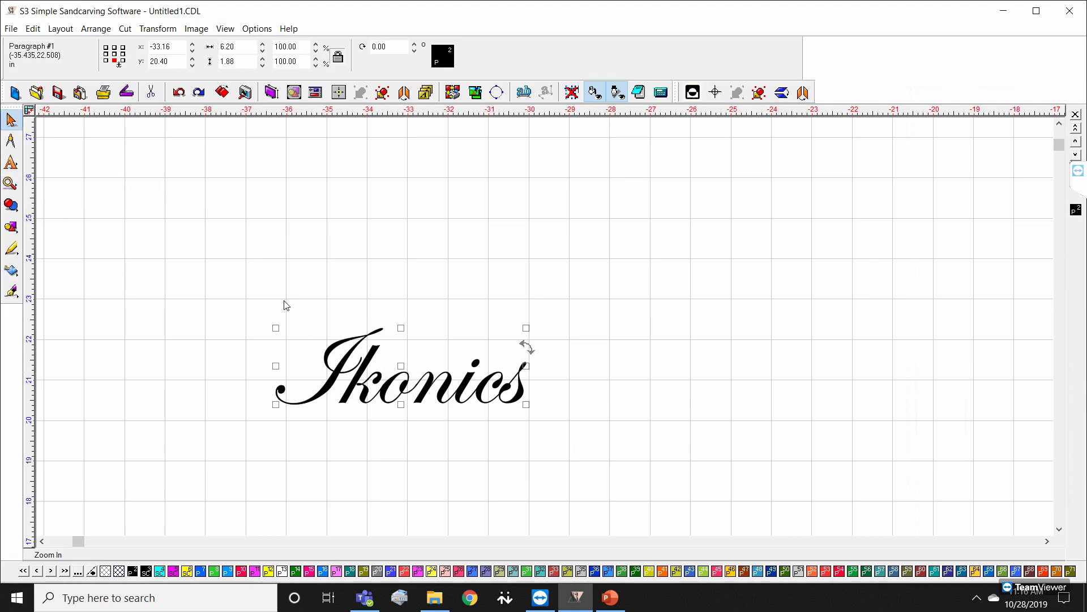
left_click(10, 183)
left_click(45, 188)
left_click_drag(402, 317, 603, 453)
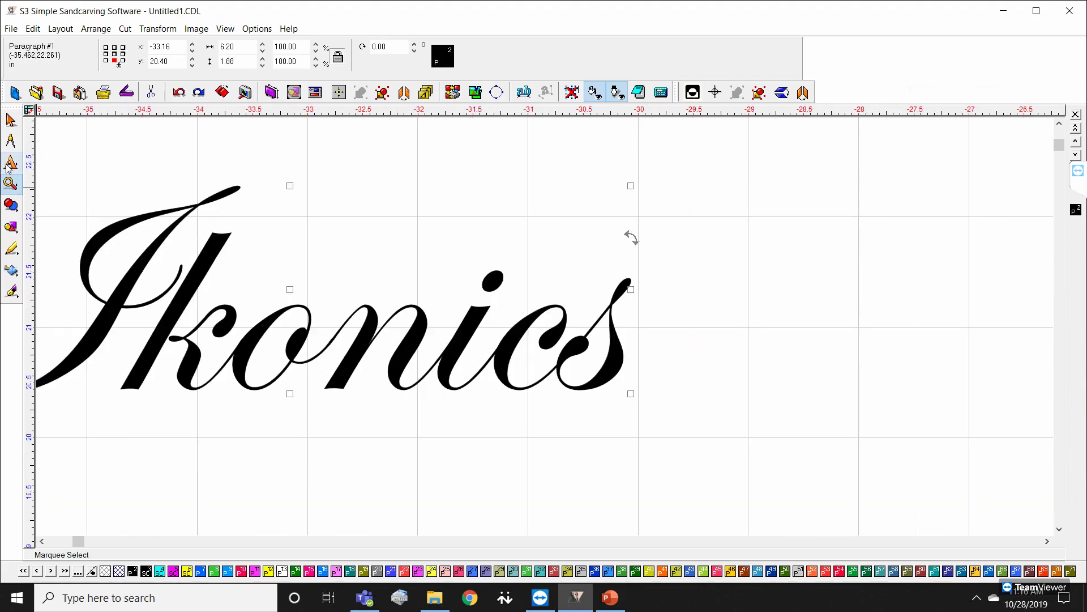
Step: Zoom out from the Ikonics text in stages with Zoom Out until the sign blank is also in view
left_click(11, 184)
left_click(66, 191)
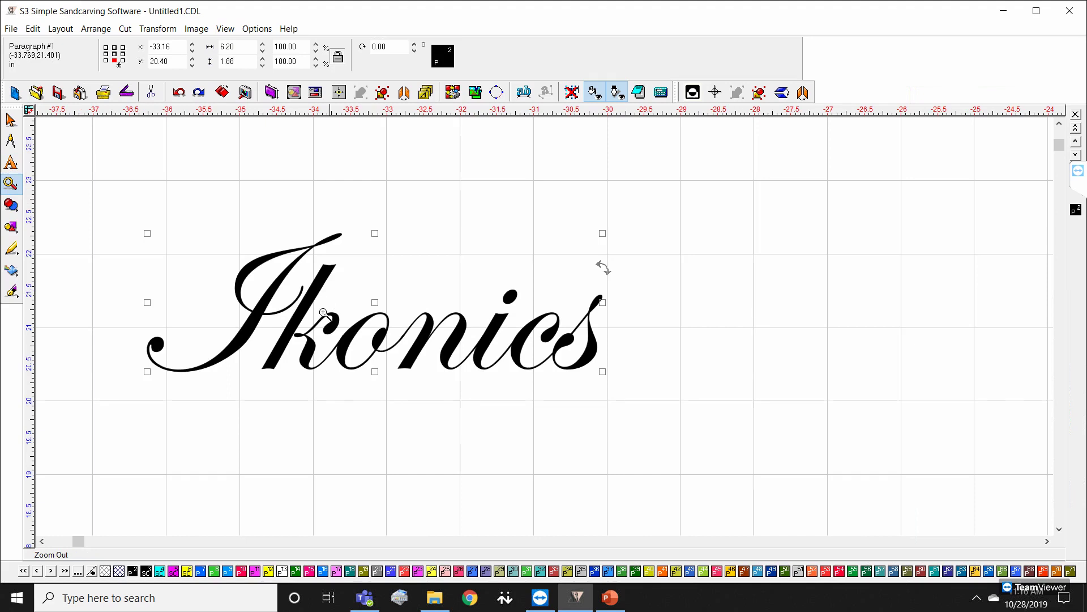
left_click(10, 184)
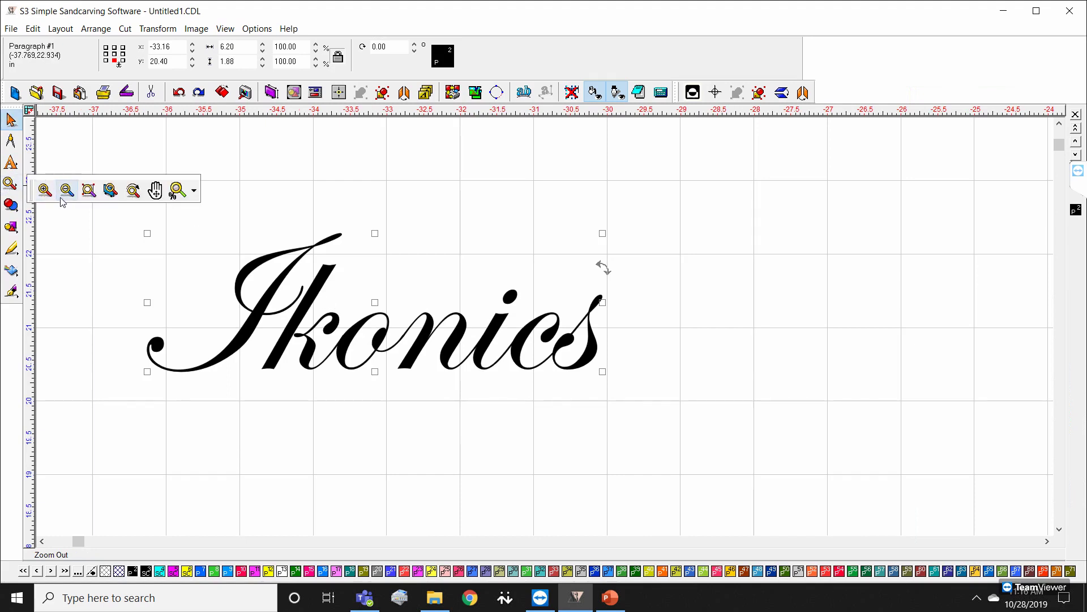
left_click(66, 191)
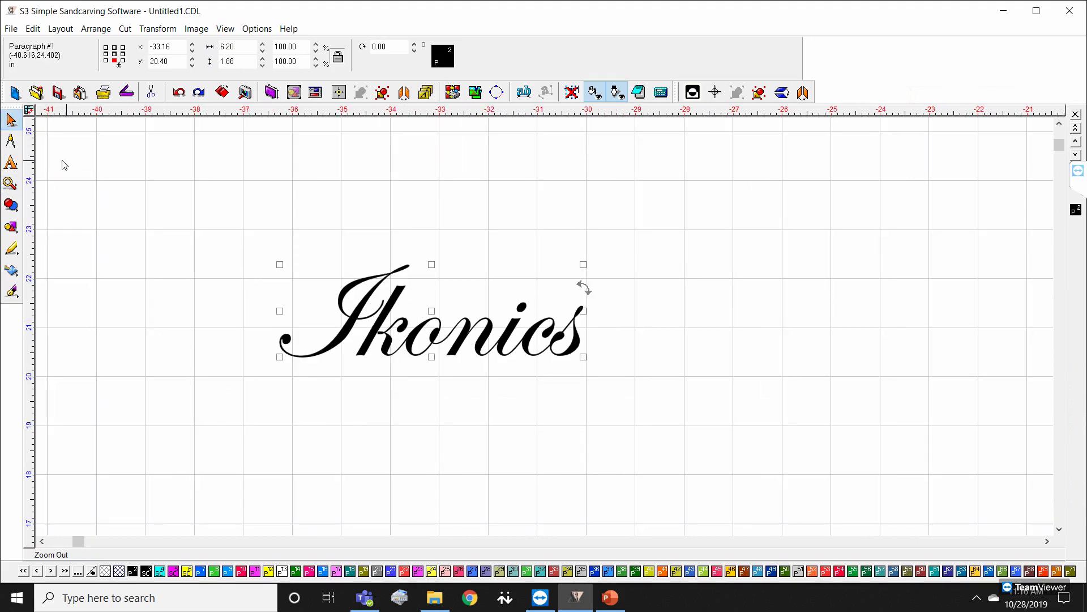
left_click(10, 184)
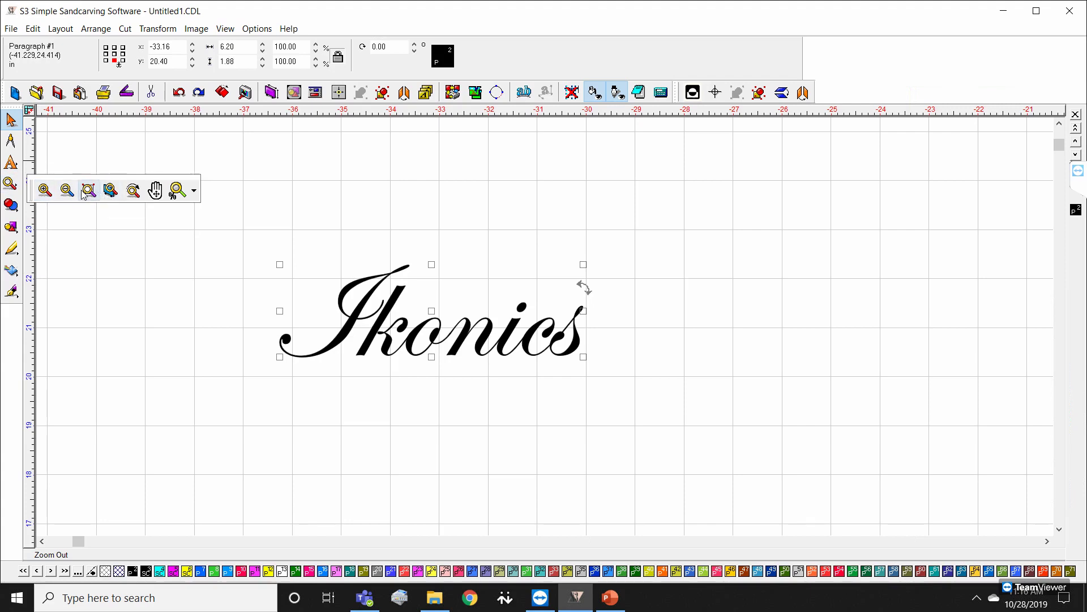
left_click(714, 306)
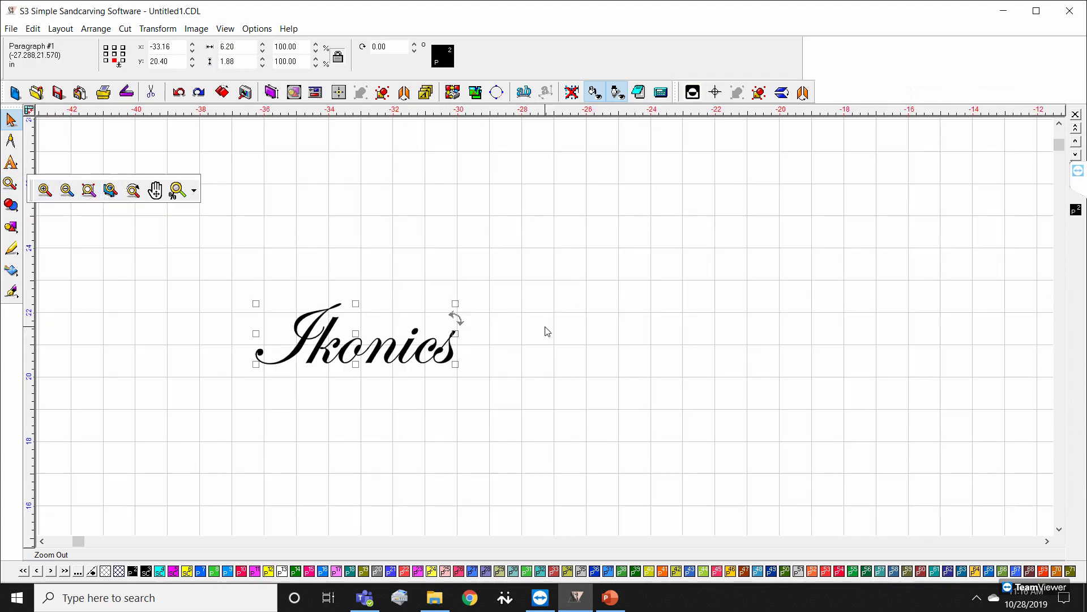
scroll(554, 331, "down", 1)
scroll(638, 377, "down", 1)
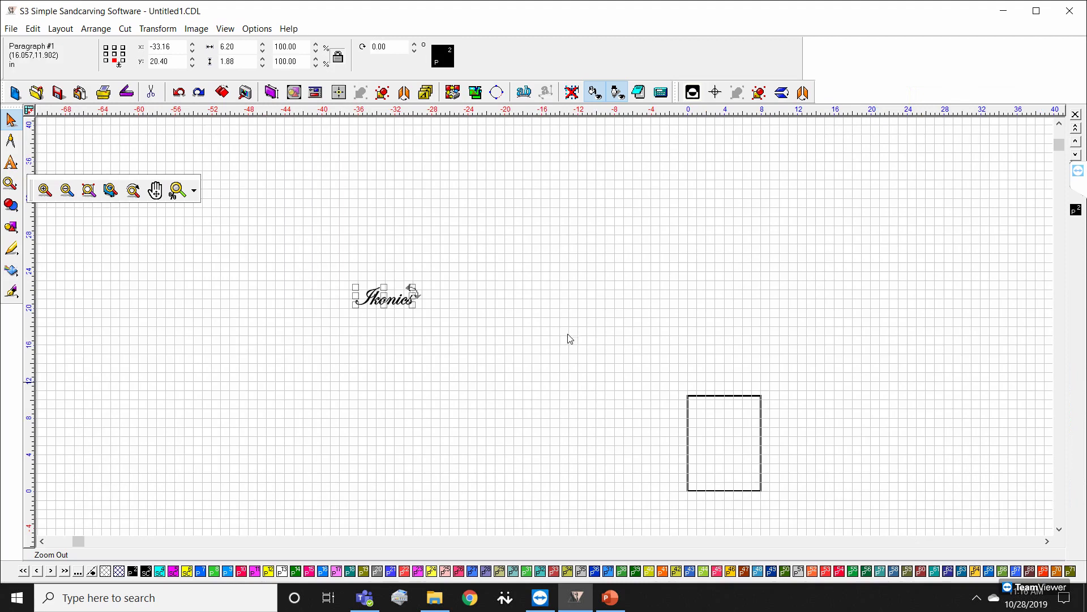
Step: View an empty area away from the design, and return to the Ikonics text with Zoom to Selected Object
scroll(572, 333, "up", 3)
scroll(547, 331, "up", 1)
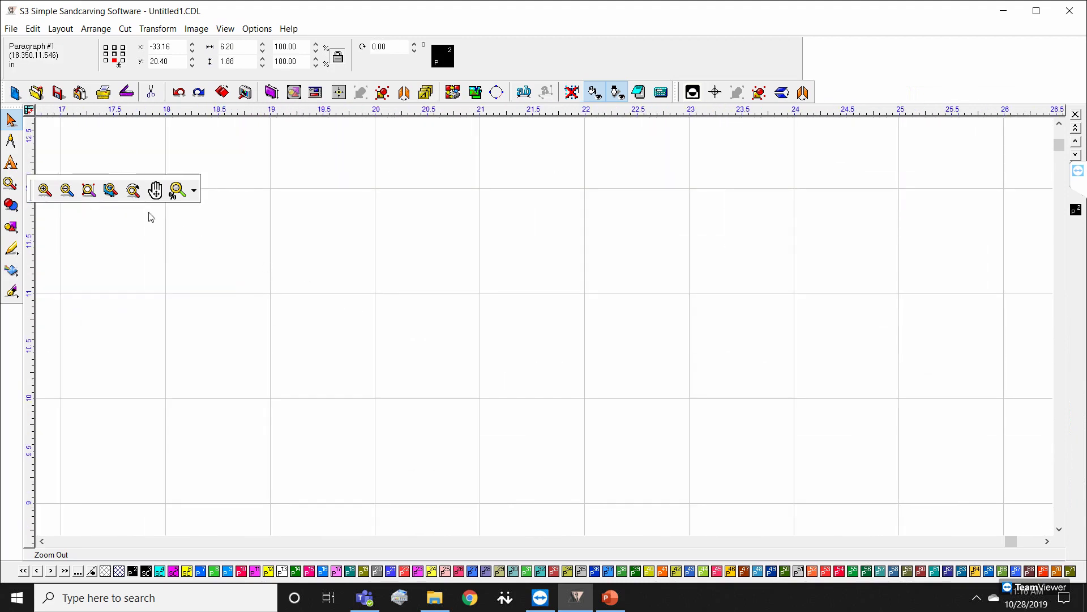
left_click(89, 192)
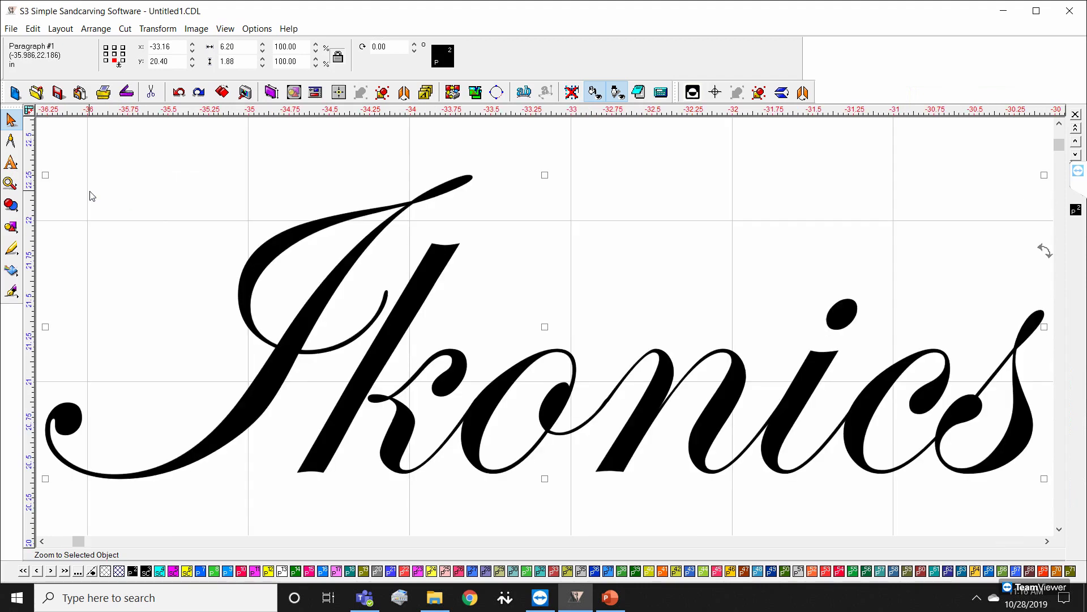
scroll(544, 327, "down", 2)
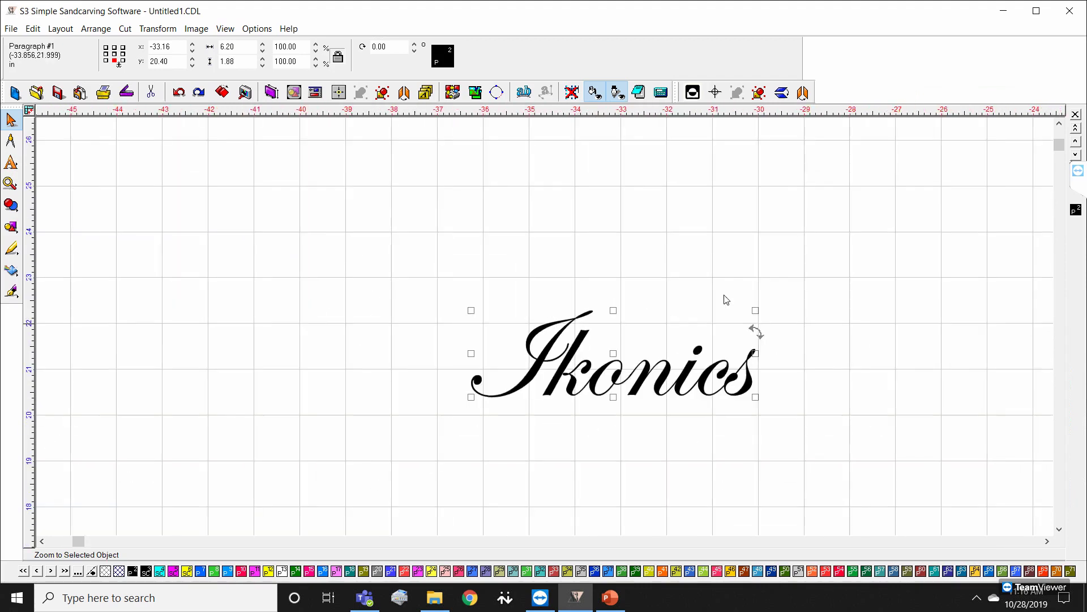
Step: Deselect the text and view a distant empty area, then select all objects and bring them back with Zoom to Selected Object
left_click(807, 297)
scroll(806, 297, "down", 4)
scroll(546, 329, "up", 4)
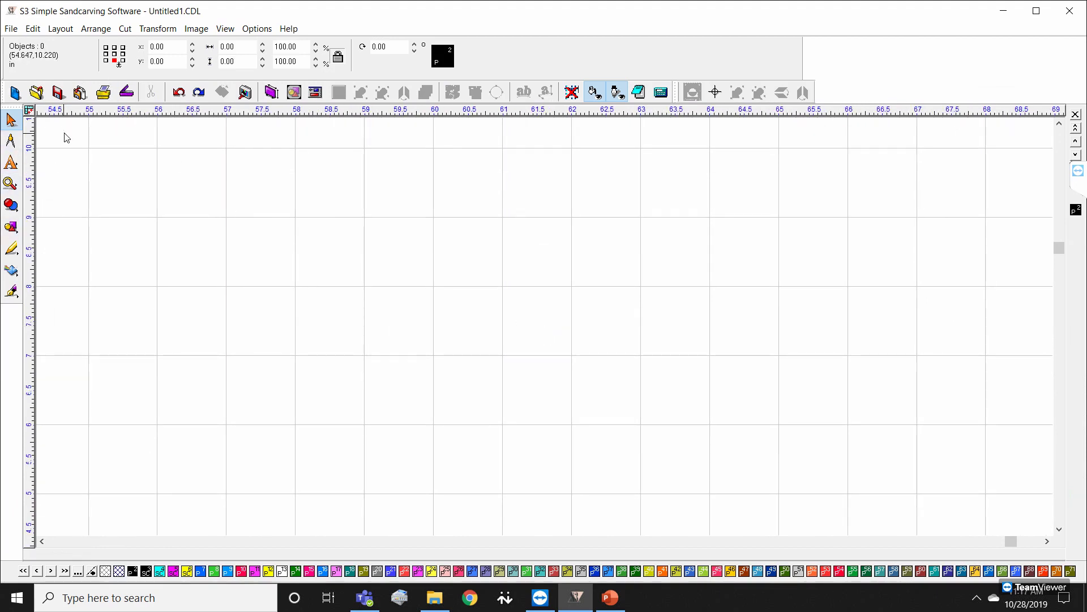
key("ctrl+a")
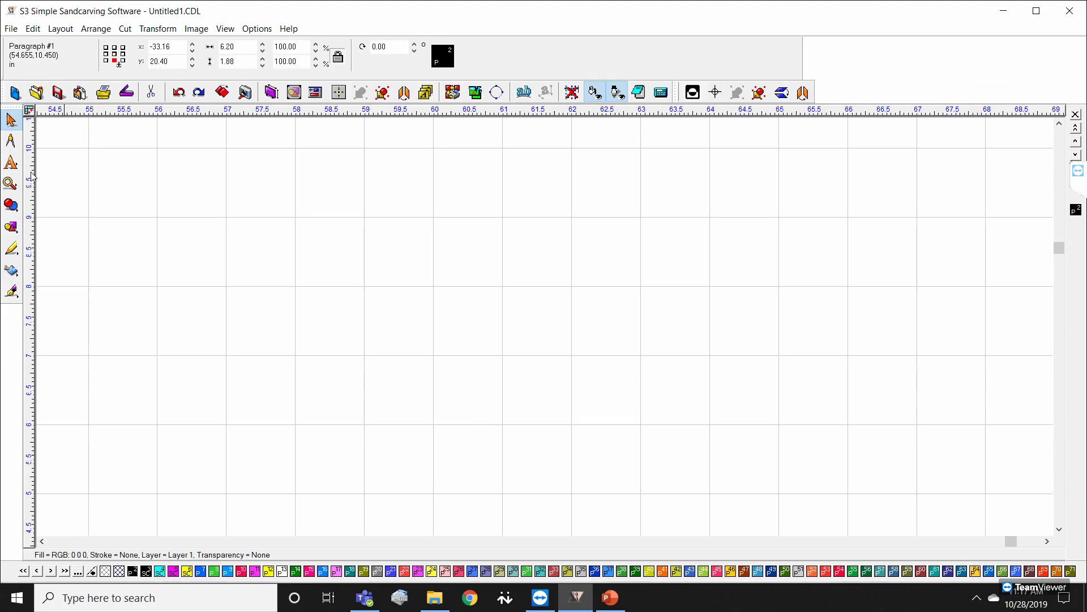
left_click(10, 184)
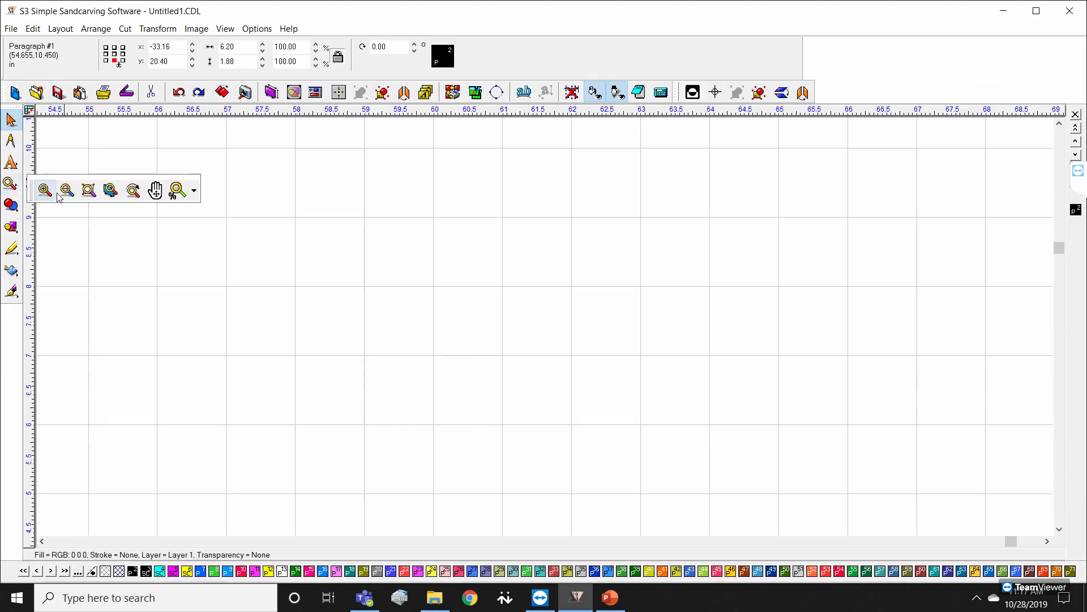
left_click(91, 193)
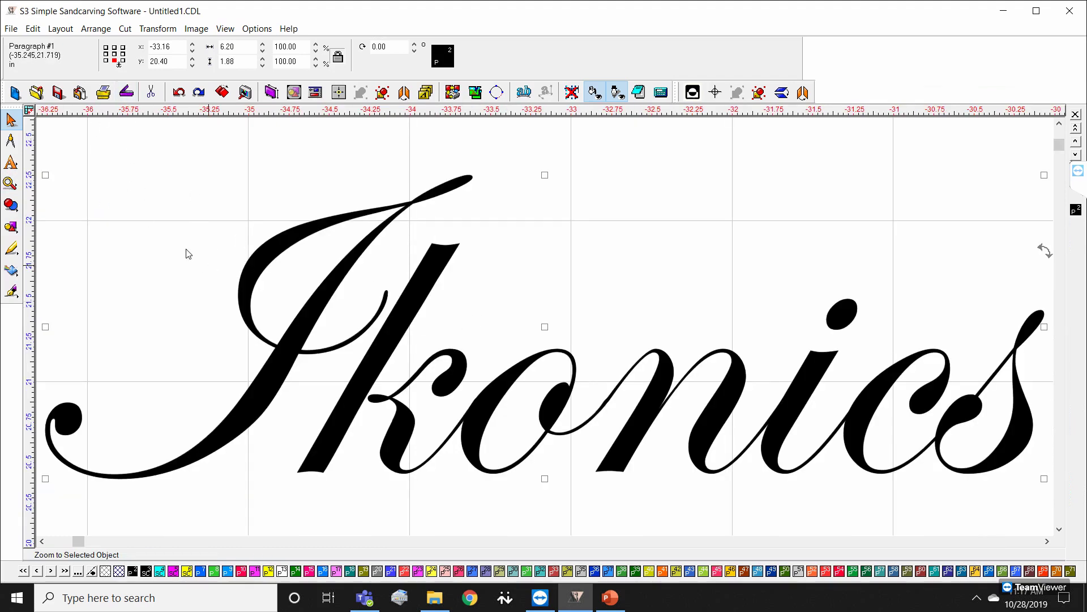
scroll(95, 207, "down", 2)
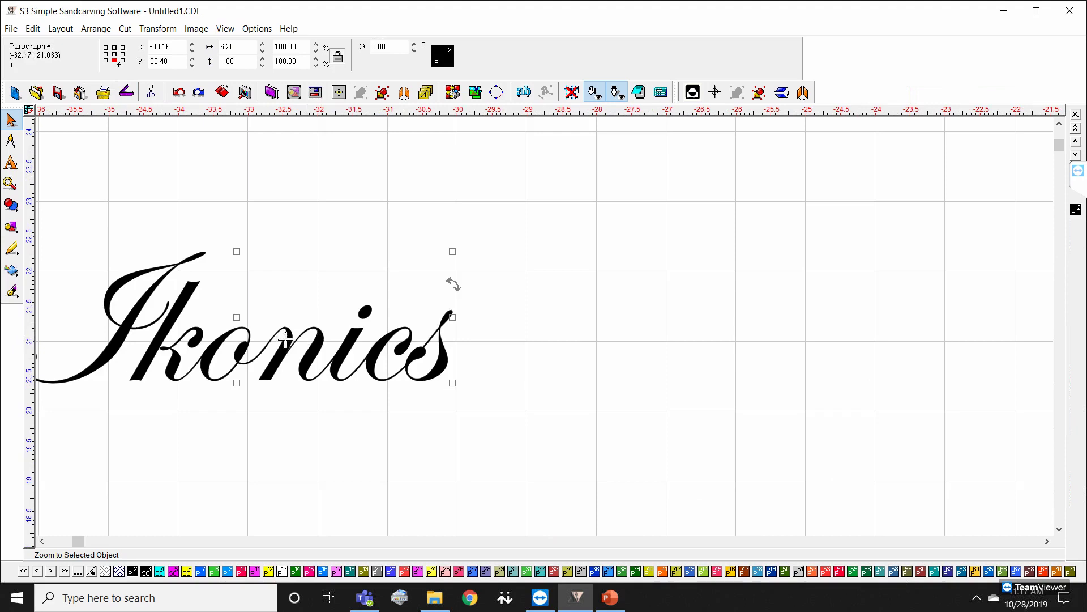
scroll(285, 339, "down", 1)
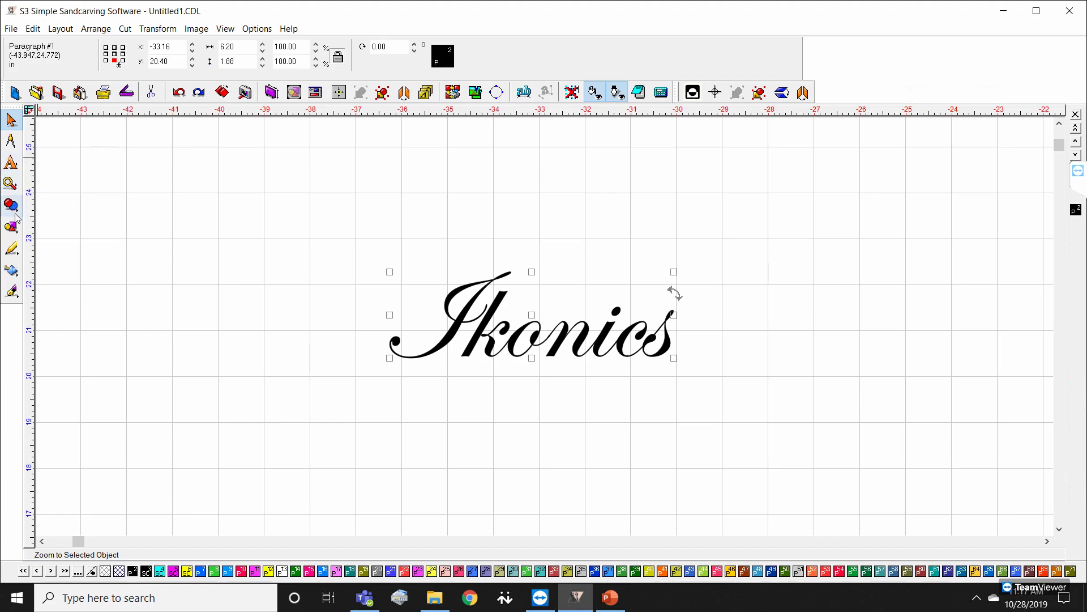
Step: Show the blank with Zoom to Sign Blank and move the Ikonics text onto its upper part, to about x 4.10, y 7.26 in
mouse_move(11, 186)
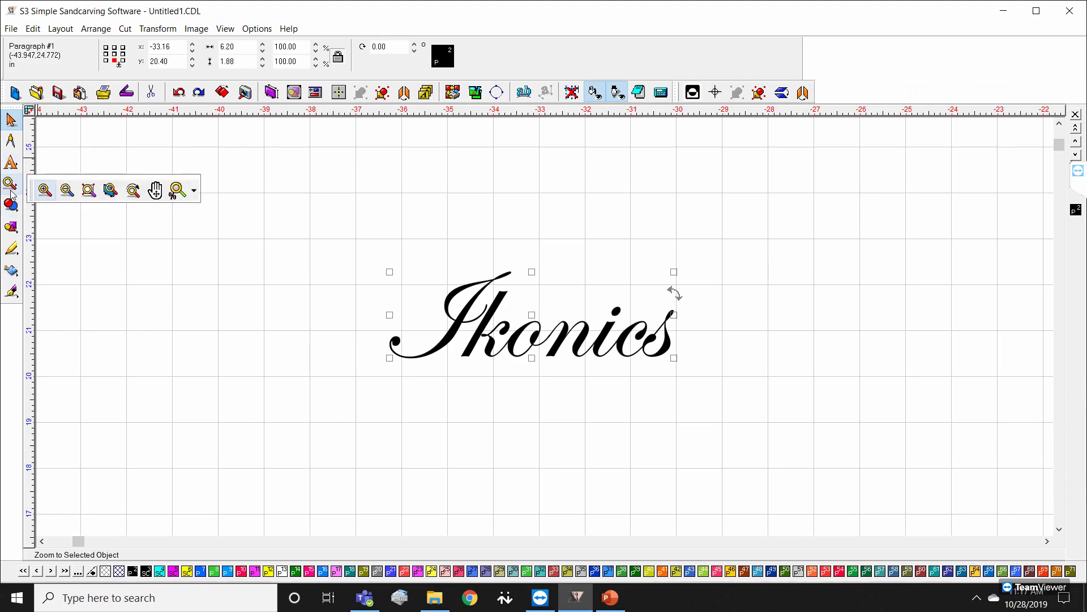
left_click(109, 190)
scroll(413, 245, "down", 3)
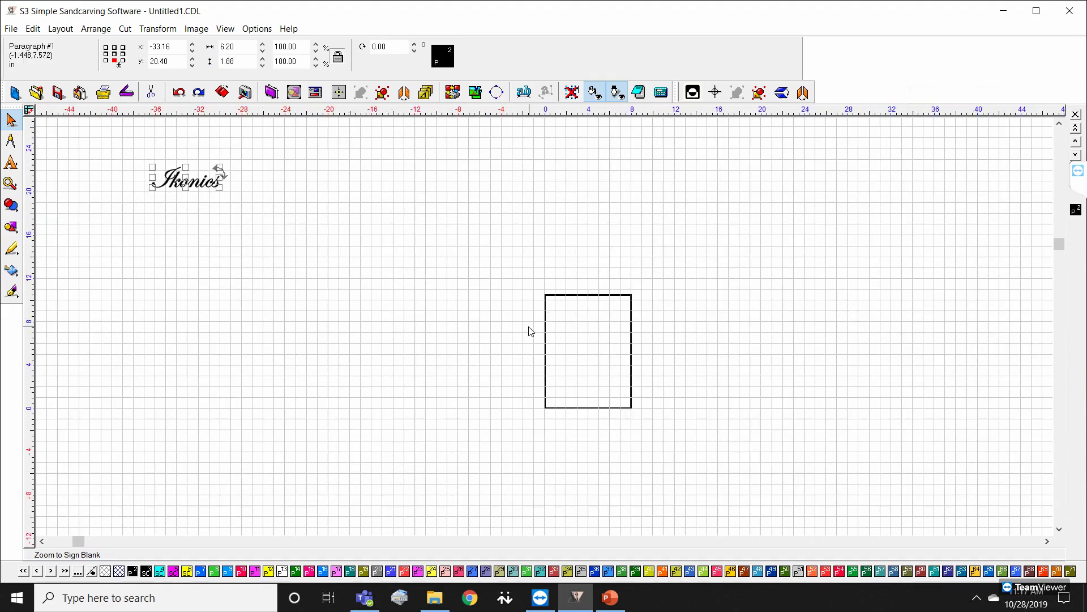
left_click_drag(114, 152, 252, 261)
left_click_drag(193, 184, 595, 326)
scroll(546, 328, "up", 5)
scroll(601, 342, "down", 1)
scroll(534, 323, "down", 1)
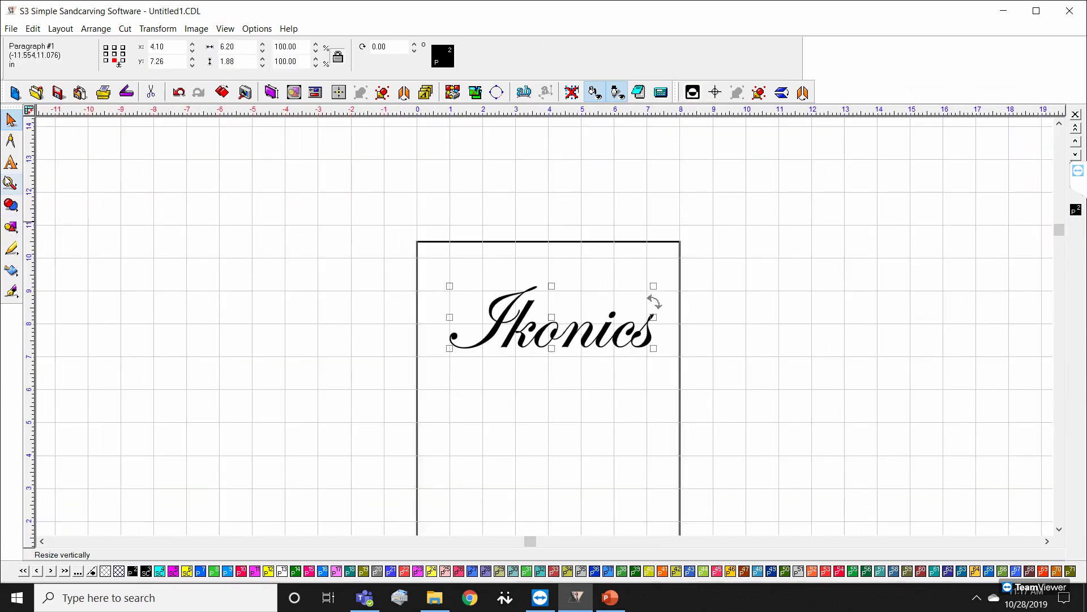
Step: Display the Ikonics text as unfilled outlines and examine where the connecting strokes of the letters overlap
left_click(10, 183)
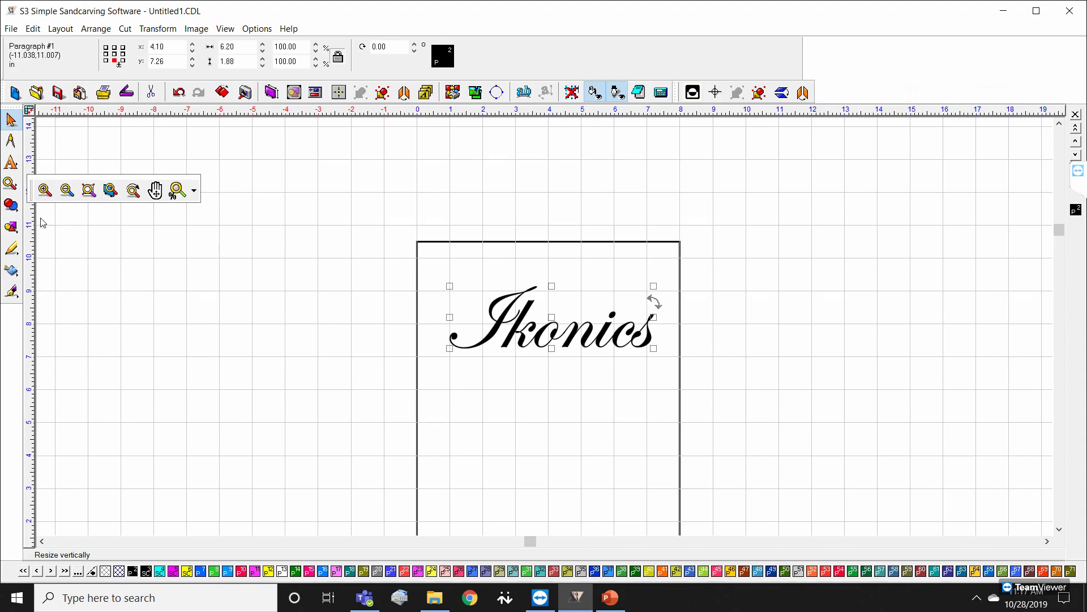
left_click(10, 206)
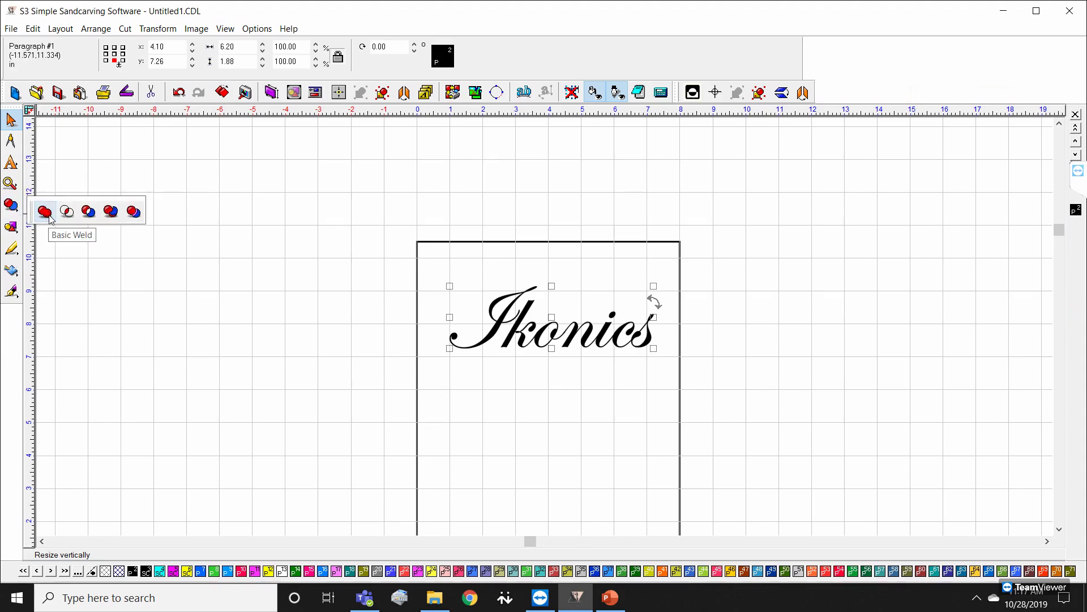
scroll(584, 335, "up", 3)
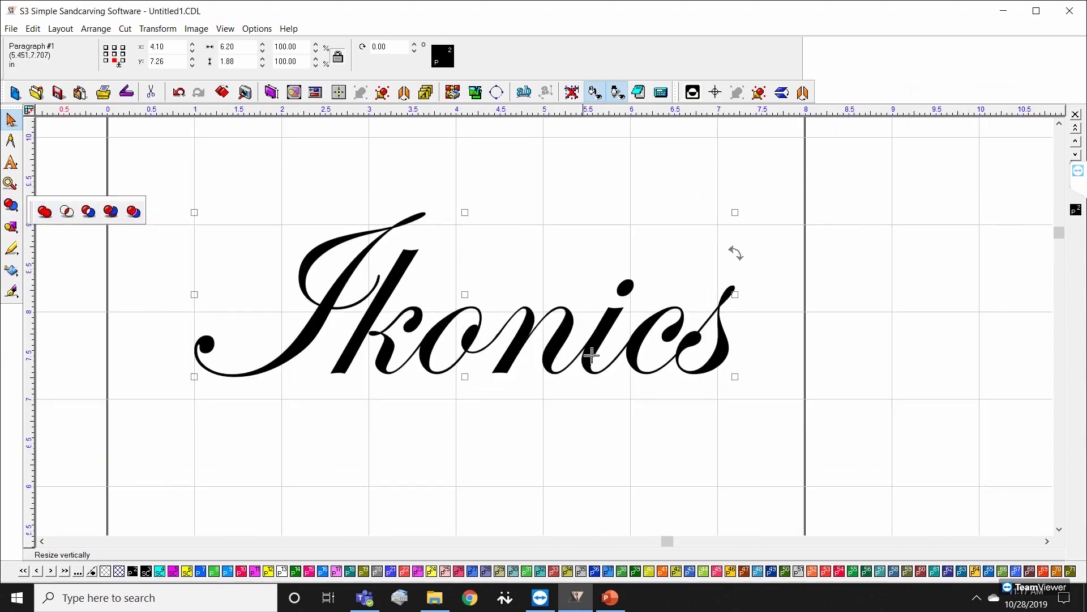
scroll(544, 326, "up", 3)
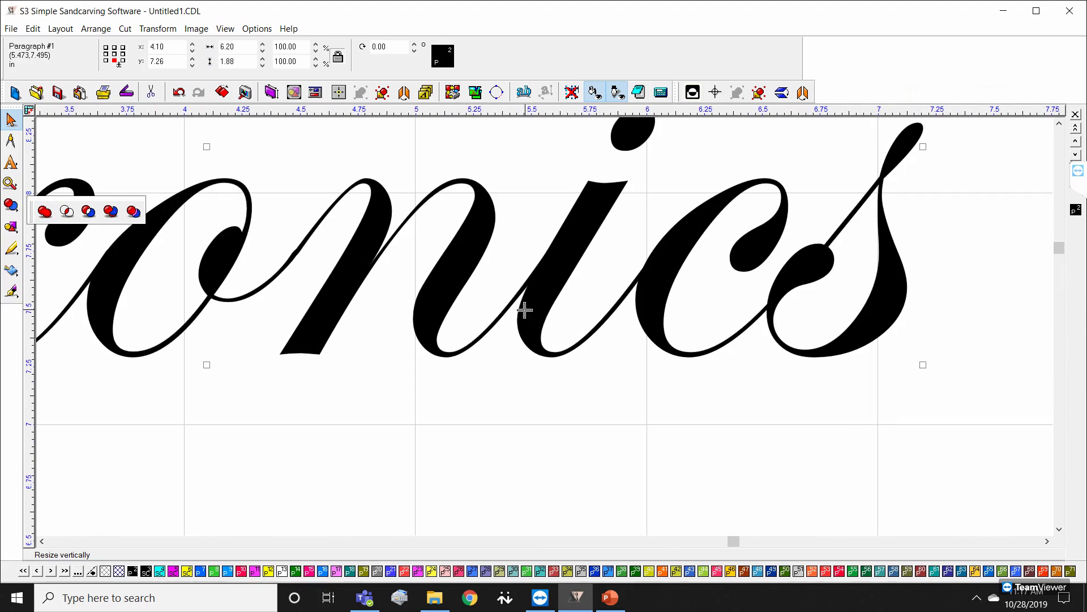
key("F9")
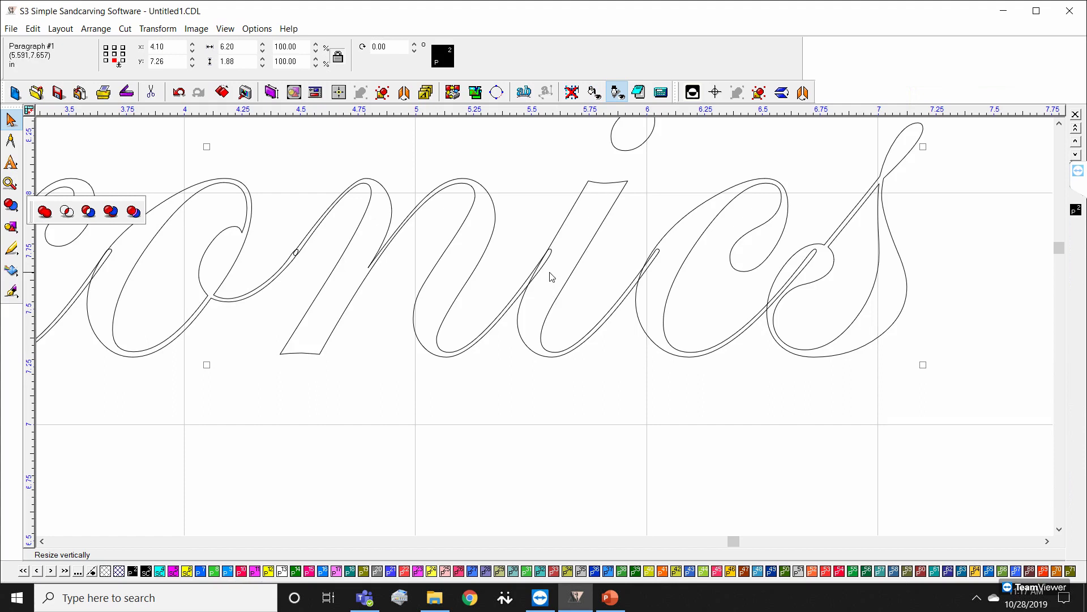
scroll(545, 328, "up", 2)
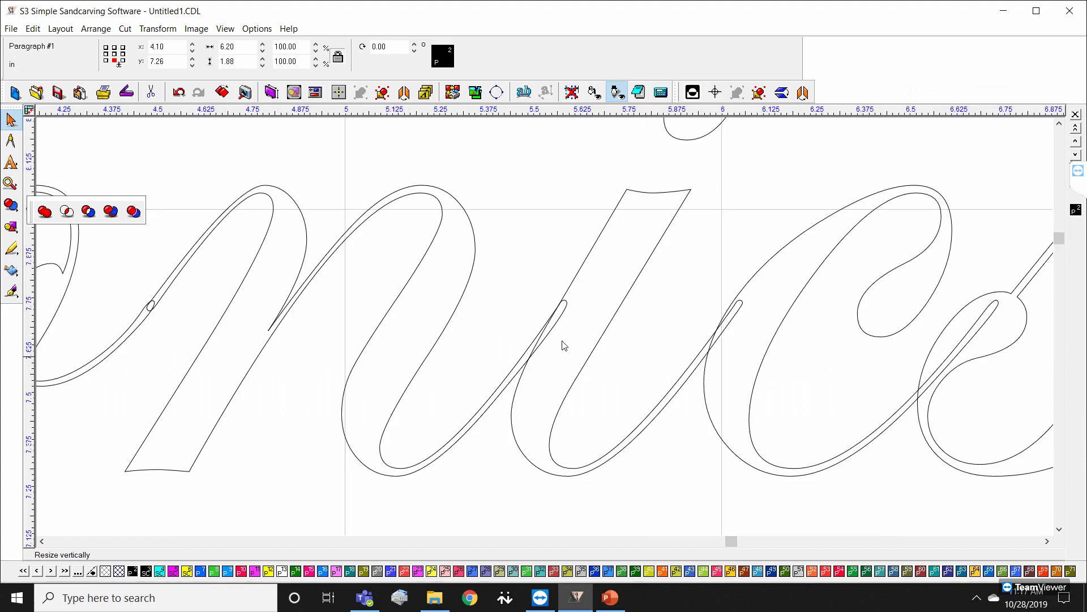
scroll(584, 336, "down", 5)
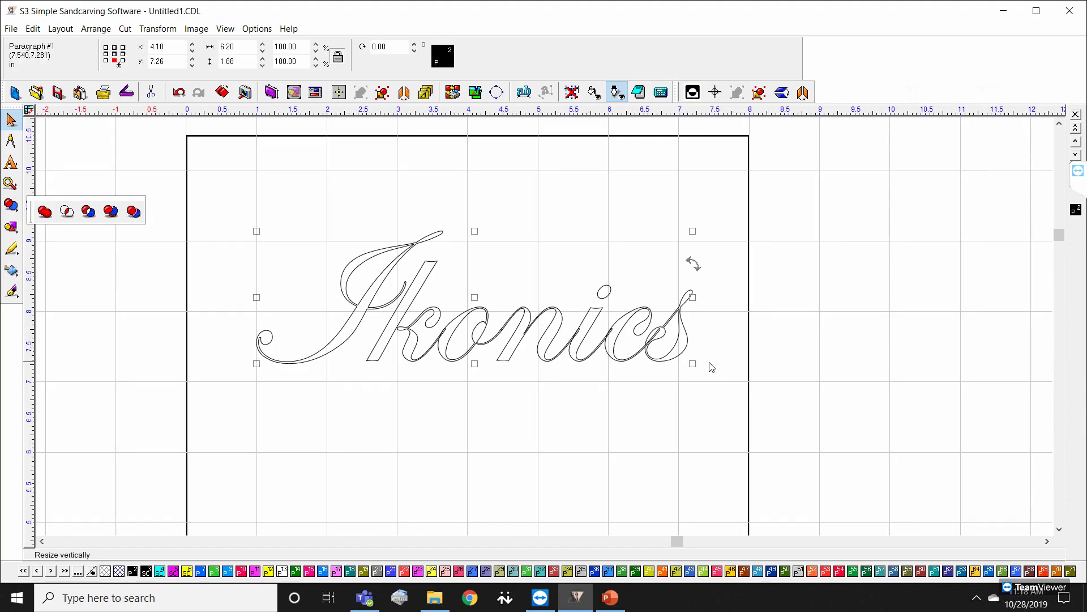
Step: Merge the overlapping Ikonics letters with Basic Weld, inspect the joined outlines up close and deselect them
left_click(45, 211)
scroll(548, 326, "up", 2)
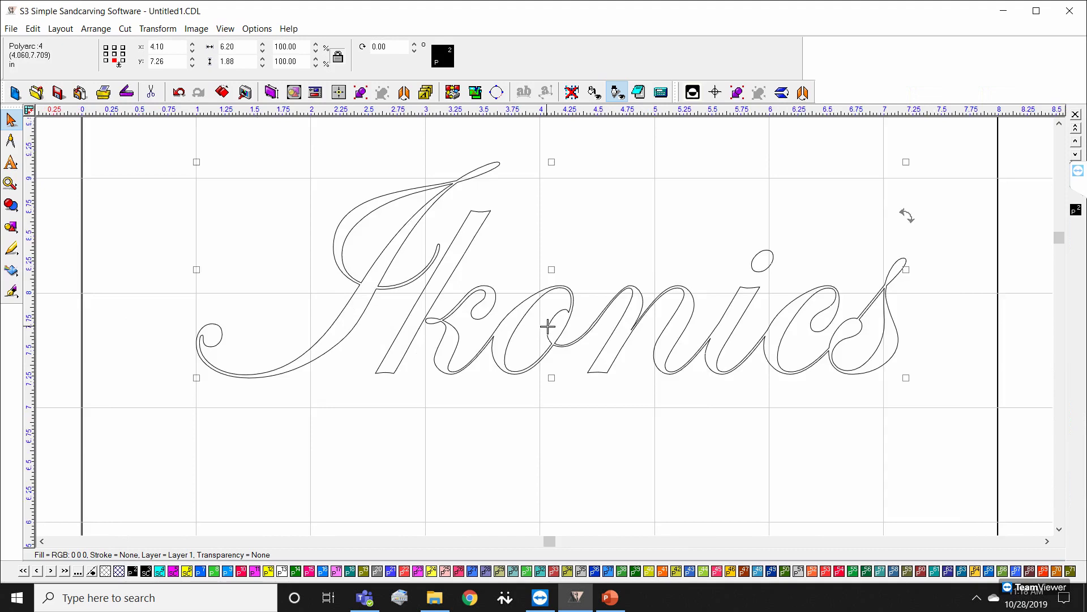
scroll(548, 326, "up", 2)
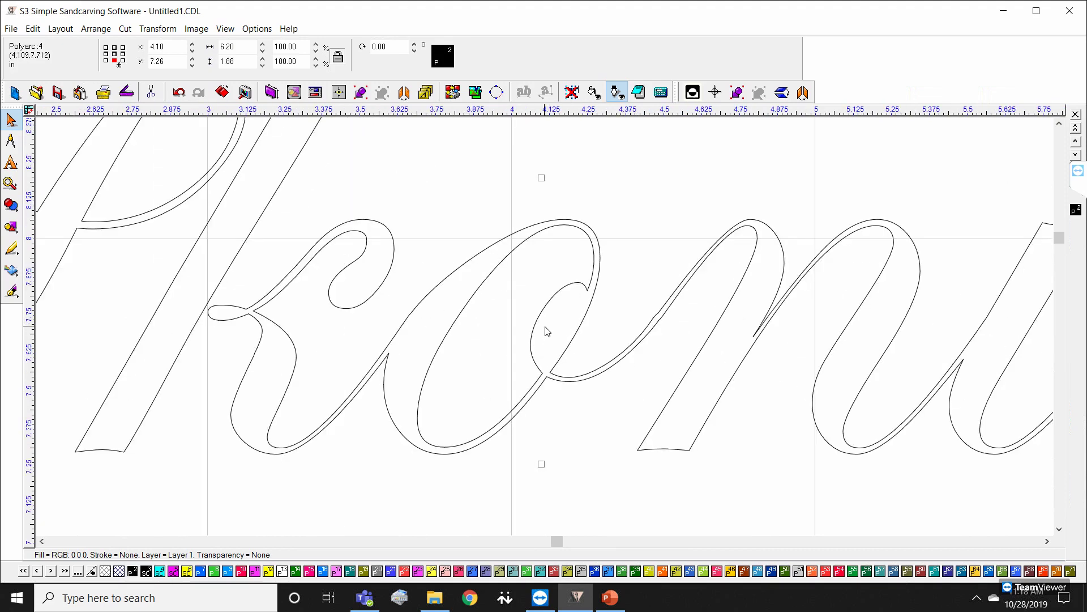
scroll(547, 332, "down", 3)
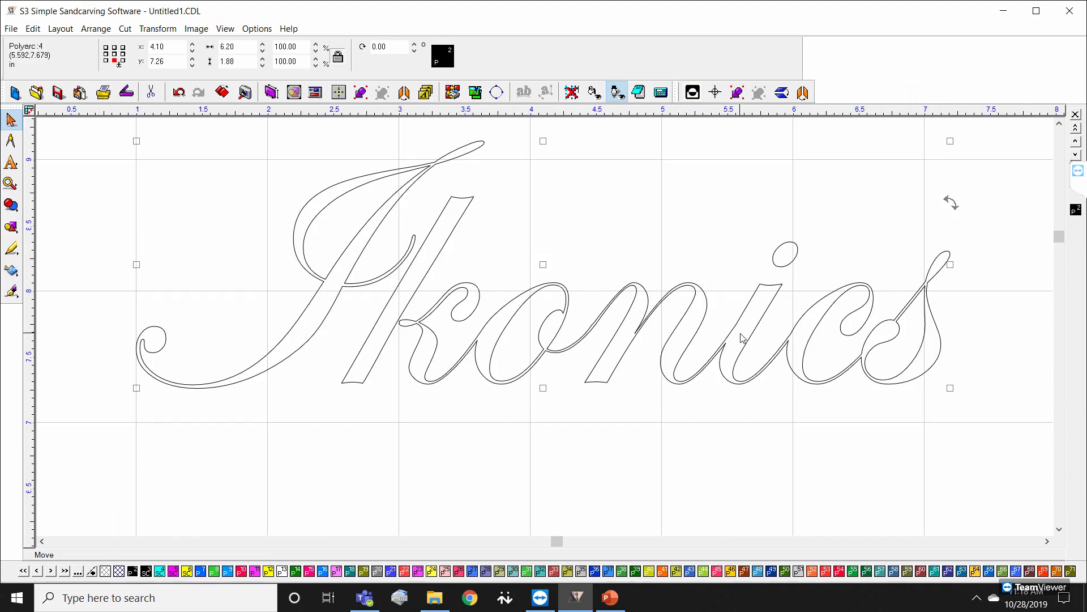
scroll(729, 347, "down", 1)
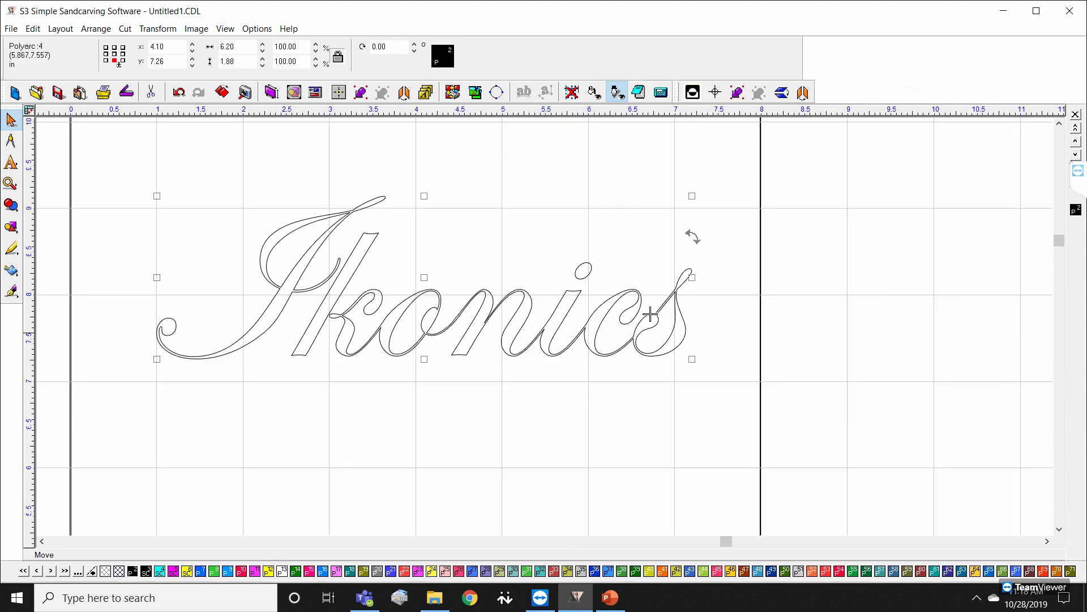
left_click(772, 338)
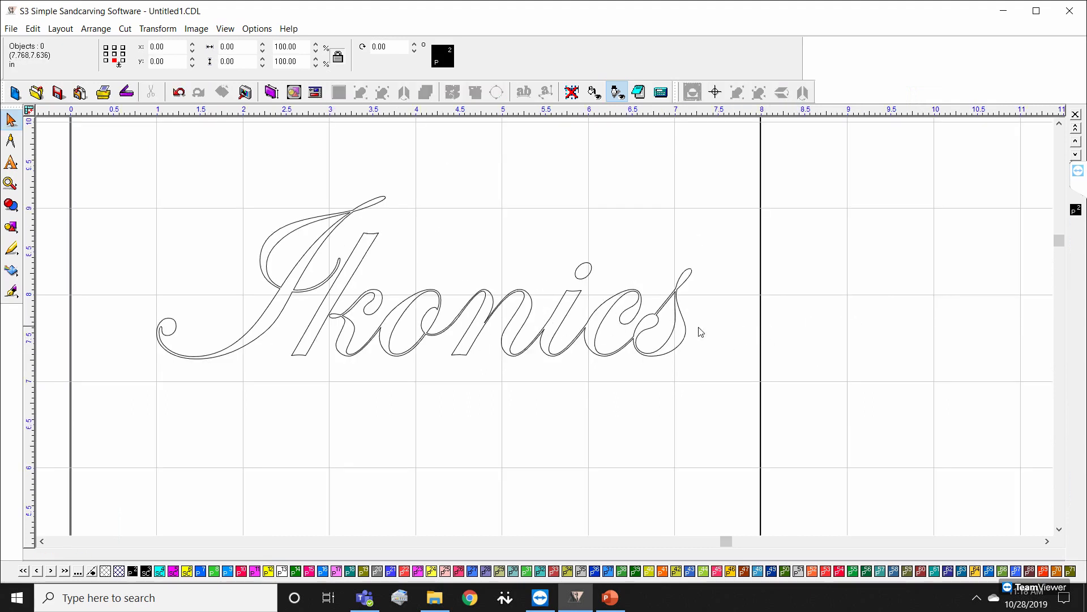
Step: Try moving the welded lowercase outline about 1.4 in sideways, away from the initial letter, and undo the move
left_click(574, 304)
left_click_drag(574, 305, 700, 306)
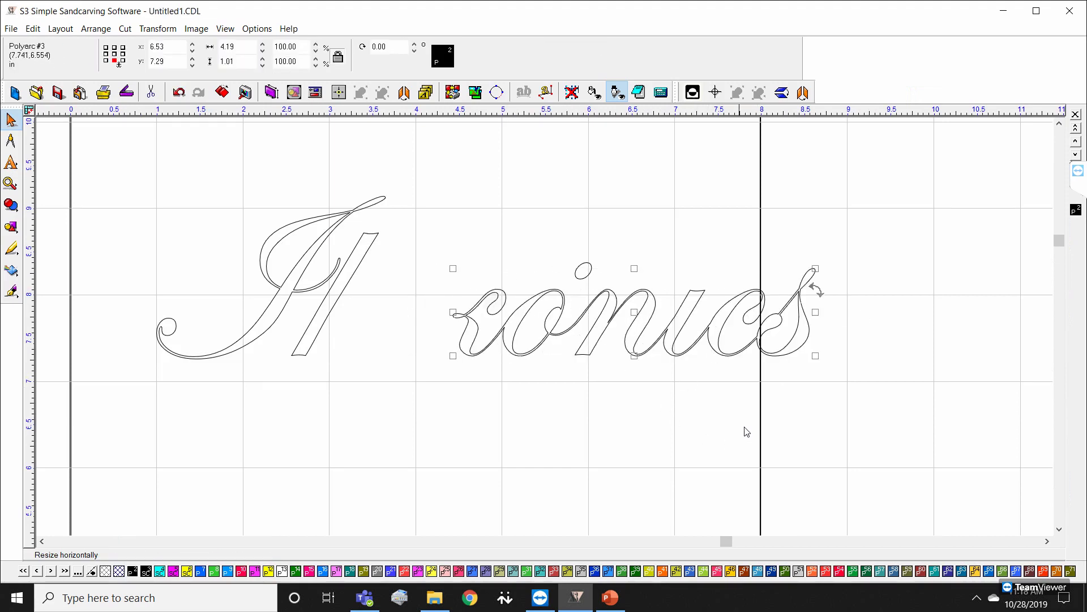
key("ctrl+z")
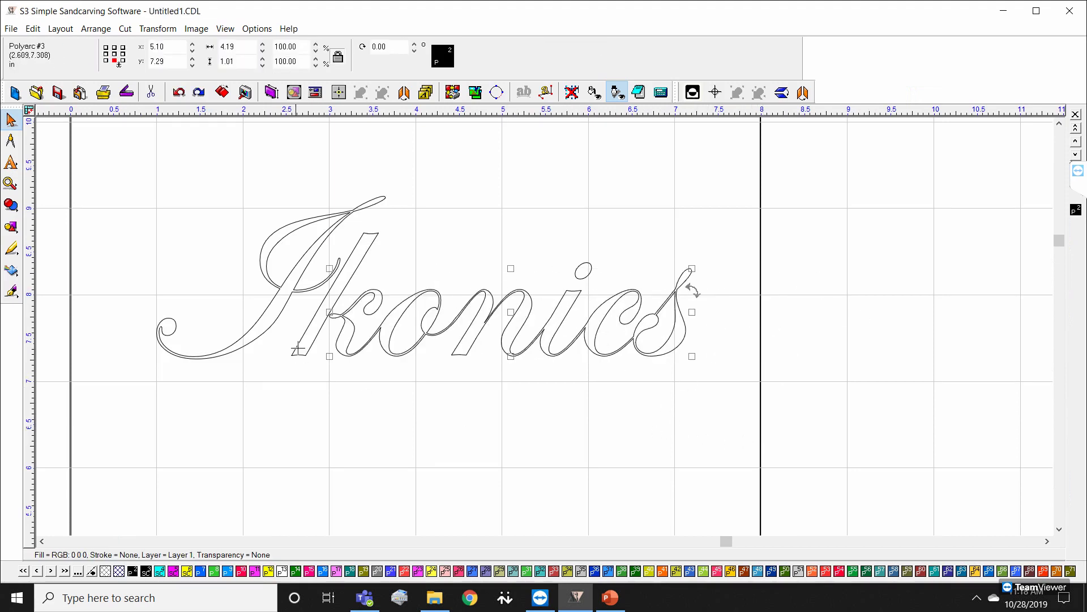
Step: Undo the Basic Weld on the Ikonics lettering and examine the overlapping strokes between the final letters
key("ctrl+z")
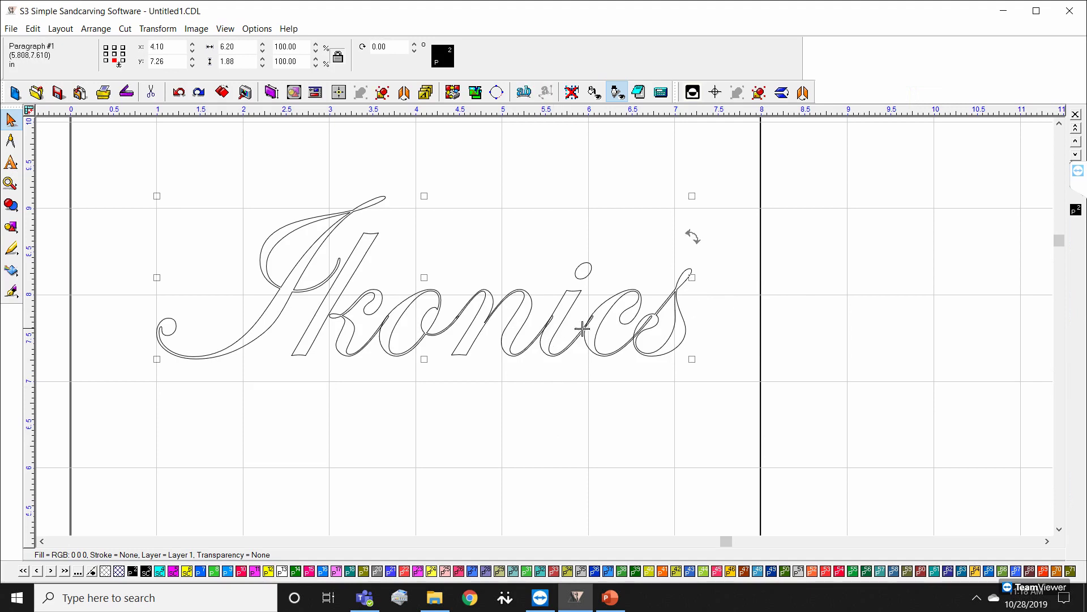
scroll(582, 327, "up", 2)
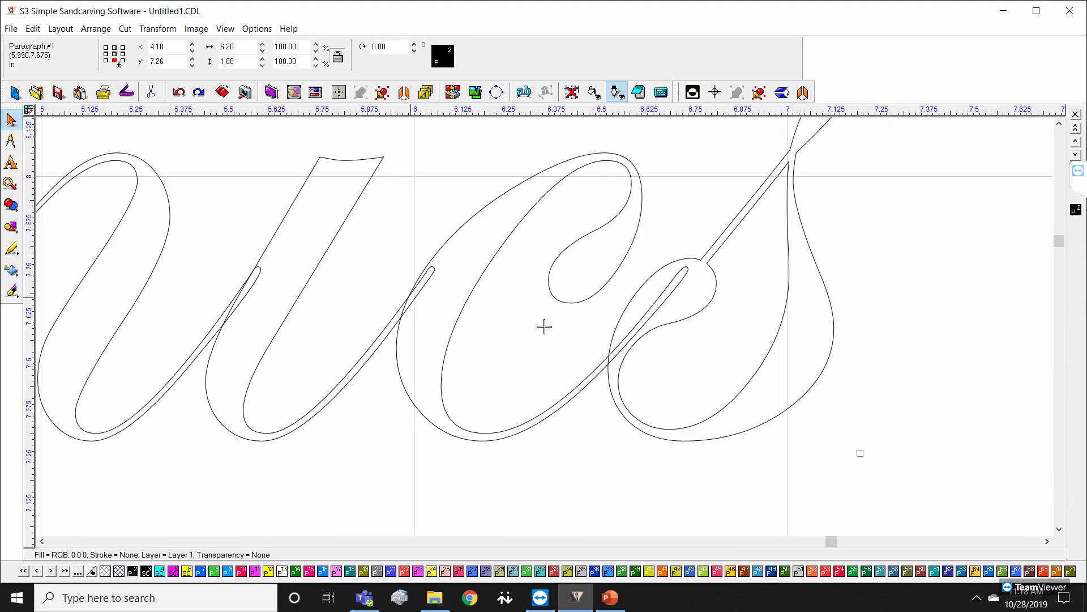
scroll(544, 326, "down", 3)
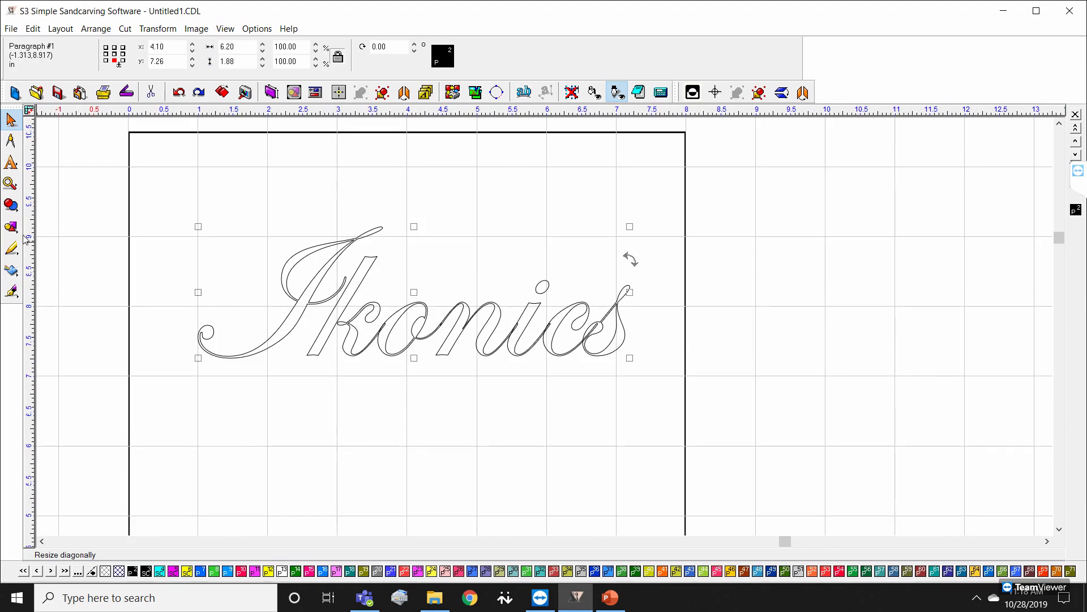
Step: Select the whole Ikonics text and delete it from the sign blank
left_click(11, 204)
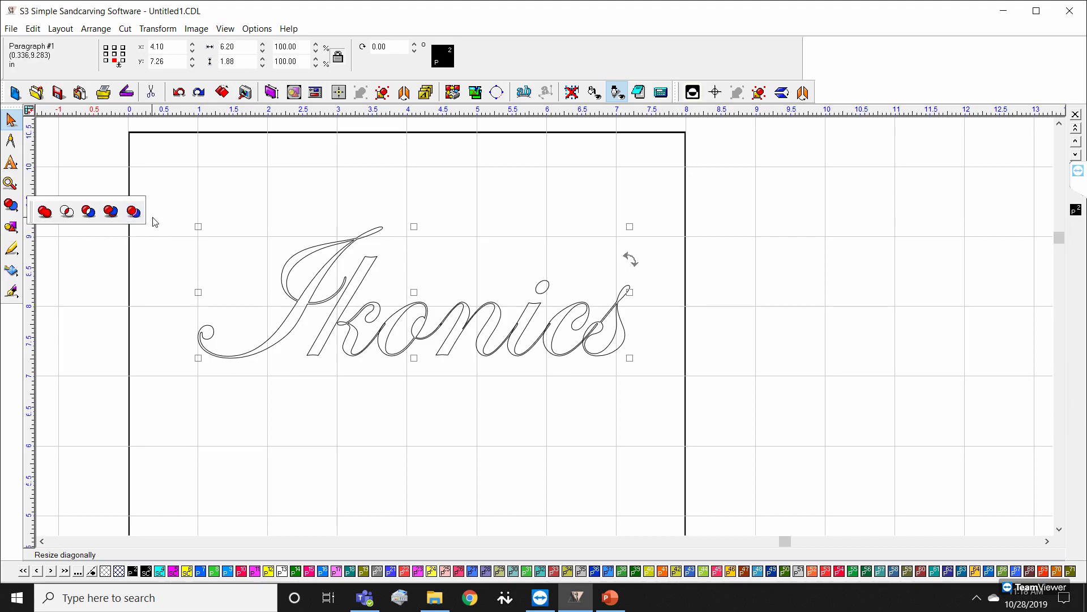
left_click(317, 203)
left_click_drag(134, 199, 801, 450)
key("Delete")
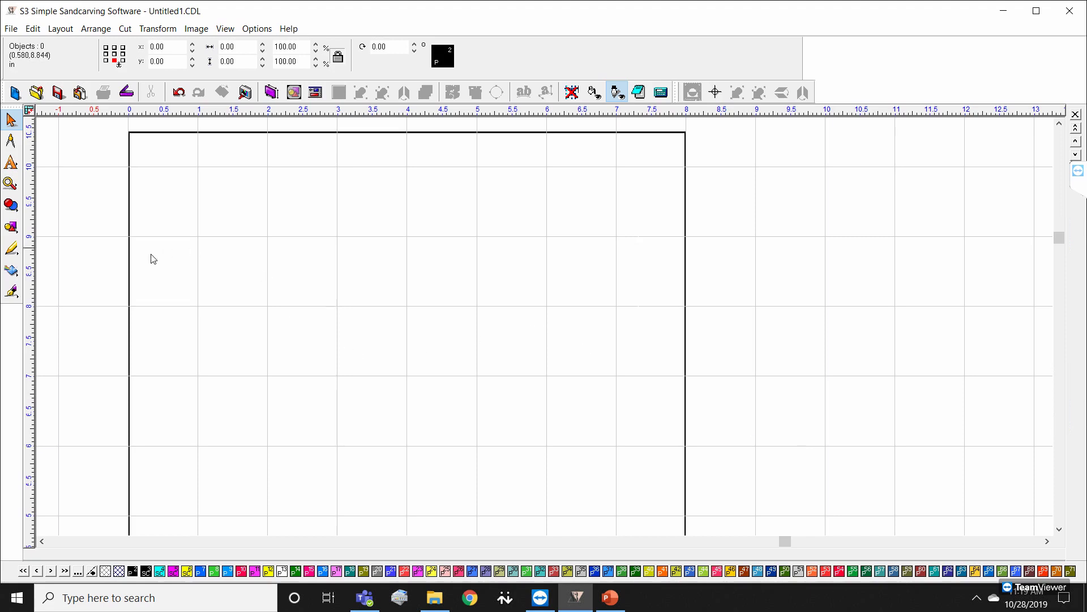
Step: Draw a circle centred at about x 2.59, y 8.80 in on the blank and set its radius to 1 in
left_click(11, 228)
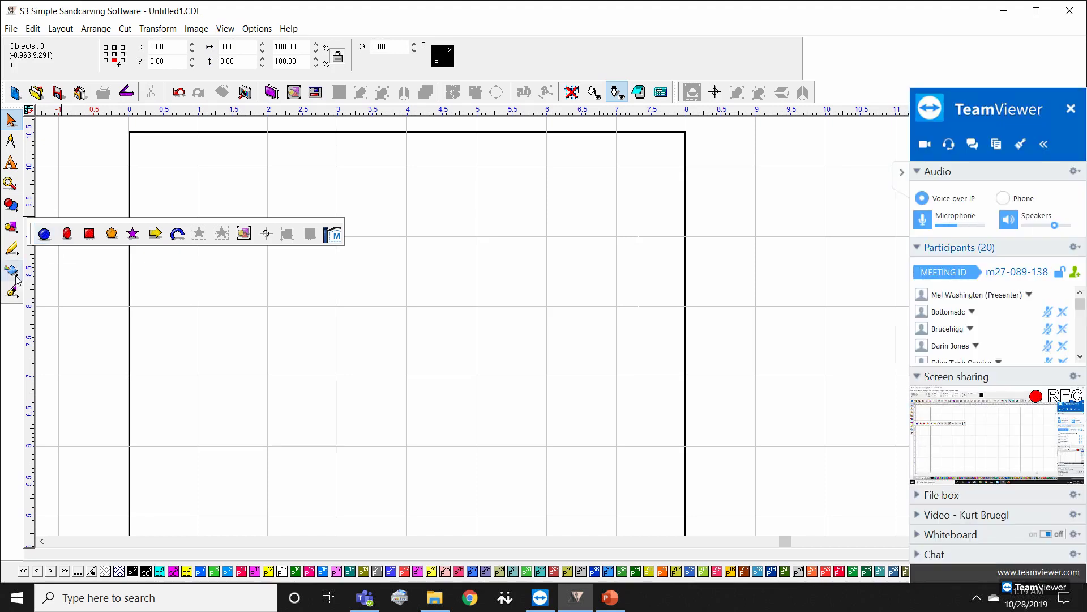
left_click(44, 233)
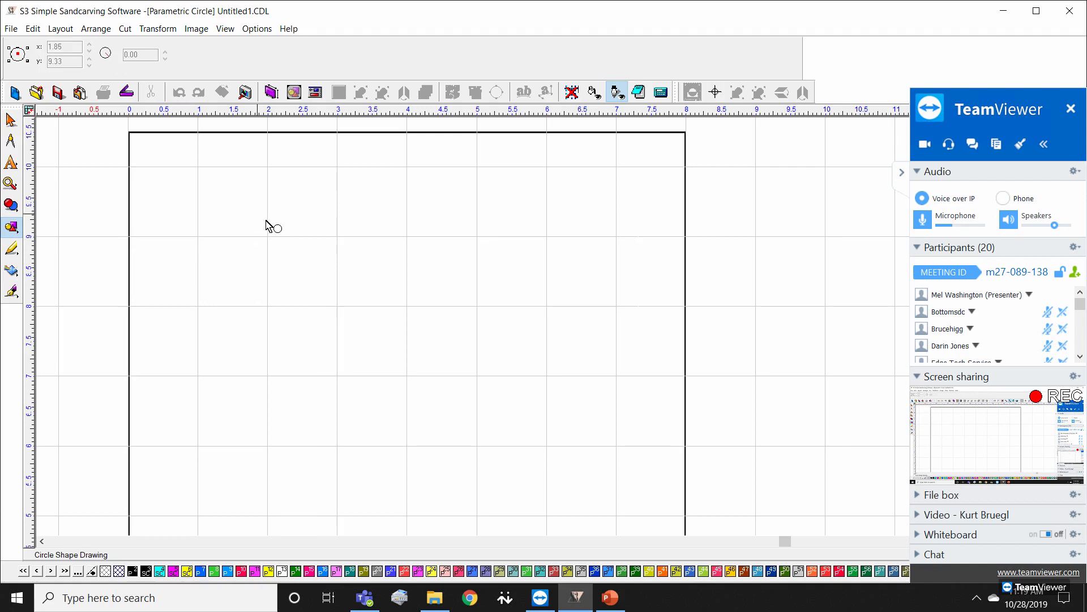
left_click_drag(263, 206, 355, 295)
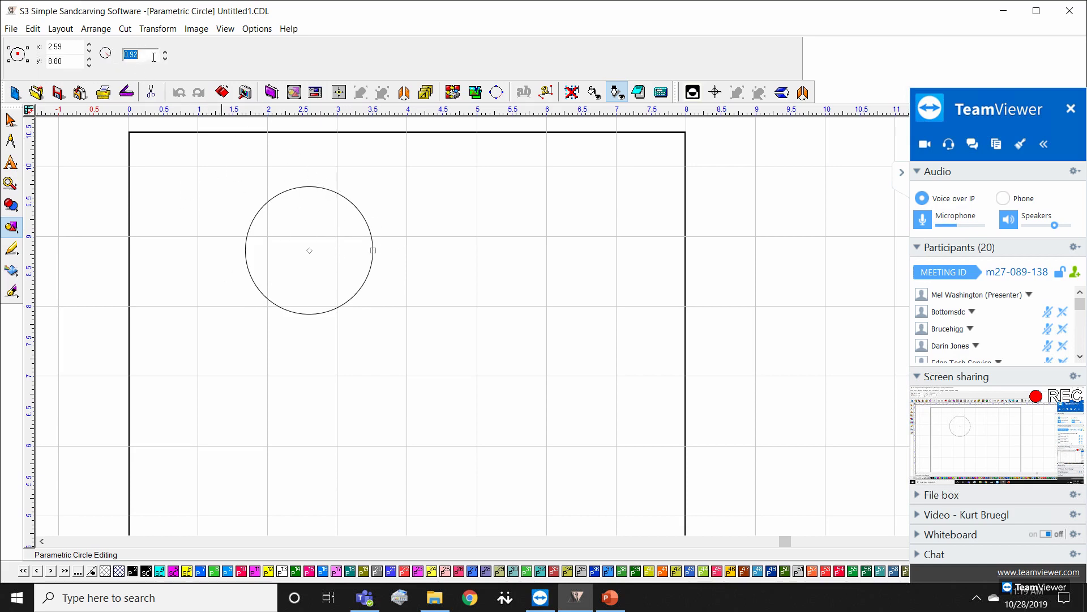
type("1")
key("Return")
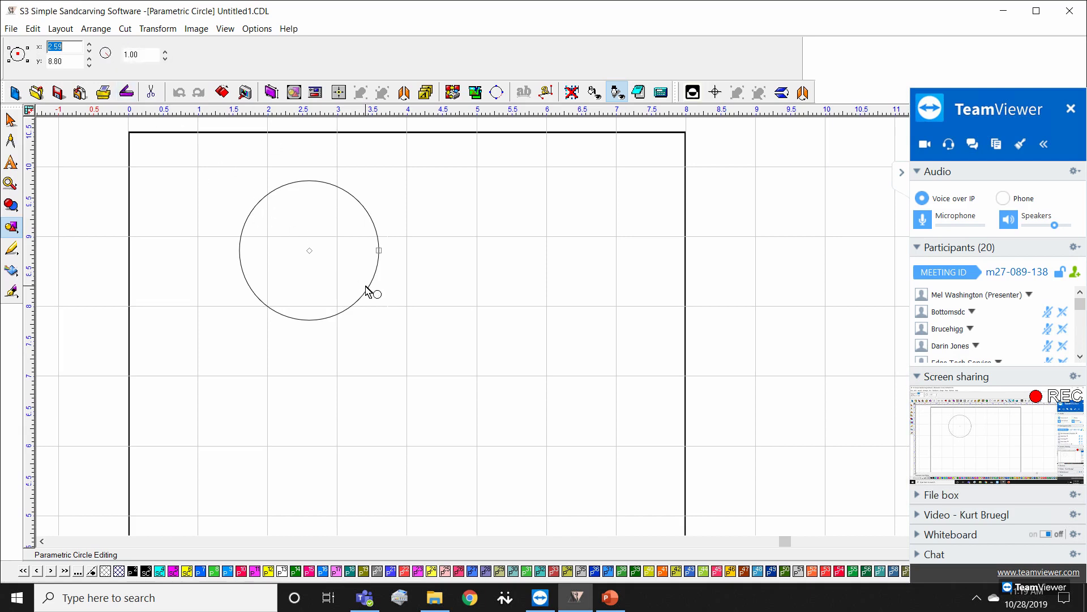
Step: Draw a small circle on the first circle's edge and an overlapping circle of about 1.20 in radius centred near x 4.35, y 8.13 in
left_click_drag(379, 250, 359, 248)
mouse_move(432, 297)
left_mouse_down()
mouse_move(443, 309)
mouse_move(514, 317)
left_mouse_up()
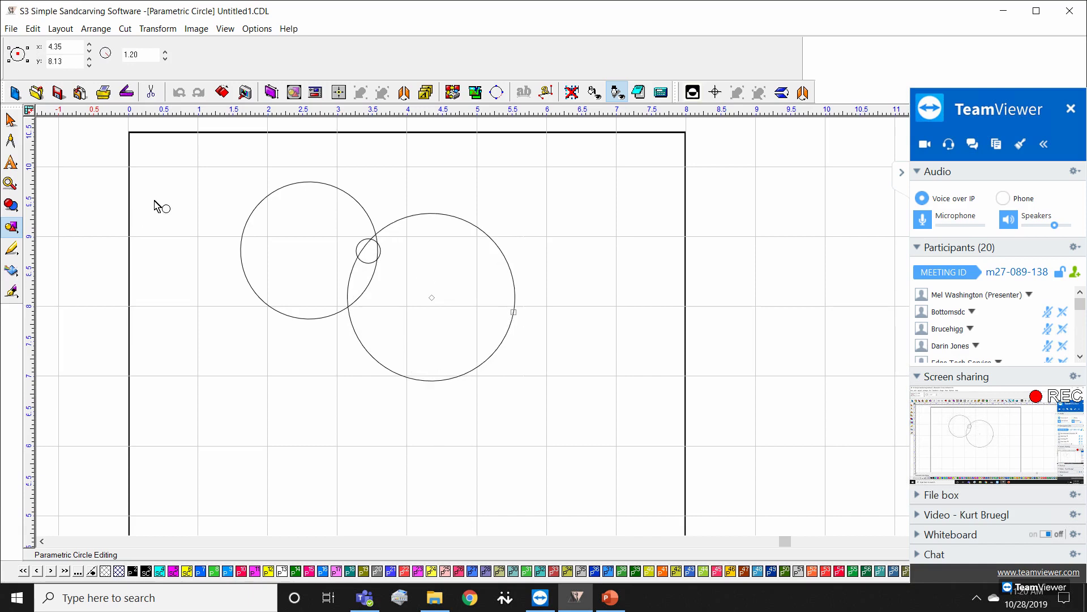
Step: With shape fills displayed, draw an ellipse about 4.21 by 1.22 in across the blank's right edge and move it to about x 8.42, y 6.87 in
left_click(12, 229)
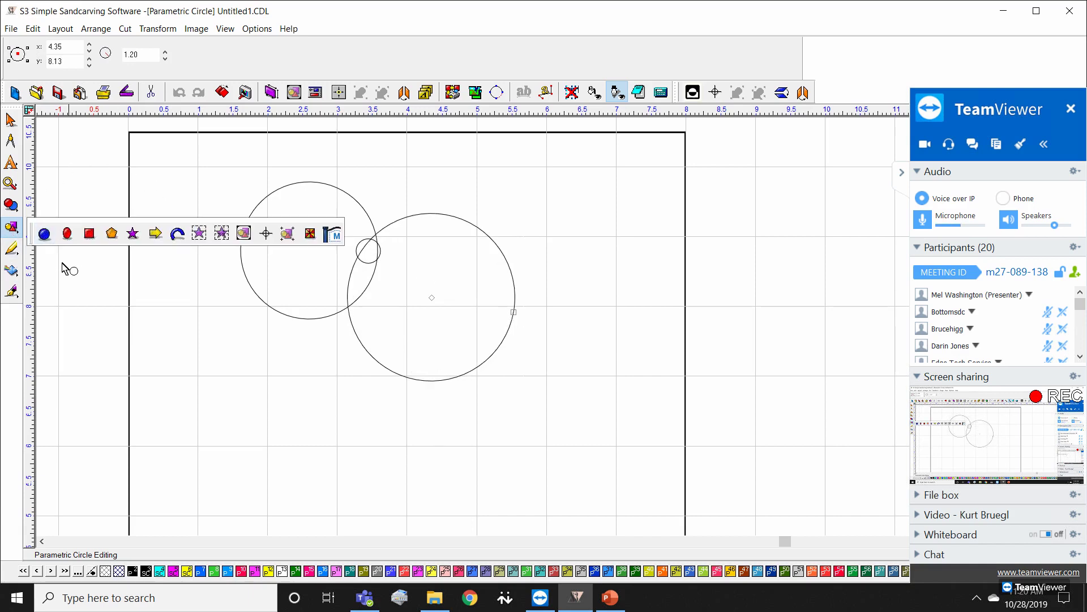
left_click(75, 236)
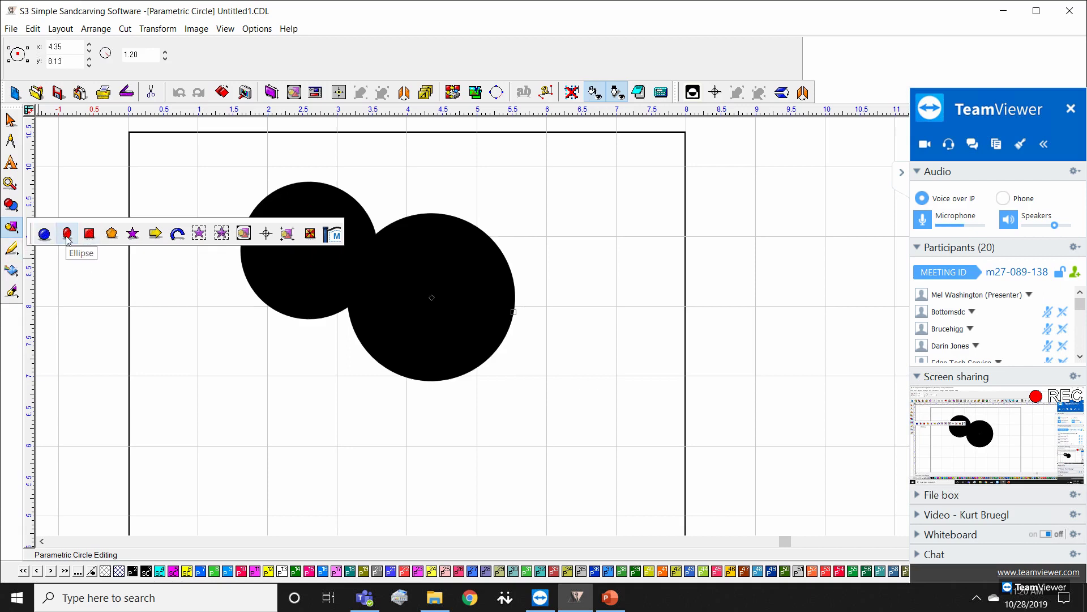
left_click(66, 235)
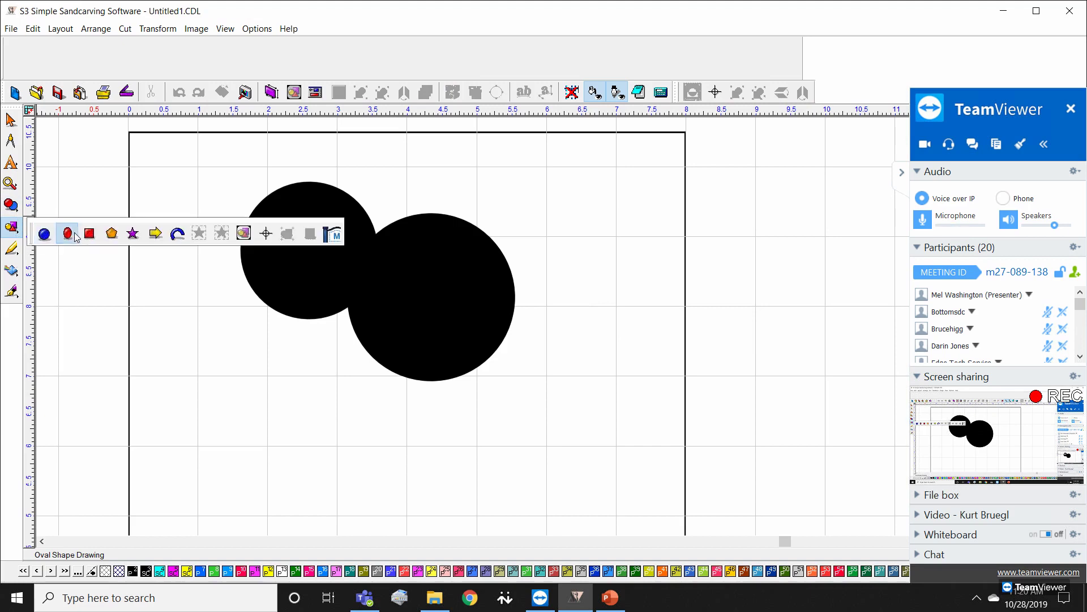
left_click_drag(564, 215, 856, 299)
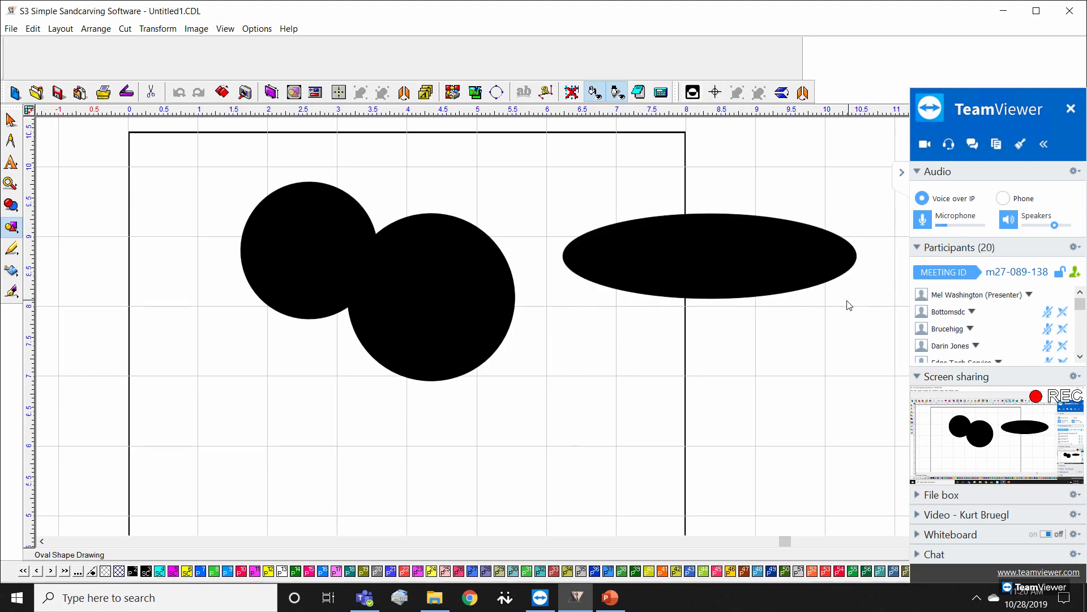
left_click(727, 264)
left_click_drag(727, 264, 714, 337)
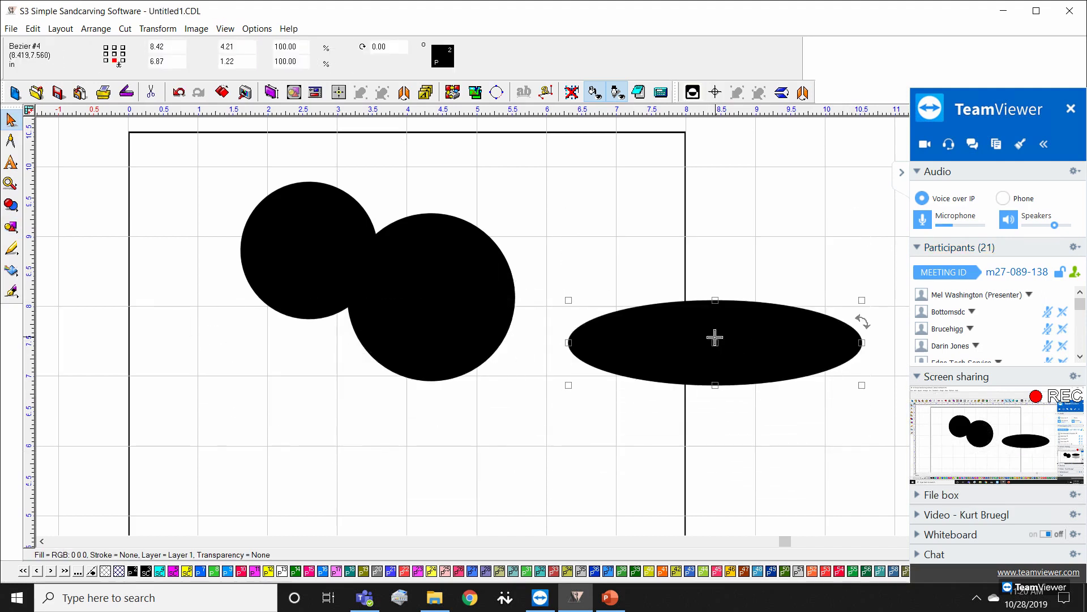
Step: Node-edit the ellipse, pulling its right-end node inward to make the shape about 4.02 in wide, and close node editing
double_click(738, 328)
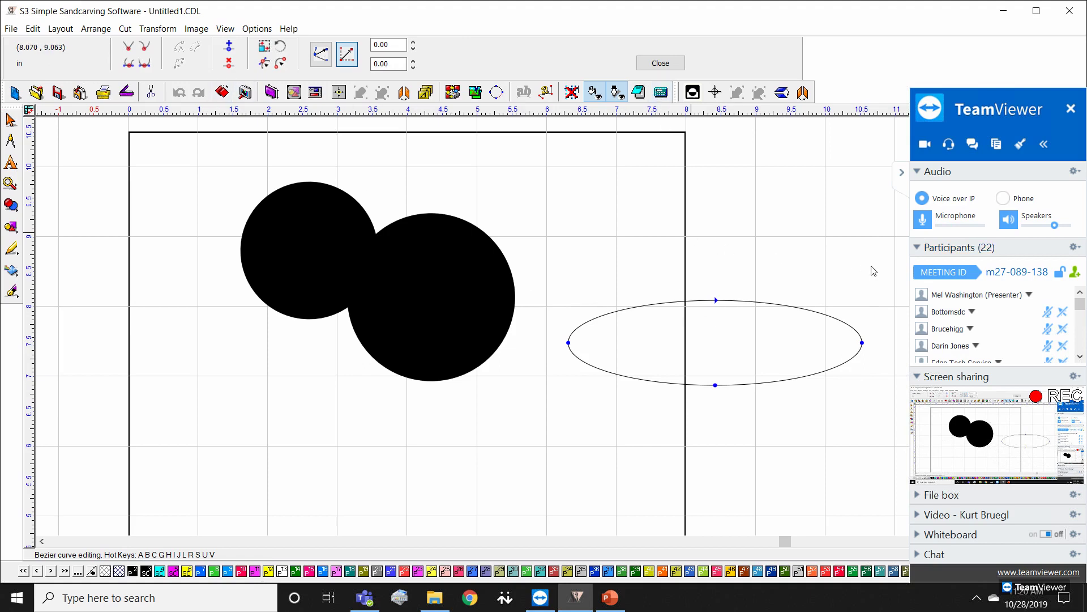
left_click(660, 63)
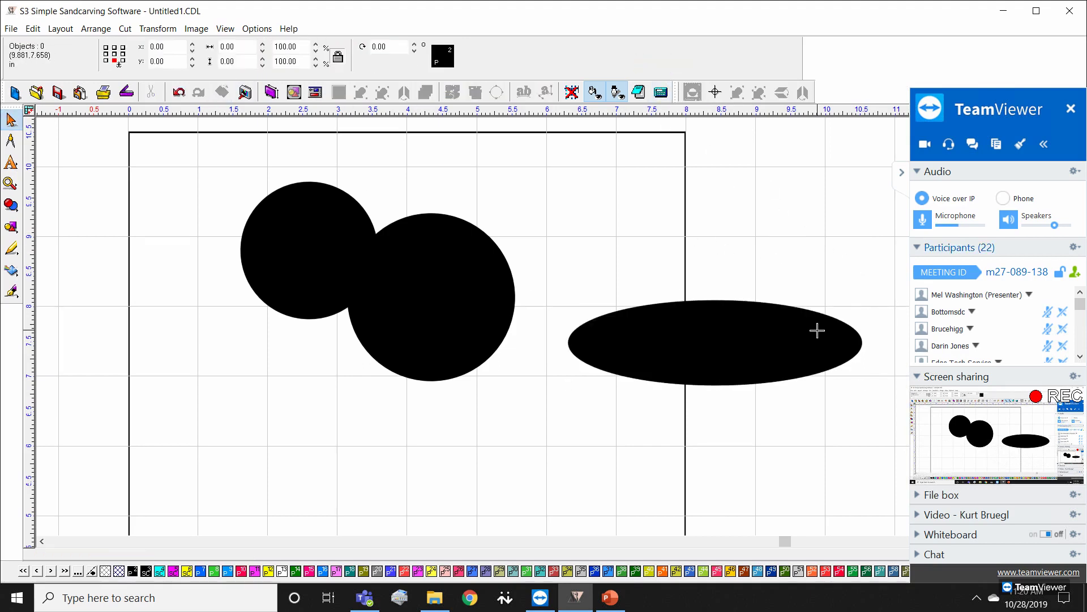
double_click(818, 330)
left_click(860, 342)
mouse_move(857, 346)
left_mouse_down()
mouse_move(782, 346)
mouse_move(847, 342)
left_mouse_up()
left_click(775, 232)
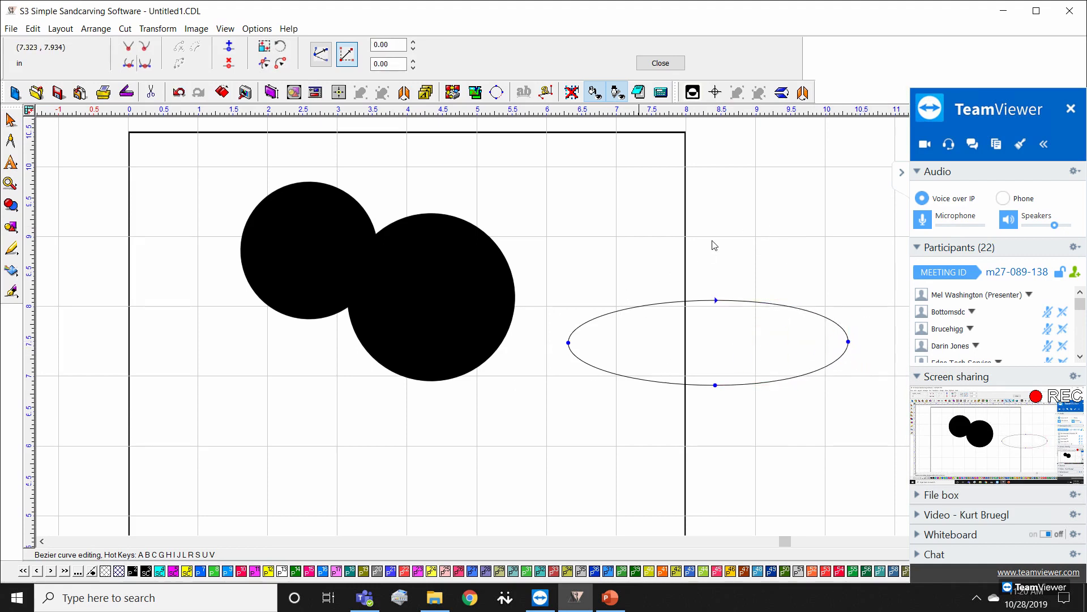
left_click(651, 64)
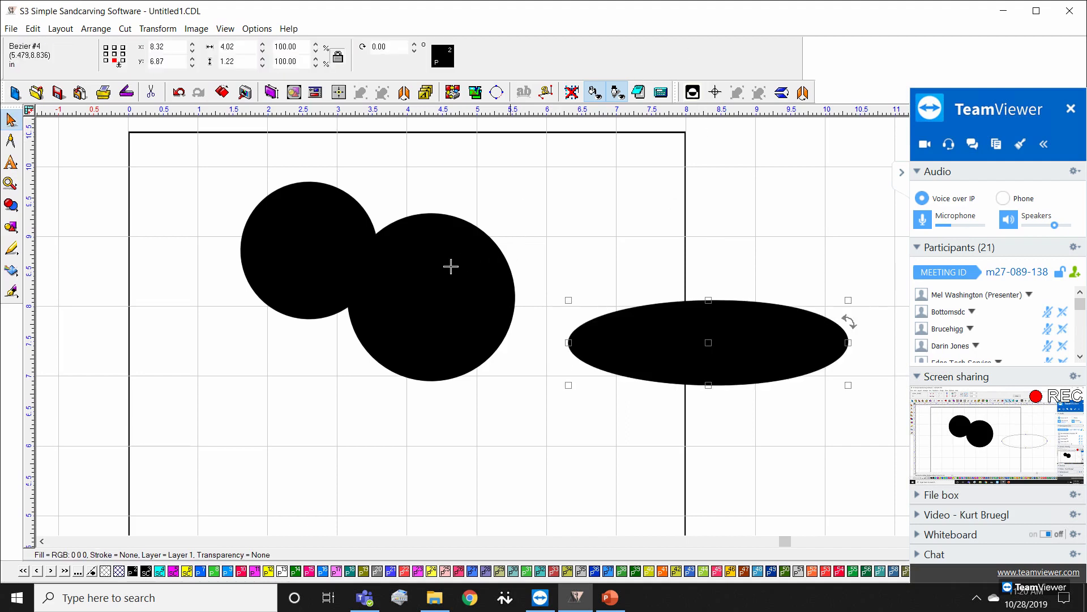
Step: Shrink the larger circle to a radius of about 1.05 in
left_click(468, 253)
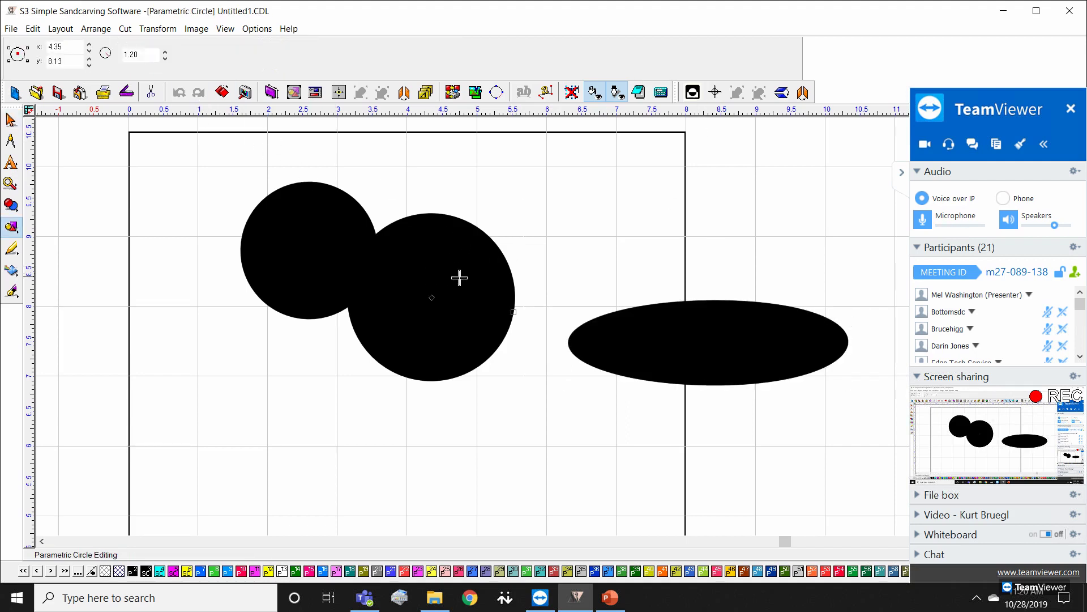
mouse_move(514, 315)
left_mouse_down()
mouse_move(486, 315)
mouse_move(526, 323)
mouse_move(501, 315)
left_mouse_up()
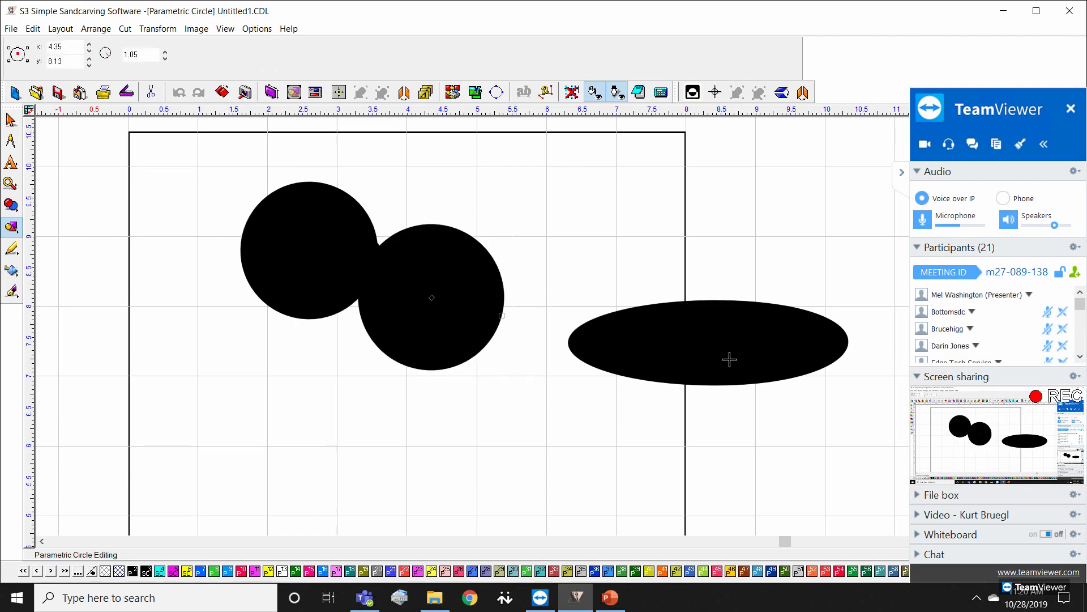
Step: Draw a rectangle about 4.10 by 1.71 in below the circles and ellipse, with its lower-left corner near x 2.96, y 4.49 in
left_click(17, 233)
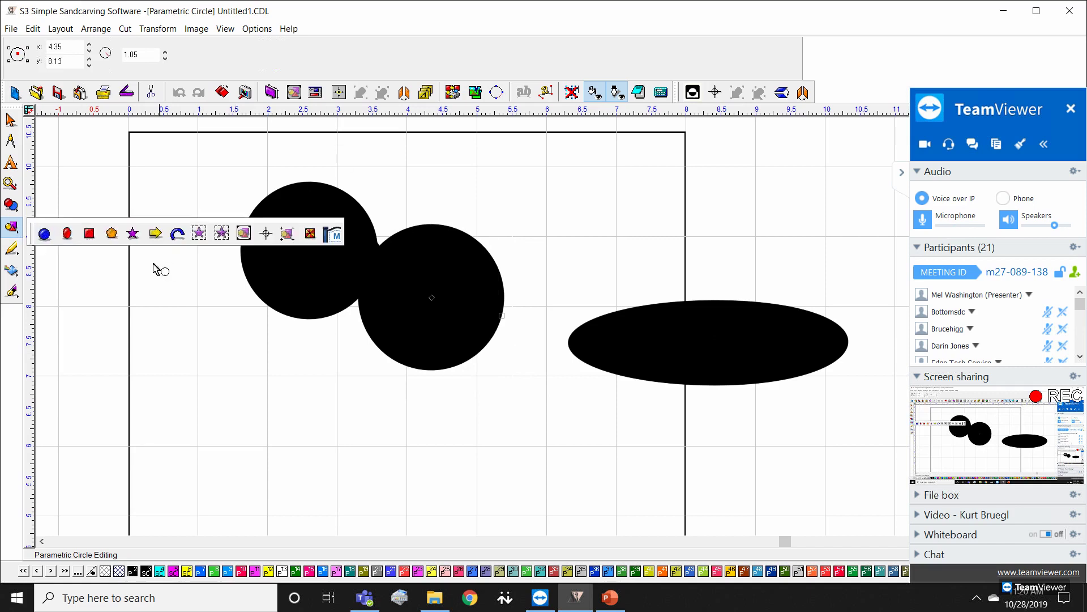
left_click(89, 237)
scroll(554, 344, "down", 3)
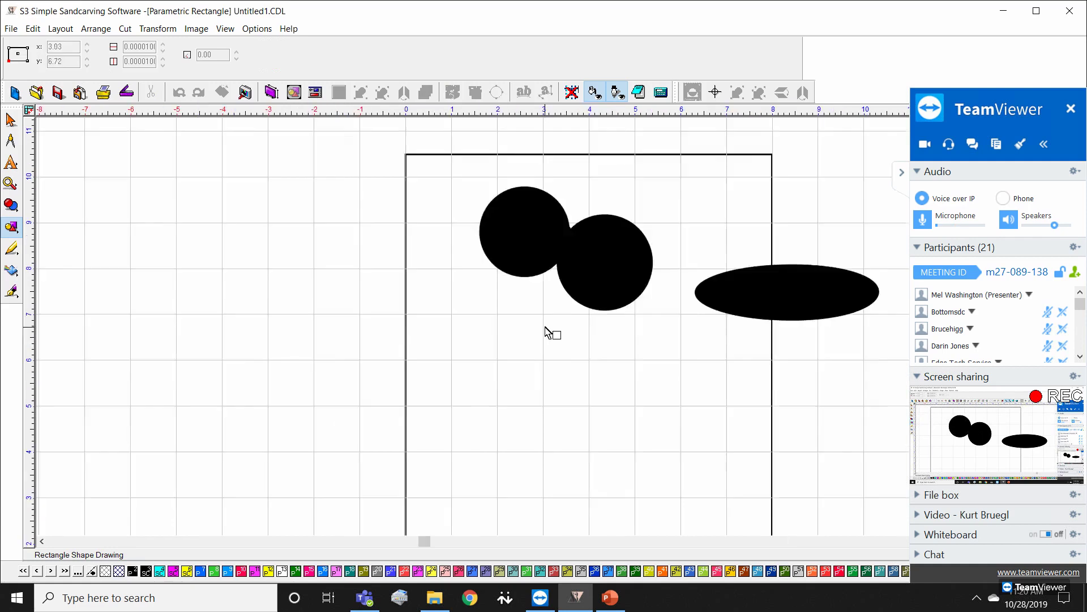
scroll(549, 338, "up", 3)
left_click_drag(386, 197, 714, 333)
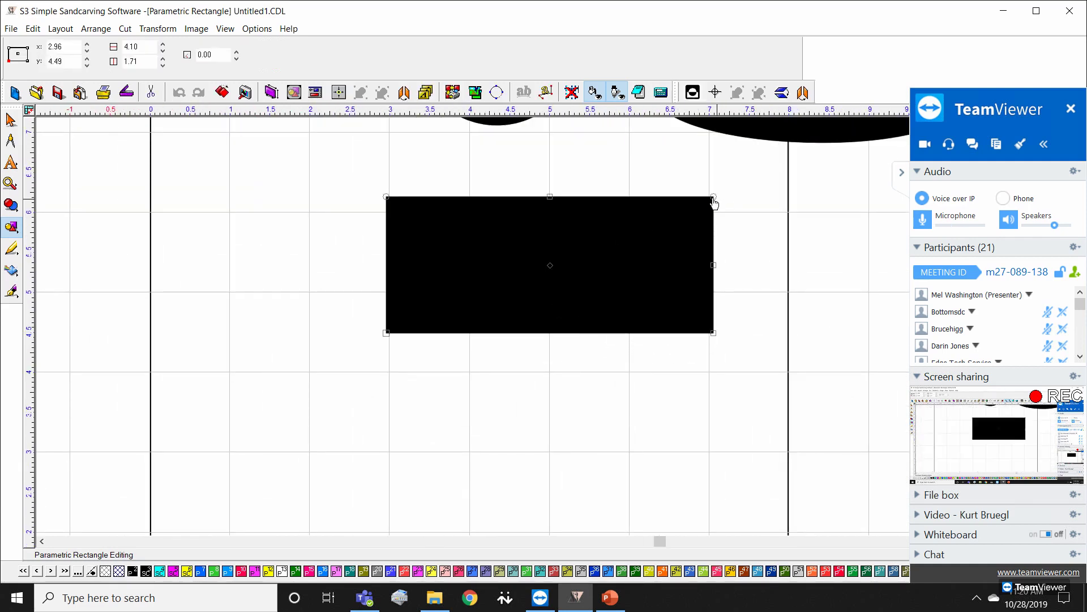
Step: Give the rectangle inward-curved corners and move it under the circles to about x 2.52, y 5.25 in
left_click_drag(714, 201, 736, 219)
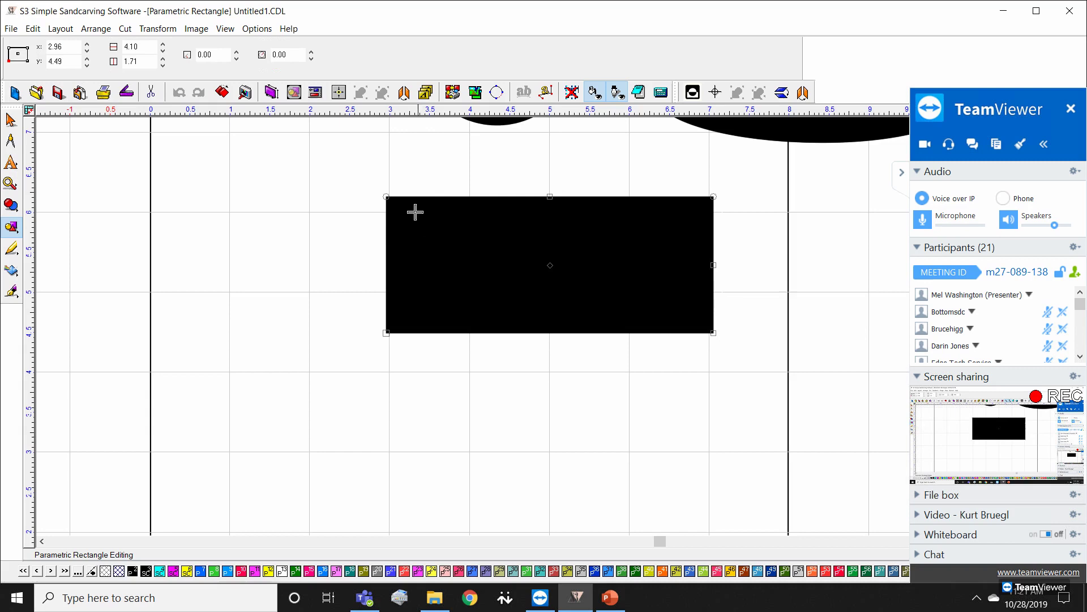
mouse_move(387, 202)
left_mouse_down()
mouse_move(421, 217)
mouse_move(395, 216)
left_mouse_up()
left_click(11, 120)
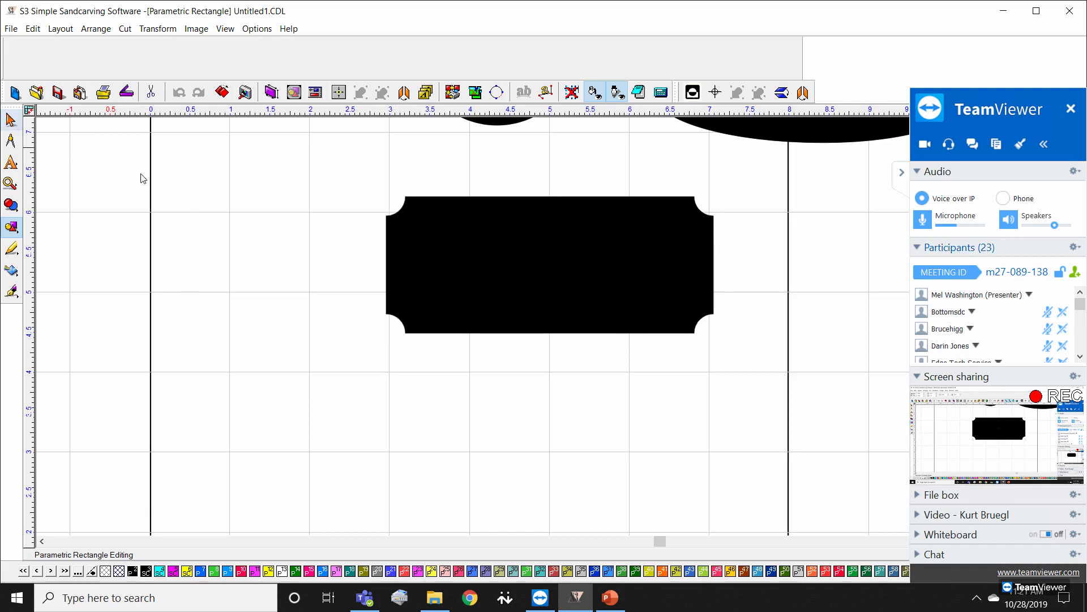
left_click_drag(545, 265, 347, 203)
scroll(351, 208, "down", 1)
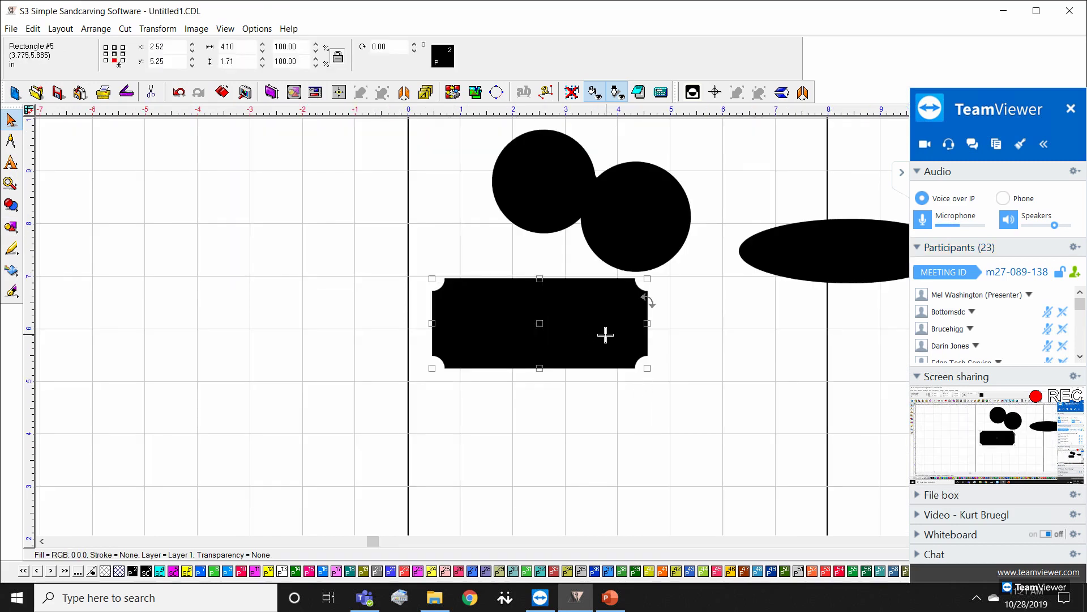
Step: Draw a five-sided polygon of about 1.57 in radius outside the blank's left edge, centred near x -4.04, y 6.24 in
left_click(11, 205)
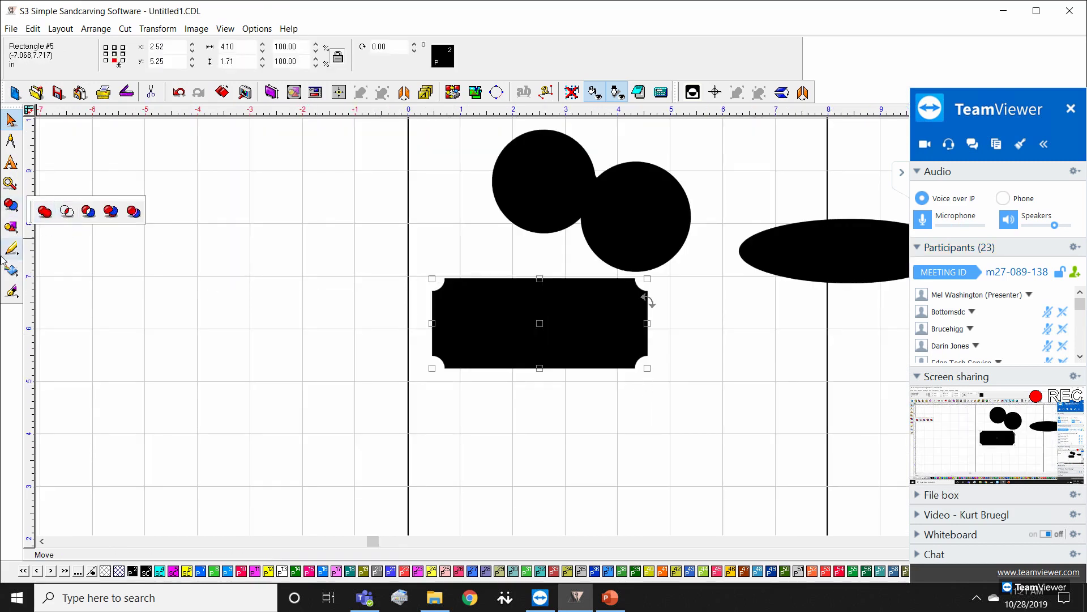
left_click(11, 226)
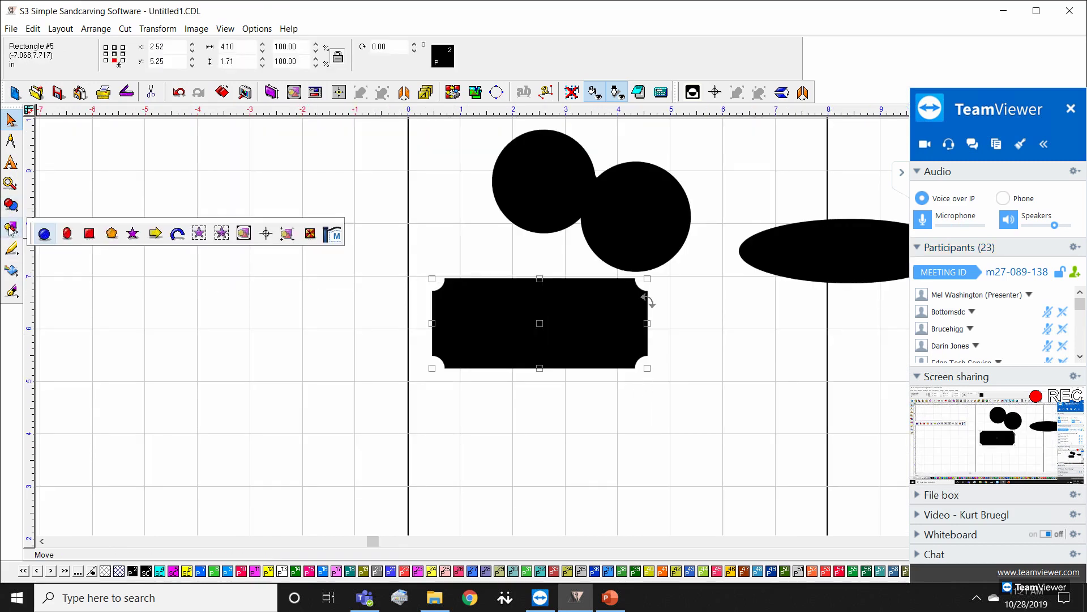
left_click(112, 236)
left_click_drag(148, 262, 249, 388)
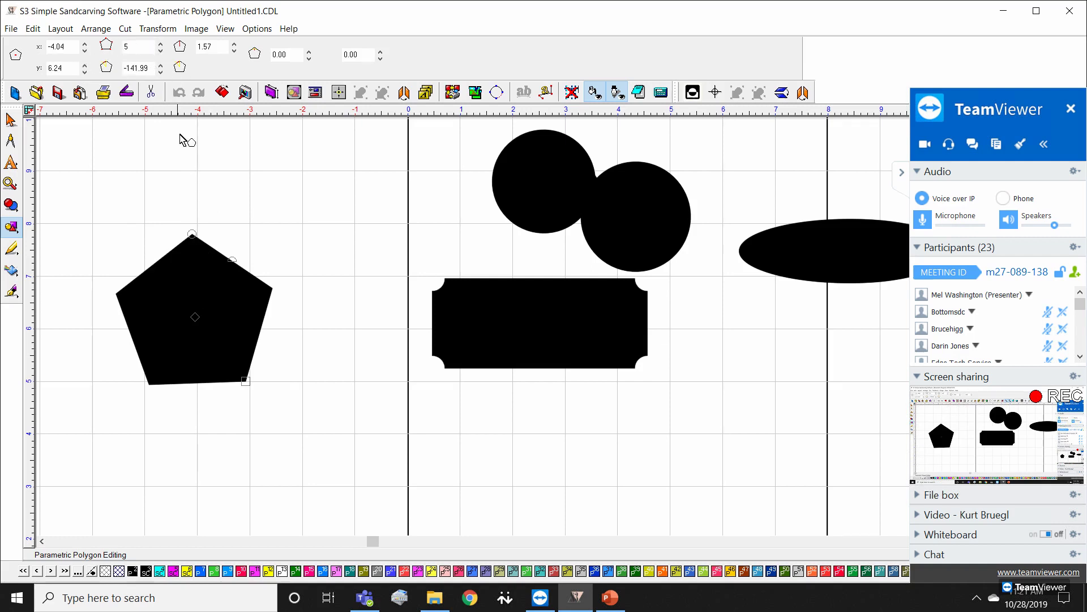
Step: Try the polygon with 6 and 7 sides and return it to 5 sides
left_click(161, 45)
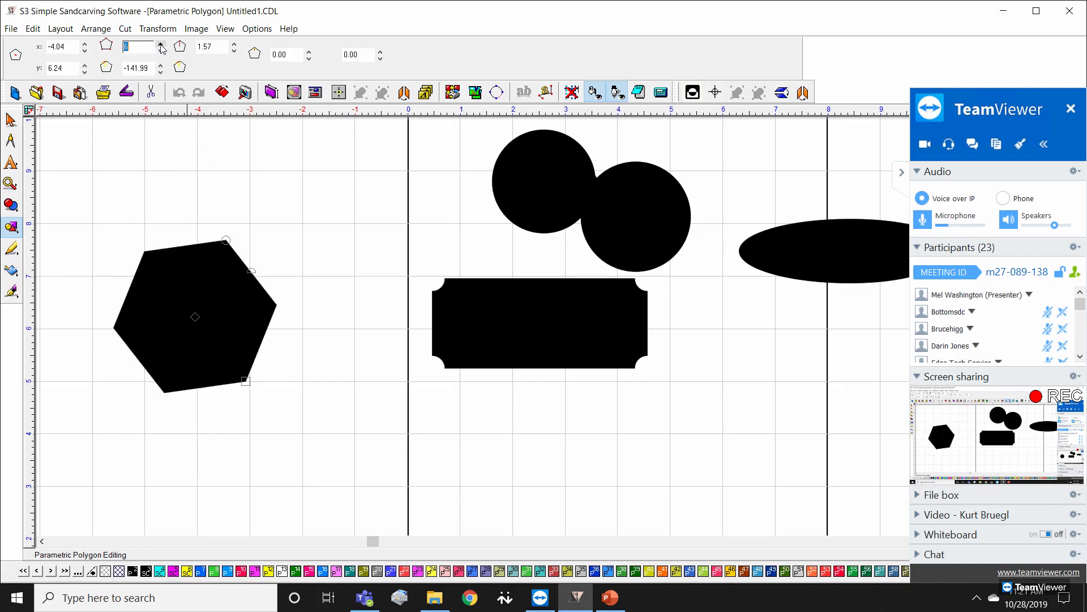
left_click(161, 44)
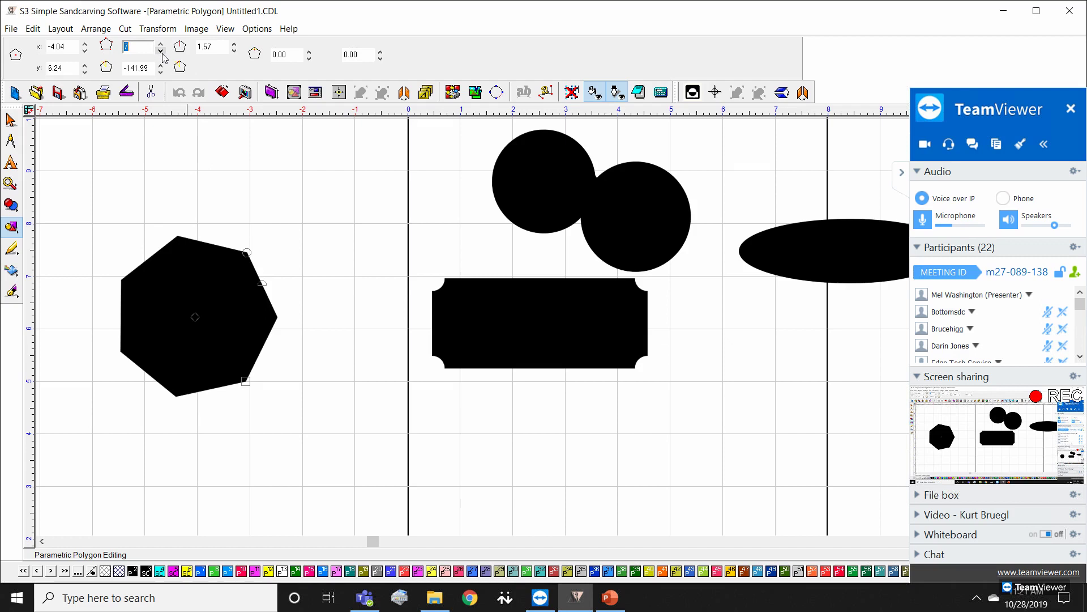
left_click(161, 51)
left_click(161, 52)
left_click(161, 52)
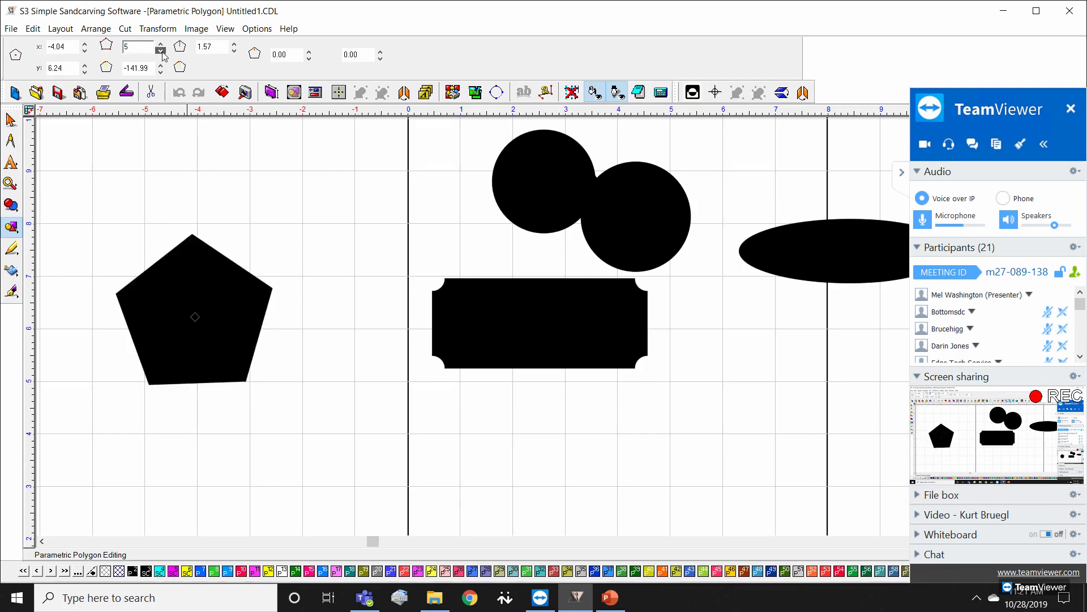
Step: Try the polygon with 4 and 7 sides and settle on 6 sides
left_click(161, 44)
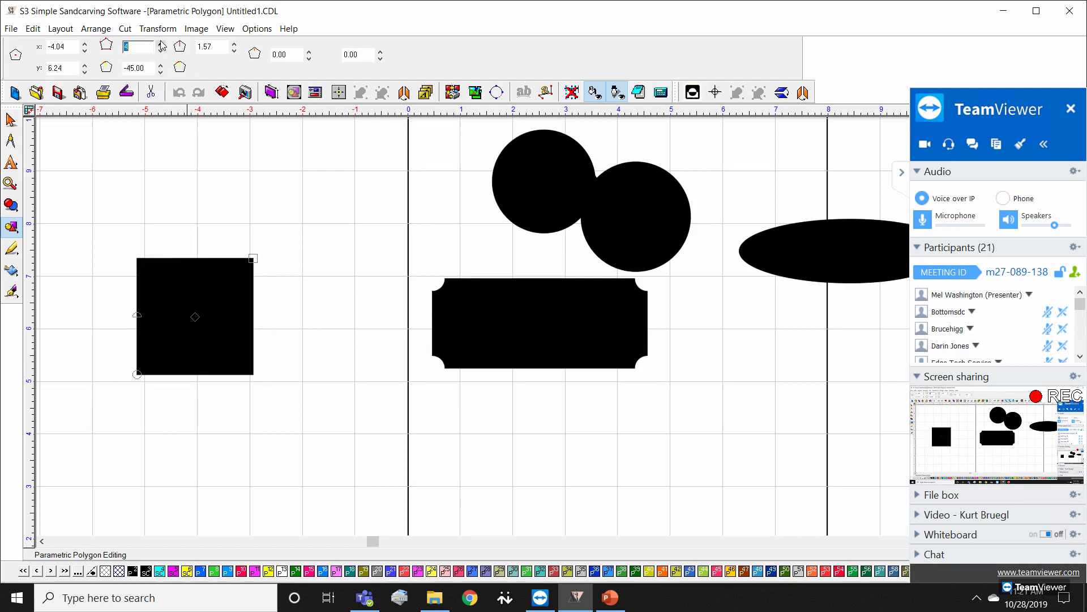
left_click(160, 44)
left_click(161, 44)
left_click(161, 44)
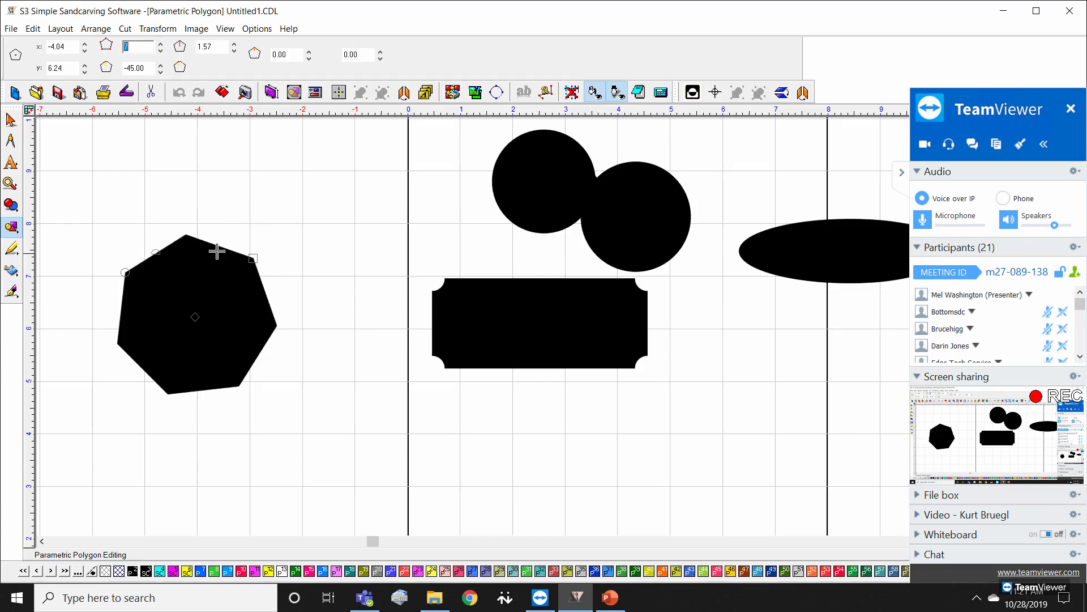
left_click(161, 51)
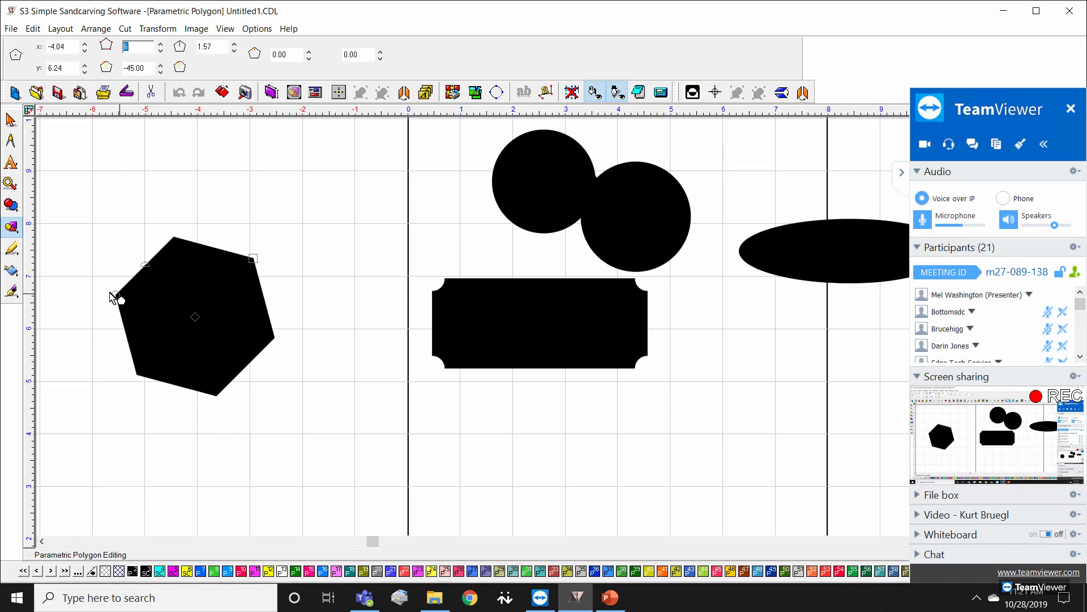
Step: Reshape the hexagon with about 0.21 in corner rounding, sides curved inward to about -0.45, and a radius of about 1.73 in
scroll(146, 323, "up", 1)
scroll(544, 323, "up", 1)
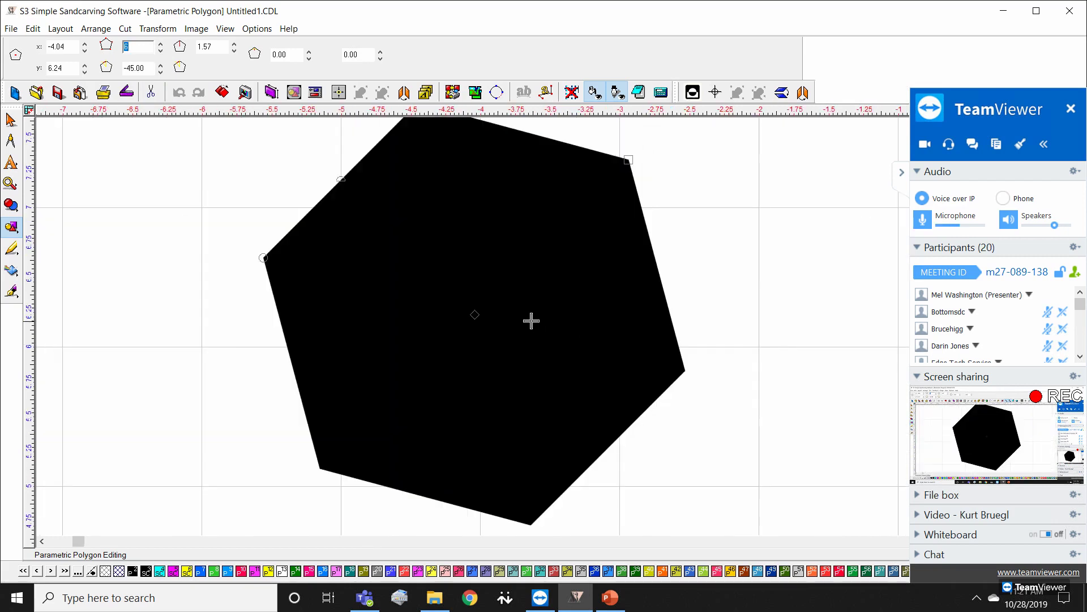
scroll(529, 315, "down", 1)
left_click(373, 292)
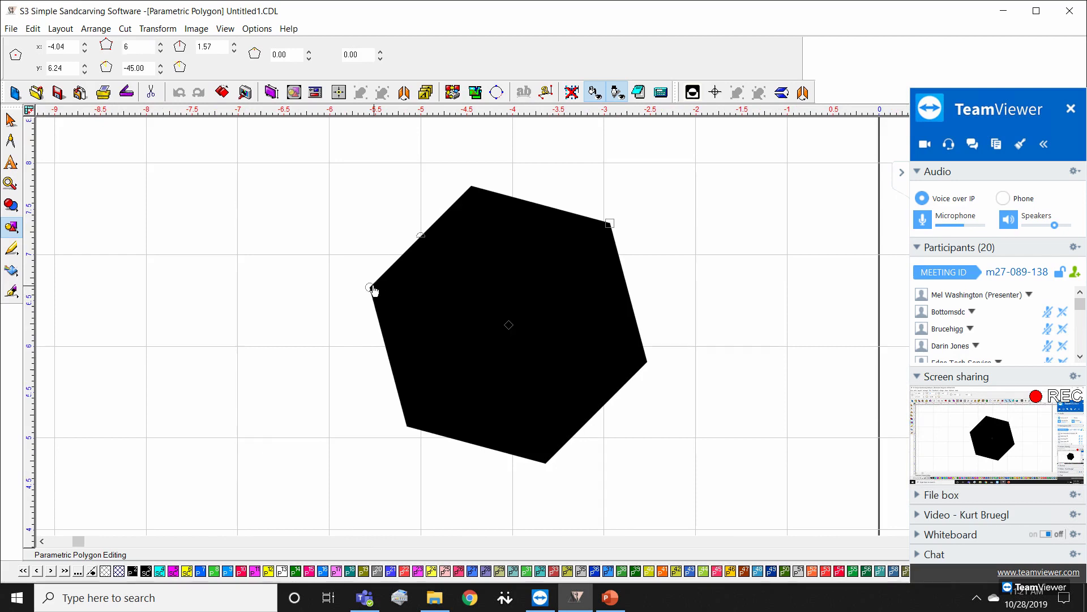
mouse_move(377, 282)
left_mouse_down()
mouse_move(383, 357)
mouse_move(378, 302)
left_mouse_up()
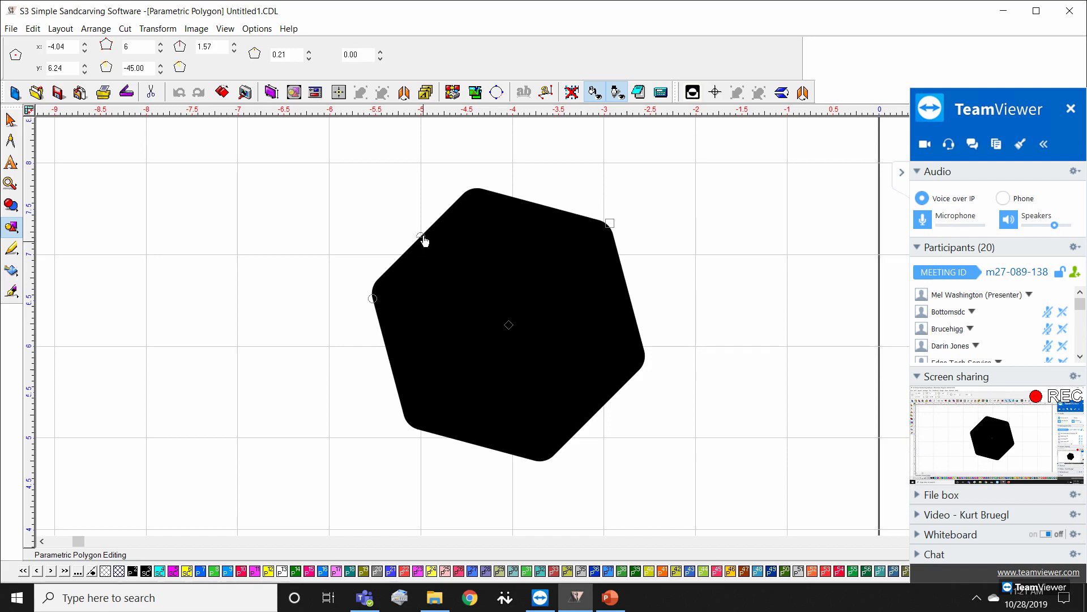
left_click_drag(441, 256, 465, 282)
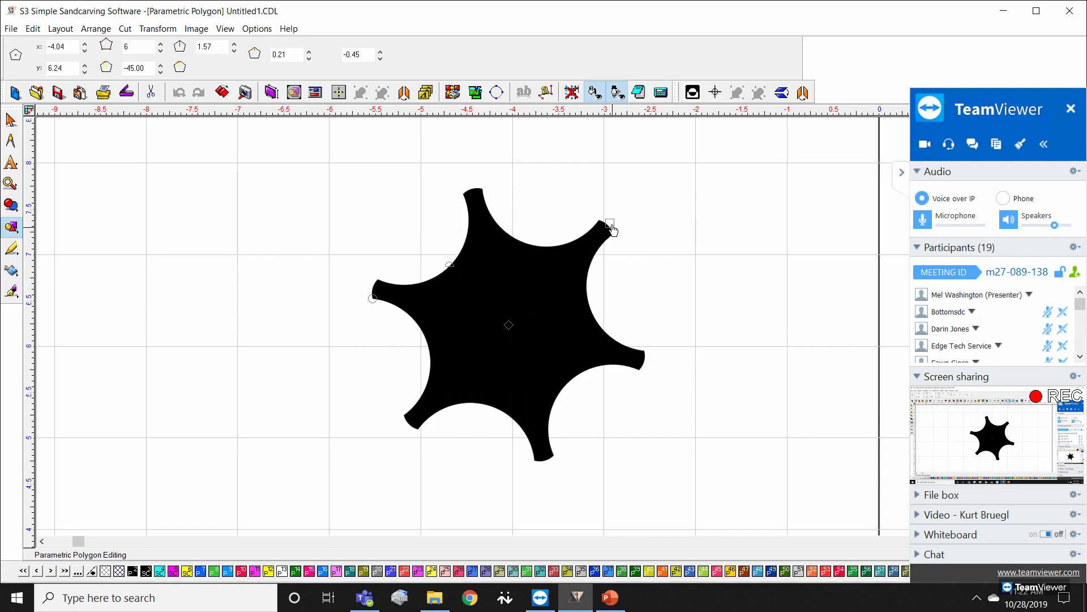
left_click_drag(611, 224, 621, 214)
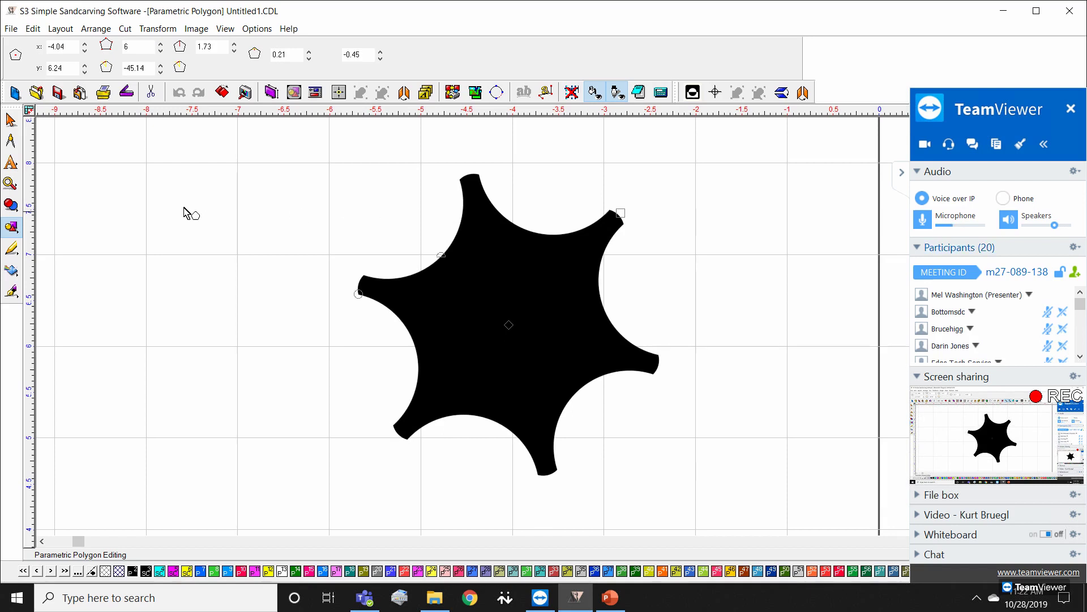
Step: Move the reshaped polygon closer to the blank's left edge, with its bottom centre near x -1.89, y 6.49 in
left_click(10, 119)
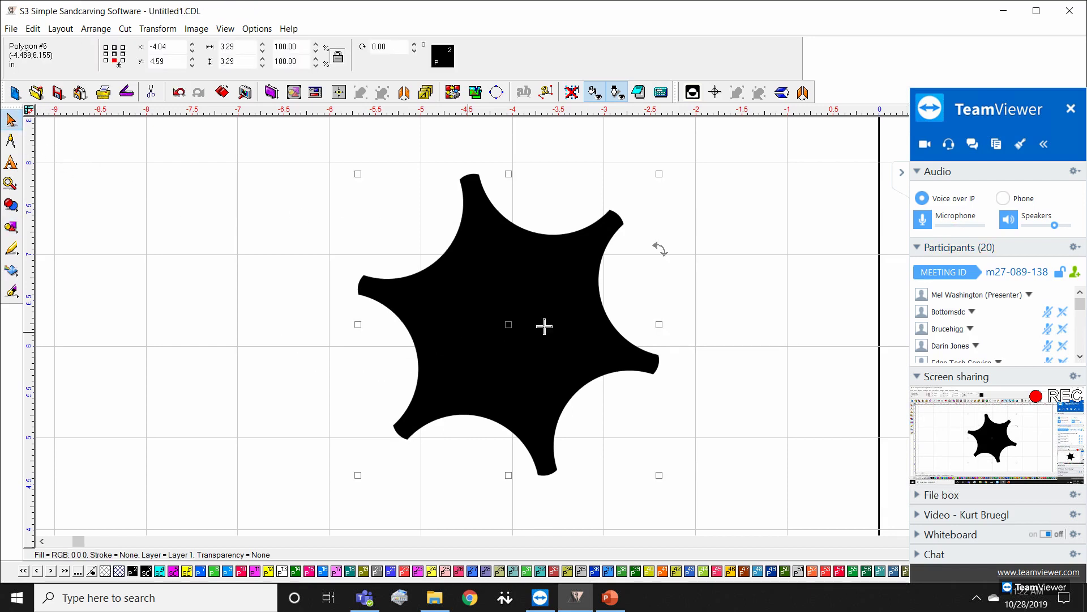
scroll(544, 323, "down", 3)
left_click_drag(569, 317, 655, 241)
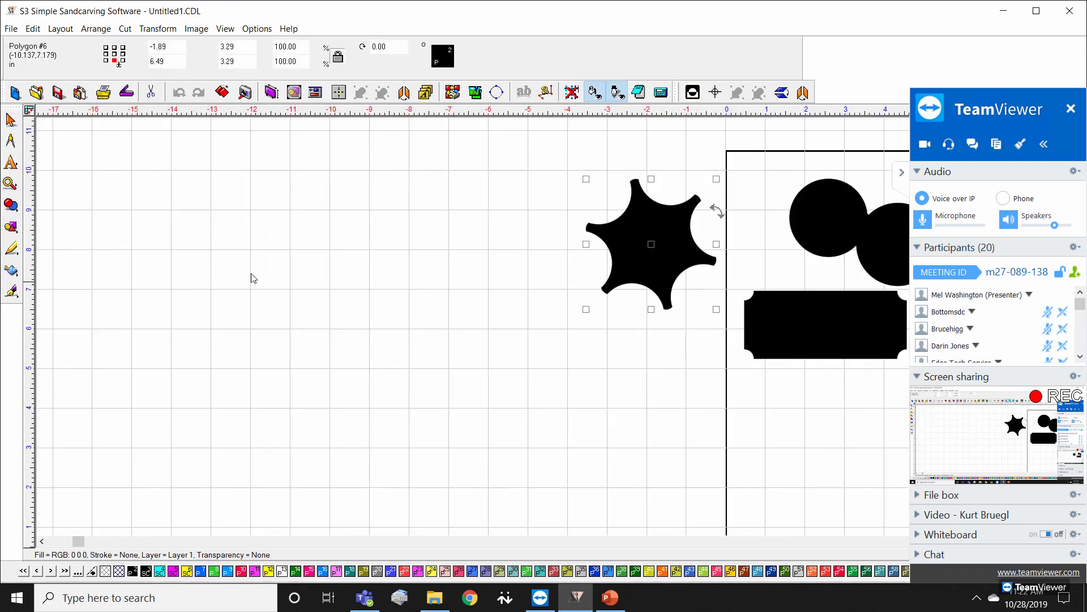
Step: Draw a five-pointed star with about 2.29 in outer and 0.89 in inner radius, centred near x -6.39, y 3.24 in
left_click(13, 227)
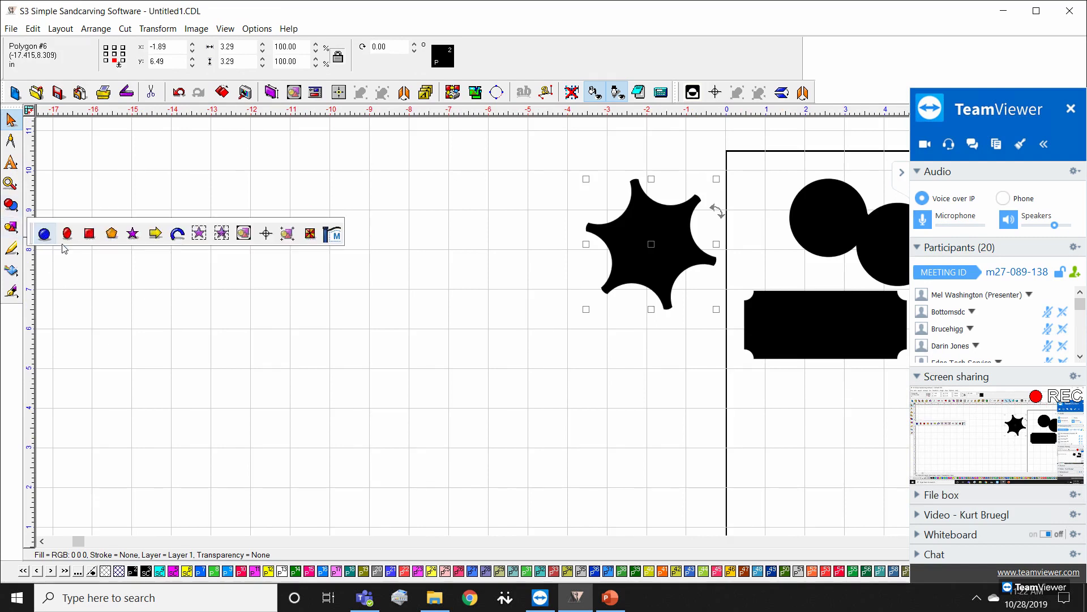
left_click(132, 233)
left_click_drag(506, 453, 533, 507)
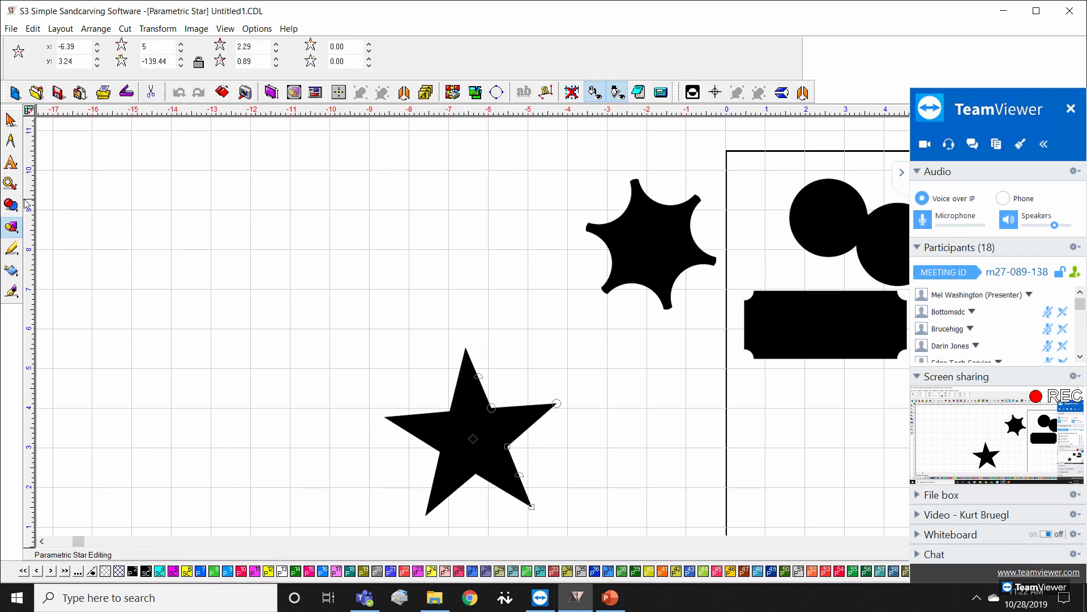
Step: Try the star with 8 and 6 points and return it to 5 points
left_click(11, 226)
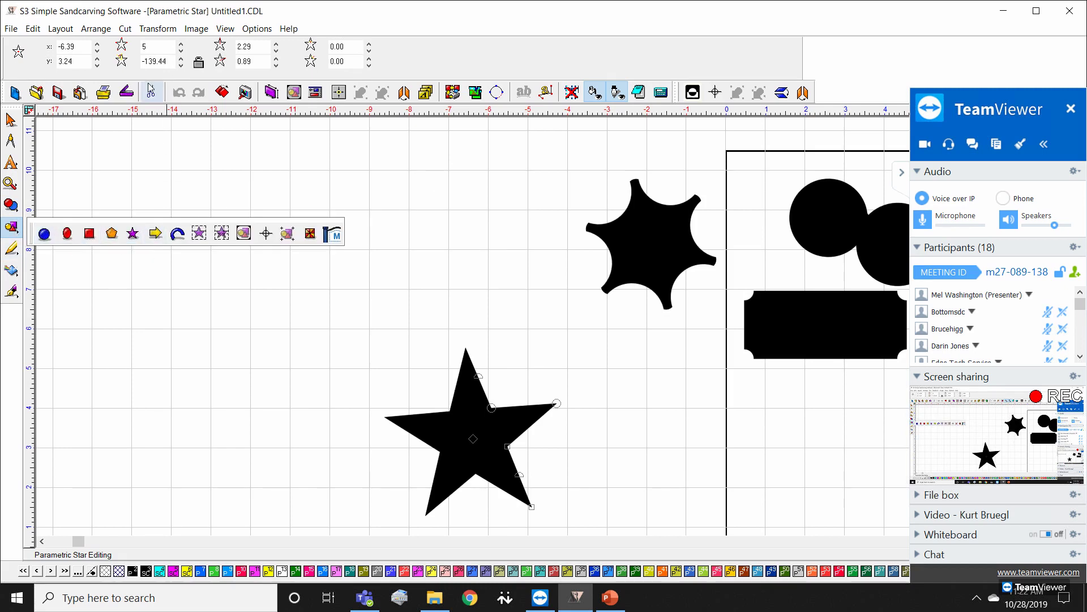
left_click(181, 44)
left_click(181, 44)
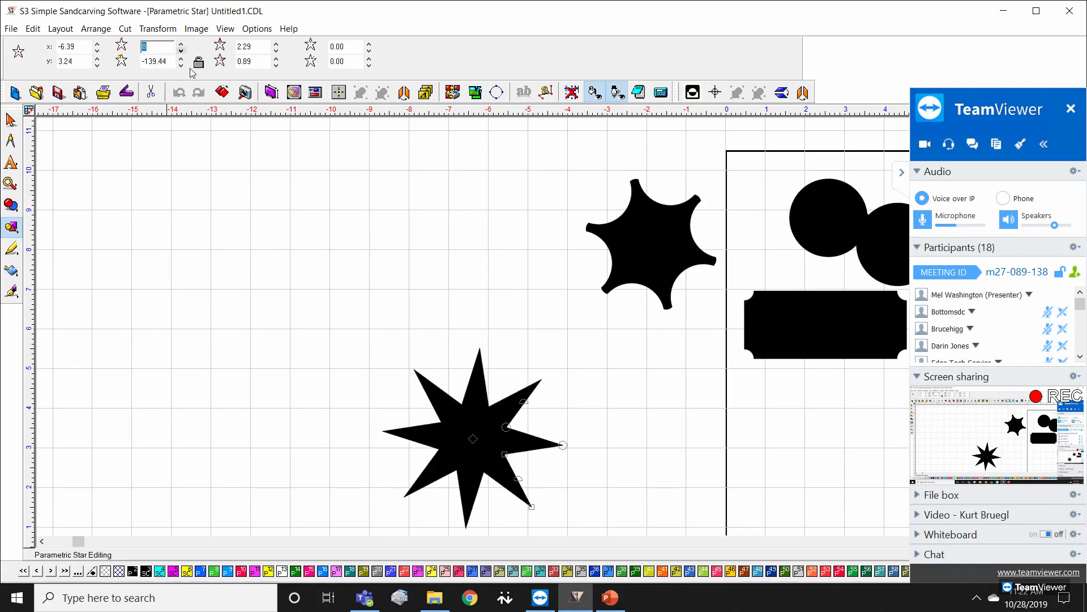
left_click(180, 51)
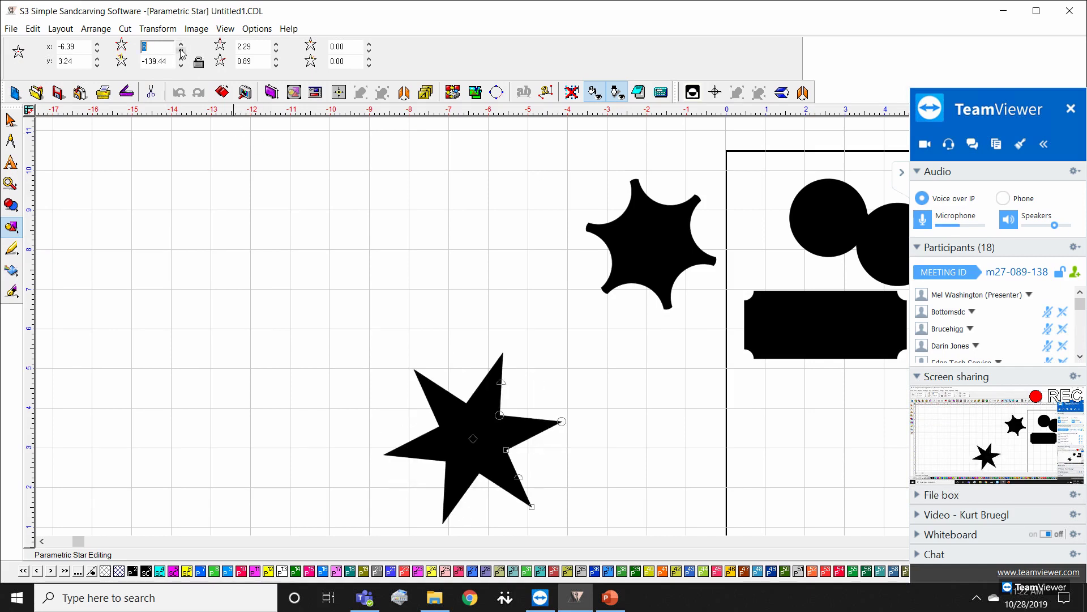
left_click(181, 51)
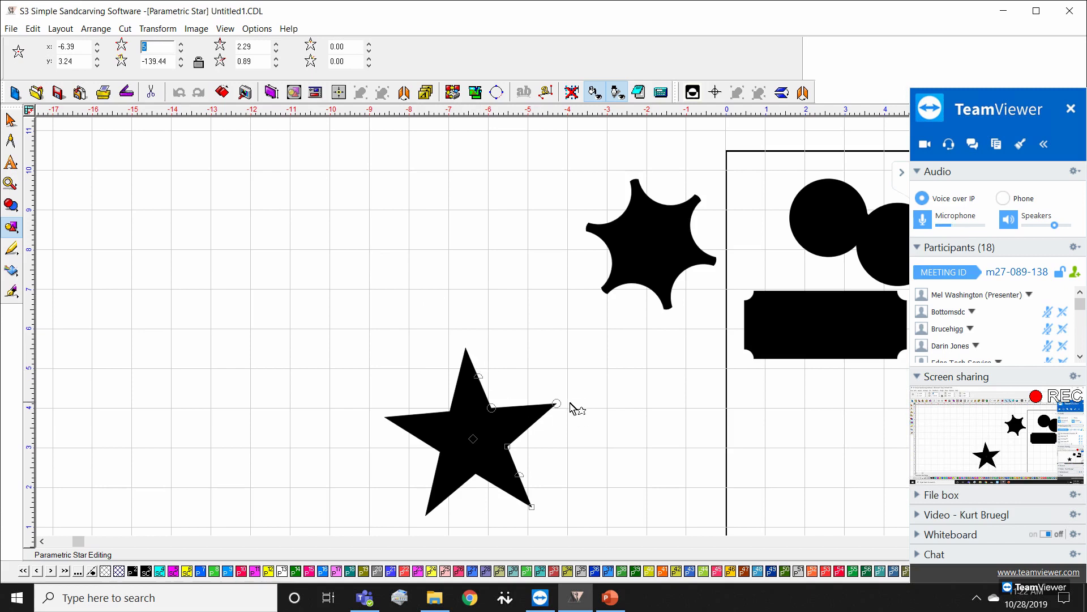
Step: Round the star's tips by about 0.07 in and bulge both sides of its arms outward into a five-petal flower
left_click_drag(556, 405, 550, 411)
left_click_drag(481, 383, 500, 381)
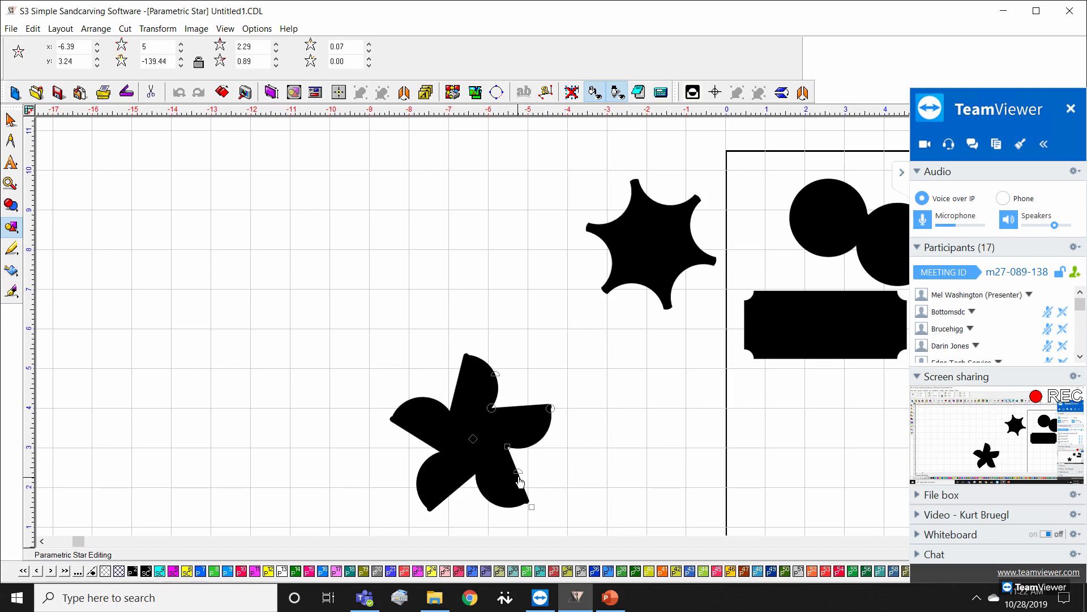
left_click_drag(520, 473, 536, 467)
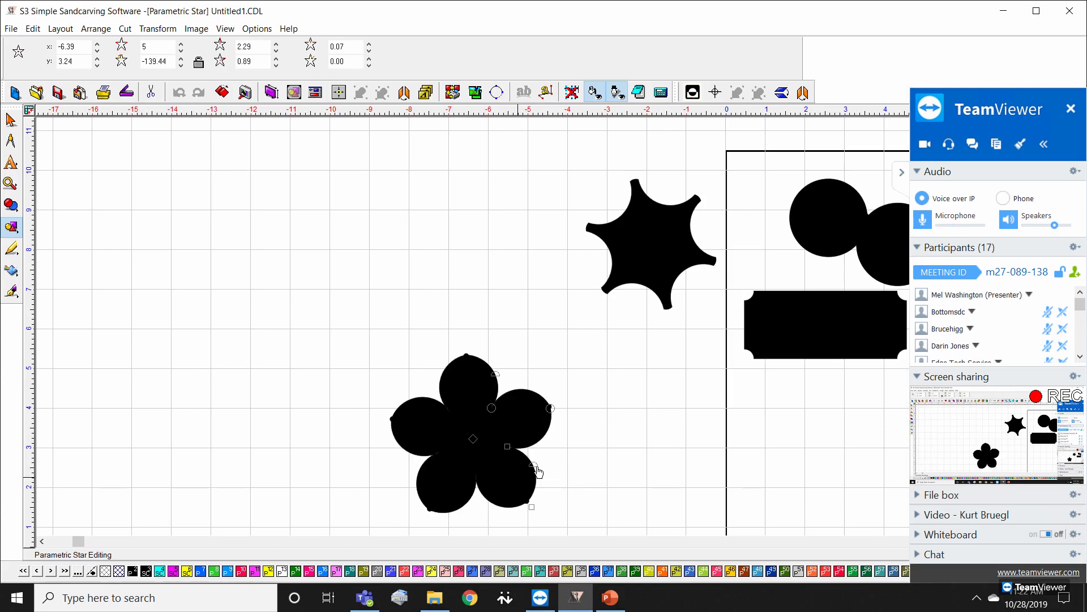
Step: Move the flower shape below the reshaped polygon, with its bottom centre near x -3.35, y 2.25 in
left_click(612, 460)
left_click(522, 475)
scroll(521, 476, "up", 1)
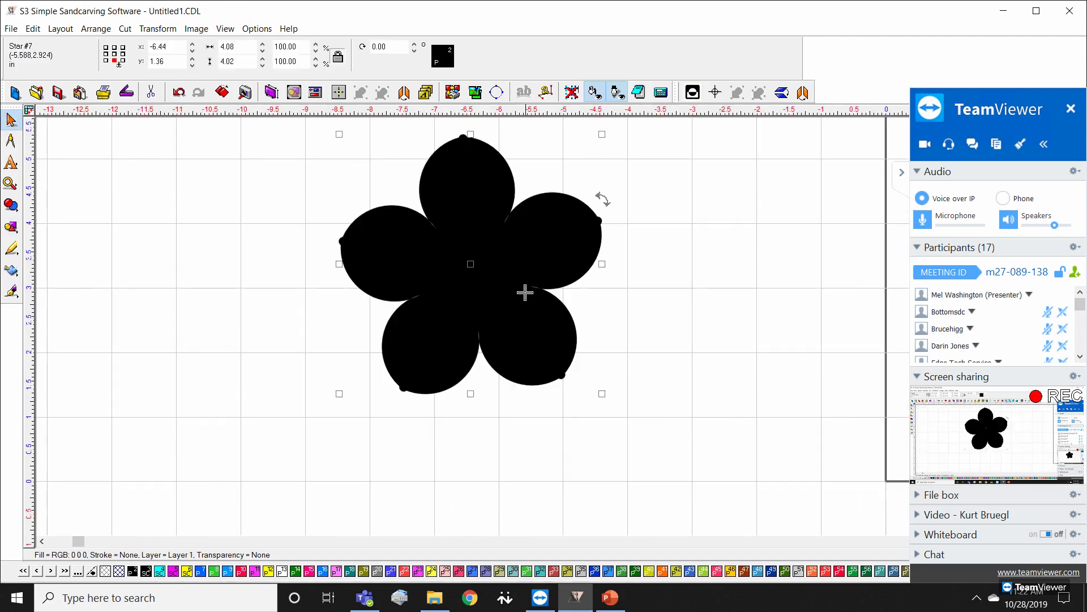
scroll(514, 272, "down", 1)
scroll(545, 326, "up", 1)
scroll(537, 325, "down", 1)
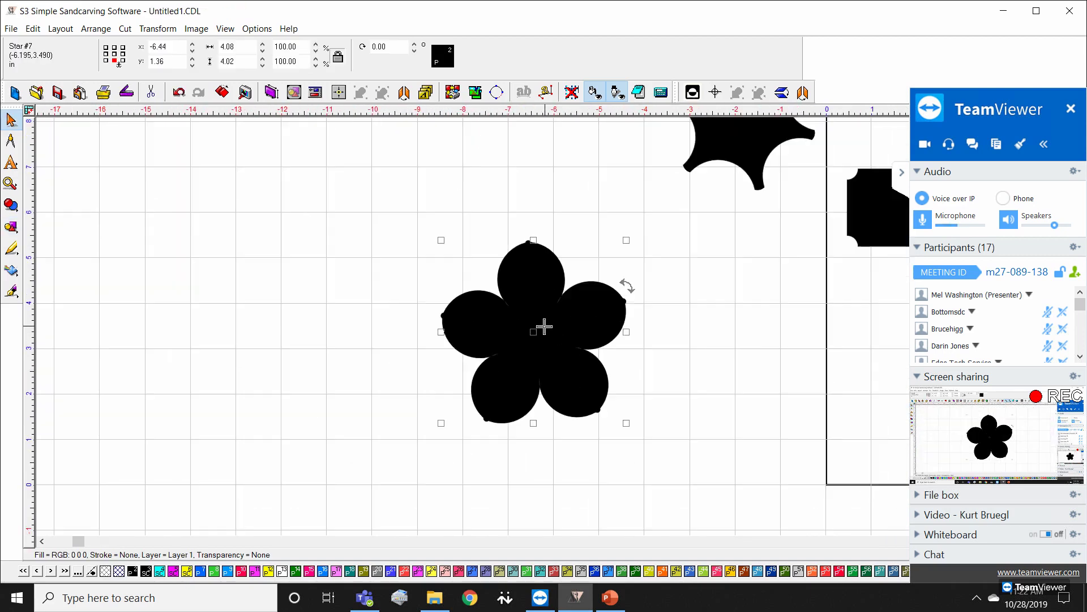
left_click_drag(533, 334, 674, 291)
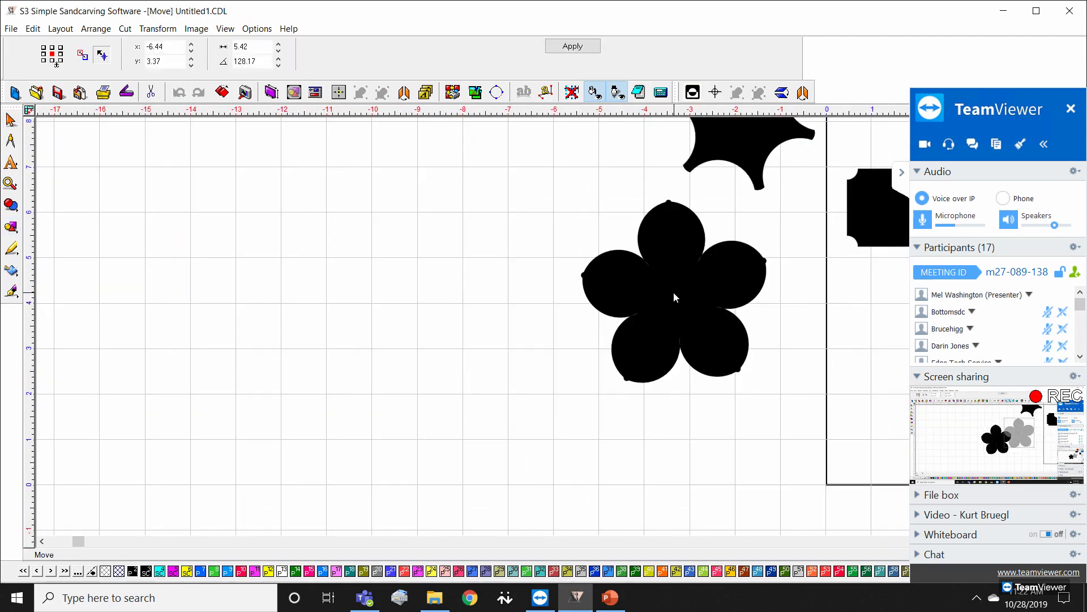
Step: Draw an arrow about 5.48 in long outside the blank, starting near x -14.63, y 6.11 in
left_click(11, 228)
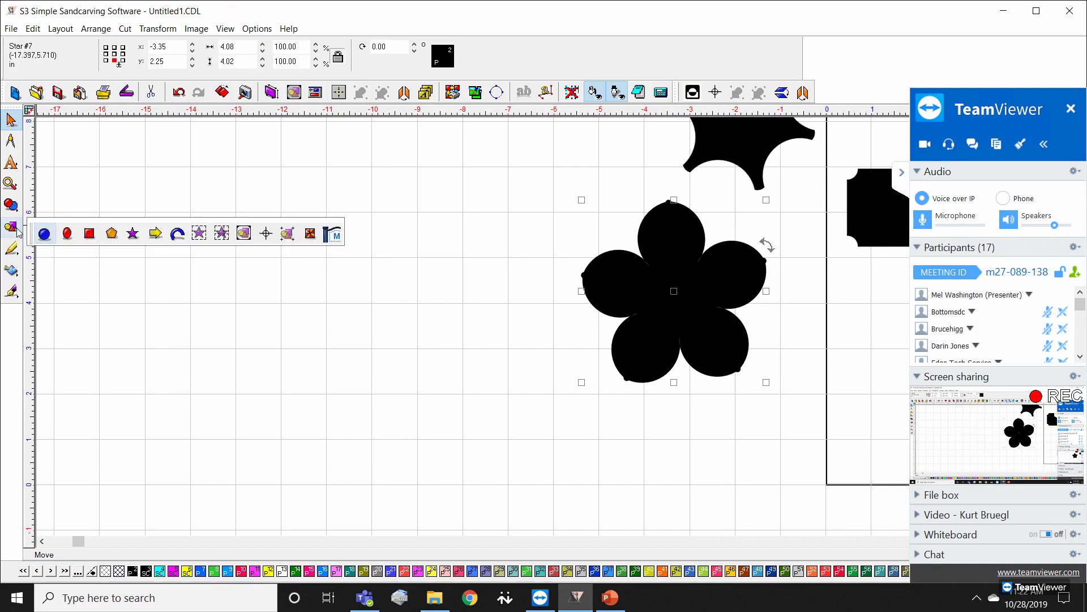
left_click(156, 237)
left_click_drag(163, 208, 406, 265)
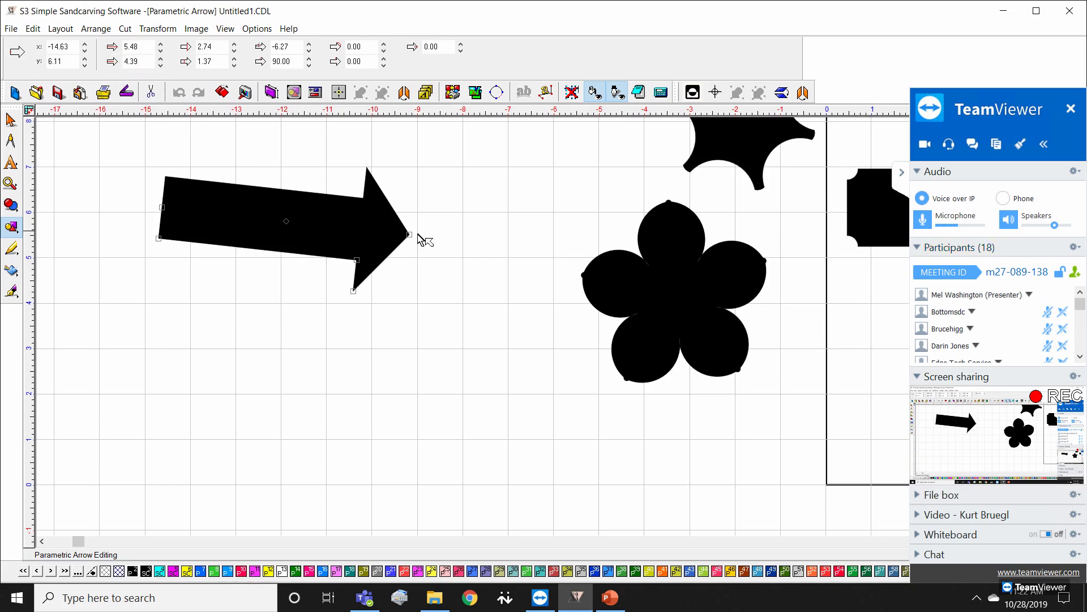
Step: Level the arrow at 0 degrees and reshape it to about 3.18 in long, 2.21 in head width and 0.93 in shaft width
left_click_drag(411, 238, 359, 213)
left_click_drag(164, 245, 176, 235)
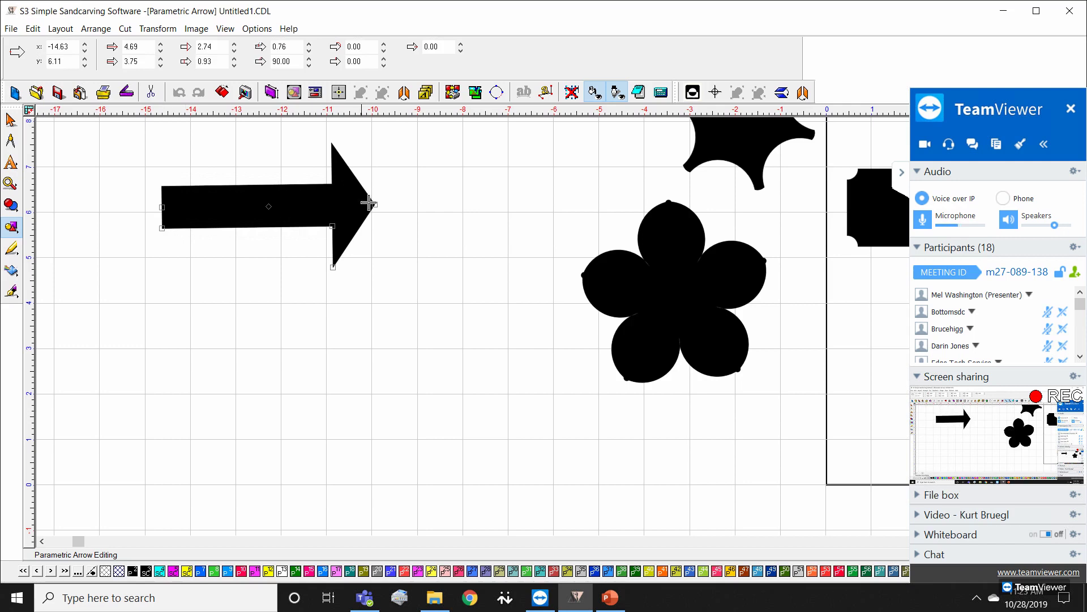
left_click_drag(379, 211, 319, 211)
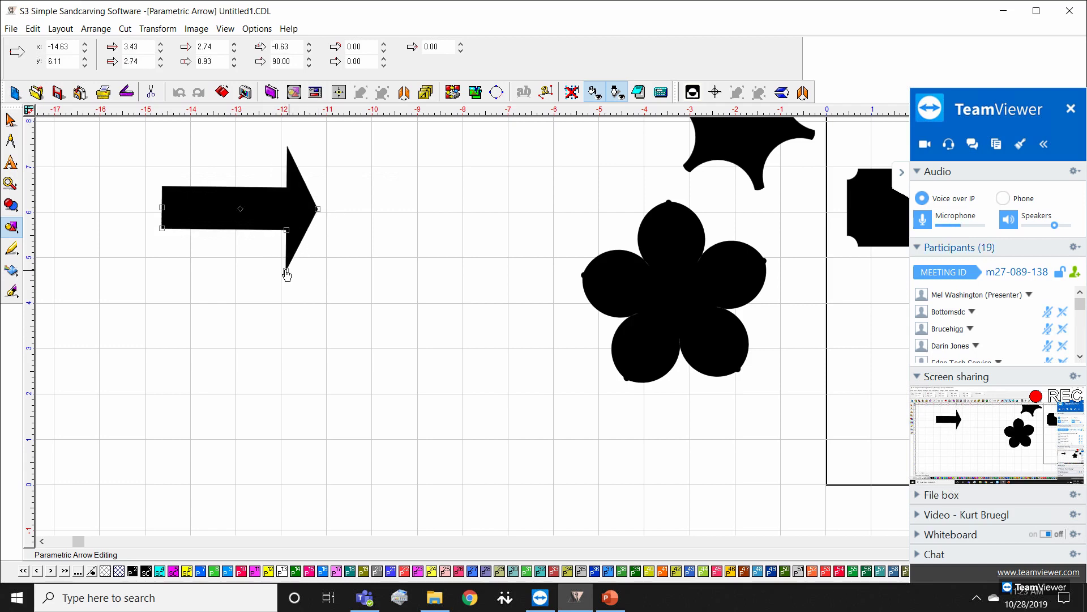
left_click_drag(289, 272, 287, 260)
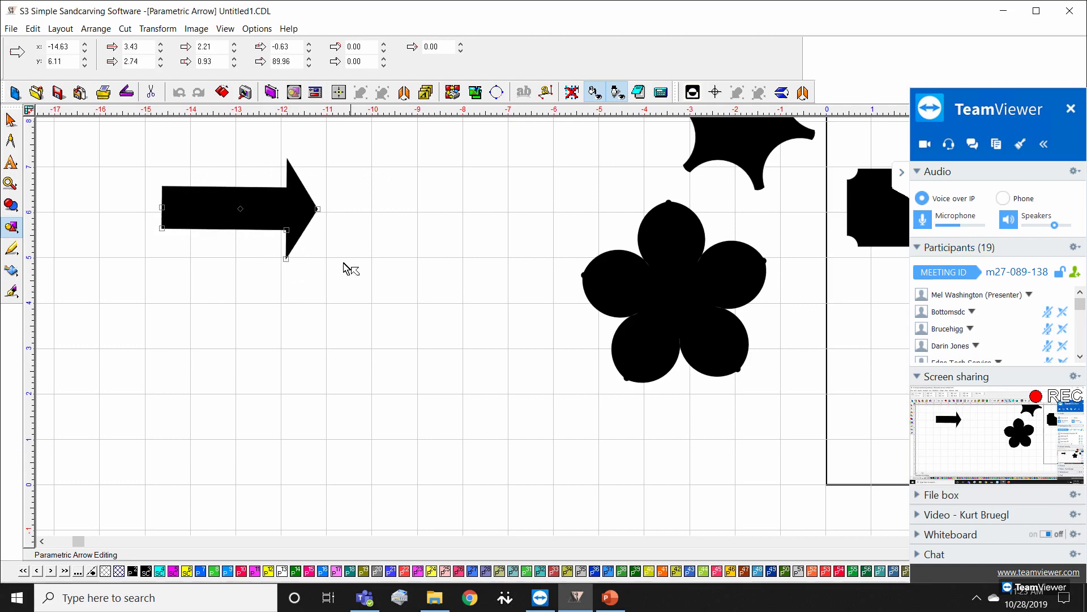
left_click_drag(162, 208, 174, 209)
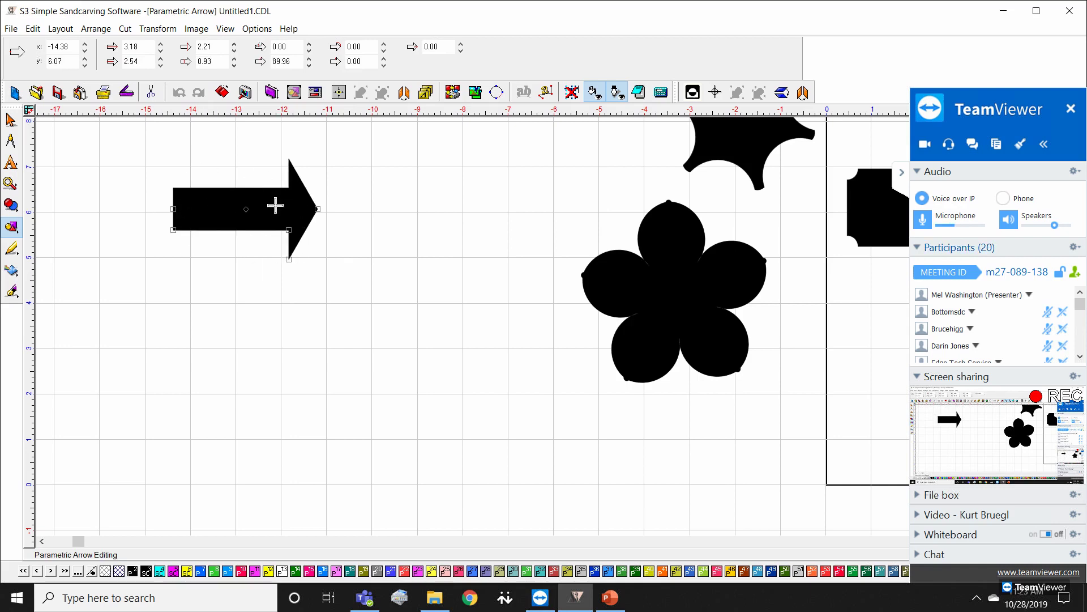
Step: Draw several extra arrows over and below the first arrow
mouse_move(246, 209)
left_mouse_down()
mouse_move(403, 213)
mouse_move(425, 262)
mouse_move(541, 239)
left_mouse_up()
left_click_drag(288, 321, 391, 375)
left_click_drag(461, 374, 540, 425)
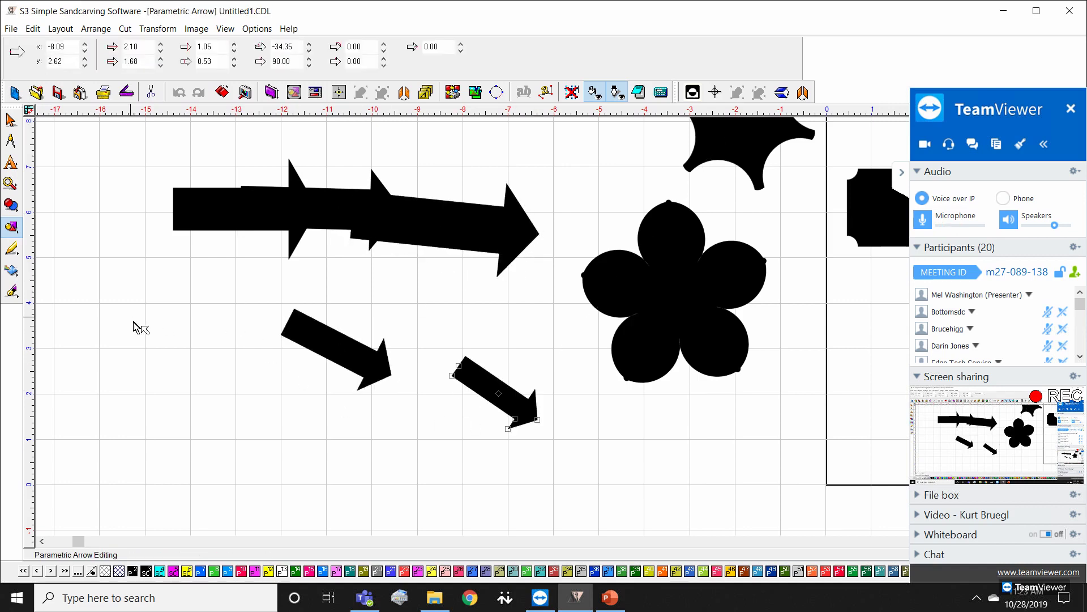
left_click_drag(136, 322, 204, 385)
key("Escape")
left_click_drag(283, 397, 399, 472)
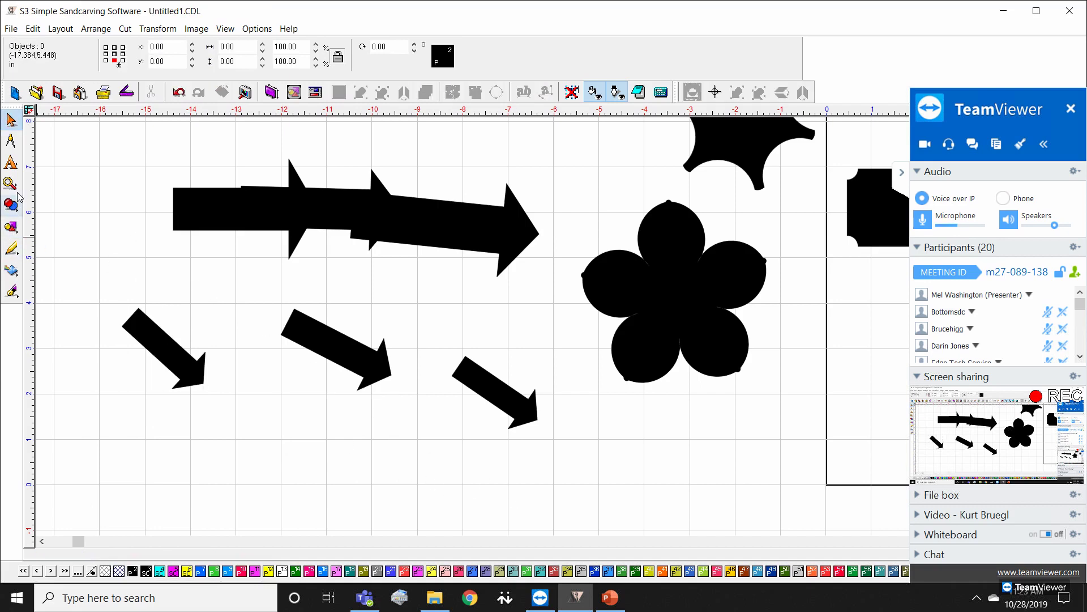
Step: Undo the extra arrows drawn around the first arrow
left_click(13, 251)
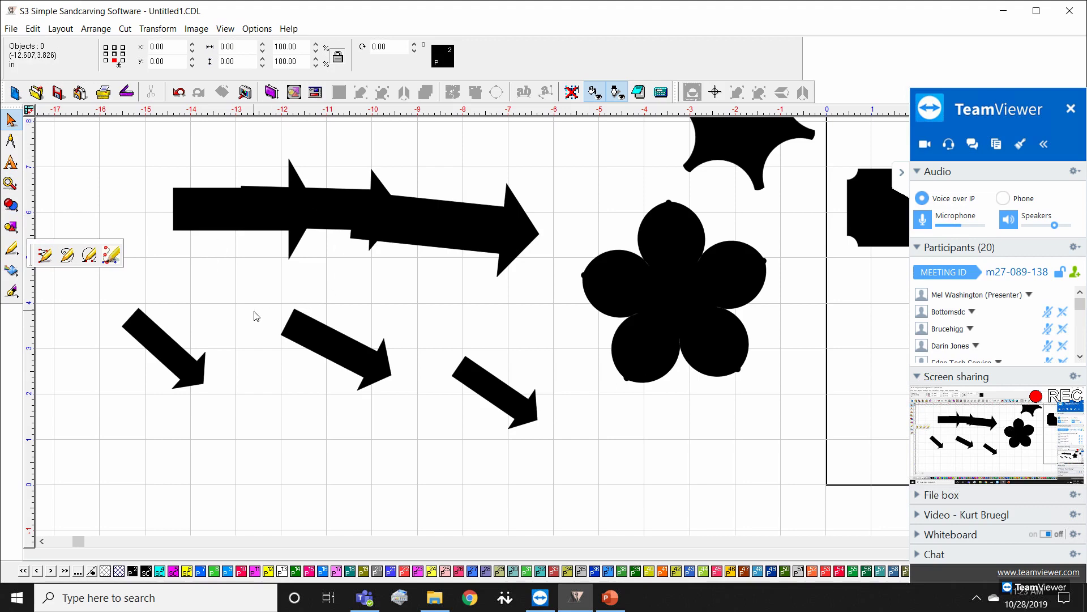
key("ctrl+z")
key("ctrl+z")
key("ctrl+z")
key("ctrl+z")
key("ctrl+z")
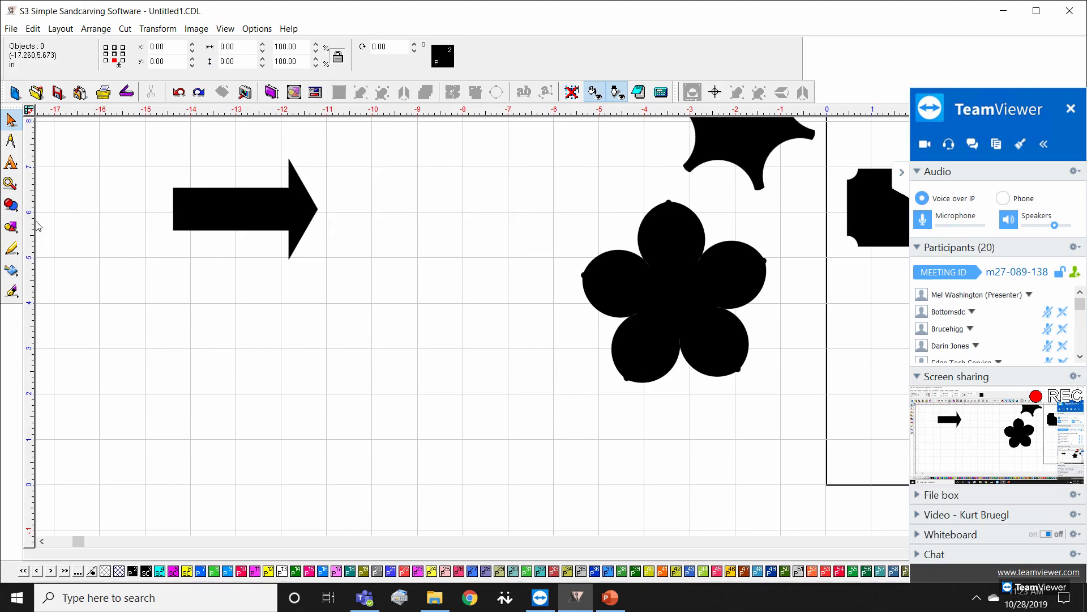
Step: Draw a 230-degree fan of about 3.32 in outer radius below the arrow and thicken its band to about 1.49 in
left_click(15, 209)
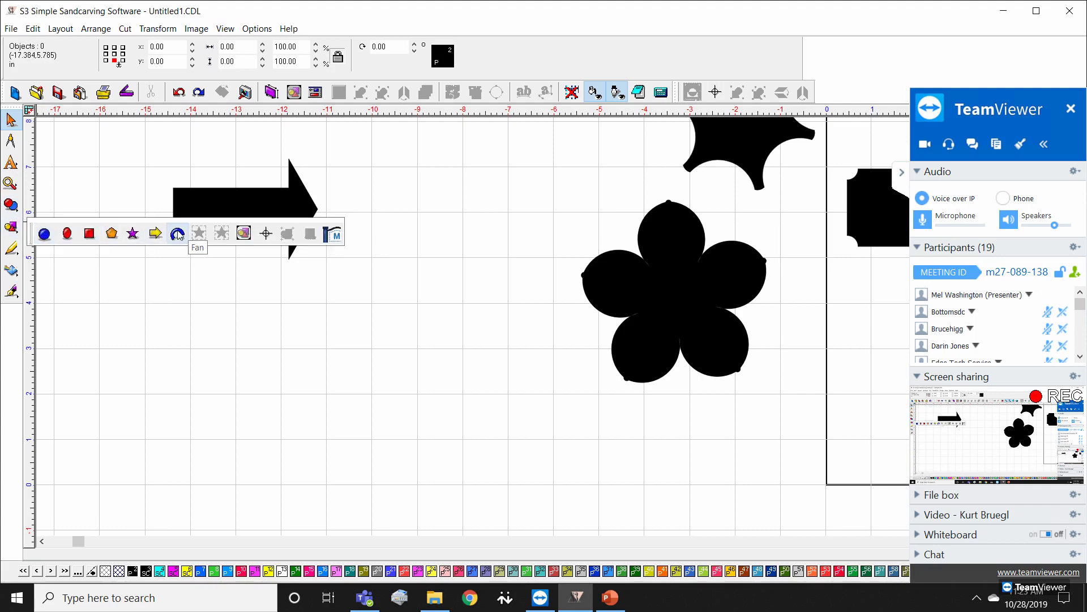
left_click(179, 233)
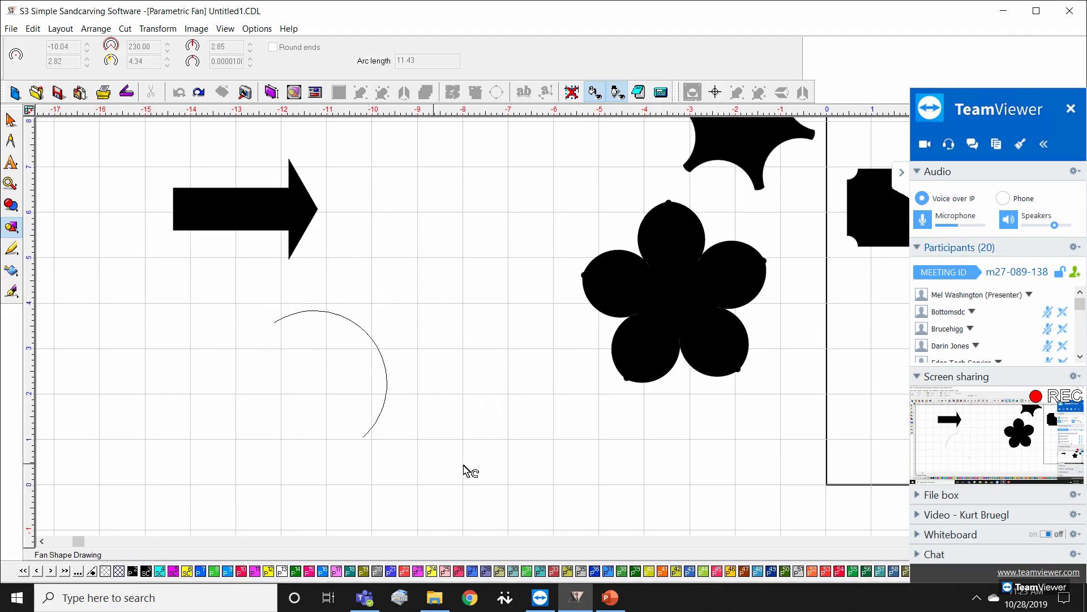
left_click(509, 474)
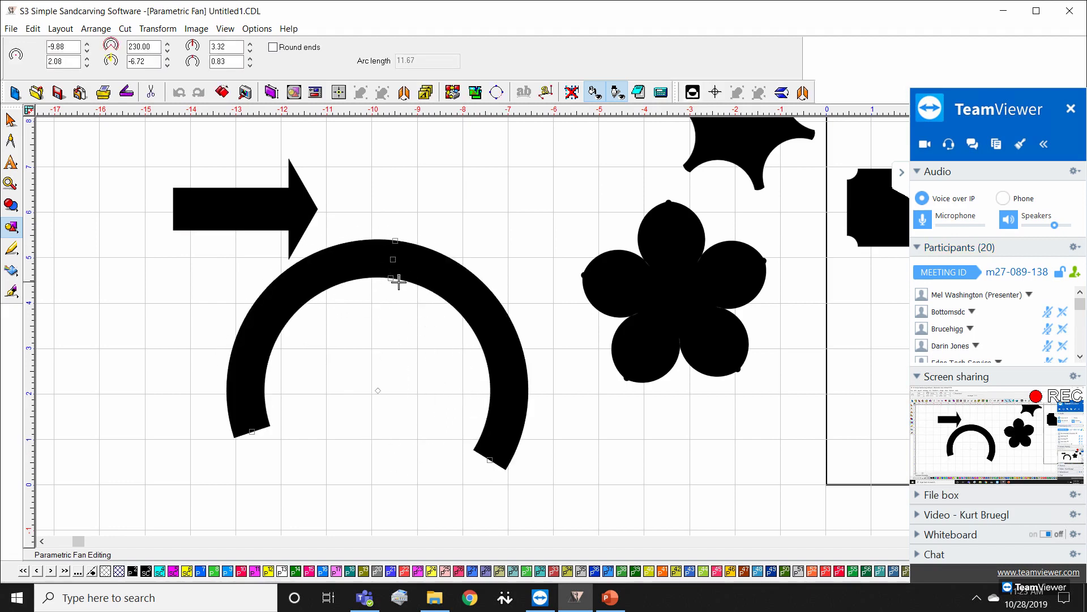
left_click_drag(393, 283, 389, 310)
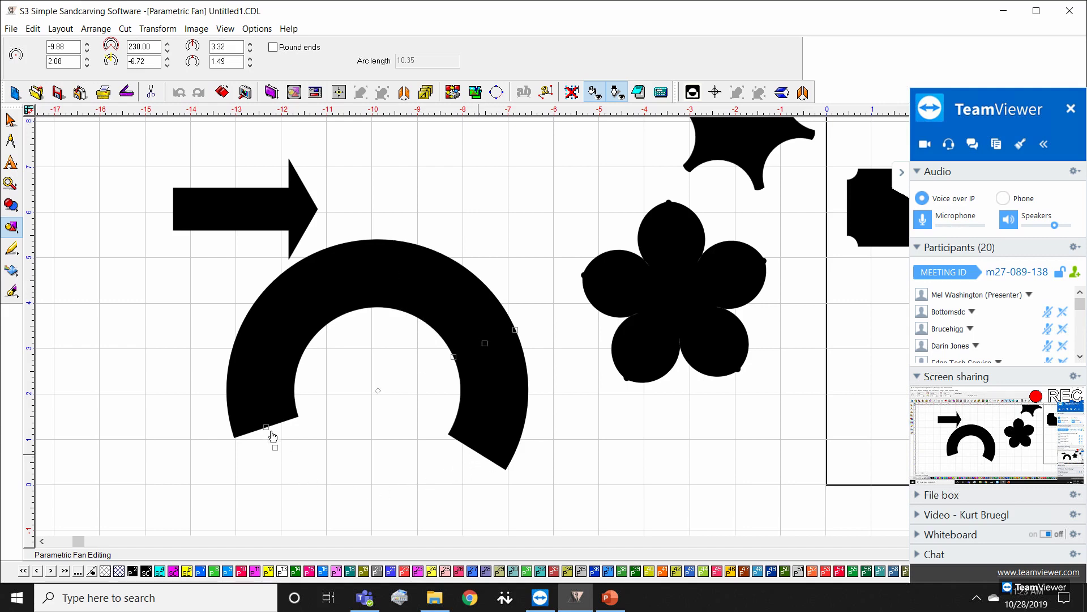
Step: Extend the fan to a full 360-degree ring and thin its band to about 0.38 in
left_click_drag(260, 426, 260, 425)
scroll(595, 284, "down", 1)
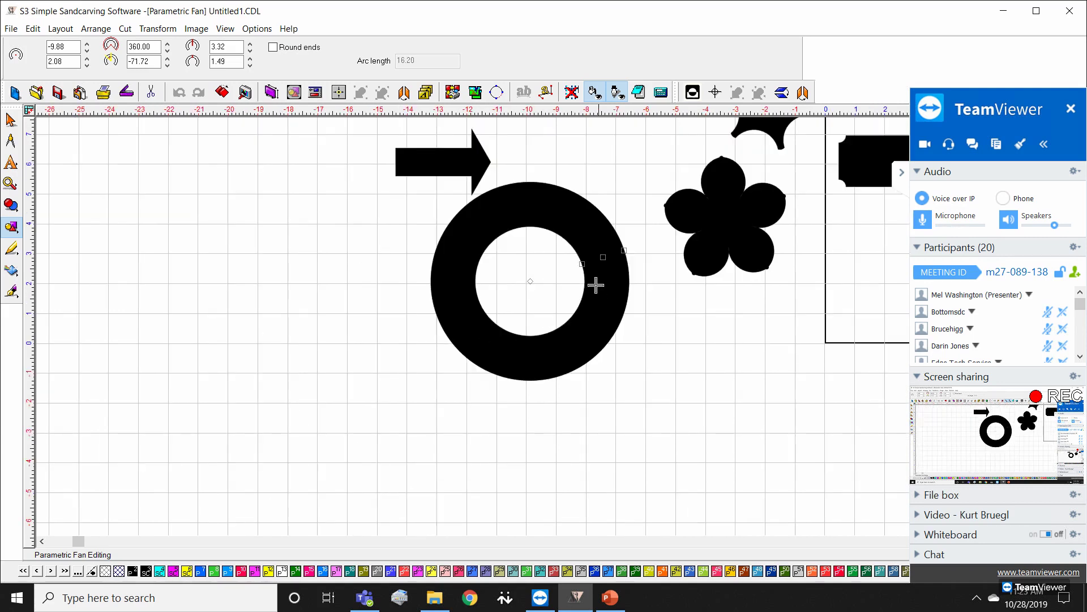
left_click_drag(599, 262, 614, 256)
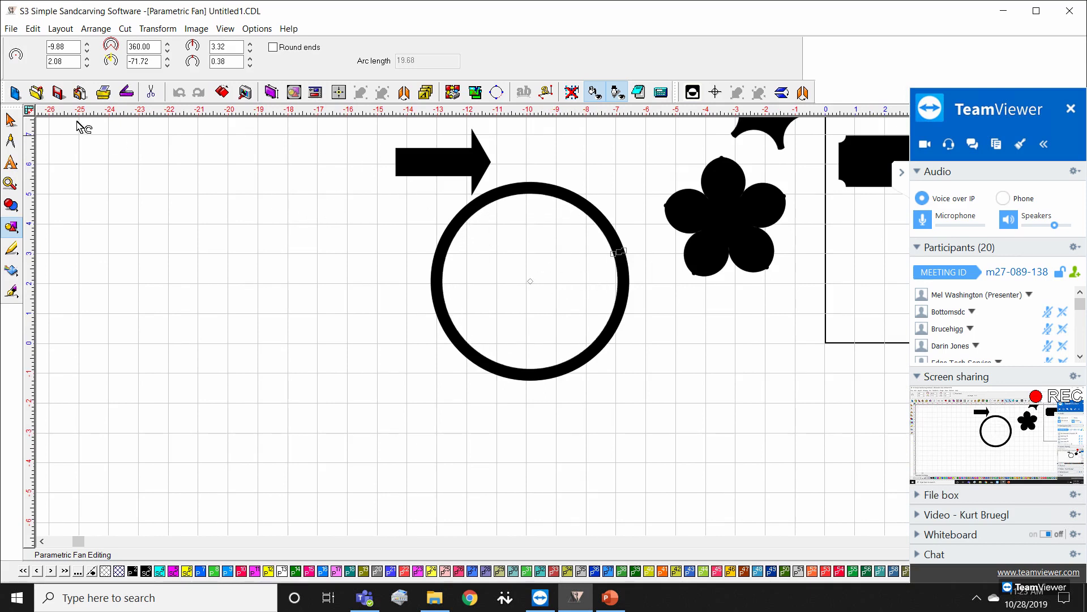
left_click(11, 119)
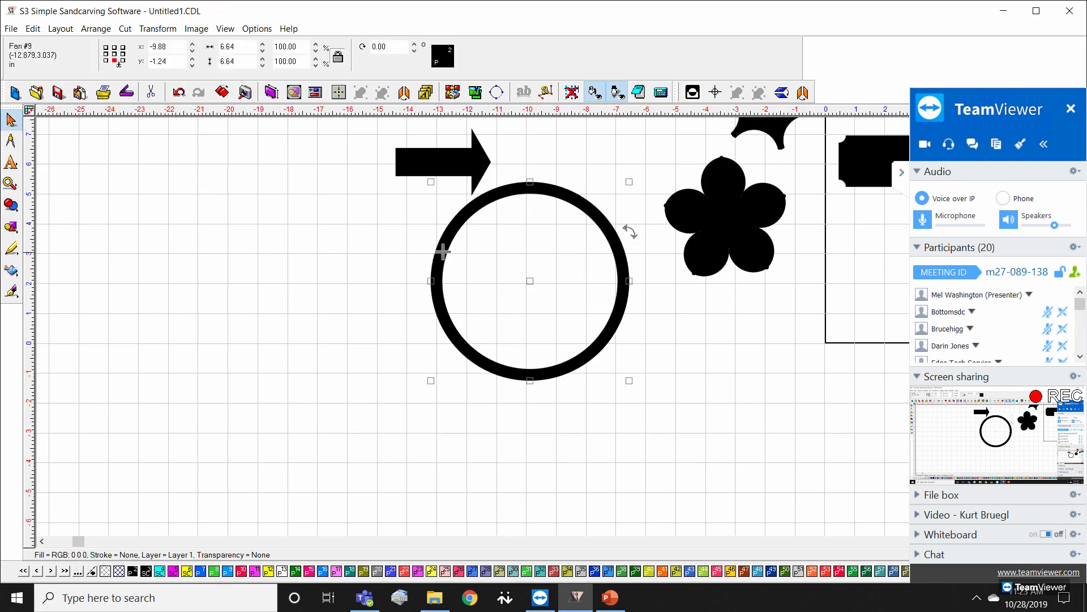
Step: Draw a closed four-sided polygon from straight segments, about 12.32 by 7.82 in, and move it up beside the arrow
scroll(697, 300, "down", 2)
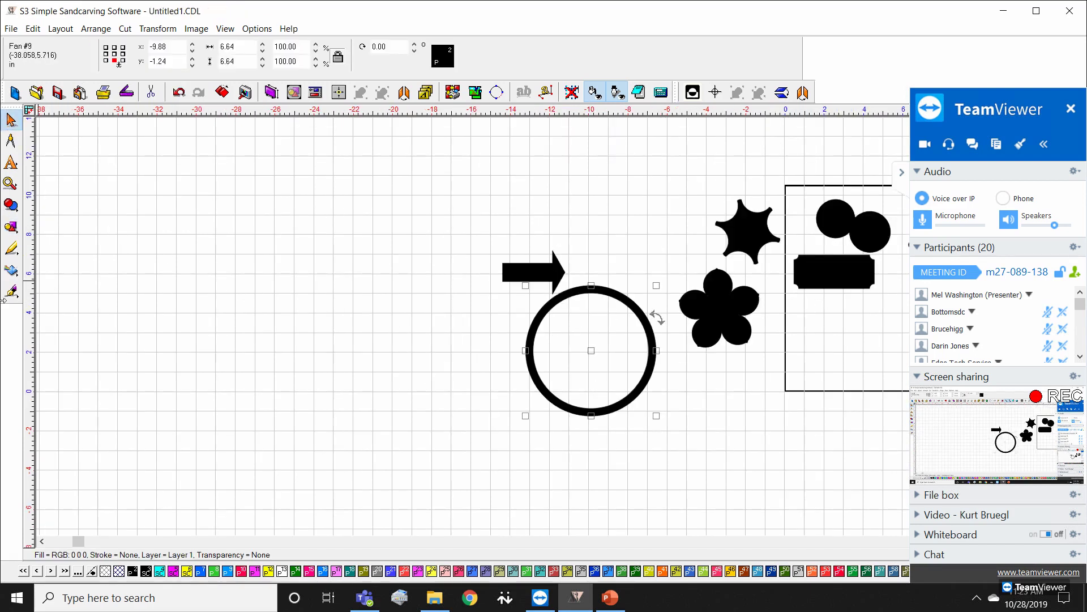
left_click(12, 250)
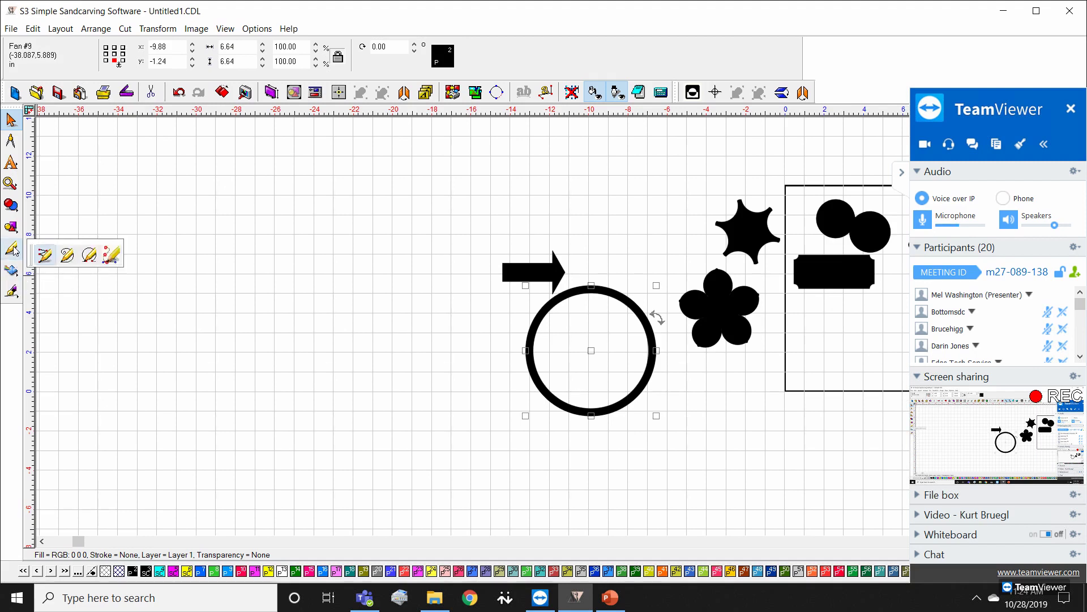
left_click(50, 257)
left_click(116, 300)
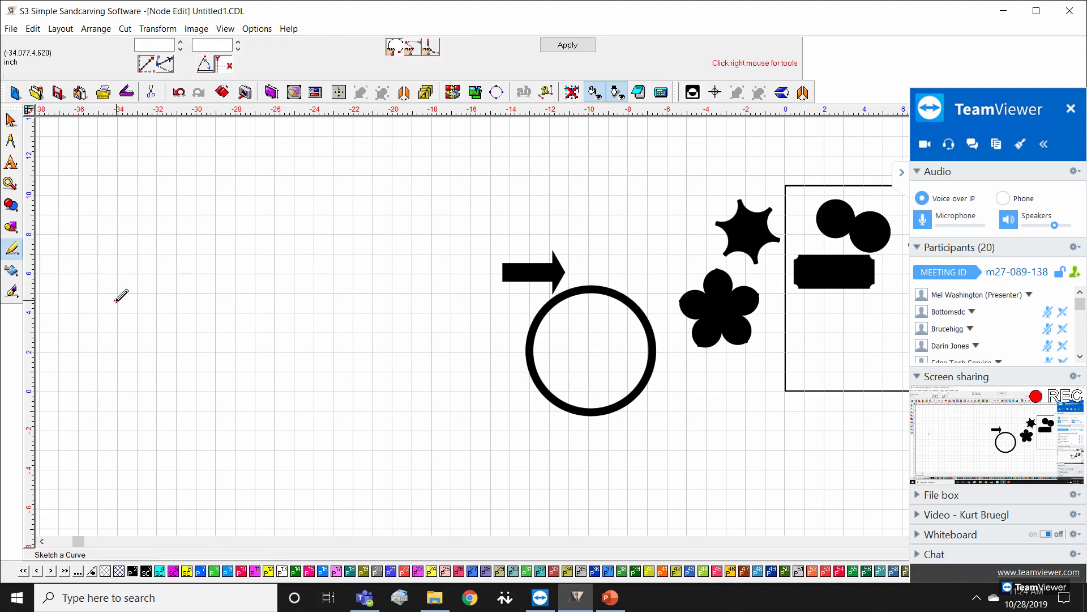
left_click(260, 275)
left_click(359, 370)
left_click(221, 428)
left_click(117, 300)
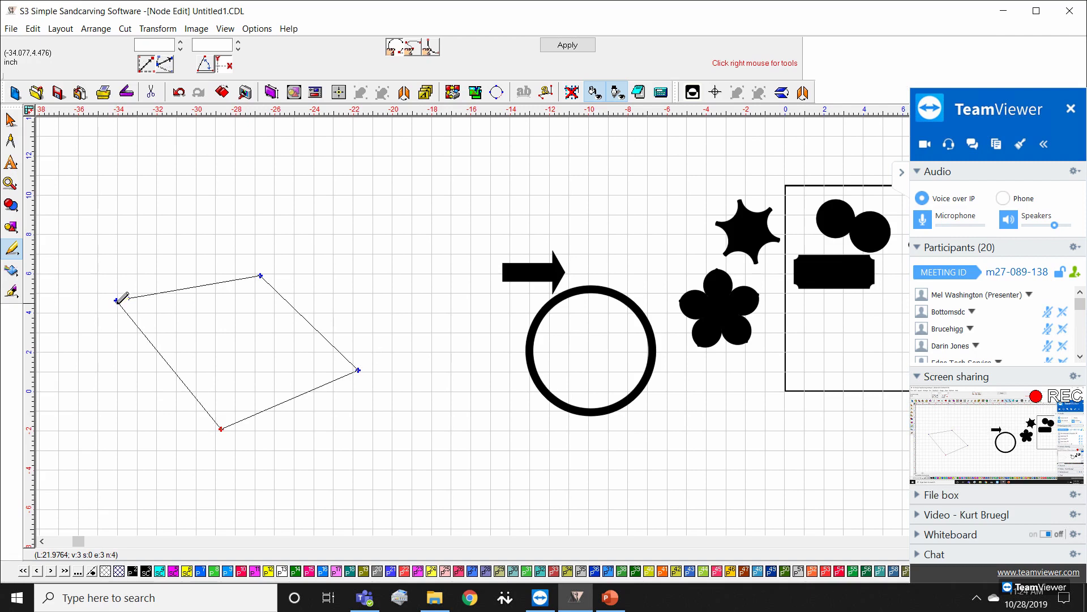
left_click(568, 45)
left_click_drag(303, 359, 425, 284)
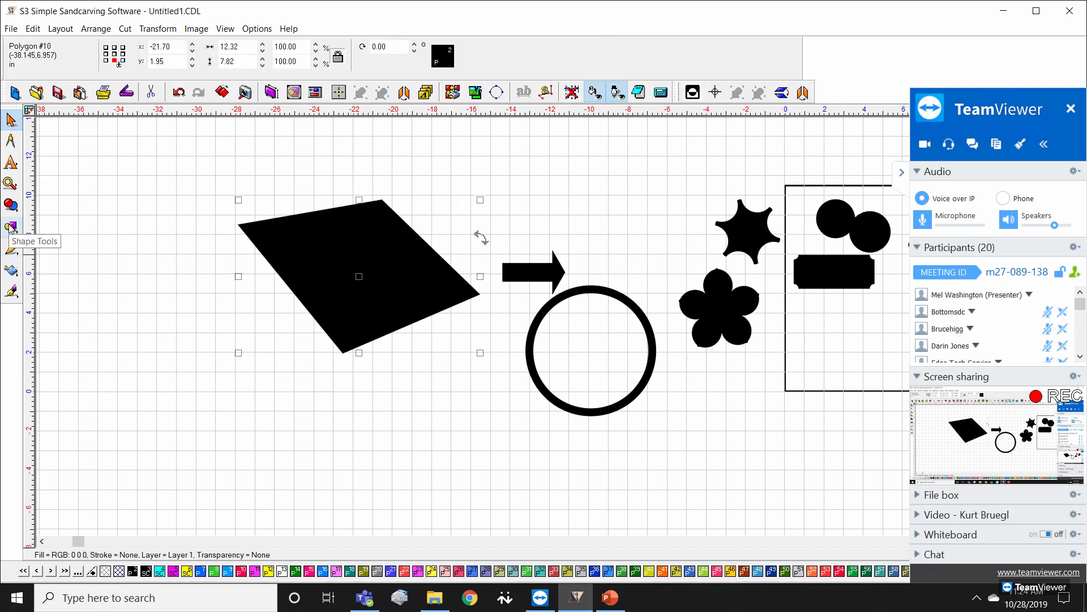
Step: Draw a freehand dumbbell-shaped outline about 11.26 by 4.47 in below the four-sided polygon
left_click(11, 248)
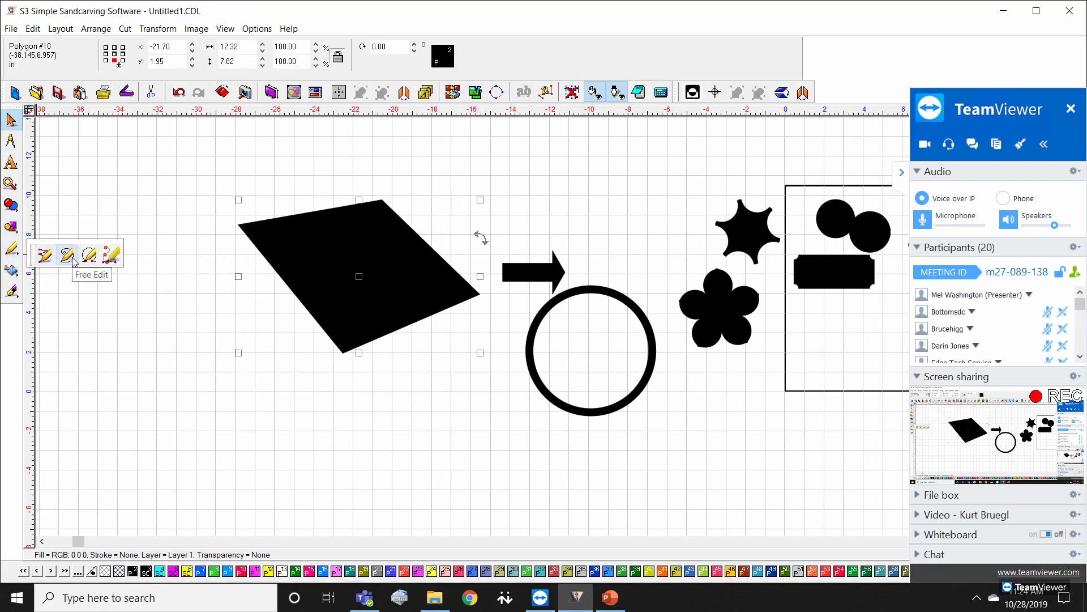
left_click(67, 255)
mouse_move(125, 399)
left_mouse_down()
mouse_move(153, 419)
mouse_move(286, 409)
mouse_move(294, 469)
left_mouse_up()
mouse_move(146, 461)
left_mouse_down()
mouse_move(82, 445)
mouse_move(97, 394)
mouse_move(136, 406)
left_mouse_up()
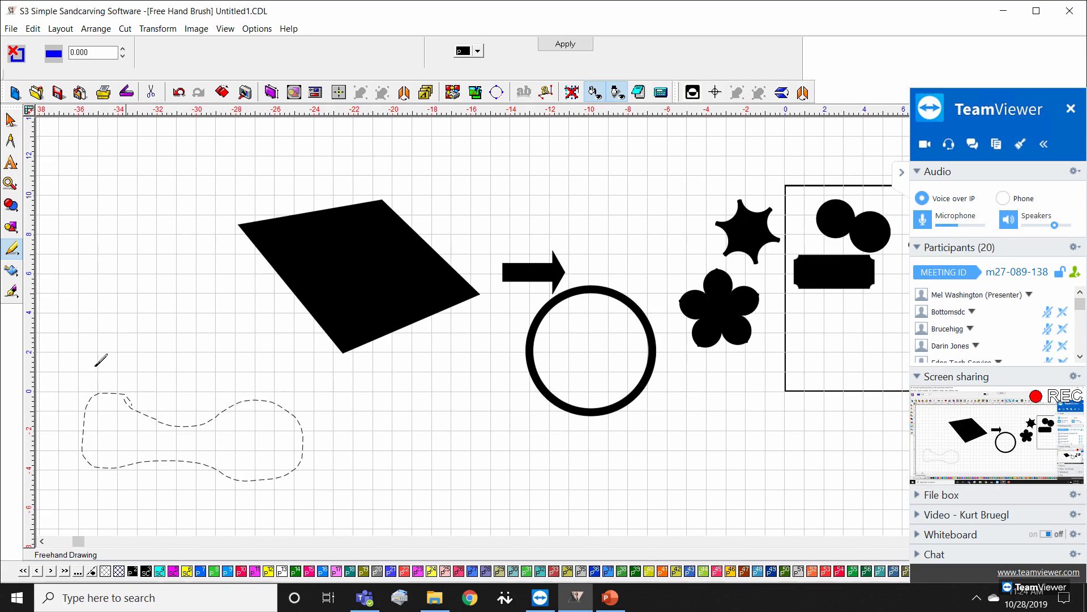
left_click(9, 122)
Step: Close the freehand outline by joining its two loose ends in node editing, and select the resulting shape
scroll(176, 428, "up", 2)
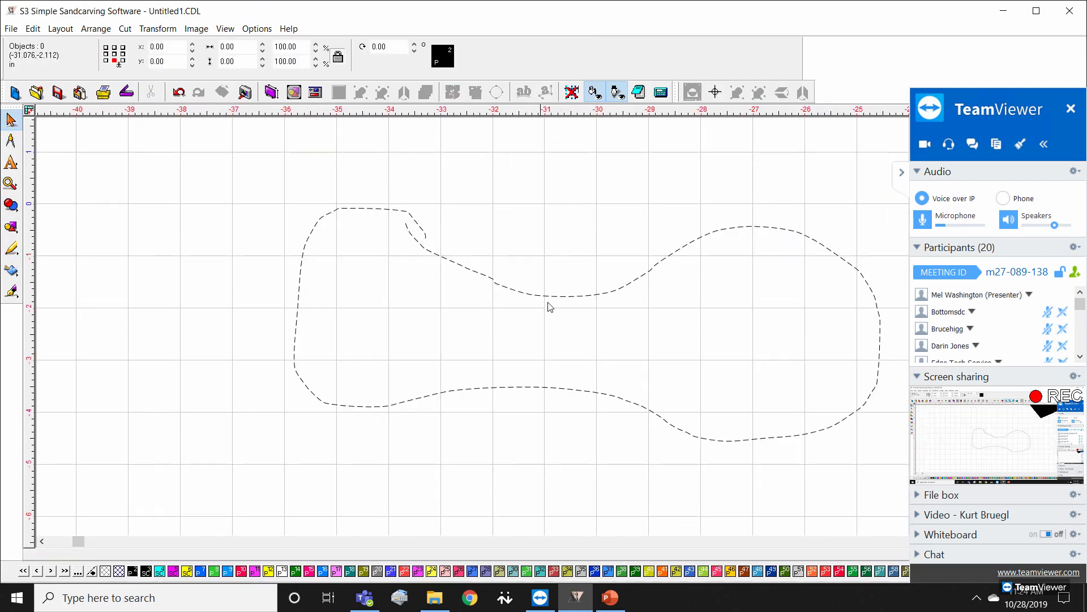
double_click(500, 287)
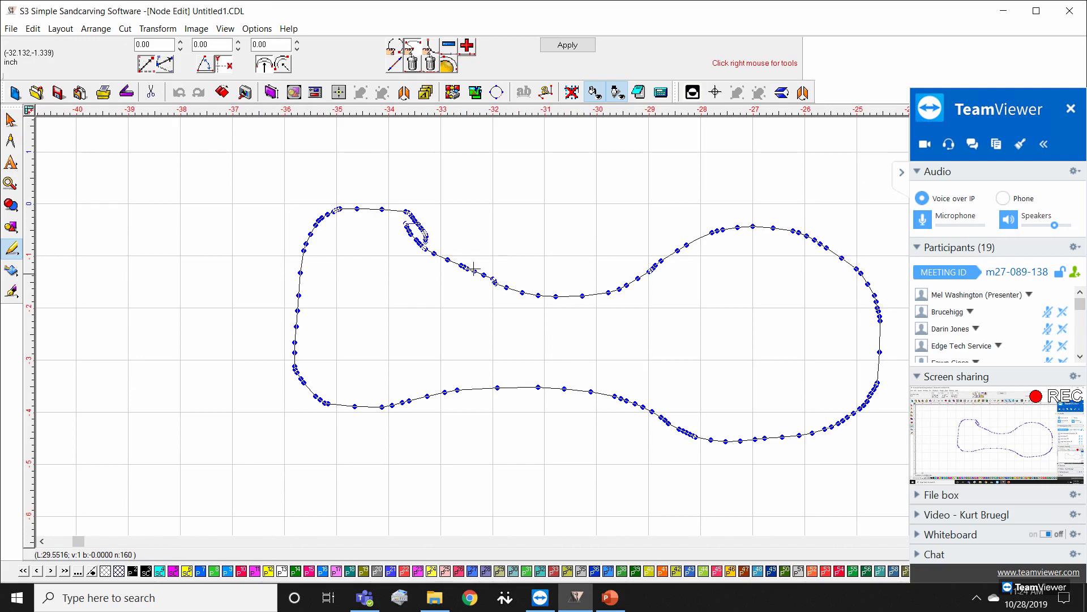
scroll(474, 269, "up", 3)
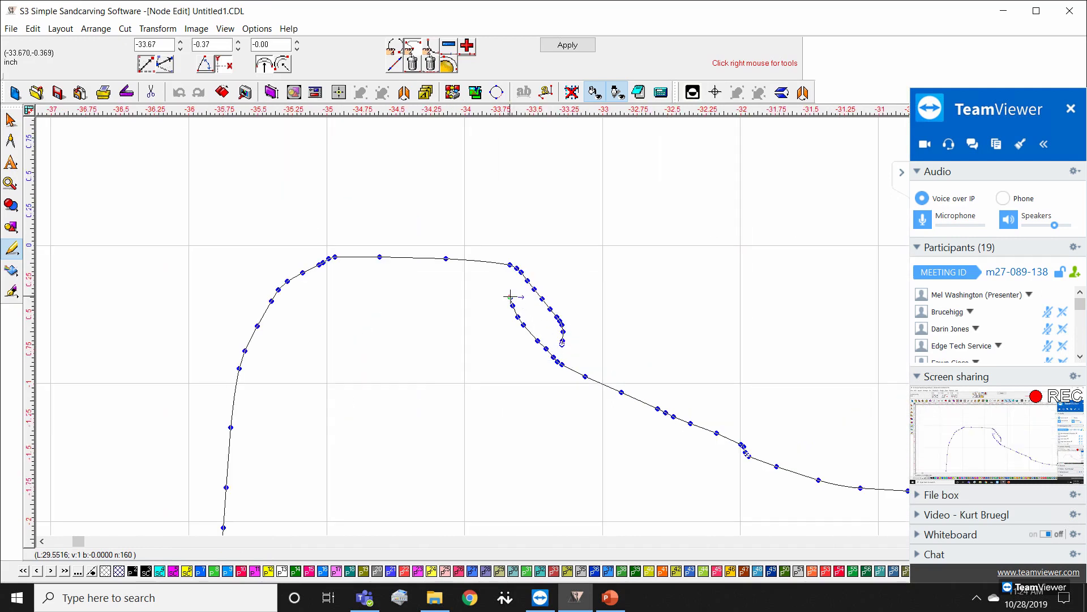
left_click_drag(560, 330, 565, 344)
right_click(561, 344)
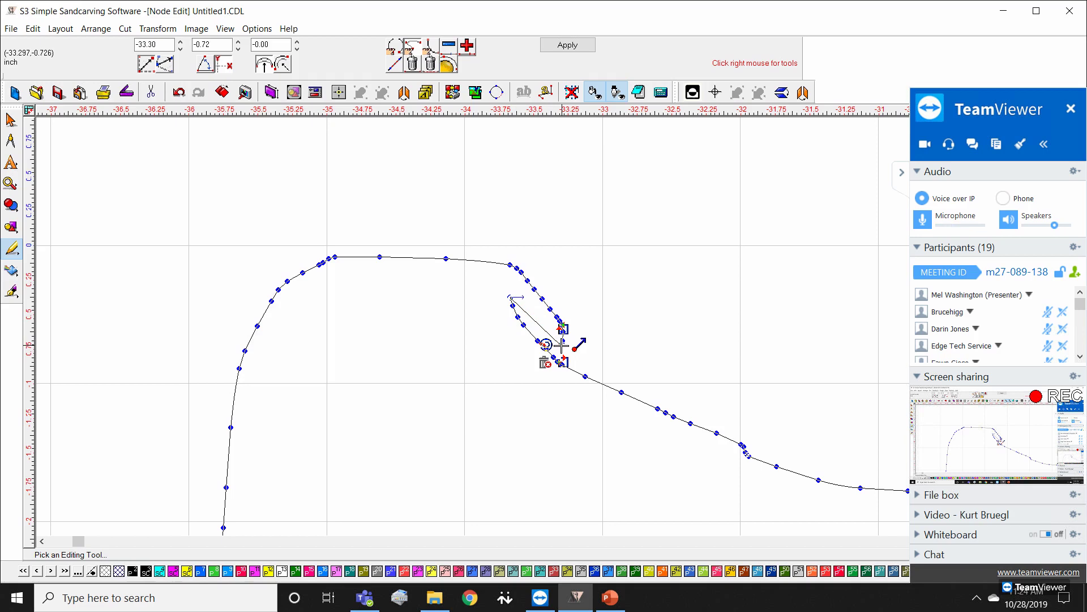
left_click(562, 331)
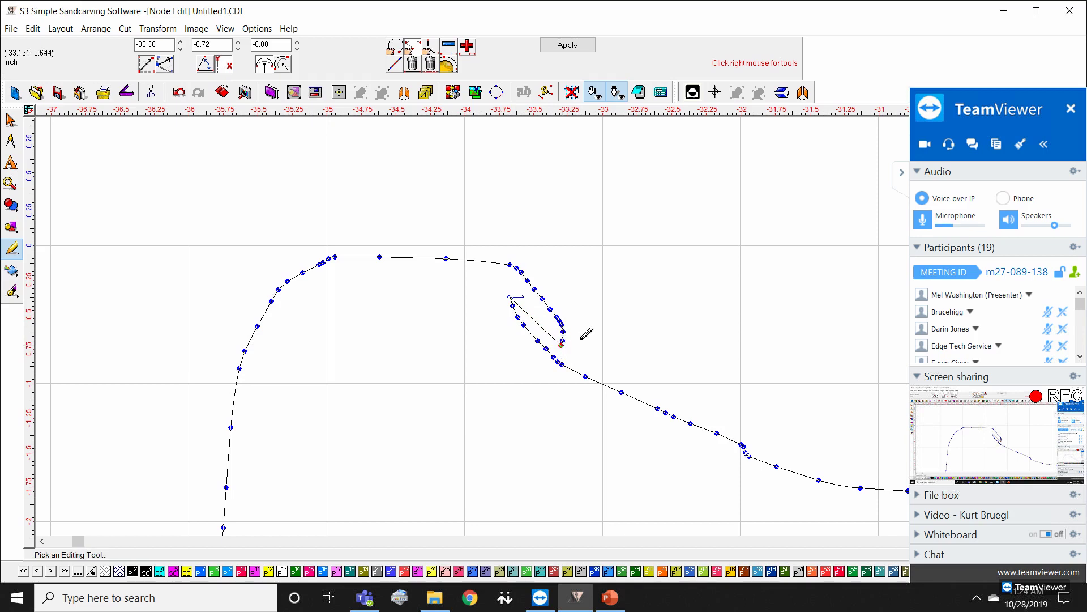
scroll(566, 348, "down", 2)
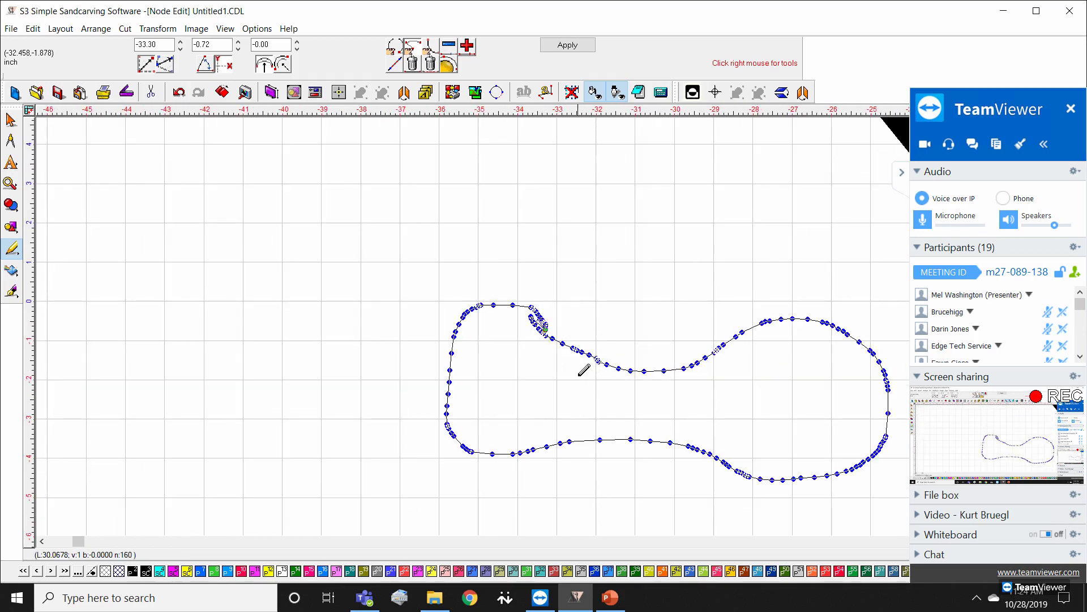
scroll(552, 319, "down", 3)
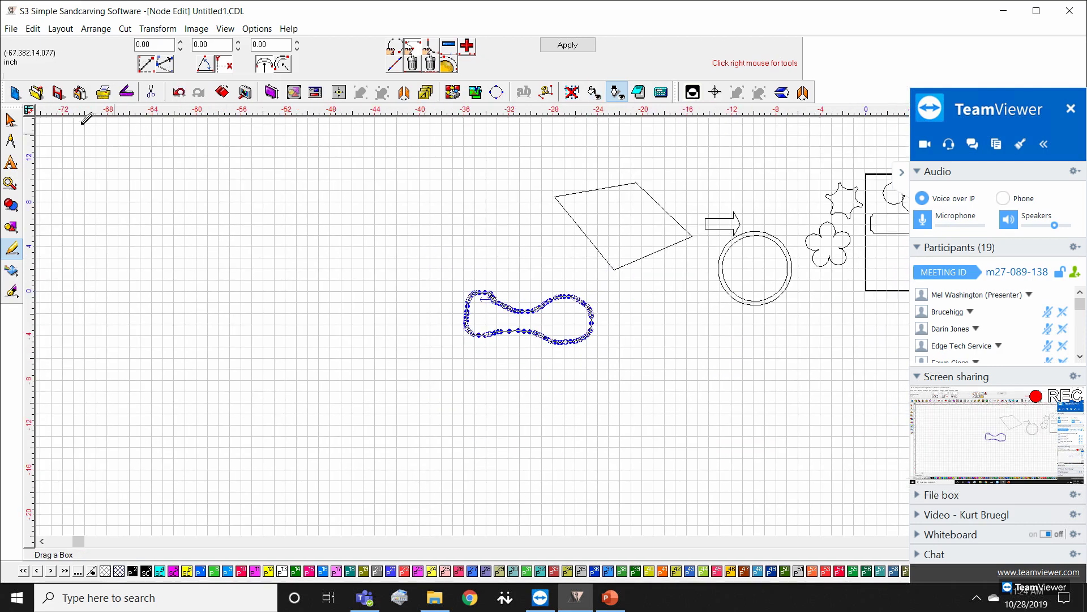
left_click(10, 120)
left_click(467, 315)
Step: Inspect the closed freehand shape and move it up to overlap the lower part of the four-sided polygon
scroll(468, 315, "up", 1)
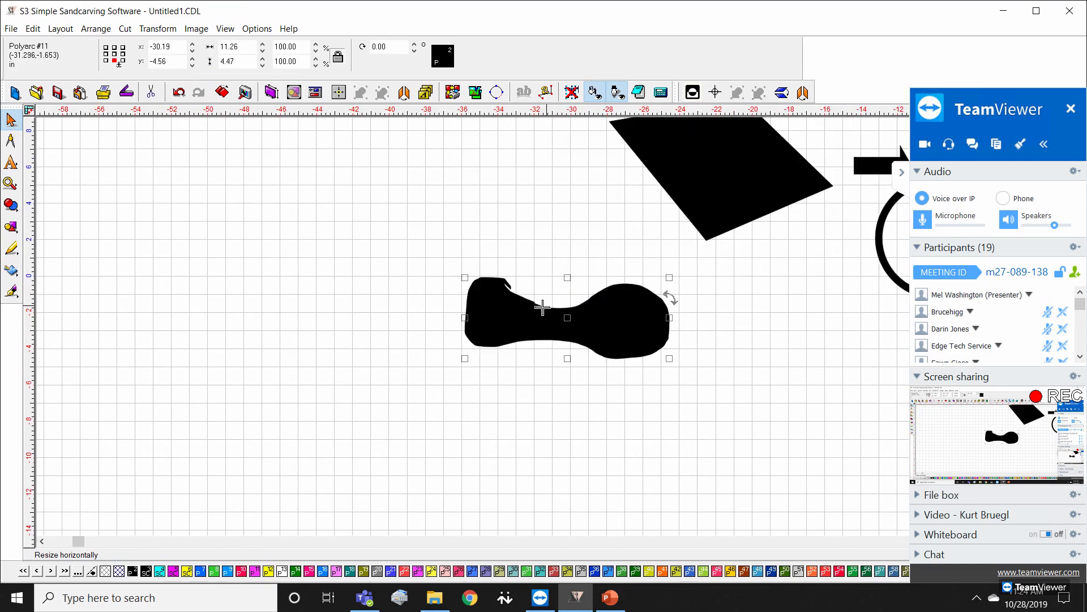
scroll(552, 305, "up", 2)
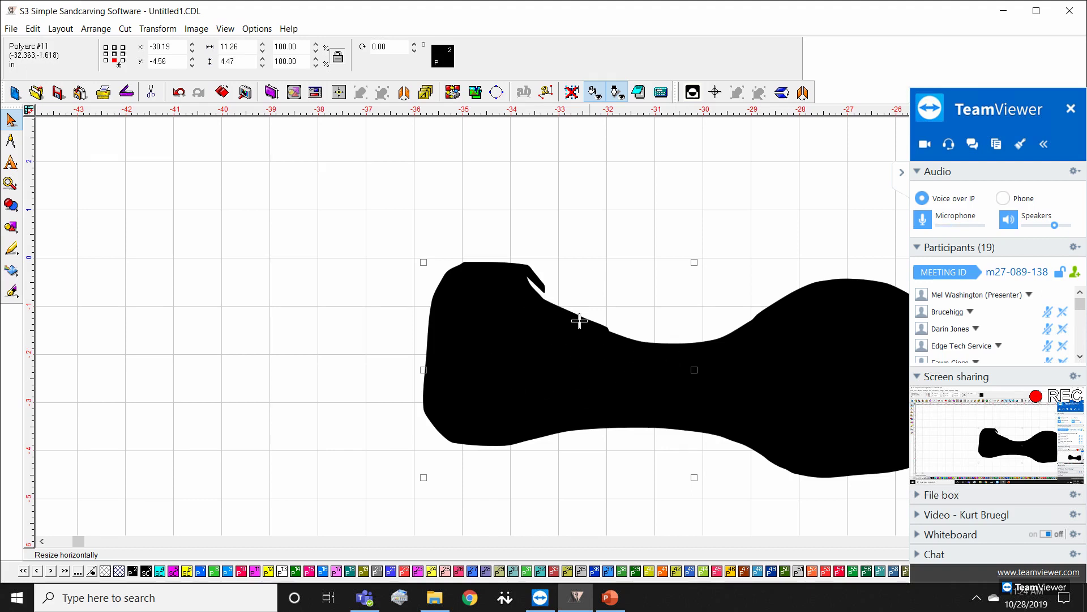
scroll(605, 328, "down", 1)
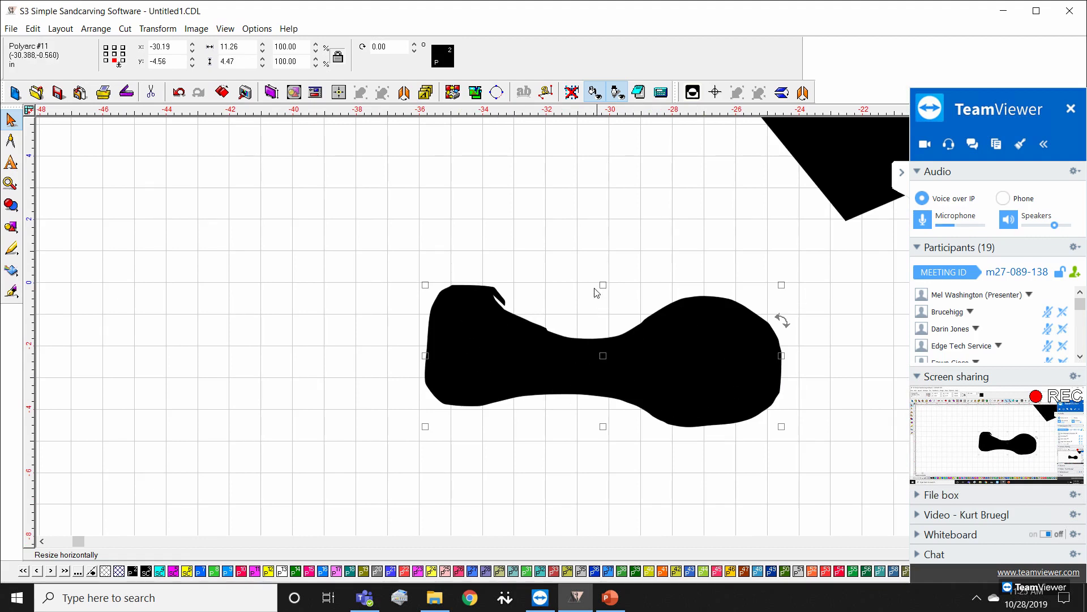
scroll(648, 244, "down", 1)
left_click_drag(551, 414, 666, 284)
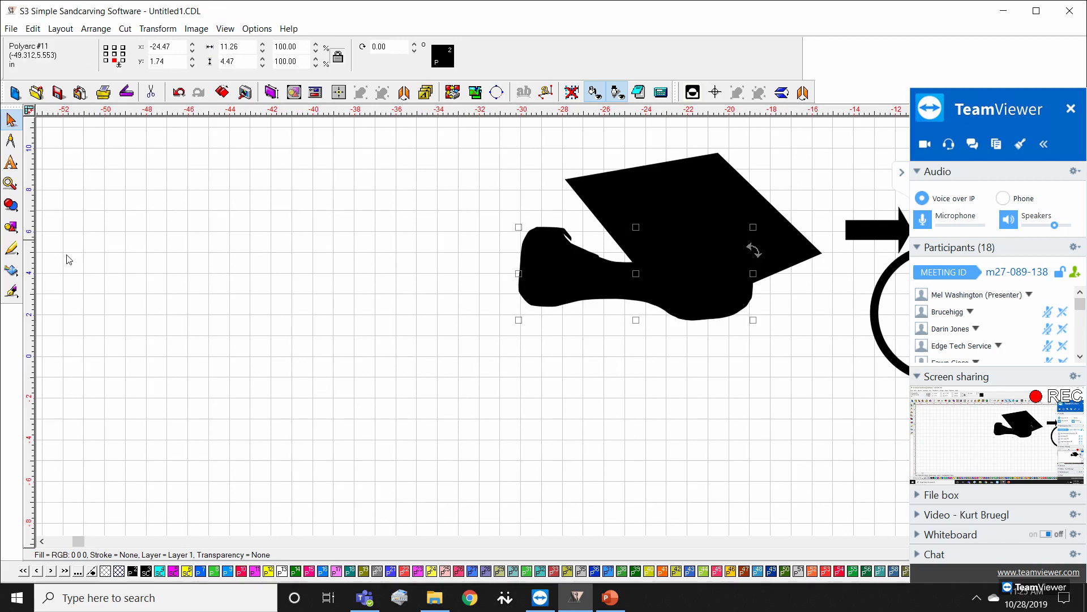
Step: Draw a closed shape from four arcs, about 17.67 by 9.51 in, and move it next to the freehand shape
left_click(12, 229)
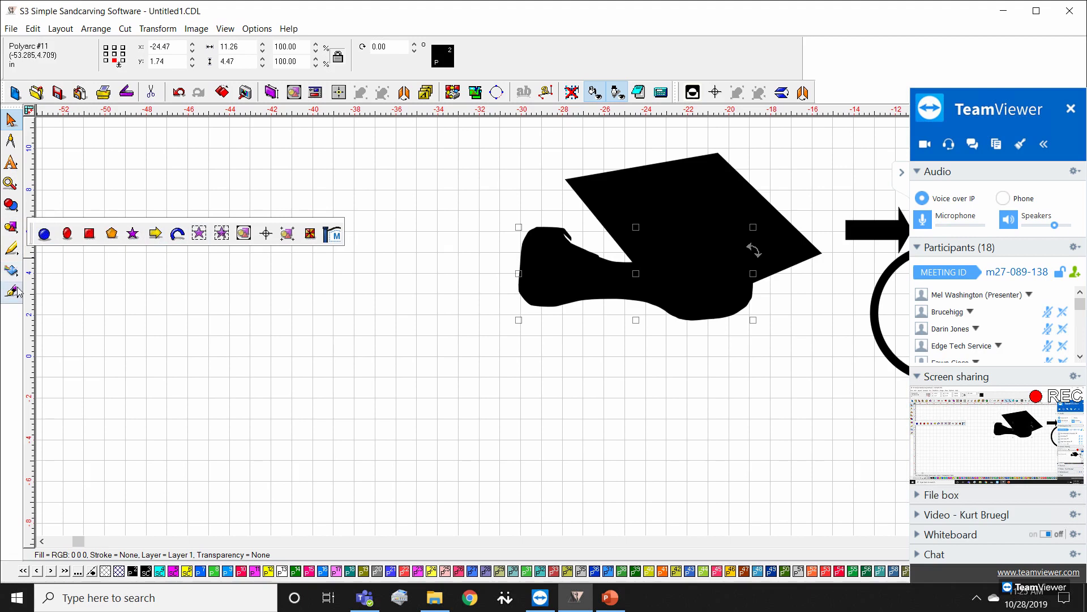
left_click(11, 249)
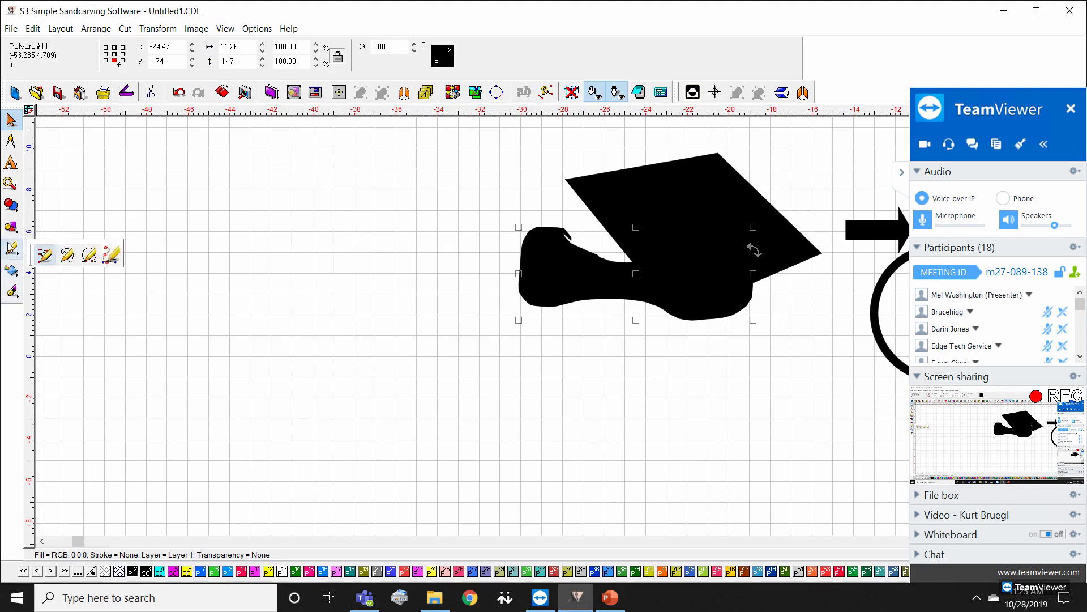
left_click(92, 257)
left_click(78, 325)
left_click(387, 333)
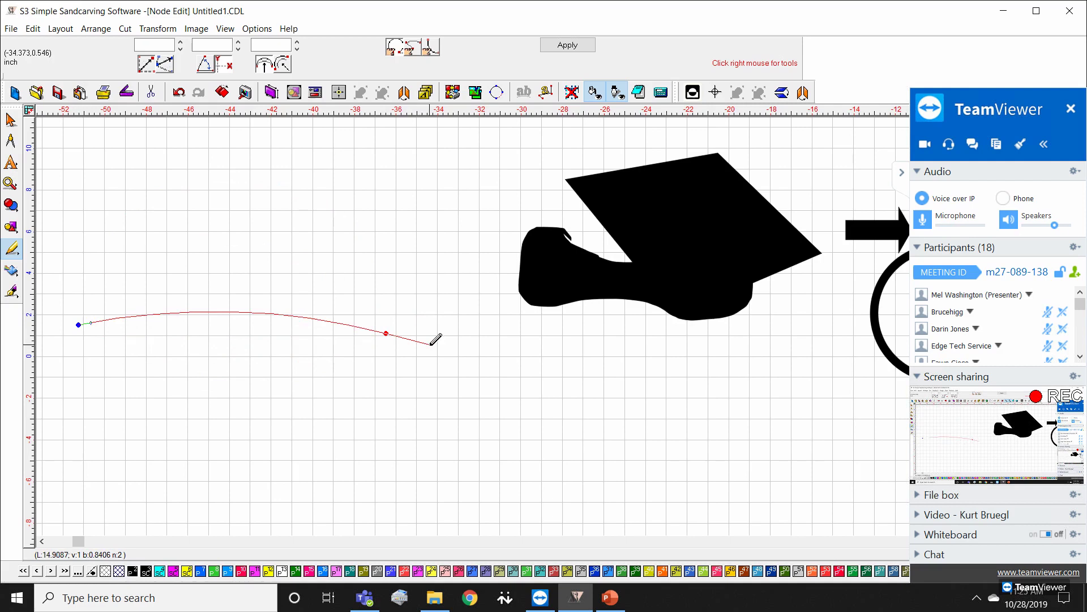
left_click(443, 308)
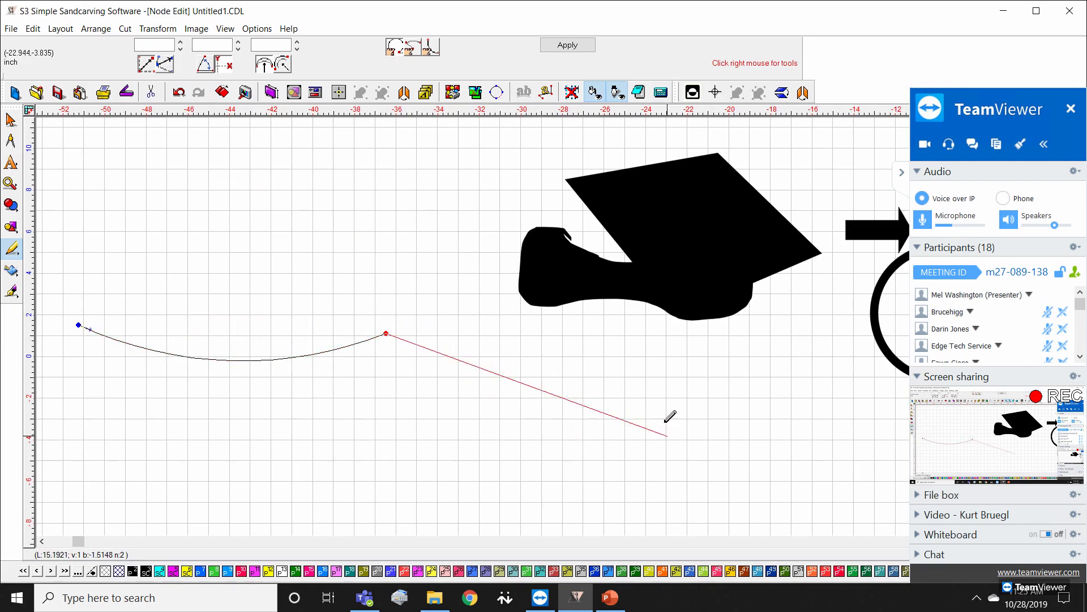
left_click(446, 163)
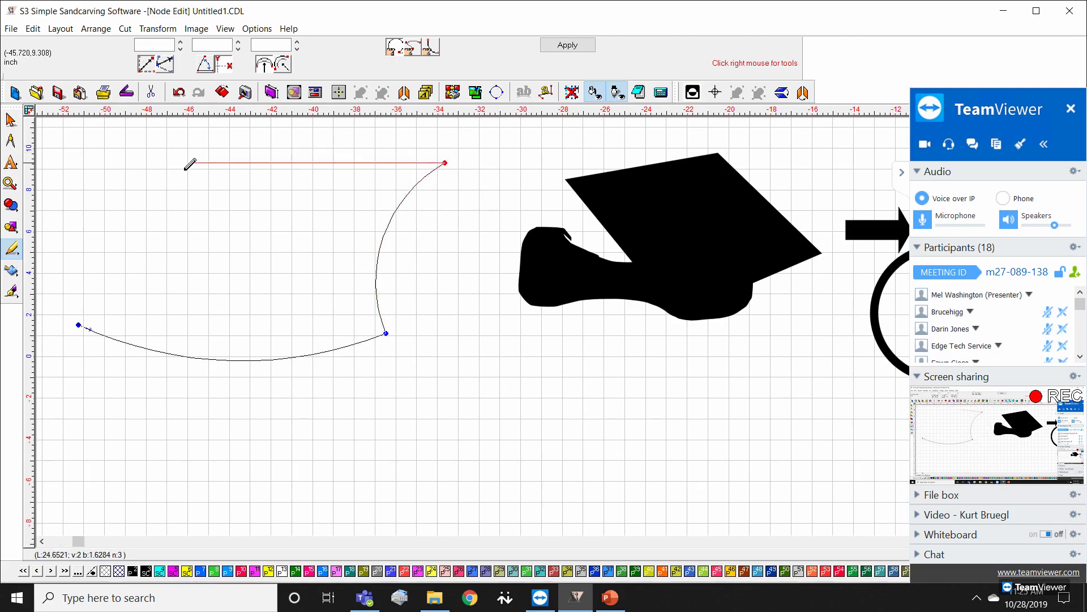
left_click(193, 228)
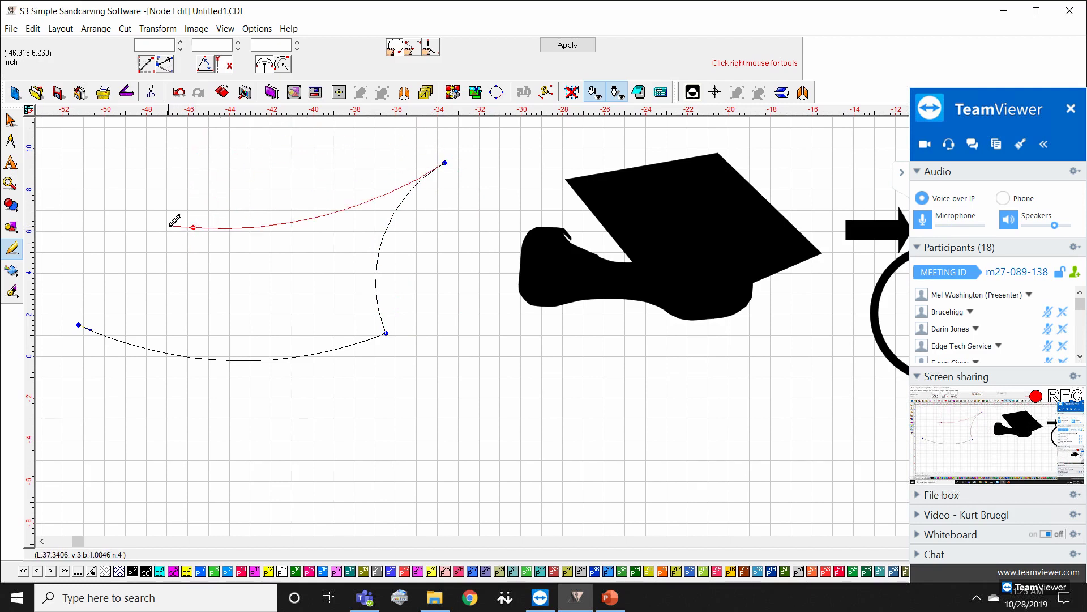
left_click_drag(78, 325, 109, 444)
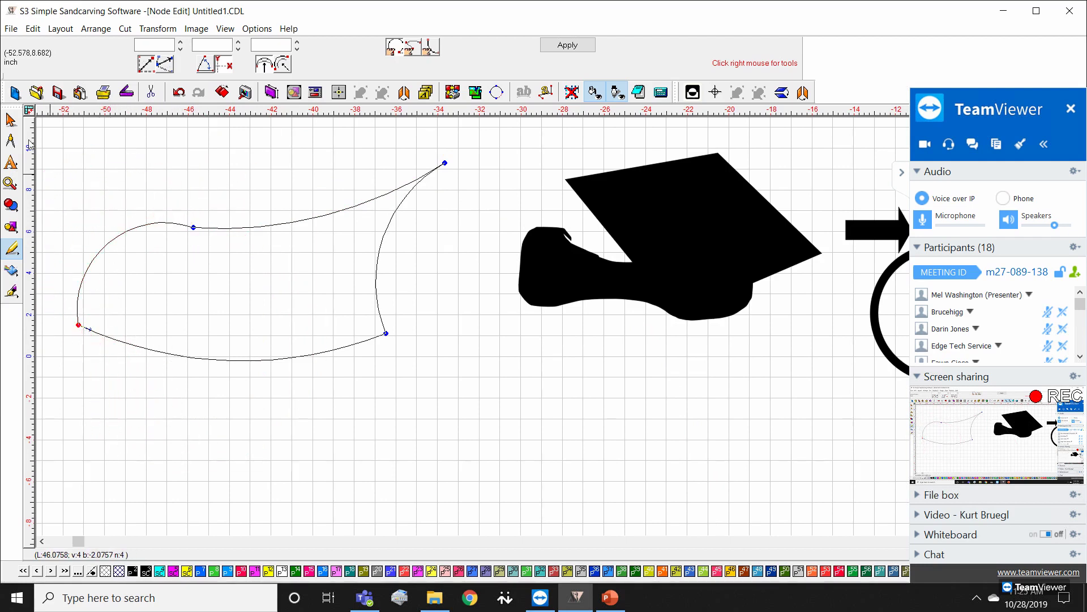
left_click(11, 119)
left_click_drag(292, 309, 408, 276)
scroll(543, 326, "down", 2)
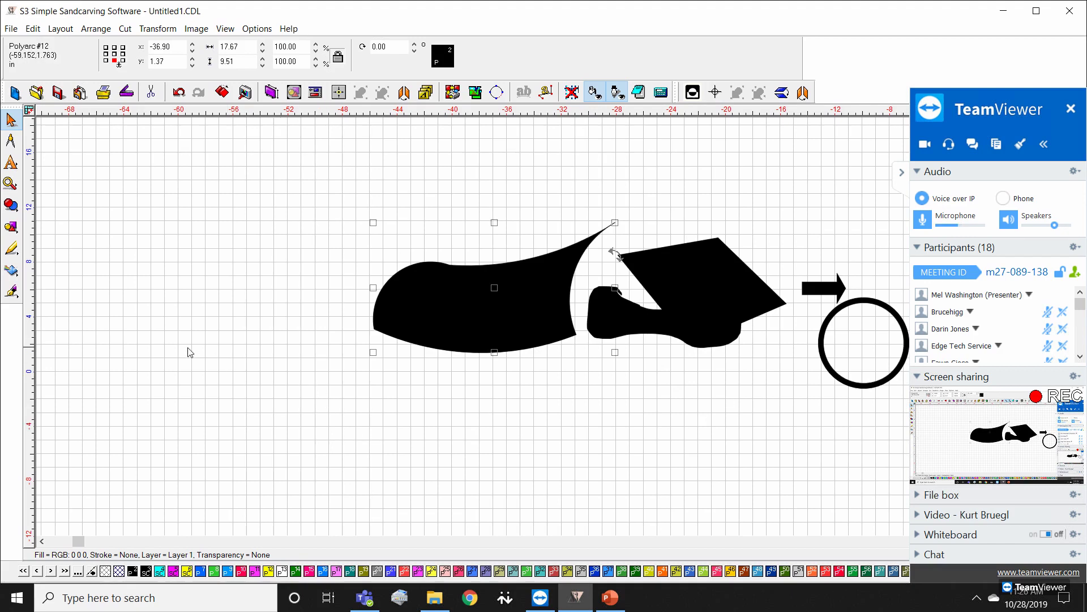
Step: Move the arc shape away from the freehand shape and reposition its upper nodes to about (-49.30, 9.71) and (-43.63, 8.22)
left_click(11, 249)
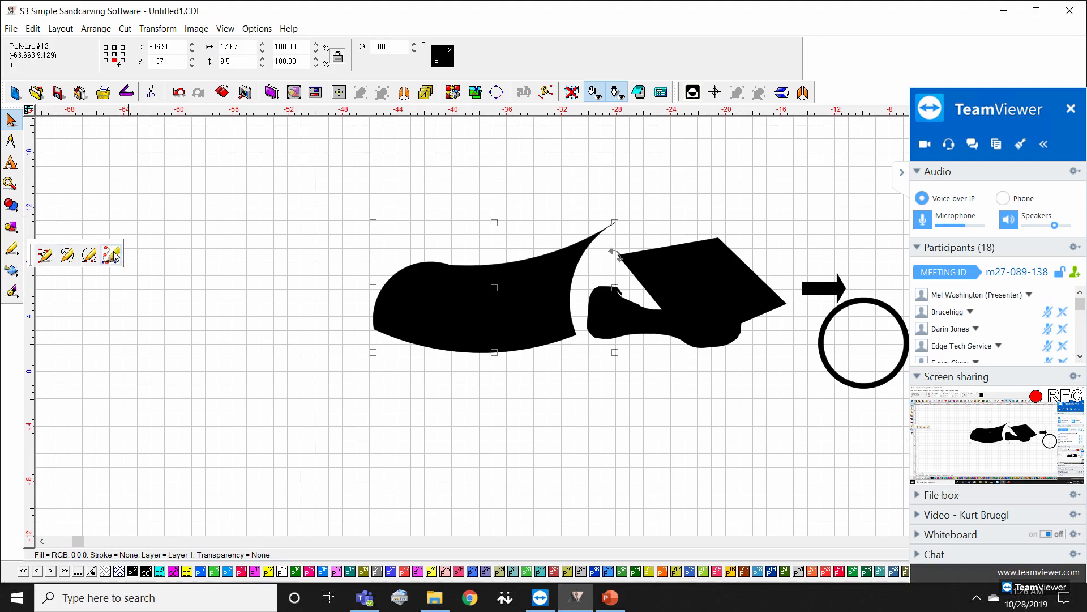
left_click(10, 121)
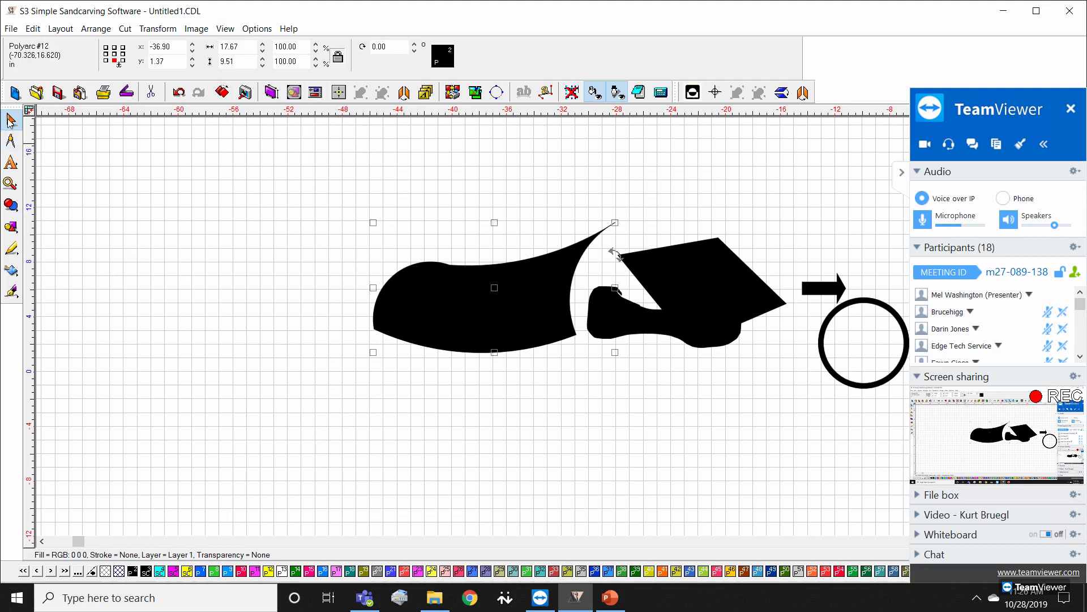
left_click_drag(386, 290, 324, 238)
double_click(292, 292)
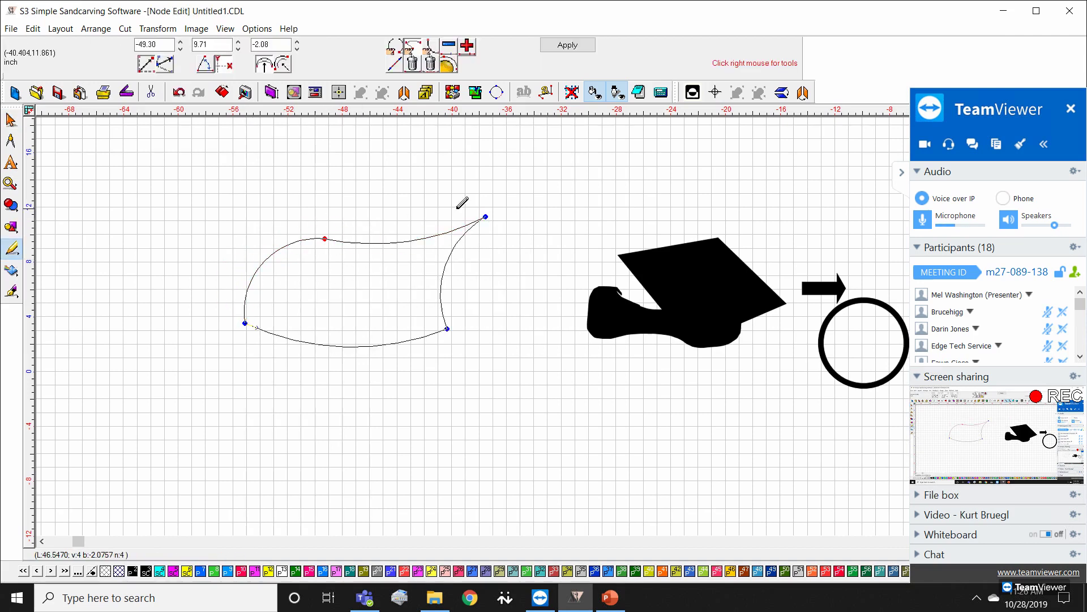
left_click_drag(486, 216, 402, 259)
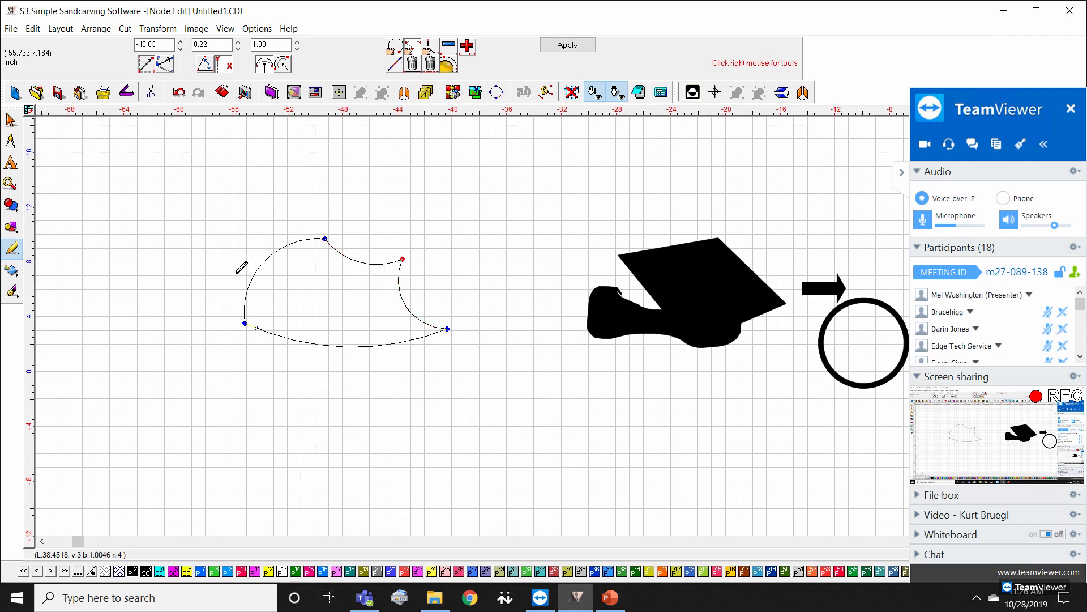
Step: Draw a closed three-cornered curve outline about 18.72 by 8.88 in below the arc shape, and select it
left_click(12, 248)
left_click(111, 253)
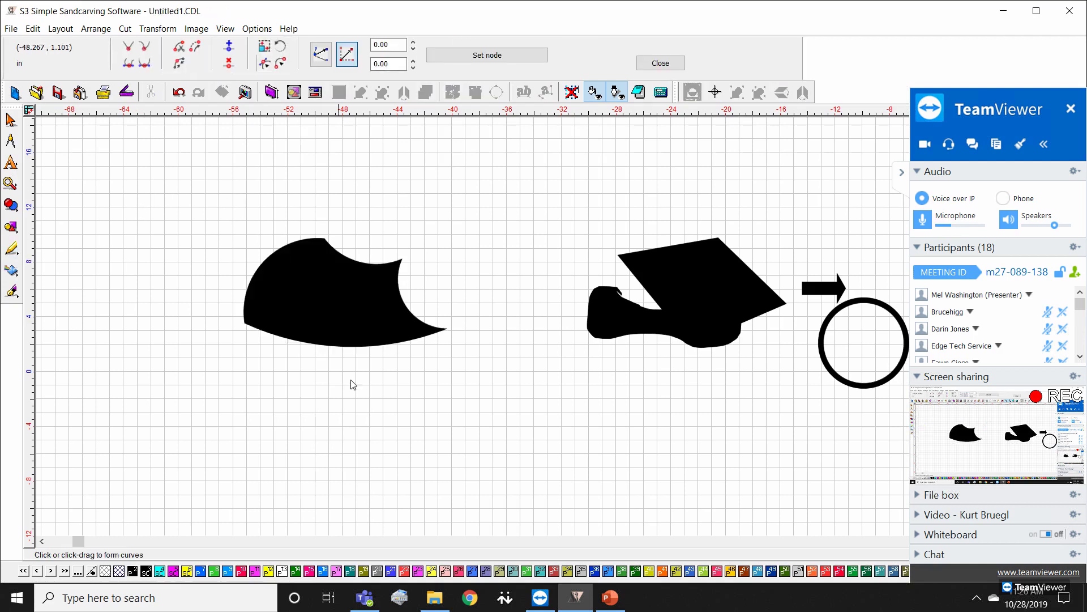
left_click_drag(173, 358, 187, 366)
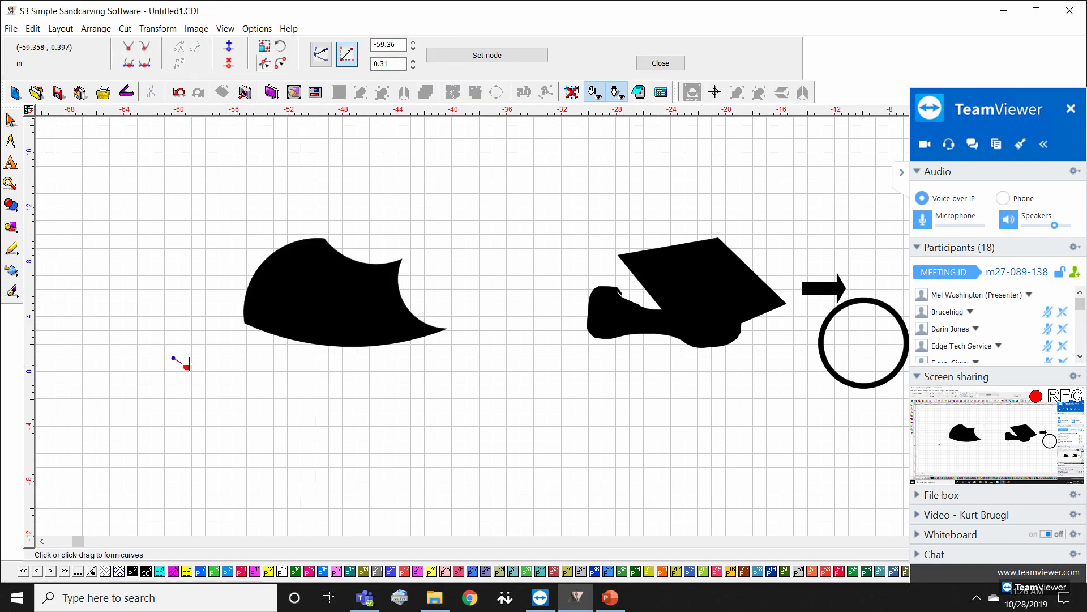
left_click(429, 446)
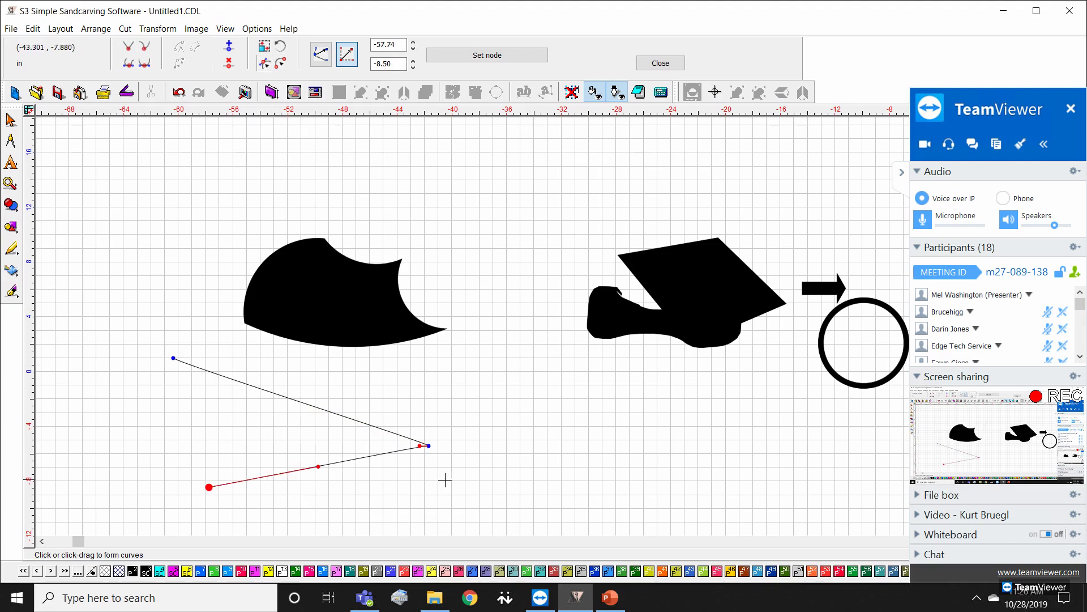
left_click_drag(205, 476, 201, 466)
left_click(174, 358)
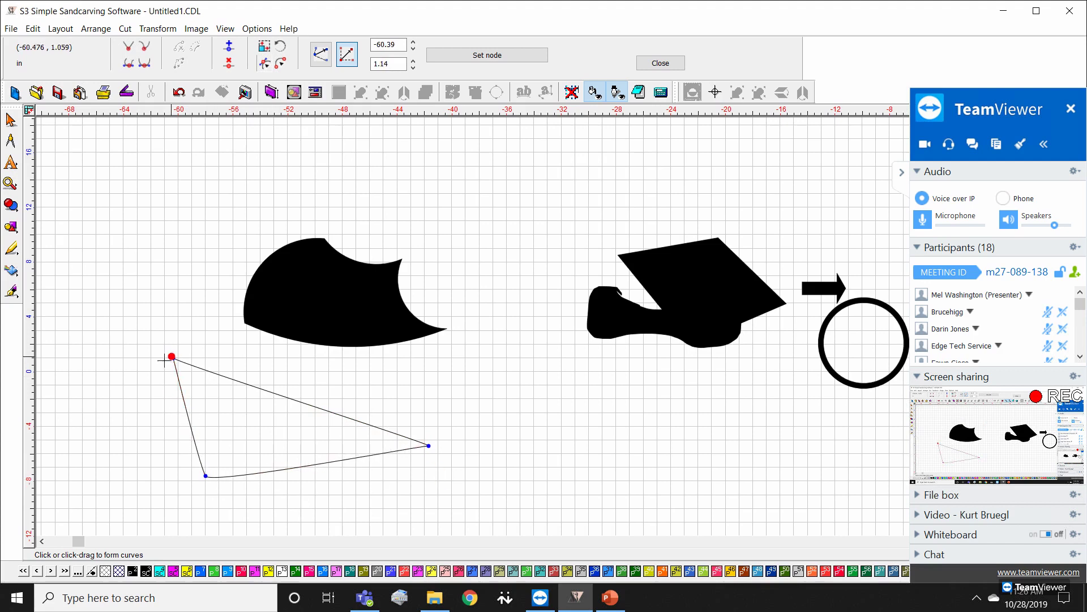
left_click(10, 119)
left_click(327, 412)
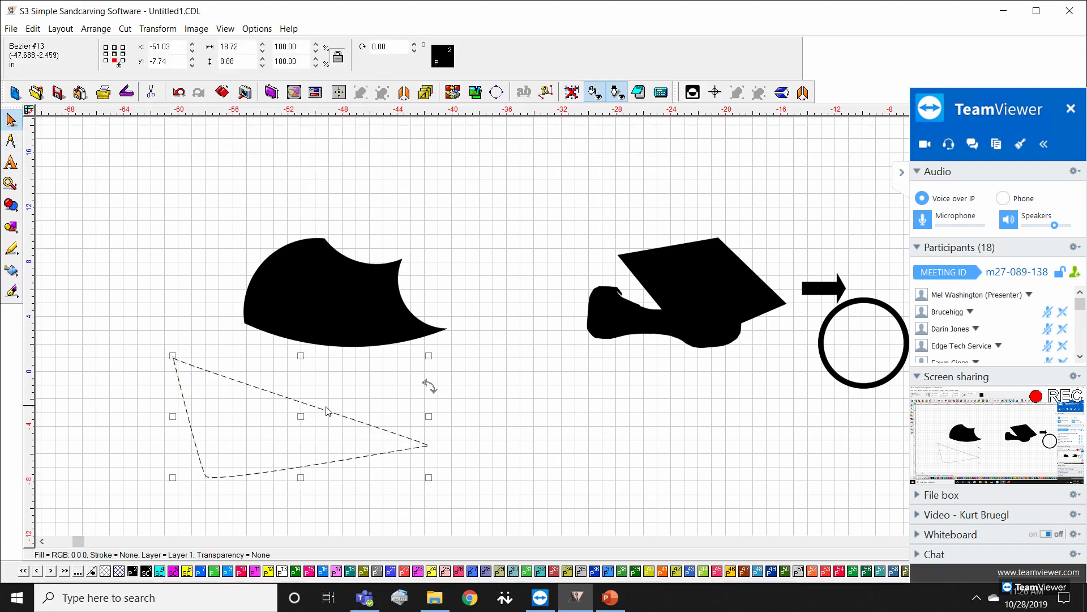
Step: Reshape the three-cornered outline in node editing, bending its sides into strong curves to about 18.91 by 10.84 in overall
double_click(269, 391)
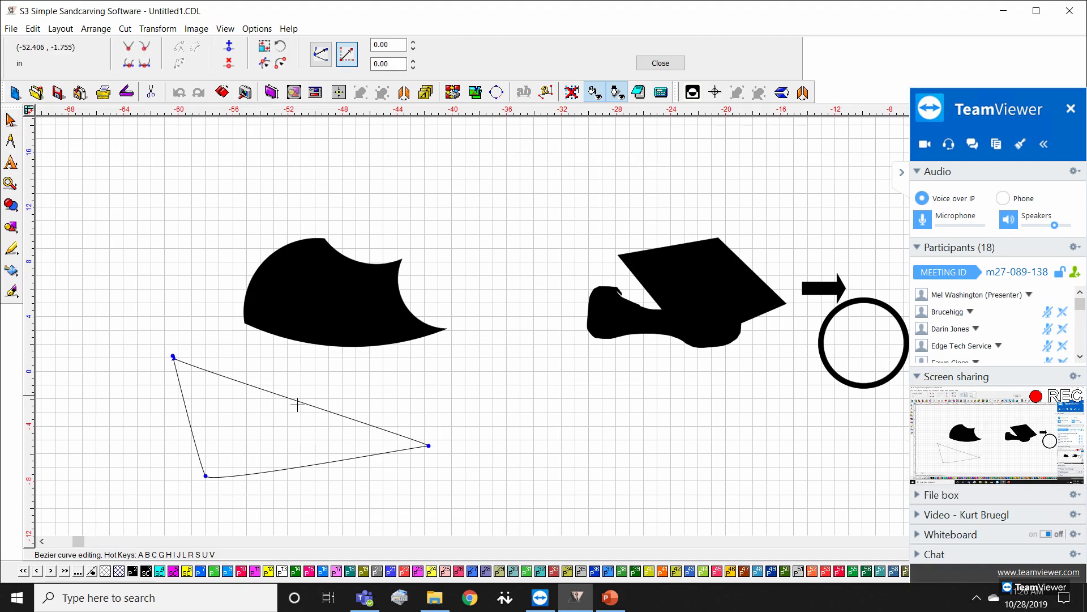
scroll(555, 327, "up", 2)
left_click(554, 322)
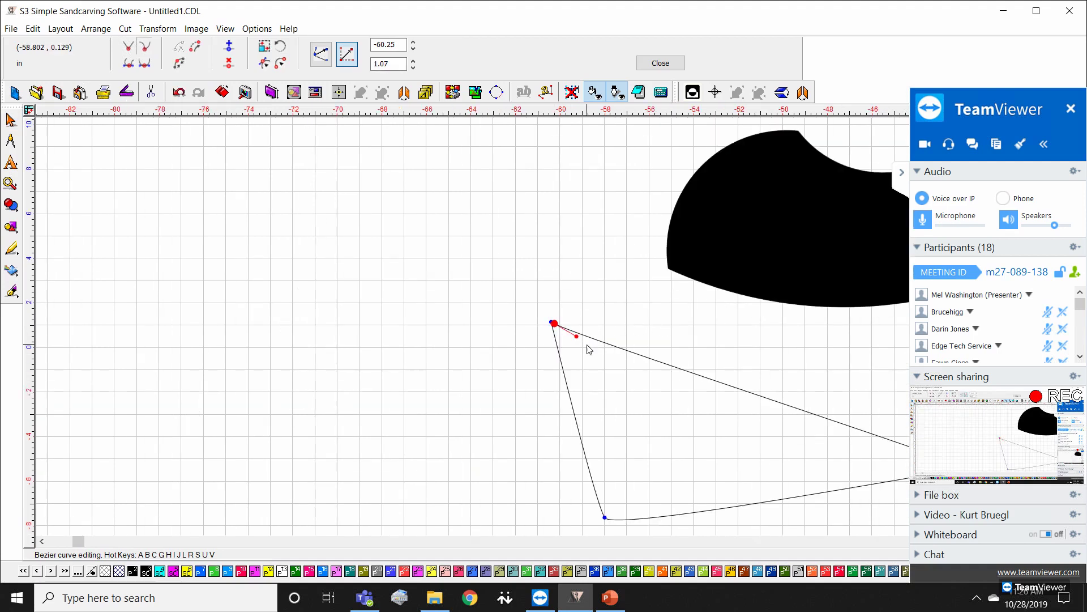
left_click_drag(577, 335, 723, 262)
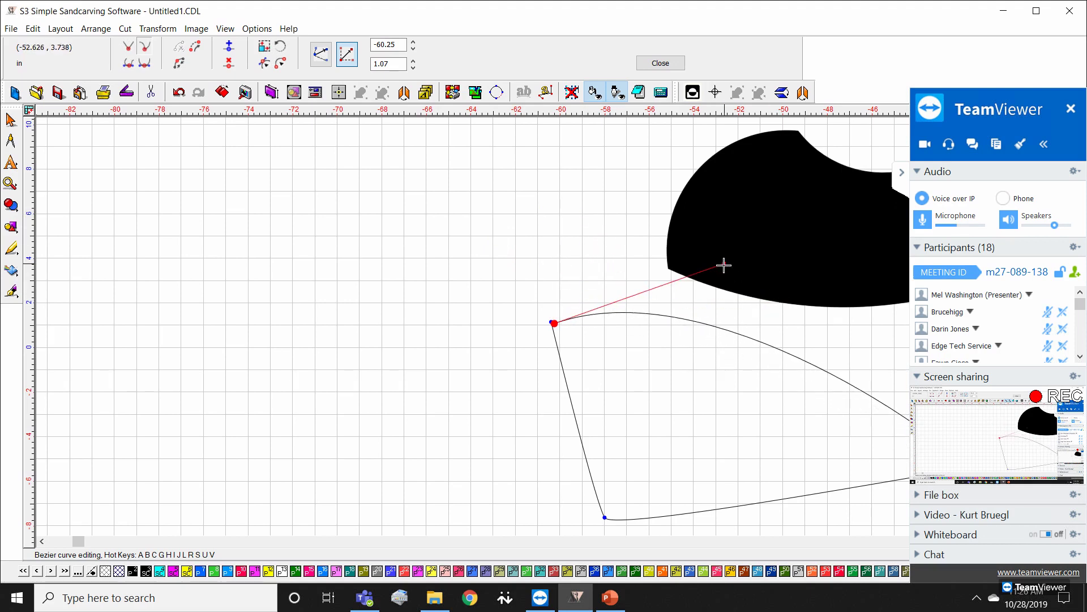
scroll(563, 341, "down", 2)
left_click_drag(686, 376, 639, 310)
left_click_drag(443, 421, 396, 437)
left_click_drag(416, 339, 518, 354)
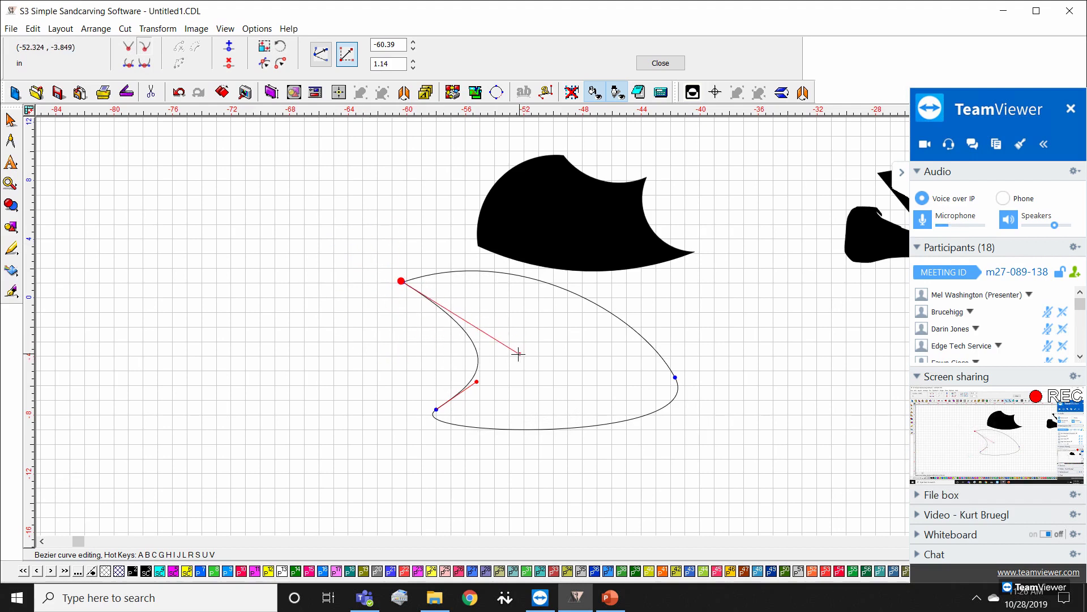
left_click(660, 63)
Step: Join the two loose ends at the outline's upper-left corner and move the connected node to about (-60.39, 1.13)
scroll(433, 301, "up", 1)
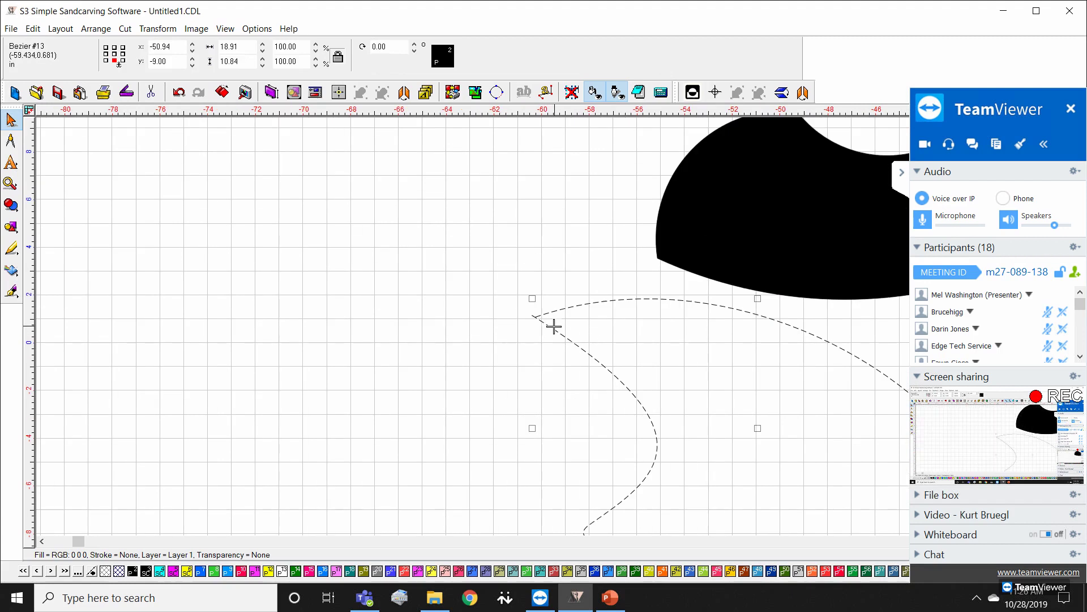
double_click(544, 322)
scroll(542, 322, "up", 2)
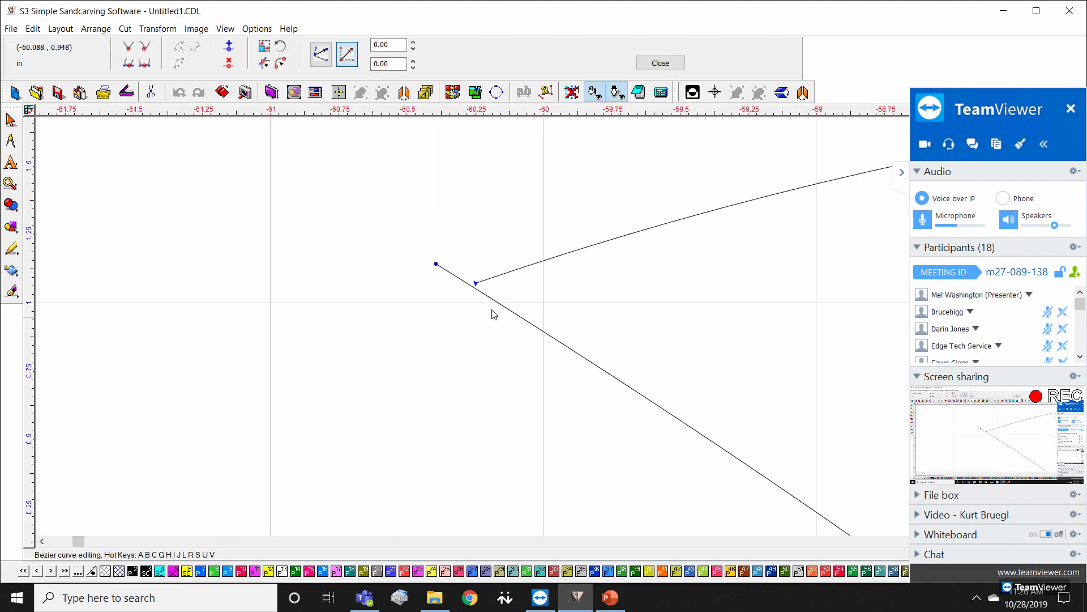
left_click_drag(436, 264, 483, 289)
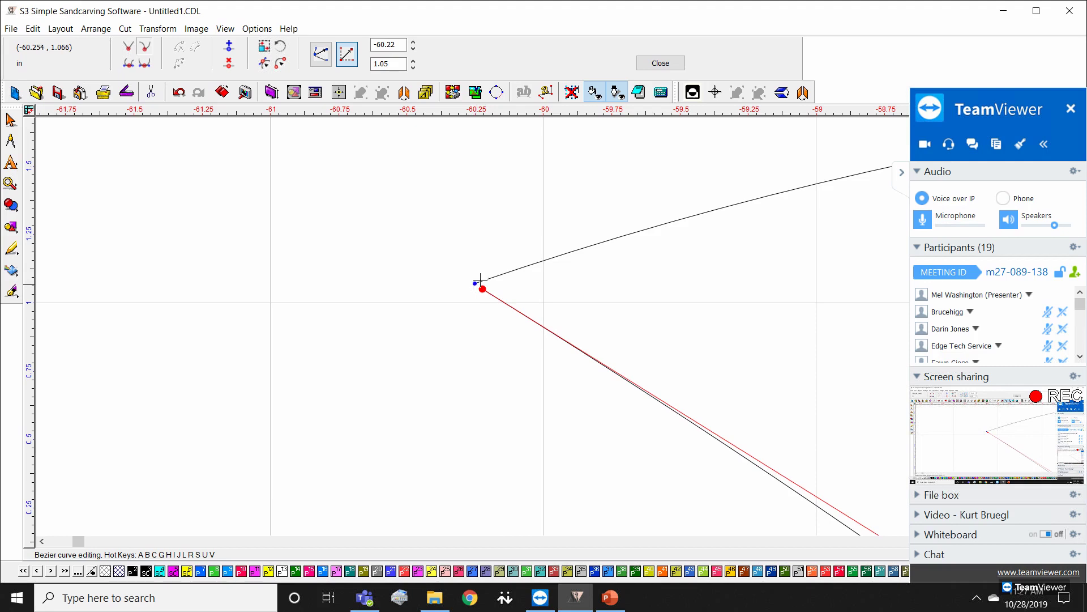
left_click_drag(438, 250, 508, 313)
right_click(485, 292)
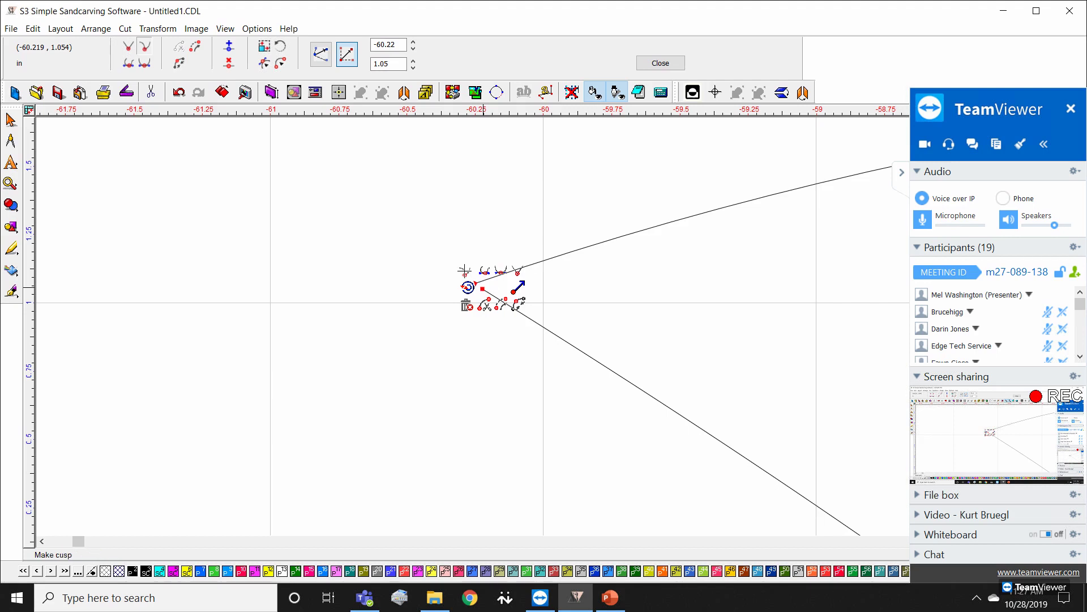
left_click(464, 270)
right_click(481, 285)
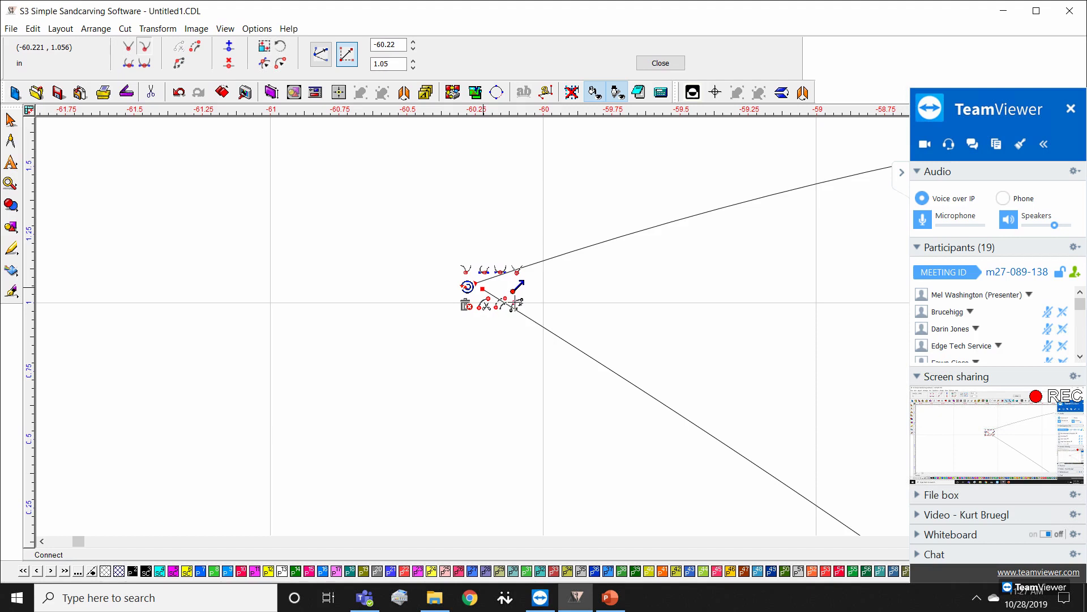
left_click(514, 305)
mouse_move(478, 287)
left_mouse_down()
mouse_move(490, 292)
mouse_move(459, 268)
mouse_move(459, 278)
left_mouse_up()
Step: Inspect the joined curve shape and the arc shape's nodes among the other objects, and leave node editing
scroll(442, 273, "down", 6)
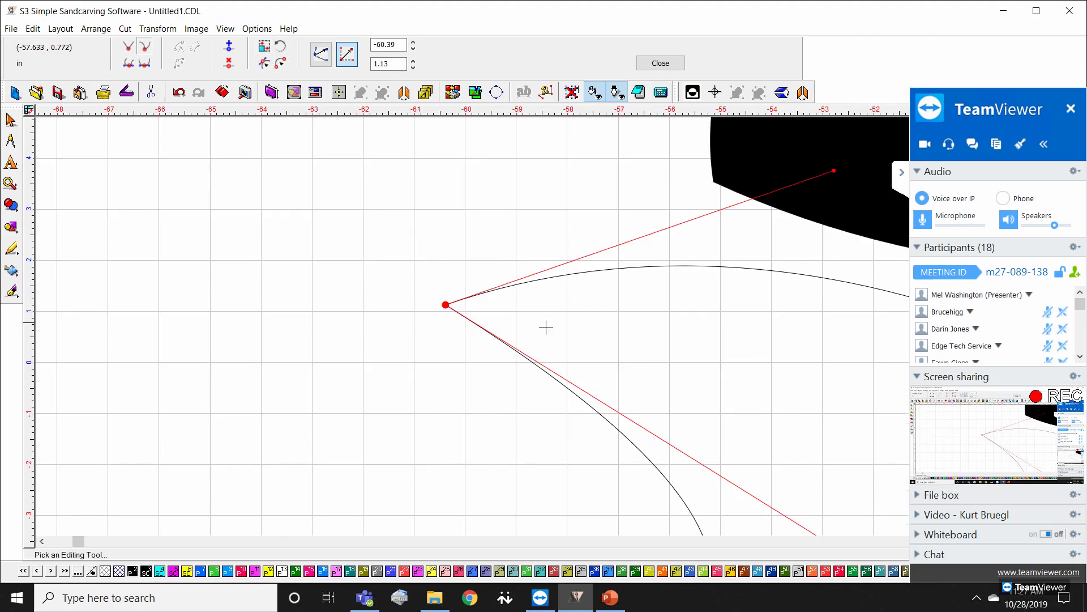
scroll(549, 327, "up", 1)
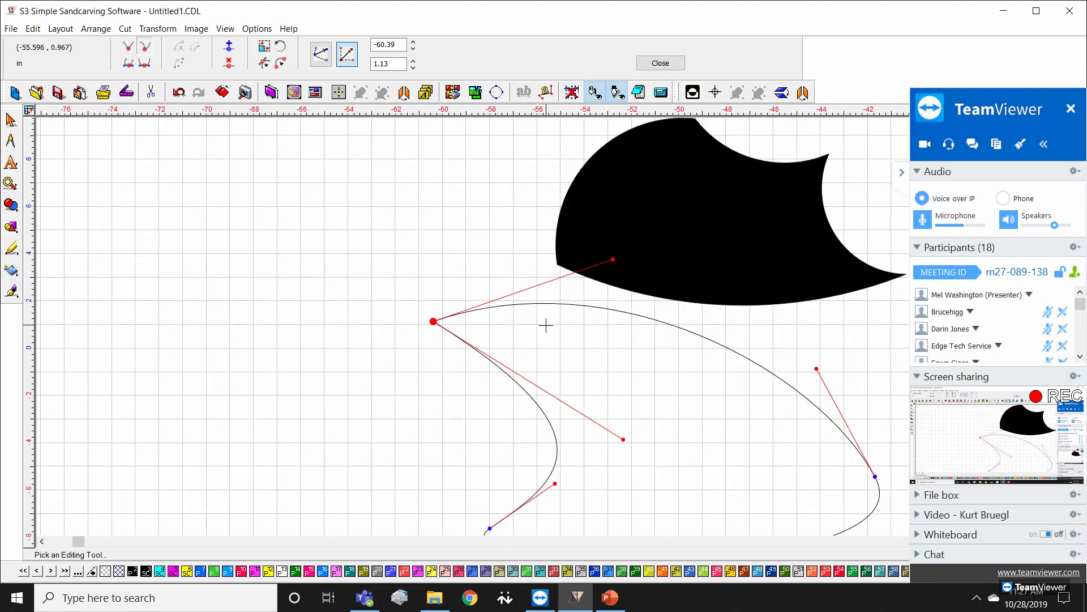
scroll(546, 332, "down", 1)
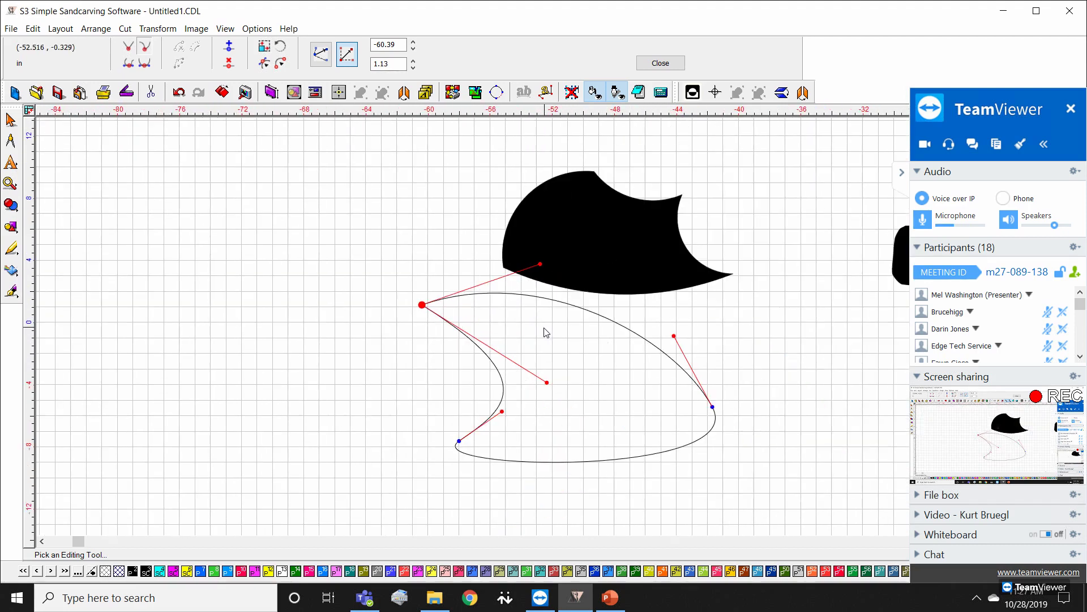
scroll(545, 327, "down", 1)
scroll(483, 291, "down", 1)
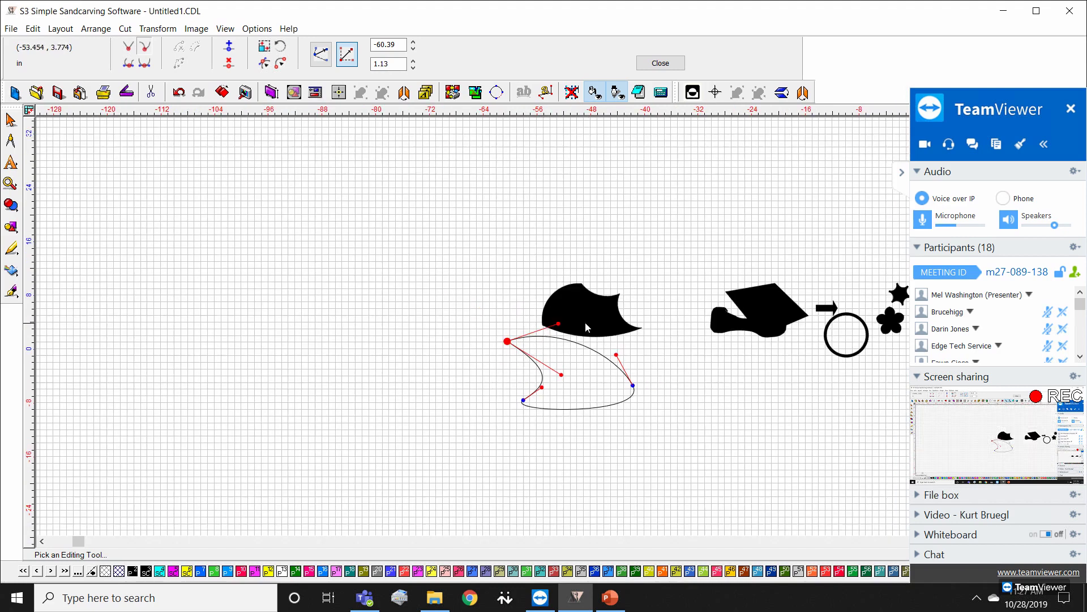
scroll(508, 260, "down", 1)
left_click_drag(455, 276, 888, 445)
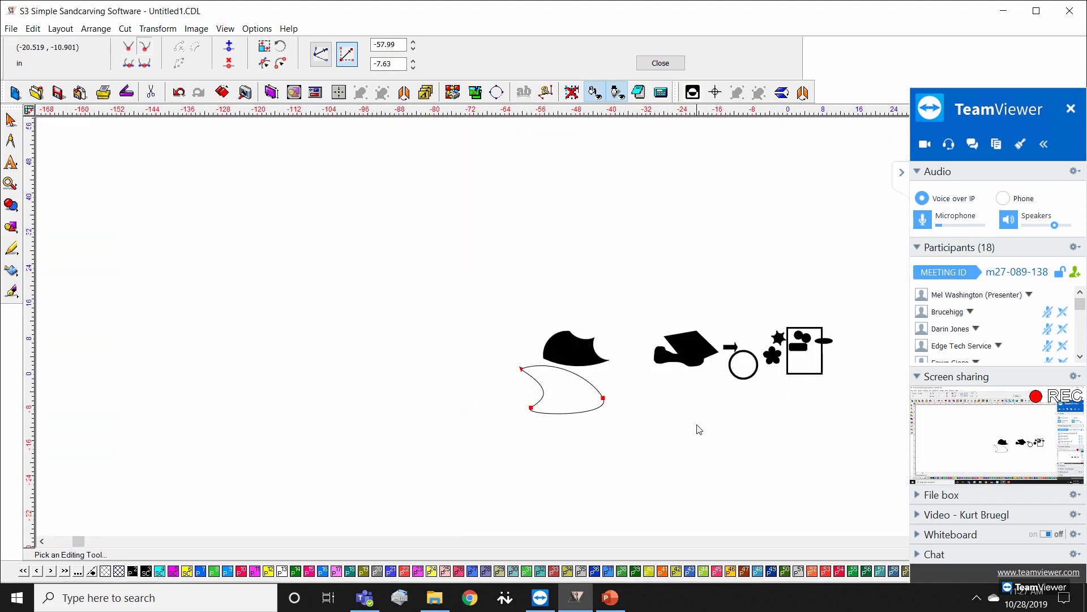
scroll(609, 438, "up", 1)
left_click(434, 204)
scroll(558, 235, "down", 1)
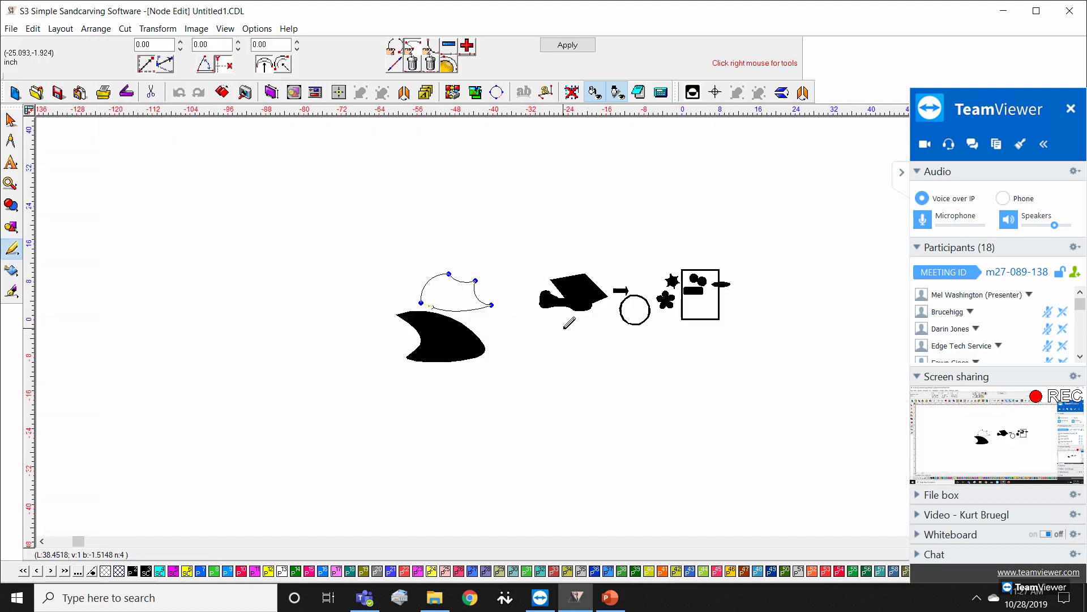
left_click(10, 120)
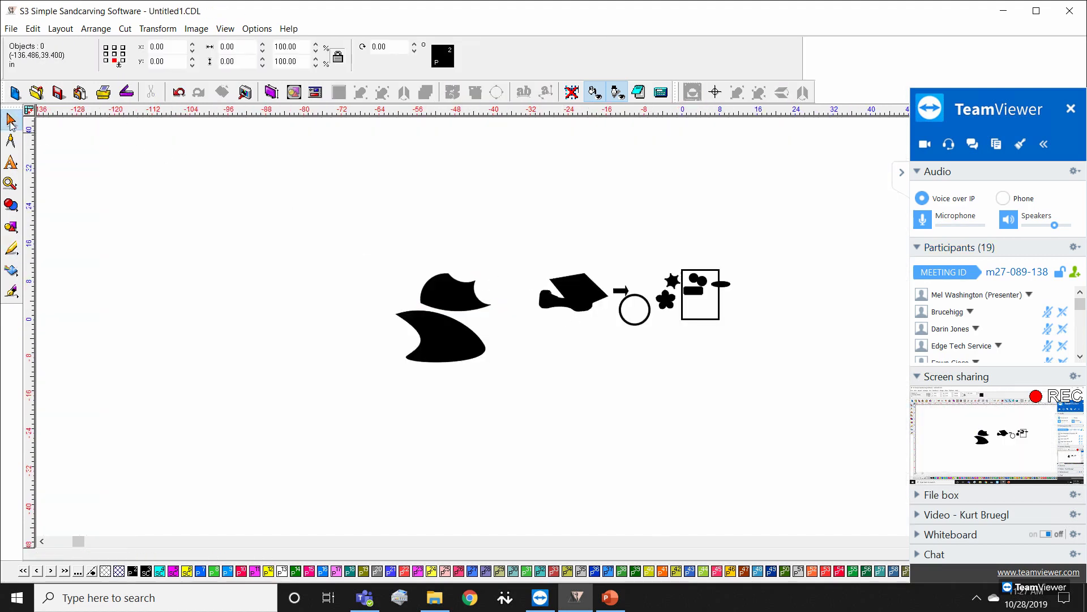
Step: Select all the drawn objects across the layout and delete them
left_click_drag(222, 202, 787, 444)
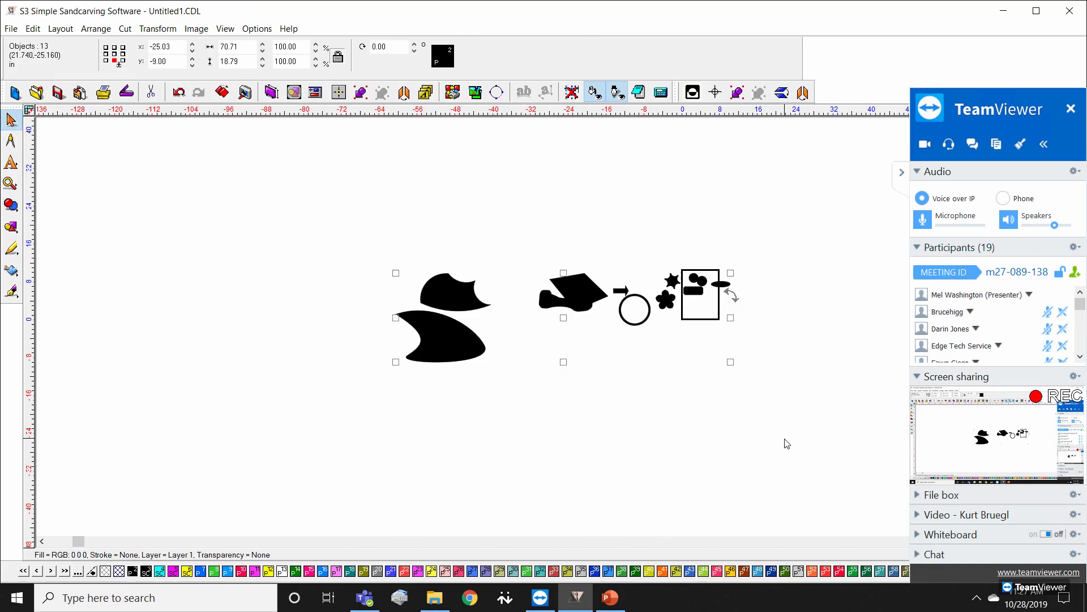
key("Delete")
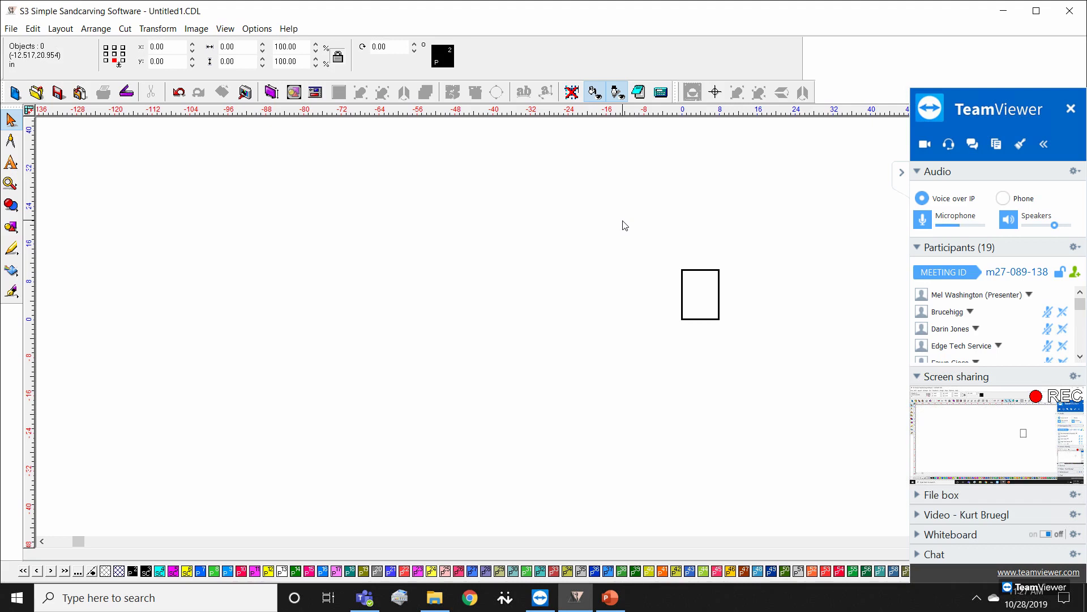
scroll(723, 291, "up", 1)
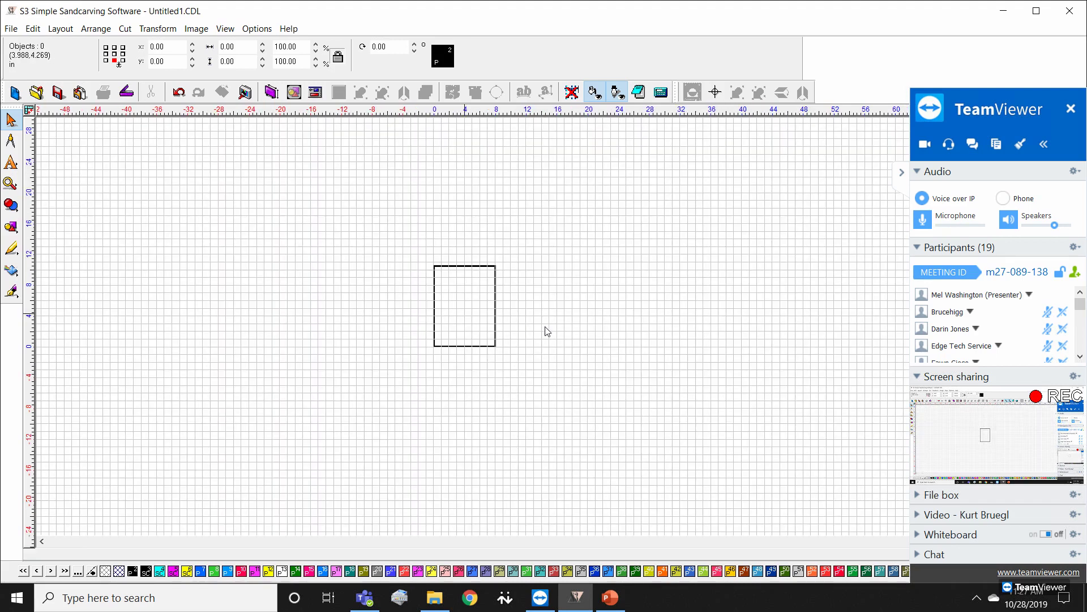
scroll(546, 331, "up", 1)
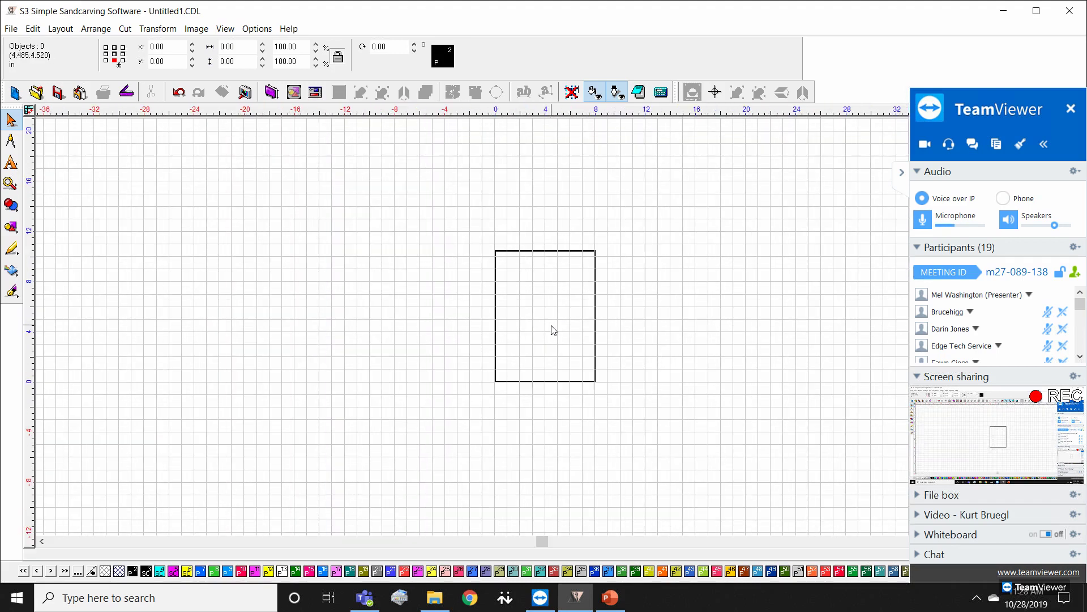
left_click(13, 29)
mouse_move(58, 32)
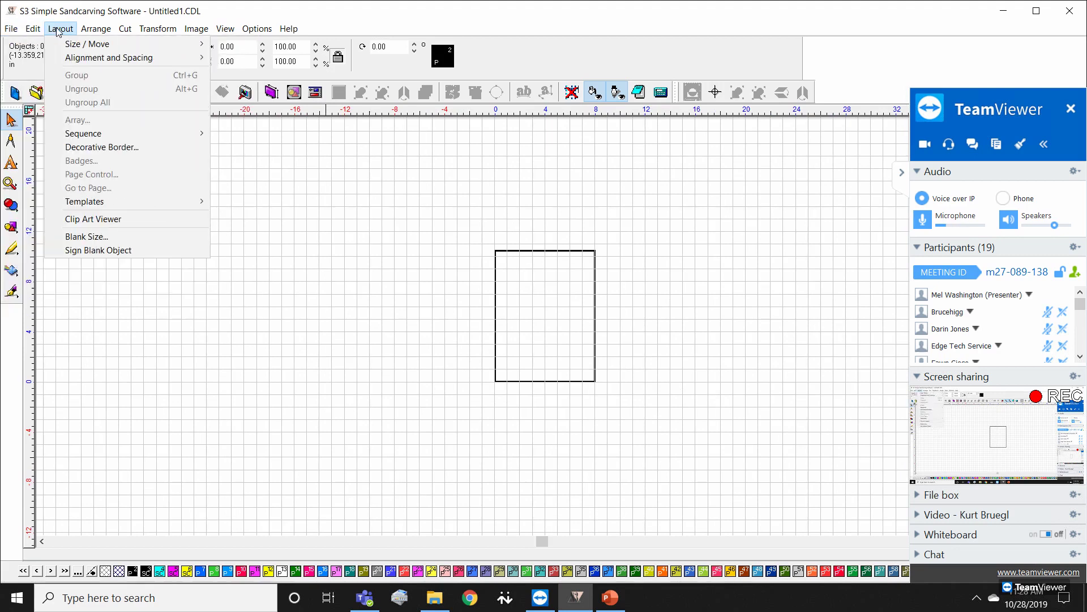
mouse_move(171, 26)
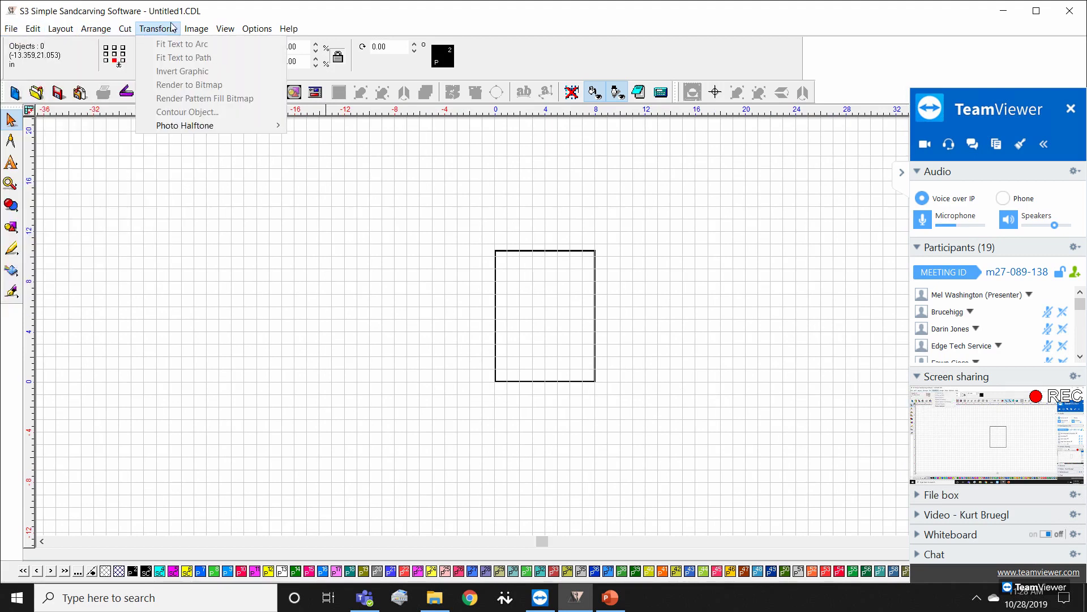
mouse_move(288, 29)
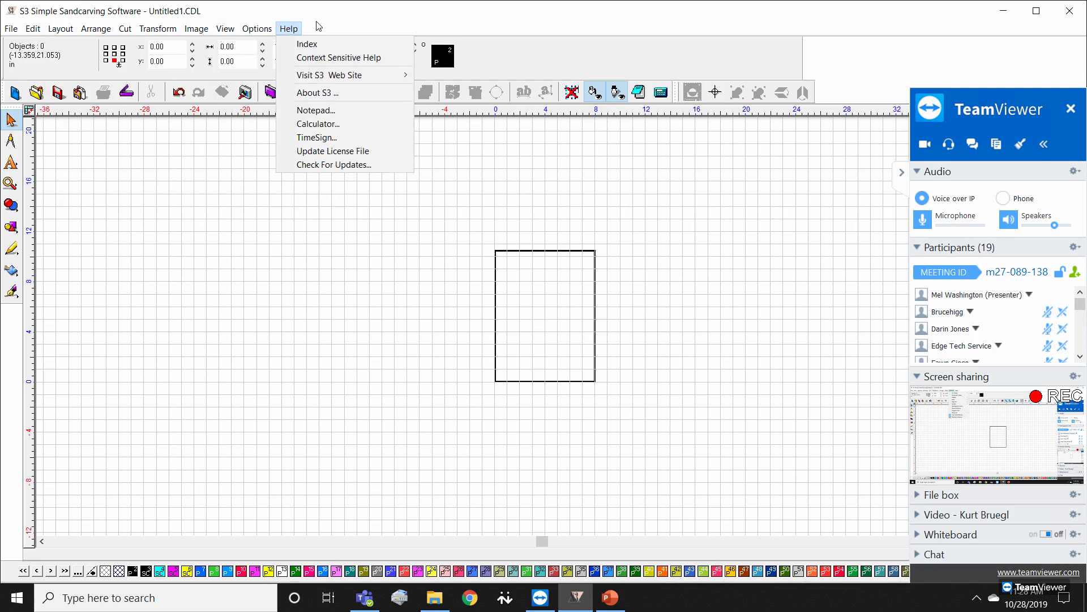
left_click(412, 5)
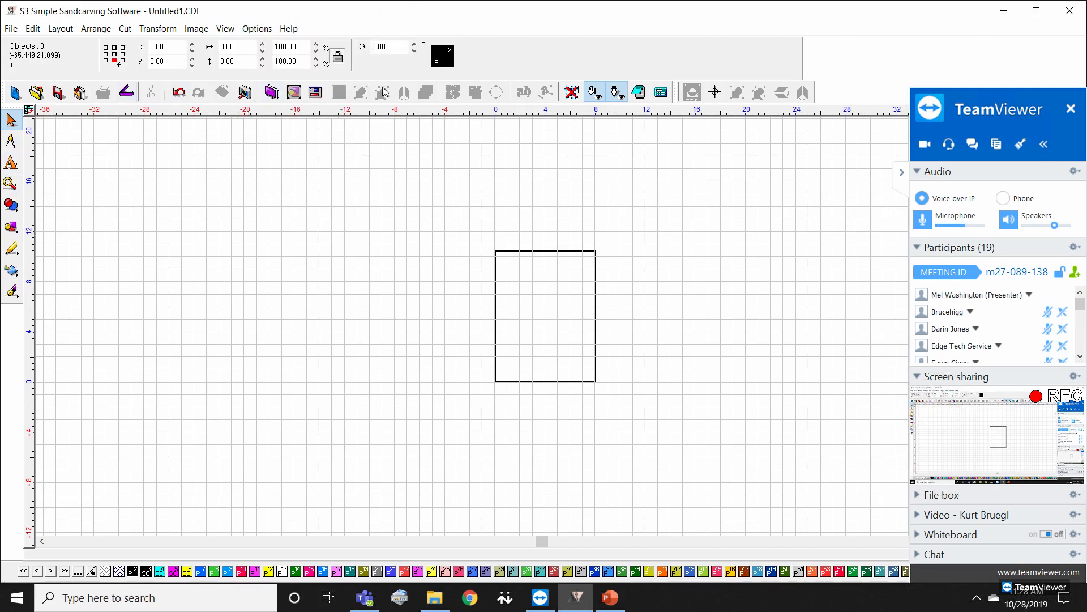
Step: Create a new custom toolbar named "Webinar"
right_click(537, 91)
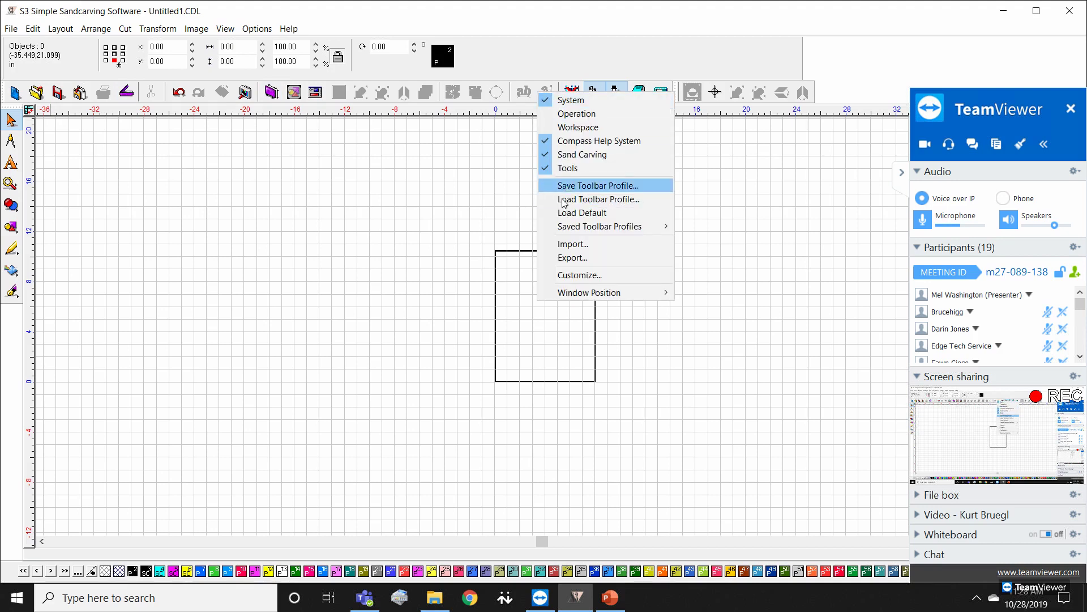
left_click(589, 274)
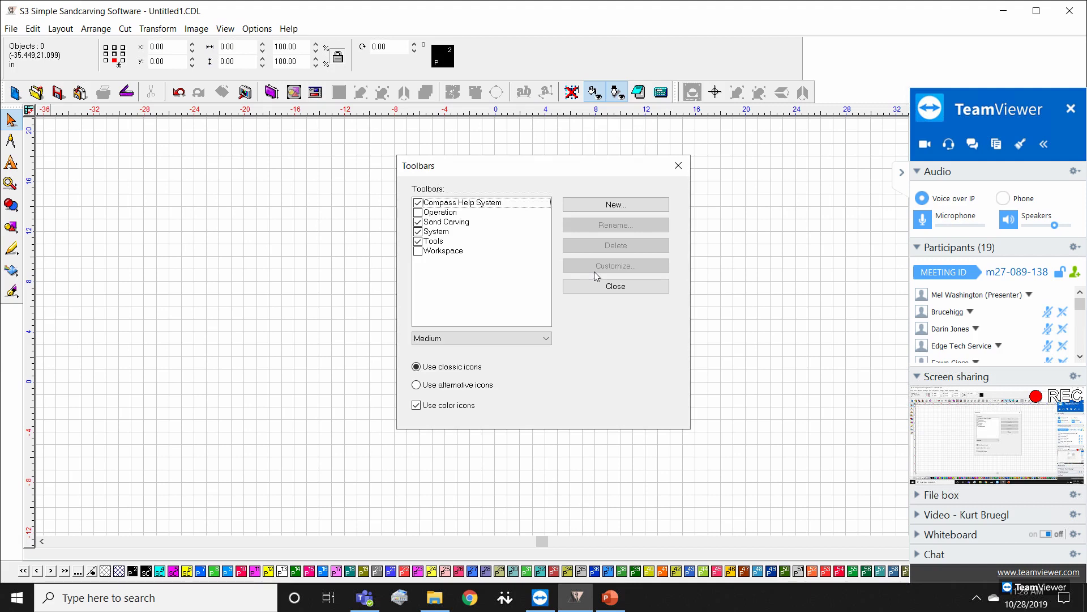
left_click(614, 205)
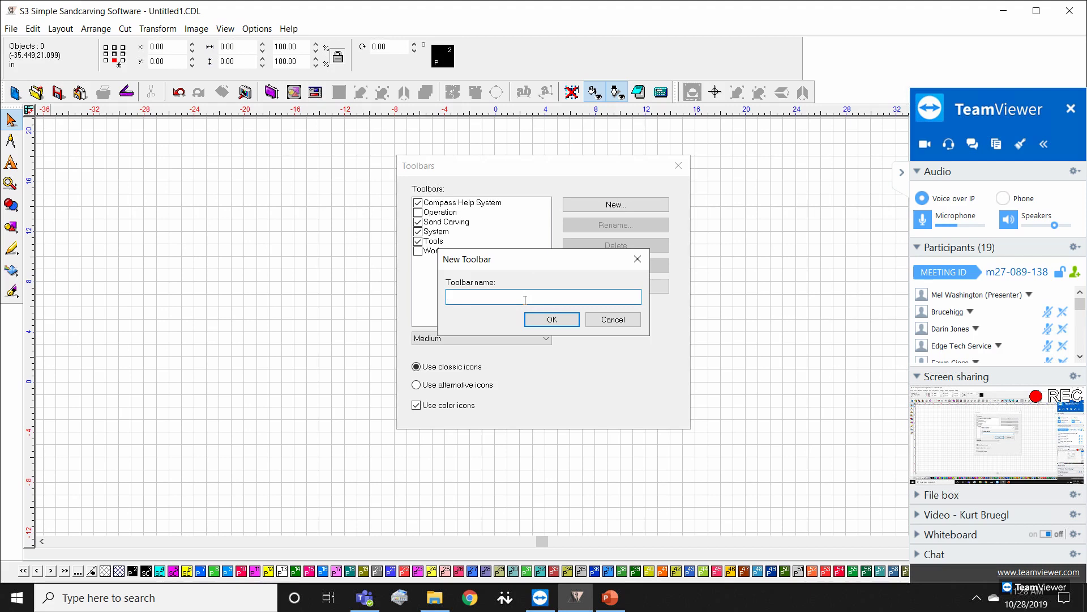
type("Webinar")
left_click(567, 322)
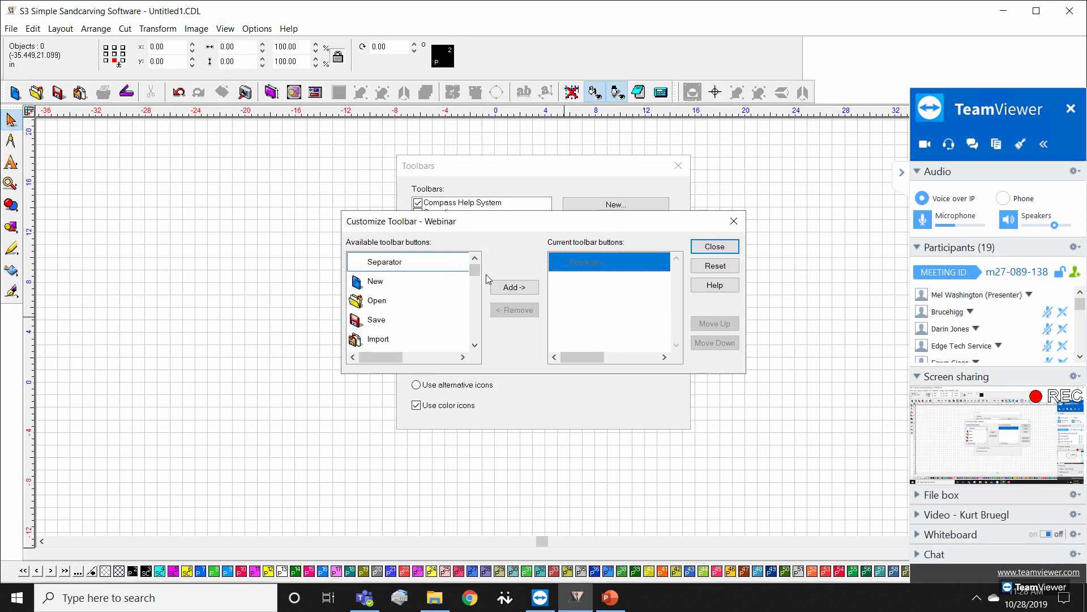
Step: Add the Print command to the Webinar toolbar
left_click(474, 345)
left_click(475, 345)
left_click(474, 345)
left_click(474, 345)
left_click(475, 345)
left_click(474, 345)
left_click(475, 344)
left_click(475, 345)
left_click(474, 345)
left_click(474, 345)
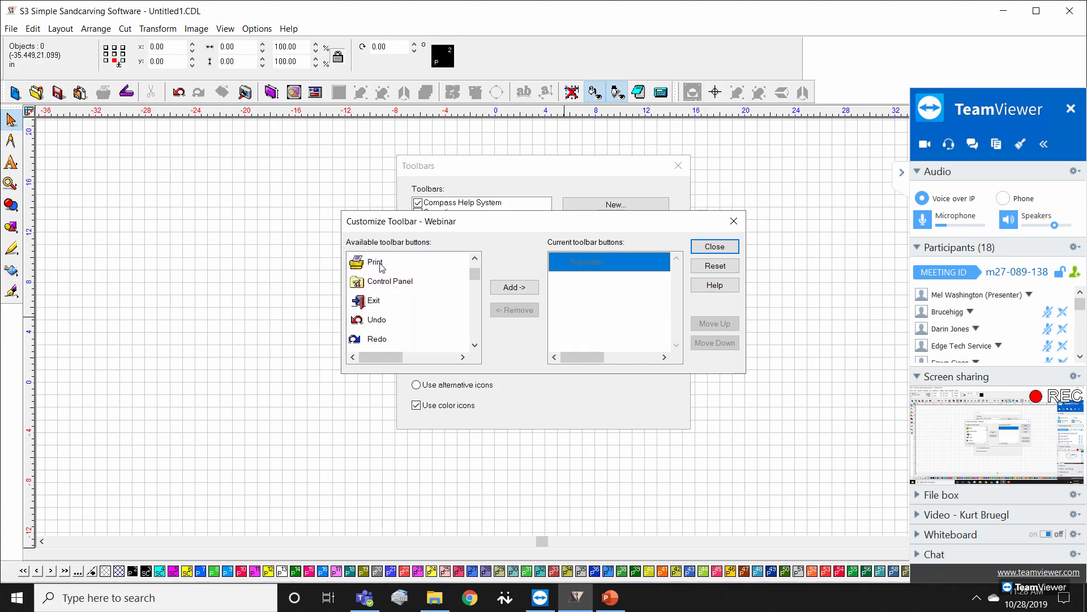
left_click(391, 261)
left_click(518, 293)
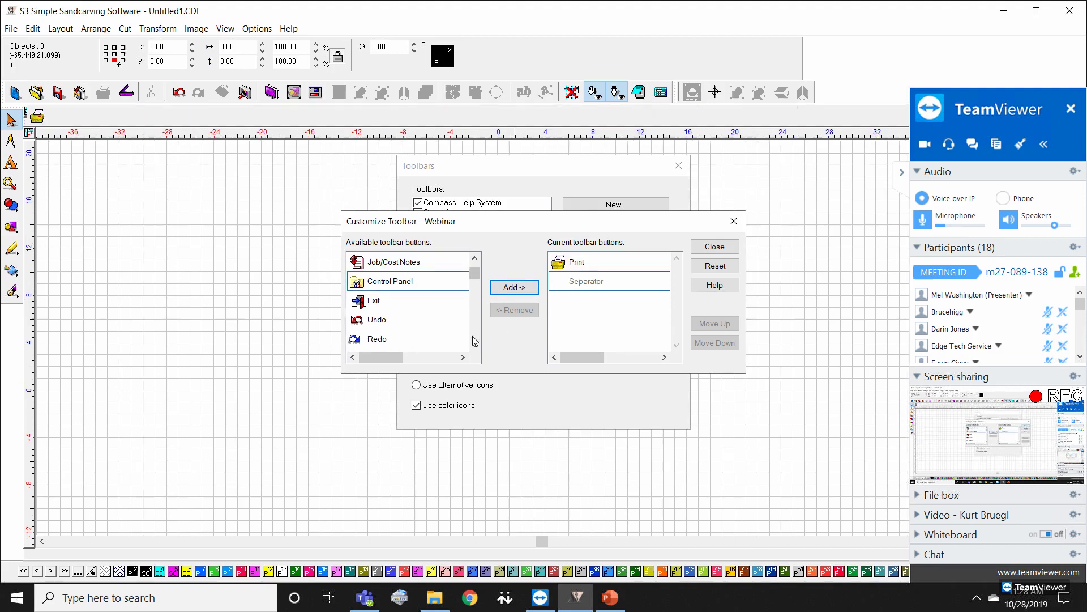
Step: Add the Duplicate command to the Webinar toolbar
left_click(475, 345)
left_click(476, 345)
left_click(475, 345)
left_click(474, 344)
left_click(475, 345)
left_click(475, 345)
left_click(475, 345)
left_click(475, 345)
left_click(475, 345)
left_click(408, 281)
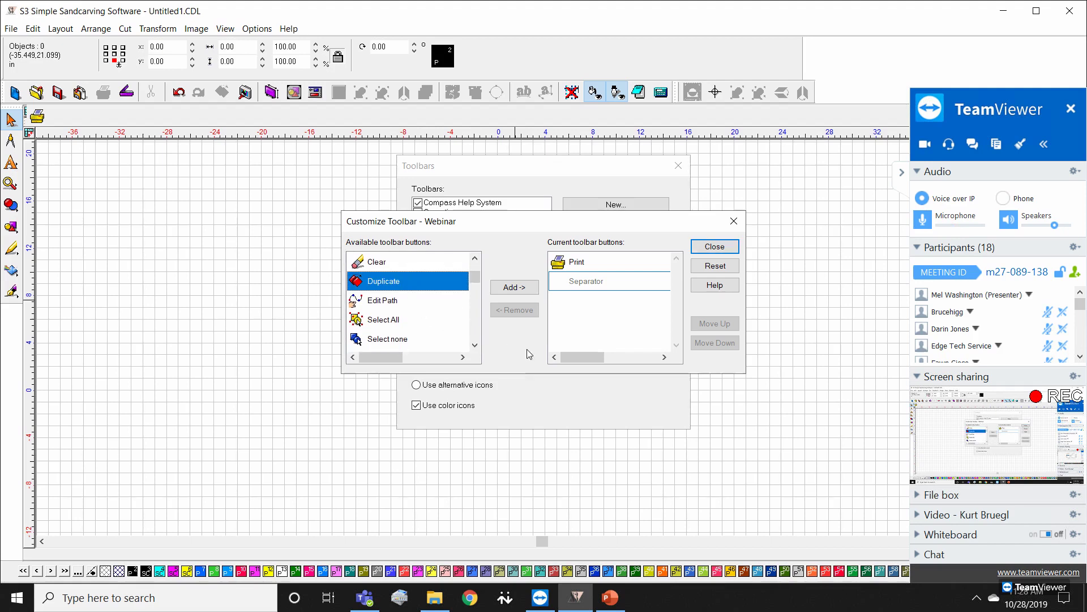
left_click(508, 292)
Step: Add the Array and Align commands to the Webinar toolbar and finish customizing it
scroll(470, 351, "down", 4)
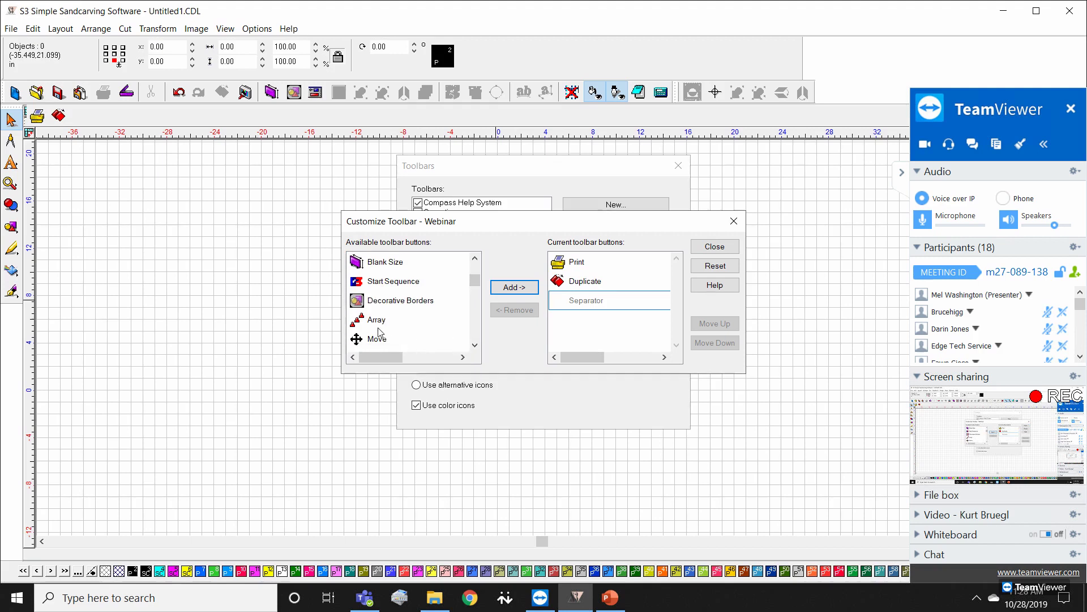
left_click(387, 324)
left_click(475, 345)
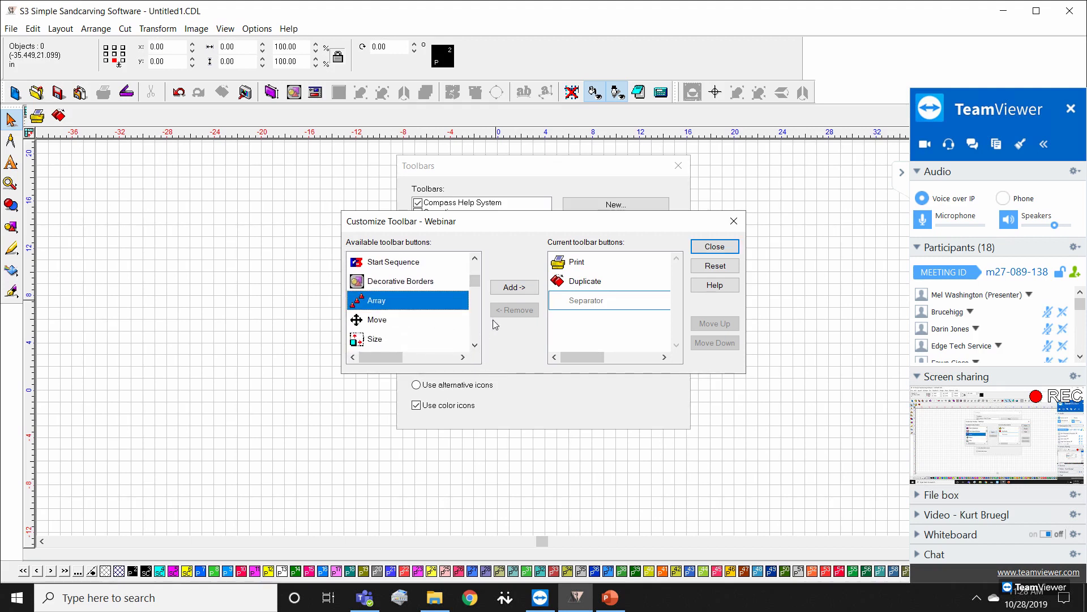
left_click(525, 289)
scroll(375, 312, "down", 3)
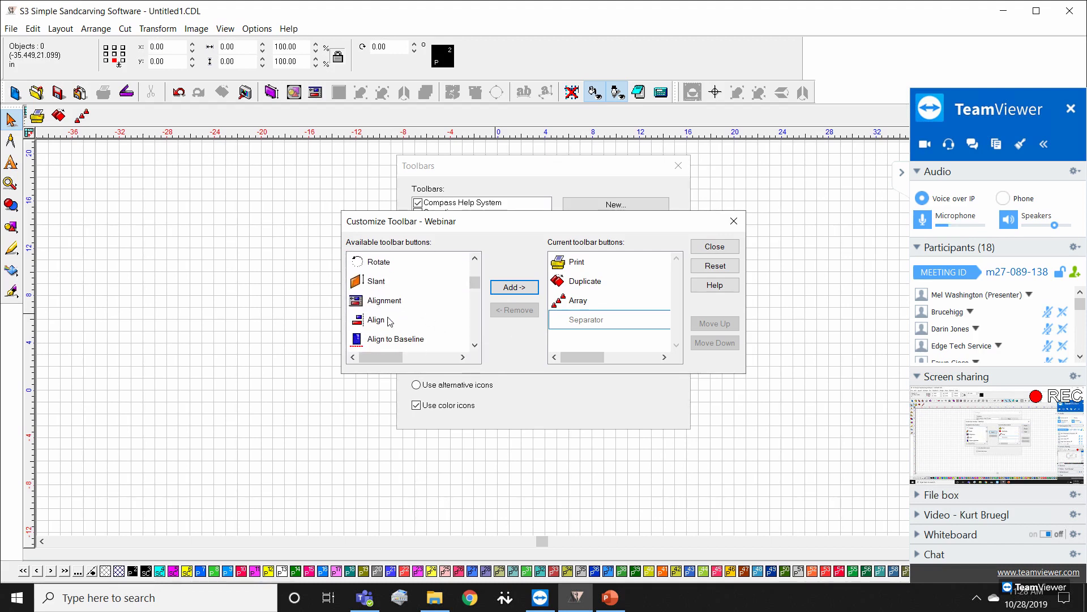
left_click(376, 319)
left_click(514, 290)
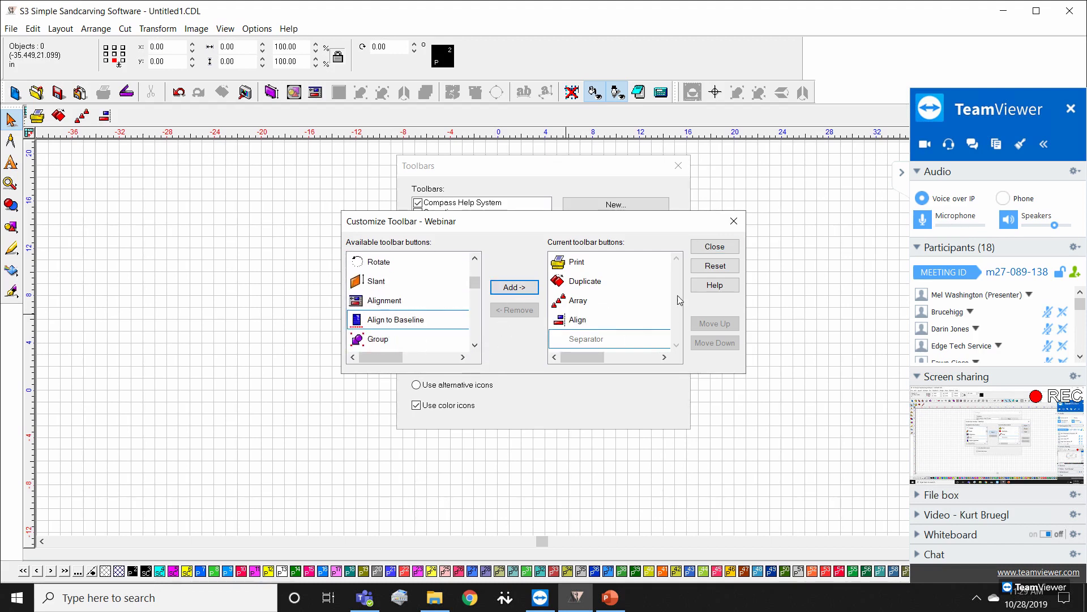
left_click(713, 250)
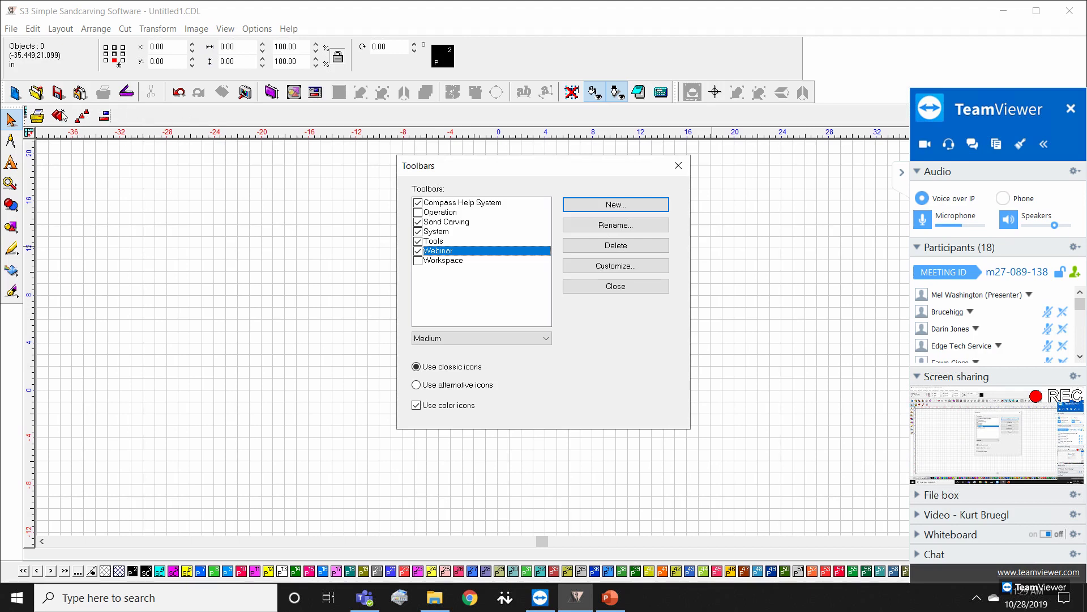
Step: Hide the Webinar toolbar, and toggle the Sand Carving toolbar off and back on
left_click(419, 252)
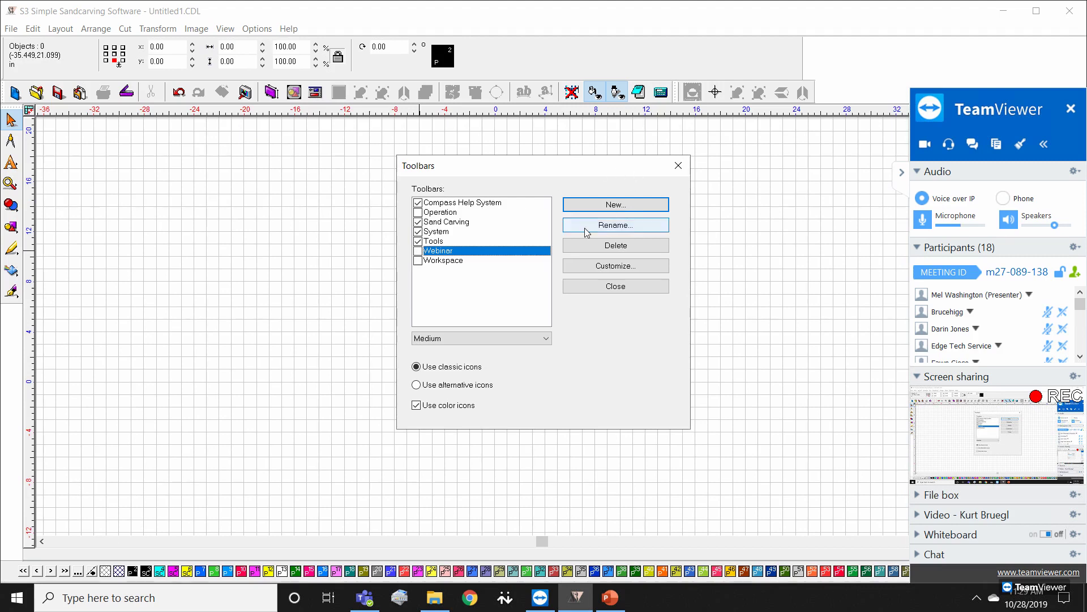
left_click(463, 224)
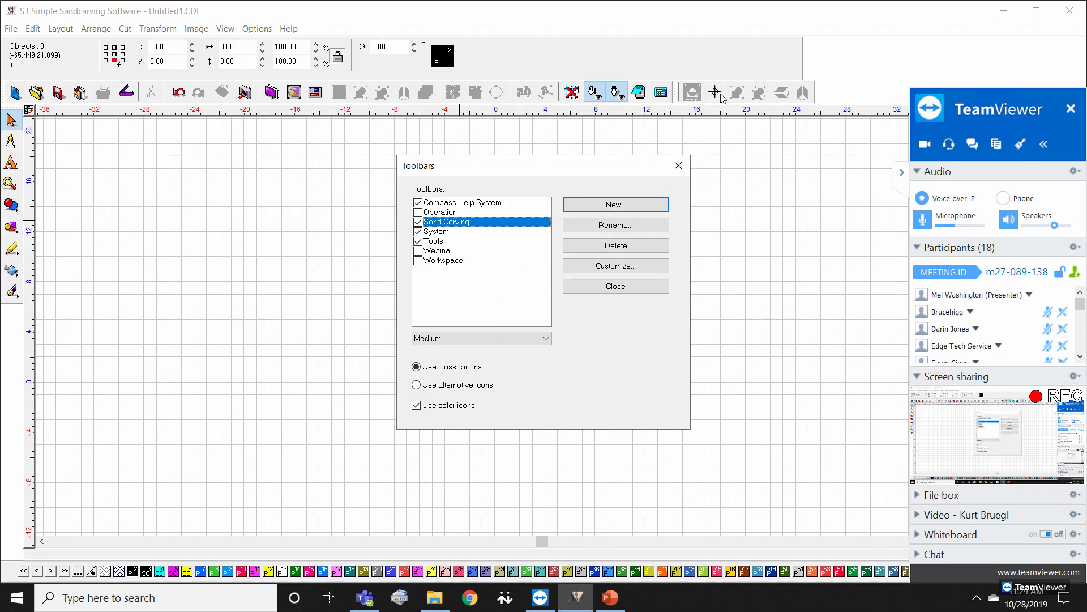
left_click(420, 222)
left_click(419, 222)
left_click(421, 222)
left_click(421, 222)
Step: Remove the Registration Mark command from the Sand Carving toolbar
left_click(615, 266)
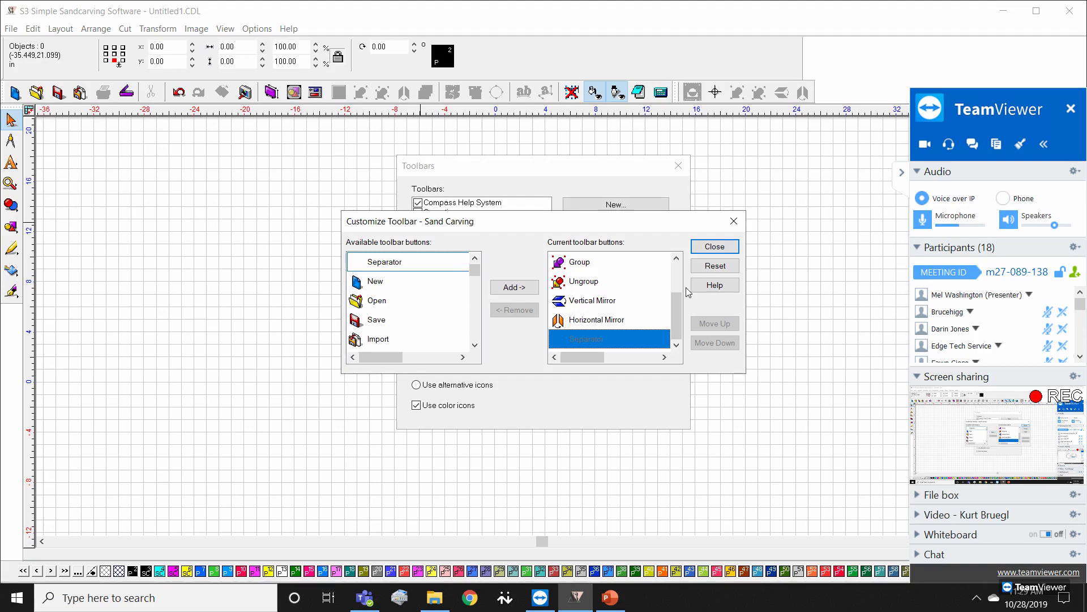
scroll(610, 275, "up", 1)
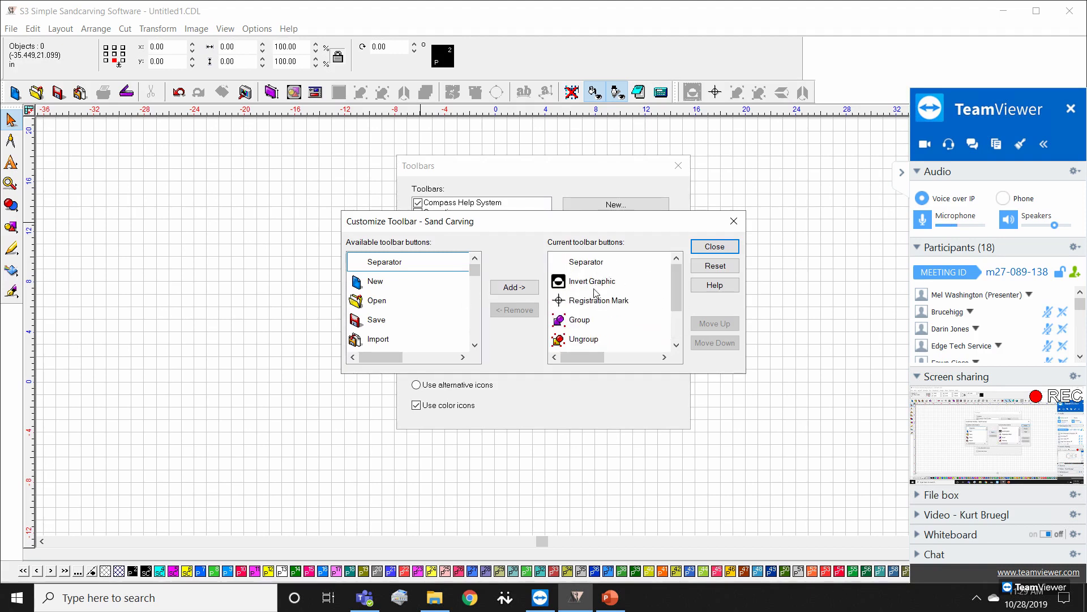
left_click_drag(678, 291, 675, 298)
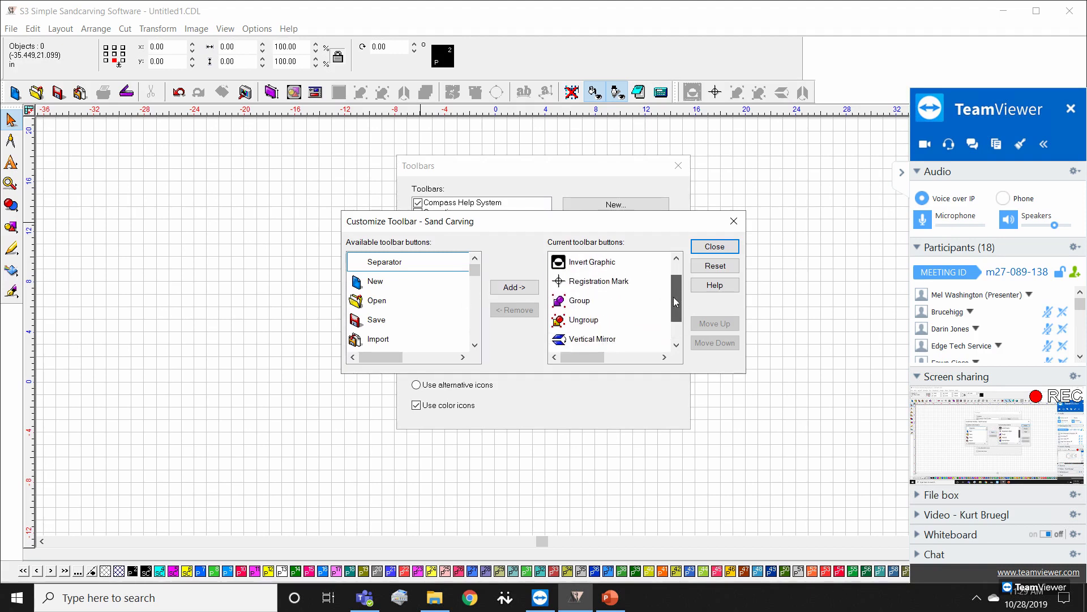
mouse_move(679, 291)
left_mouse_down()
mouse_move(679, 314)
mouse_move(679, 299)
left_mouse_up()
left_click(601, 288)
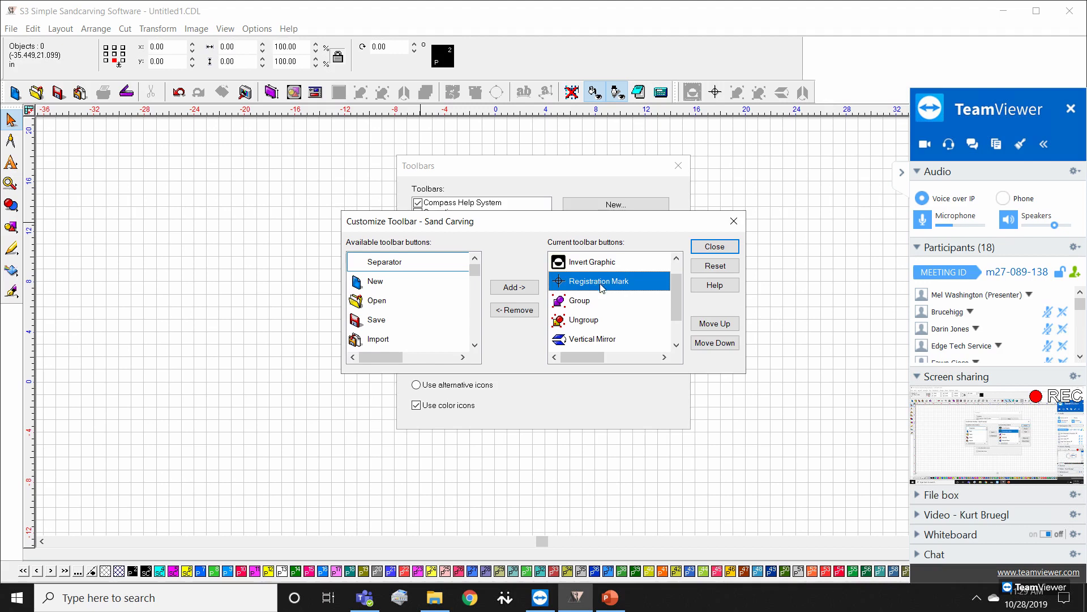
left_click(514, 310)
left_click_drag(678, 301, 679, 286)
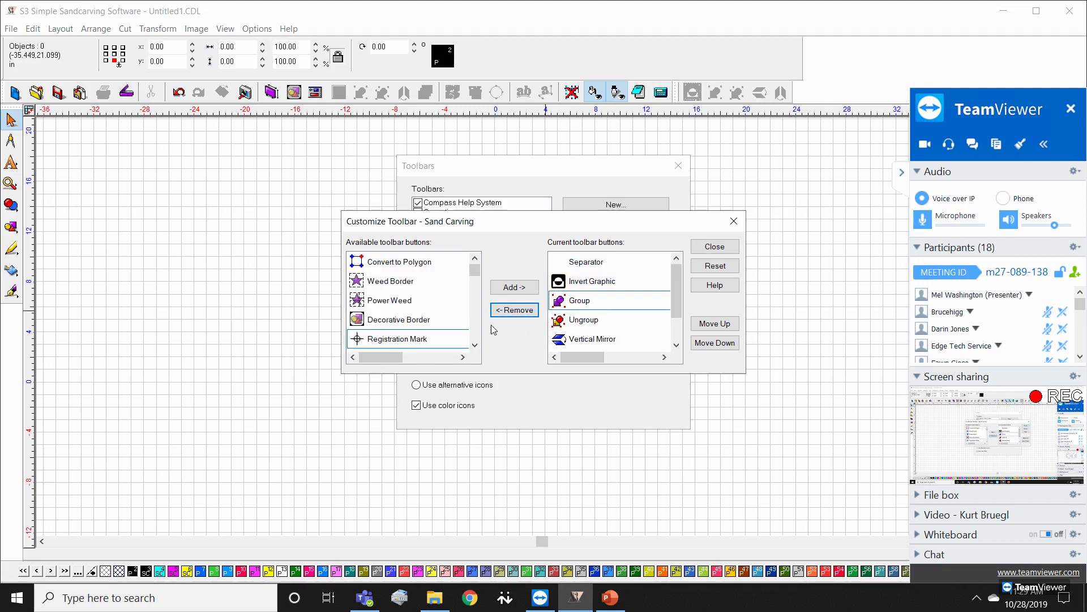
Step: Add the Multi-Registration Mark command to the Sand Carving toolbar and finish the toolbar setup
left_click(475, 345)
left_click(475, 345)
left_click(436, 318)
left_click(520, 287)
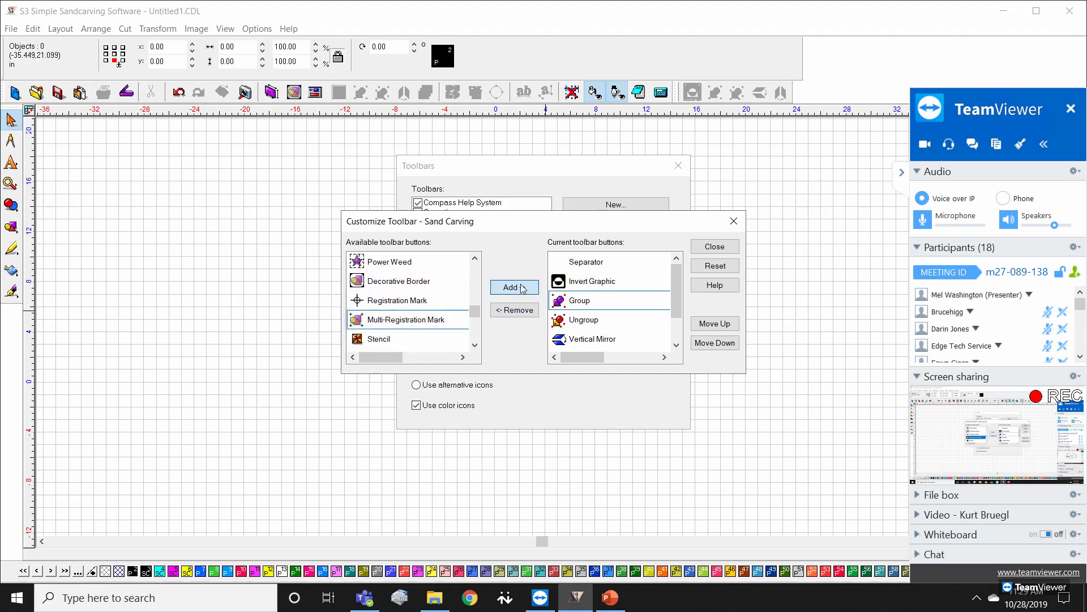
left_click_drag(678, 296, 685, 326)
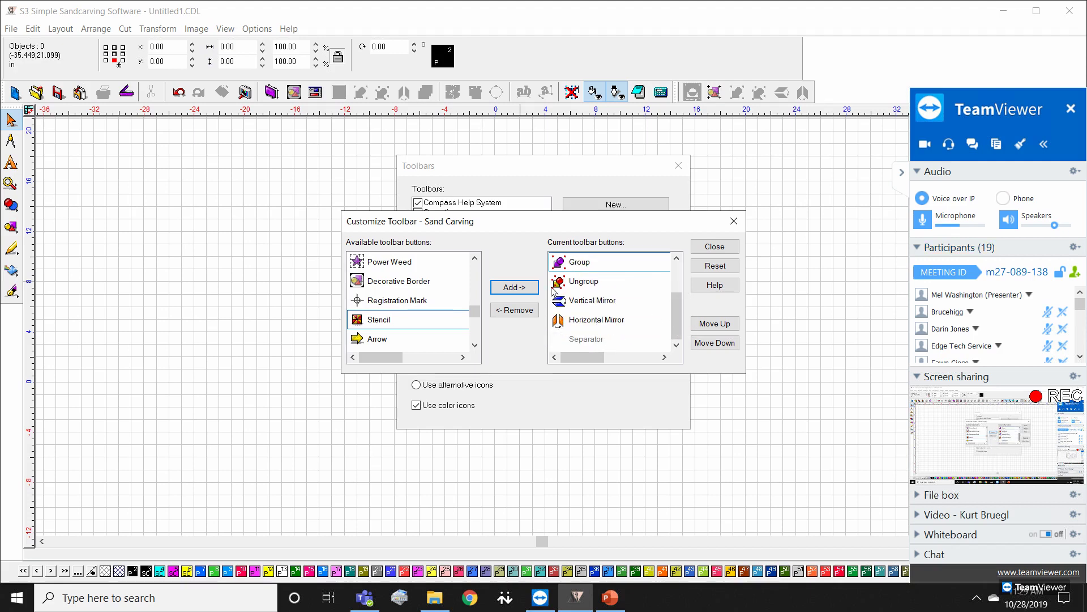
left_click(711, 249)
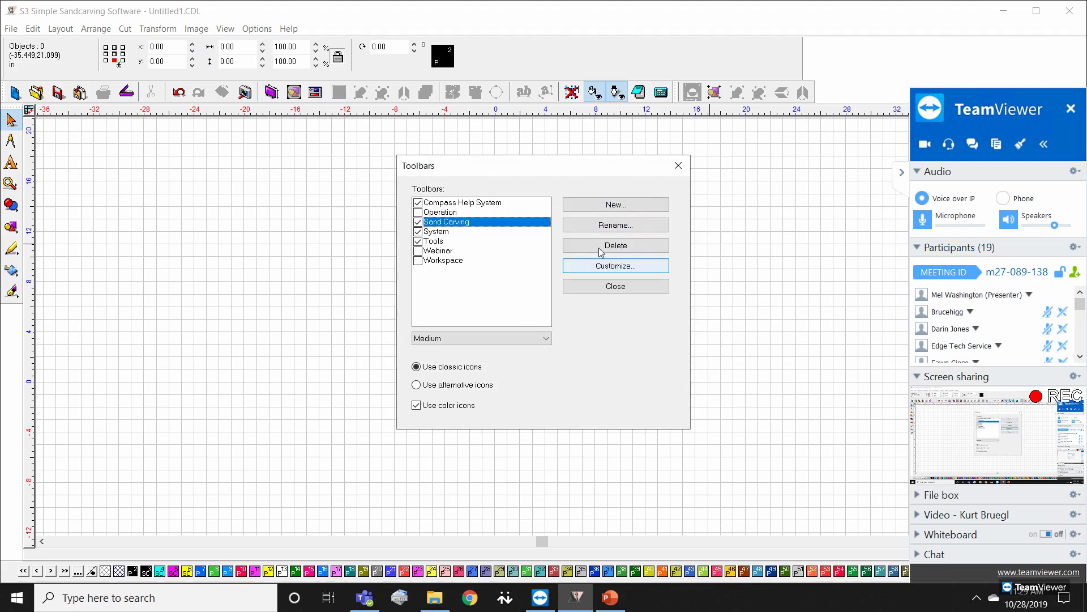
left_click(678, 166)
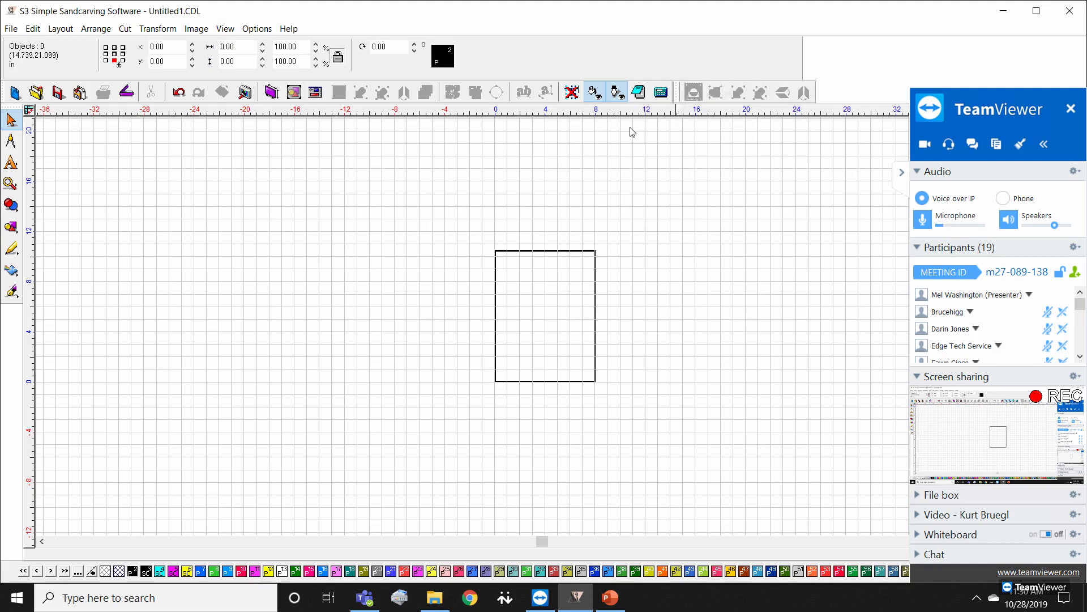
Step: Detach the Text Tools flyout as a floating toolbar, move it across the workspace, and dismiss it
left_click(11, 164)
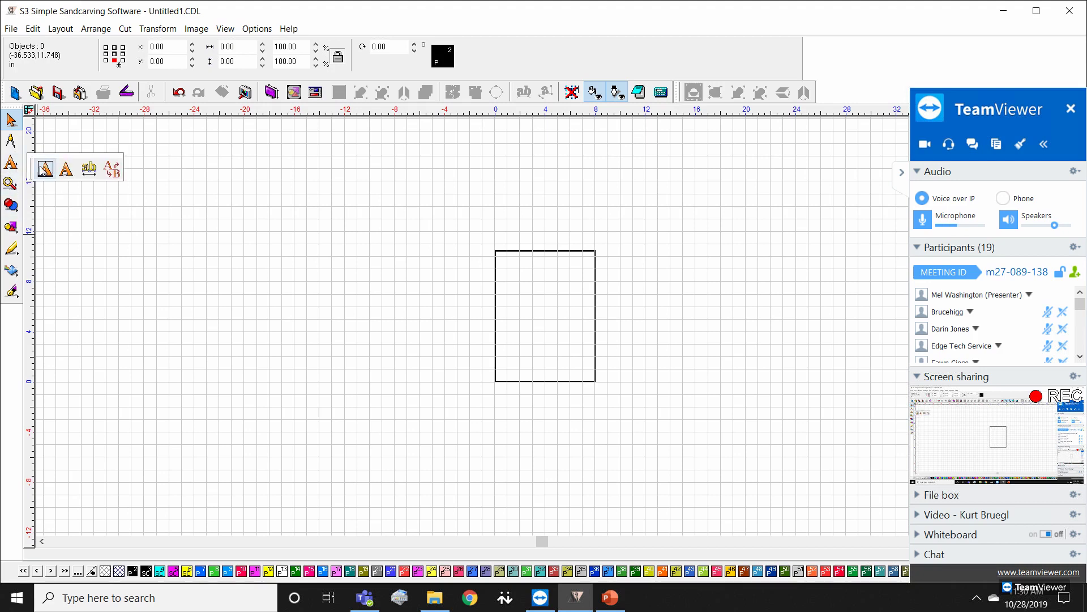
left_click_drag(62, 173, 762, 187)
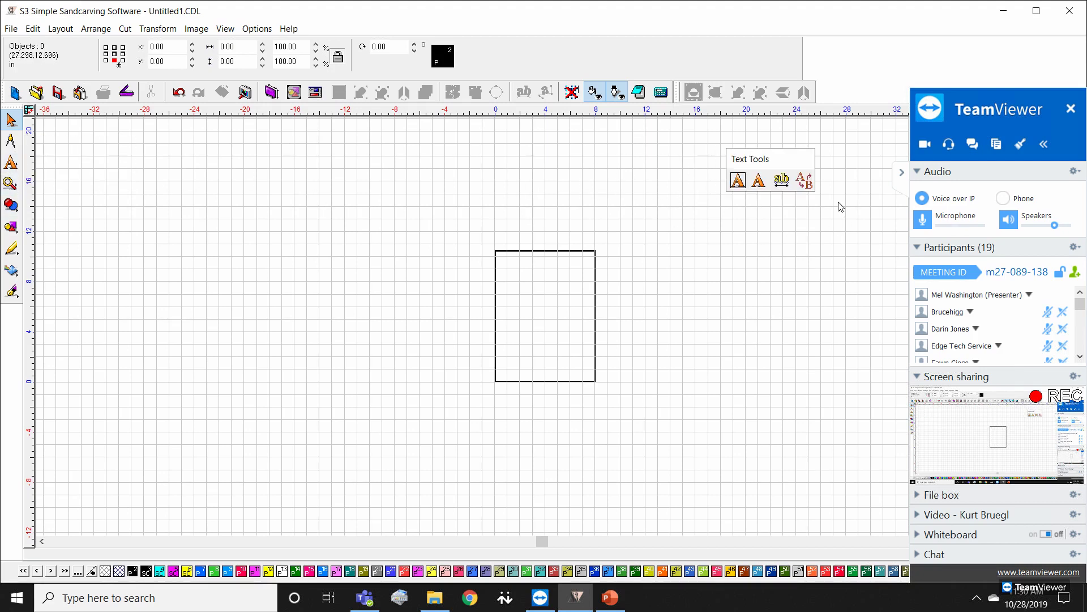
left_click(759, 180)
left_click(738, 180)
left_click_drag(770, 160, 823, 160)
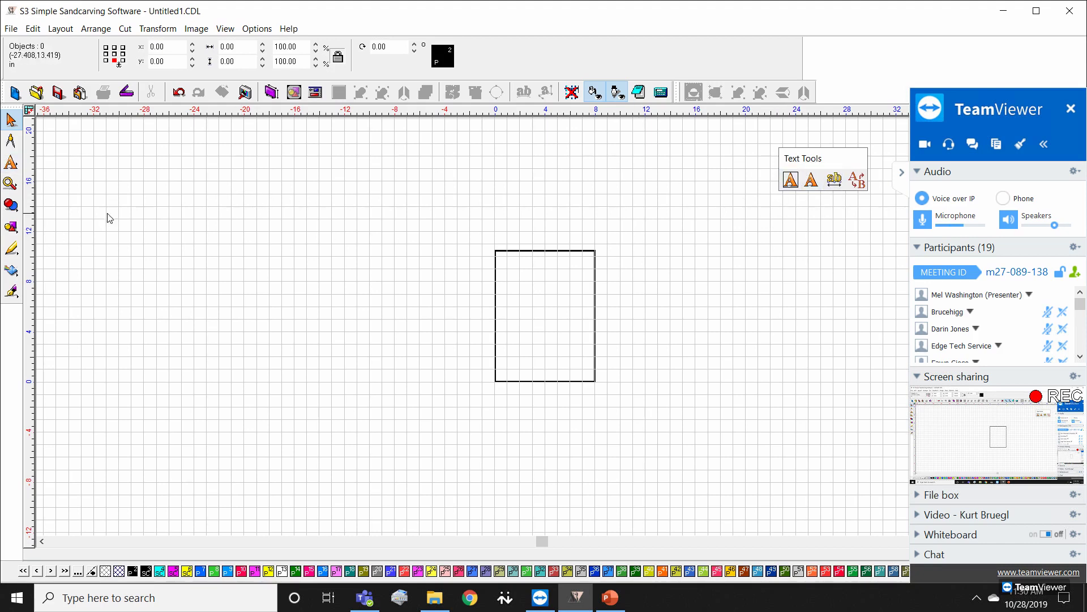
left_click(20, 166)
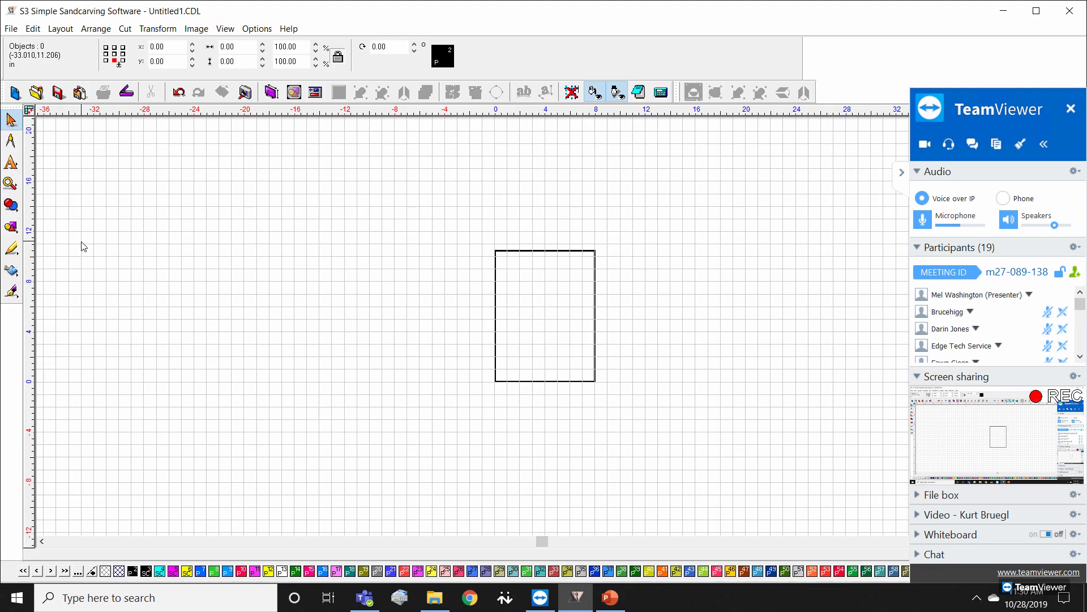
Step: Review the available options for saving, loading and restoring toolbar profiles
right_click(621, 93)
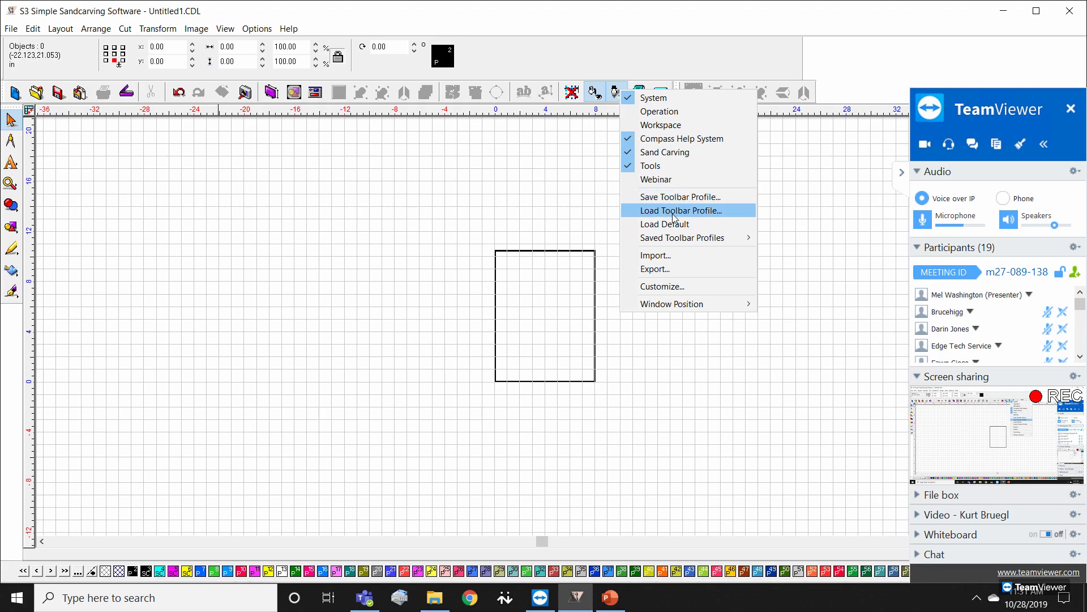
left_click(552, 174)
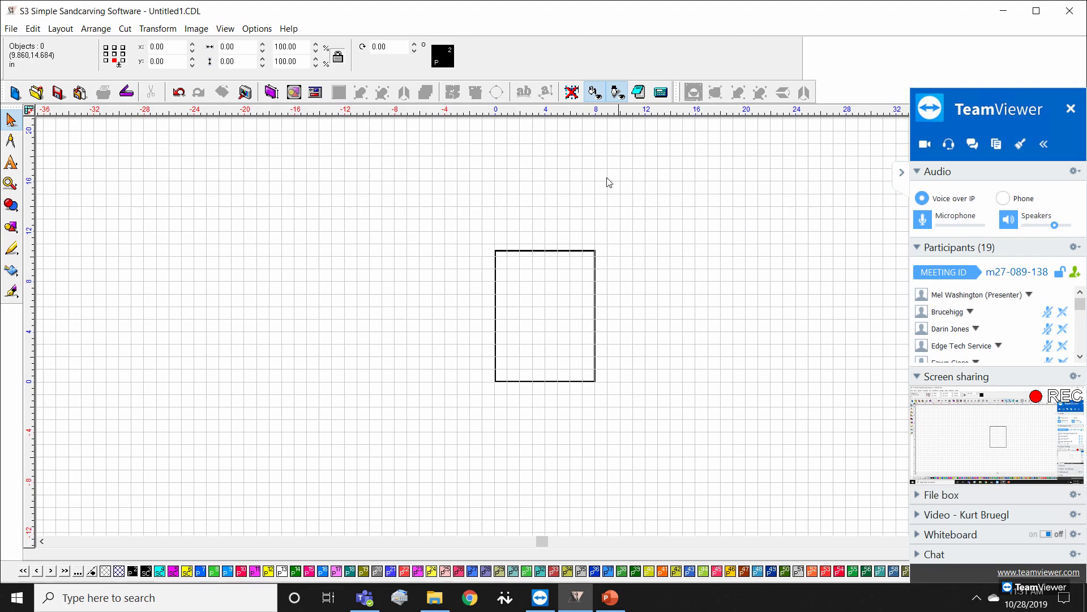
left_click_drag(442, 293, 656, 357)
Step: Check the Duplicates X and Y offset settings in the General Preferences, apply, and close the preferences
left_click(256, 29)
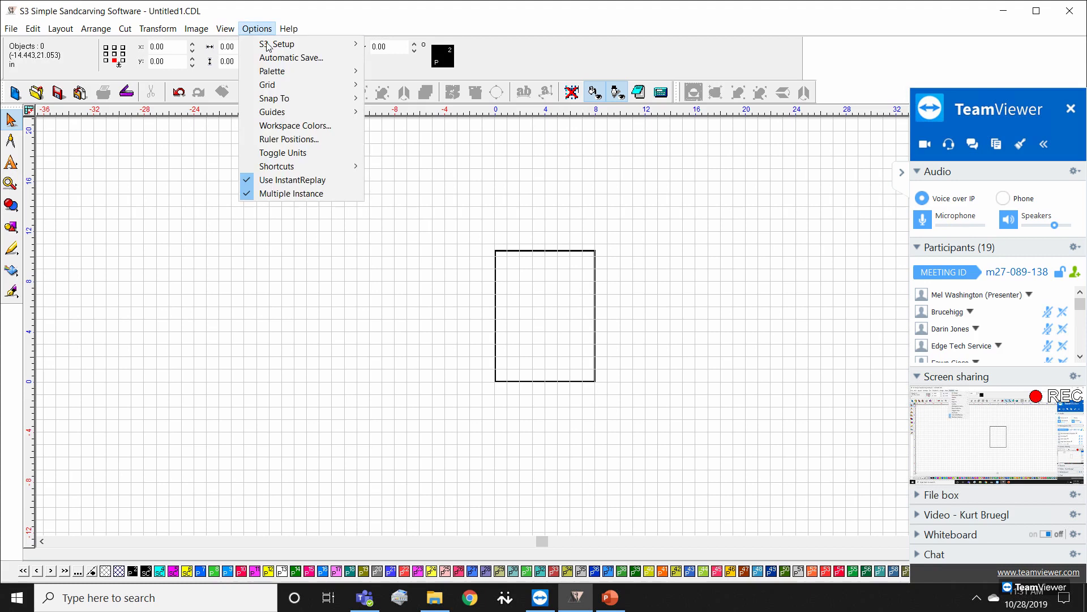
mouse_move(271, 48)
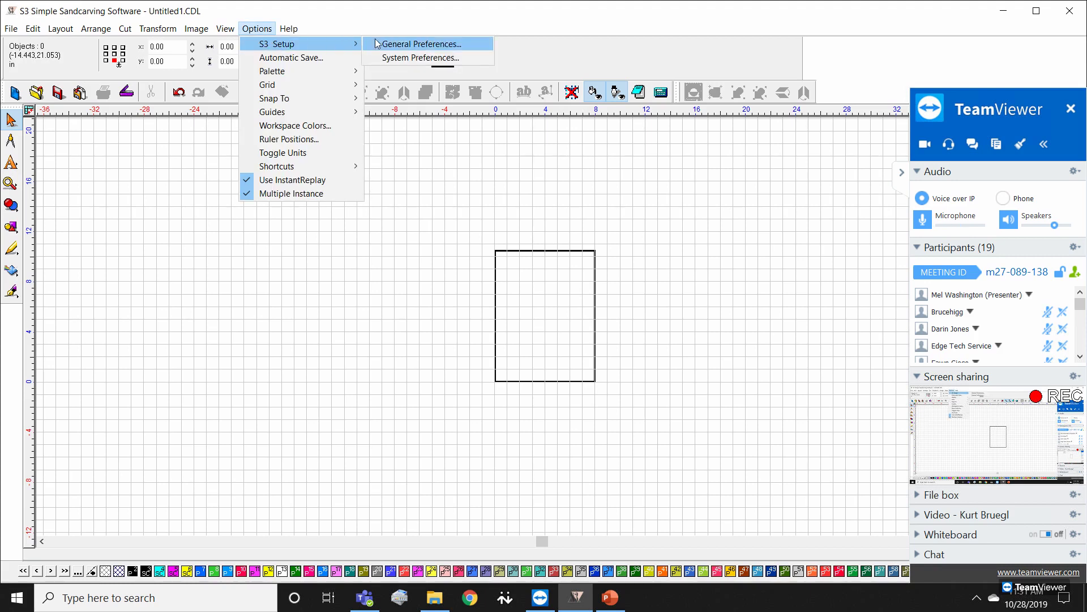
left_click(403, 44)
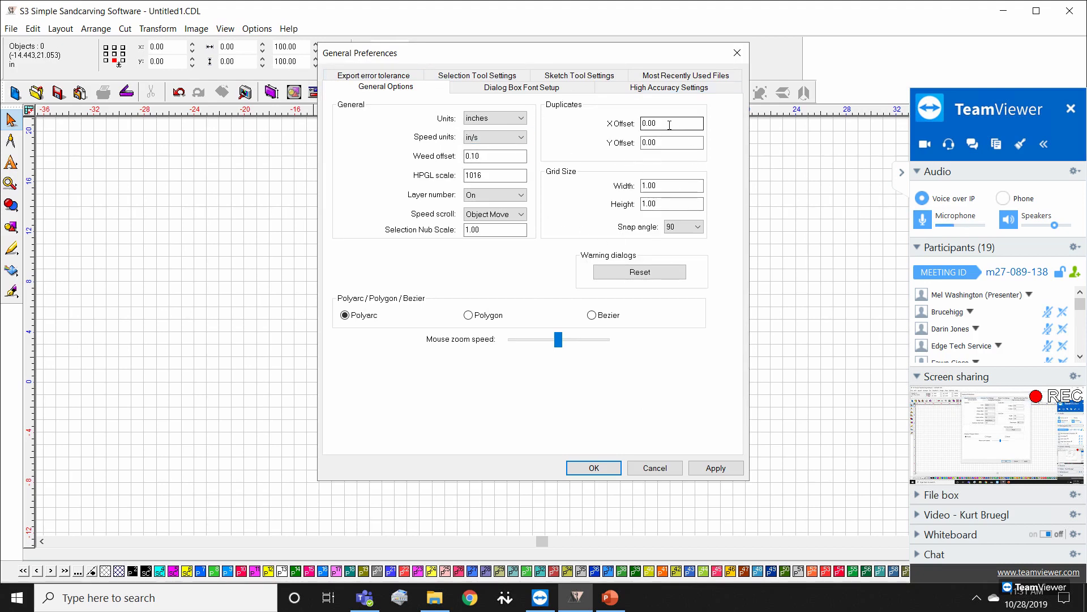
left_click_drag(669, 124, 634, 129)
left_click(722, 468)
left_click(740, 54)
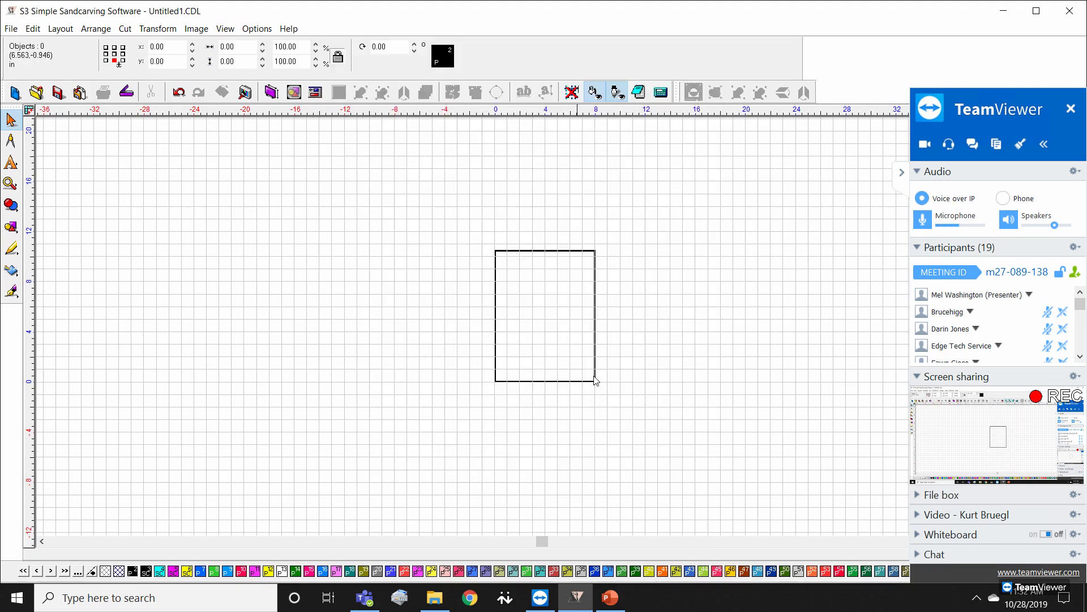
Step: Import the French Horn JPG image and move it into the upper-left corner of the page outline
scroll(596, 381, "up", 2)
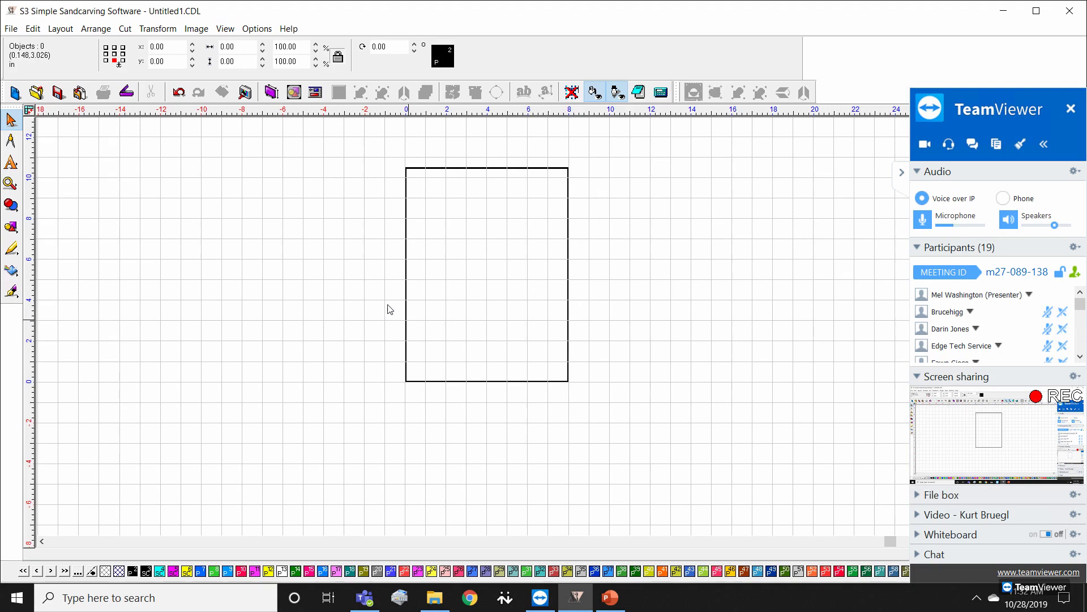
left_click(12, 28)
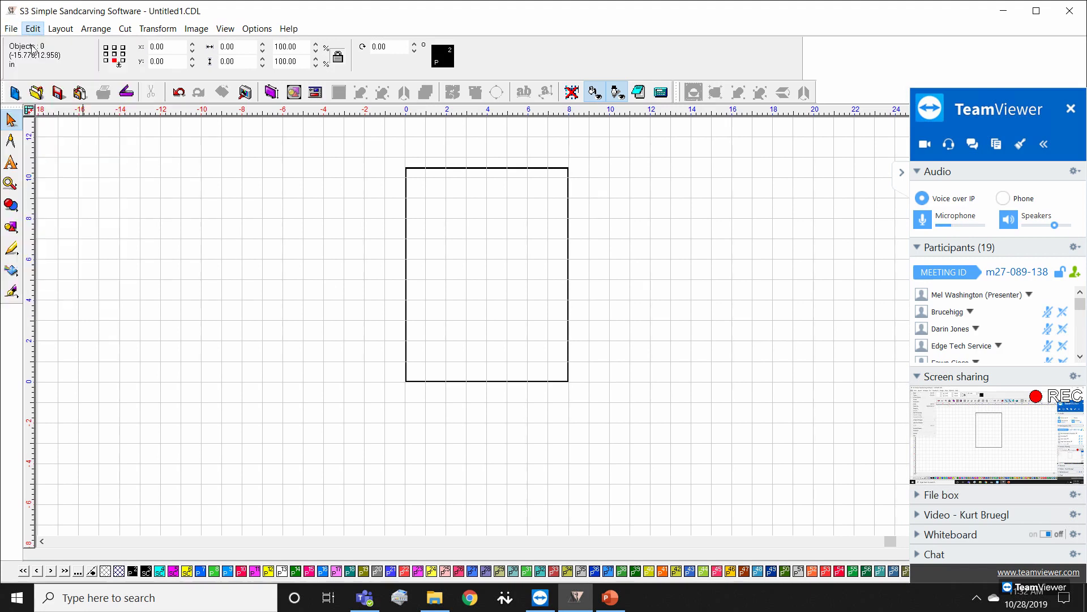
mouse_move(11, 29)
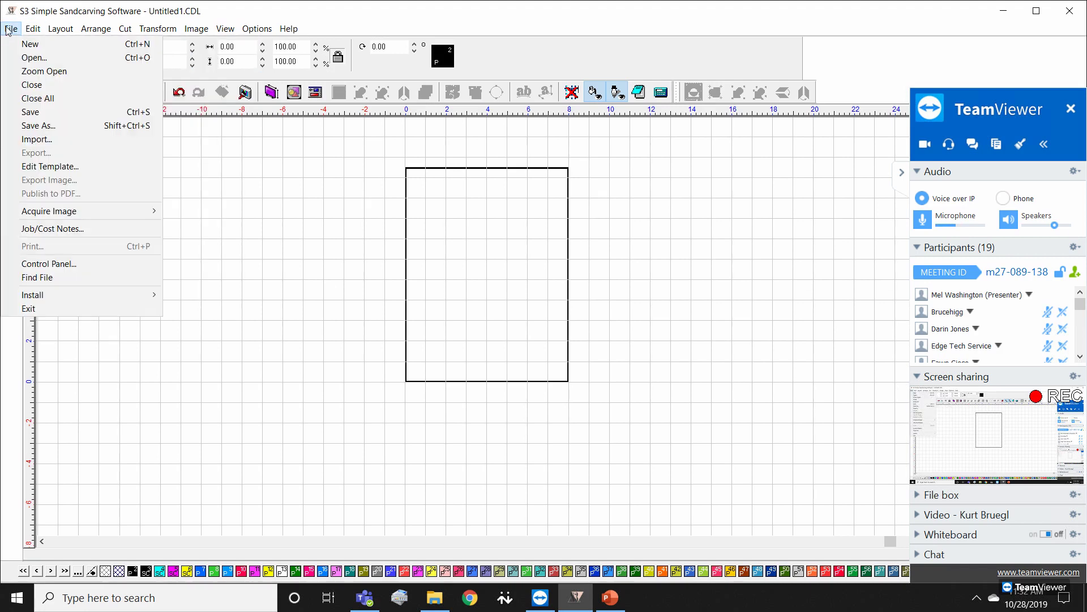
left_click(35, 140)
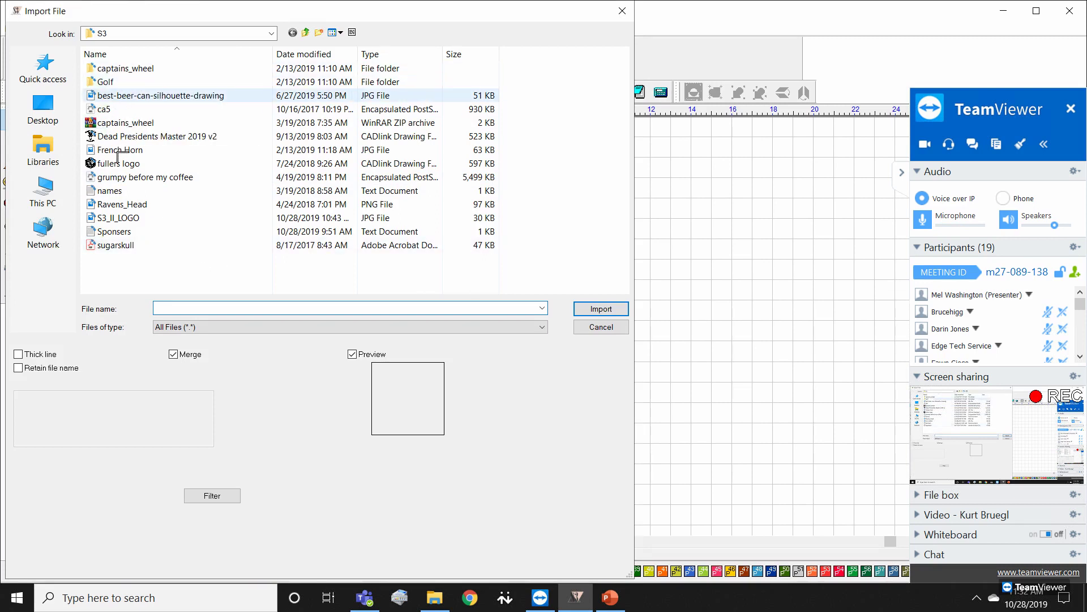
double_click(118, 152)
left_click(428, 217)
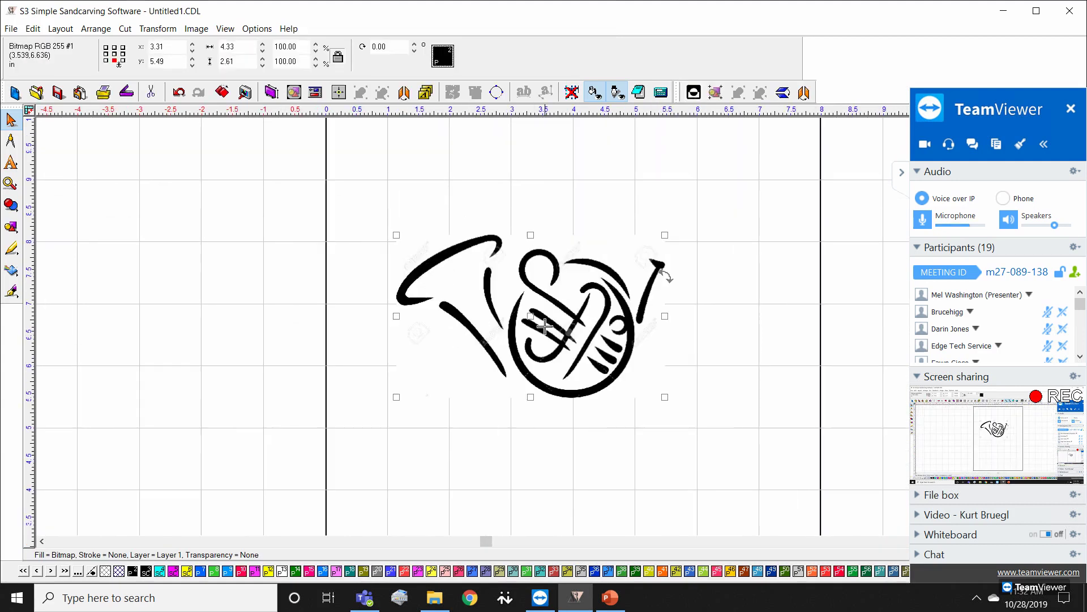
scroll(544, 326, "down", 1)
left_click_drag(544, 326, 485, 225)
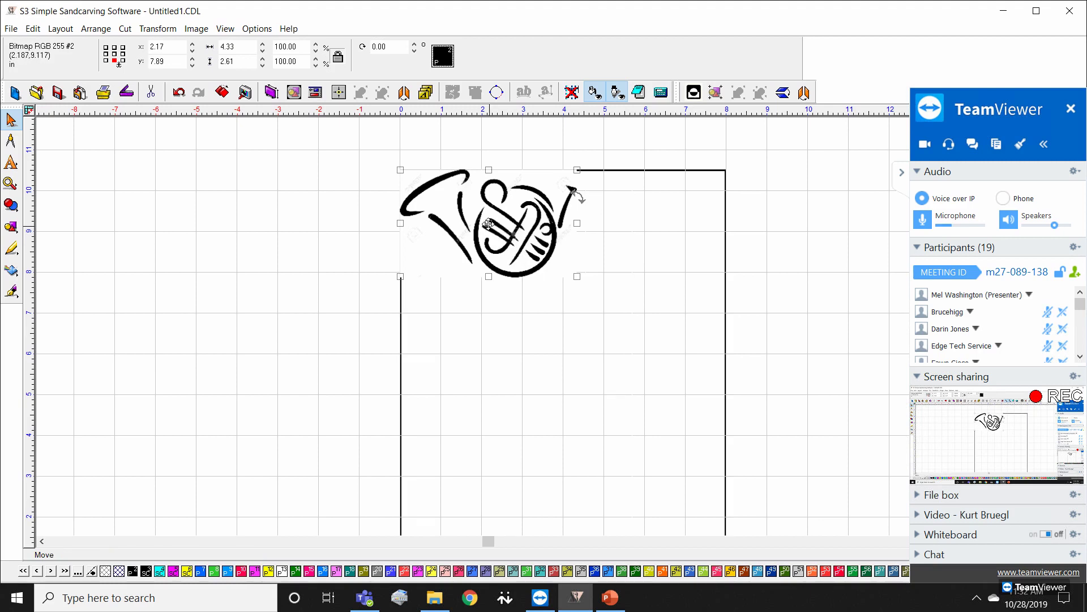
Step: Move the duplicate French Horn image off the left side of the page, and undo that move
left_click_drag(488, 224, 226, 247)
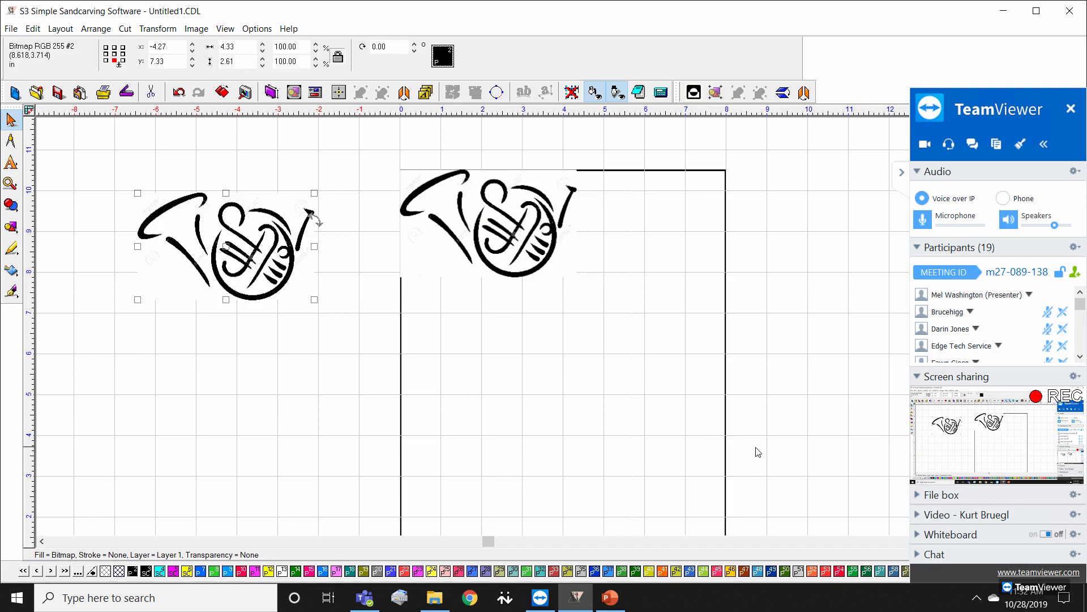
key("ctrl+z")
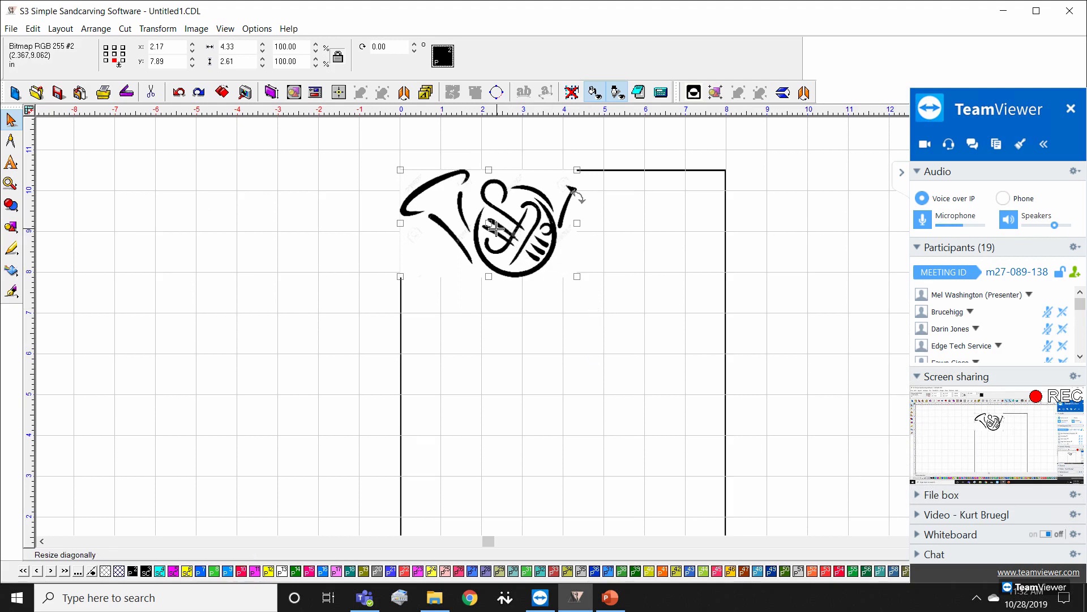
Step: Undo the recent changes to the French horn bitmap and delete it from the sign blank
left_click_drag(495, 228, 506, 317)
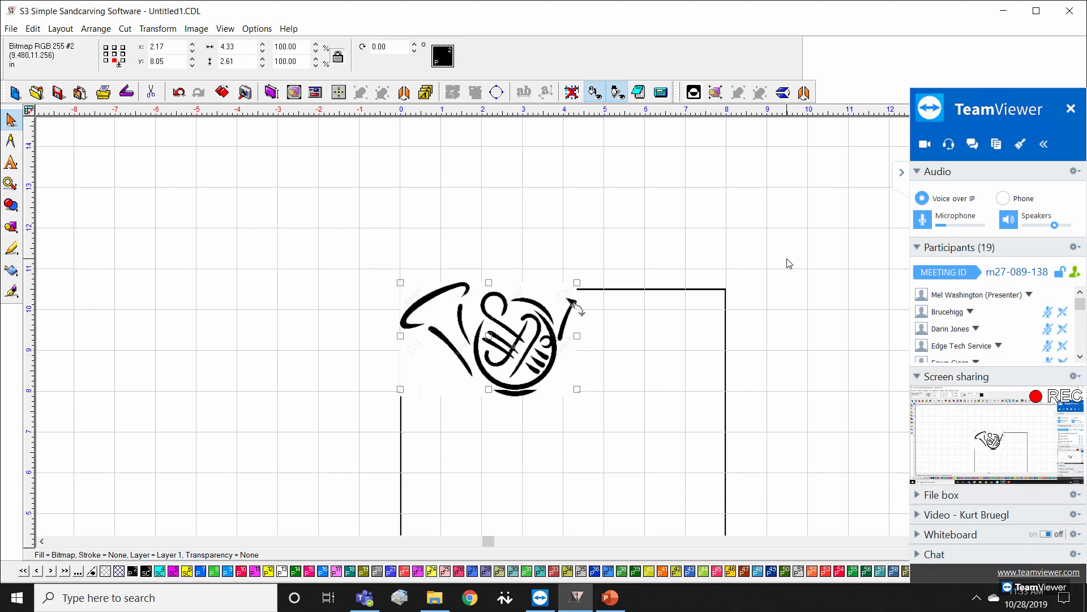
key("ctrl+z")
key("ctrl+z")
key("ctrl+z")
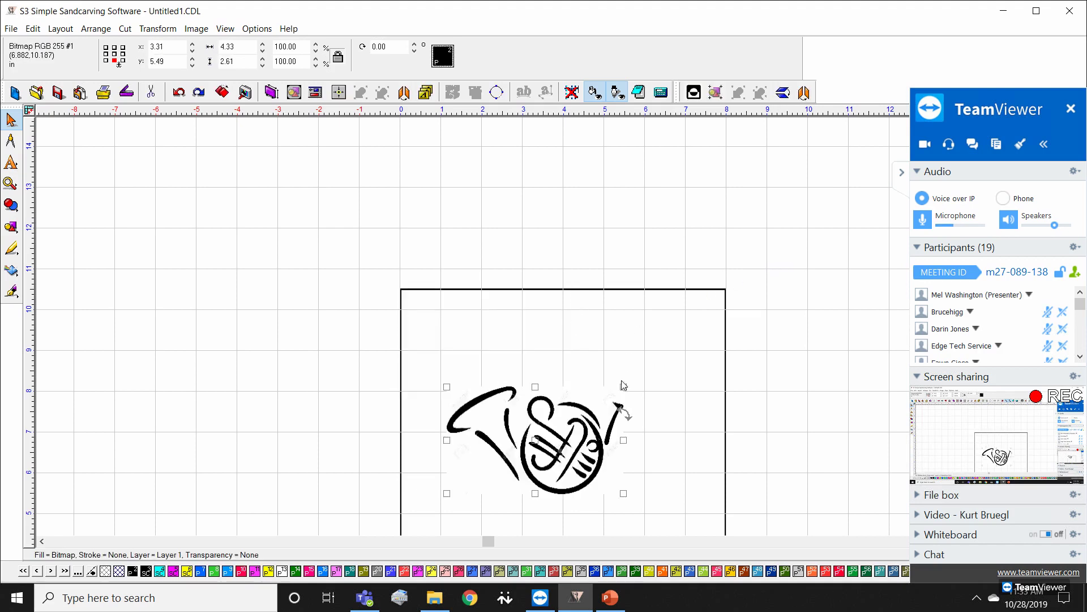
scroll(840, 377, "down", 1)
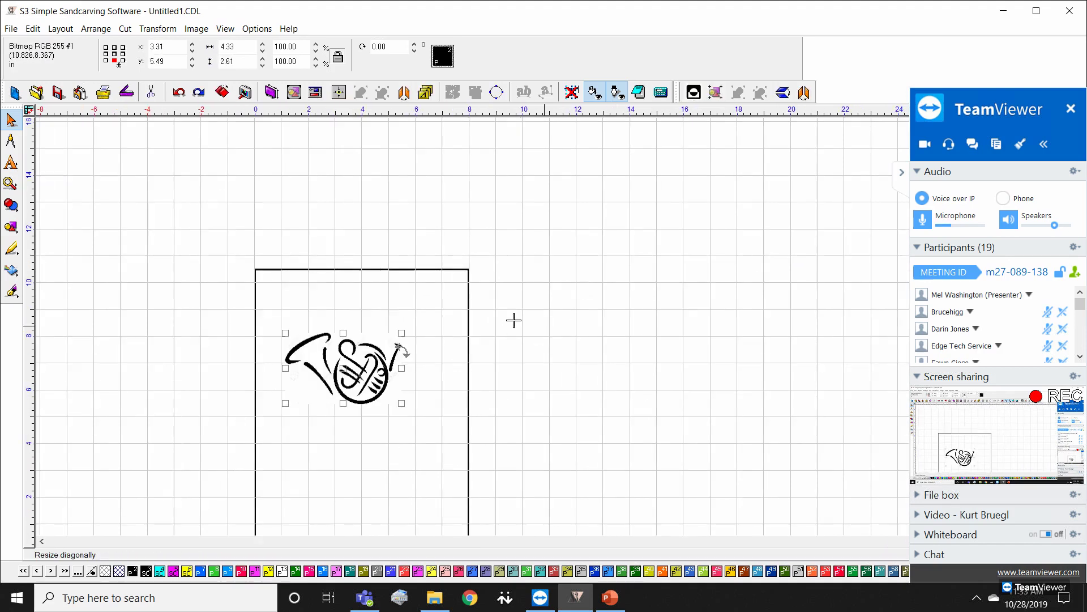
scroll(513, 322, "up", 1)
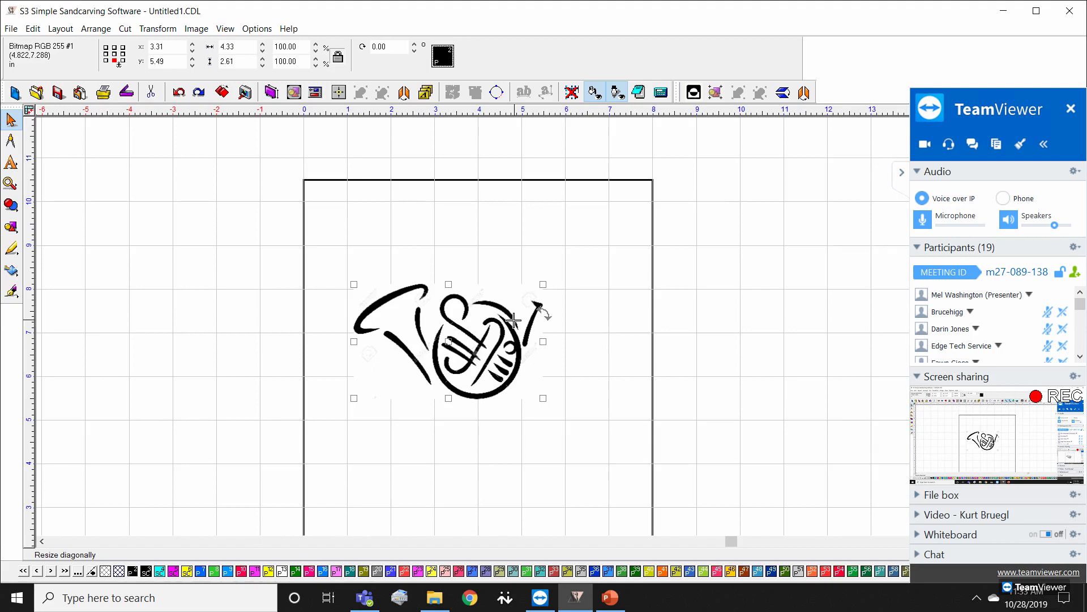
key("Delete")
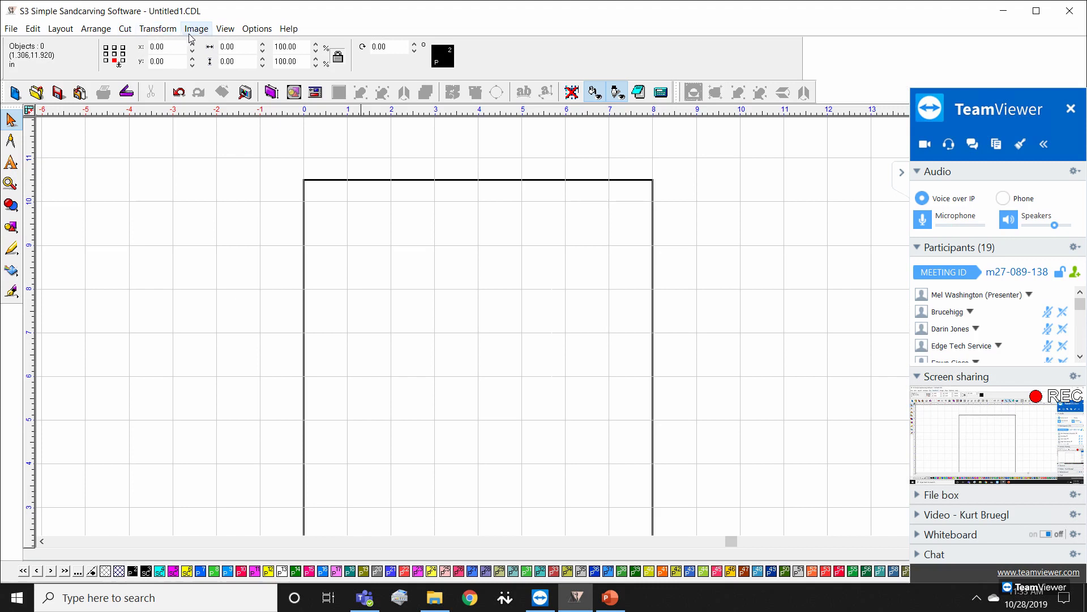
left_click(107, 33)
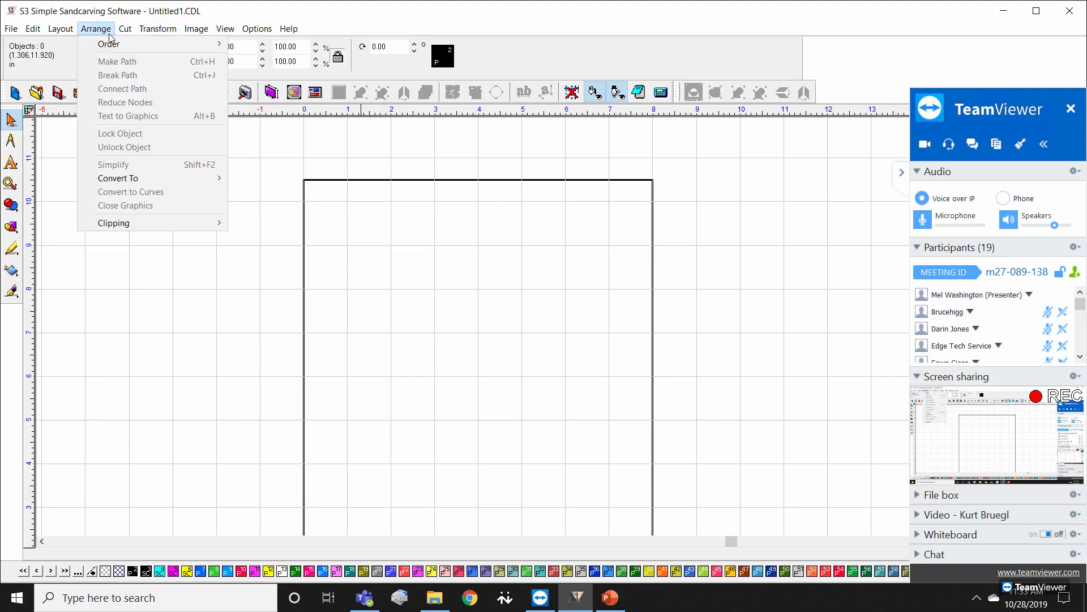
mouse_move(234, 32)
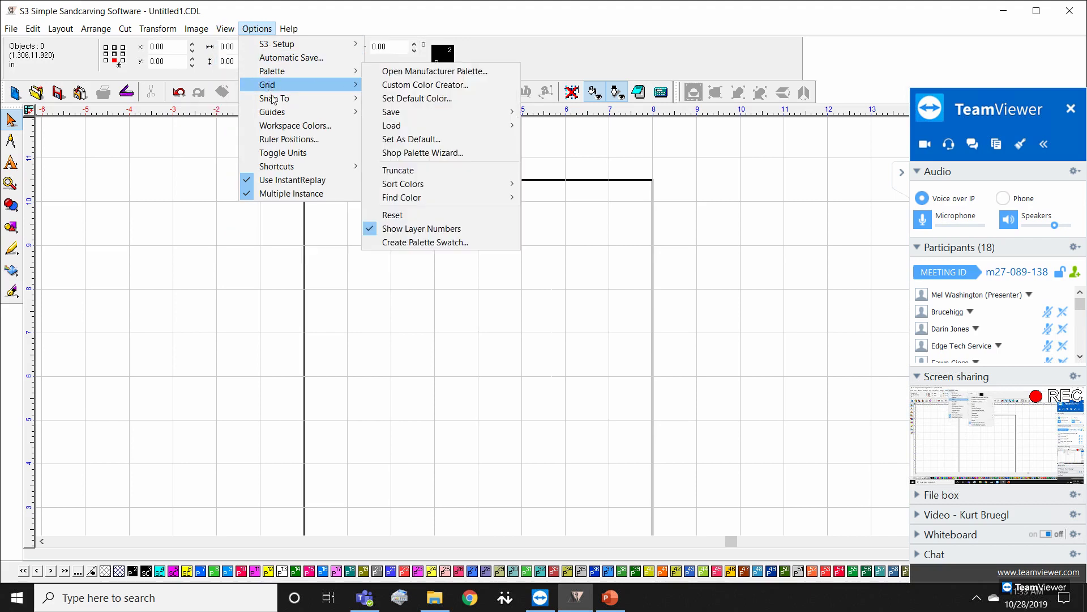
mouse_move(274, 99)
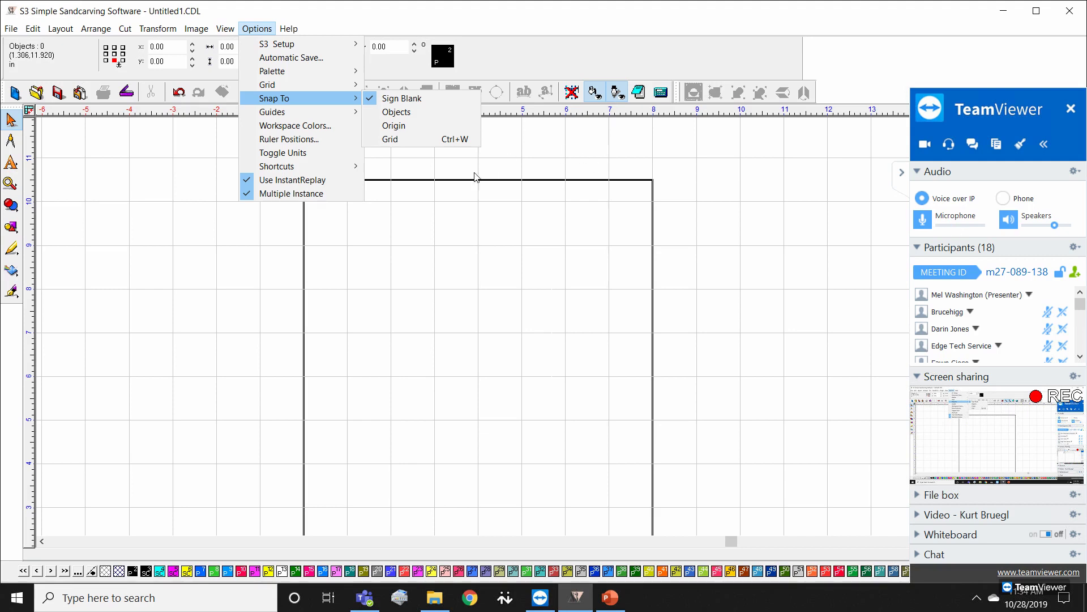
left_click(498, 249)
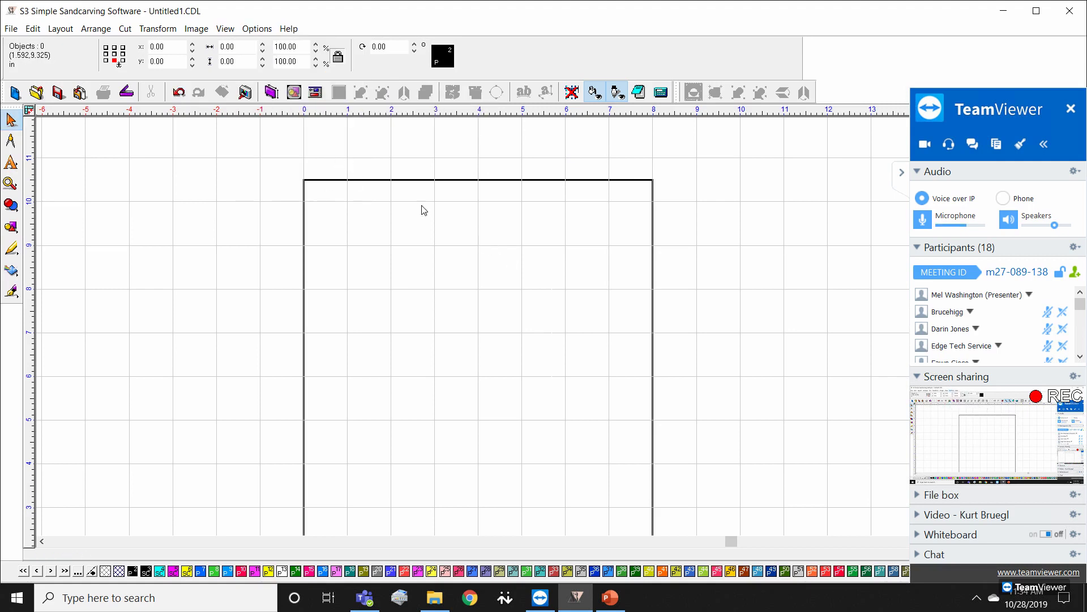
Step: Add the text "Ikonics" in the upper part of the sign blank
scroll(379, 187, "down", 1)
scroll(546, 333, "down", 1)
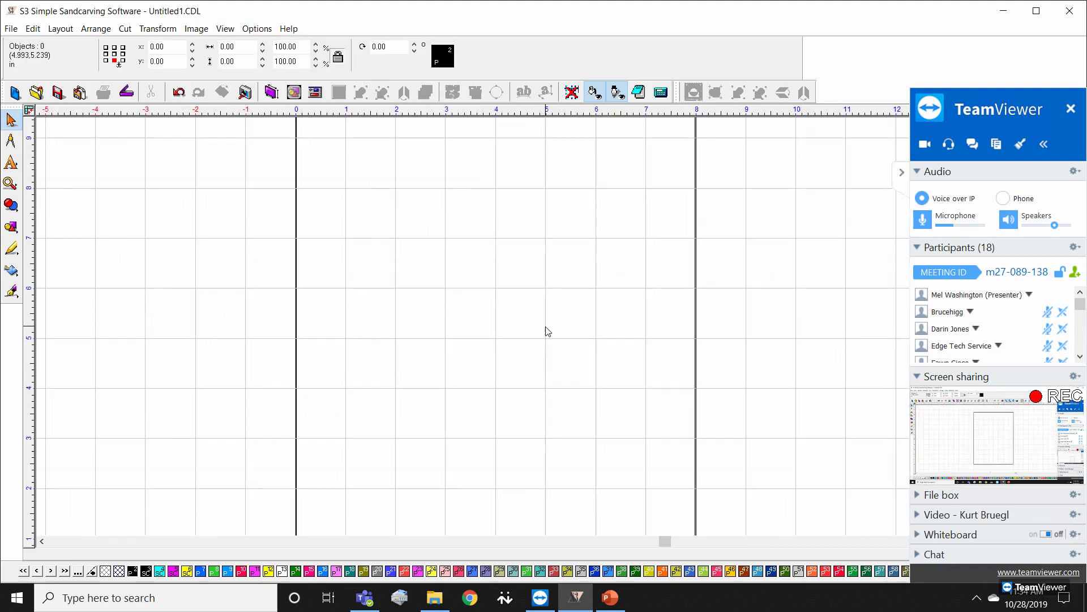
scroll(544, 330, "up", 1)
scroll(541, 330, "up", 1)
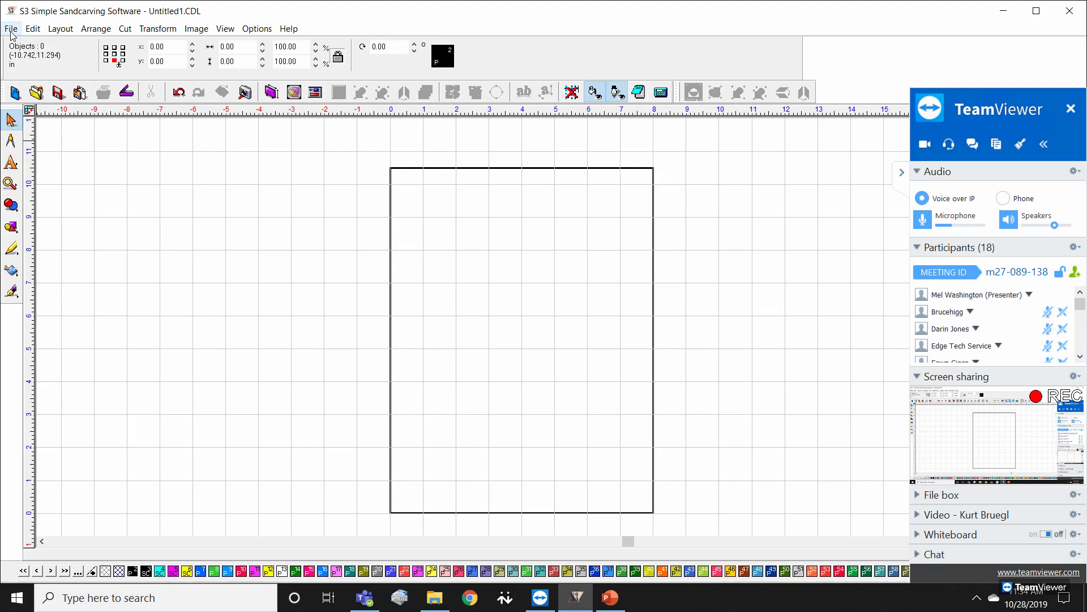
left_click(11, 164)
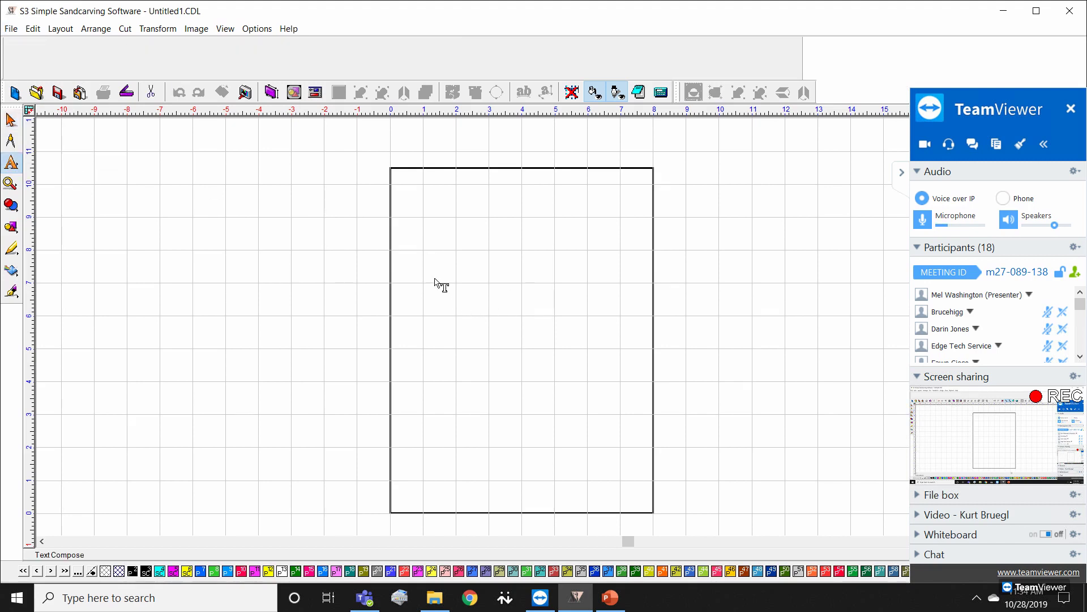
left_click(427, 261)
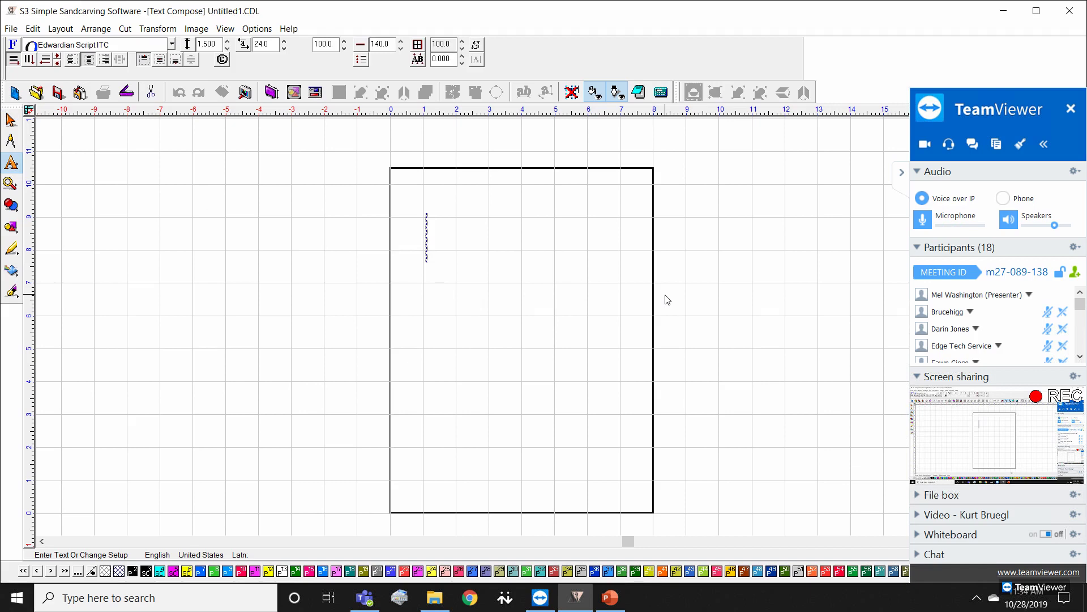
type("Ikon")
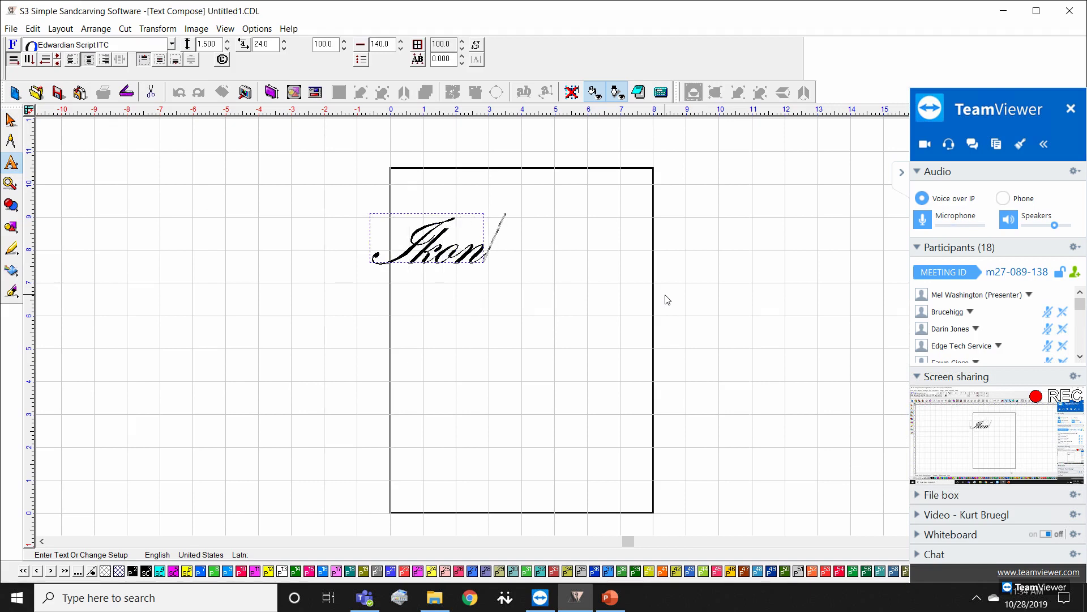
type("is")
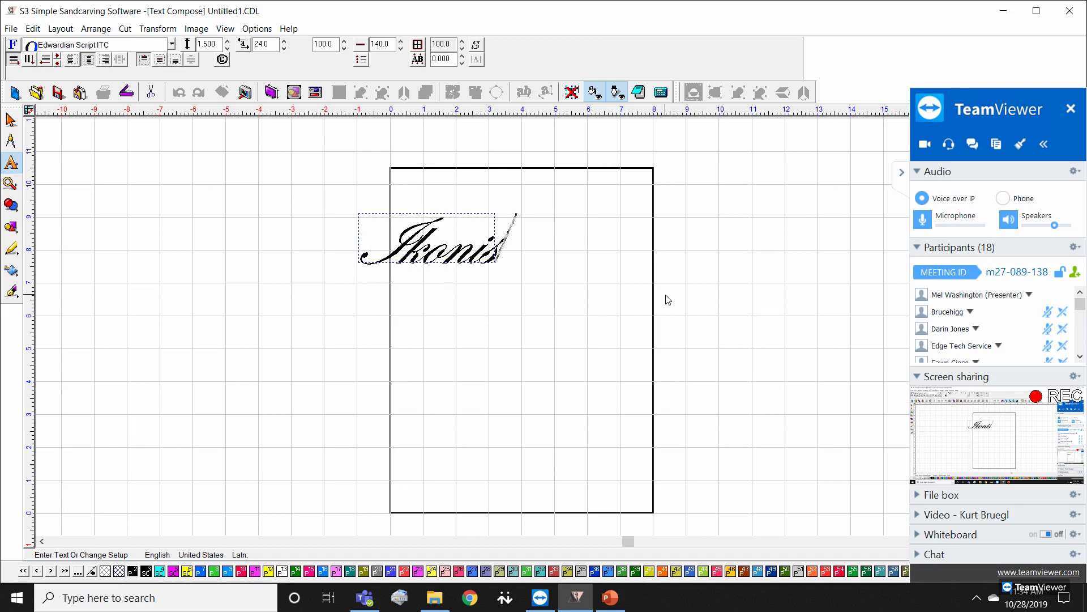
key("BackSpace")
type("es")
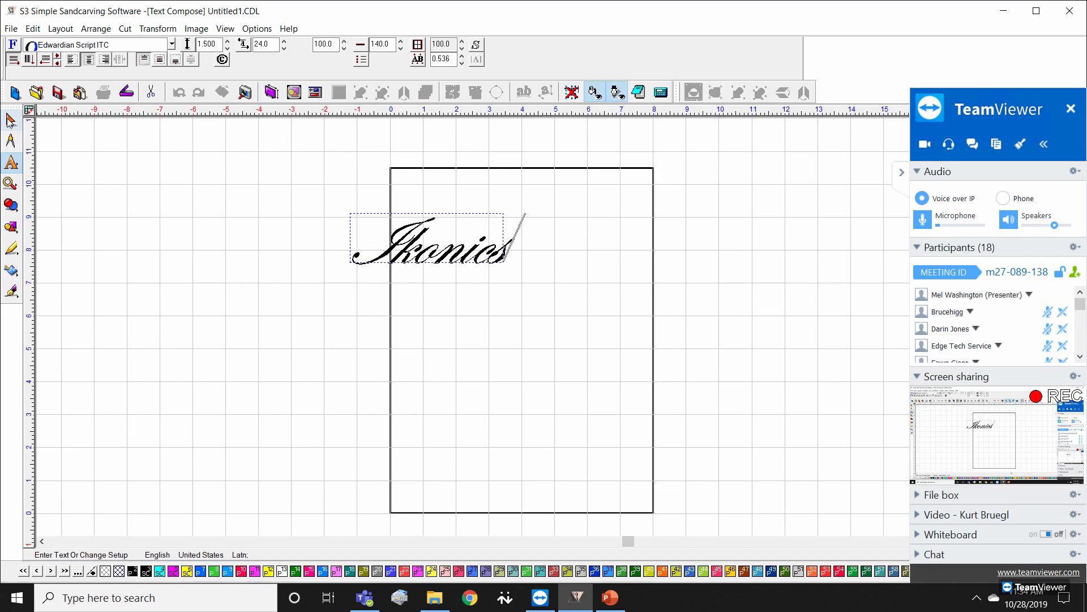
Step: Reposition the Ikonics text fully inside the upper part of the blank, at about x 3.12, y 8.29 inches
left_click(12, 120)
scroll(457, 259, "up", 2)
scroll(548, 345, "up", 1)
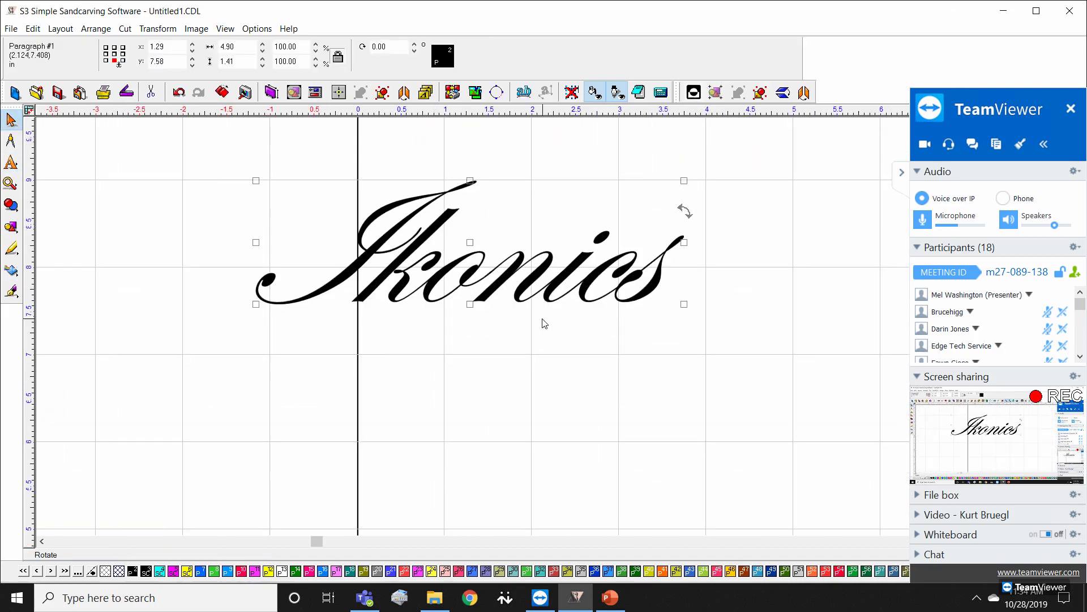
left_click_drag(470, 242, 615, 223)
scroll(615, 223, "down", 1)
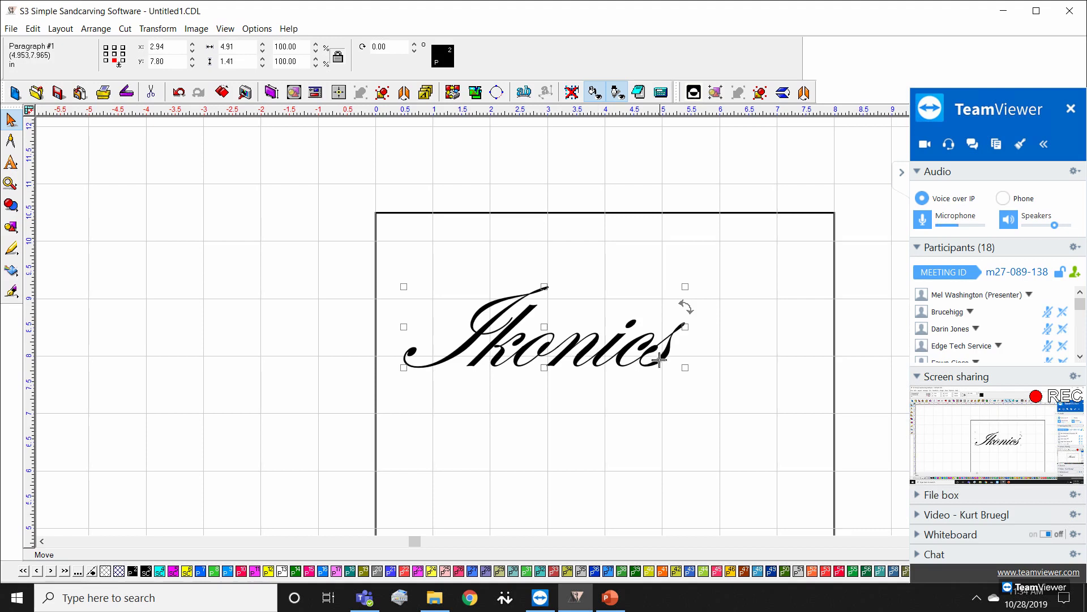
left_click_drag(552, 334, 537, 267)
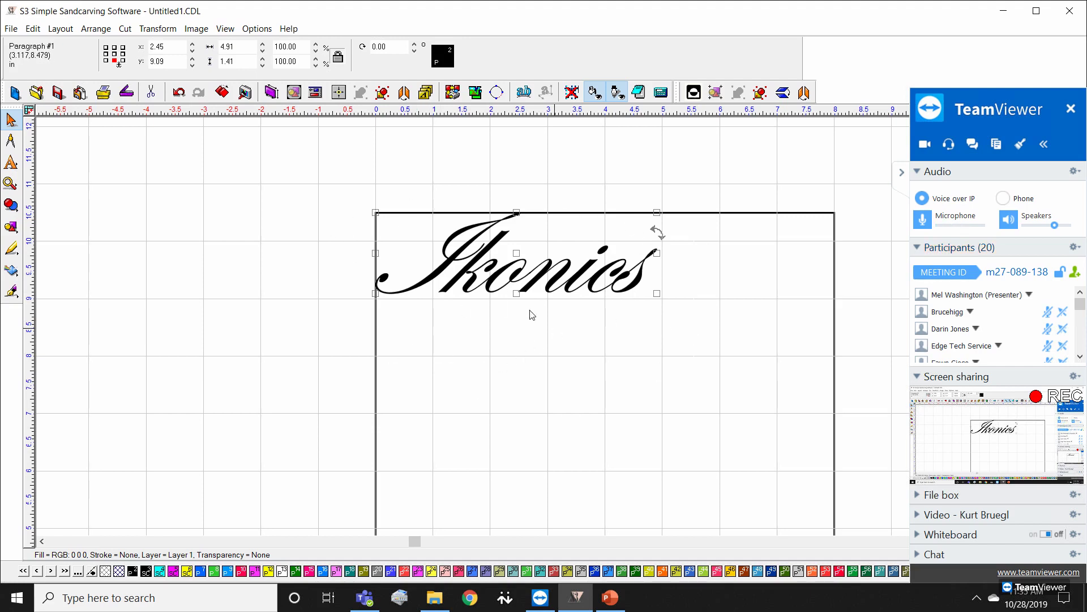
left_click_drag(611, 245, 649, 291)
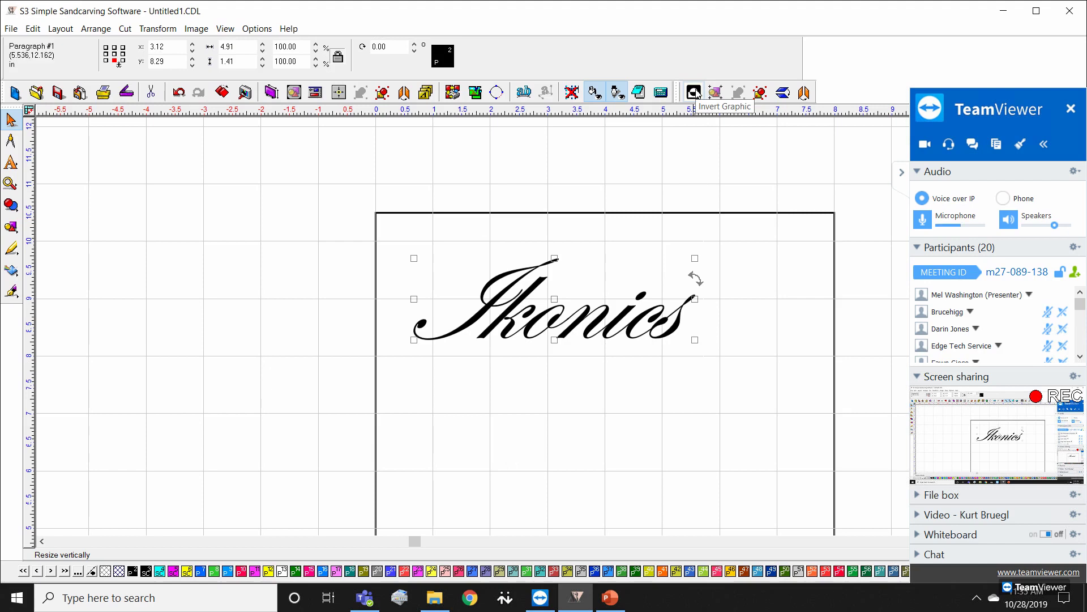
Step: Invert the Ikonics text with Invert Graphic, using a 0.250 inch border offset and a black object border
left_click(158, 29)
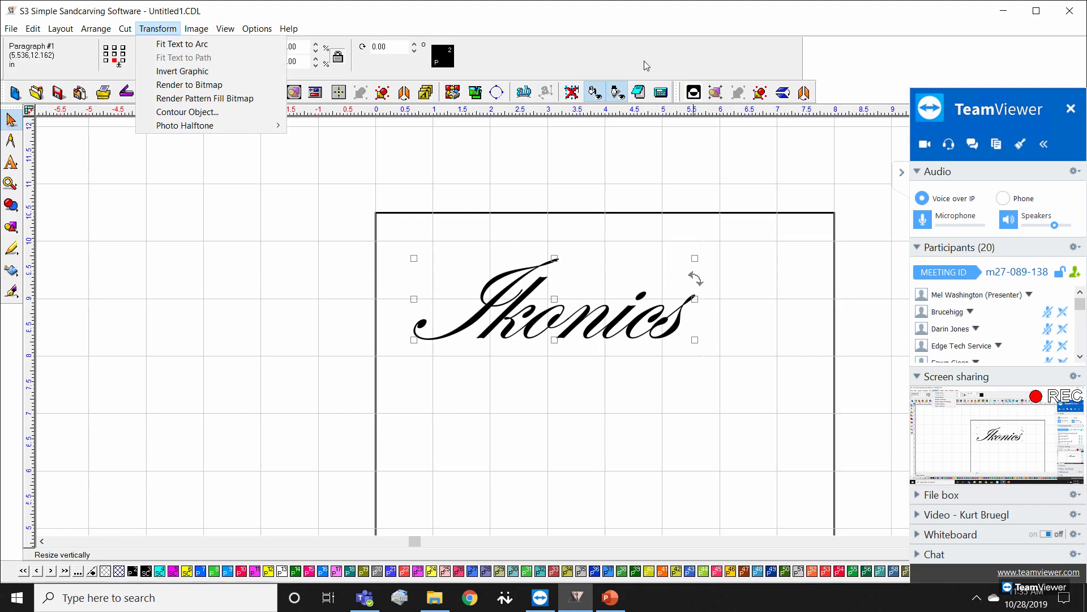
left_click(694, 93)
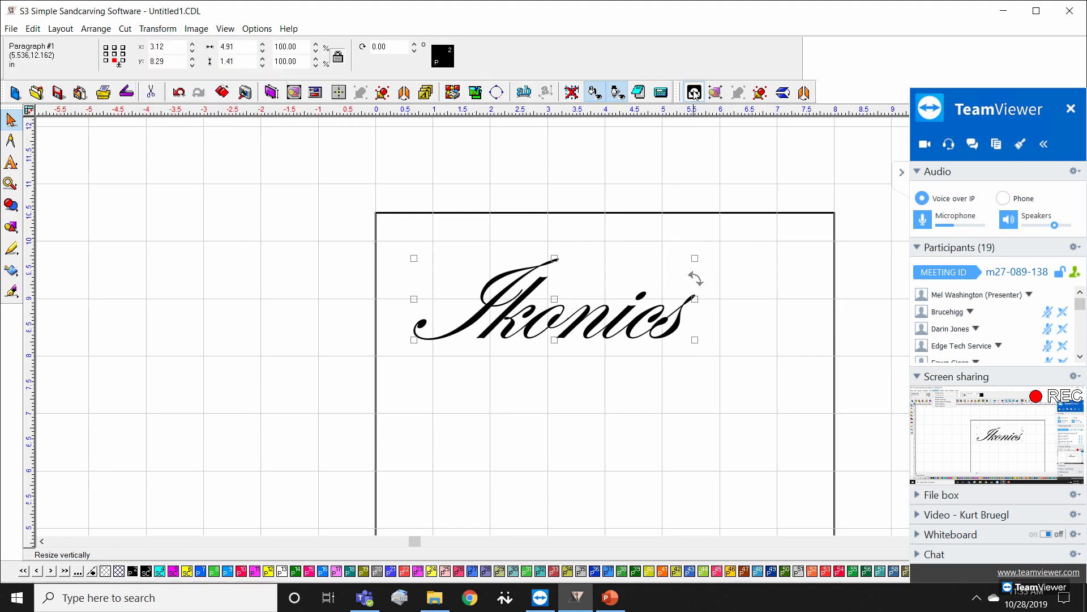
left_click(694, 93)
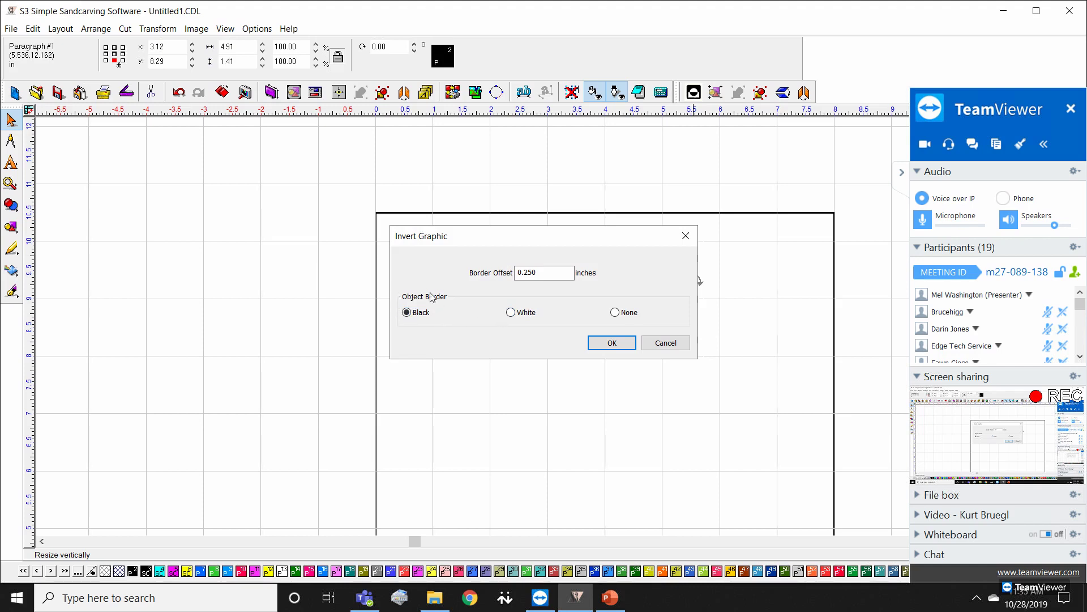
left_click(606, 343)
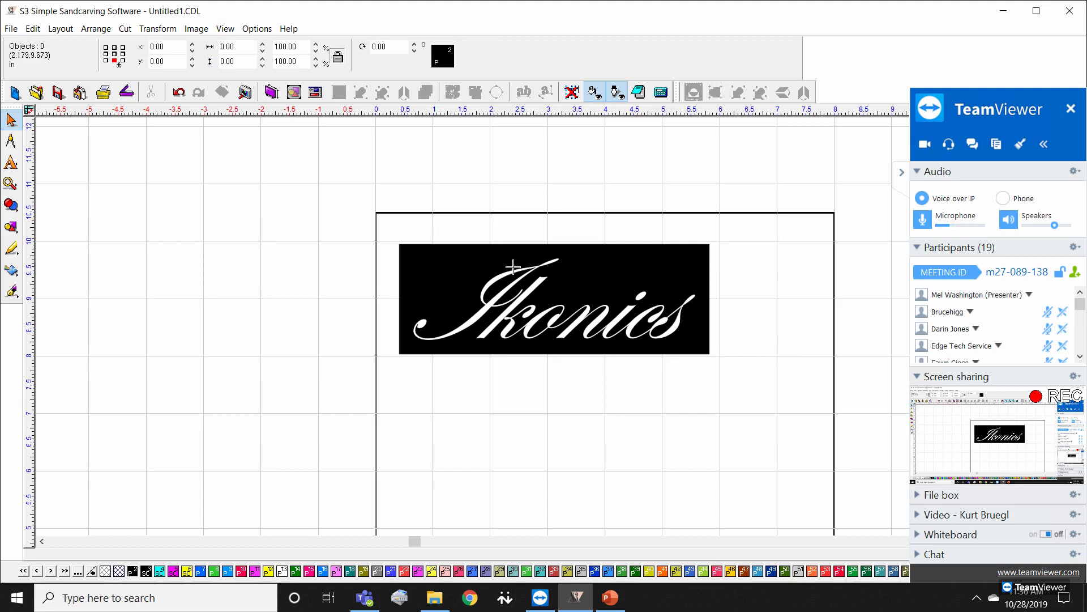
Step: Try moving the black rectangle and the white Ikonics text separately, and undo the moves
left_click_drag(314, 189, 807, 444)
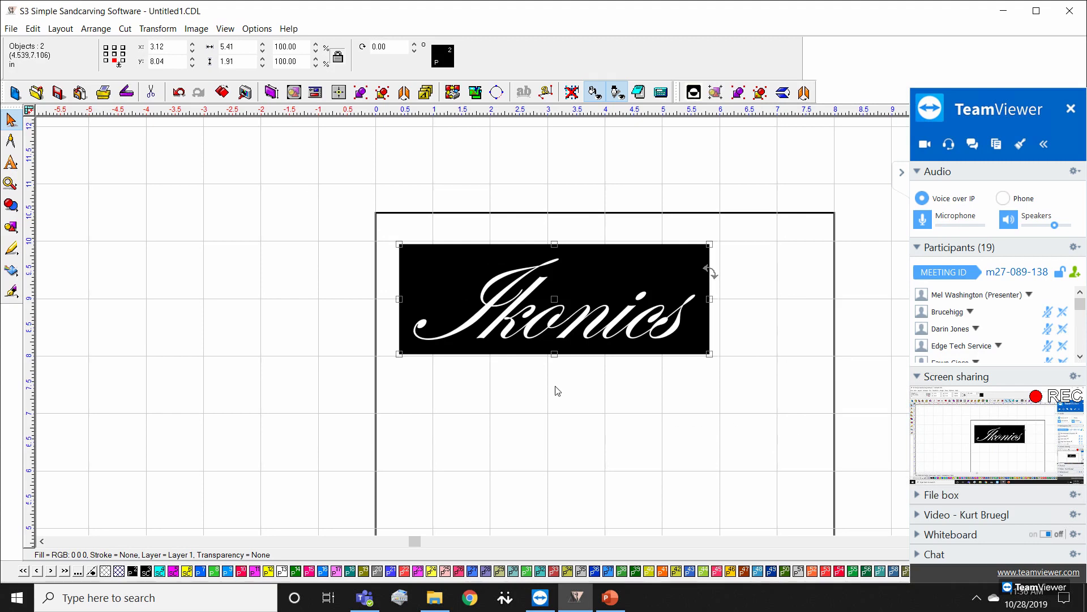
left_click(31, 31)
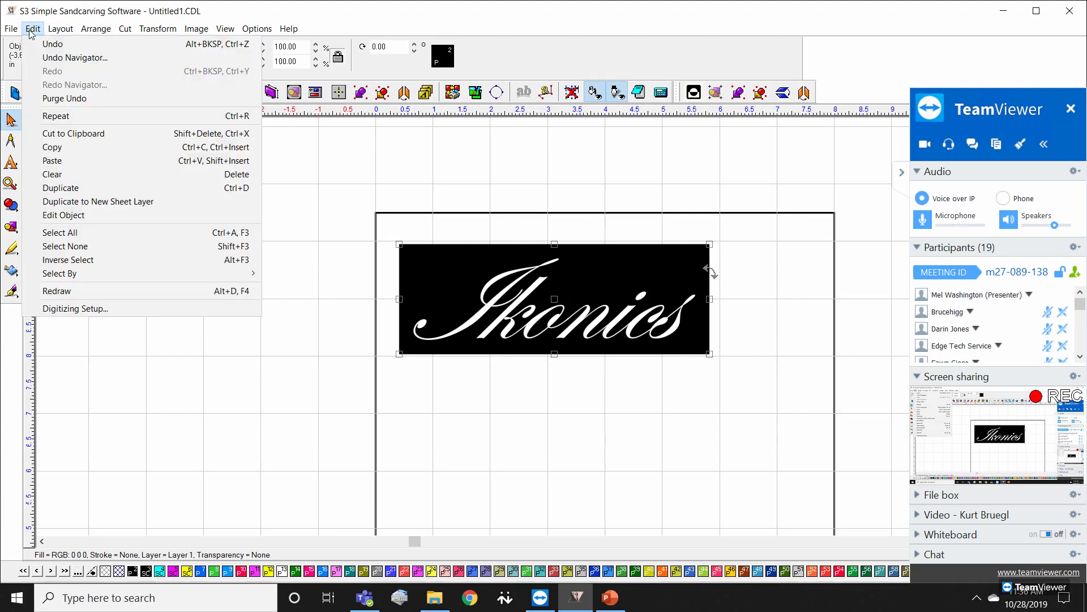
mouse_move(60, 31)
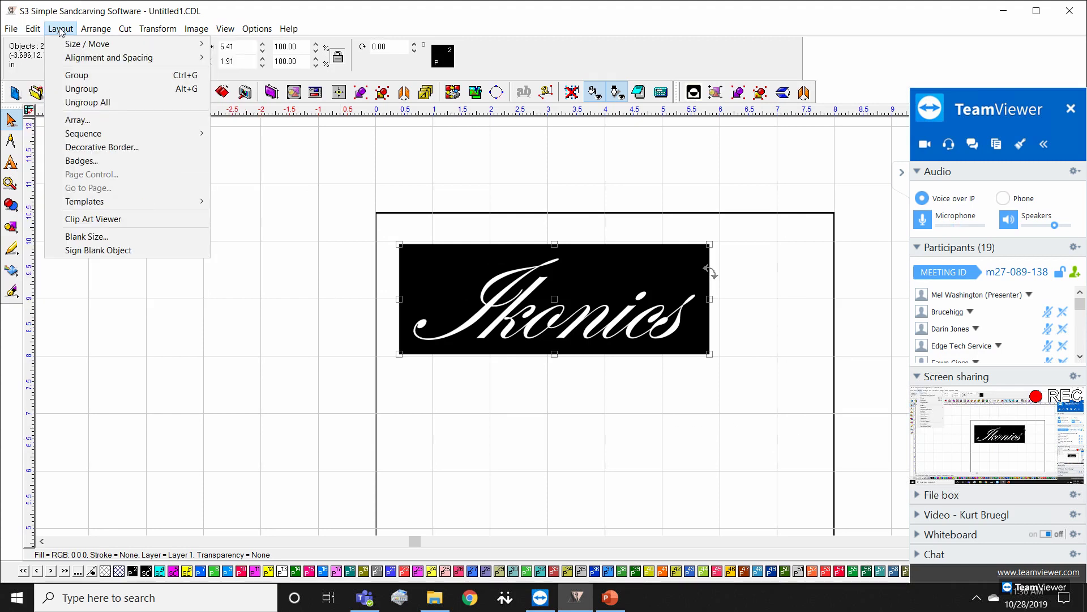
left_click(86, 77)
left_click_drag(451, 276, 220, 282)
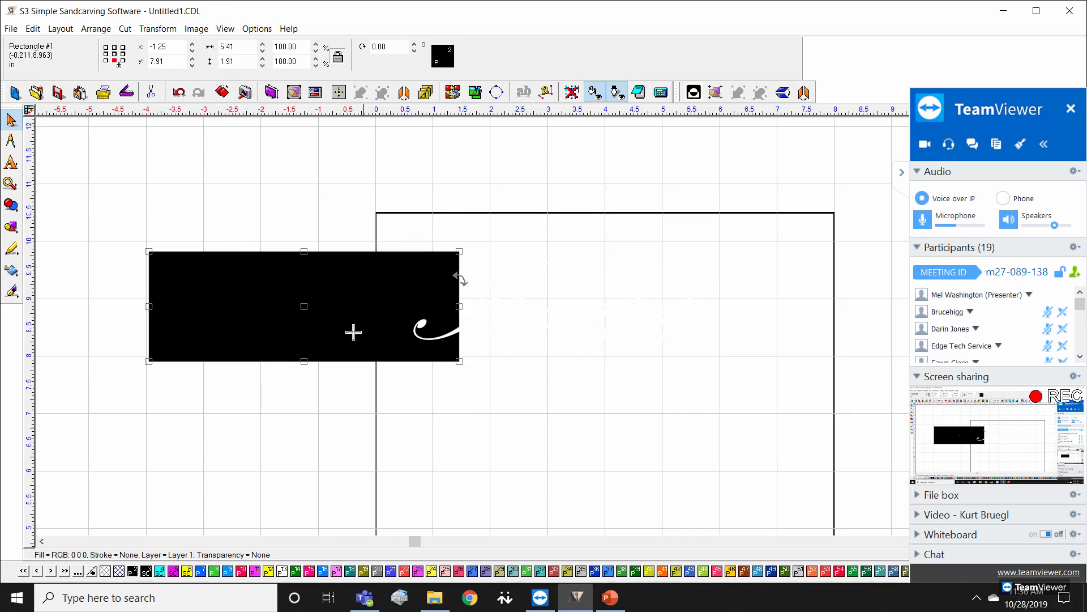
left_click_drag(272, 308, 488, 350)
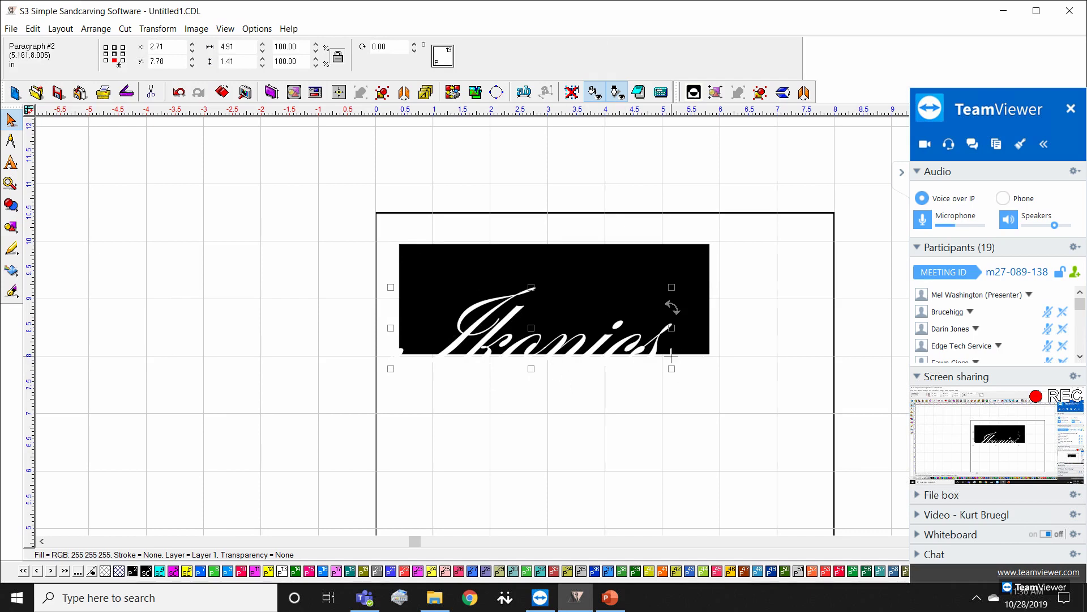
key("ctrl+z")
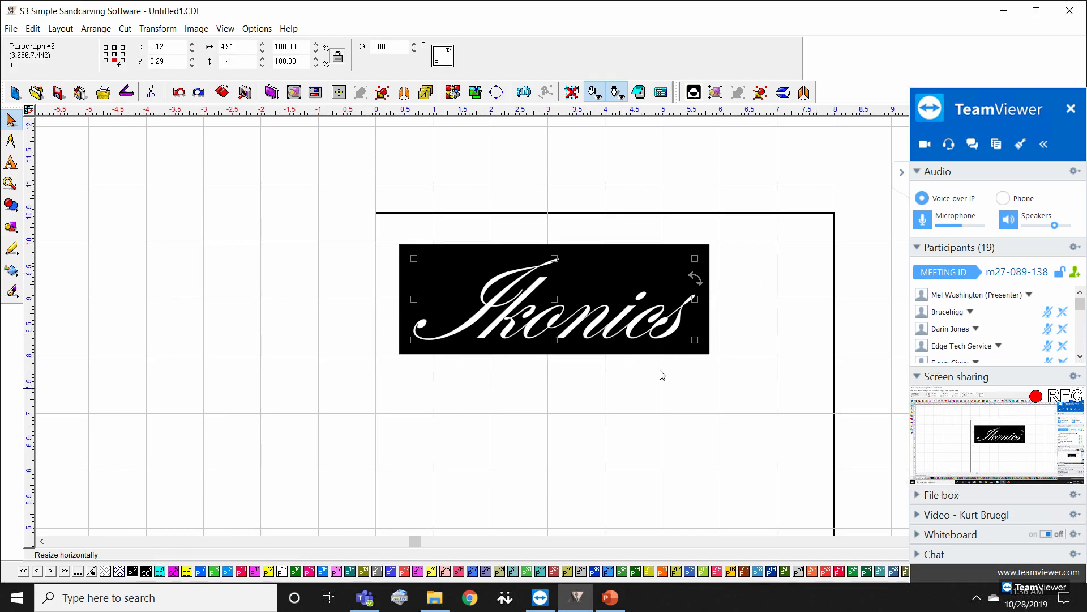
Step: Group the black rectangle with the white Ikonics text
left_click(565, 229)
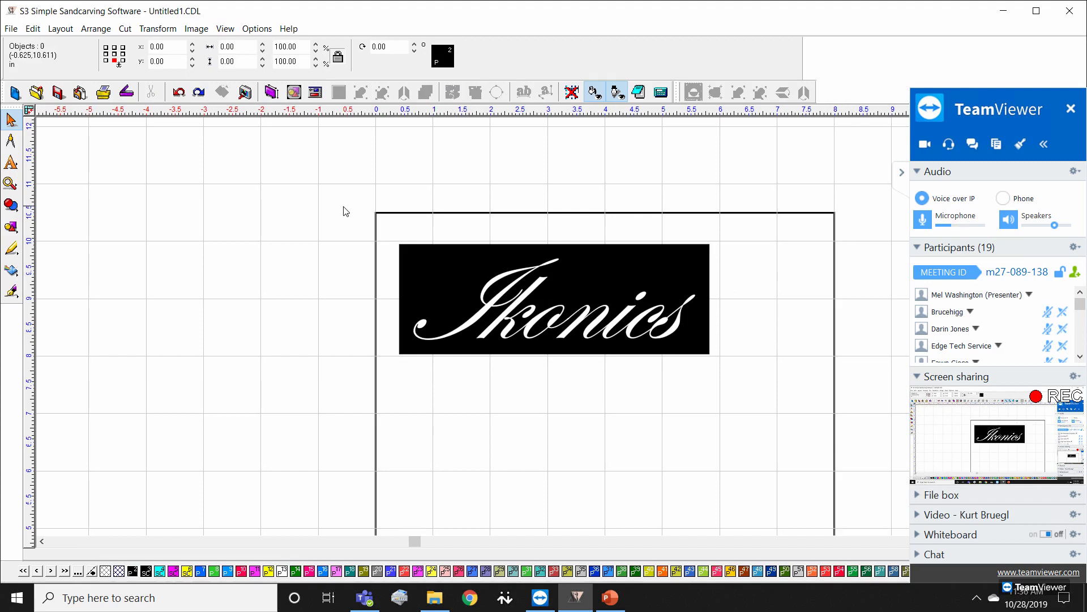
left_click_drag(348, 204, 776, 413)
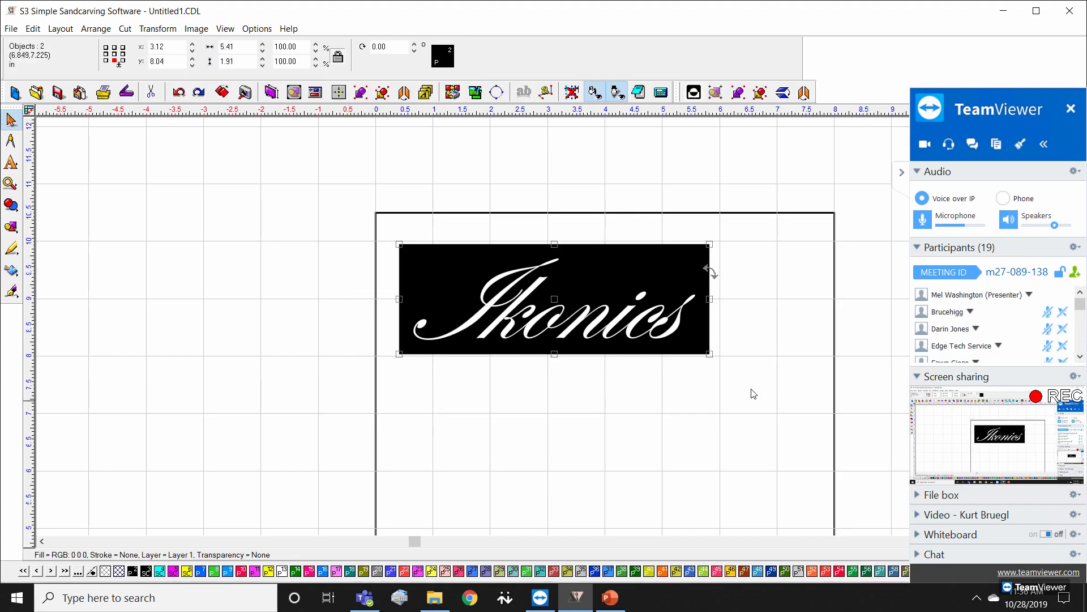
left_click(83, 29)
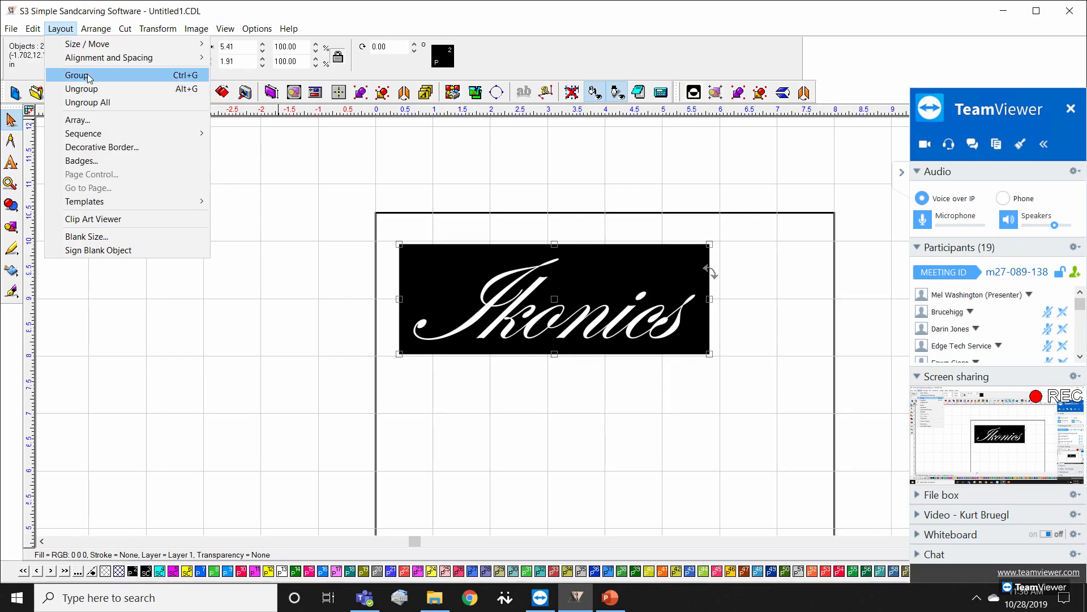
left_click(79, 76)
Step: Move the Ikonics group into the blank's upper-left corner, at about x 2.70, y 8.59 inches, and paste a copy of it
mouse_move(452, 273)
left_mouse_down()
mouse_move(330, 298)
mouse_move(472, 284)
mouse_move(417, 273)
mouse_move(513, 273)
mouse_move(464, 264)
left_mouse_up()
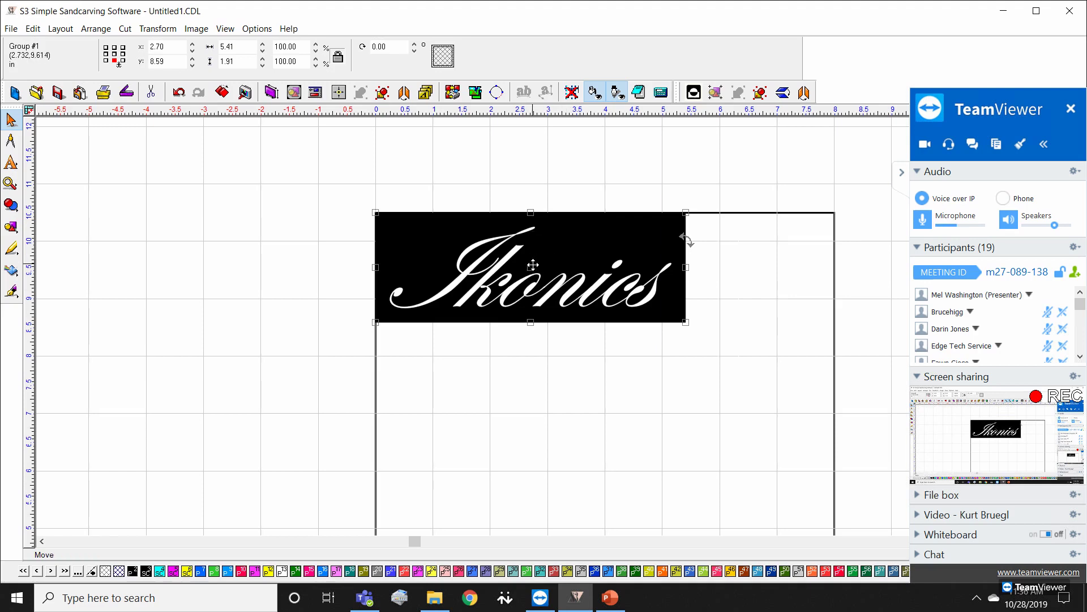
key("ctrl+v")
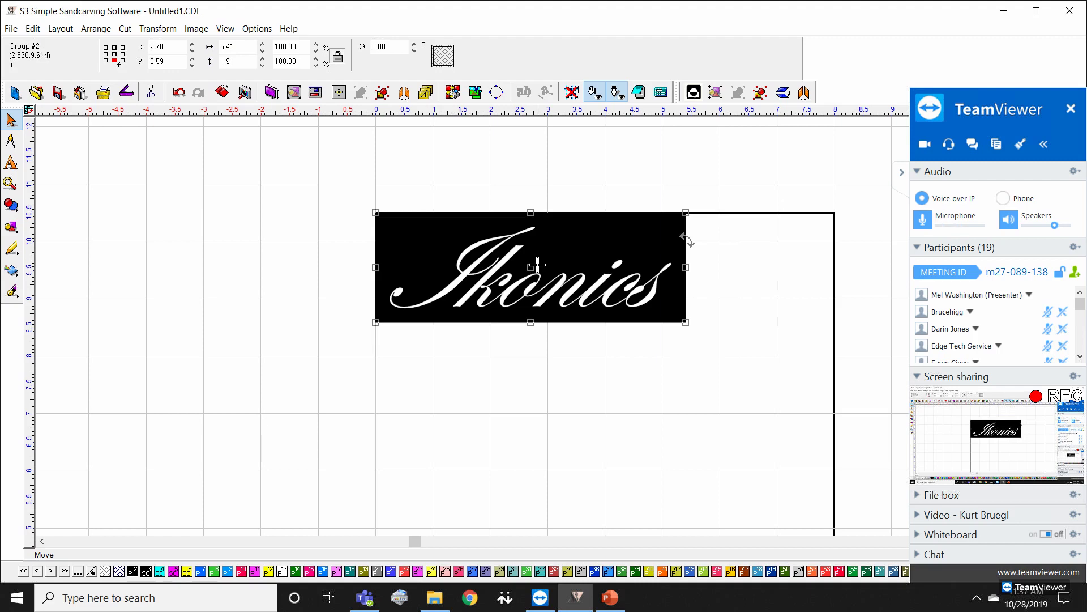
Step: Move the pasted Ikonics copy directly below the first graphic, at about x 2.70, y 6.72 inches
left_click_drag(532, 266, 521, 380)
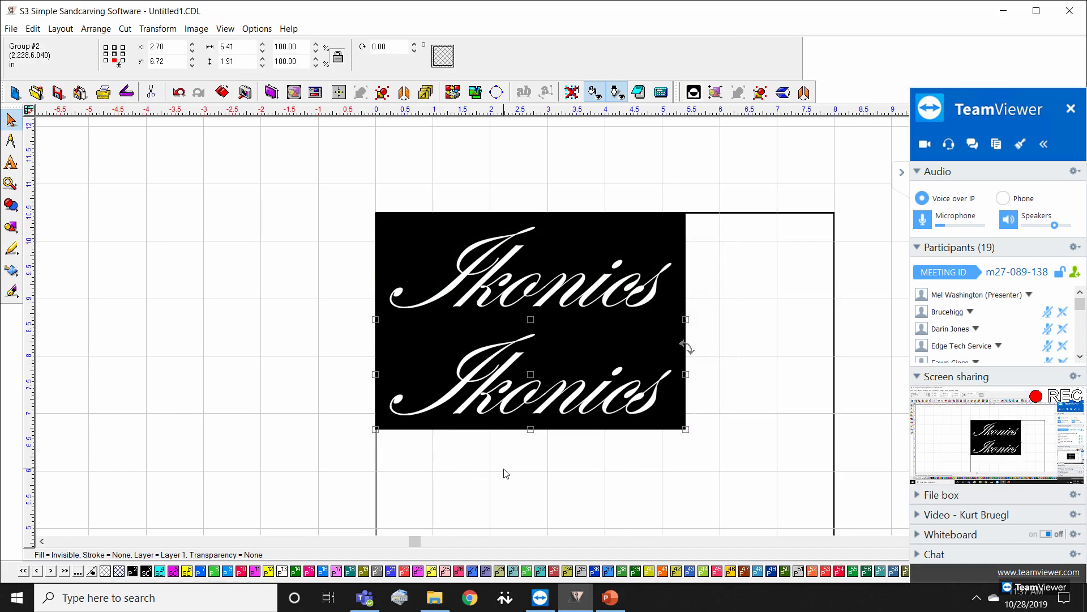
scroll(512, 489, "up", 1)
scroll(546, 327, "down", 1)
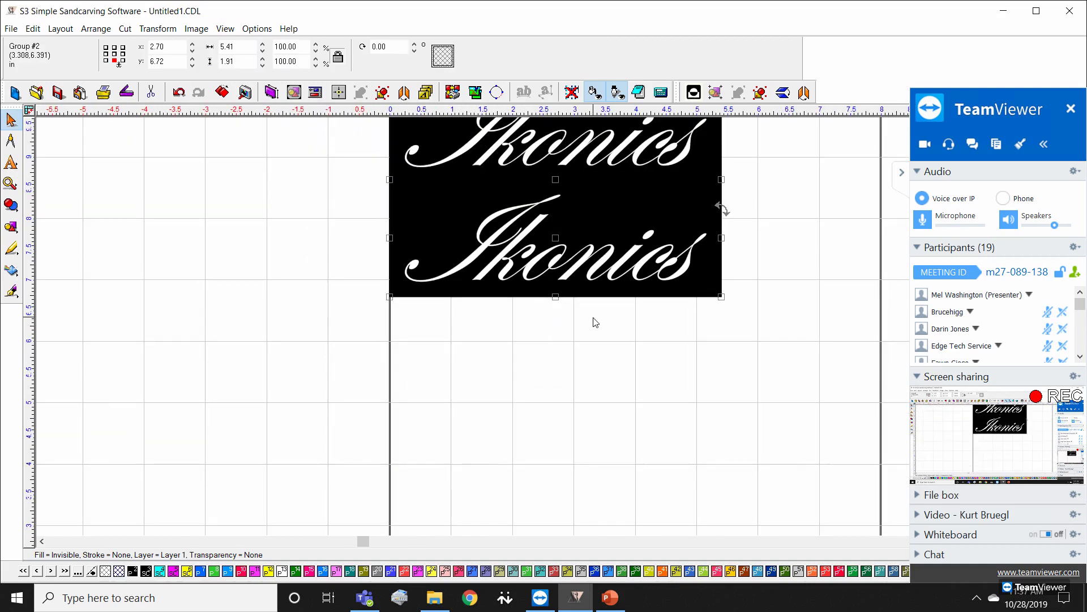
Step: Duplicate both stacked Ikonics graphics and place the pair directly beneath them, at about x 2.70, y 3.00 inches
scroll(593, 321, "down", 1)
left_click_drag(702, 362, 380, 144)
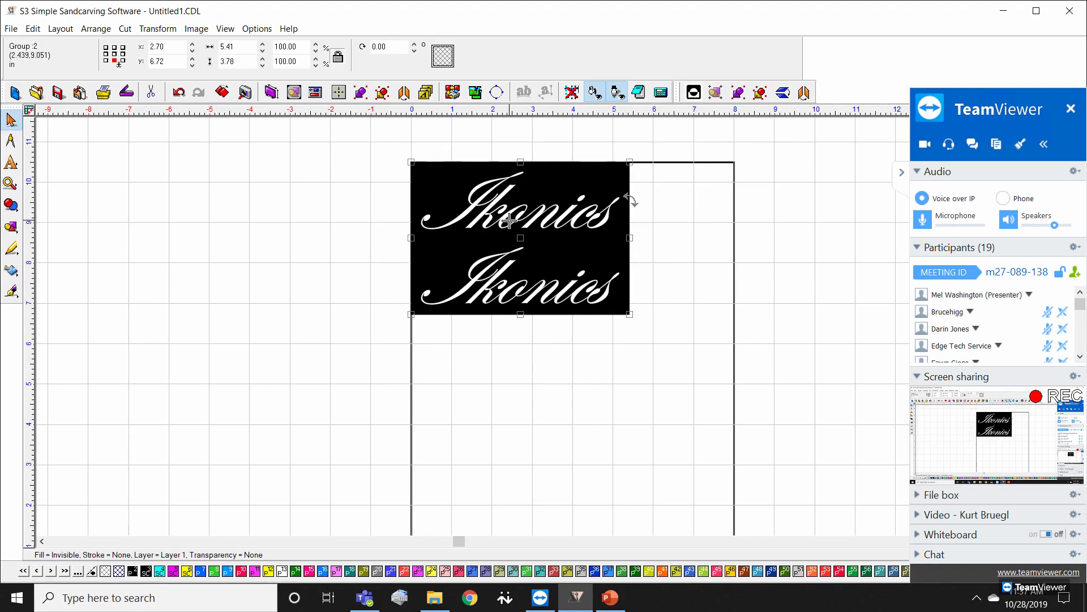
left_click_drag(521, 233, 515, 392)
scroll(546, 325, "up", 2)
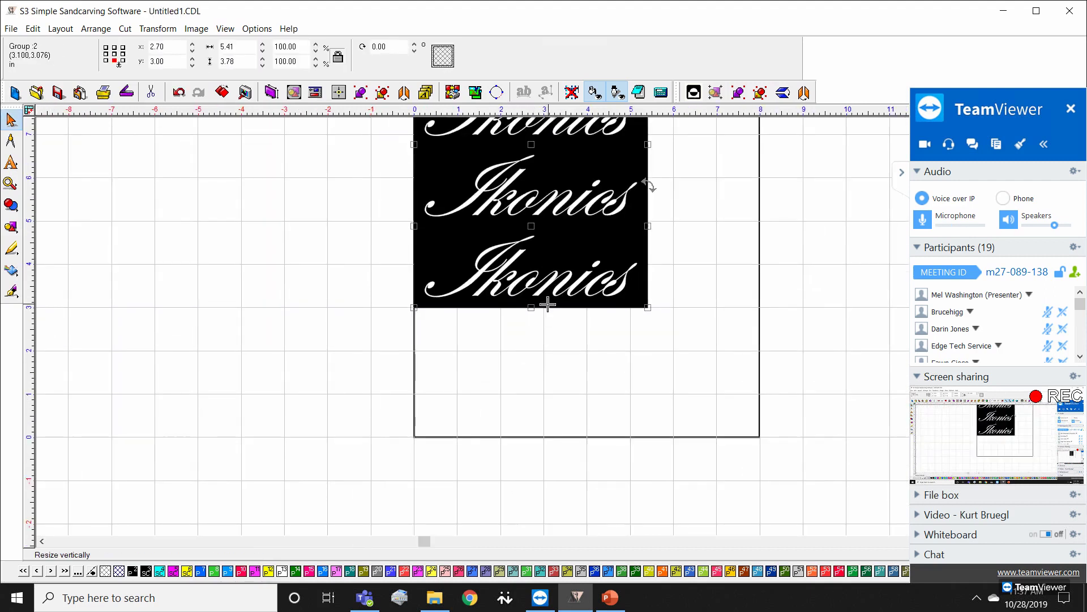
scroll(544, 326, "down", 2)
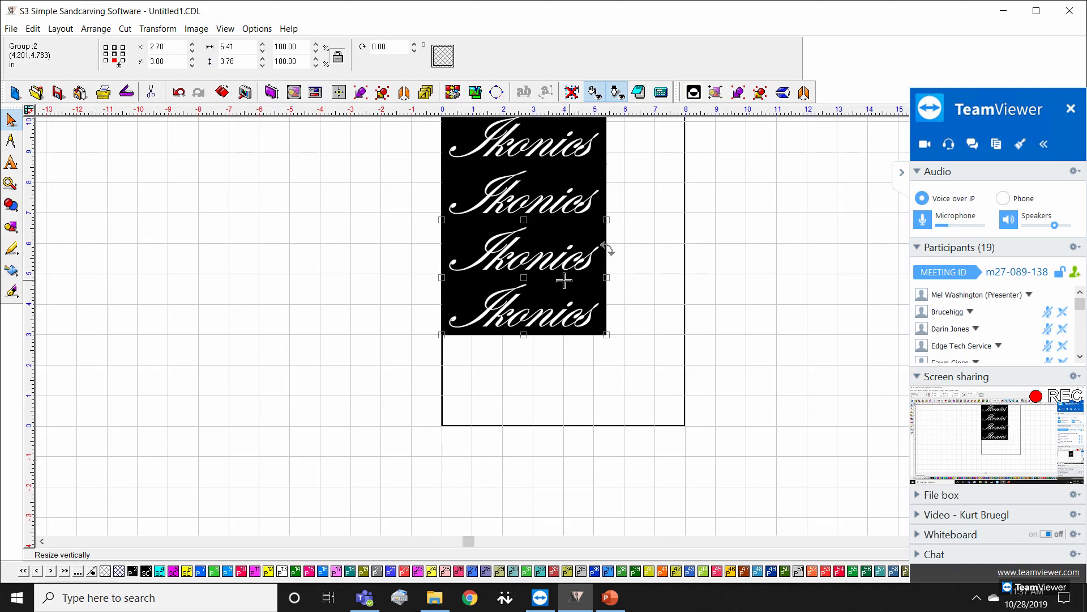
Step: Duplicate the lowest Ikonics graphic and place the copy outside the blank, at about x -5.55, y 2.67 inches
left_click_drag(654, 366, 418, 277)
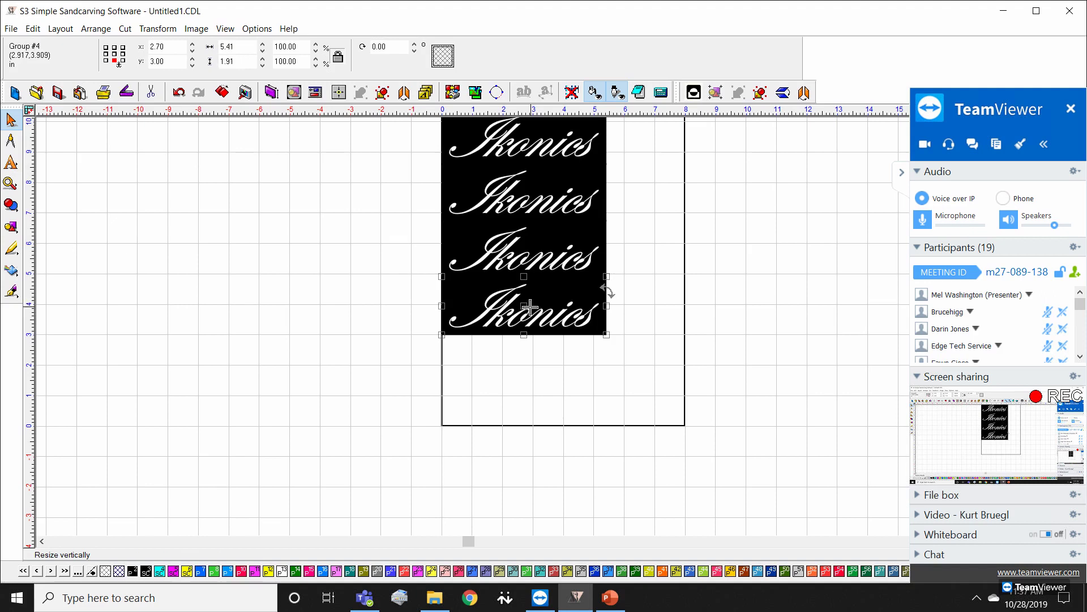
left_click_drag(529, 307, 293, 315)
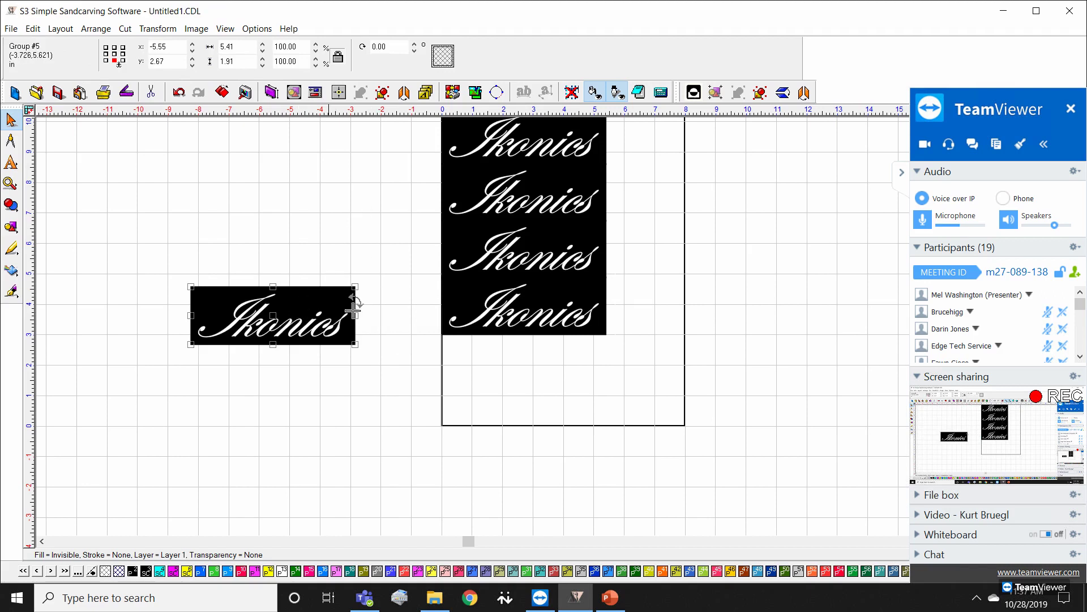
scroll(275, 325, "up", 1)
scroll(552, 319, "down", 1)
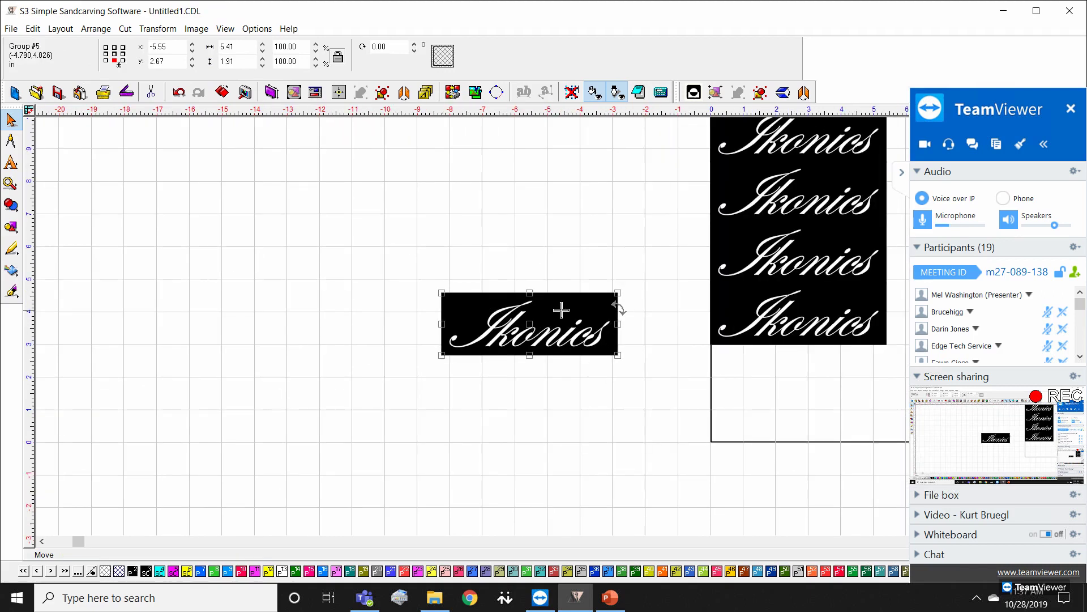
Step: Try rotating the loose Ikonics copy freehand to nearly vertical, and undo the rotation
left_click_drag(620, 307, 527, 402)
left_click_drag(464, 374, 465, 387)
left_click_drag(537, 415, 552, 418)
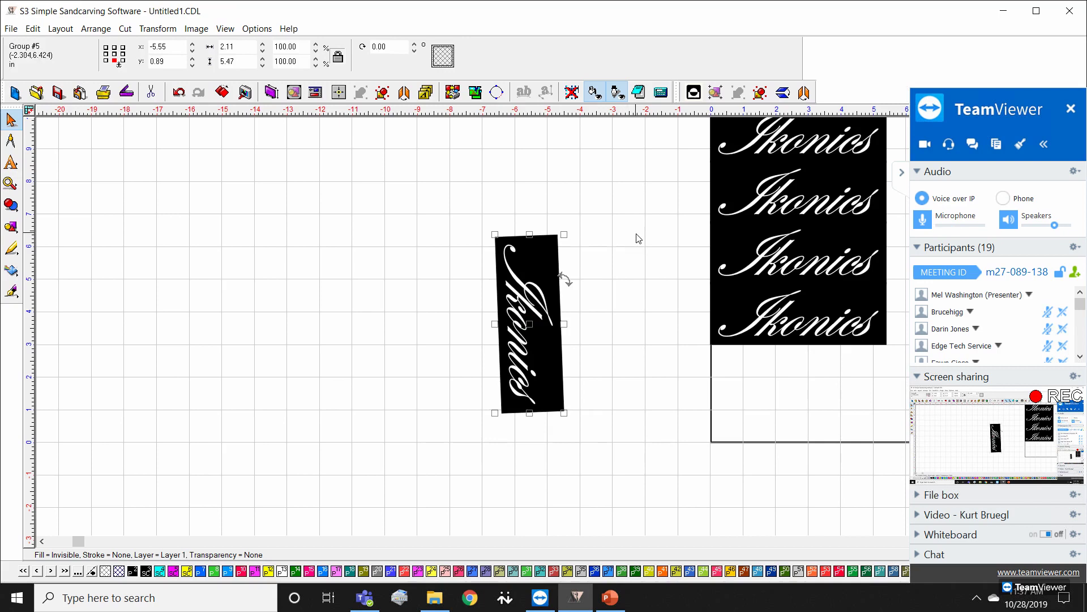
left_click(606, 366)
key("ctrl+z")
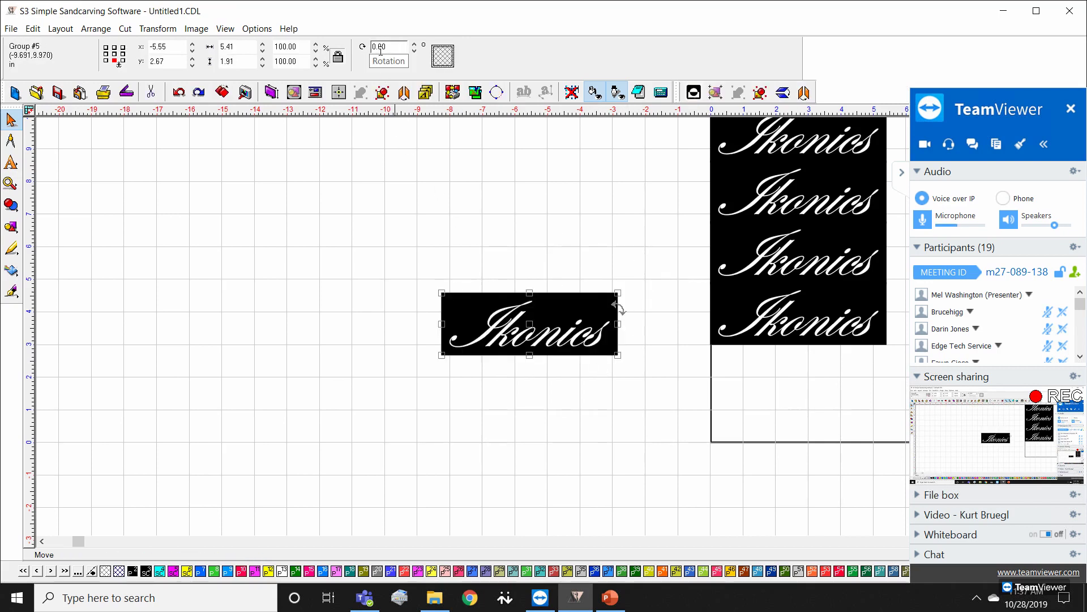
Step: Rotate the loose Ikonics copy in fixed increments until it stands exactly vertical with its text reading downward
left_click(414, 45)
left_click(414, 45)
left_click(414, 45)
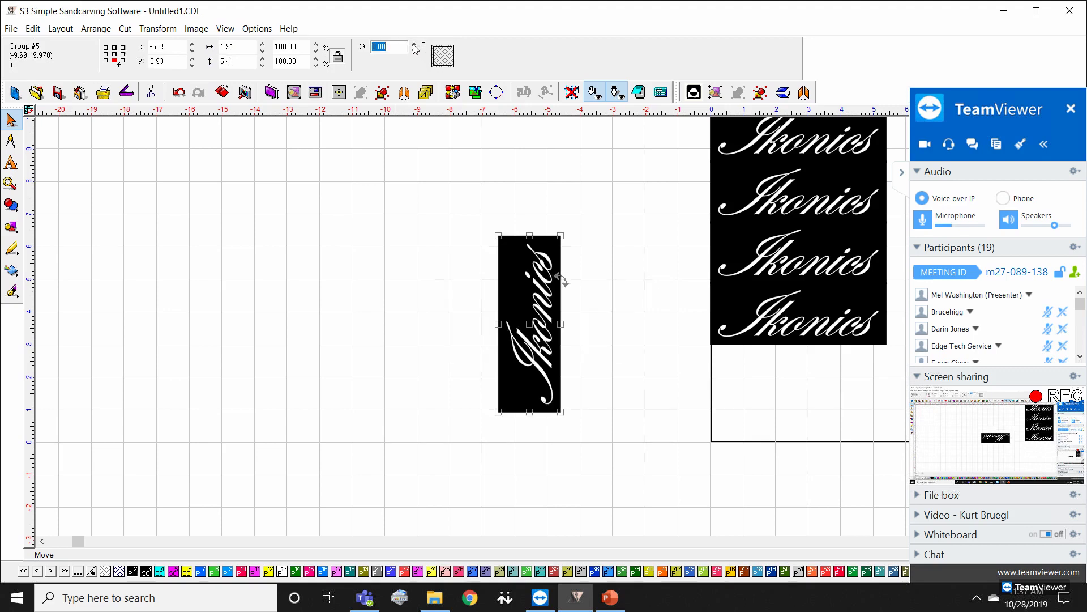
left_click(414, 45)
left_click(414, 45)
left_click(414, 45)
left_click(414, 45)
left_click(414, 45)
left_click(414, 45)
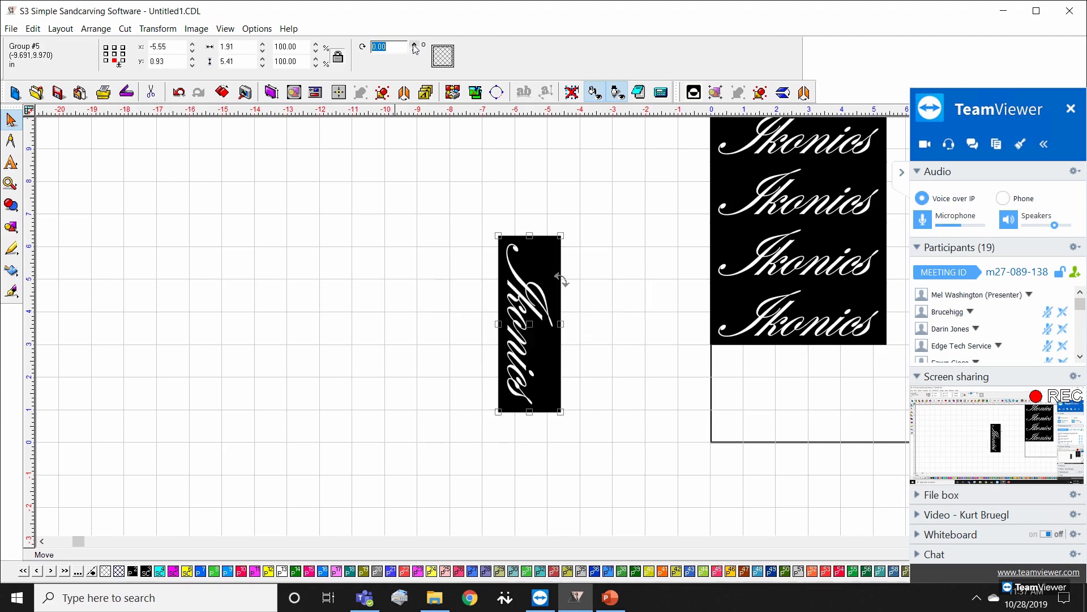
left_click(415, 227)
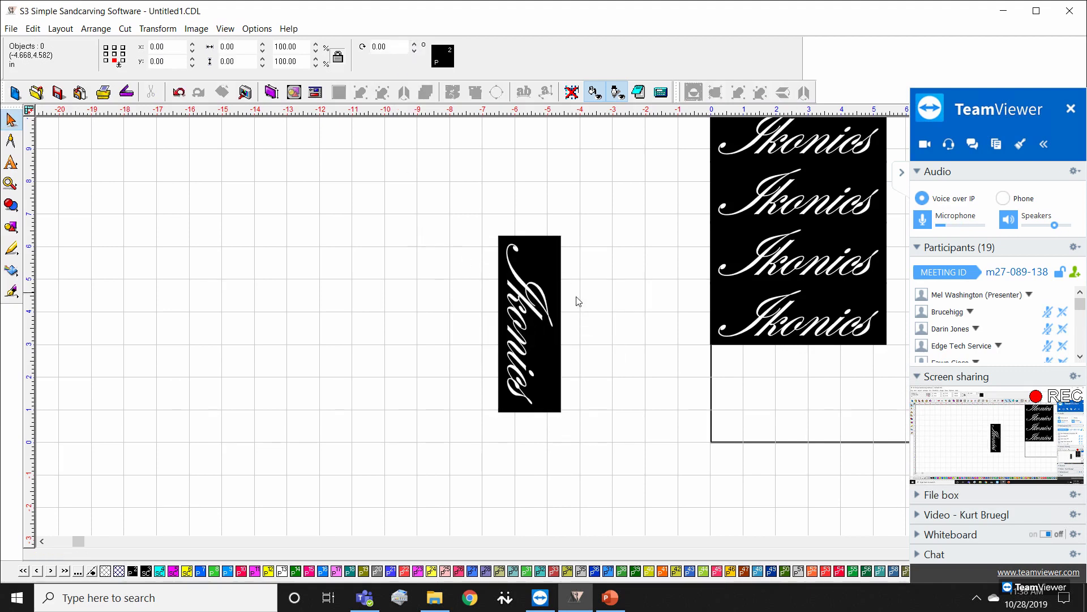
Step: Place the vertical Ikonics graphic flush beside the horizontal stack at the blank's upper edge, at about x 6.31, y 5.09 inches
scroll(561, 317, "down", 1)
scroll(549, 331, "down", 1)
left_click_drag(499, 328, 676, 271)
scroll(544, 323, "up", 2)
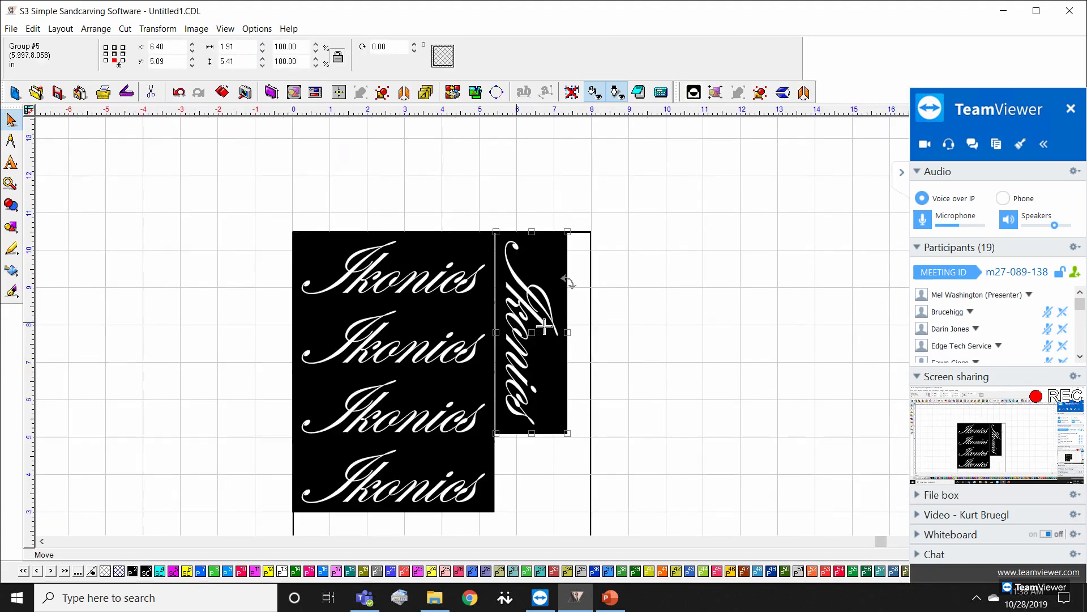
left_click_drag(559, 287, 556, 294)
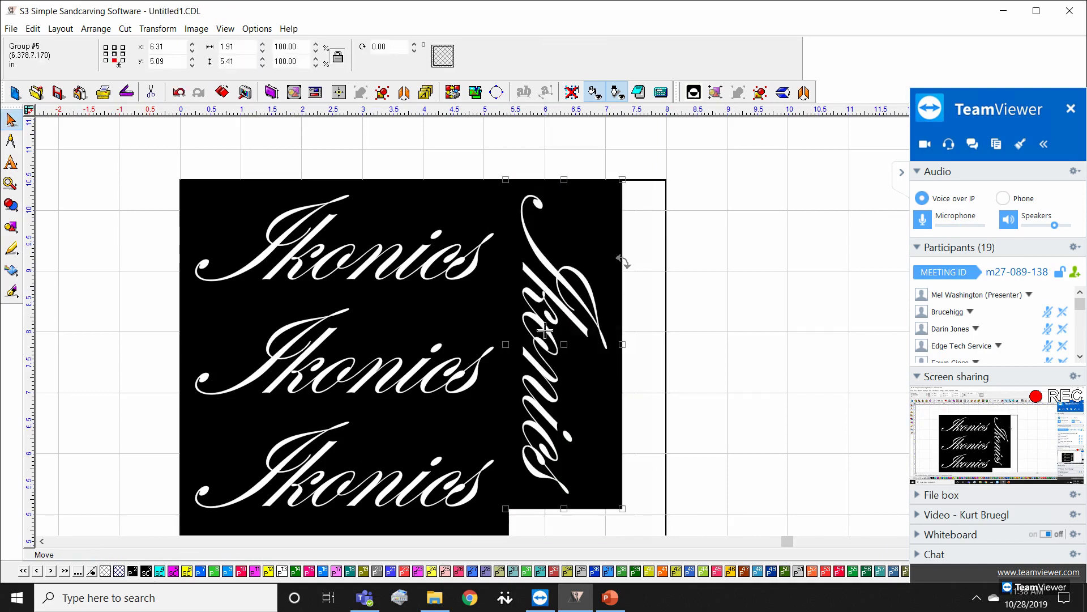
scroll(547, 353, "down", 1)
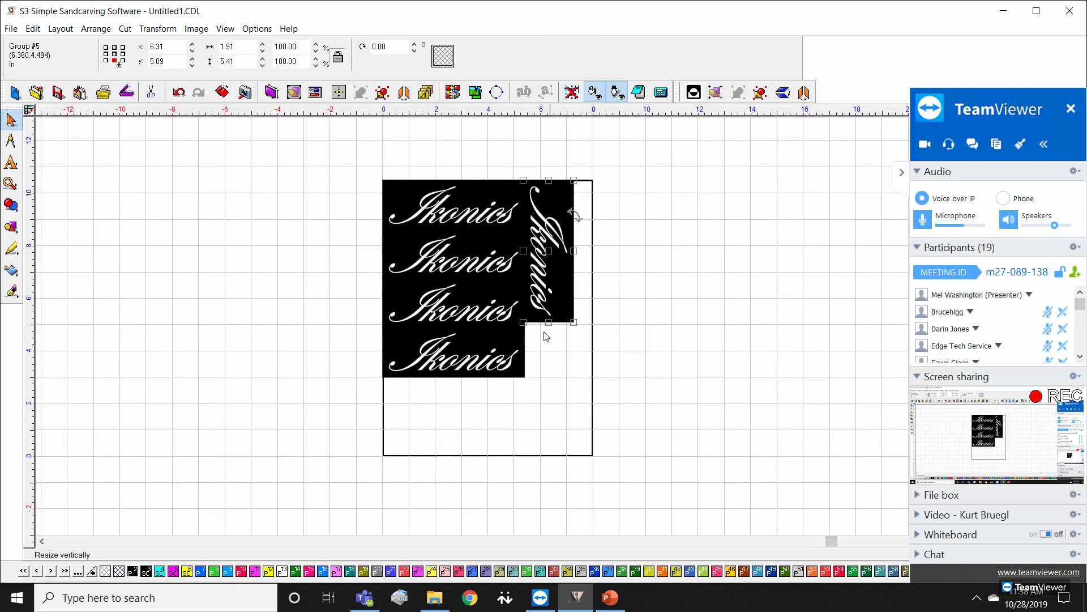
Step: Place a copy of the vertical Ikonics graphic directly beneath it, at about x 6.31, y -0.19 inches, leaving the original in place
scroll(544, 332, "up", 2)
scroll(543, 327, "down", 1)
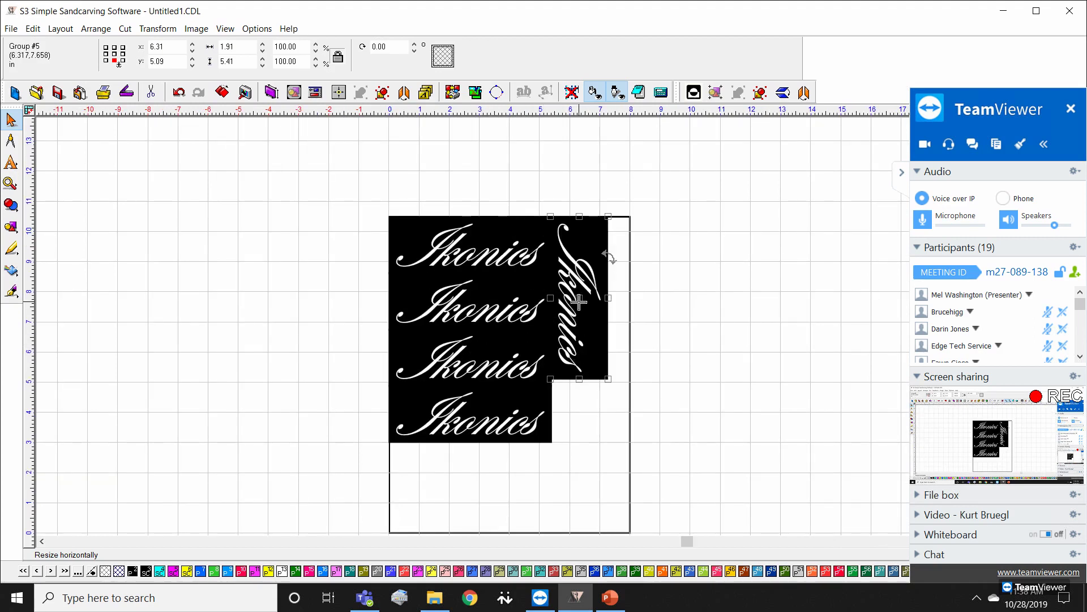
left_click_drag(586, 307, 582, 461)
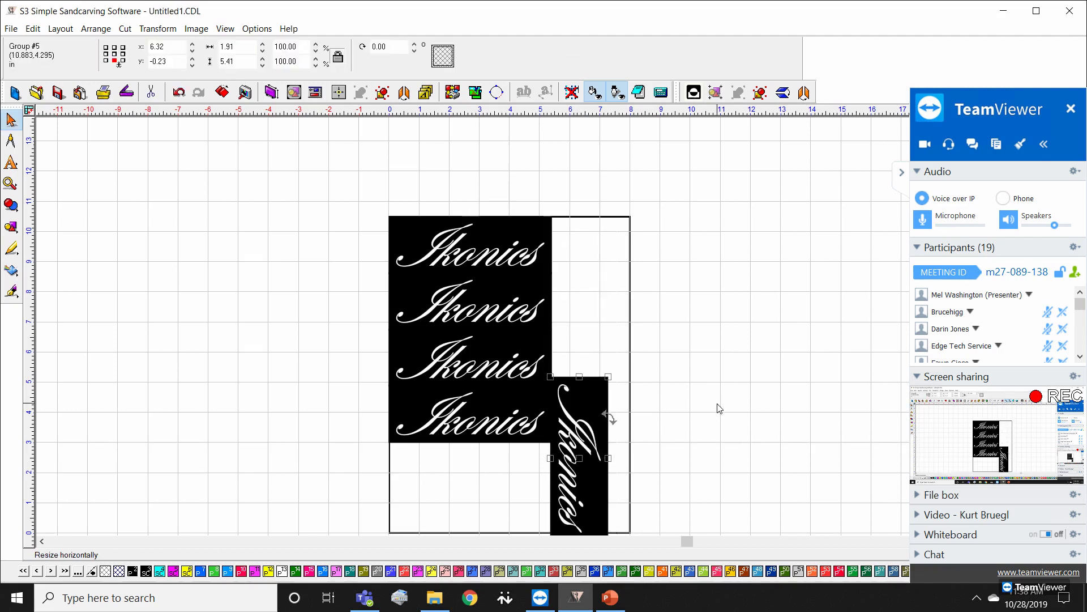
key("ctrl+z")
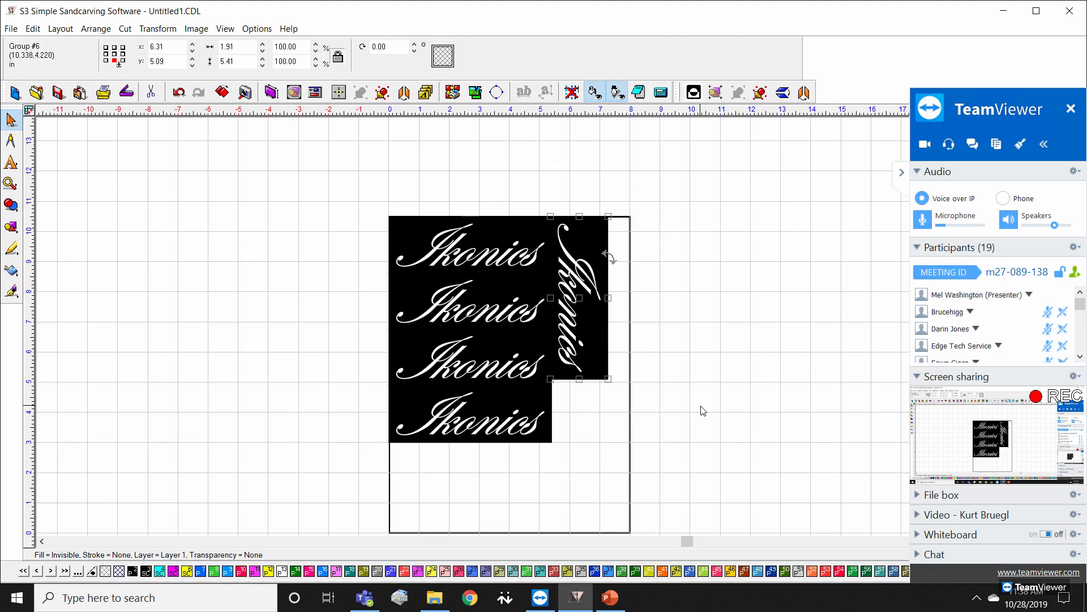
left_click_drag(588, 315, 608, 460)
left_click(706, 439)
scroll(645, 511, "down", 1)
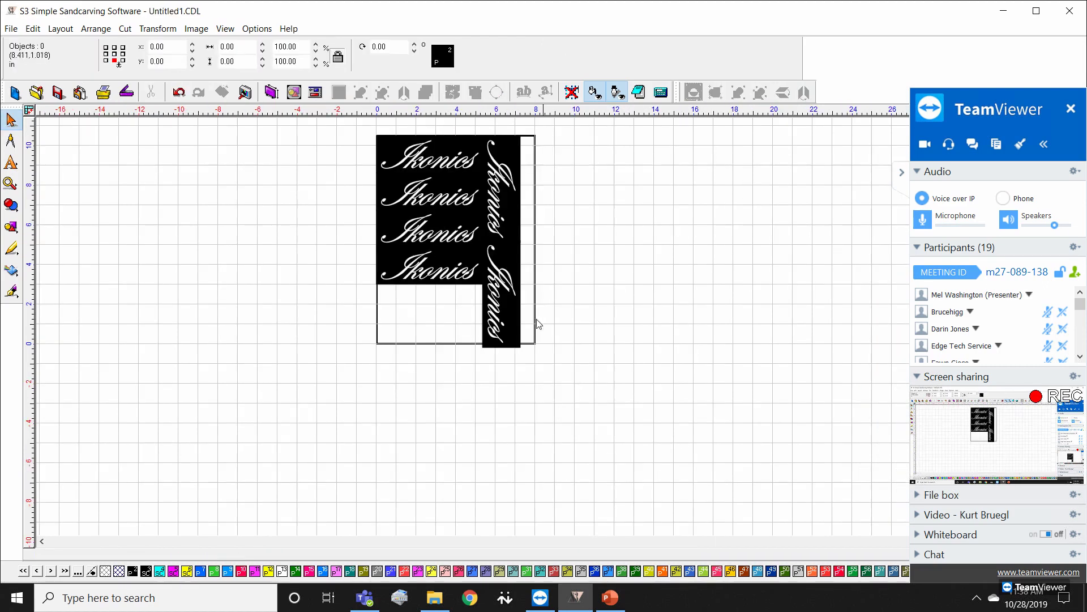
scroll(493, 276, "up", 1)
scroll(552, 258, "up", 1)
scroll(553, 258, "down", 2)
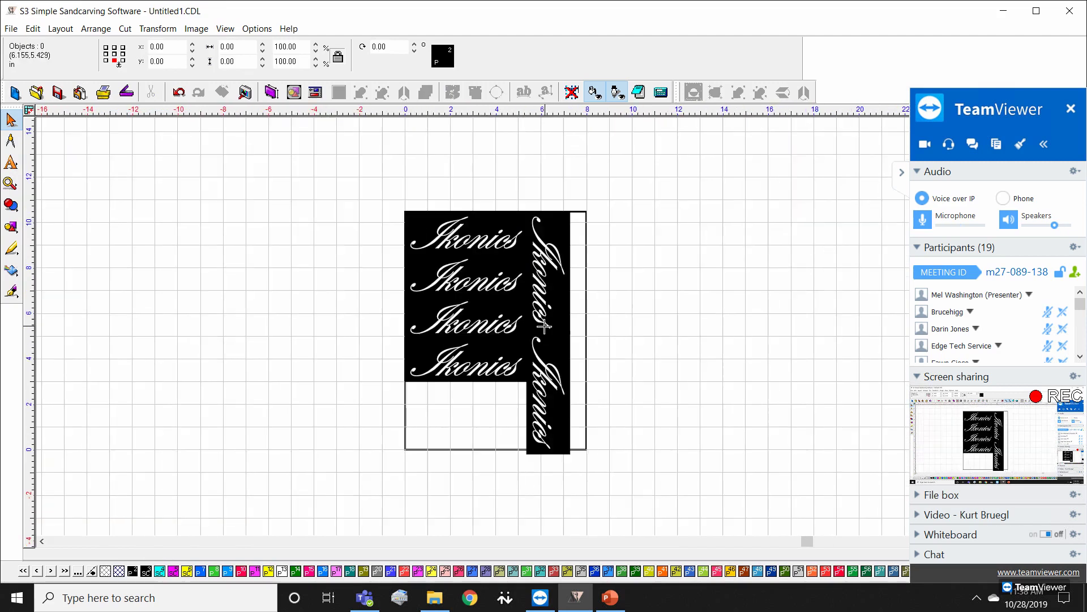
Step: Rotate the lower vertical Ikonics copy back to horizontal and place it beneath the fourth graphic, at about x 2.70, y 1.11 inches
left_click(561, 407)
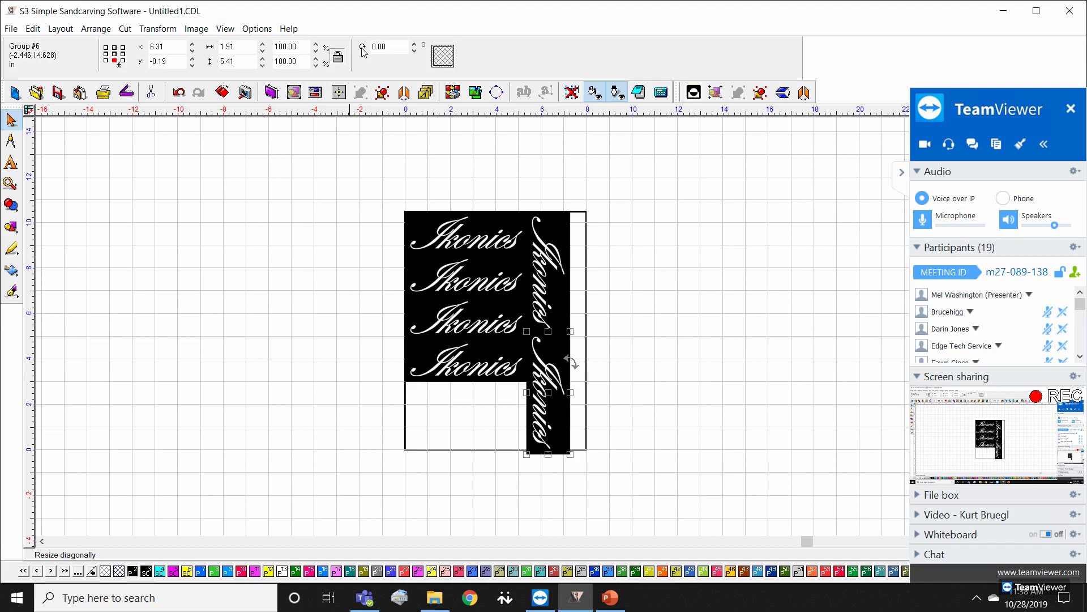
left_click(414, 44)
left_click(414, 44)
left_click(414, 45)
left_click_drag(552, 400, 469, 408)
scroll(469, 409, "up", 2)
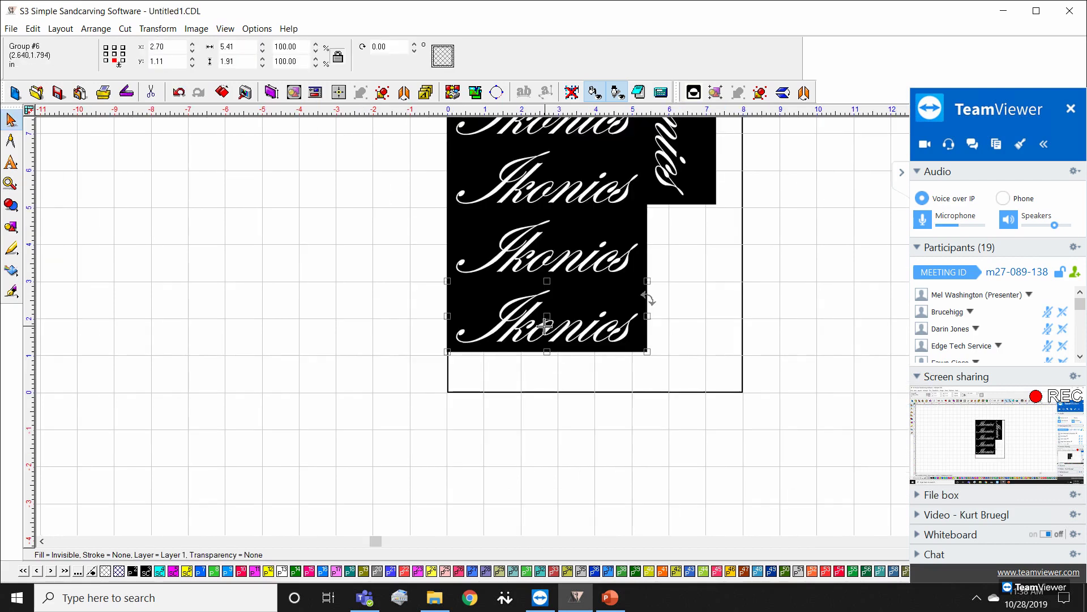
scroll(558, 302, "up", 1)
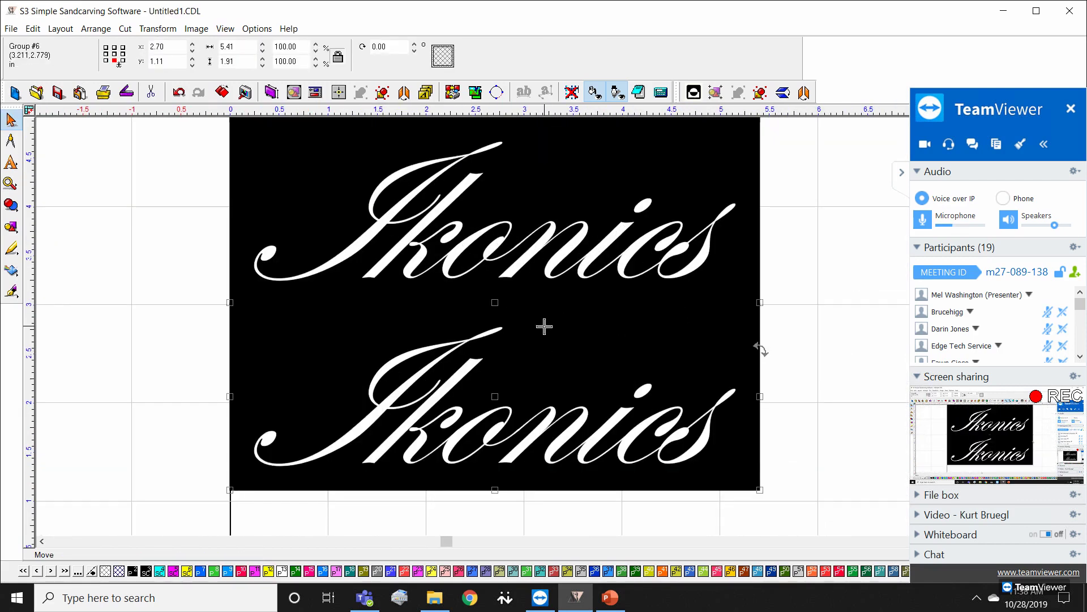
Step: Shift the bottom Ikonics graphic down to open a narrow gap, and move it back against the stack at about y 1.10 inches
left_click_drag(495, 396, 498, 402)
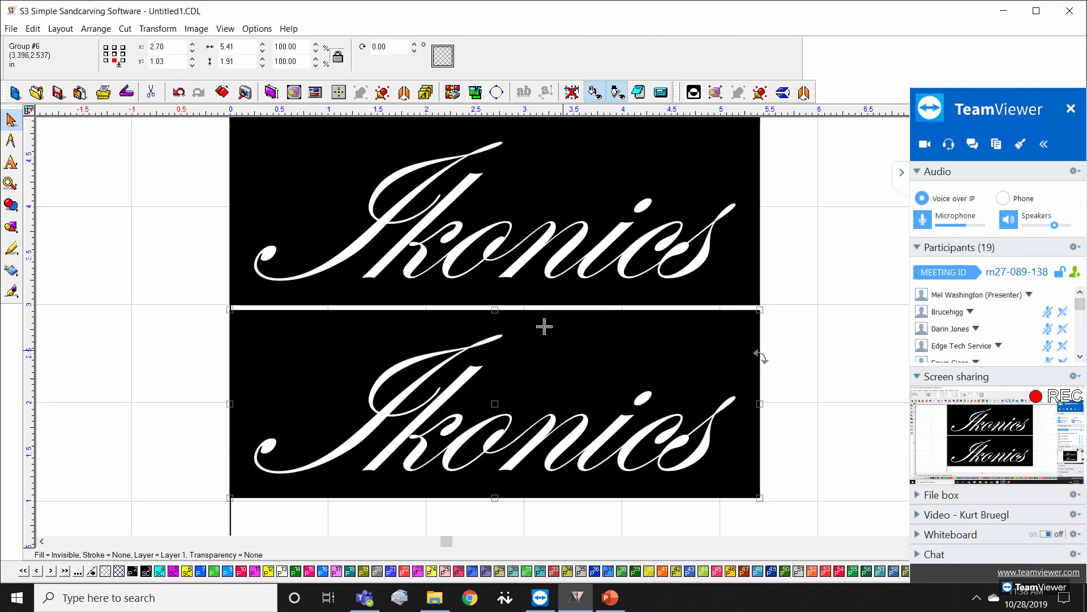
scroll(544, 326, "down", 2)
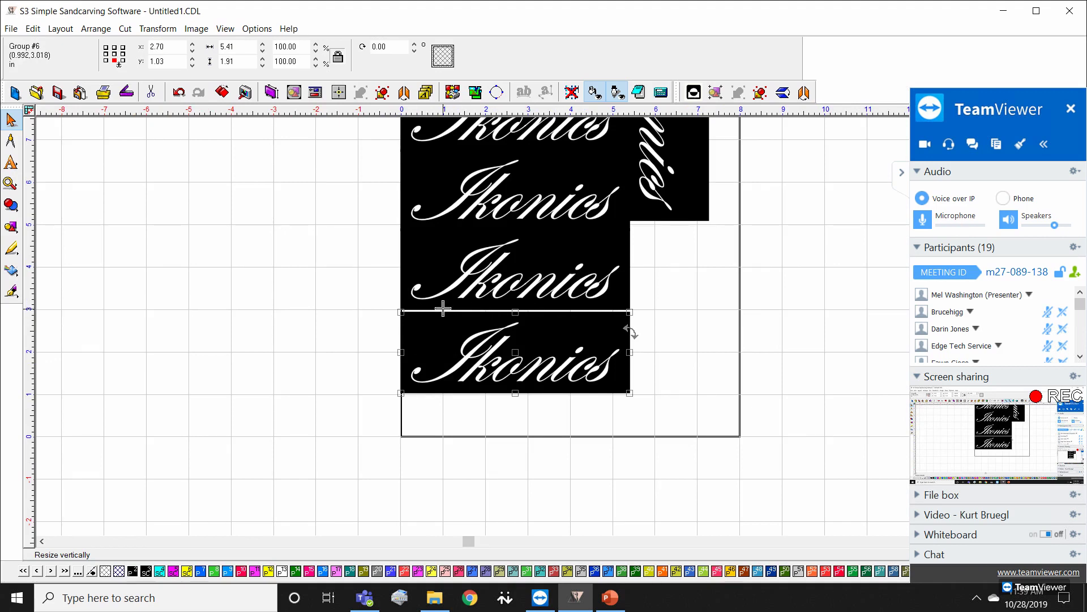
left_click_drag(519, 350, 517, 346)
scroll(545, 327, "down", 2)
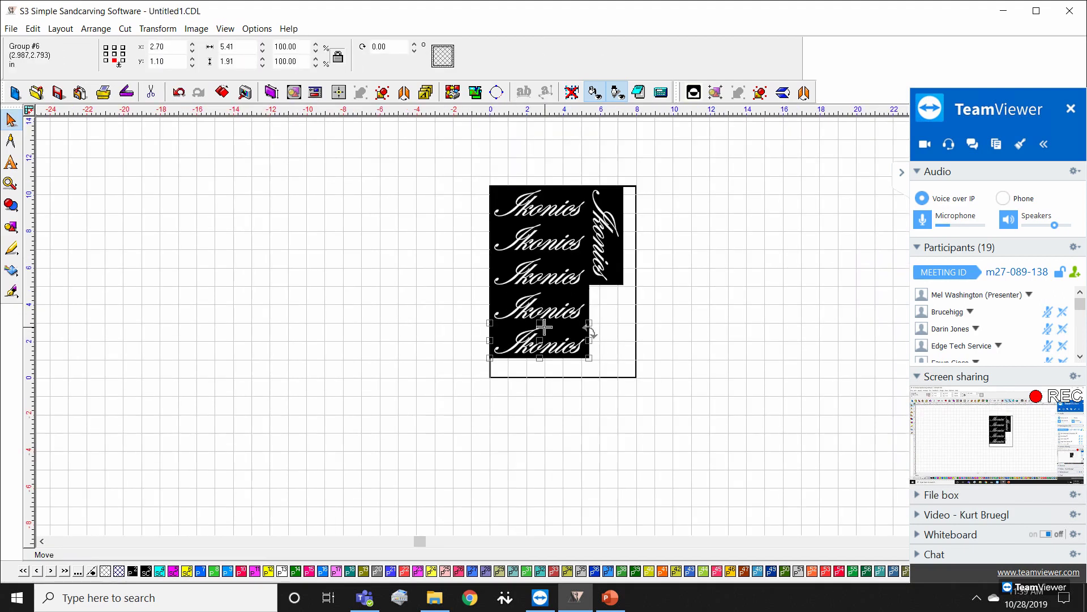
Step: Select all the Ikonics graphics on the blank and delete them
left_click(737, 268)
left_click_drag(458, 170, 670, 404)
key("Delete")
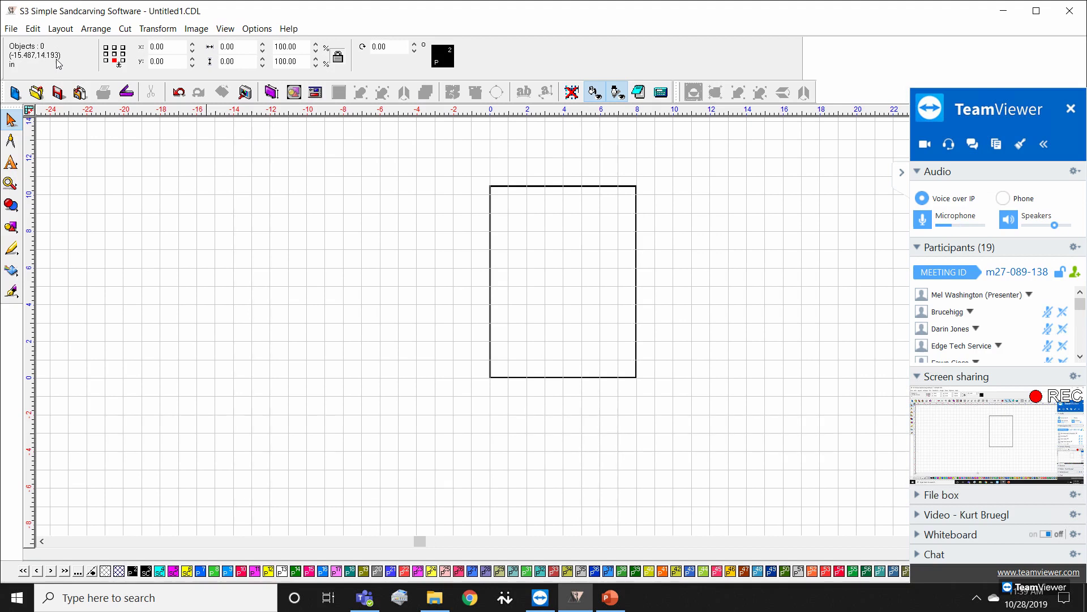
Step: Open the font installer and search for Windows TTF and OTF fonts
left_click(7, 28)
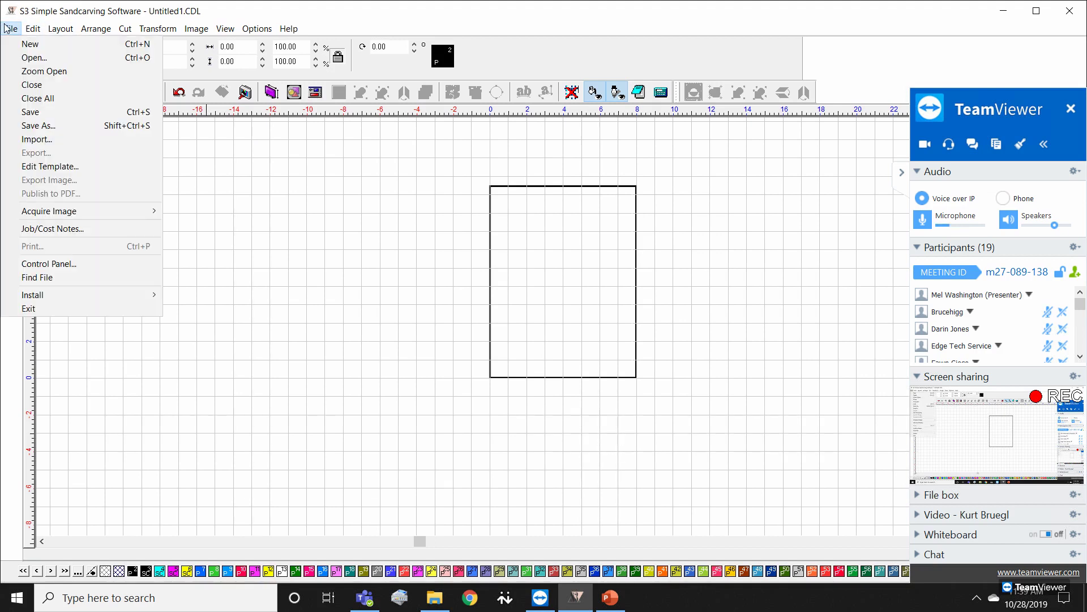
mouse_move(82, 295)
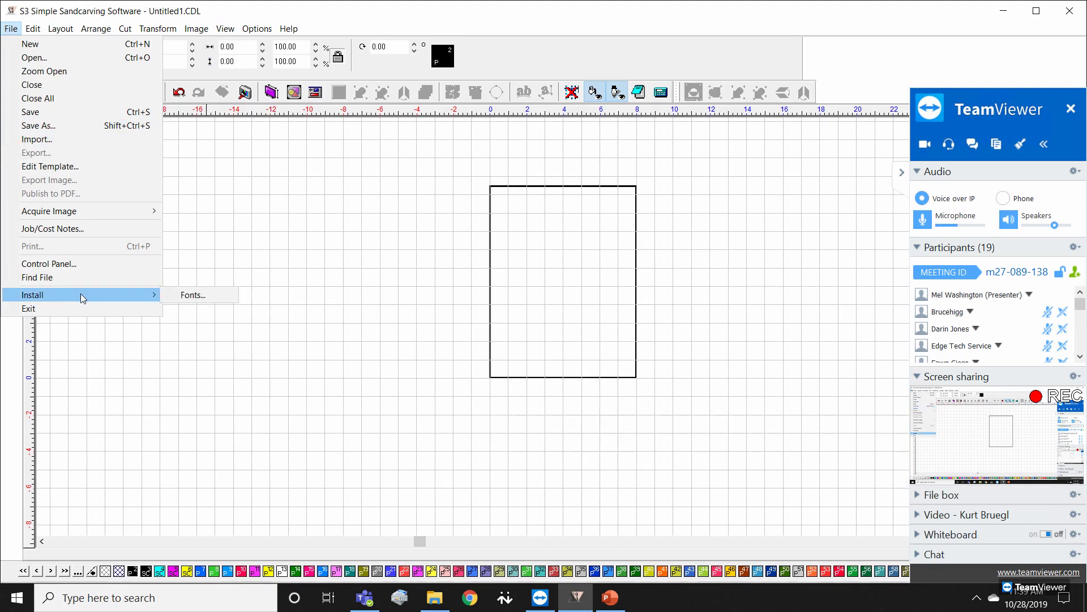
left_click(186, 296)
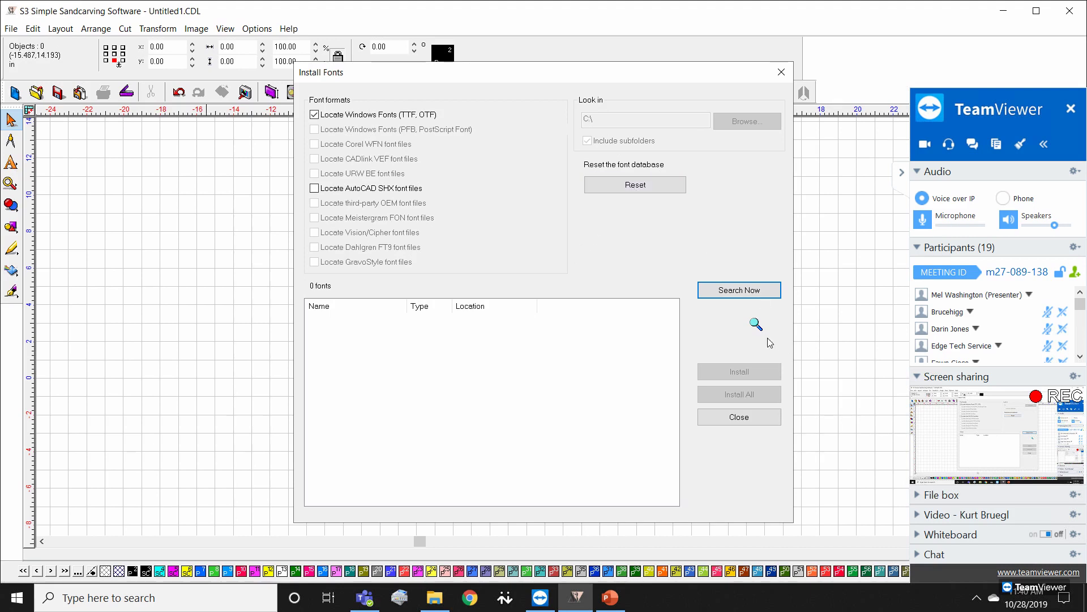
left_click(751, 291)
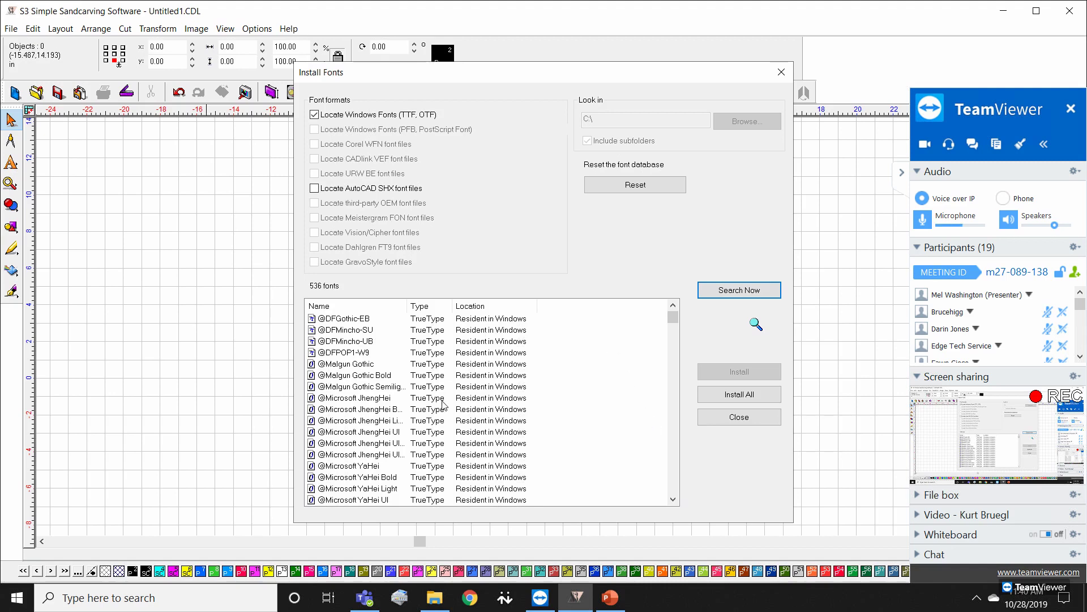
mouse_move(673, 323)
left_mouse_down()
mouse_move(672, 451)
mouse_move(684, 501)
mouse_move(684, 310)
left_mouse_up()
Step: Install all the fonts found and close the font installer
left_click(739, 397)
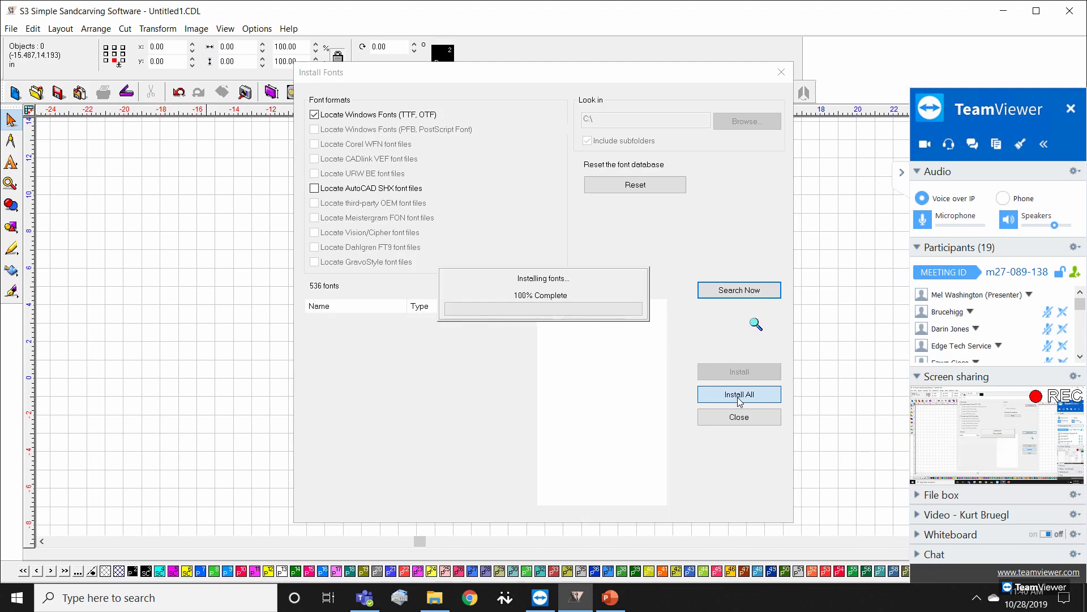
left_click(566, 331)
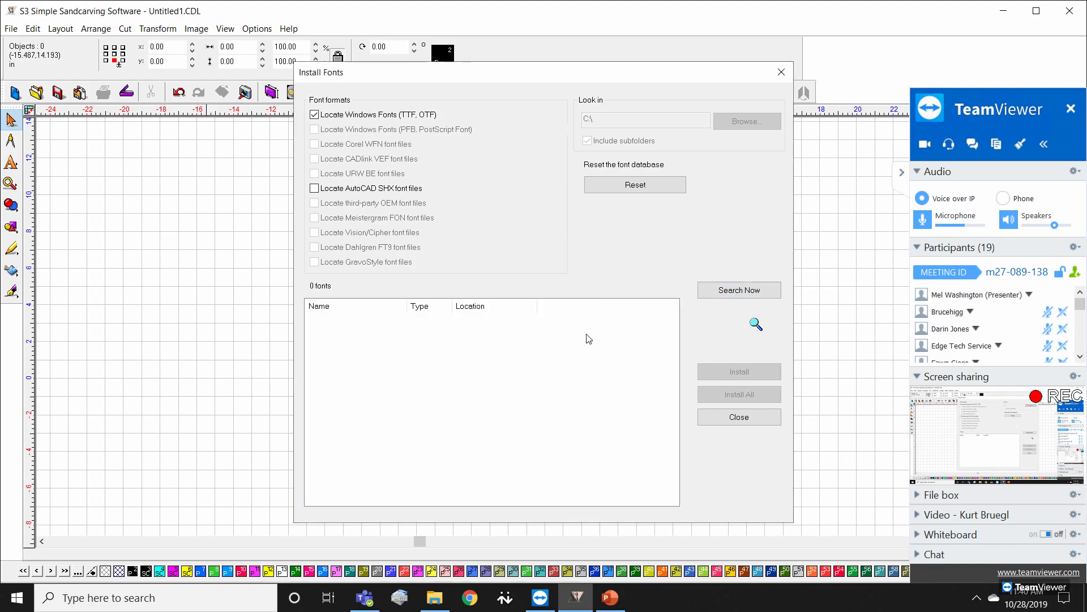
left_click(781, 73)
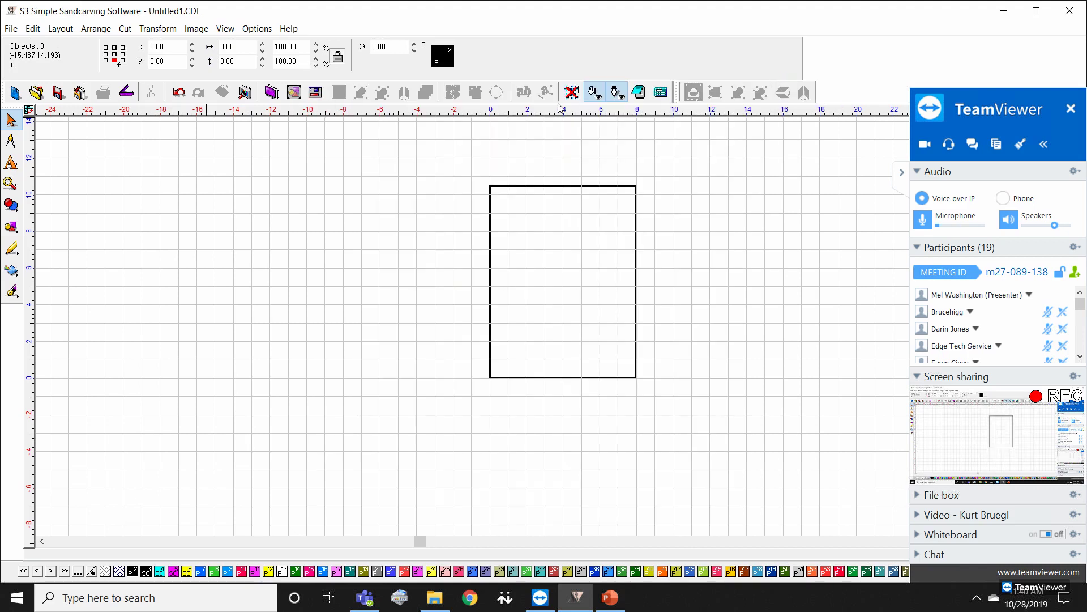
Step: Switch to File Explorer, open the Sandman Fonts folder on the PNY PRO ELITE PSSD (H:) drive, and check the chalisa_oktavia folder
left_click(444, 596)
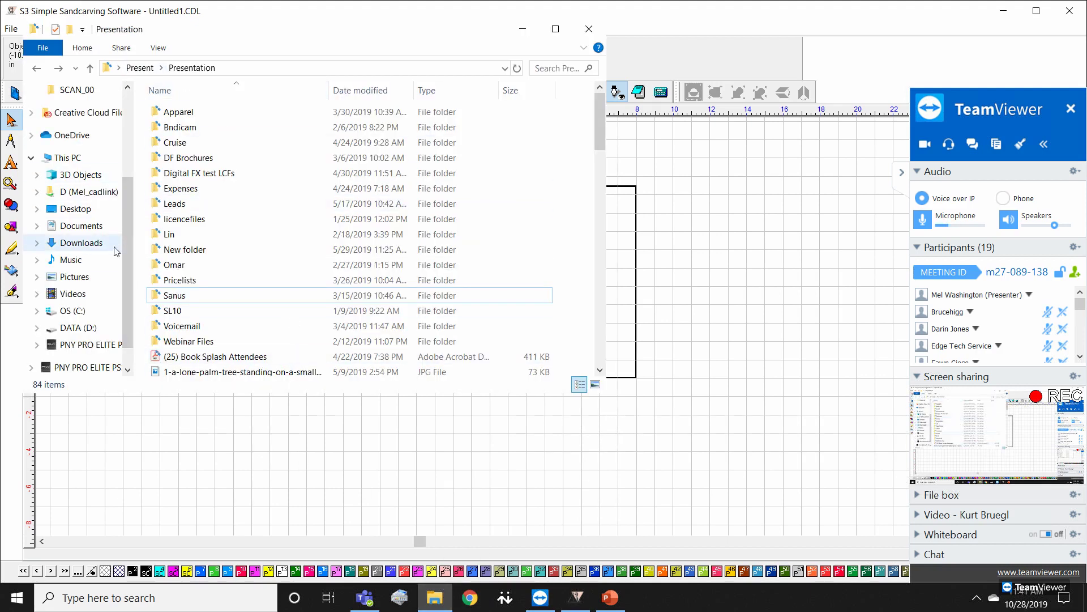
left_click(101, 346)
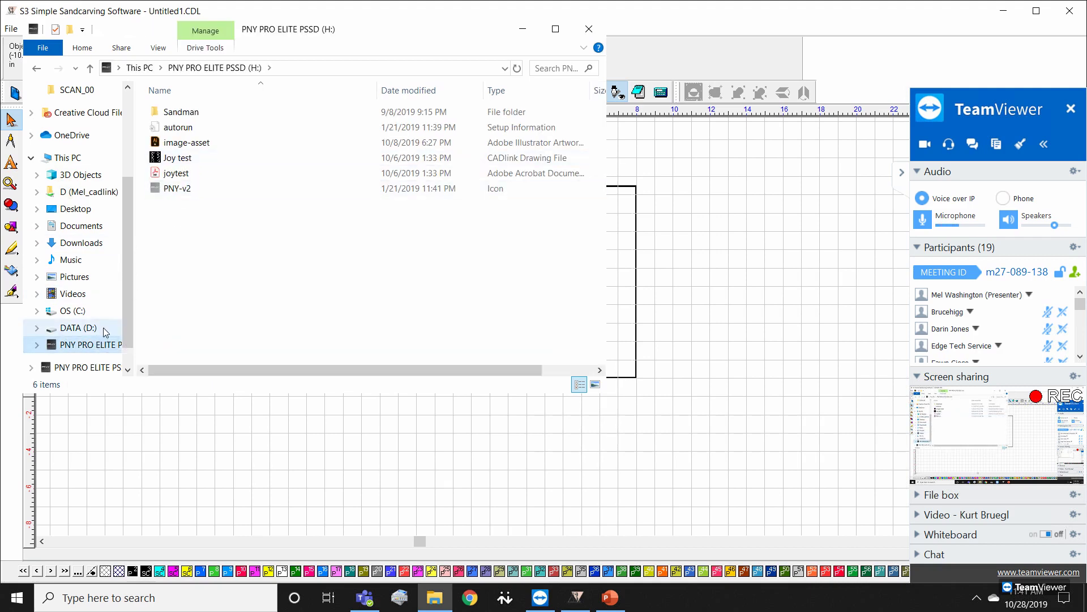
left_click(194, 114)
double_click(193, 114)
scroll(205, 294, "down", 2)
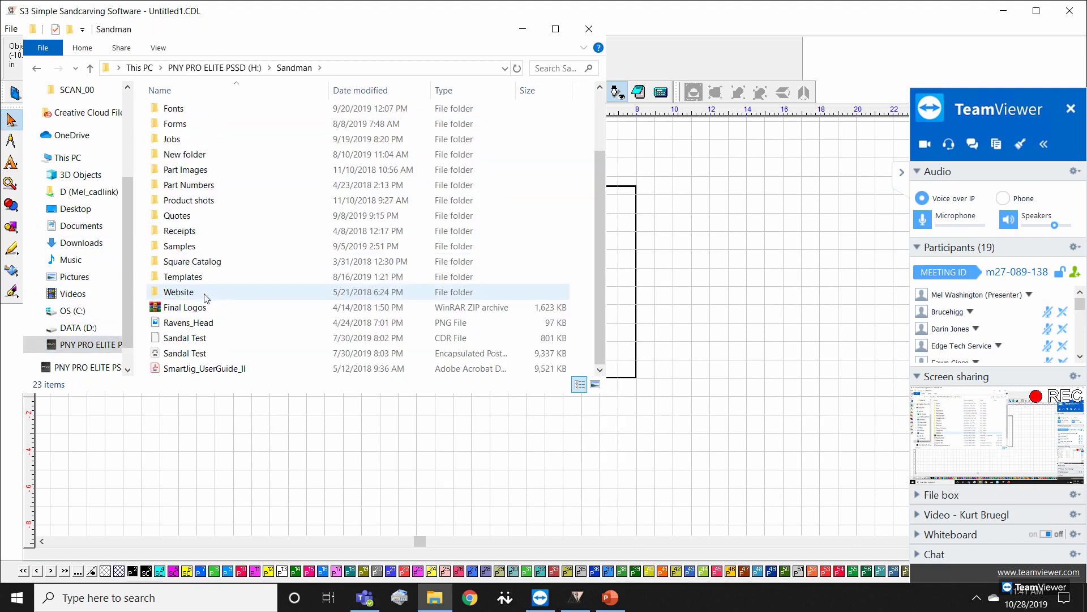
scroll(205, 269, "up", 1)
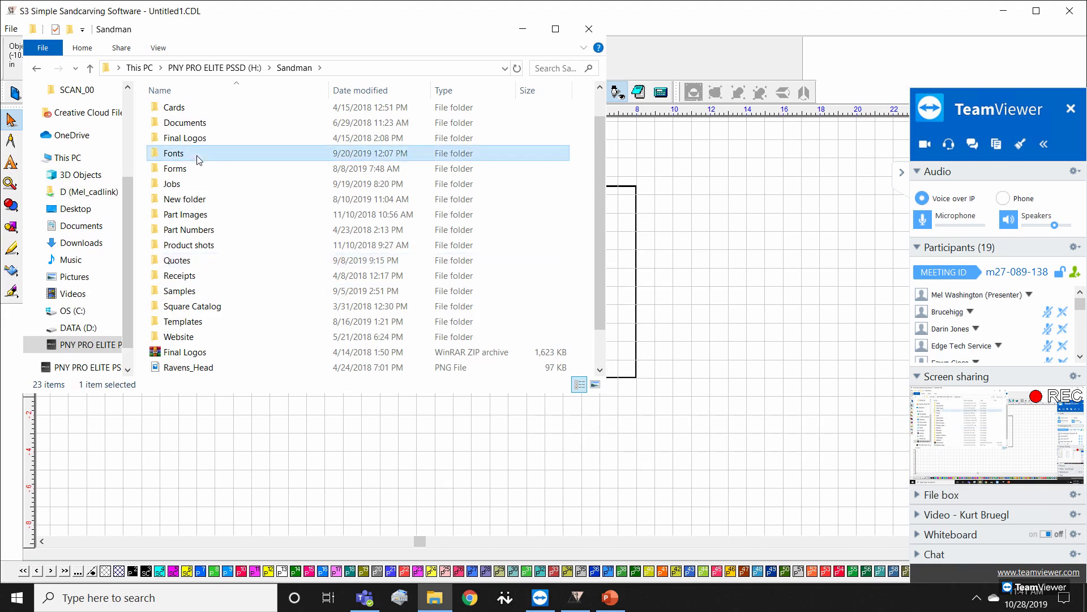
double_click(209, 154)
scroll(239, 251, "down", 1)
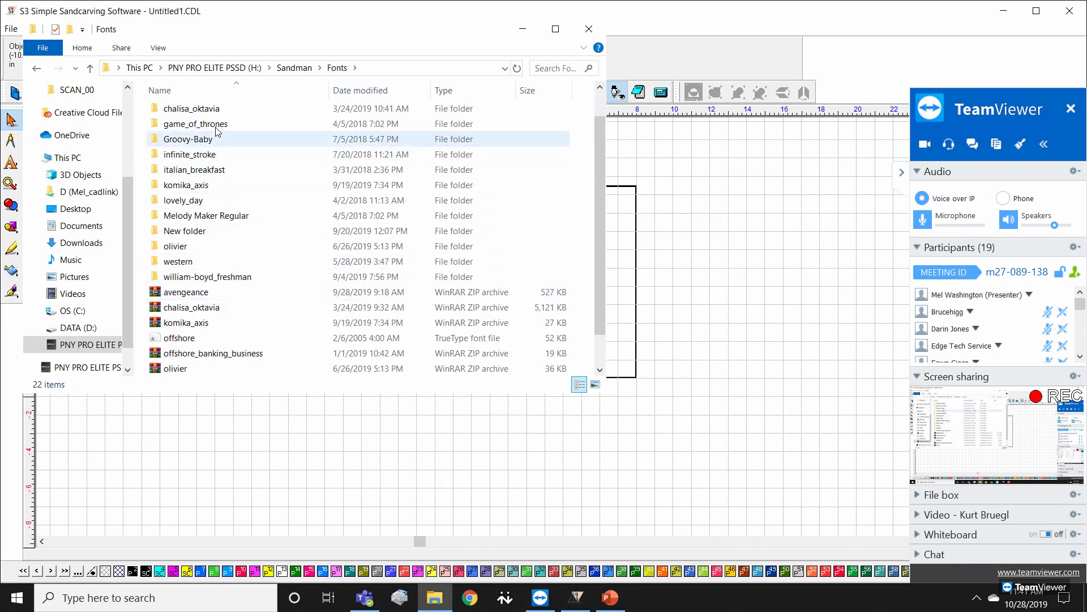
double_click(211, 114)
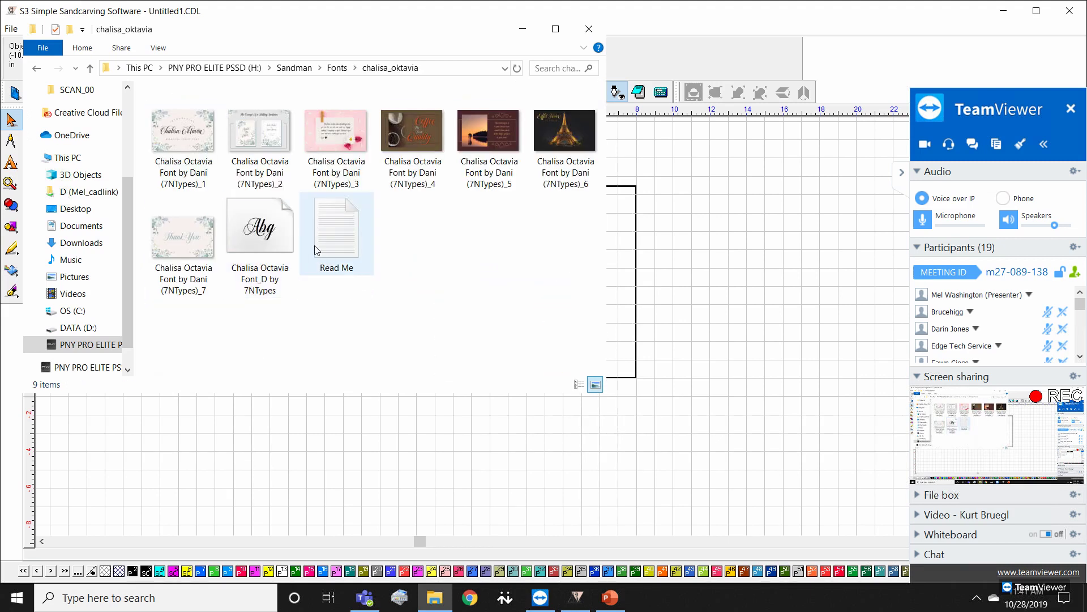
left_click(36, 68)
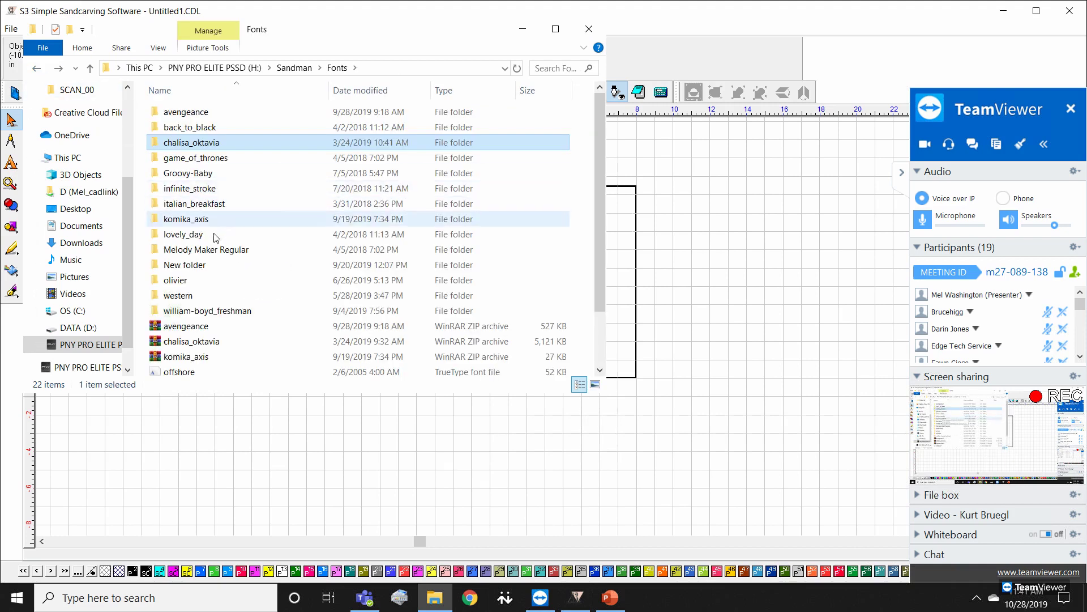
Step: Install the KOMIKAX_ TrueType font from the komika_axis folder into Windows, and close the font preview and File Explorer
double_click(199, 219)
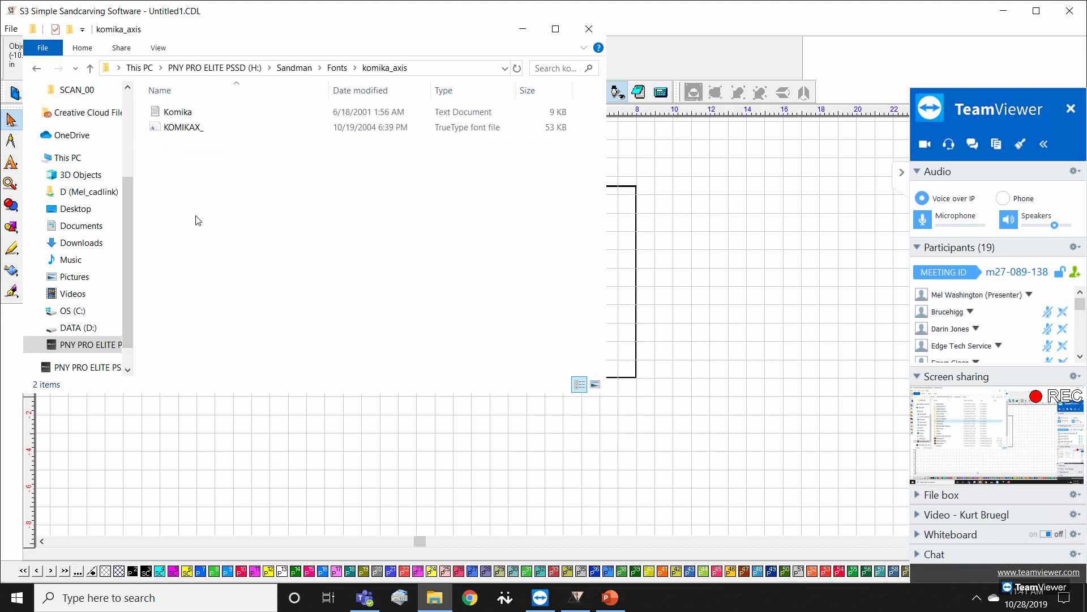
double_click(179, 129)
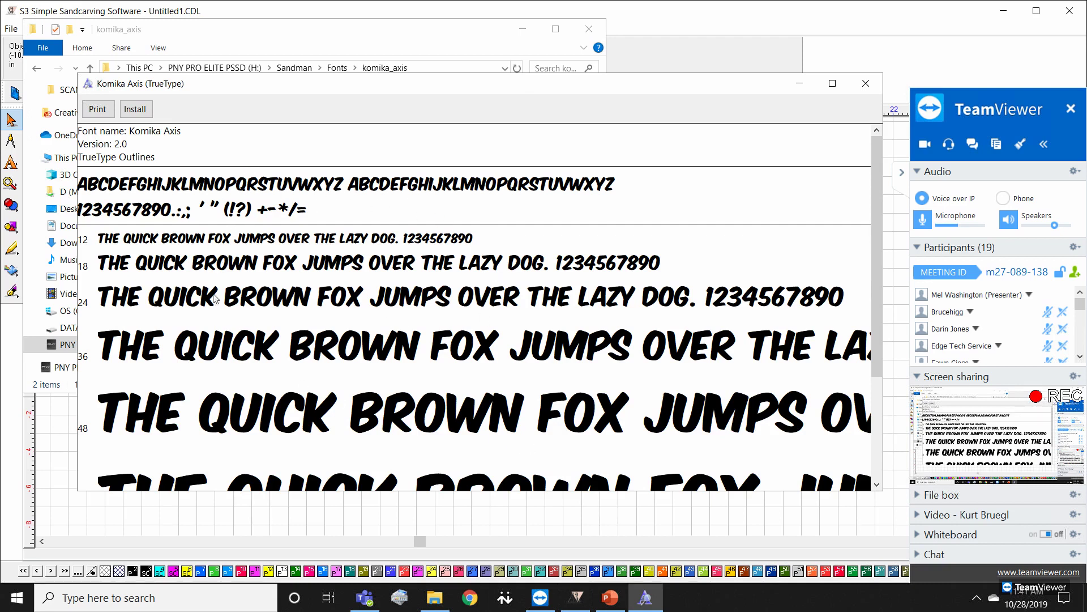
left_click(145, 110)
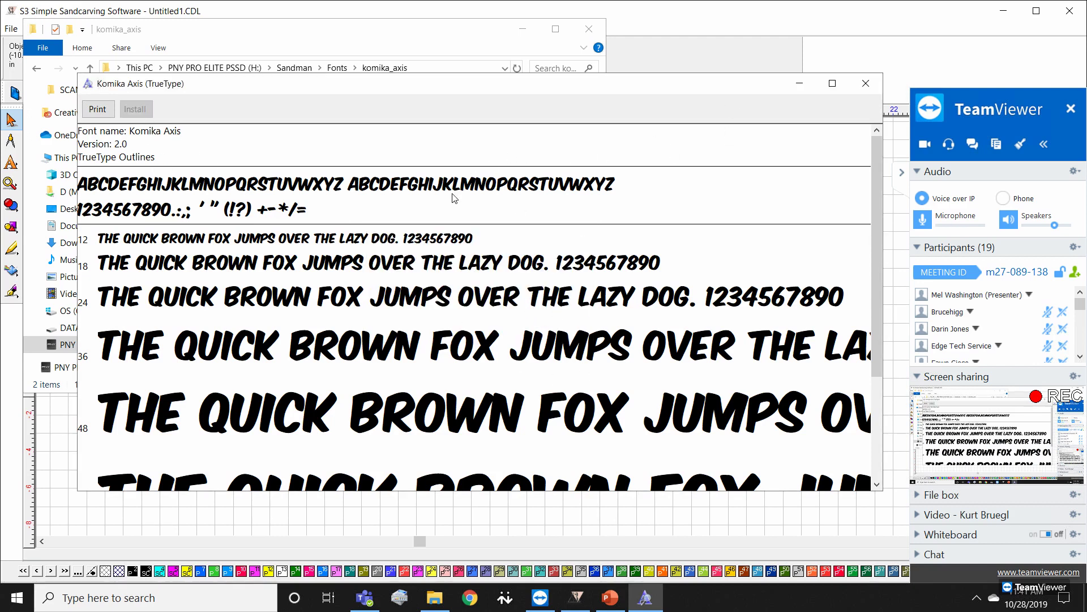
left_click(865, 84)
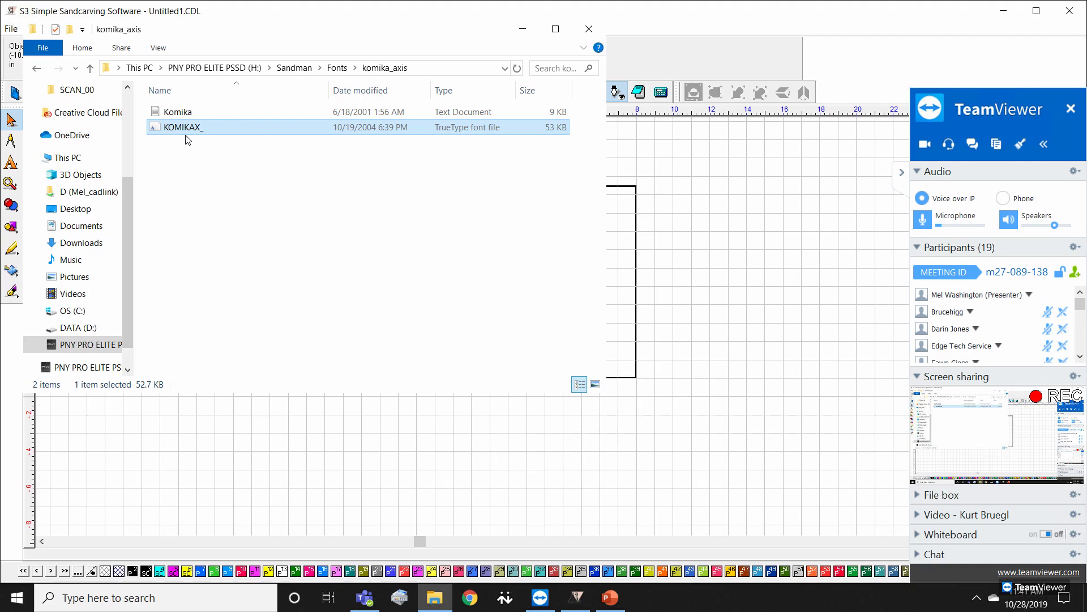
left_click(589, 29)
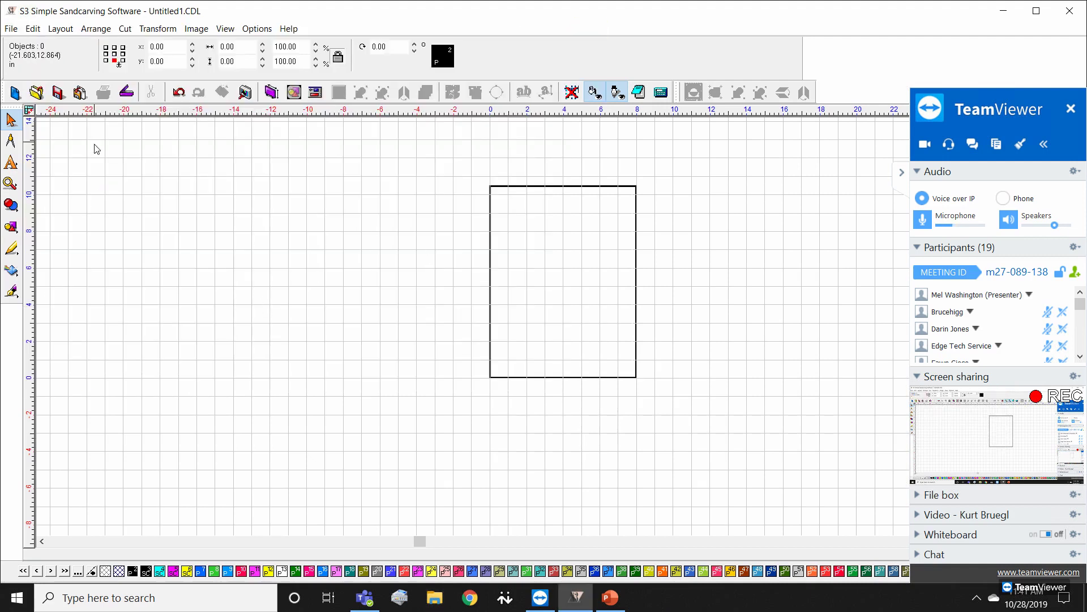
Step: Open the font installer, search for Windows TTF and OTF fonts, and locate Komika Axis in the list
left_click(12, 29)
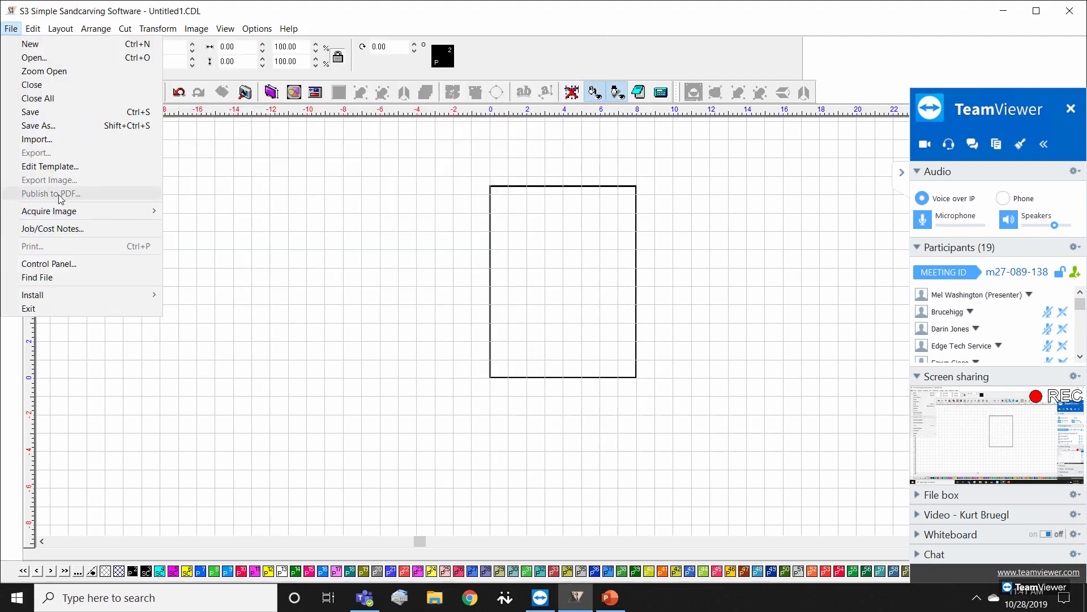
mouse_move(60, 290)
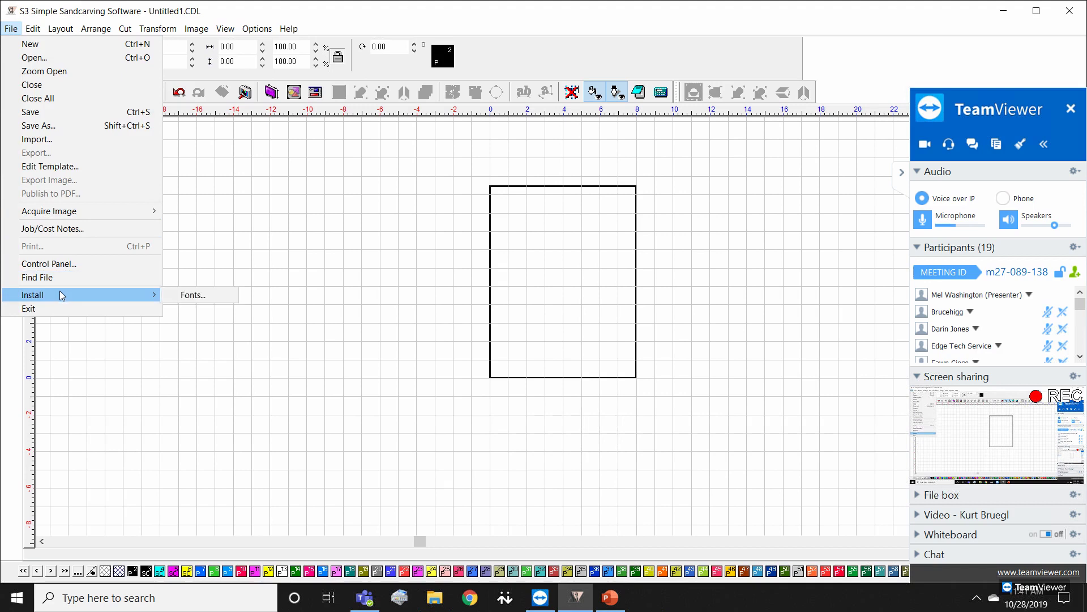
left_click(188, 294)
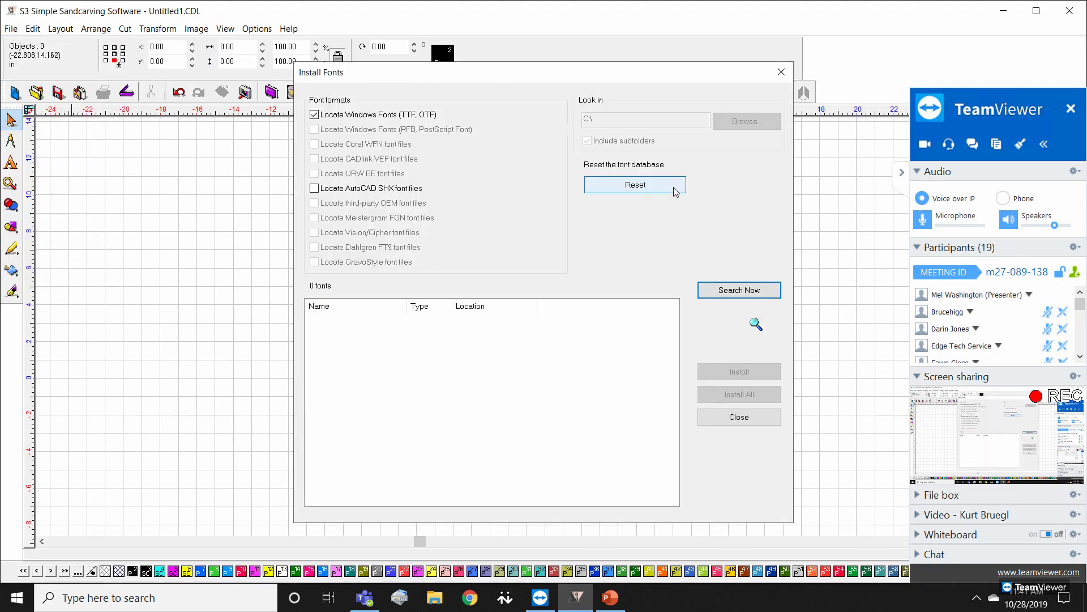
left_click(733, 293)
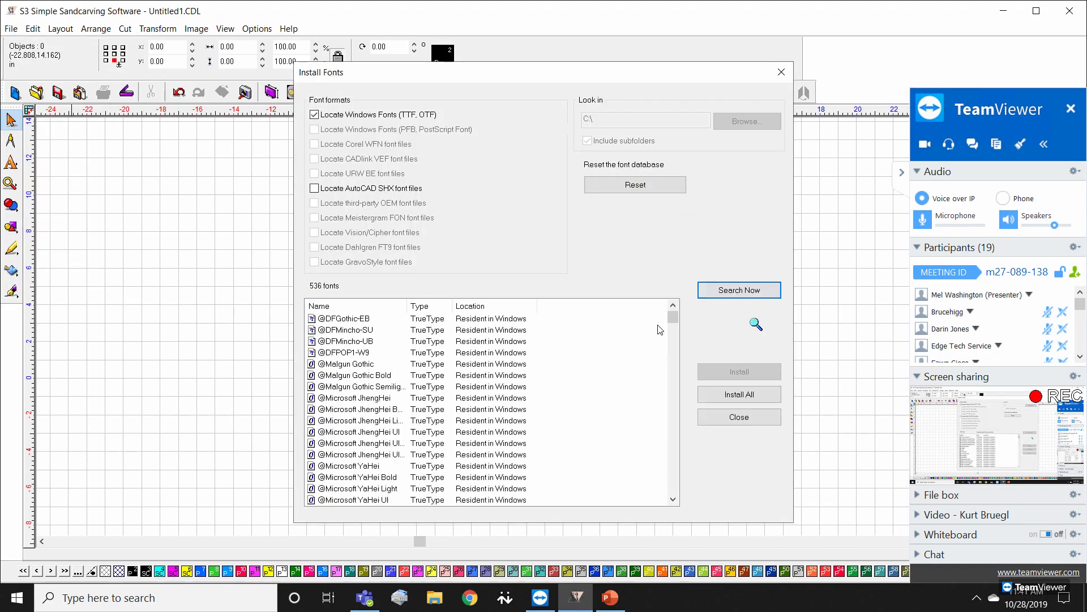
left_click_drag(674, 317, 681, 415)
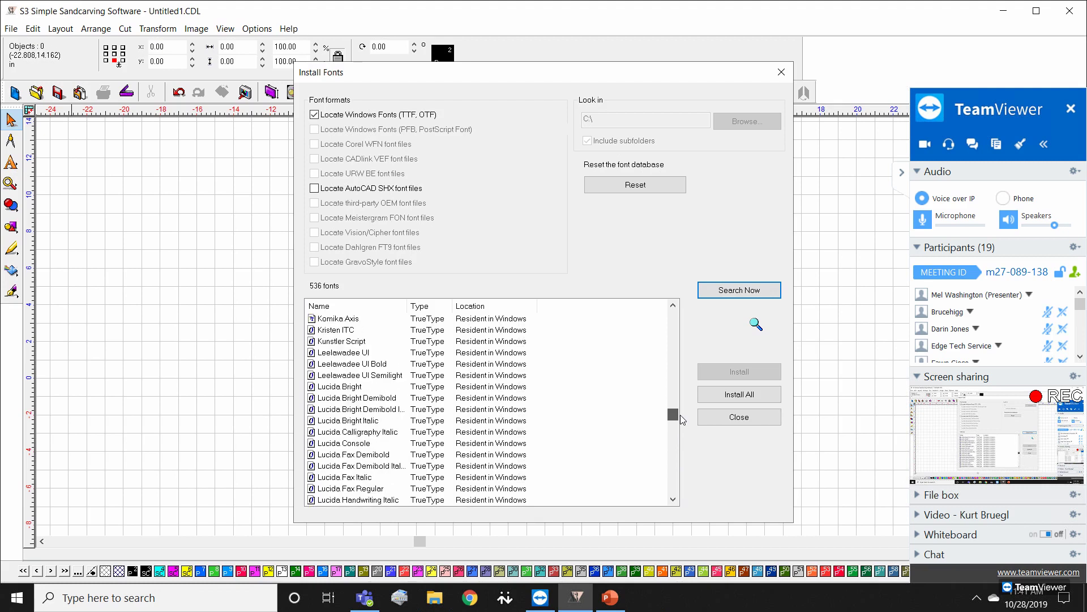
left_click(351, 342)
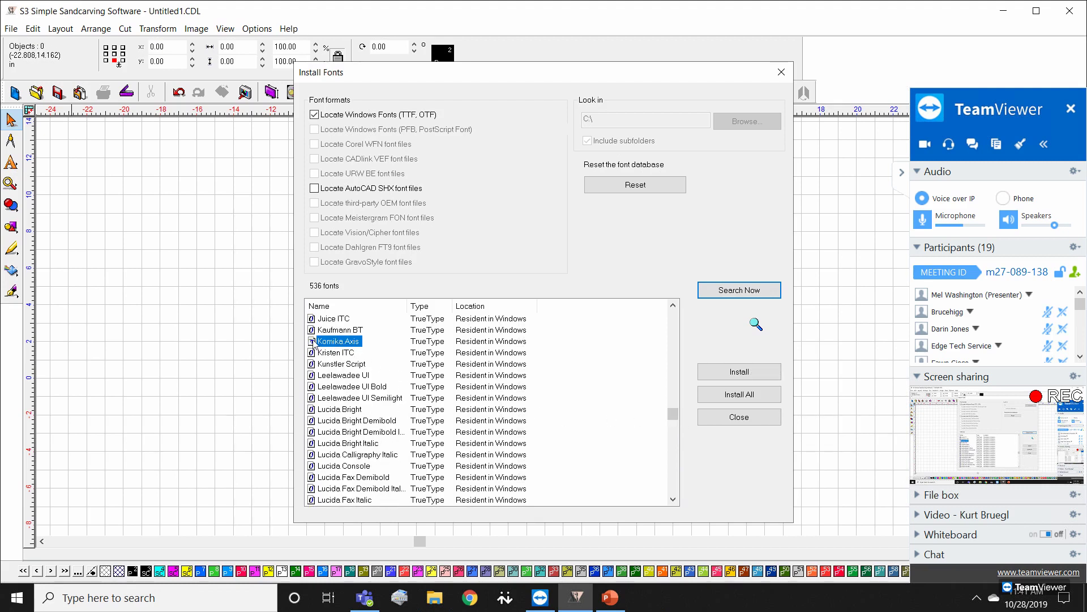
Step: Repeat the font search, install all the fonts found, and close the font installer
left_click(747, 290)
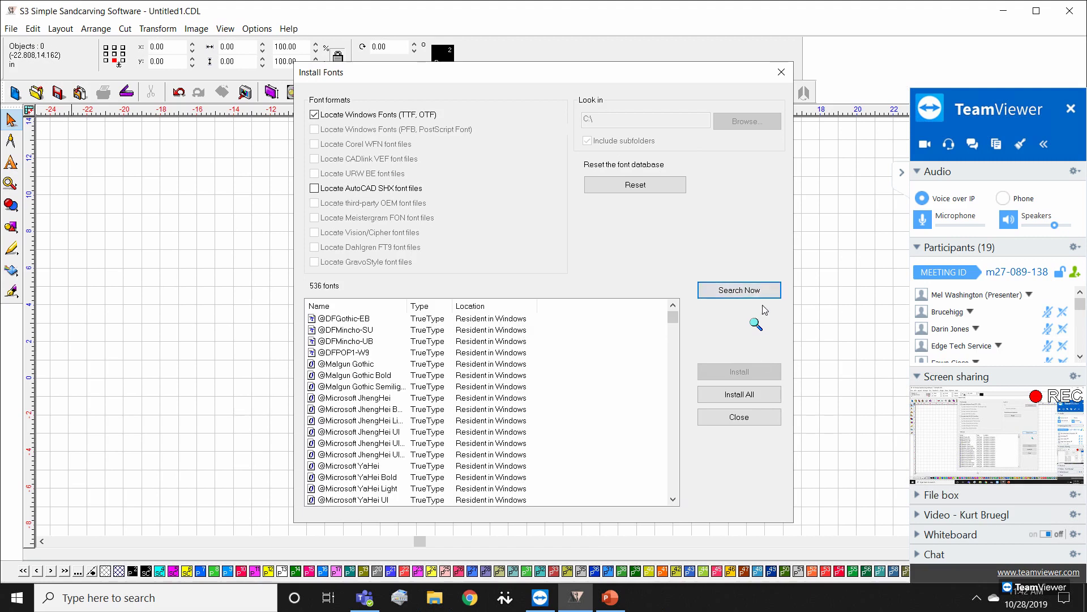
left_click(739, 394)
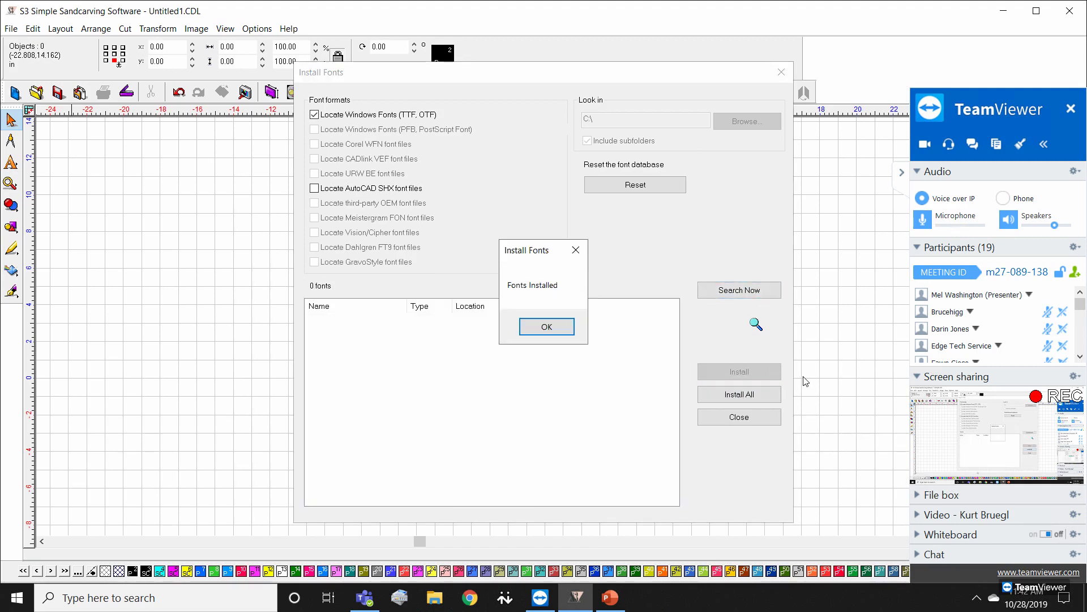
left_click(547, 326)
left_click(781, 72)
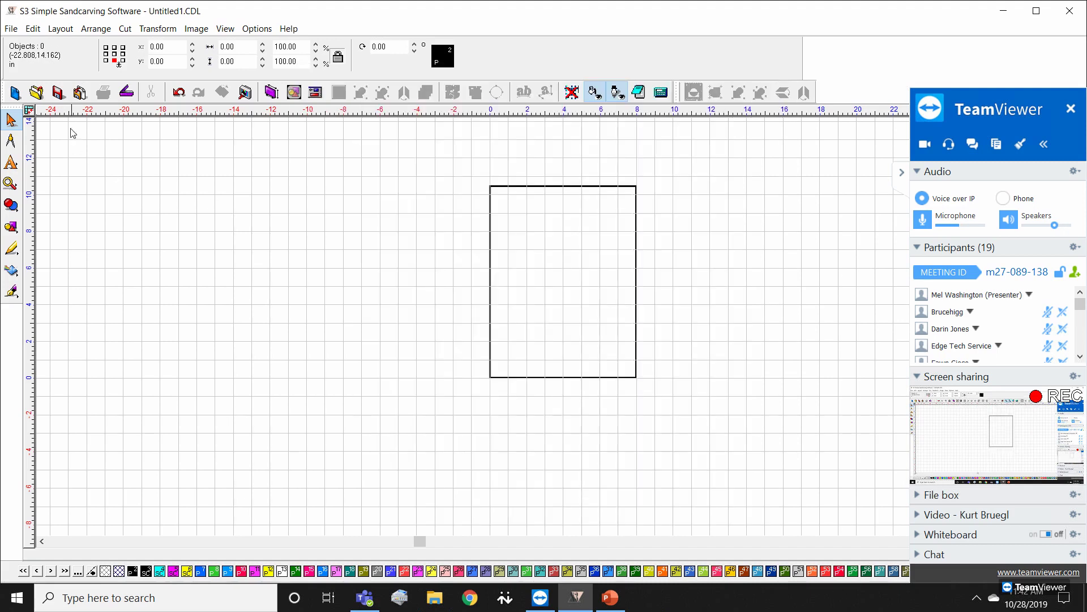
Step: Add the text "CADlink" with the Text Compose tool in the empty area left of the blank
left_click(12, 162)
left_click(67, 172)
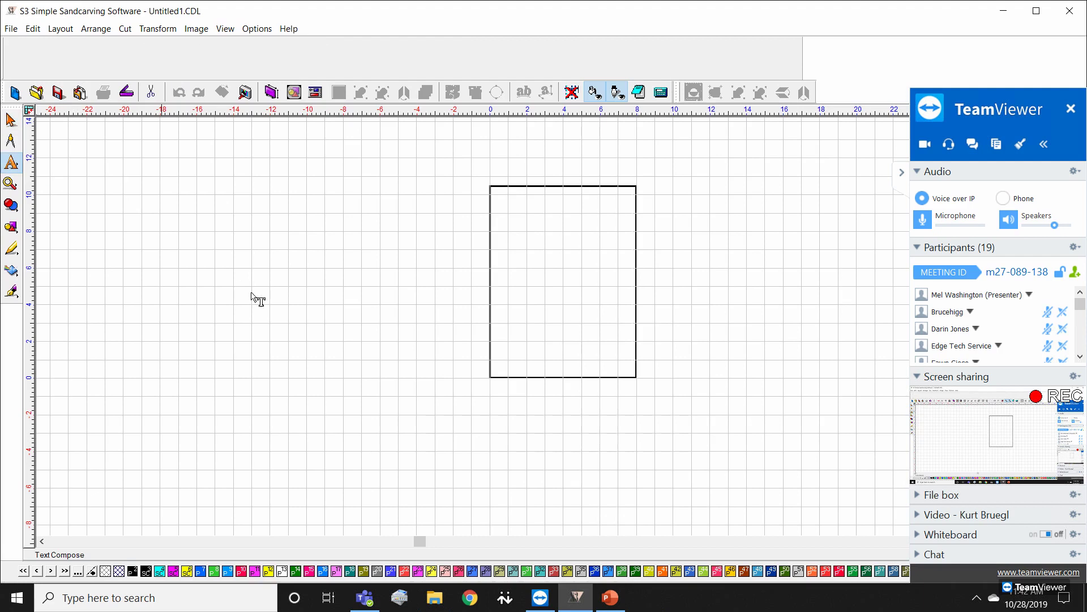
left_click(267, 300)
type("CAD")
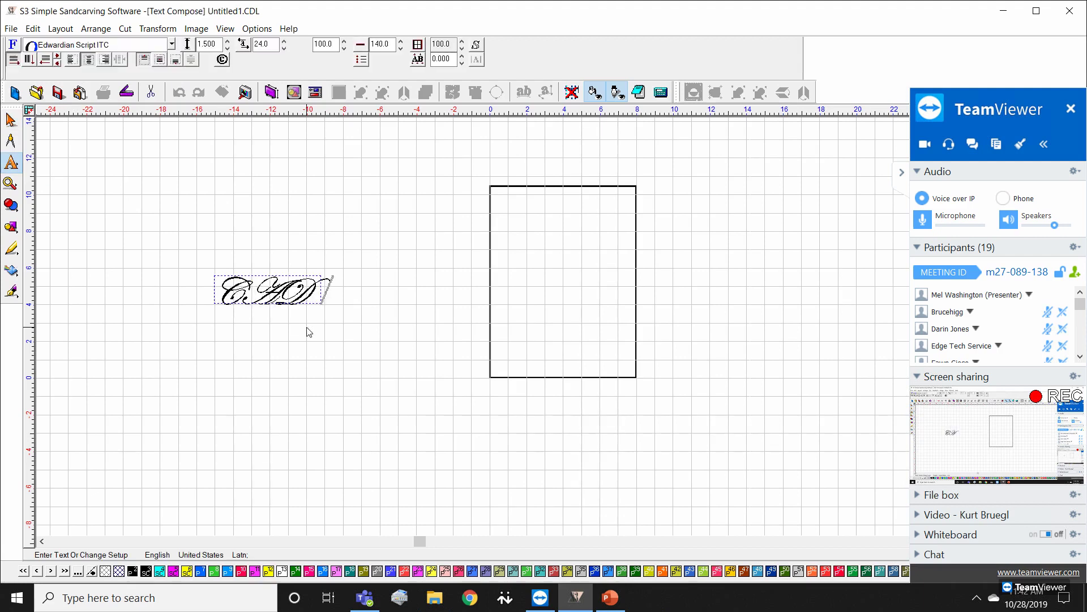
type("link")
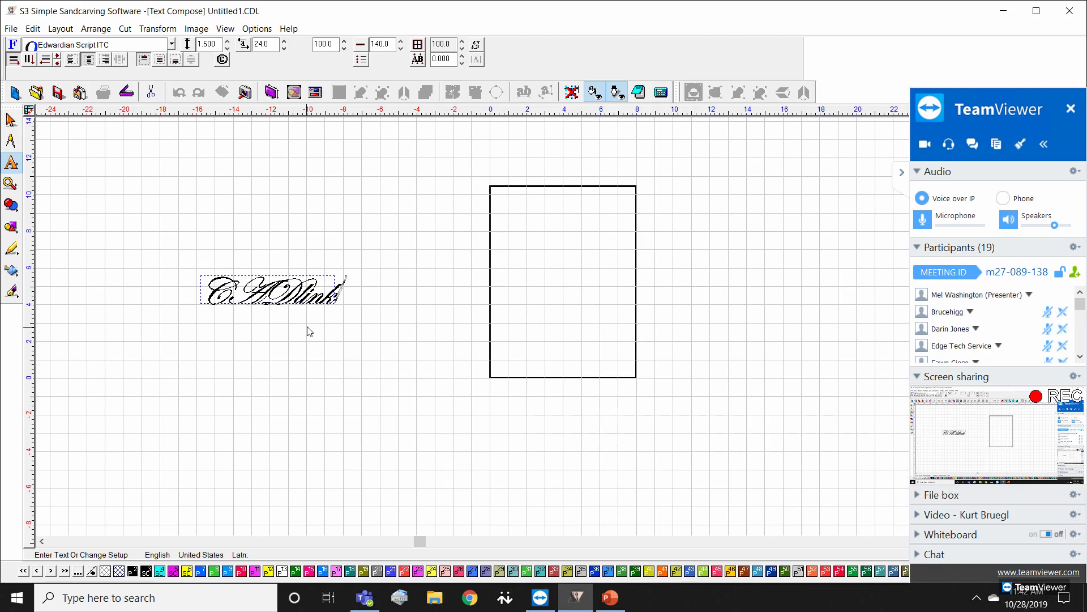
left_click(368, 355)
Step: Select the whole CADlink text and change its font to Komika Axis
double_click(334, 293)
left_click_drag(333, 297, 146, 301)
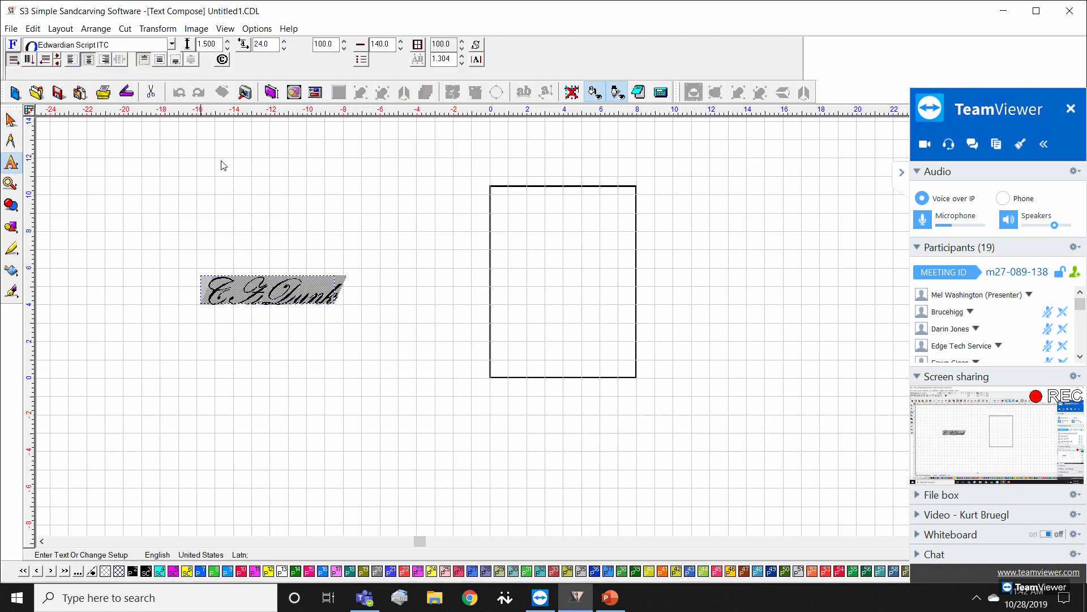
left_click(171, 45)
left_click_drag(181, 82, 199, 229)
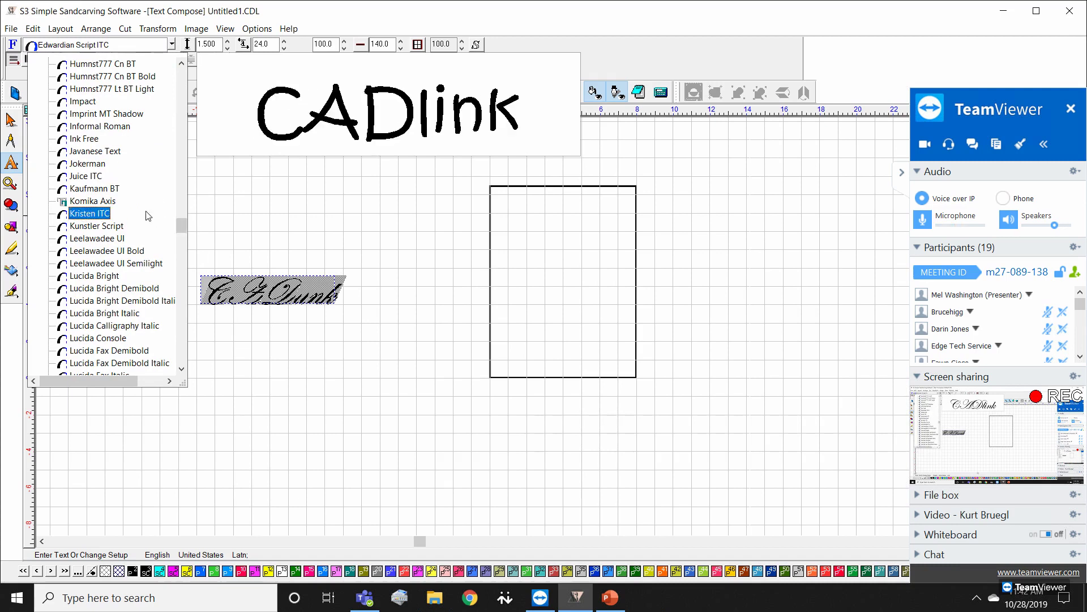
left_click(101, 201)
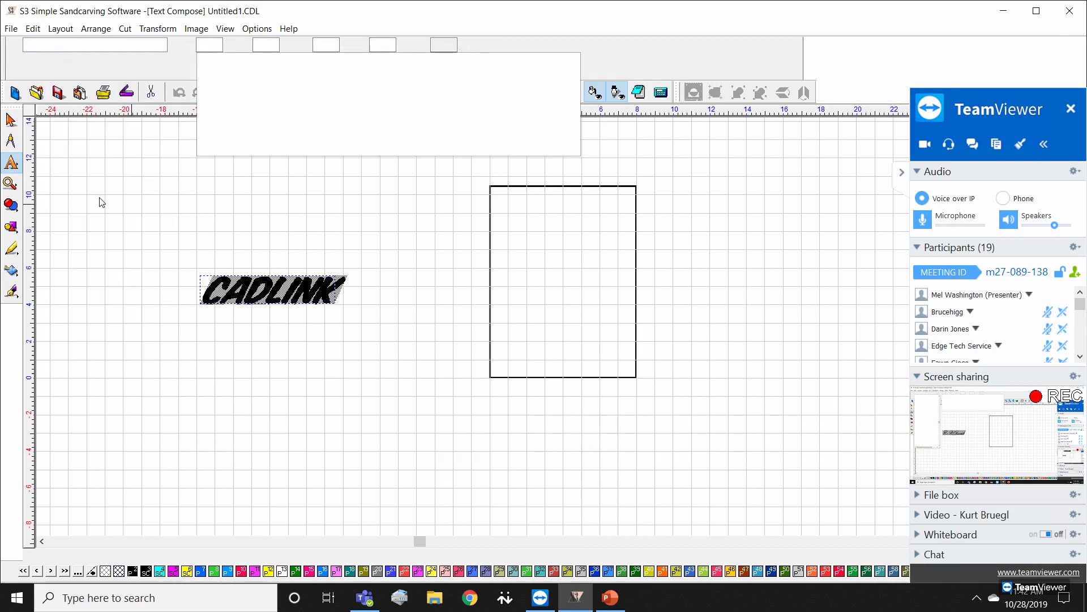
Step: Reselect the CADlink text and reduce its slant angle to 0.0 so the letters lose their added tilt
left_click(400, 301)
double_click(328, 296)
left_click_drag(344, 299, 265, 175)
left_click(284, 49)
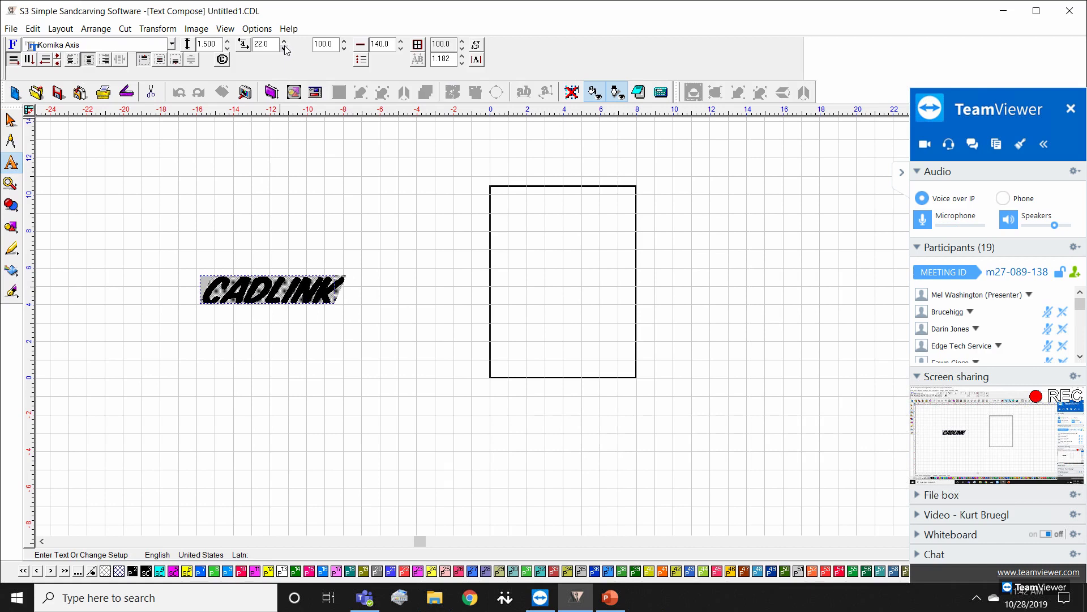
left_click(284, 50)
left_click(284, 50)
left_click(284, 49)
left_click(285, 49)
left_click(284, 49)
left_click(284, 50)
left_click(284, 49)
left_click(285, 49)
left_click(285, 50)
left_click(284, 49)
left_click(284, 49)
left_click(284, 49)
left_click(285, 49)
left_click(285, 49)
left_click(284, 50)
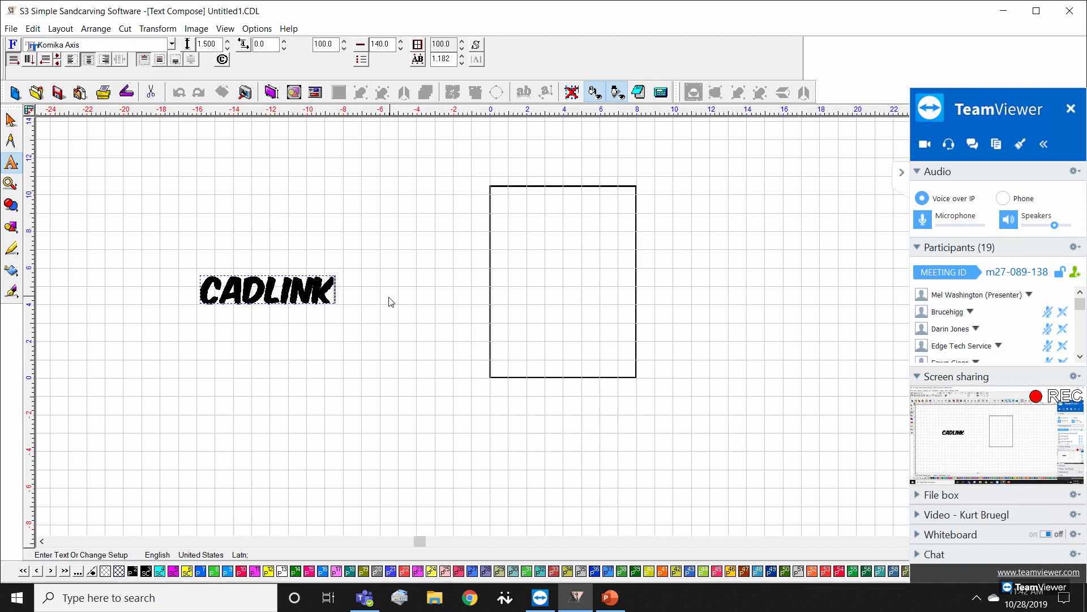
Step: Finish the text edit and move the CADlink text beside the upper left part of the blank
key("Escape")
left_click_drag(289, 291, 316, 223)
Step: Browse the font previews for the CADlink text, change its font to Berlin Sans FB, and move the text onto the upper part of the blank
double_click(445, 219)
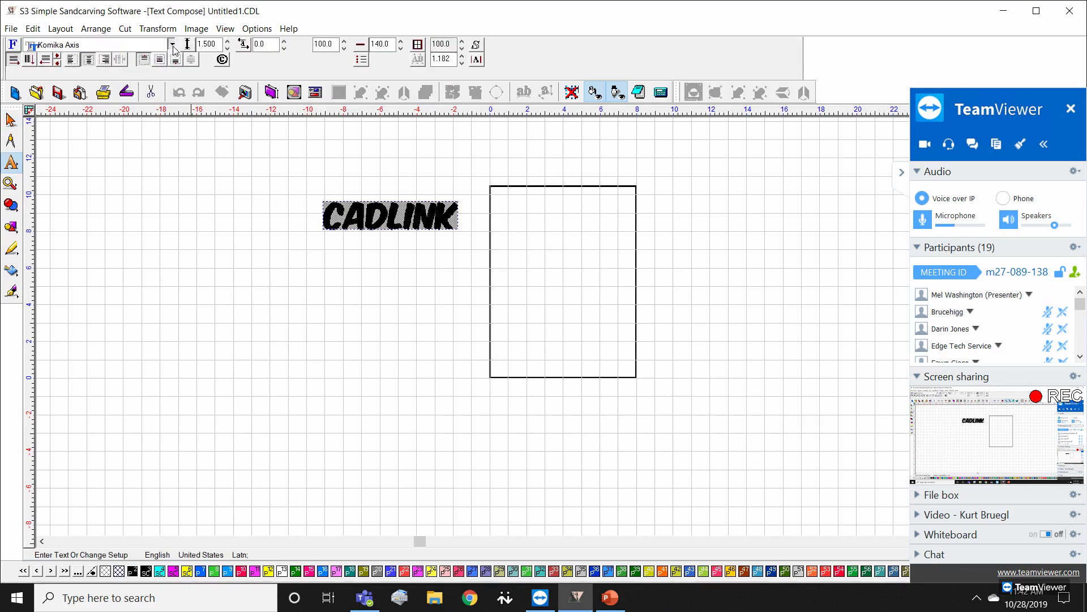
left_click(172, 45)
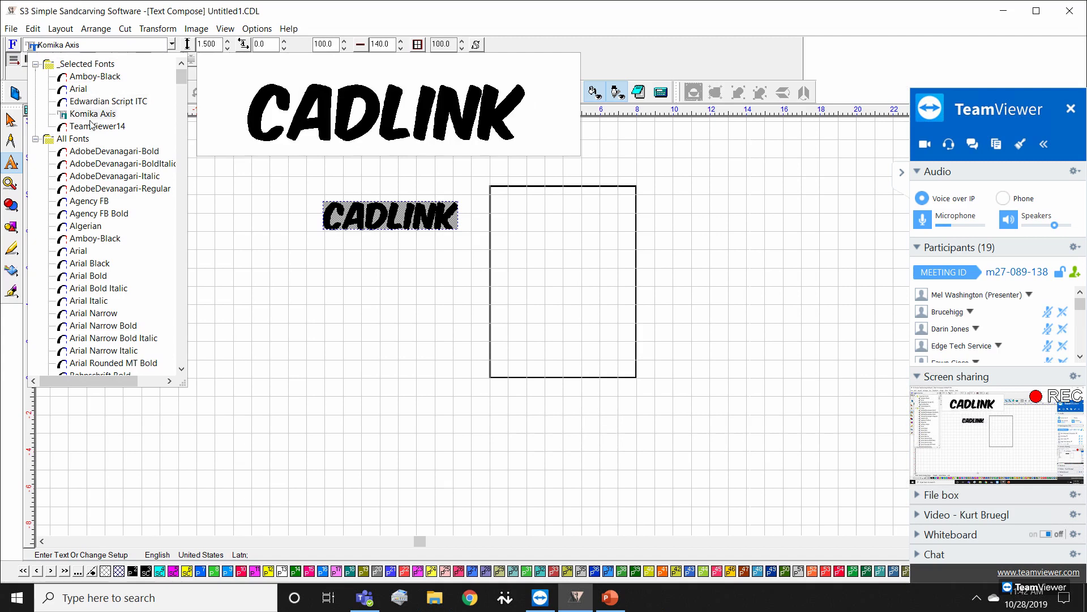
scroll(142, 203, "down", 9)
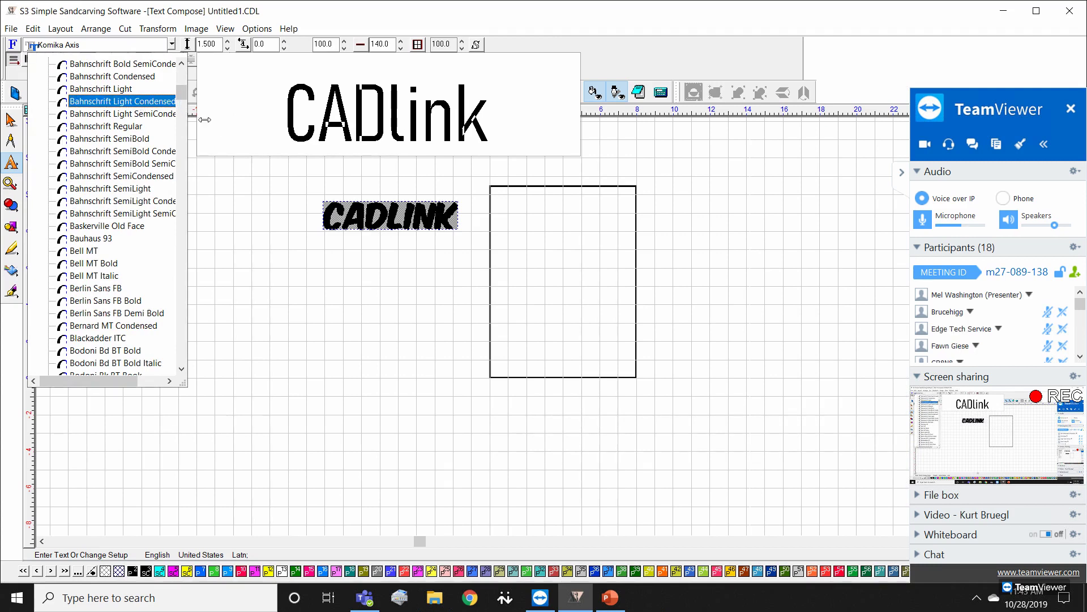
key("Down")
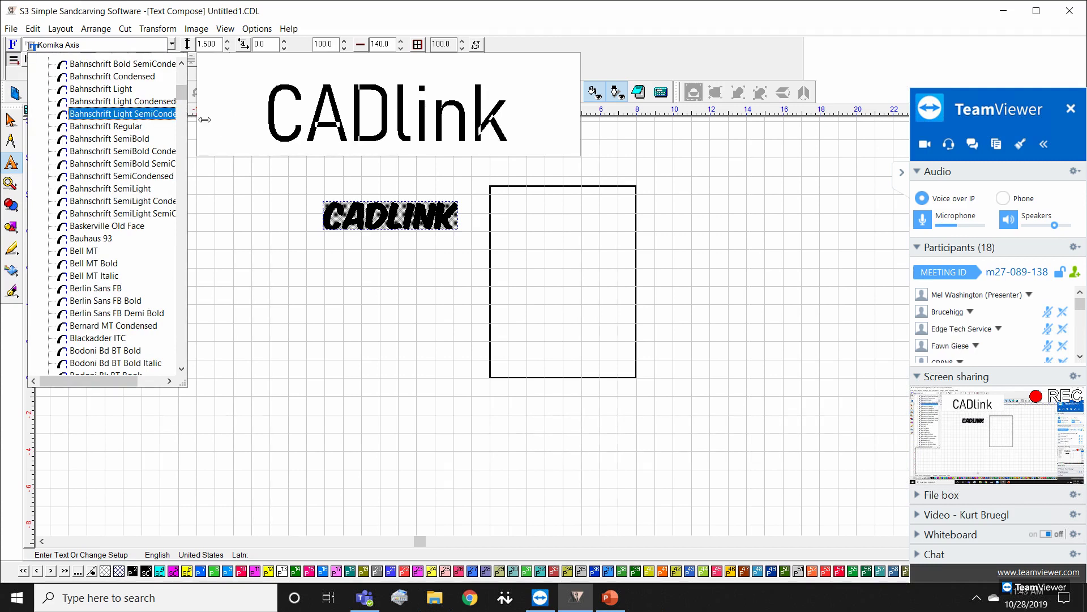
key("Down")
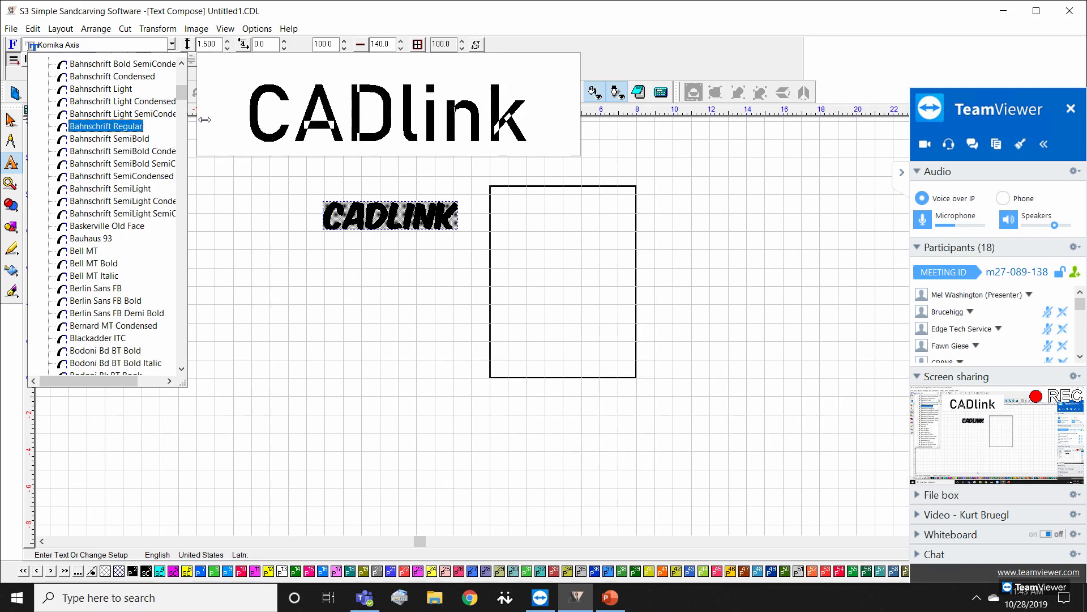
key("Down")
key("Down")
key("Down")
key("Down")
key("Down")
key("Down")
key("Down")
key("Down")
key("Down")
key("Down")
key("Down")
key("Down")
key("Down")
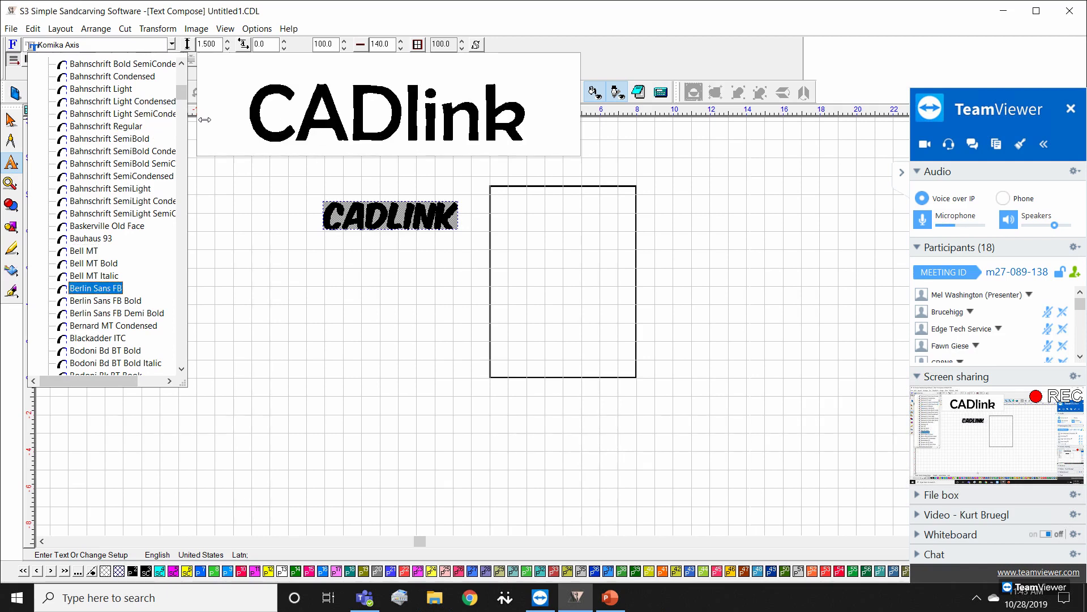
left_click(101, 293)
key("Escape")
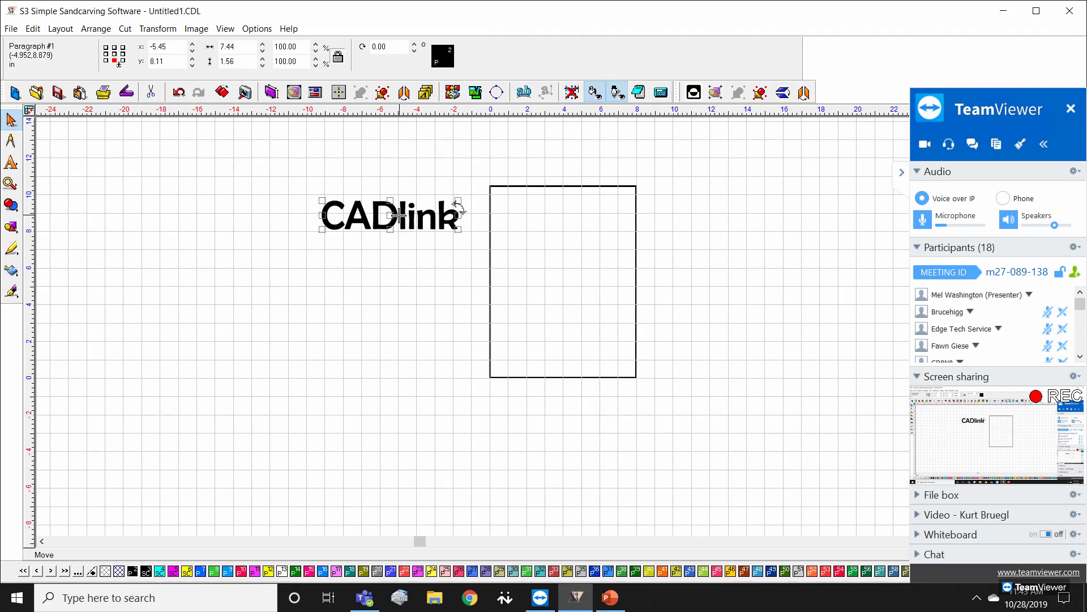
left_click_drag(401, 214, 559, 233)
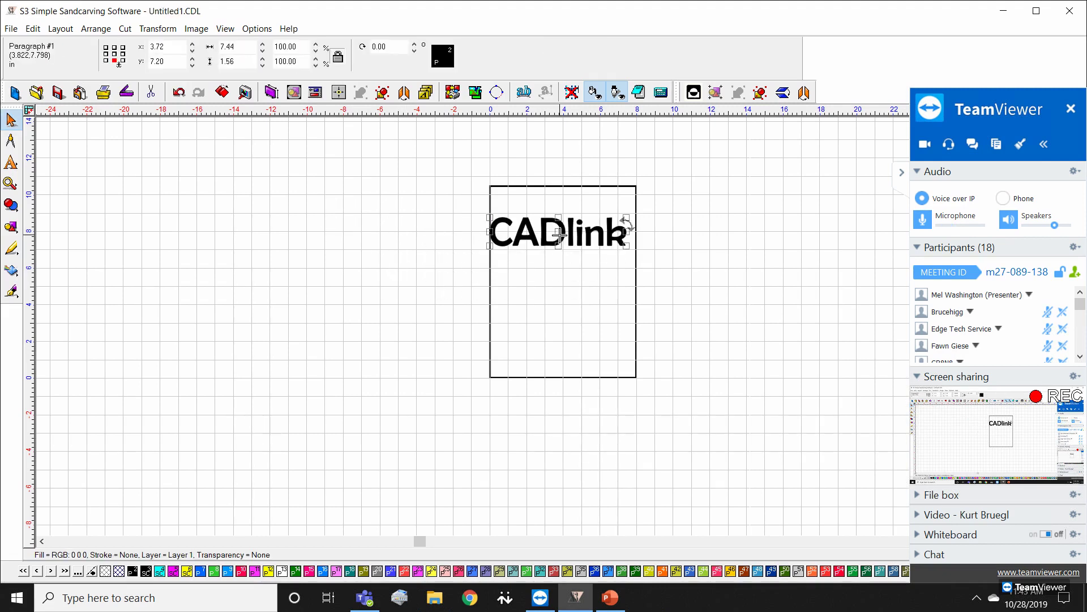
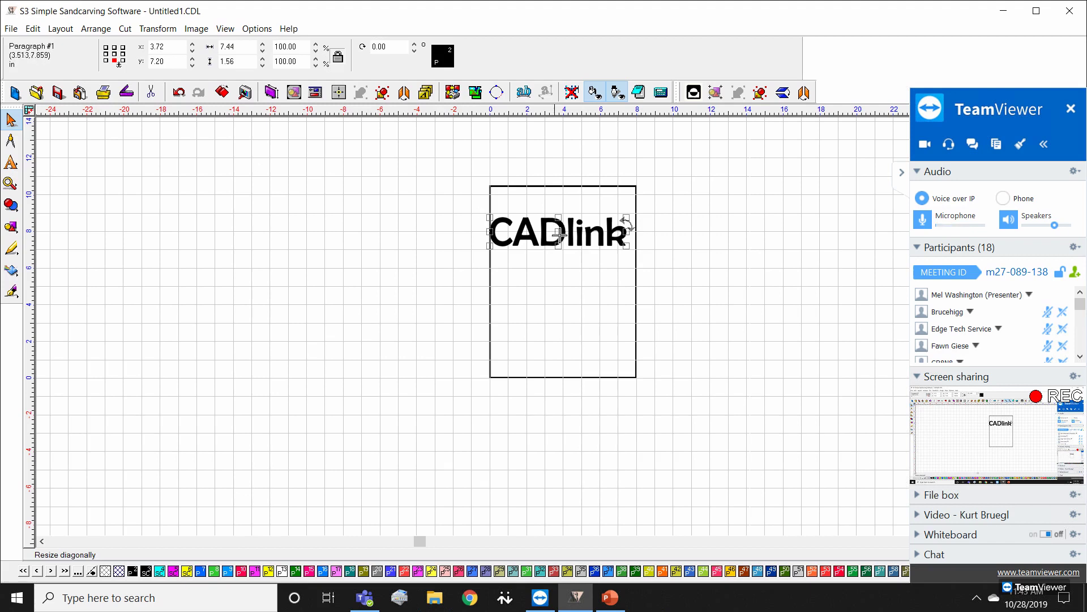
Step: Move the CADlink text left of the blank, fit it to a 90° arc and rotate it along the arc by about 22.5°
left_click_drag(541, 233, 345, 222)
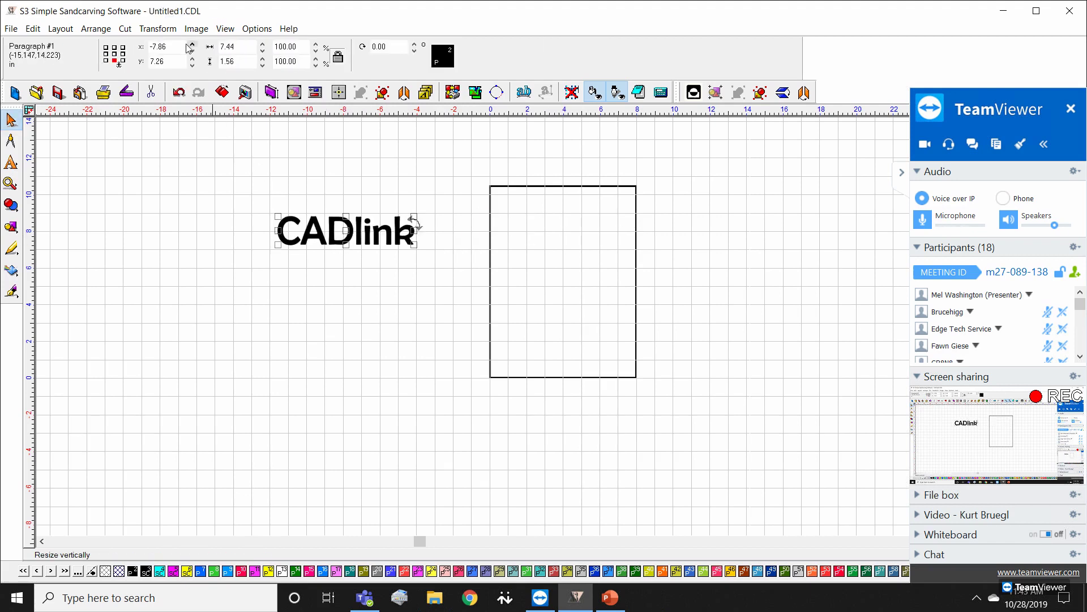
left_click(159, 29)
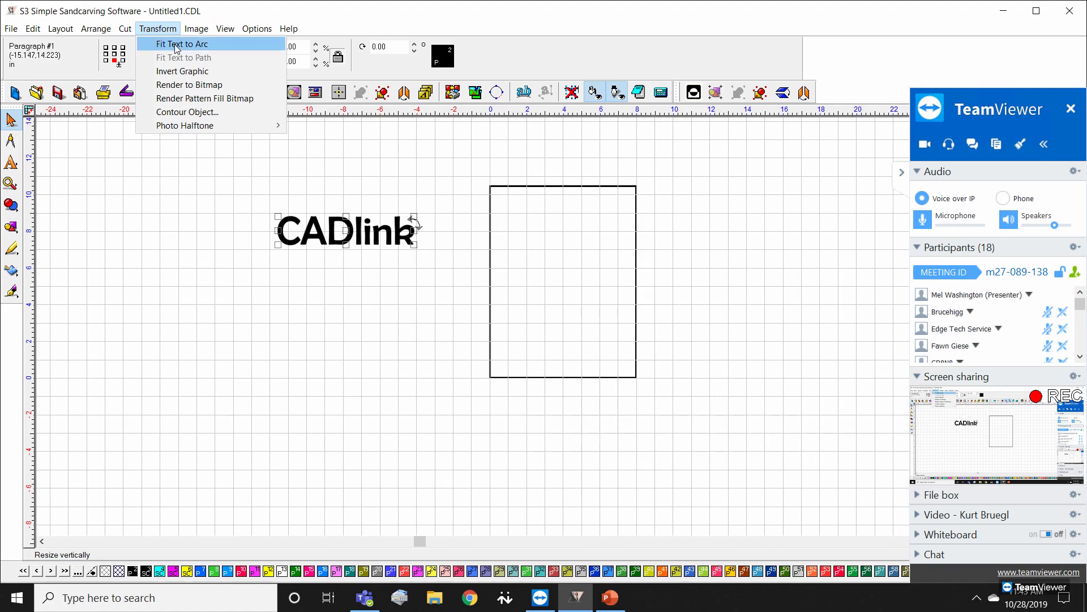
left_click(195, 45)
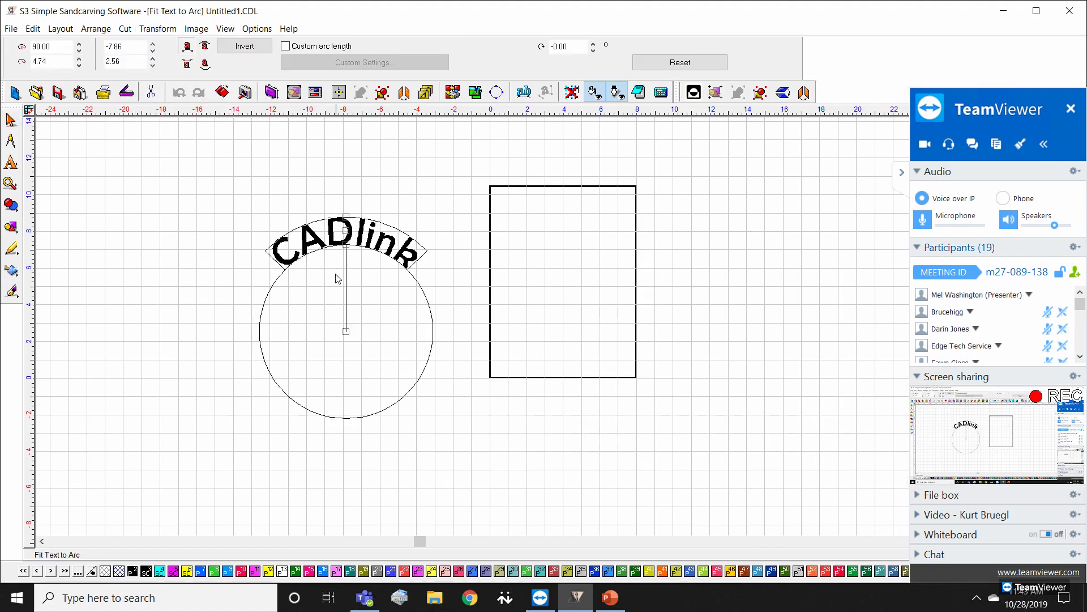
scroll(546, 332, "up", 3)
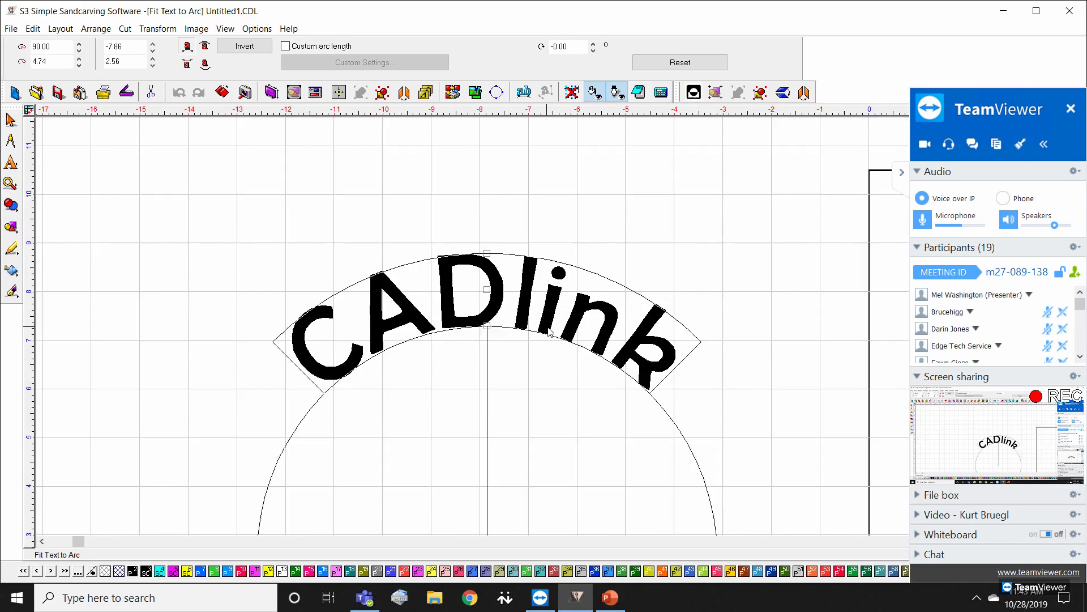
left_click_drag(447, 268, 604, 307)
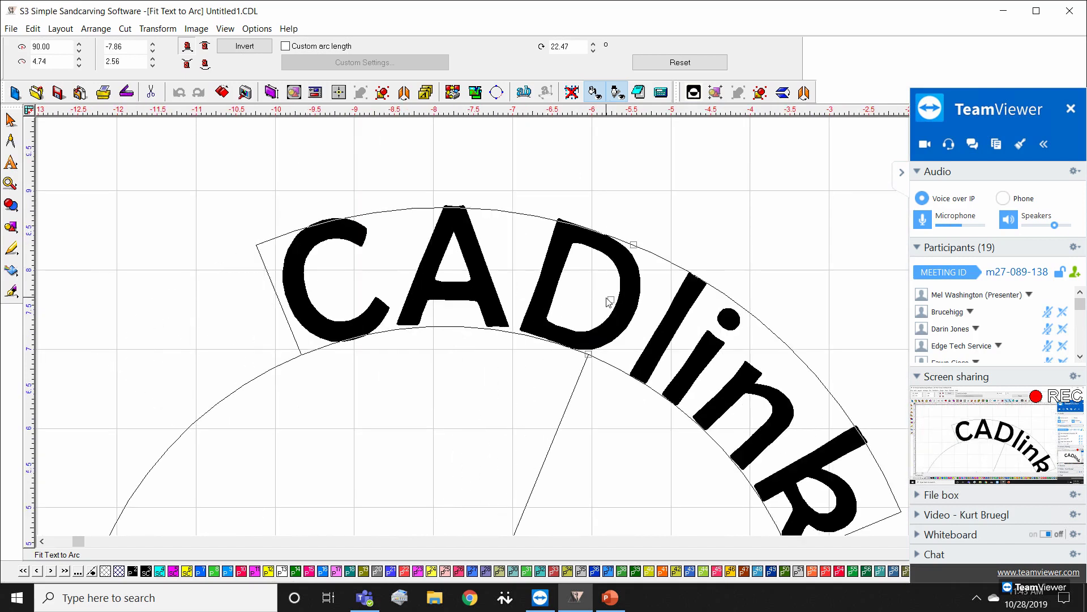
key("Return")
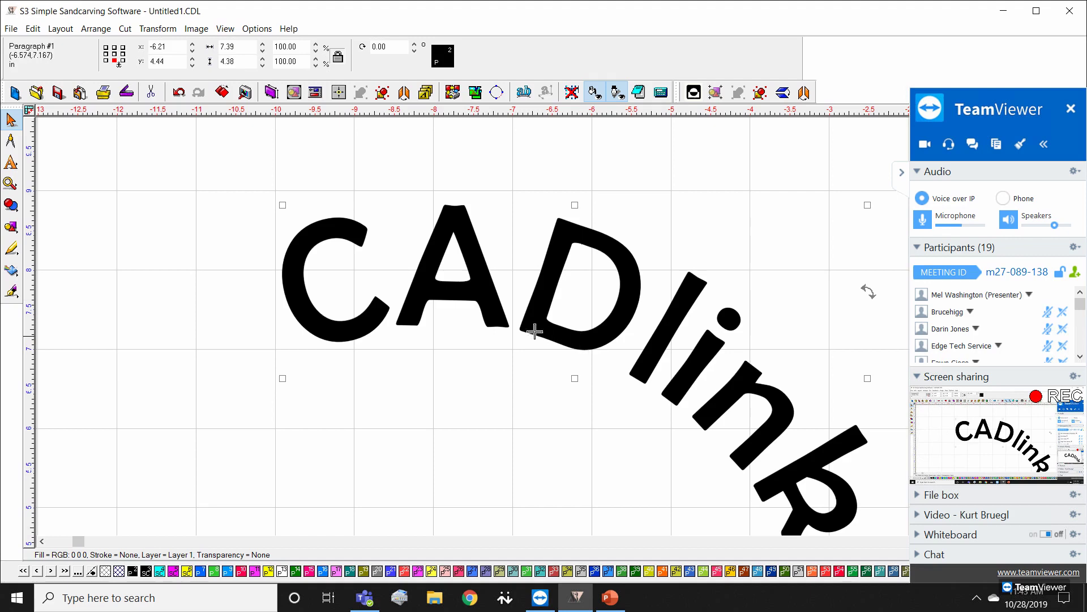
Step: Edit the CADlink text's arc fit, rotating it to about -42° and tightening the arc to about 165.5° with a radius of about 2.38 in
left_click(144, 31)
mouse_move(193, 30)
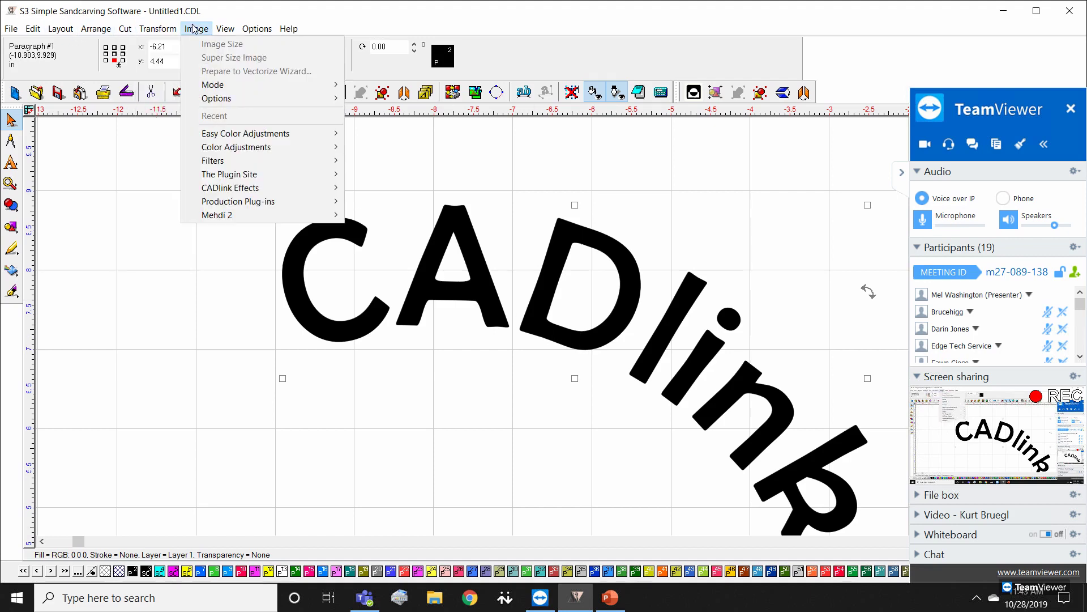
left_click(161, 43)
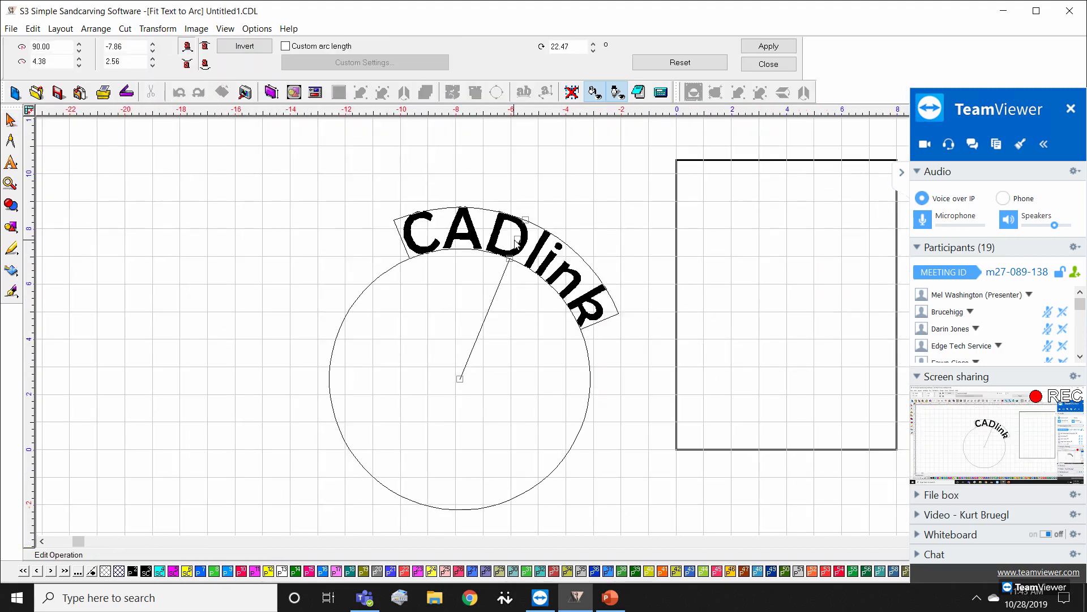
left_click_drag(518, 241, 308, 145)
left_click_drag(371, 241, 330, 151)
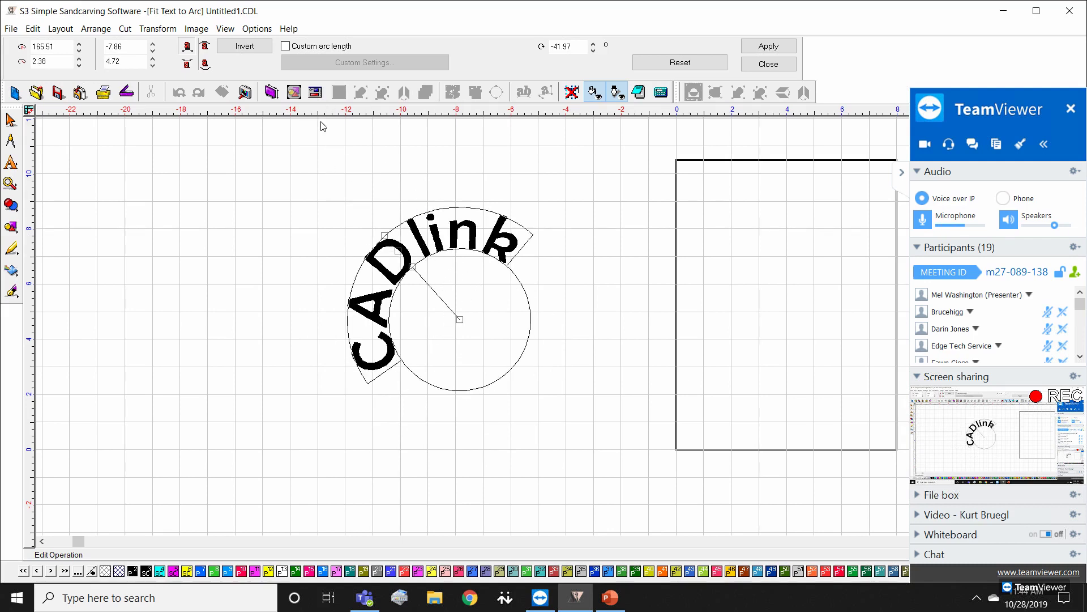
Step: Try the other arc placement styles on the CADlink text, ending with Arc Down From Baseline, and leave the arc edit without applying it
left_click(204, 47)
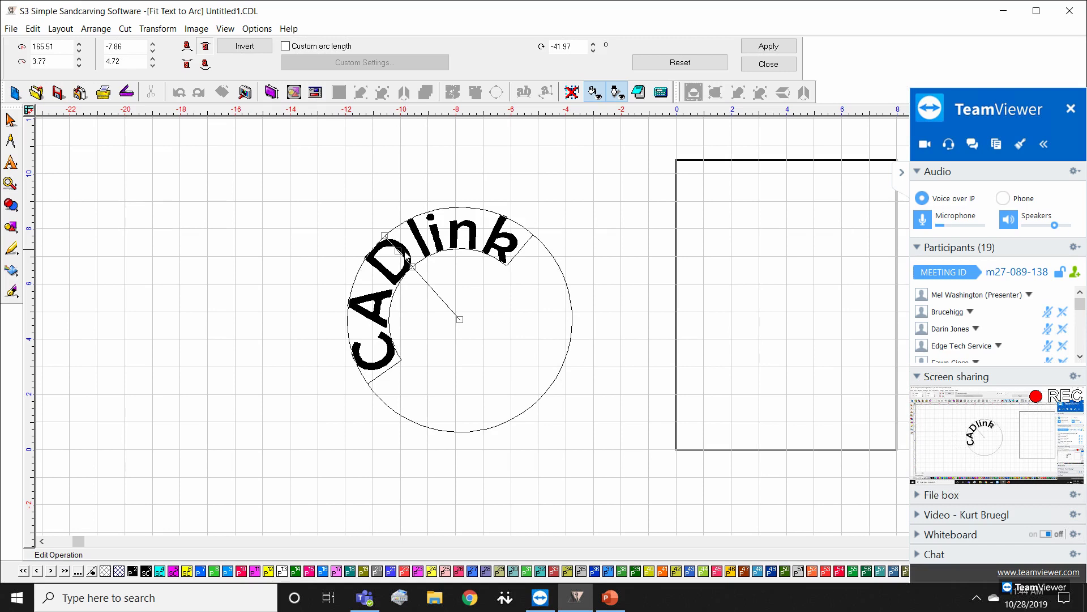
left_click_drag(400, 253, 471, 253)
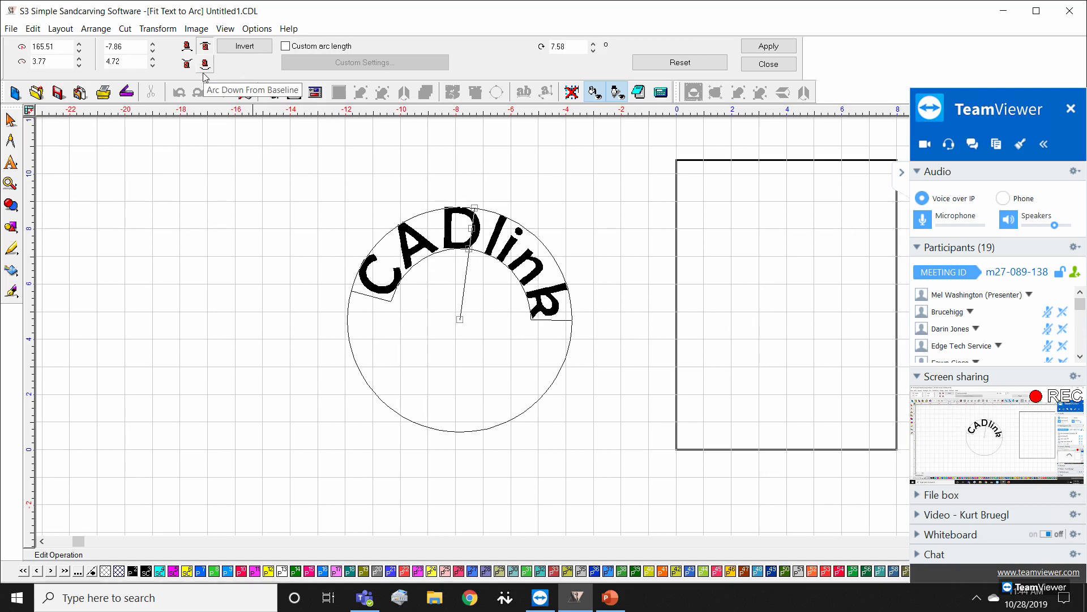
left_click(187, 64)
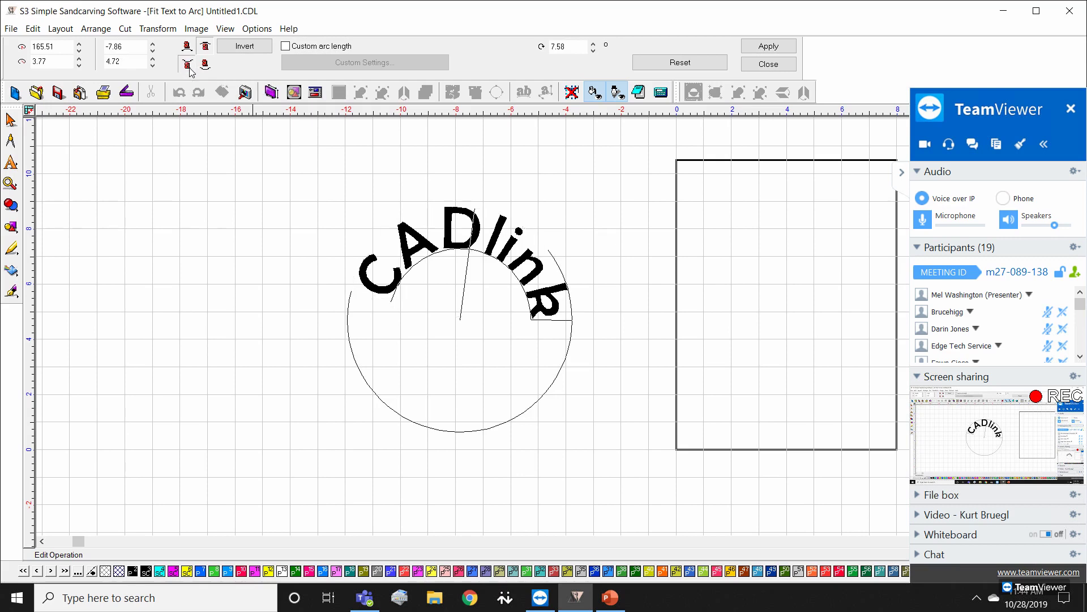
mouse_move(472, 229)
left_mouse_down()
mouse_move(502, 228)
mouse_move(481, 229)
left_mouse_up()
left_click(206, 64)
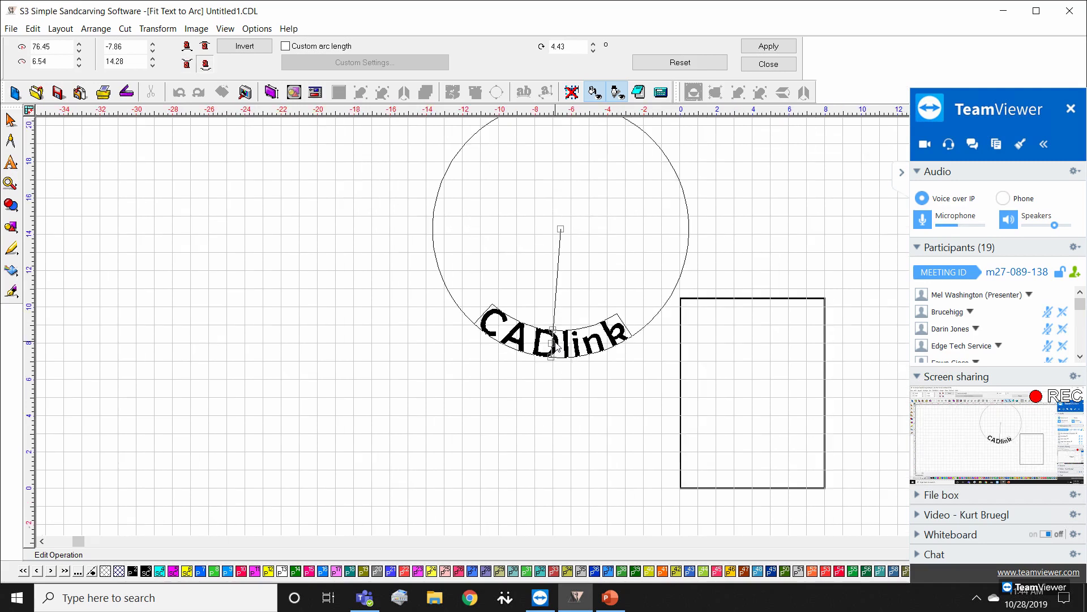
key("Escape")
Step: Move the arced CADlink text away from the blank and apply a rotation of about -51° along its arc
left_click_drag(547, 343, 332, 199)
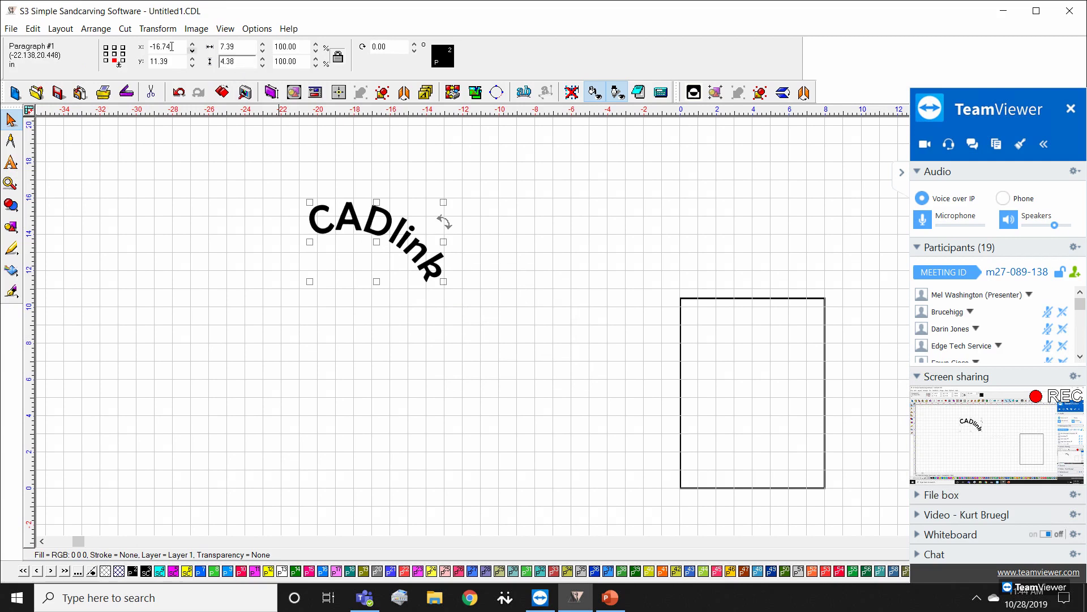
left_click(158, 28)
left_click(172, 44)
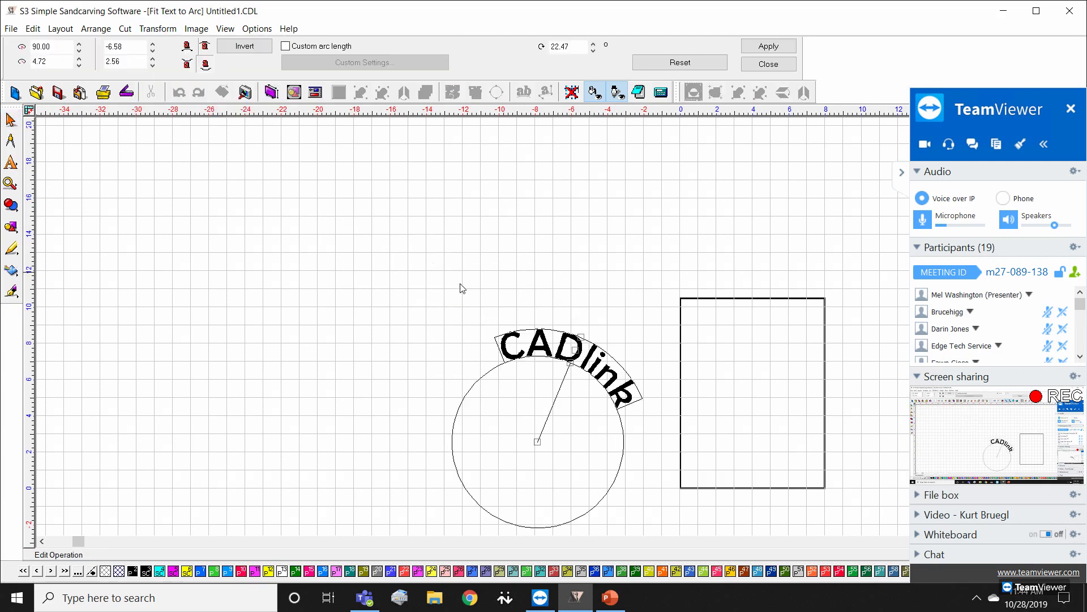
left_click_drag(579, 354, 475, 395)
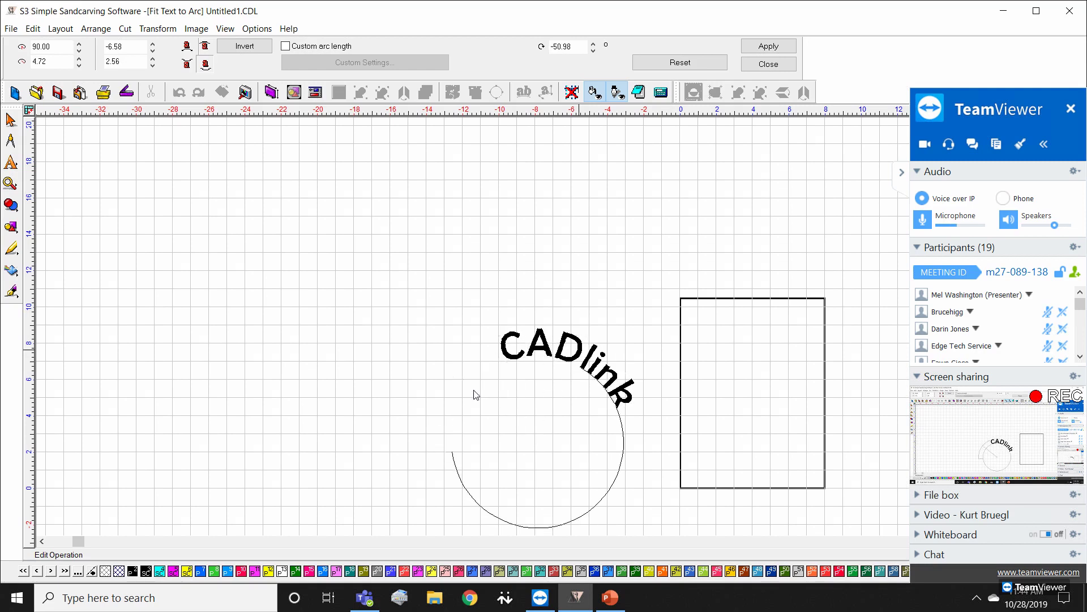
left_click(764, 47)
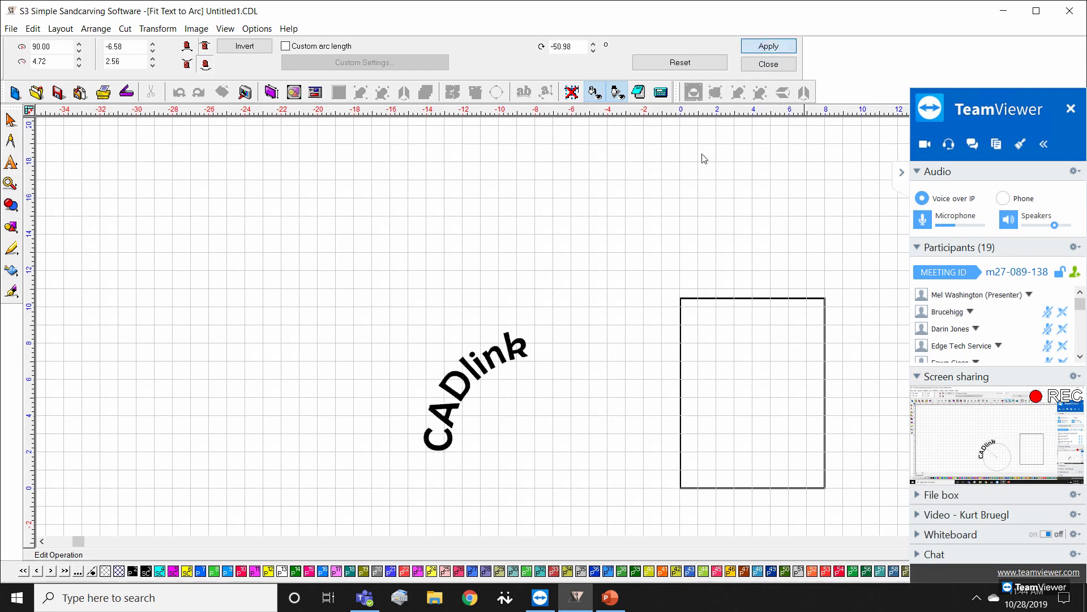
left_click_drag(287, 241, 373, 214)
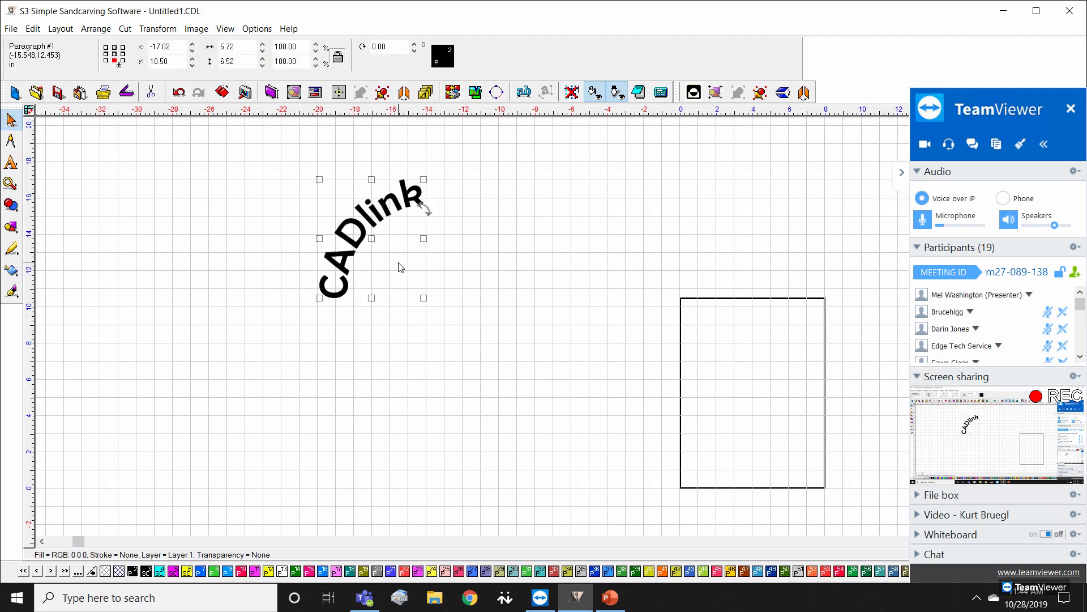
Step: Undo the arc edits and moves back to the straight CADlink text placed on the blank
key("ctrl+z")
key("ctrl+z")
key("ctrl+z")
key("ctrl+z")
key("ctrl+z")
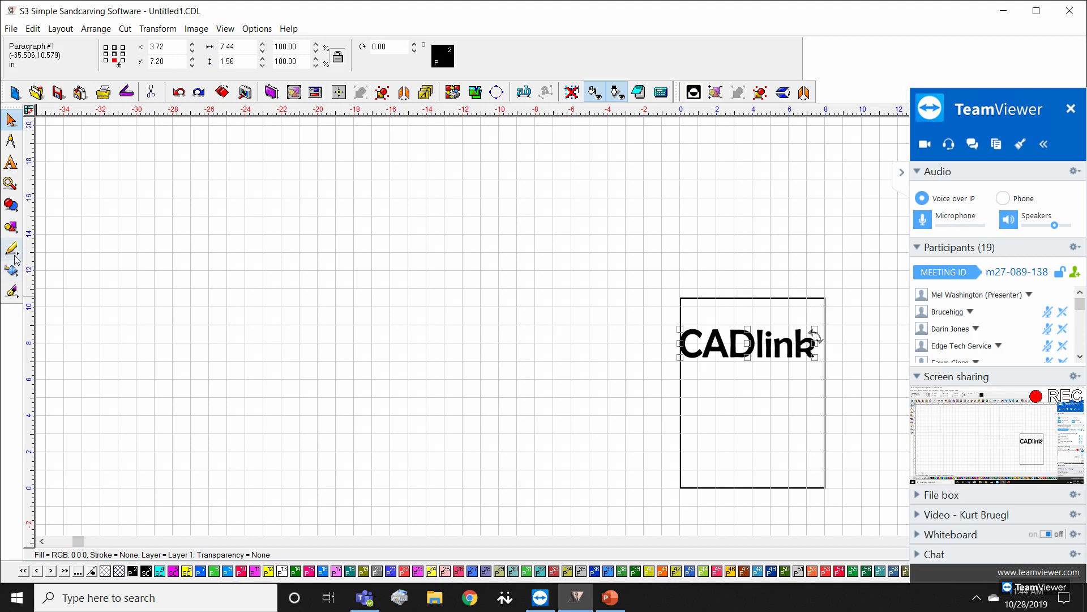
Step: Draw a wavy freehand line about 28 in wide and 5 in high across the empty area left of the blank
mouse_move(16, 256)
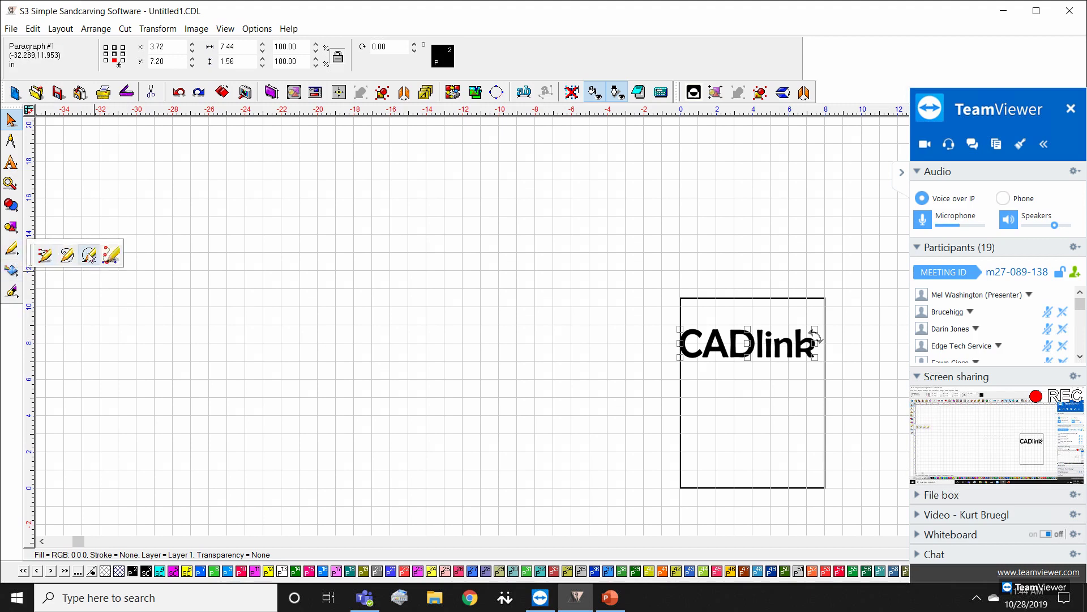
left_click(67, 256)
mouse_move(102, 282)
left_mouse_down()
mouse_move(180, 299)
mouse_move(340, 247)
mouse_move(449, 261)
mouse_move(611, 207)
left_mouse_up()
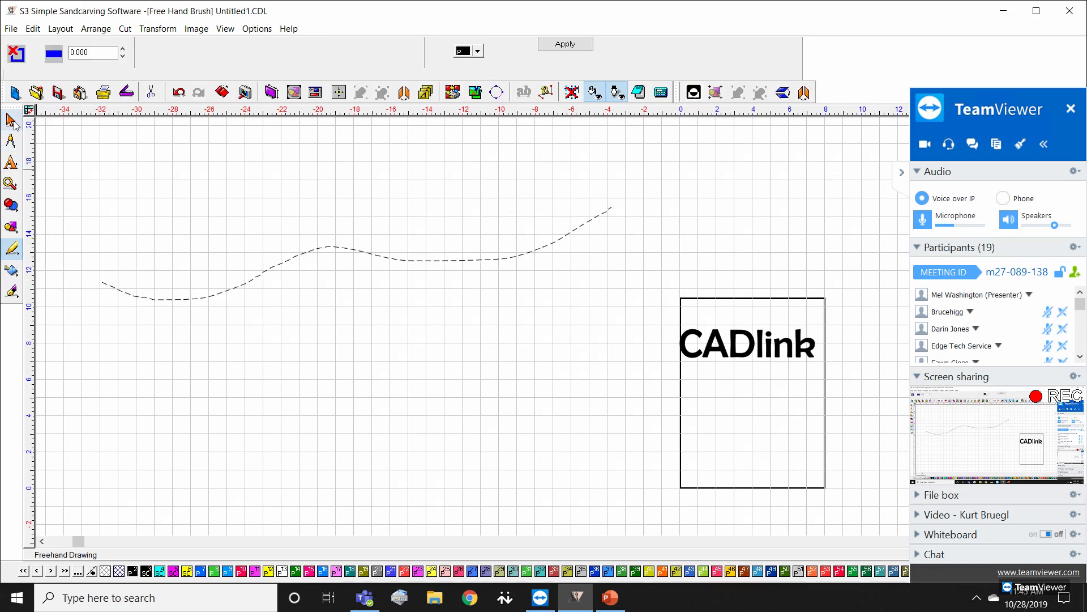
Step: Move the CADlink text to the empty area far left of the blank and place the freehand line below it, its right end overlapping the blank
left_click(11, 120)
left_click_drag(719, 346, 216, 294)
left_click_drag(144, 298, 519, 425)
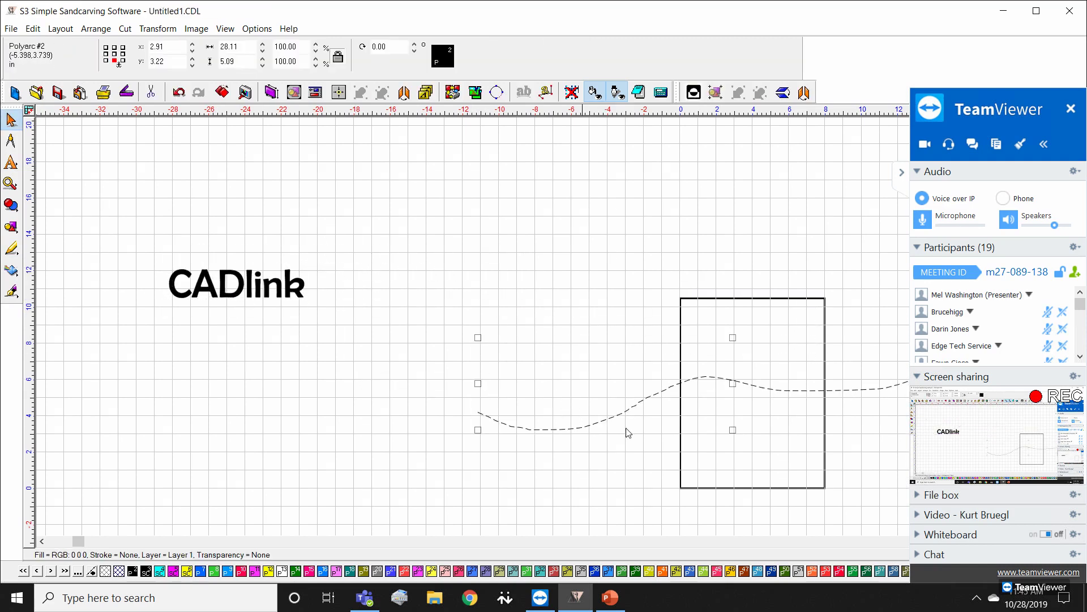
left_click_drag(732, 383, 468, 375)
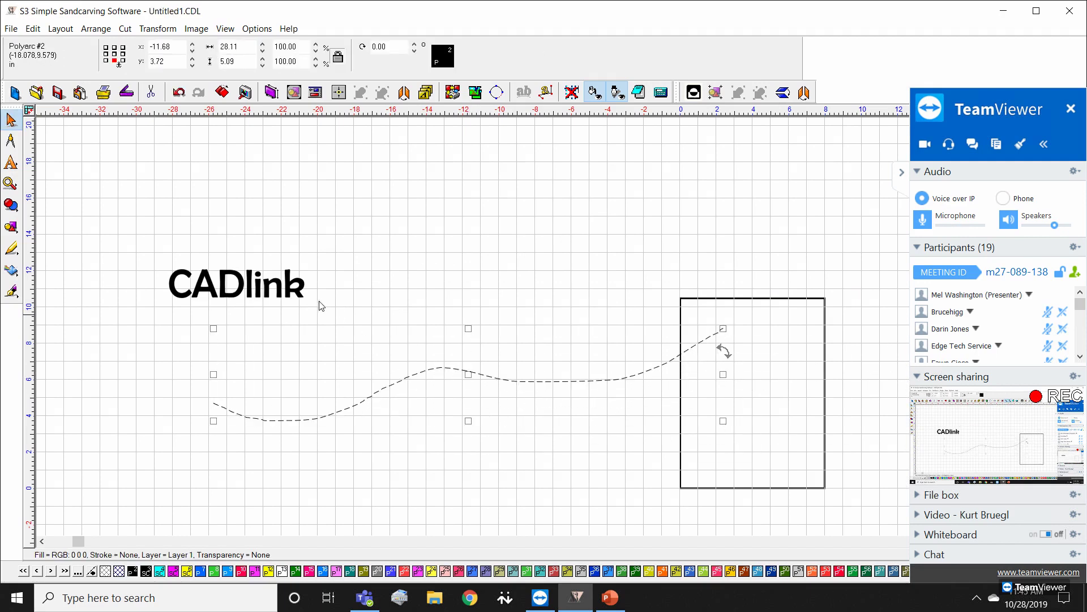
Step: Try to start Fit Text to Path with only the CADlink text selected, and clear the selection
left_click(271, 286)
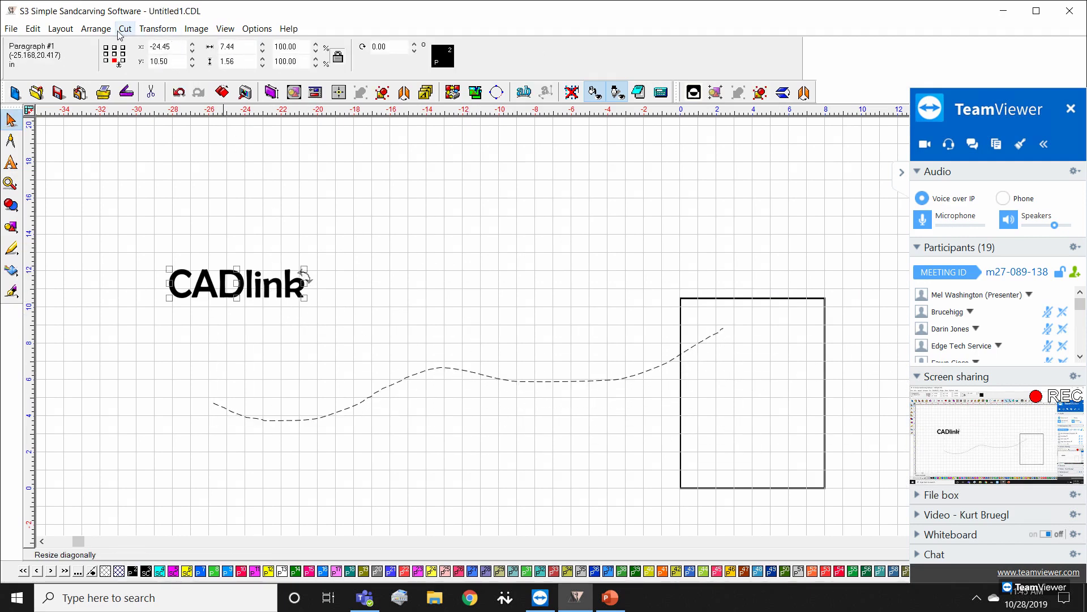
left_click(93, 30)
mouse_move(149, 34)
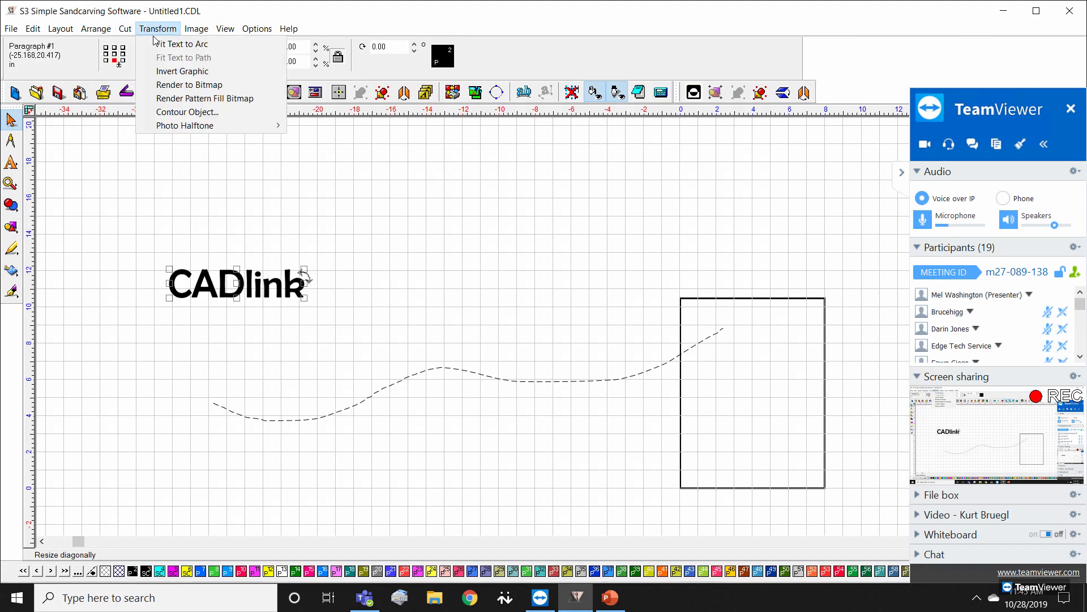
left_click(360, 295)
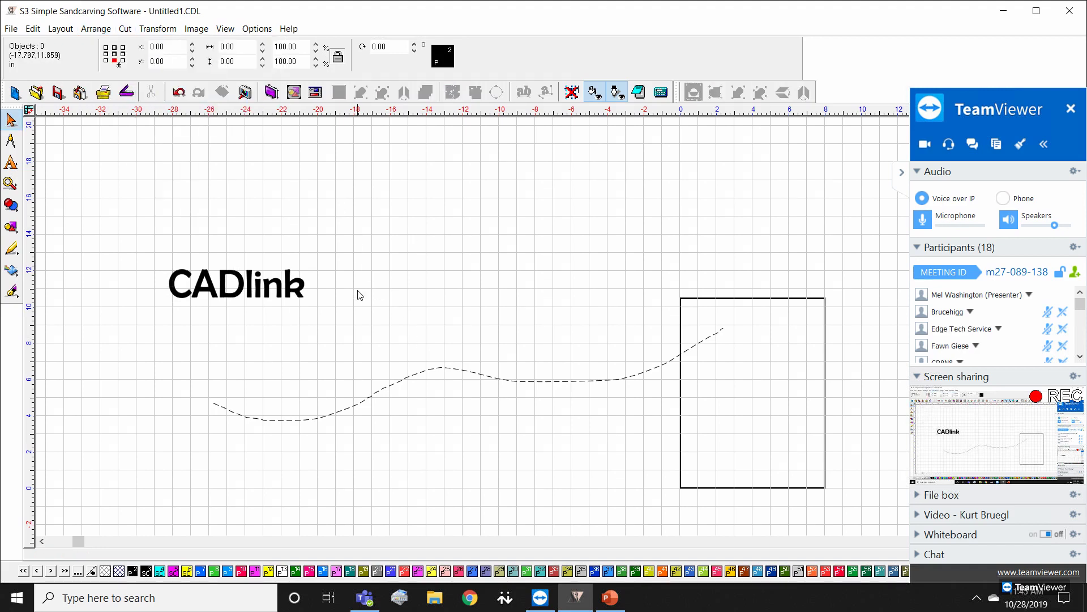
Step: Select the CADlink text together with the wavy freehand line and fit the text to that path
left_click(294, 286)
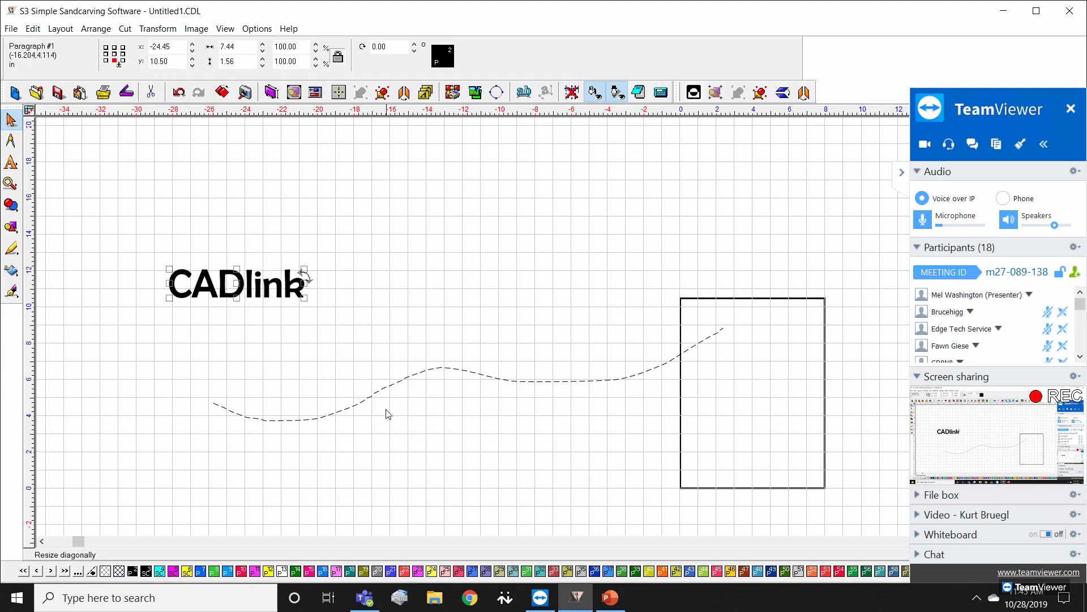
left_click(387, 385, "shift")
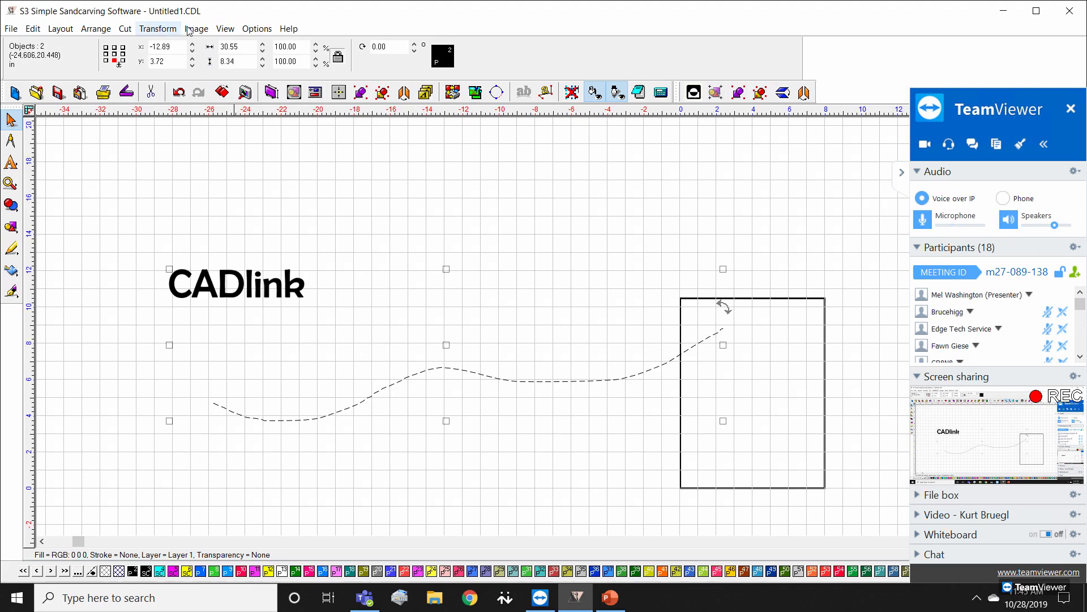
left_click(158, 29)
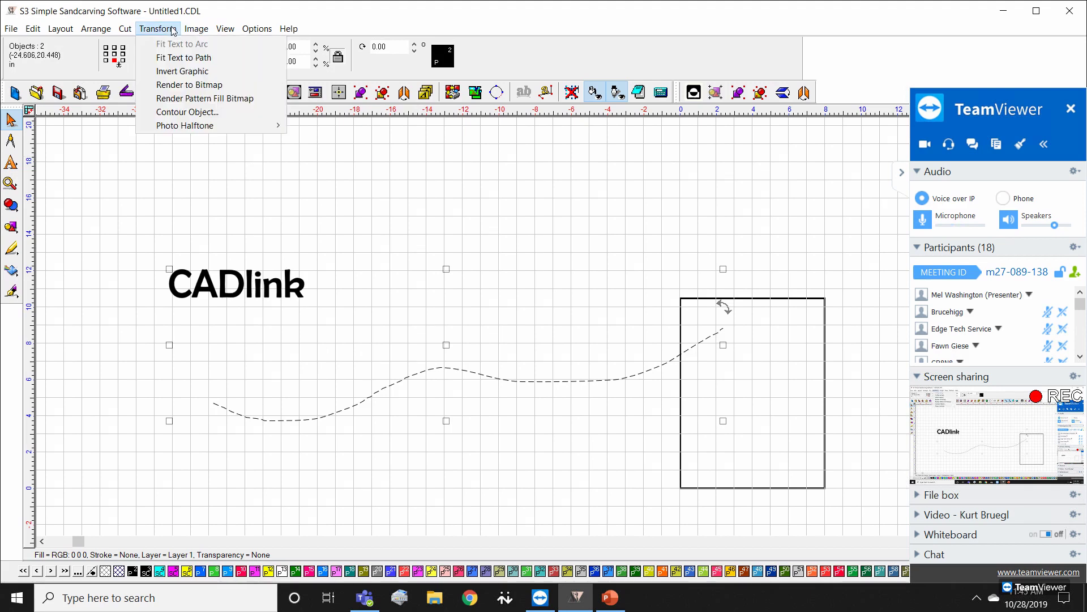
left_click(183, 59)
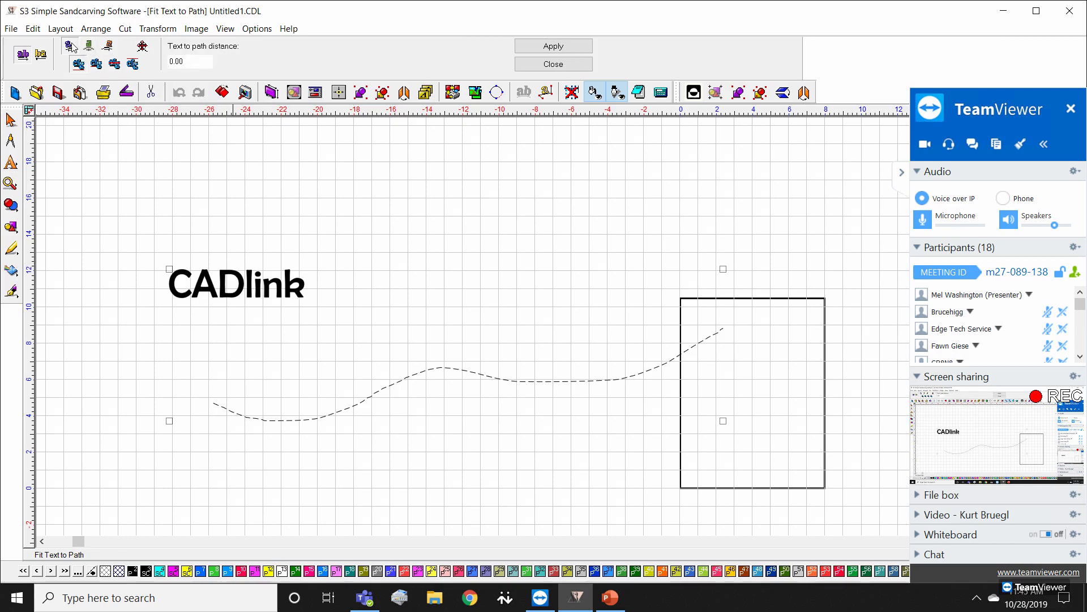
left_click(553, 46)
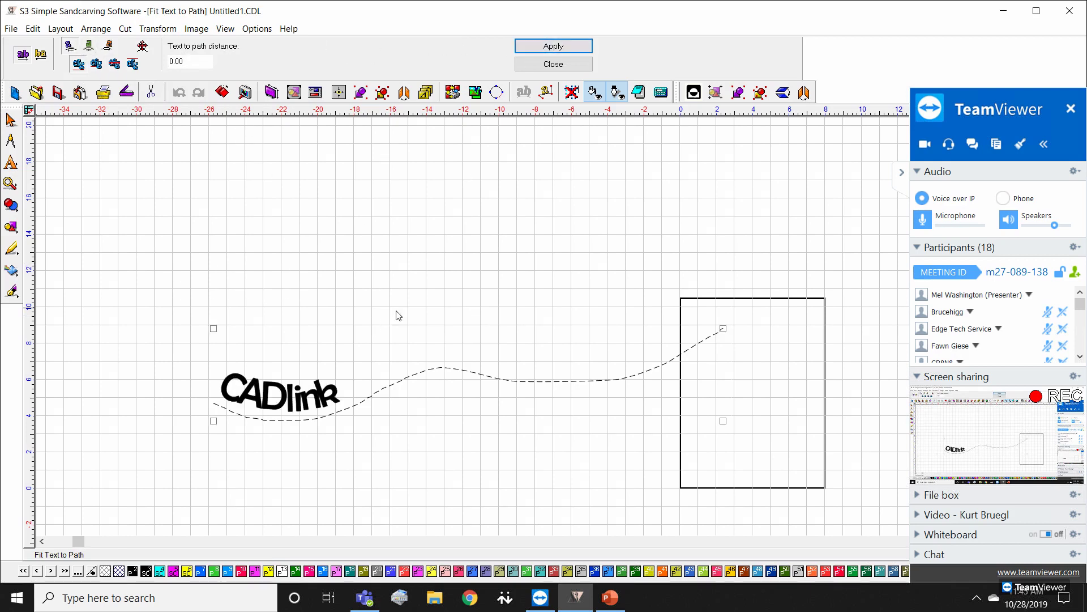
Step: Center the fitted CADlink text along the path, with the line running through the middle of the letters, and finish the fitting
left_click(90, 46)
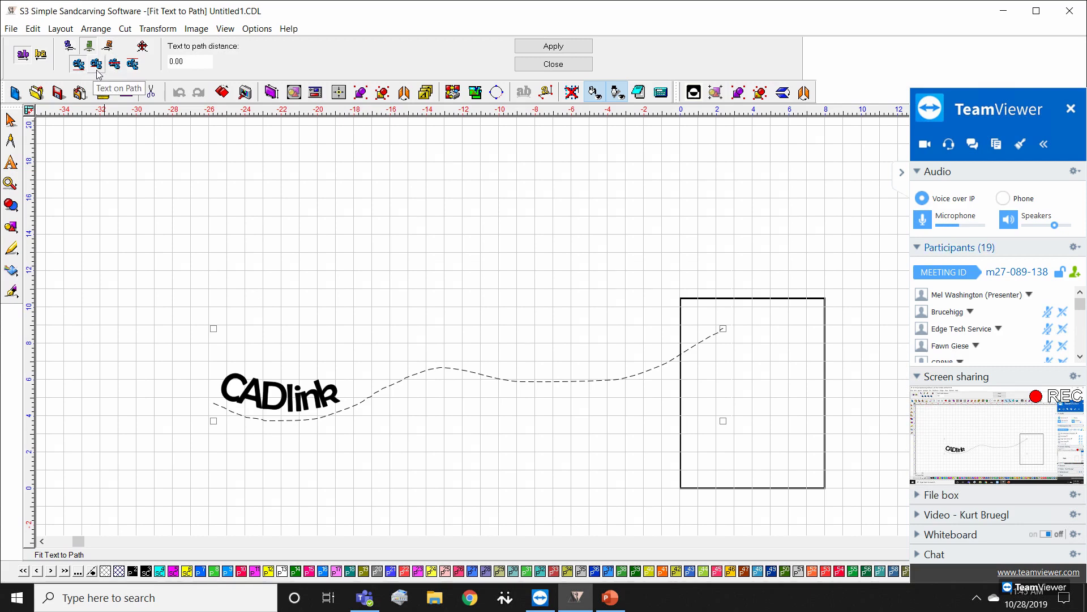
left_click(542, 51)
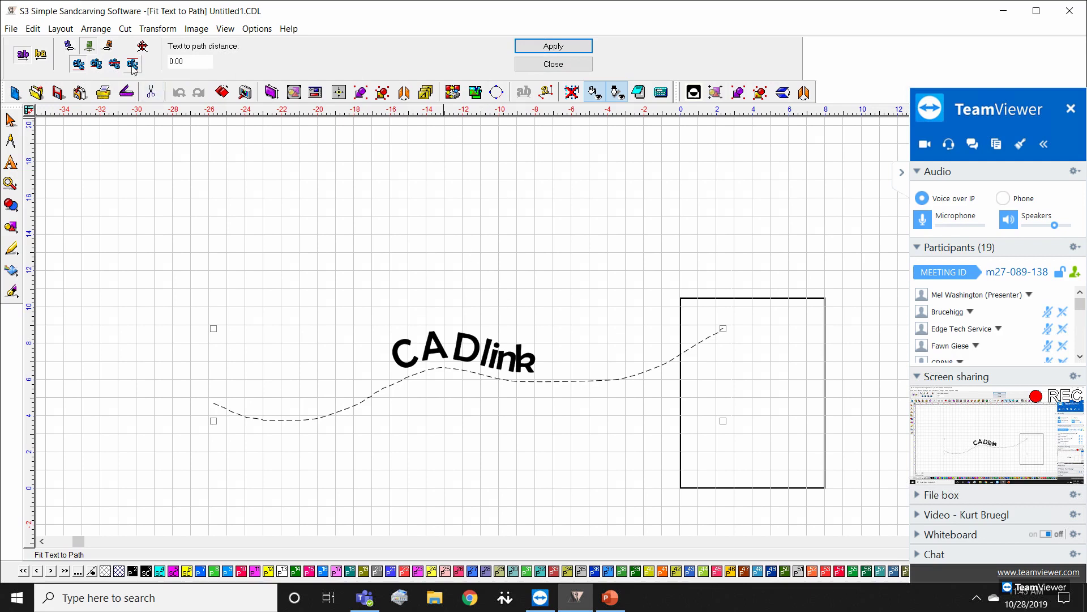
left_click(553, 46)
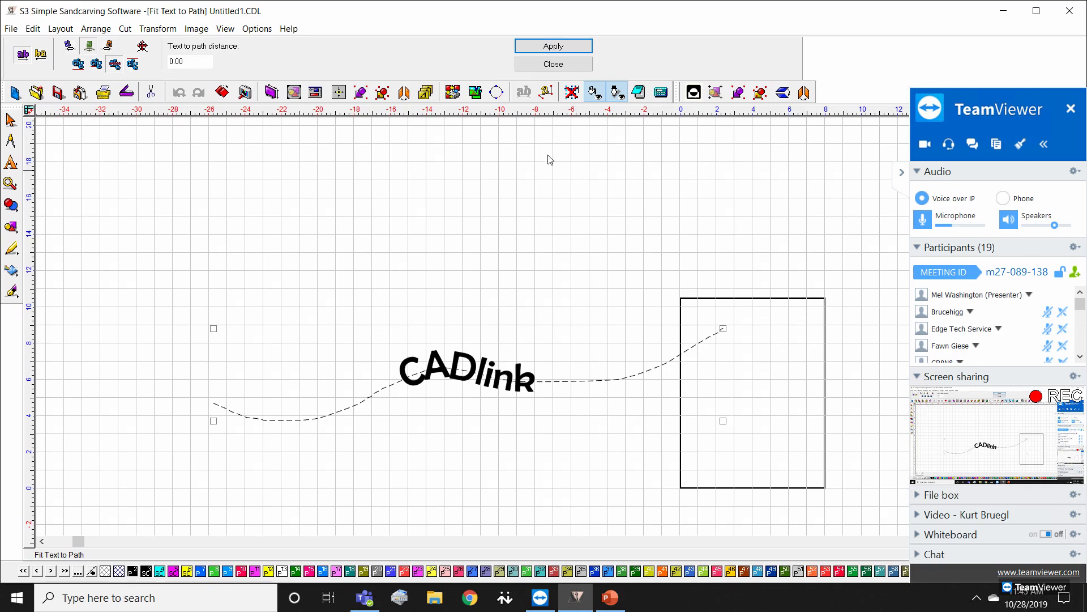
left_click(570, 66)
Step: Slide the CADlink text to the path's left end and stretch its letter spacing along the curve until it reaches the blank
left_click(462, 357)
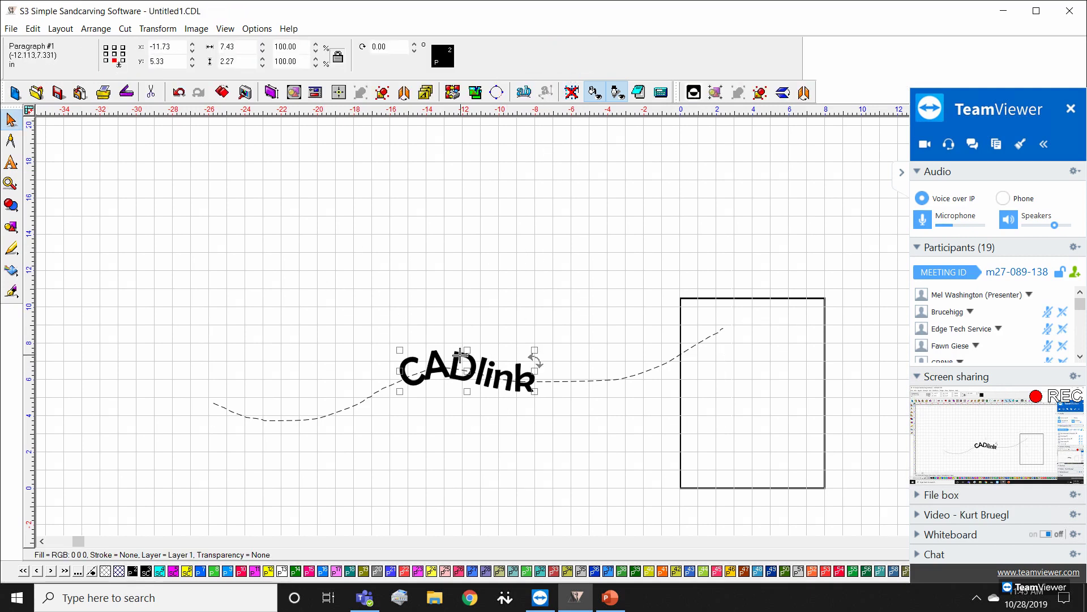
left_click(10, 163)
left_click(89, 169)
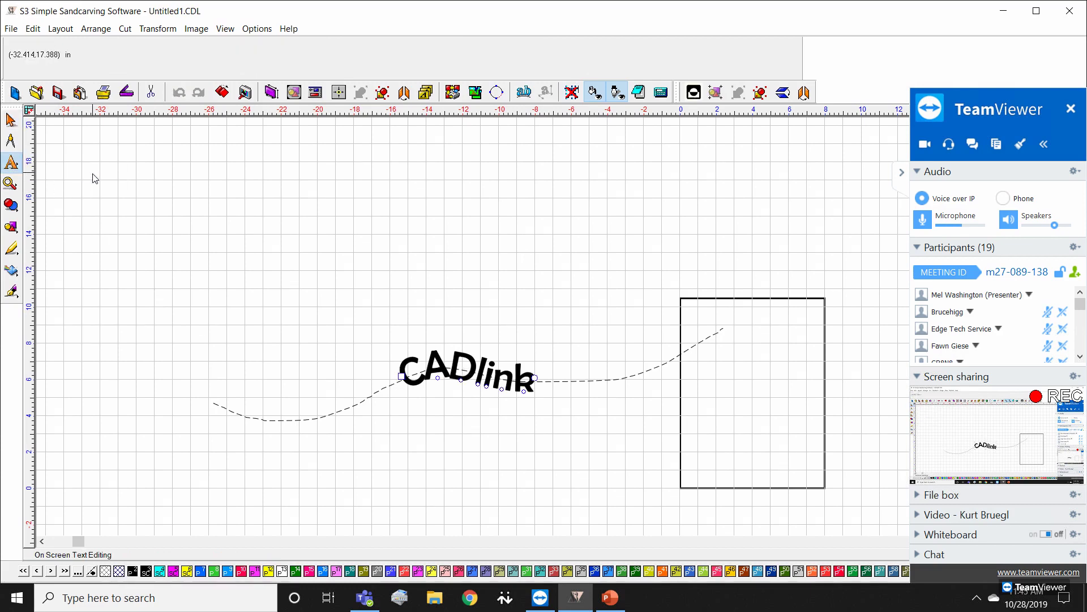
left_click_drag(403, 375, 217, 402)
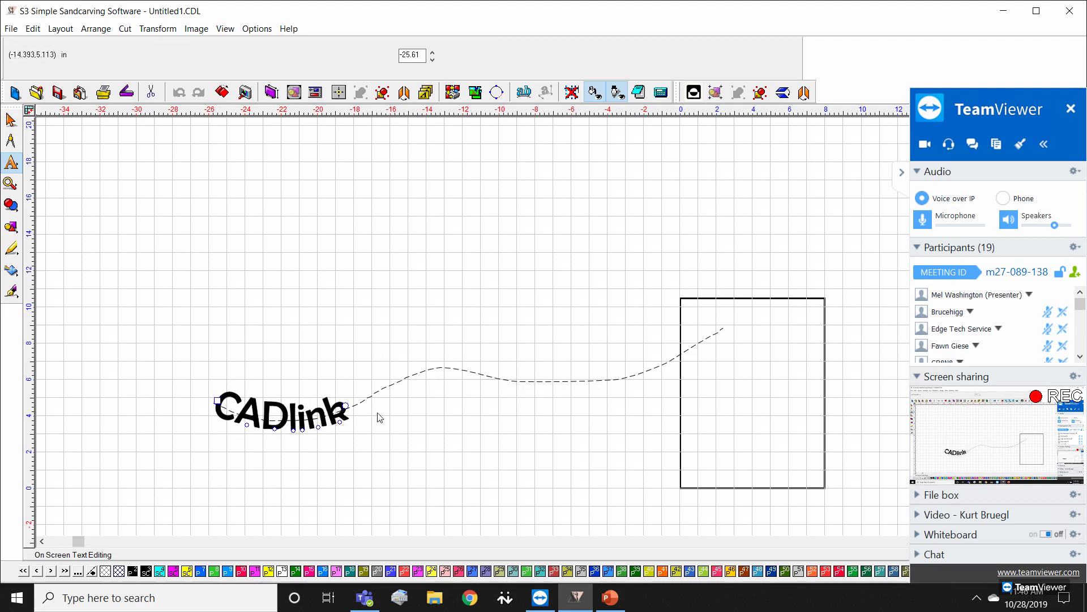
left_click_drag(347, 407, 702, 341)
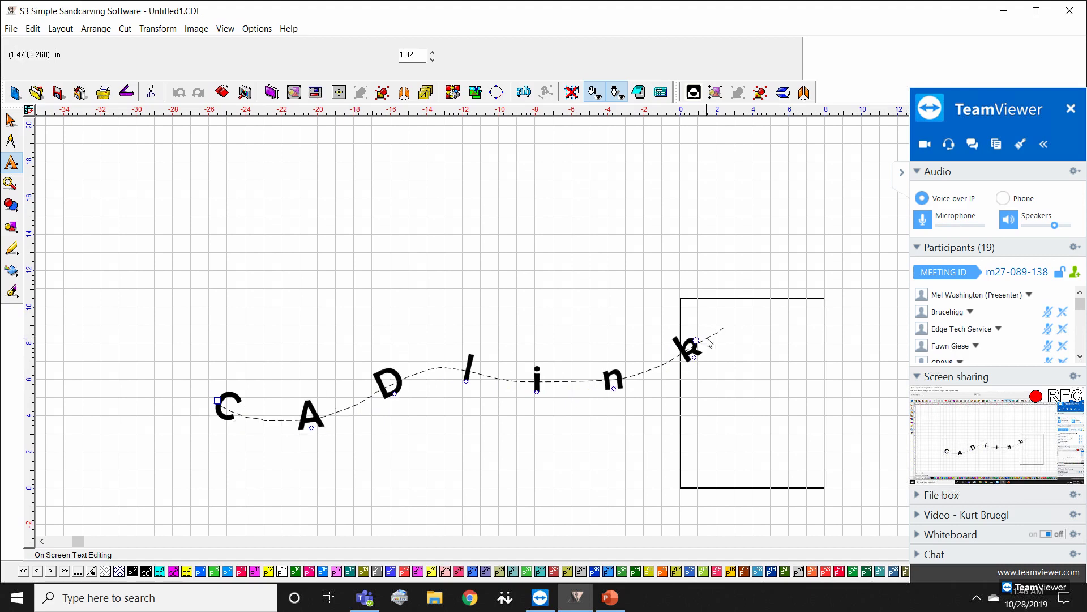
key("Escape")
Step: Delete the stretched CADlink text together with its freehand path
scroll(495, 405, "down", 1)
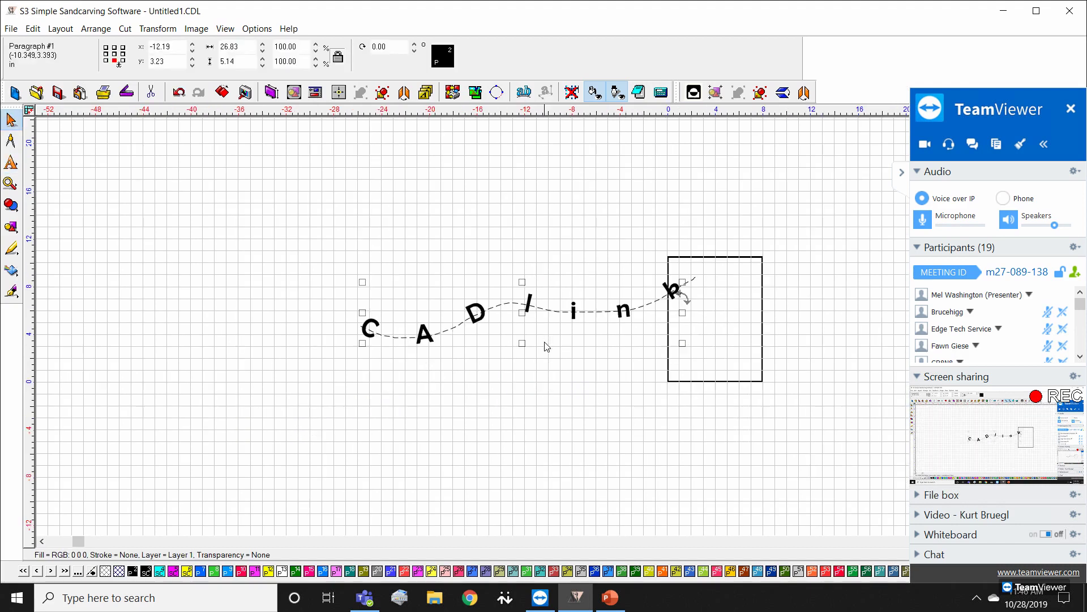
scroll(578, 325, "up", 1)
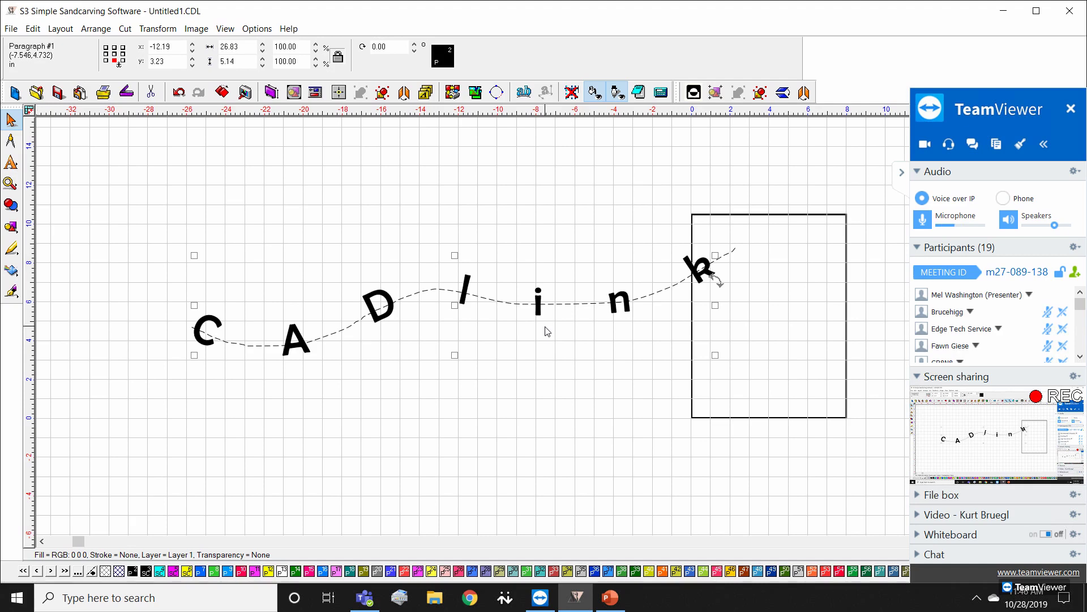
scroll(547, 331, "down", 1)
left_click_drag(263, 233, 739, 412)
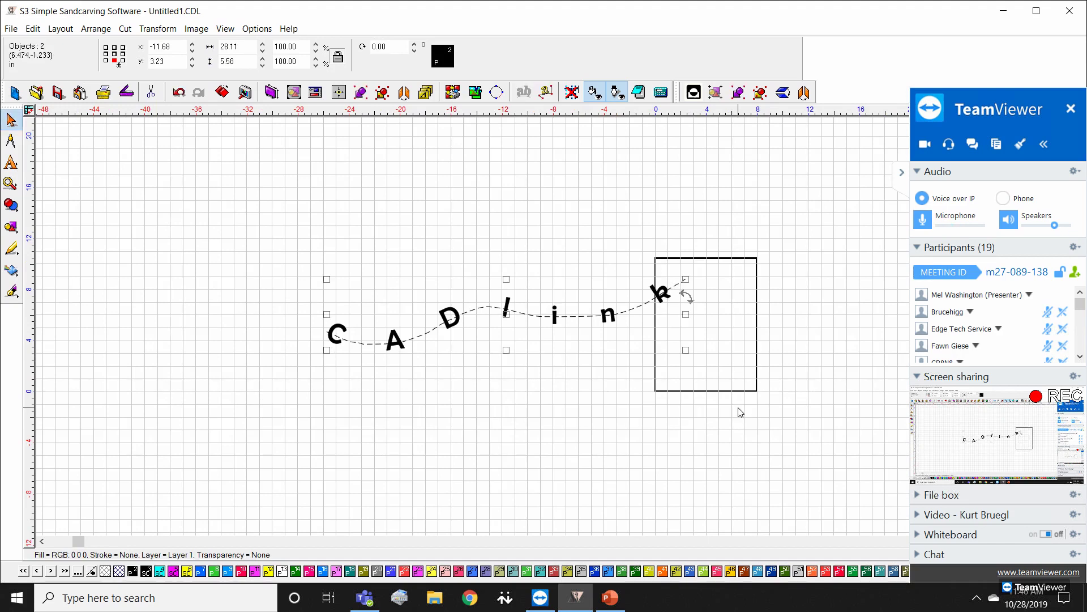
key("Delete")
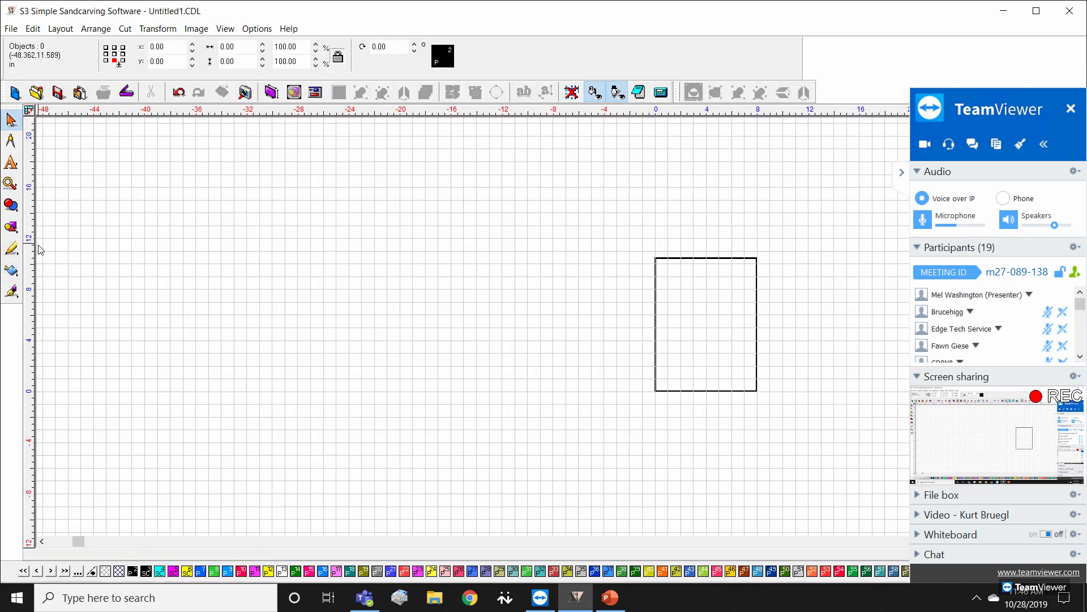
Step: Draw a new wavy freehand line about 35 in wide and 8 in high in the empty area left of the blank
left_click(12, 249)
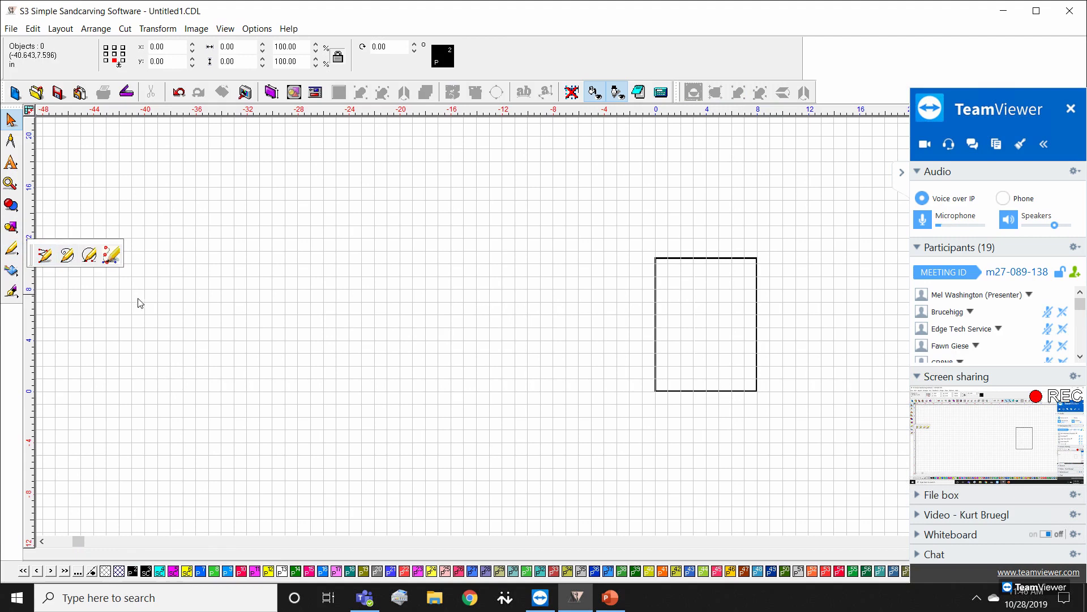
left_click(67, 255)
mouse_move(123, 301)
left_mouse_down()
mouse_move(317, 248)
mouse_move(547, 222)
mouse_move(576, 204)
left_mouse_up()
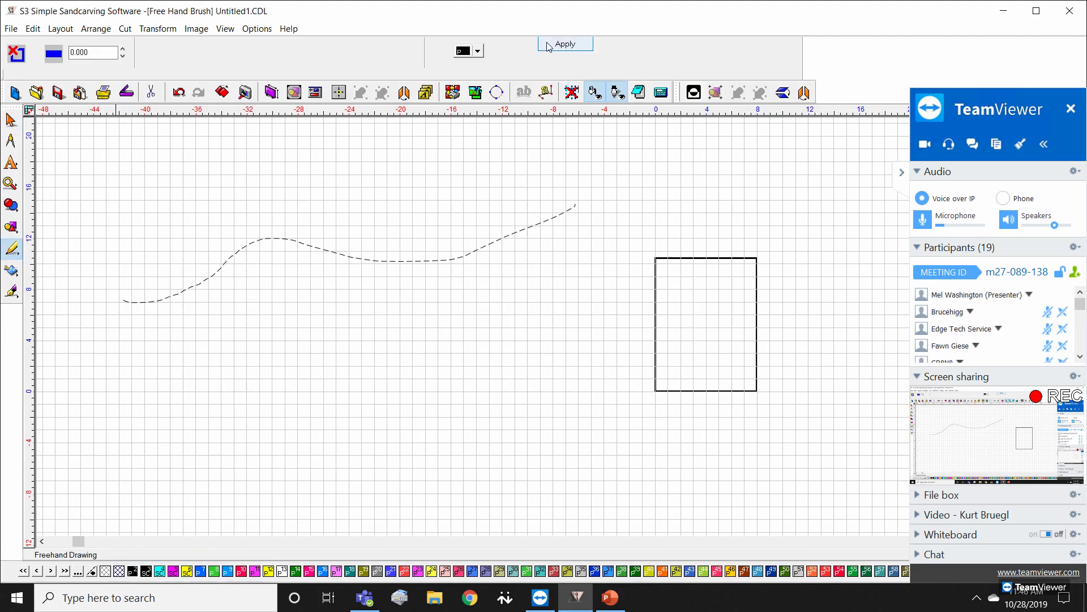
left_click(565, 44)
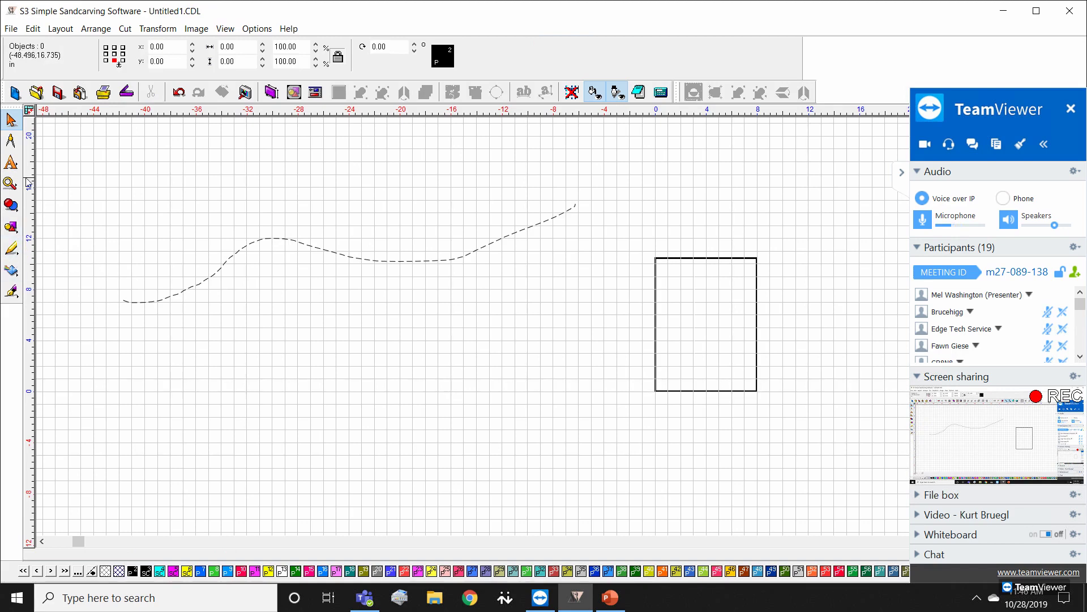
Step: Compose the text "Cadlink Technology" directly on the new freehand line so that it follows the curve
left_click(11, 163)
left_click(68, 171)
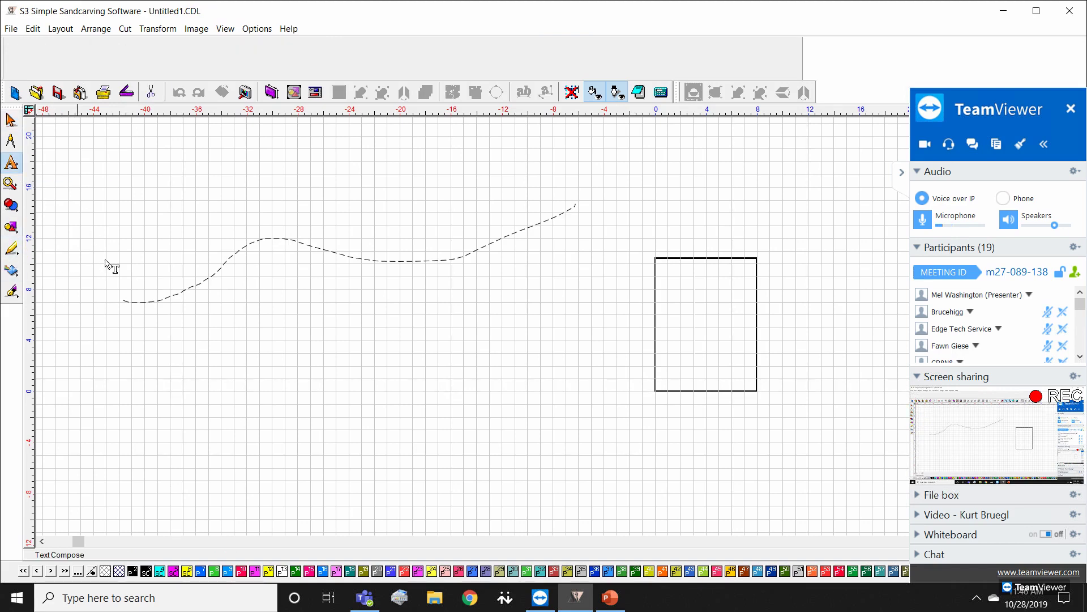
left_click(151, 306)
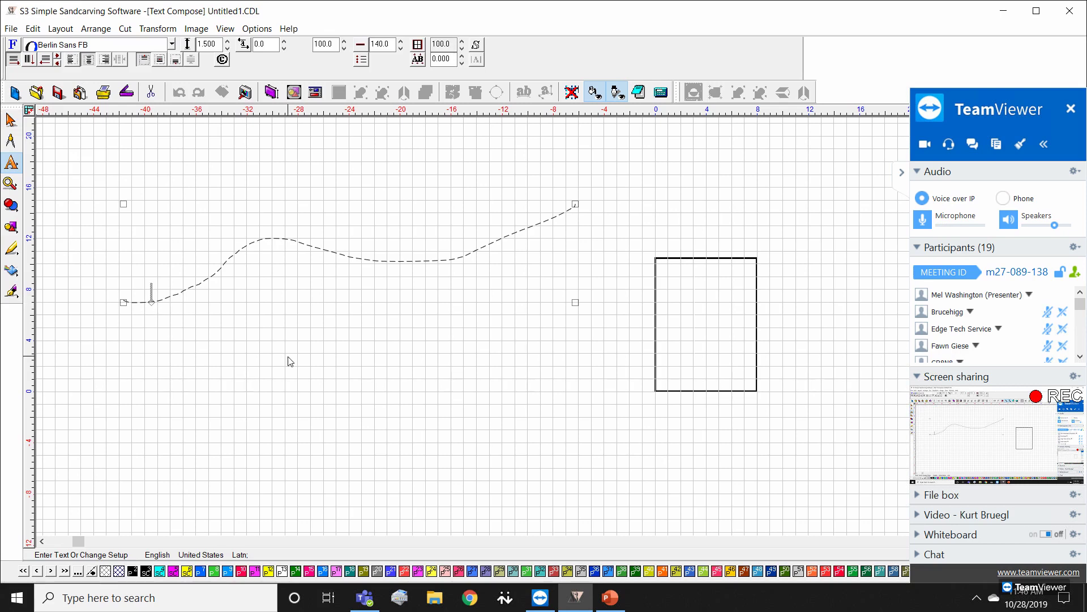
type("CodlinkTe")
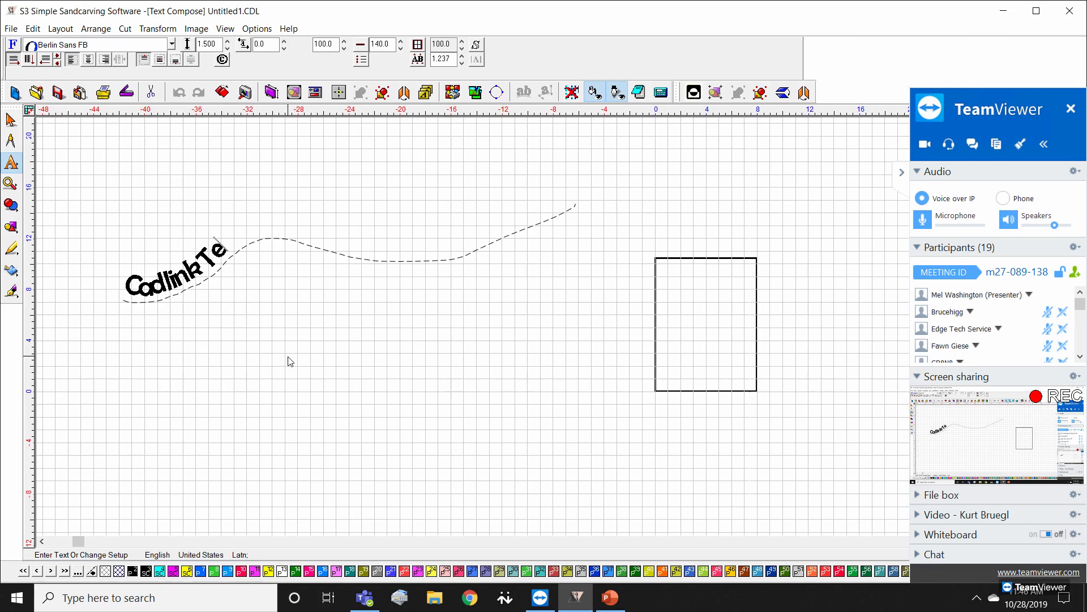
type("chnology")
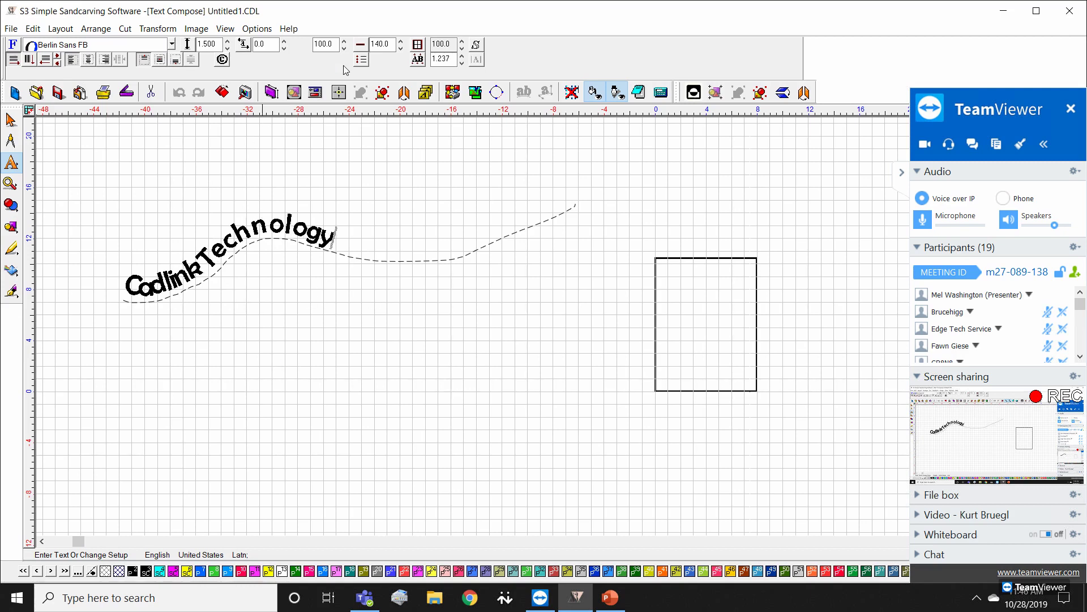
left_click(91, 221)
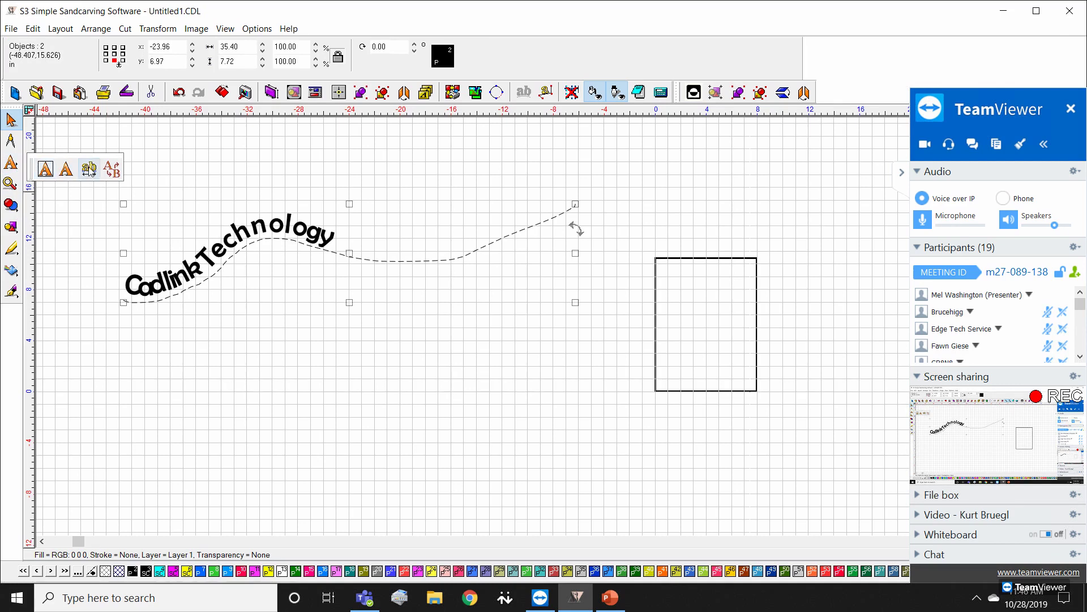
double_click(332, 242)
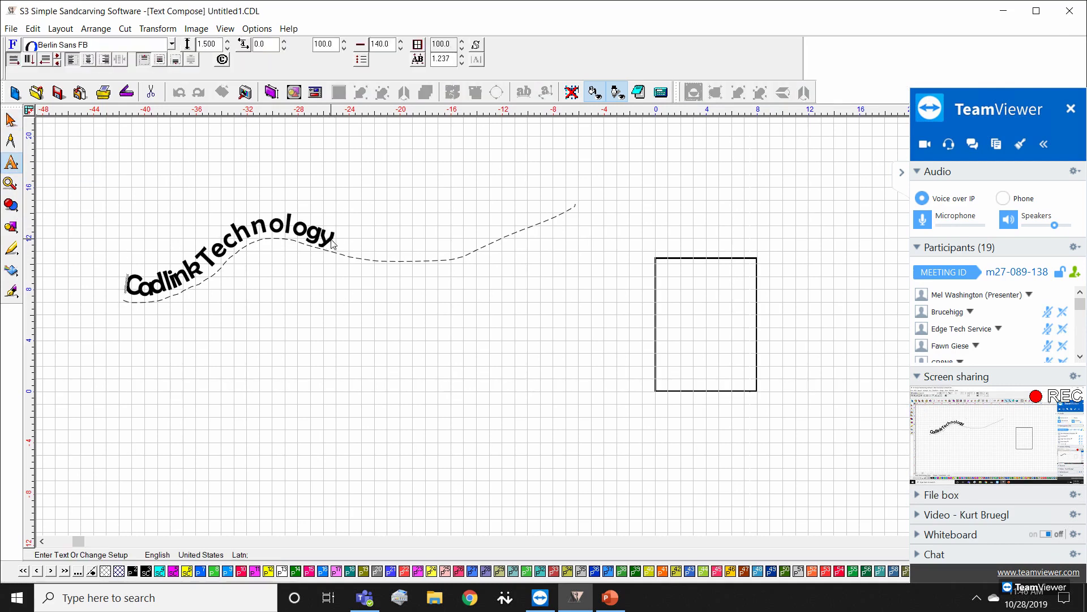
left_click_drag(375, 319, 279, 242)
scroll(280, 243, "up", 1)
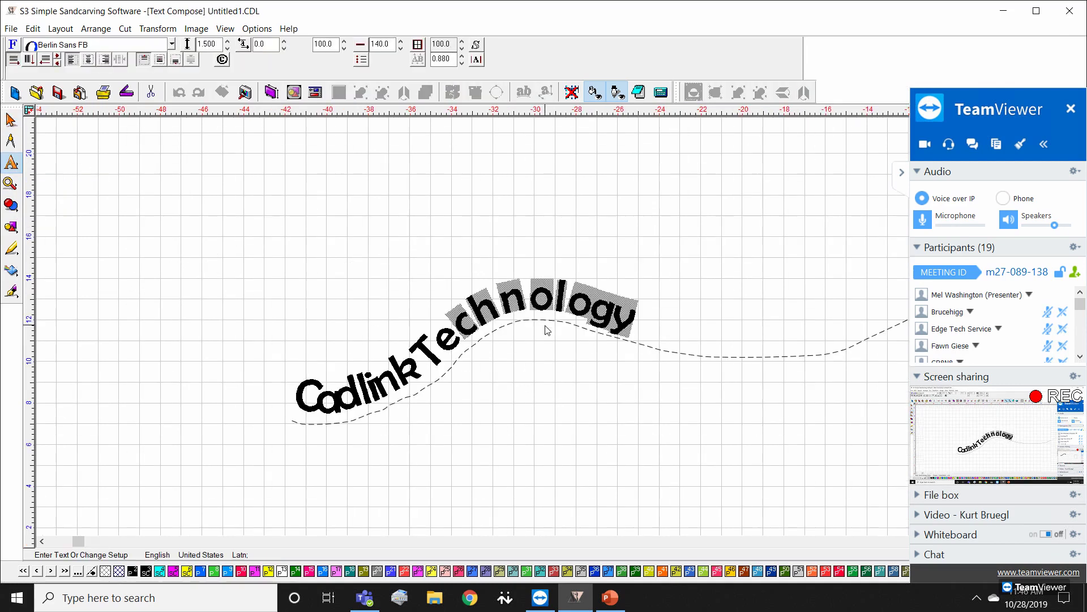
left_click(588, 372)
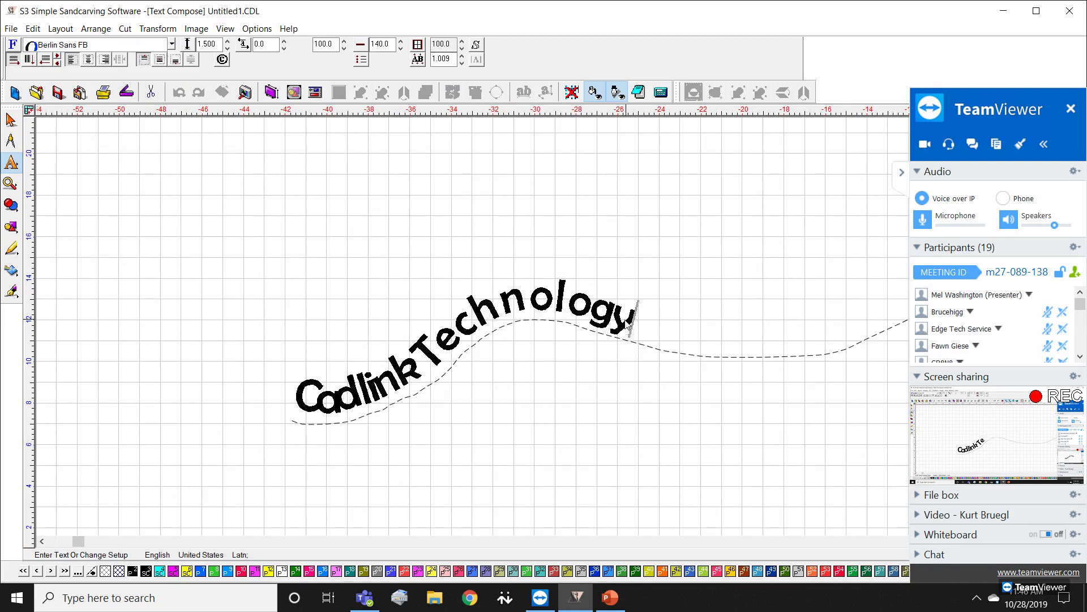
left_click_drag(617, 317, 239, 380)
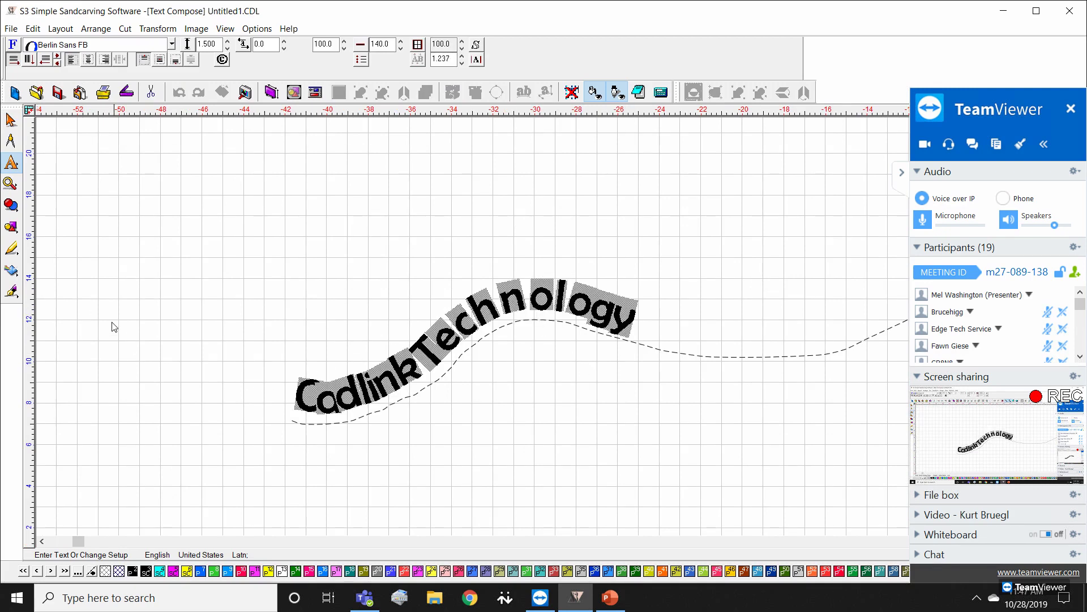
Step: Stretch the Cadlink Technology letter spacing along the path with on-screen text editing, extending the last letters past the path's right end
left_click(11, 163)
left_click(90, 168)
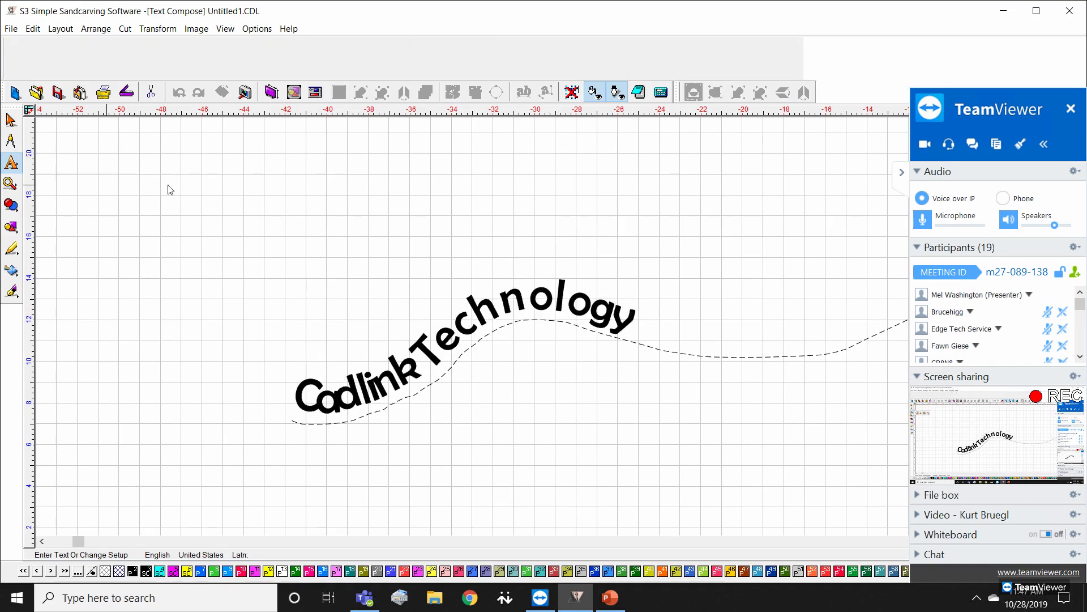
left_click_drag(634, 316, 998, 264)
scroll(893, 316, "down", 1)
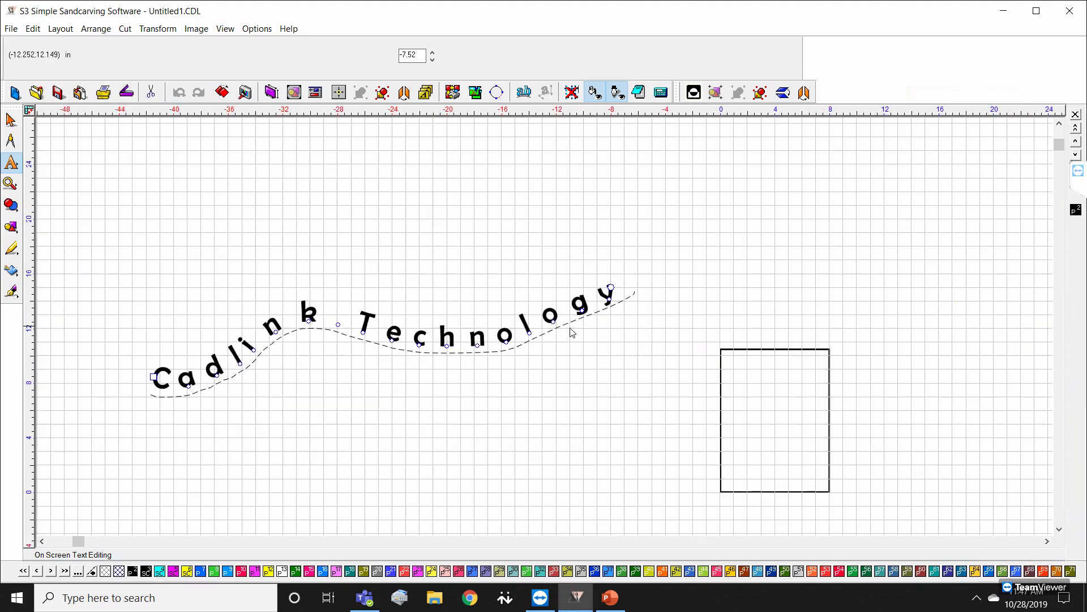
left_click_drag(616, 292, 685, 365)
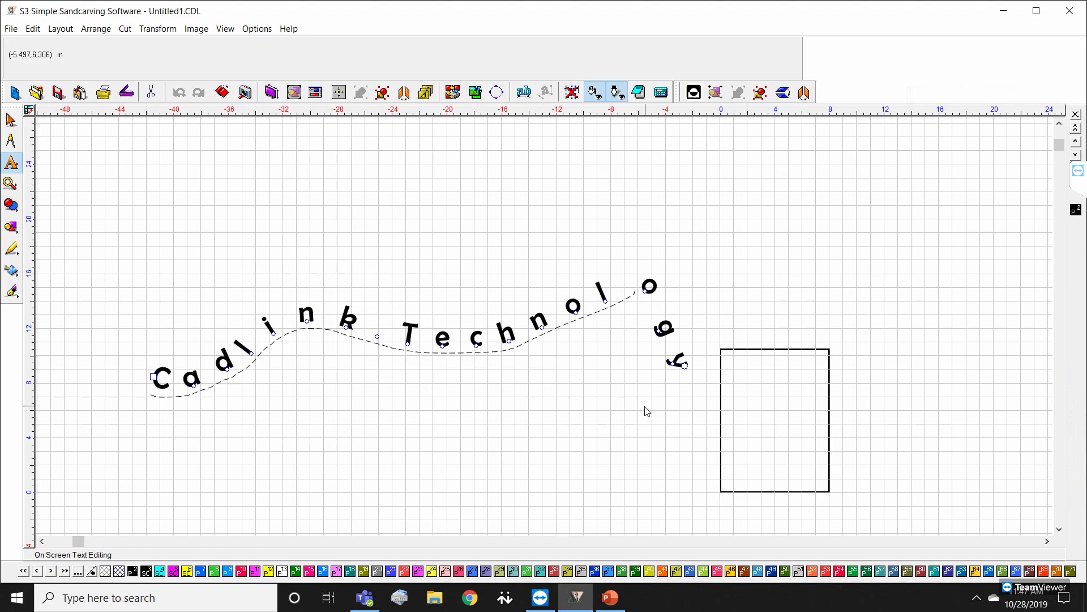
key("Escape")
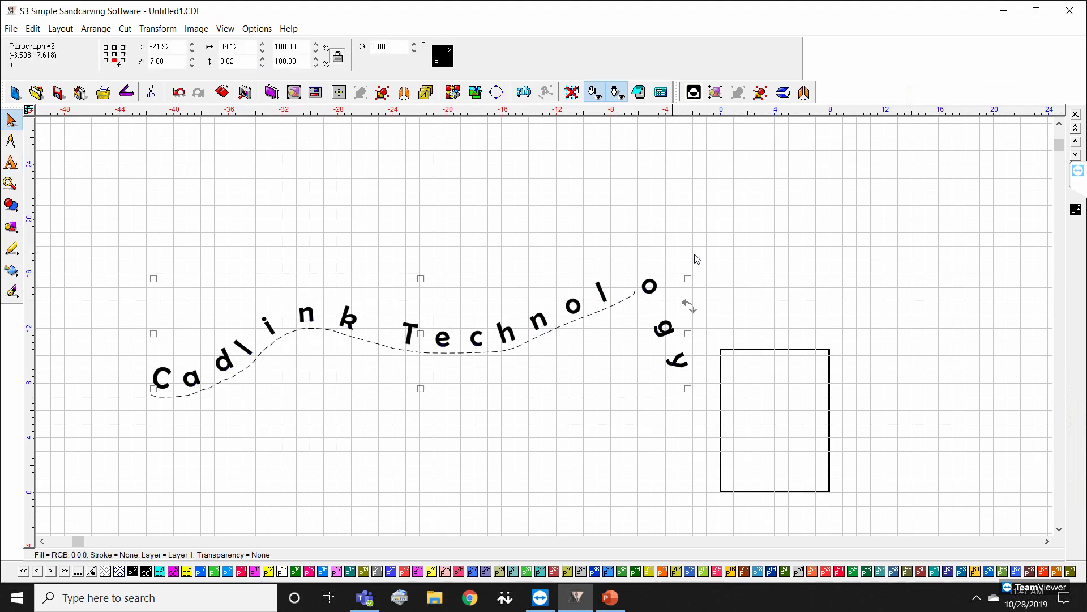
Step: Undo the spacing change, the Cadlink Technology text and its freehand line so only the blank remains
key("ctrl+z")
key("ctrl+z")
key("ctrl+z")
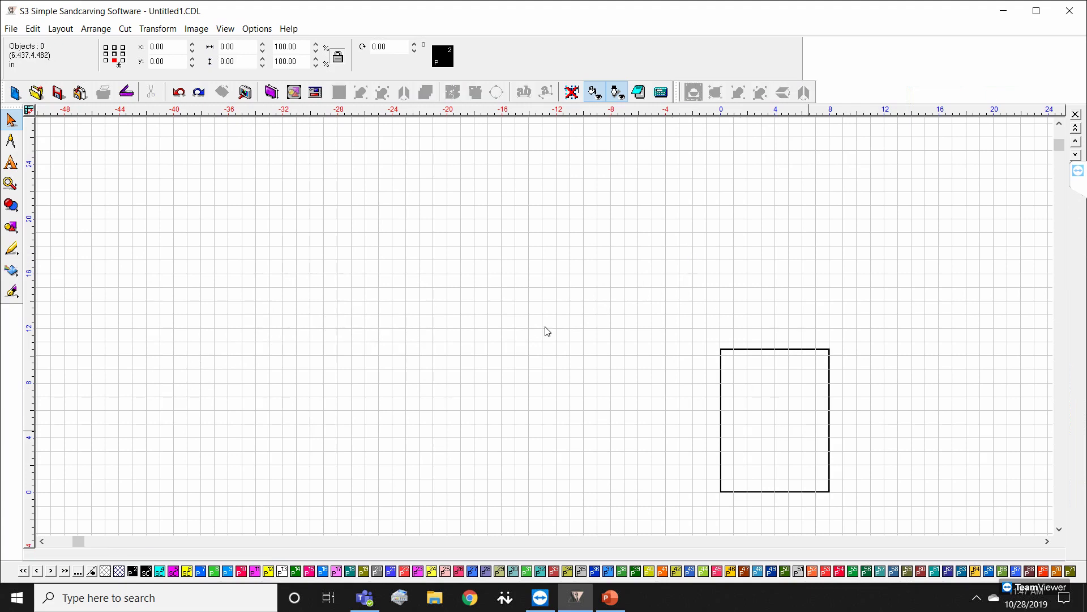
Step: Draw a circle about 4.26 in in radius beside the blank and a smaller one about 1.53 in in radius above it
scroll(545, 327, "down", 1)
scroll(573, 331, "up", 1)
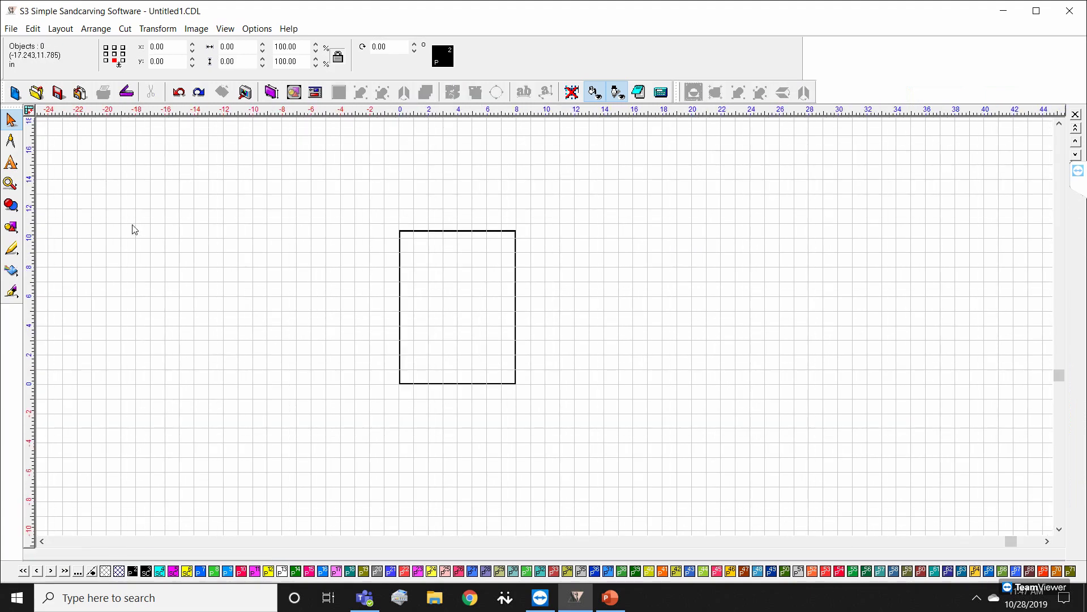
left_click(21, 237)
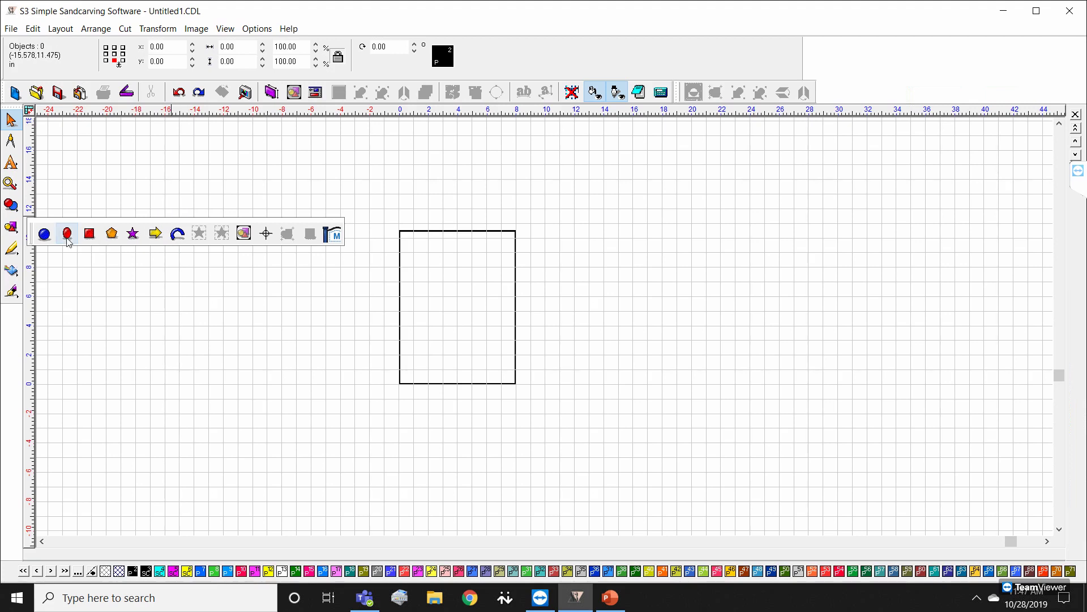
left_click(47, 236)
left_click_drag(273, 298, 325, 342)
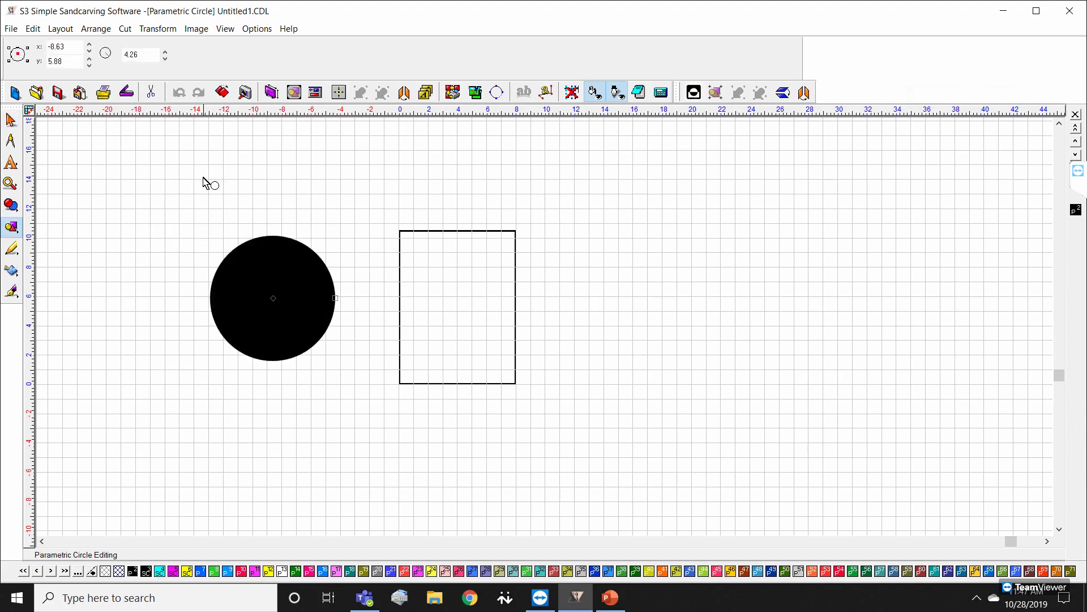
left_click_drag(227, 198, 249, 197)
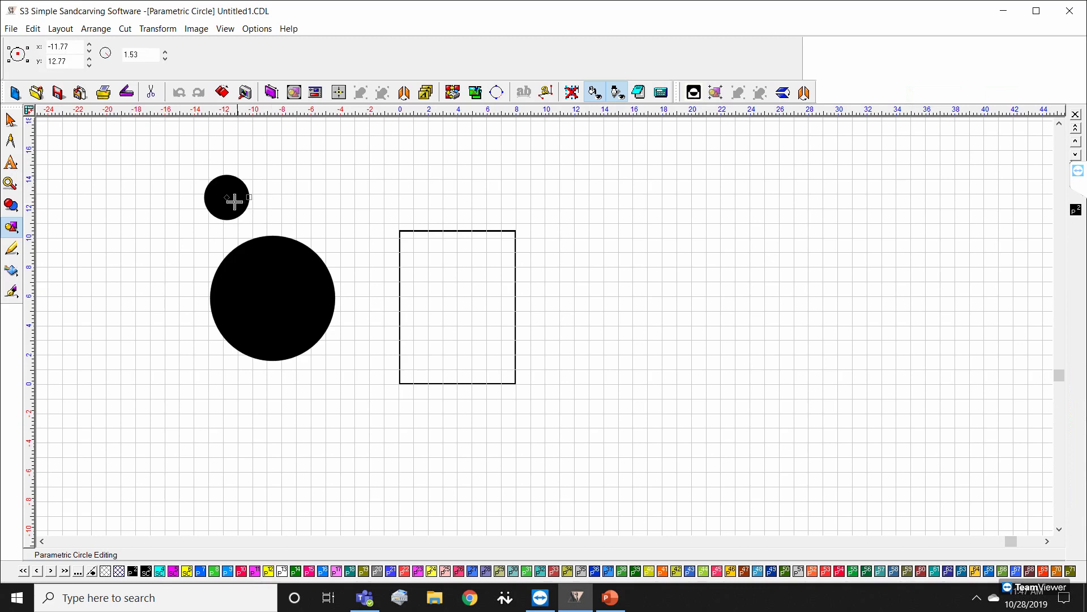
Step: Move the small circle onto the large circle's upper-left edge as an ear and place a copy on the upper-right edge
left_click(10, 120)
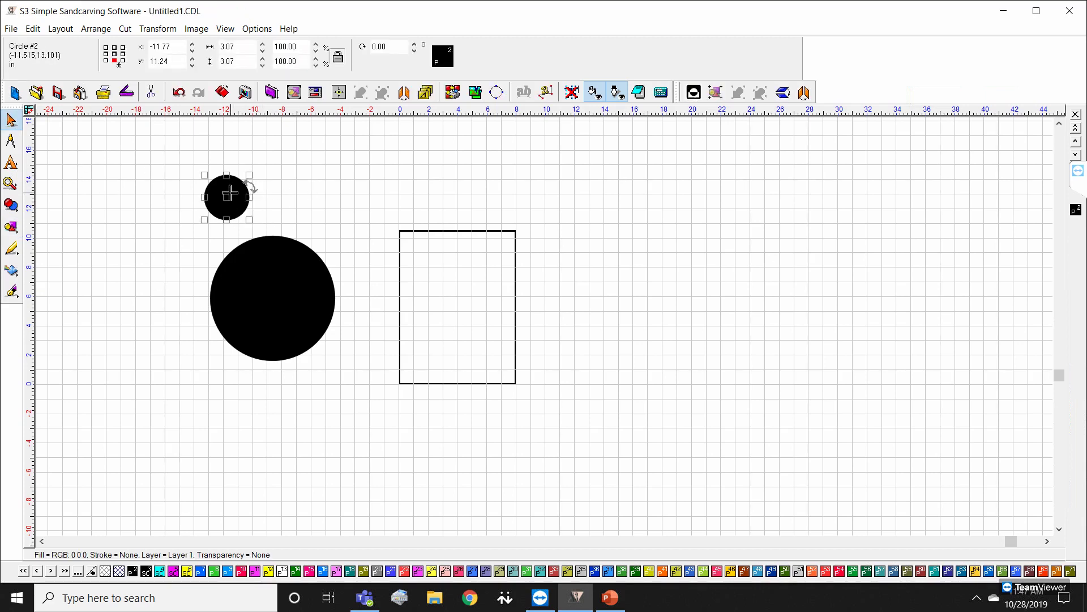
left_click_drag(228, 197, 240, 235)
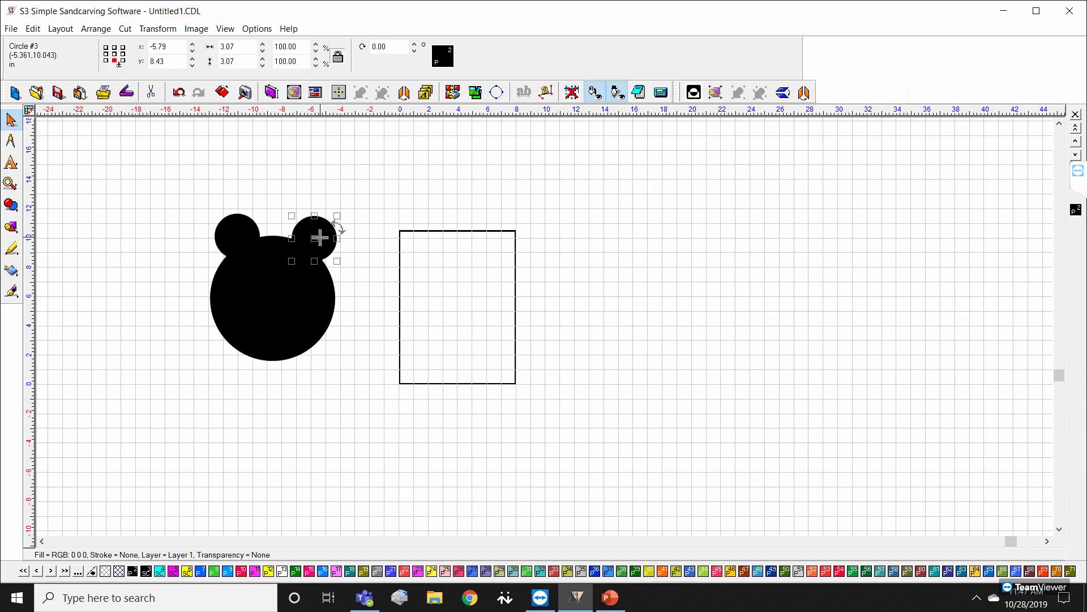
left_click(311, 381)
Step: Select all three circles, show them as outlines without fill and weld them into a single shape
left_click_drag(154, 185, 379, 398)
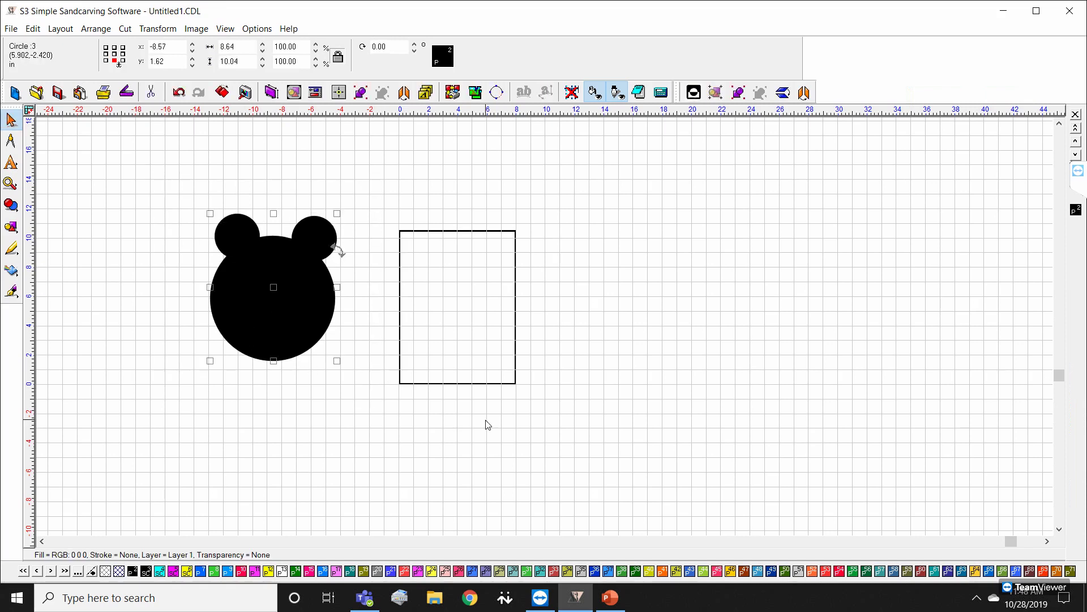
key("ctrl+f")
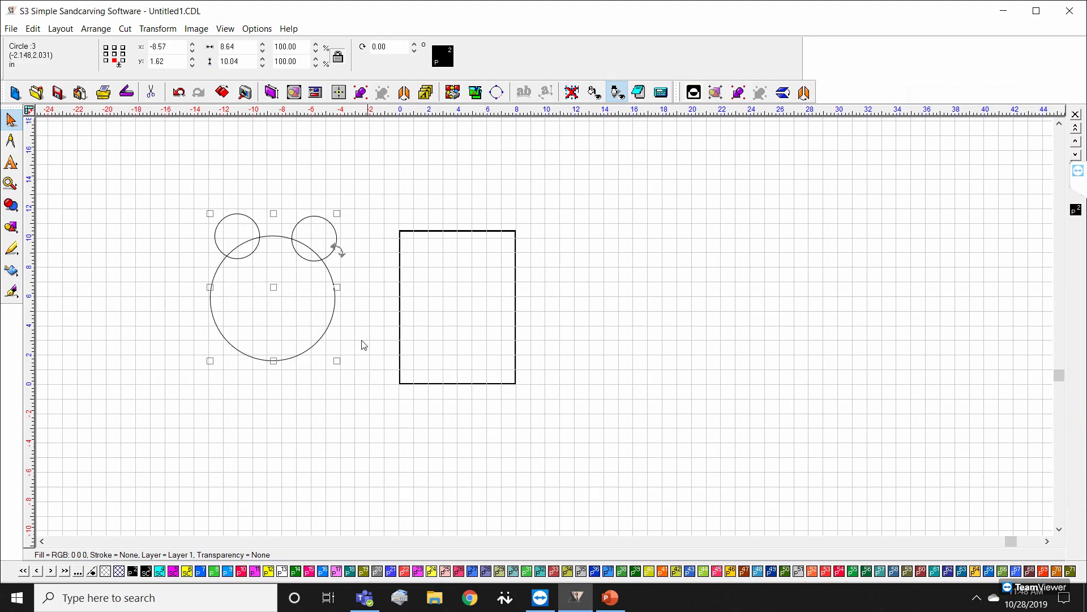
key("ctrl+f")
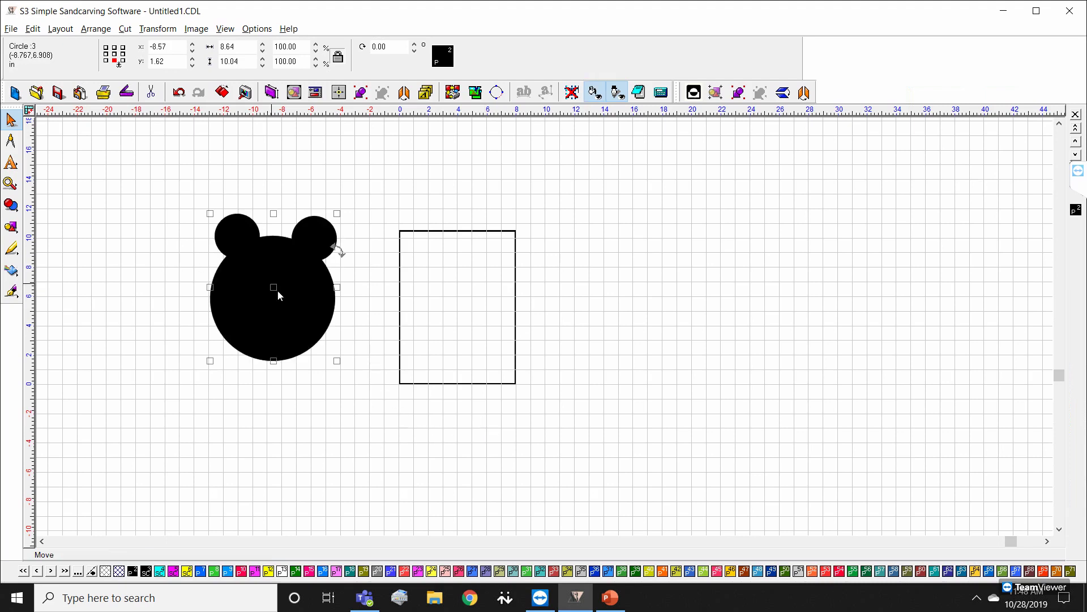
left_click_drag(161, 188, 352, 388)
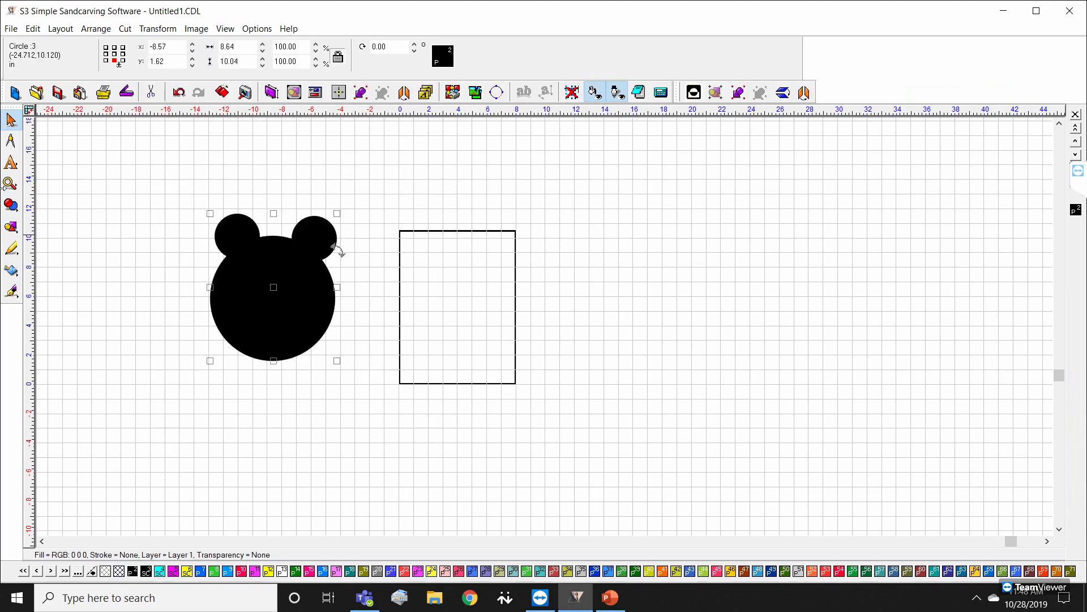
key("F9")
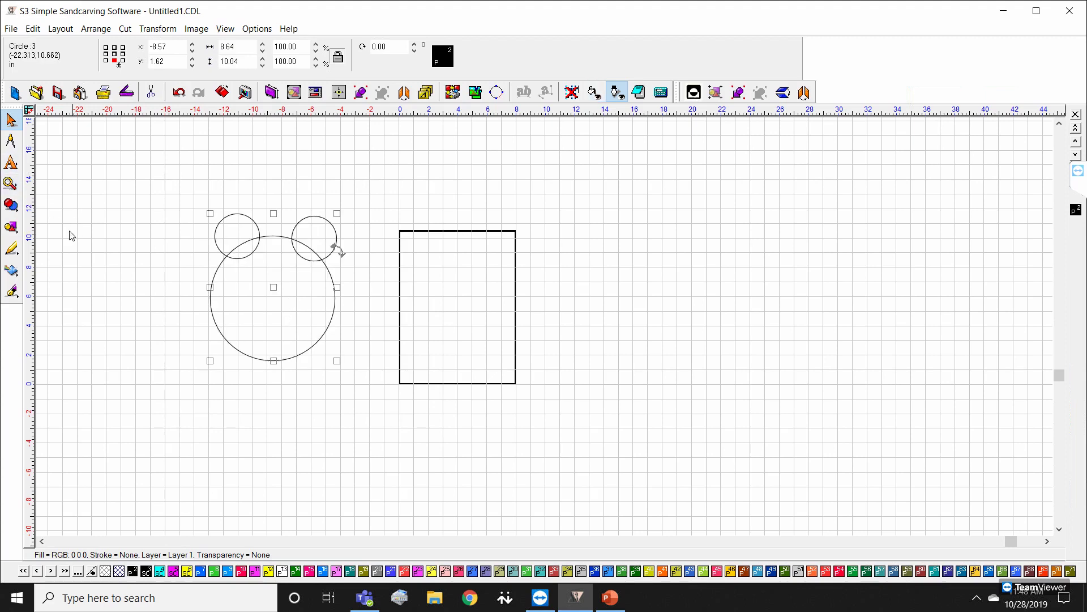
left_click(10, 205)
left_click(45, 212)
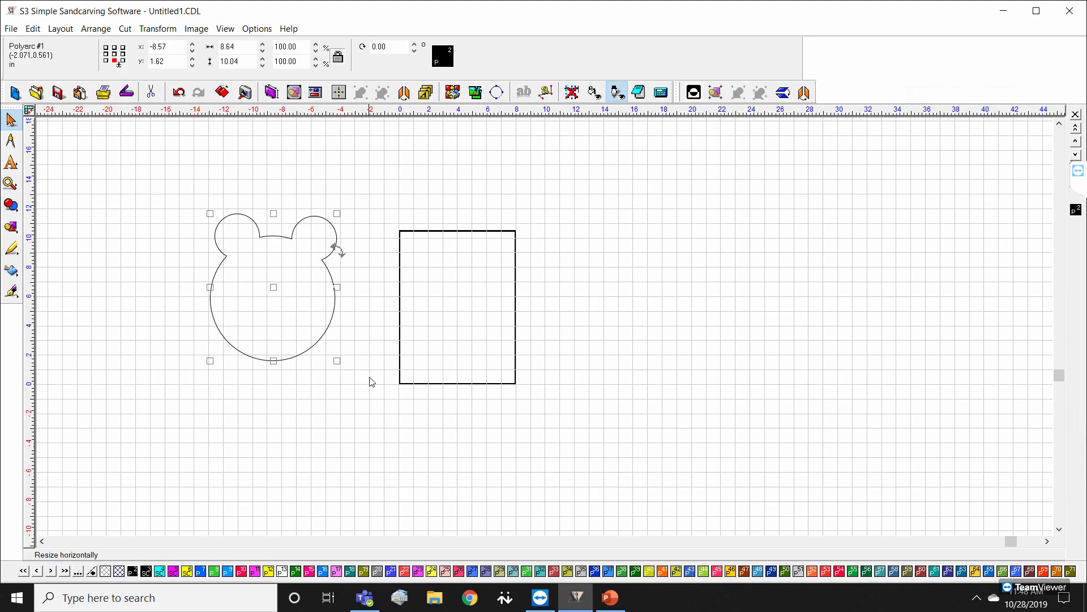
Step: Compare the welded head shape with the fill display on and off to examine its single outer contour
key("F4")
scroll(545, 327, "down", 1)
key("F10")
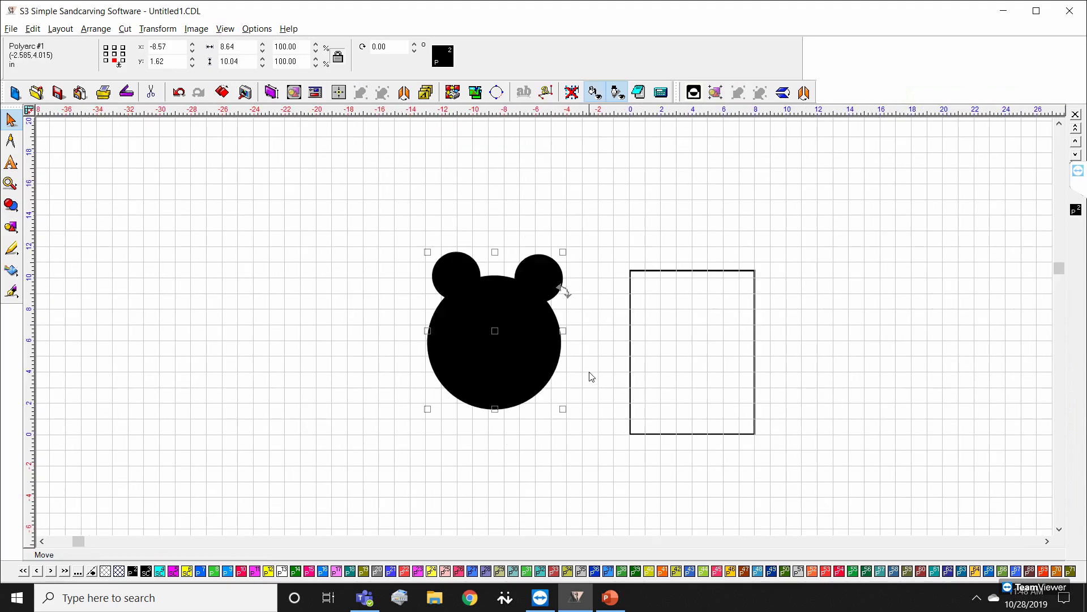
key("F10")
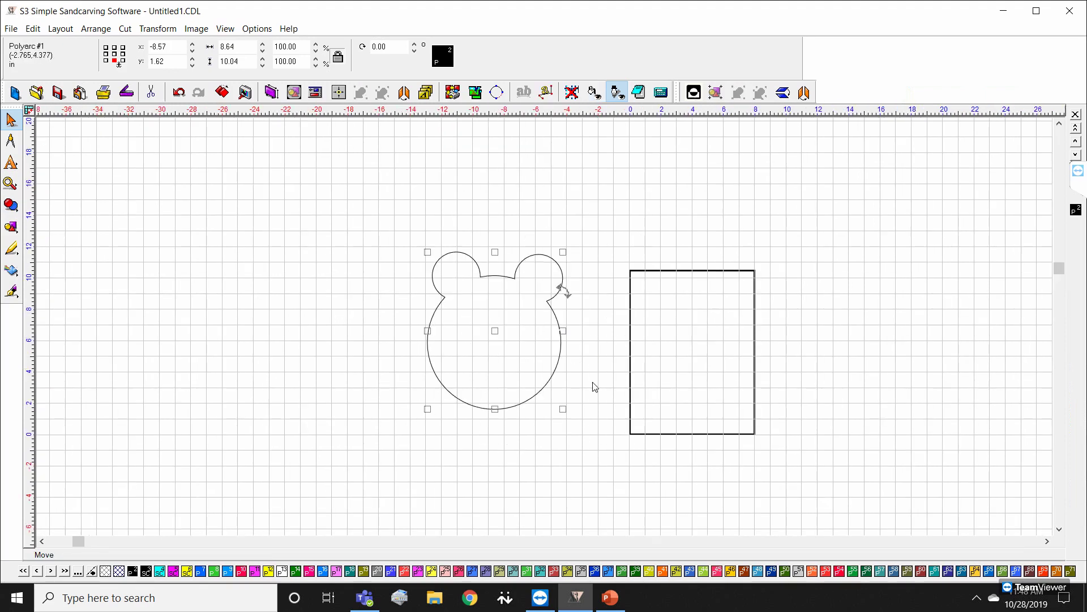
key("F10")
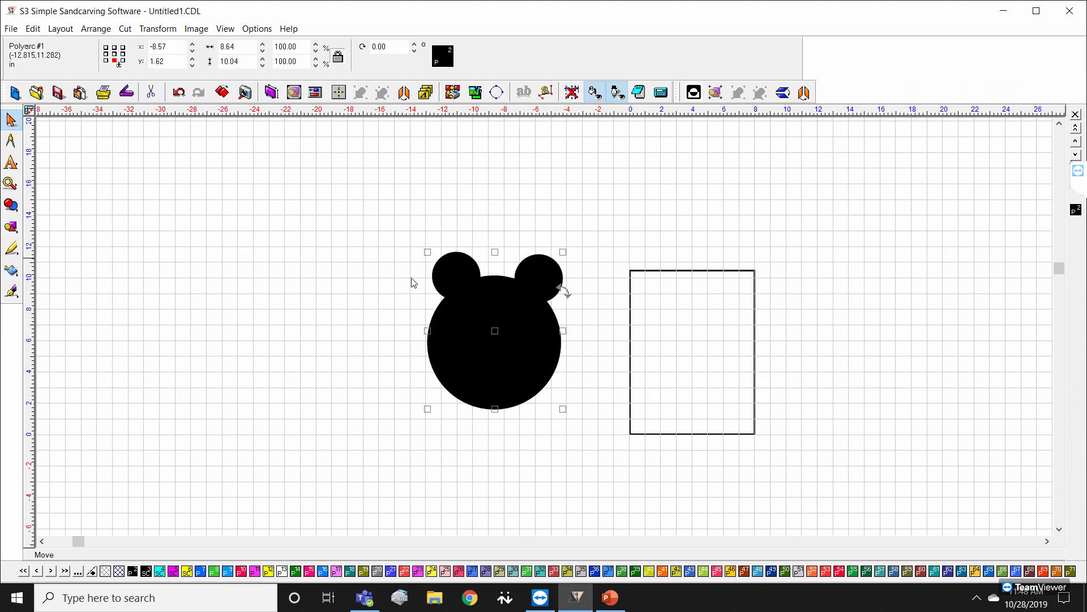
key("F10")
key("F10")
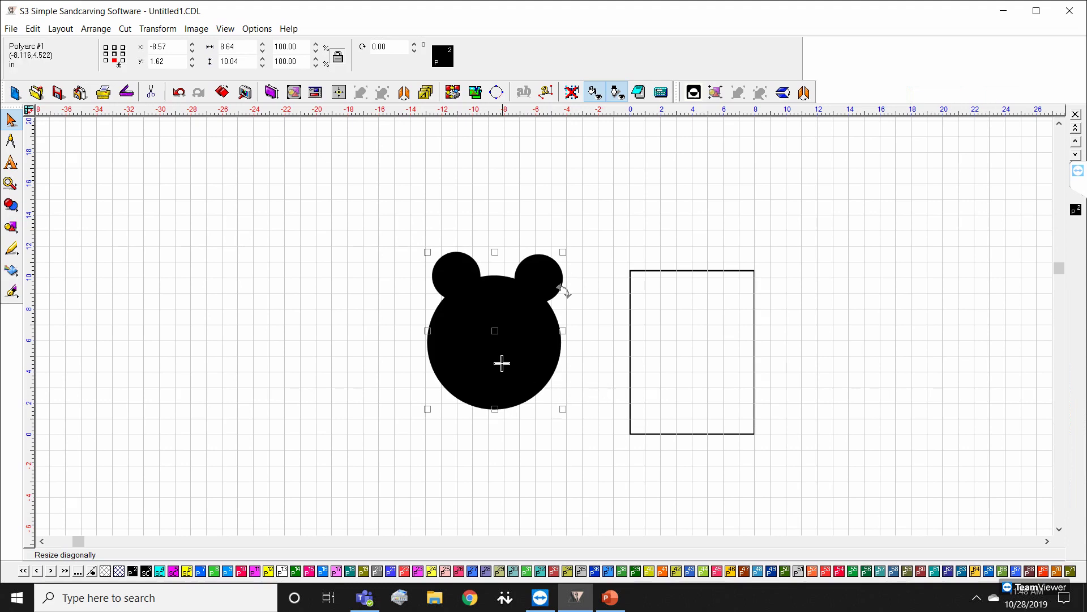
key("F10")
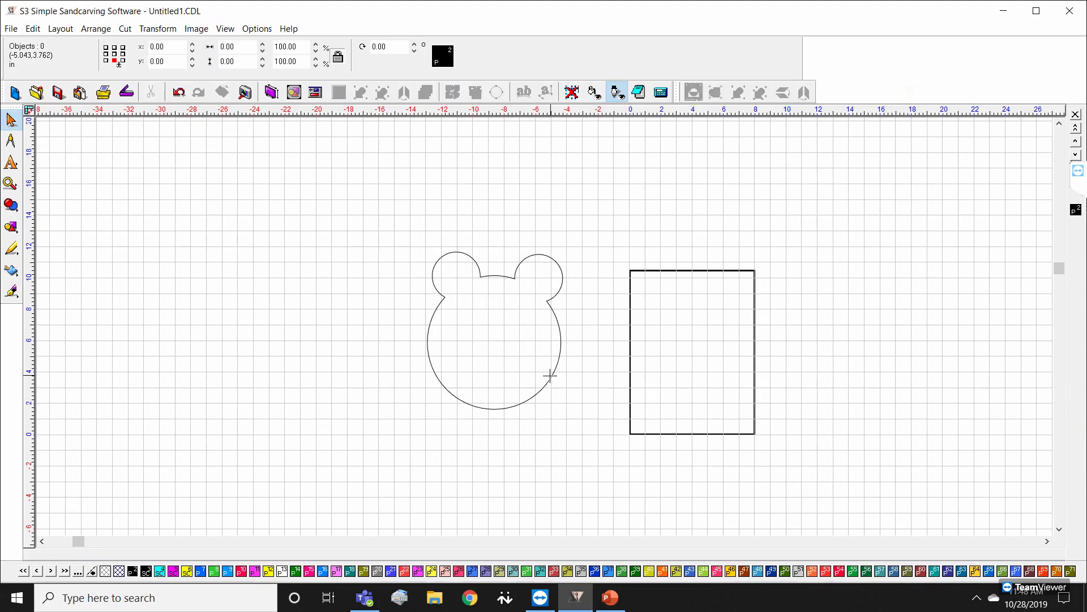
Step: Delete the welded three-circle shape, accepting the loss of its history
key("Delete")
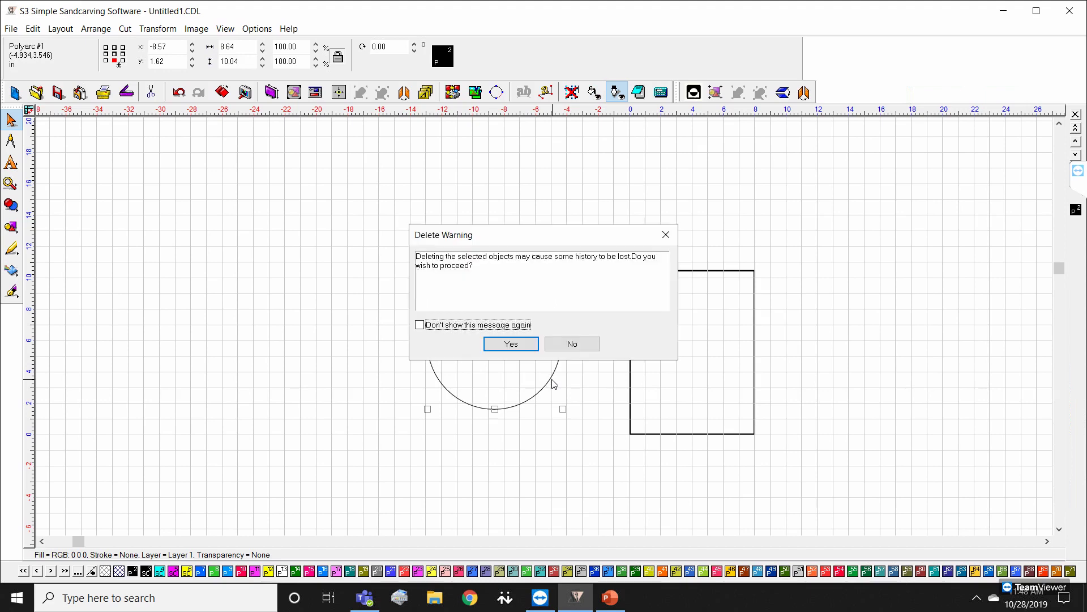
left_click(525, 347)
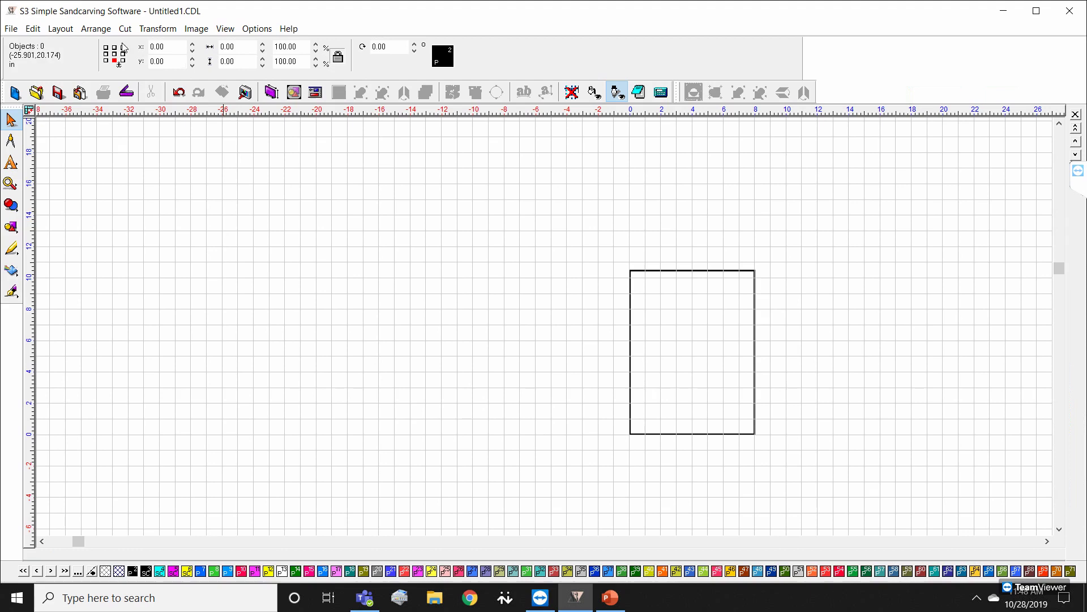
Step: Import the EPS file "grumpy before my coffee" with the PDF import filter, closing shapes and ignoring groups, and place it on the page
left_click(13, 30)
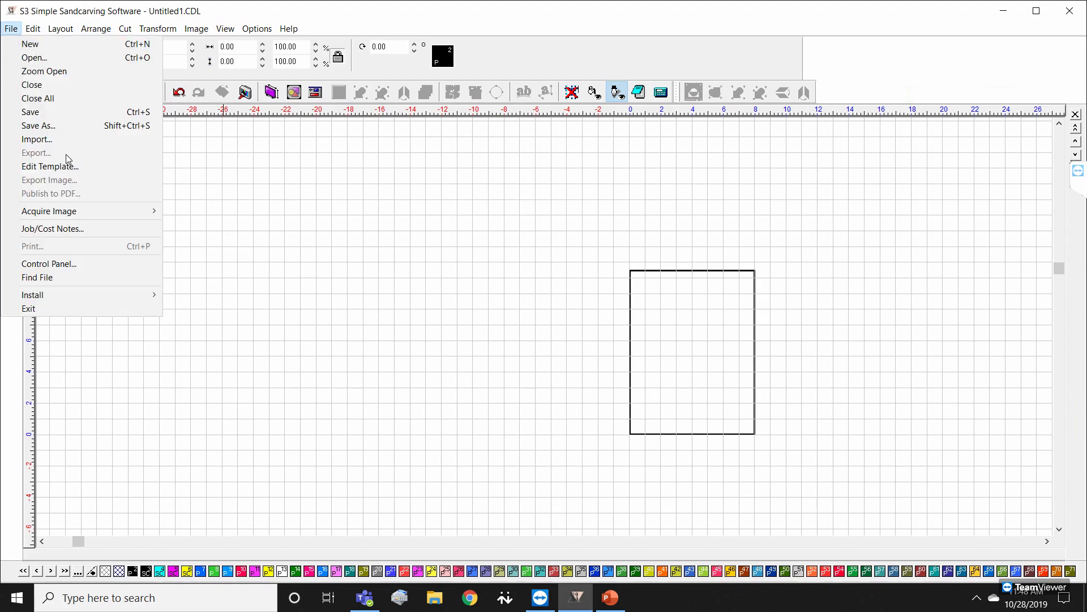
left_click(56, 139)
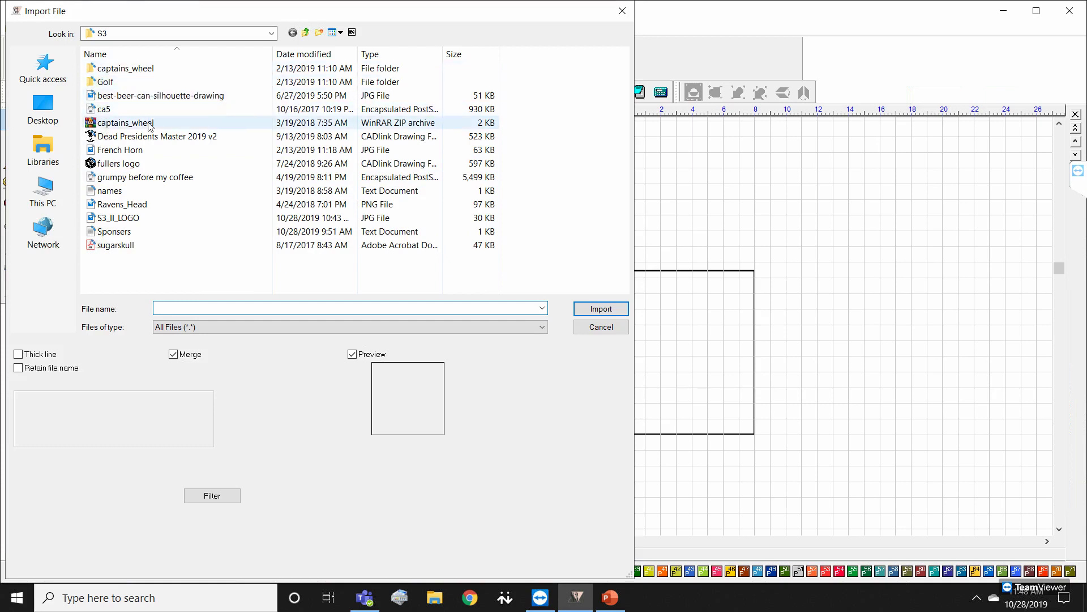
double_click(142, 179)
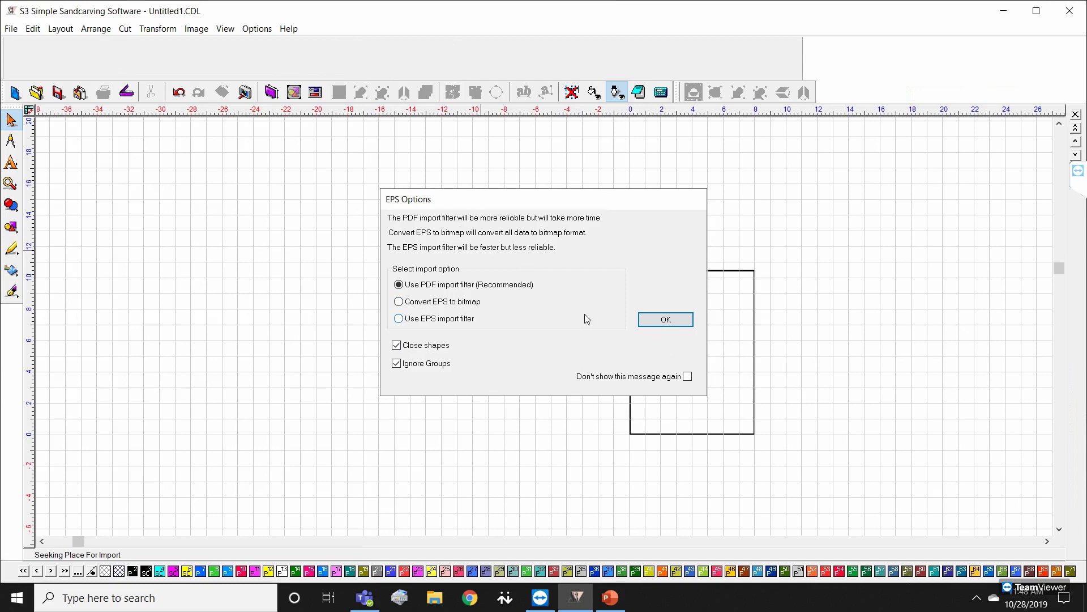
left_click(647, 322)
left_click(514, 407)
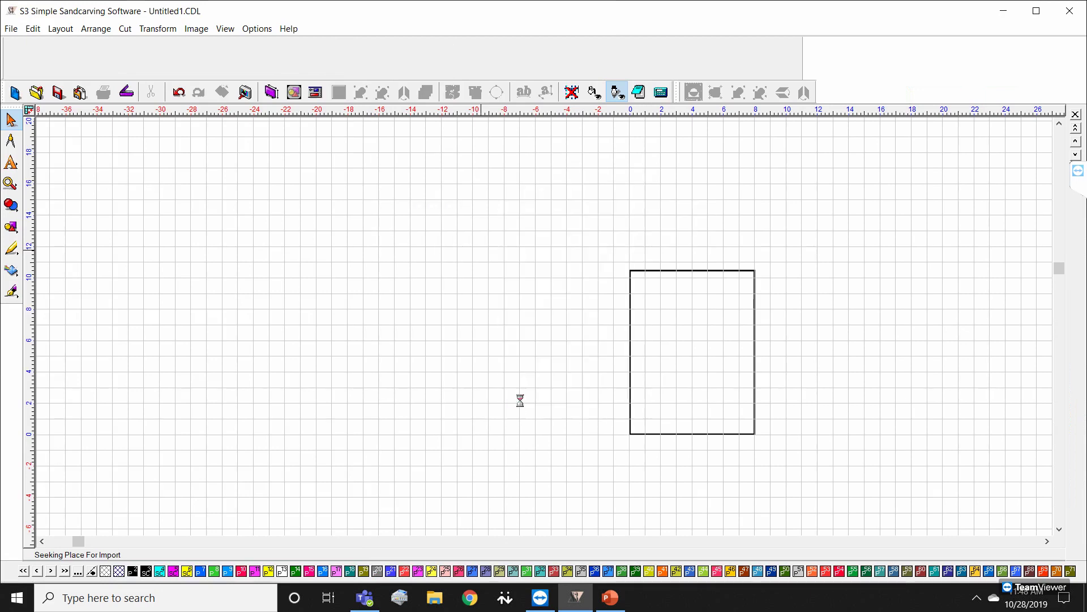
left_click(520, 398)
scroll(566, 273, "down", 1)
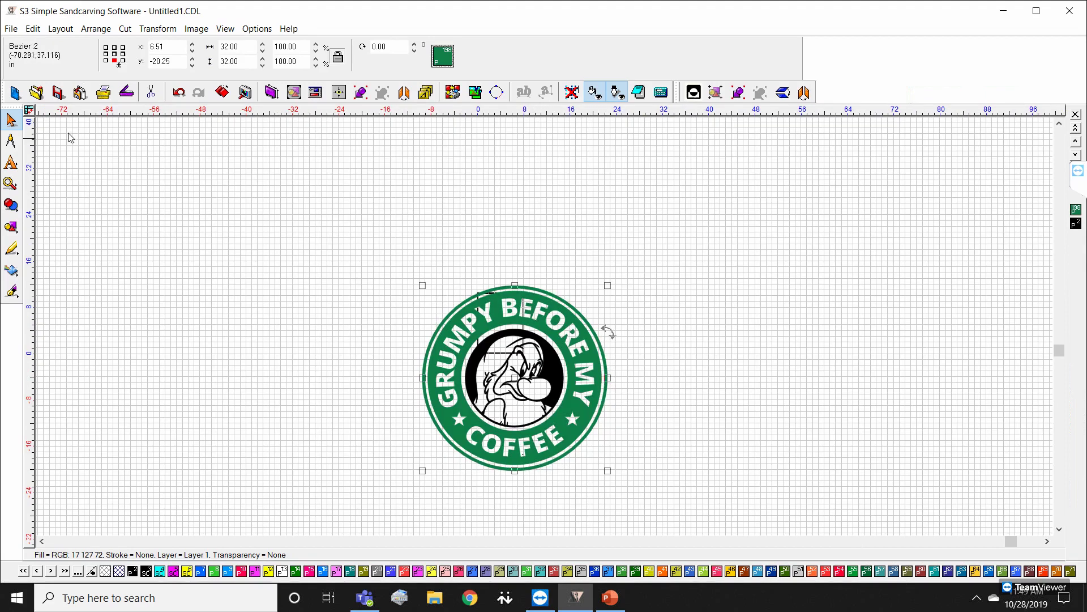
Step: Review the list of file types supported for import, keeping All Files, and close the import dialog without importing
left_click(11, 29)
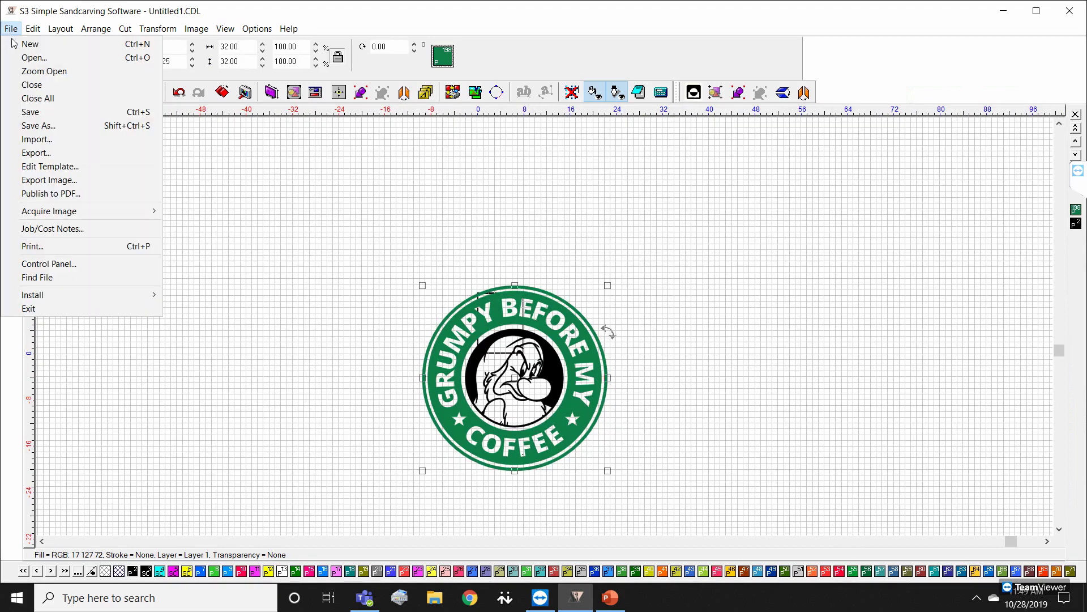
left_click(64, 138)
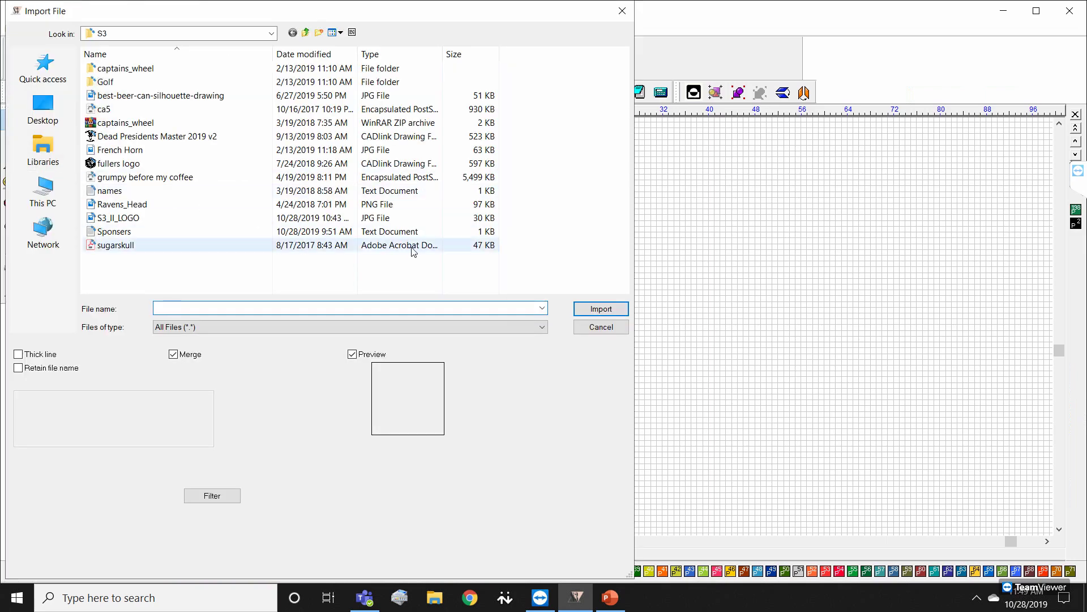
left_click(542, 327)
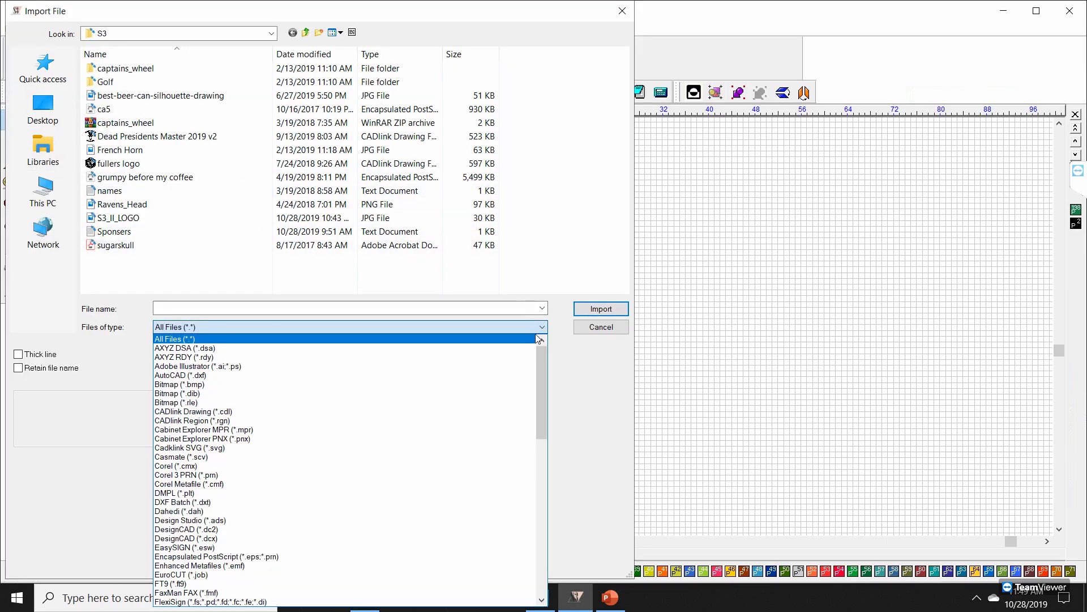
mouse_move(542, 365)
left_mouse_down()
mouse_move(539, 455)
mouse_move(553, 537)
mouse_move(553, 358)
left_mouse_up()
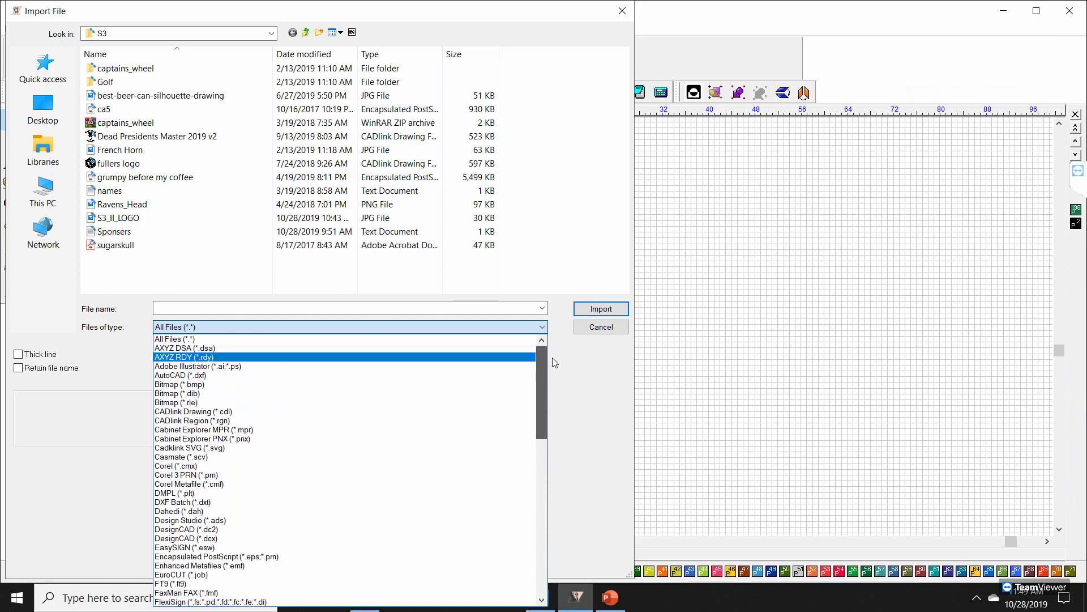
left_click(587, 378)
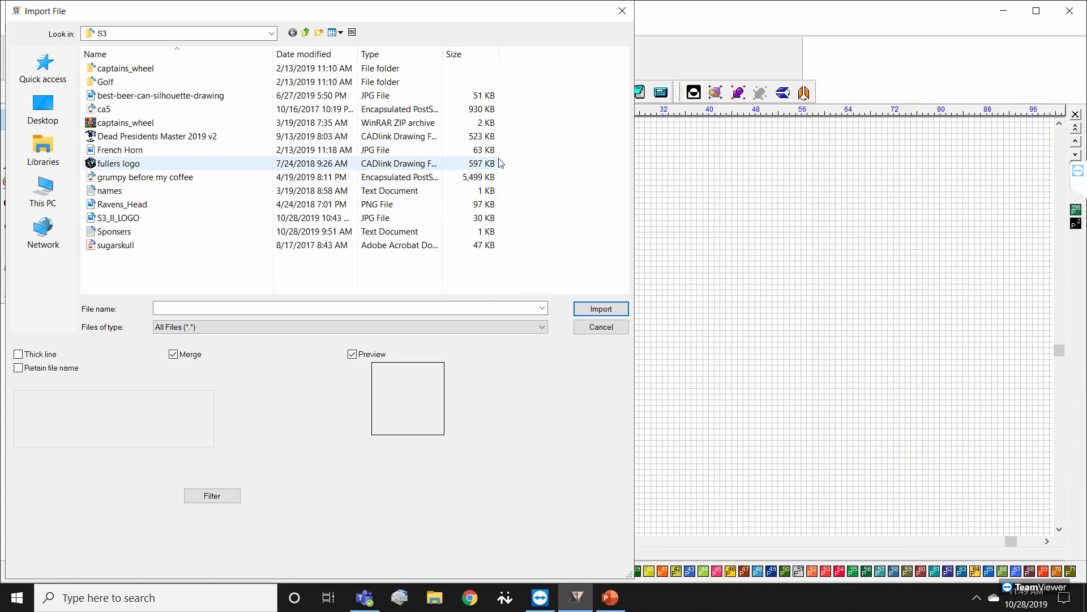
left_click(621, 11)
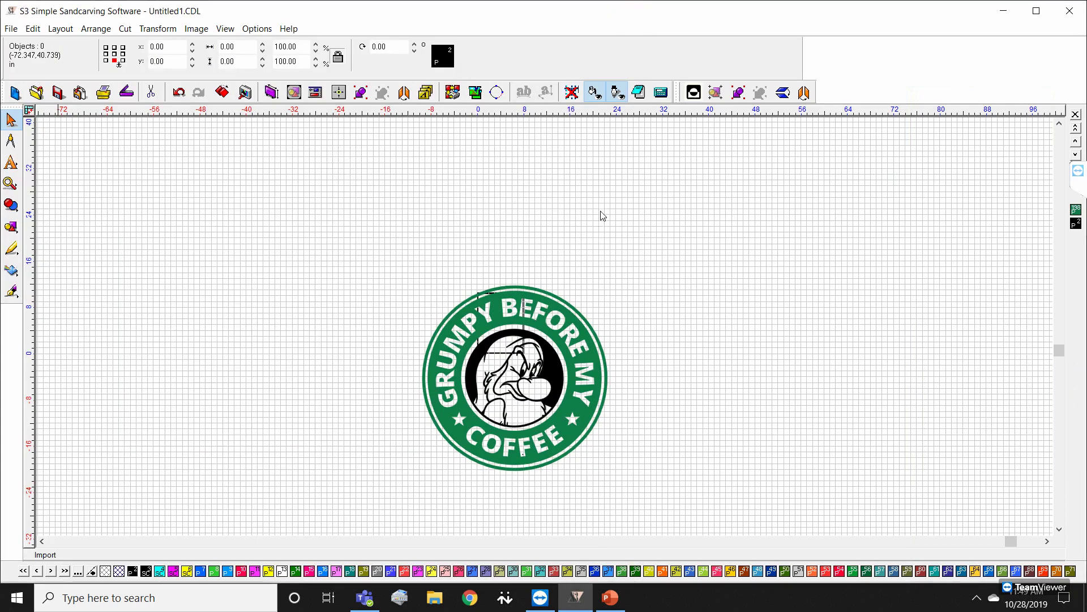
Step: Select the entire coffee logo and scale it down proportionally to about 7.48 in wide, clear of the blank
scroll(485, 355, "up", 3)
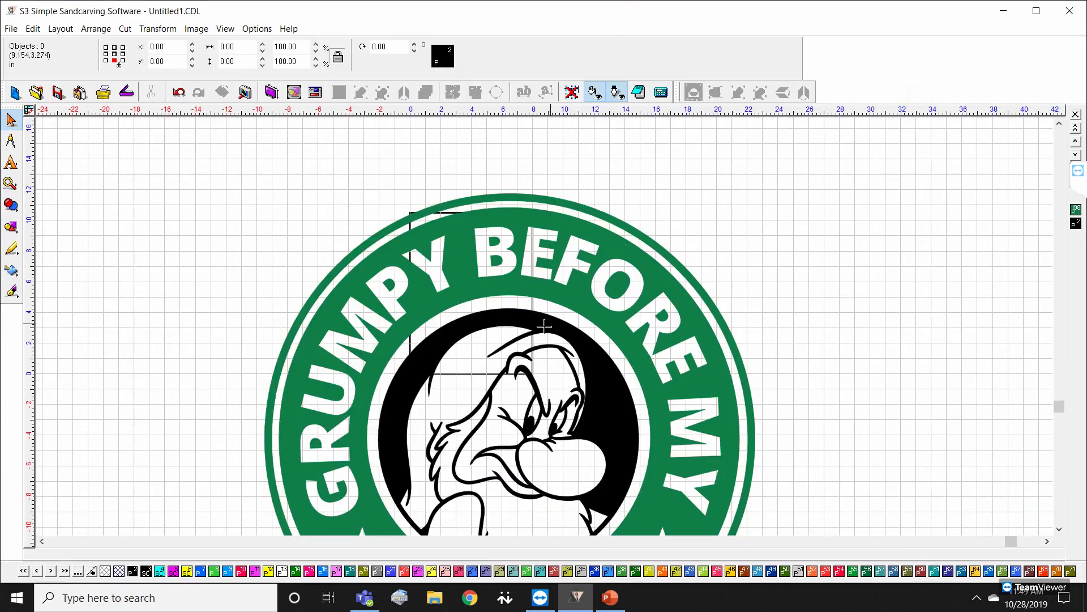
scroll(582, 352, "down", 2)
left_click_drag(372, 243, 717, 535)
left_click_drag(635, 487, 471, 323)
scroll(472, 323, "up", 1)
scroll(543, 323, "up", 2)
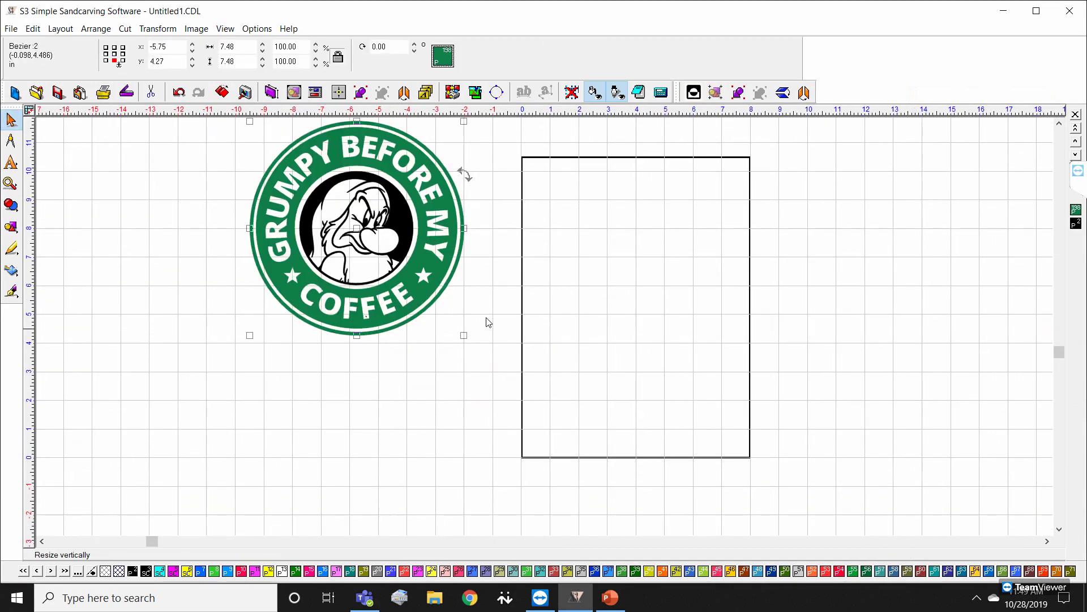
Step: Shrink the coffee logo further to about 3.49 in wide and high, keeping its upper-left corner in place
scroll(544, 326, "down", 1)
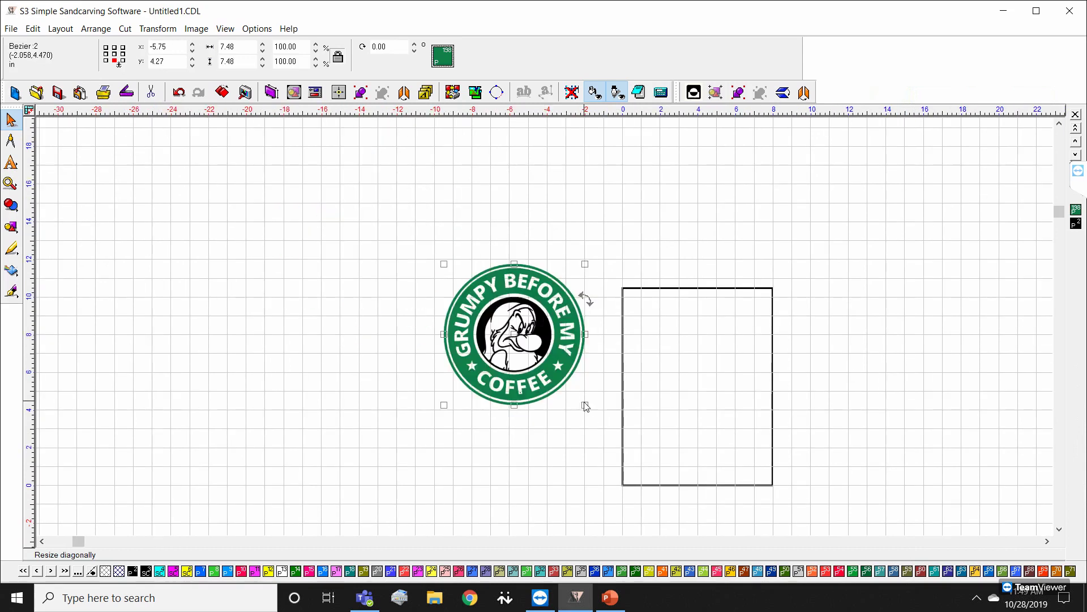
left_click_drag(585, 404, 510, 330)
scroll(541, 326, "up", 2)
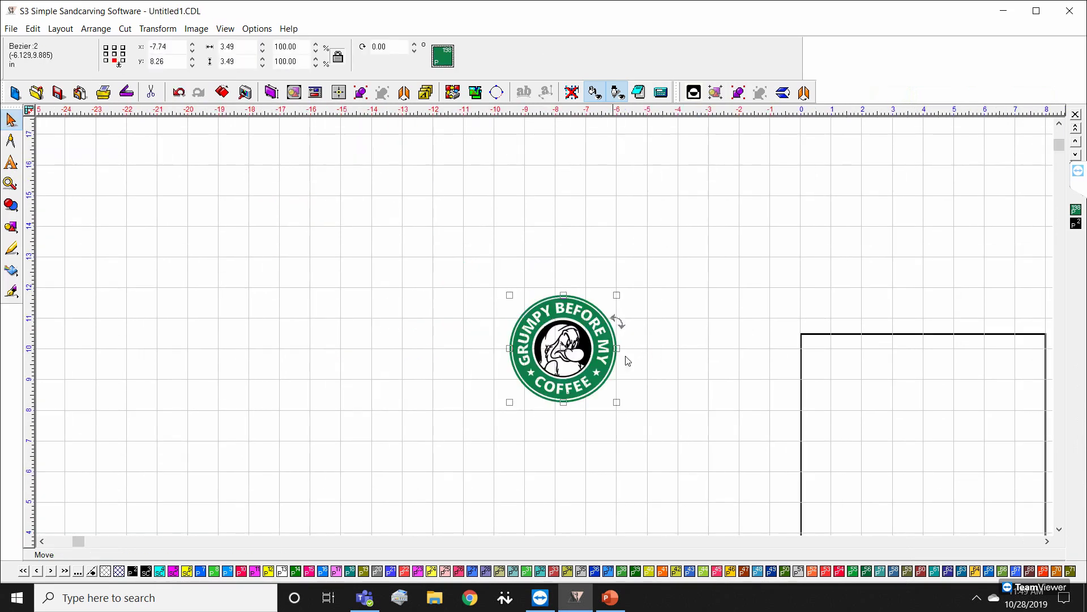
scroll(540, 326, "up", 2)
scroll(544, 326, "down", 1)
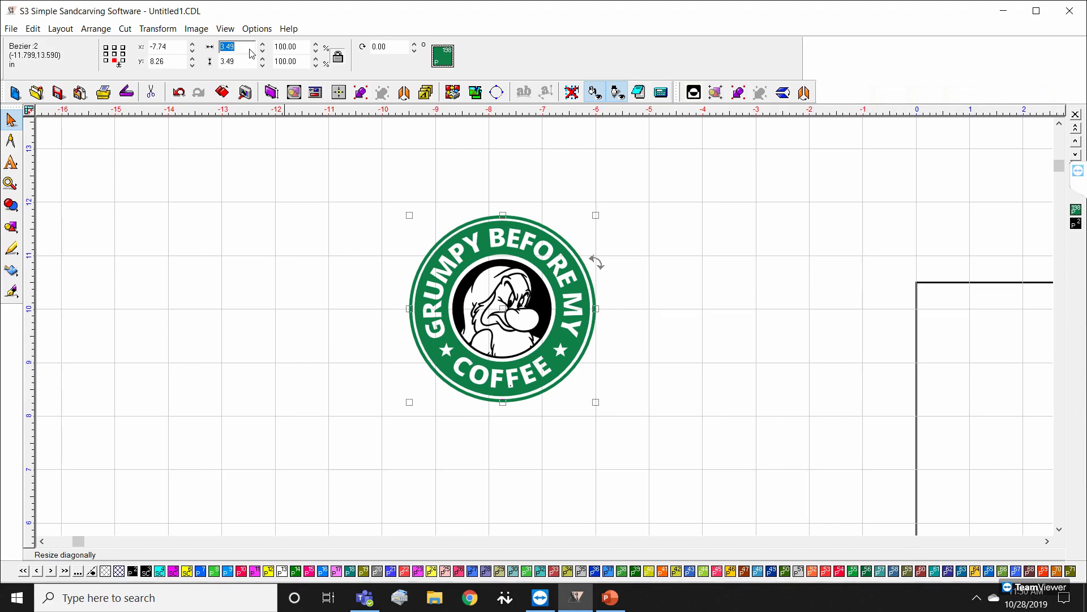
Step: Set the coffee logo's width and height to 3.50 in and recolour its green parts black
key("Tab")
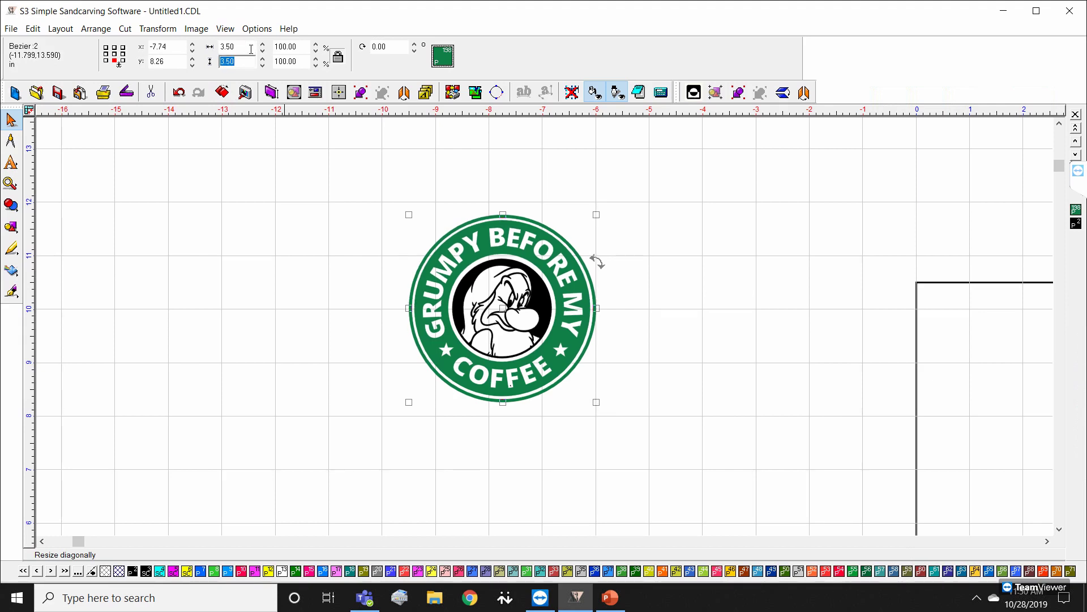
left_click(691, 278)
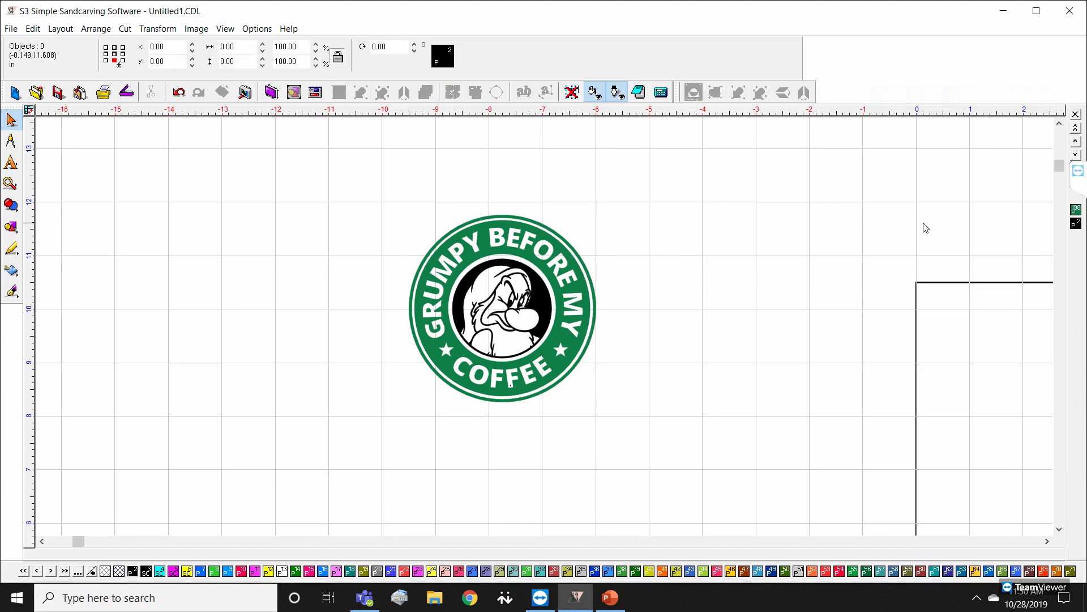
left_click_drag(1076, 225, 585, 288)
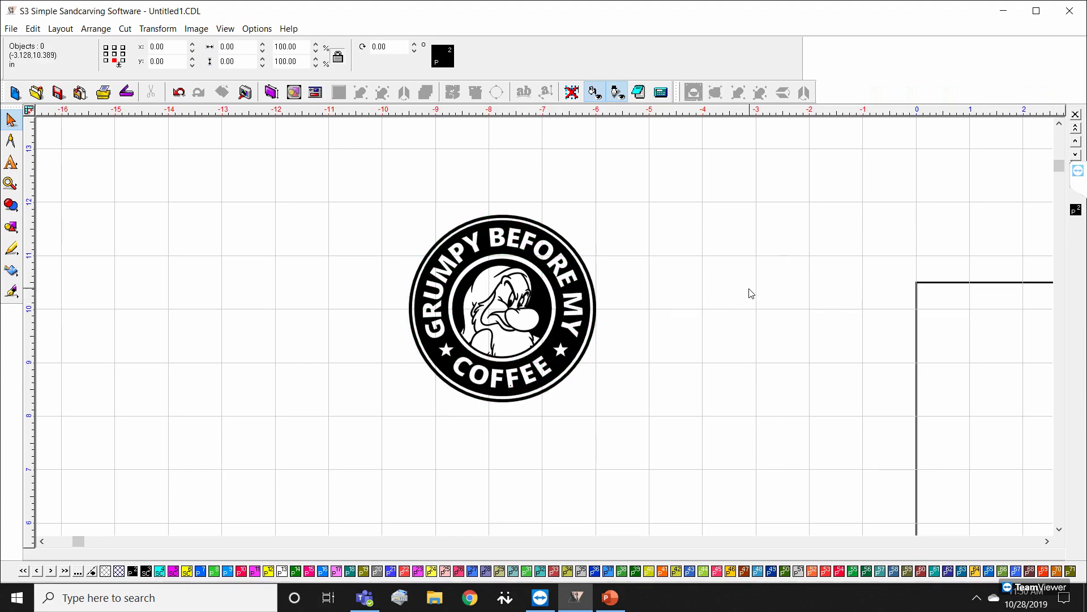
scroll(518, 349, "up", 2)
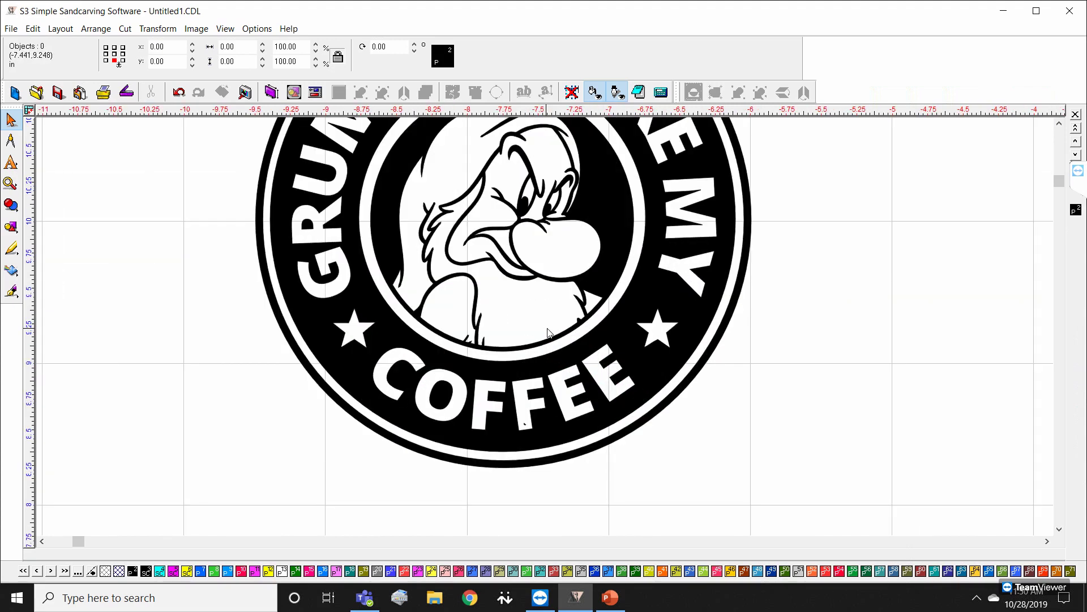
scroll(505, 307, "down", 2)
scroll(547, 326, "down", 2)
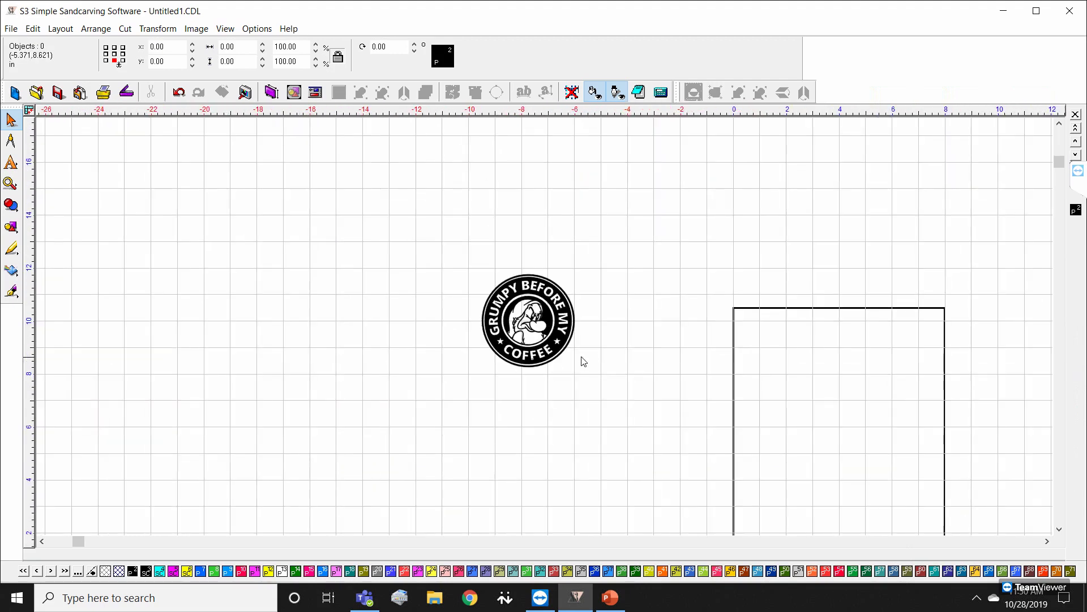
Step: Move the coffee logo onto the blank, slightly inside its upper-left corner
left_click(529, 321)
left_click_drag(529, 321, 781, 354)
scroll(430, 272, "up", 2)
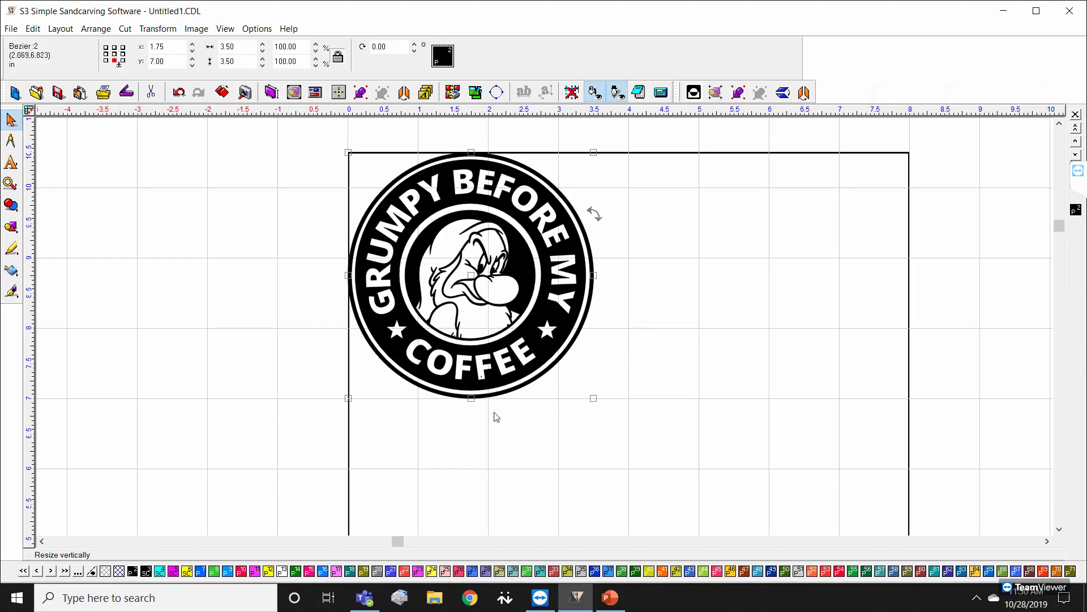
scroll(490, 363, "down", 1)
left_click_drag(446, 171, 629, 365)
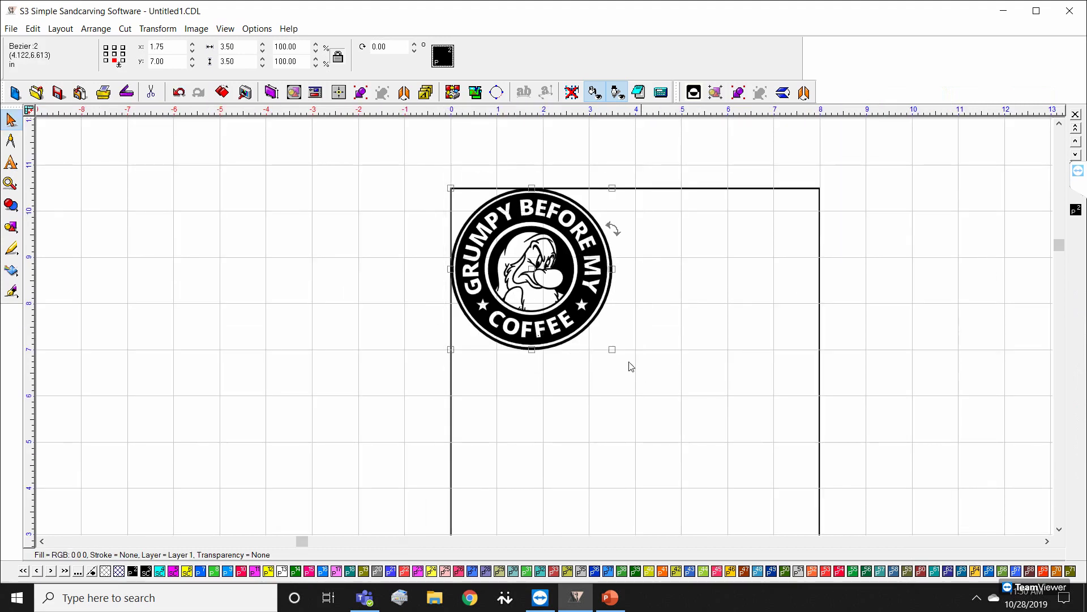
left_click_drag(537, 276, 546, 321)
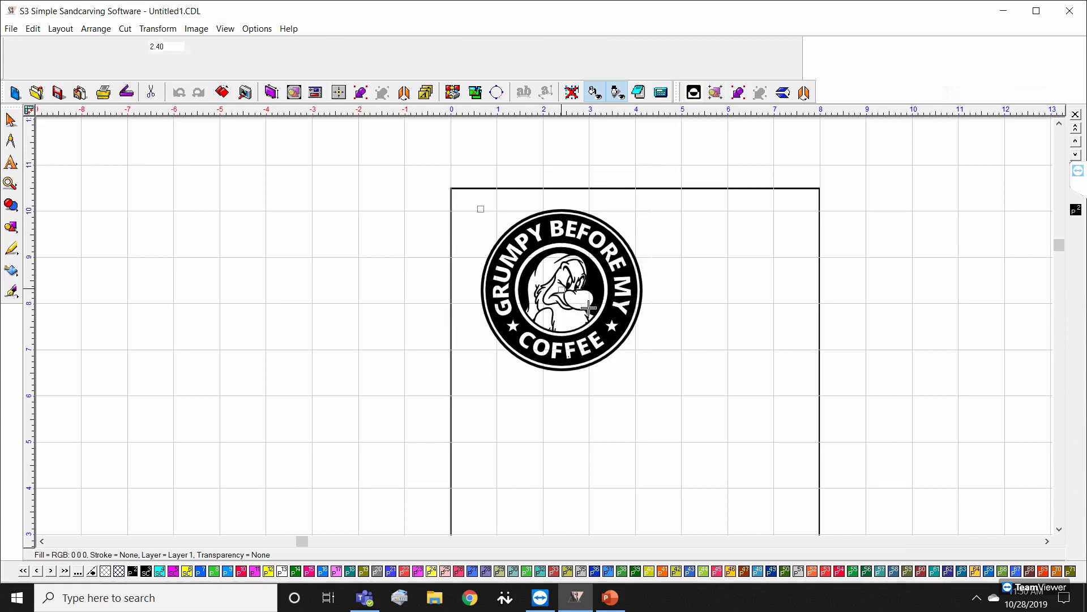
Step: Scale the coffee logo down proportionally to about 2.71 in wide and high, and select the whole logo
scroll(548, 323, "up", 3)
scroll(548, 323, "down", 2)
left_click_drag(627, 413, 585, 371)
left_click_drag(377, 178, 631, 423)
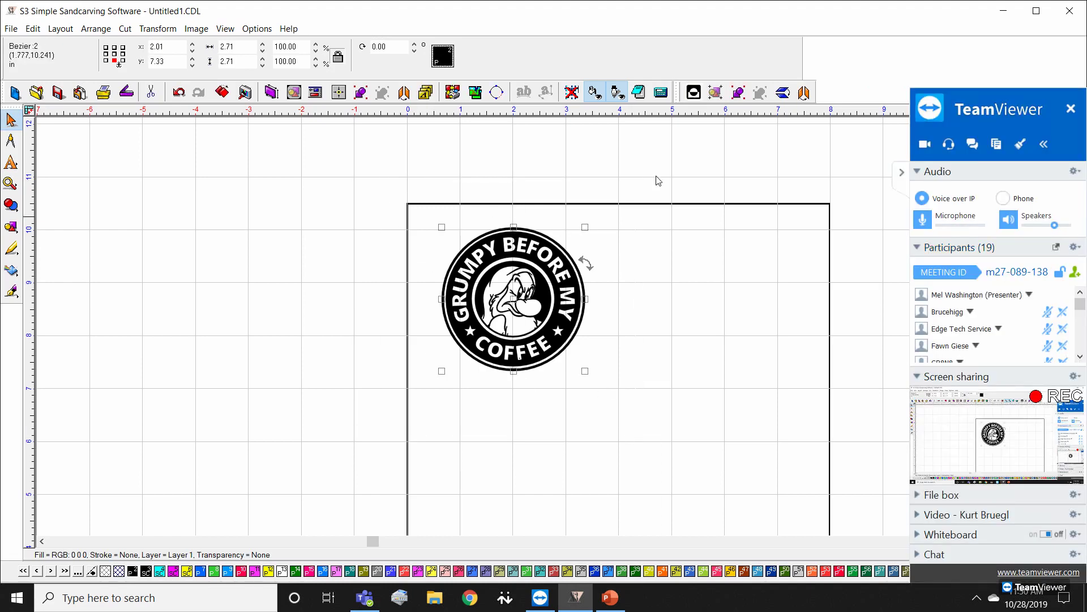
mouse_move(1003, 459)
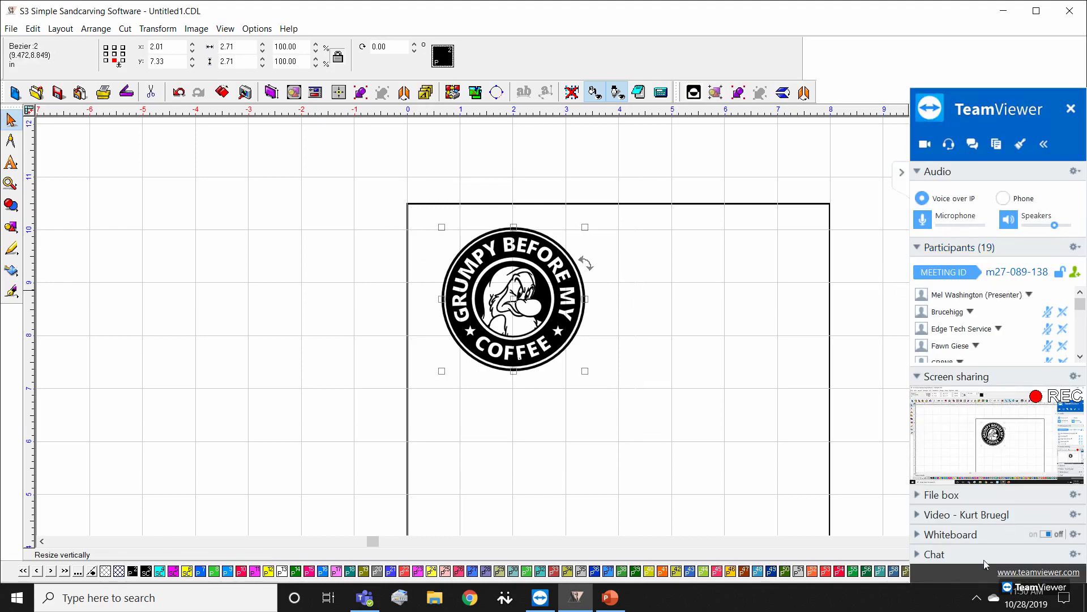
left_click(920, 557)
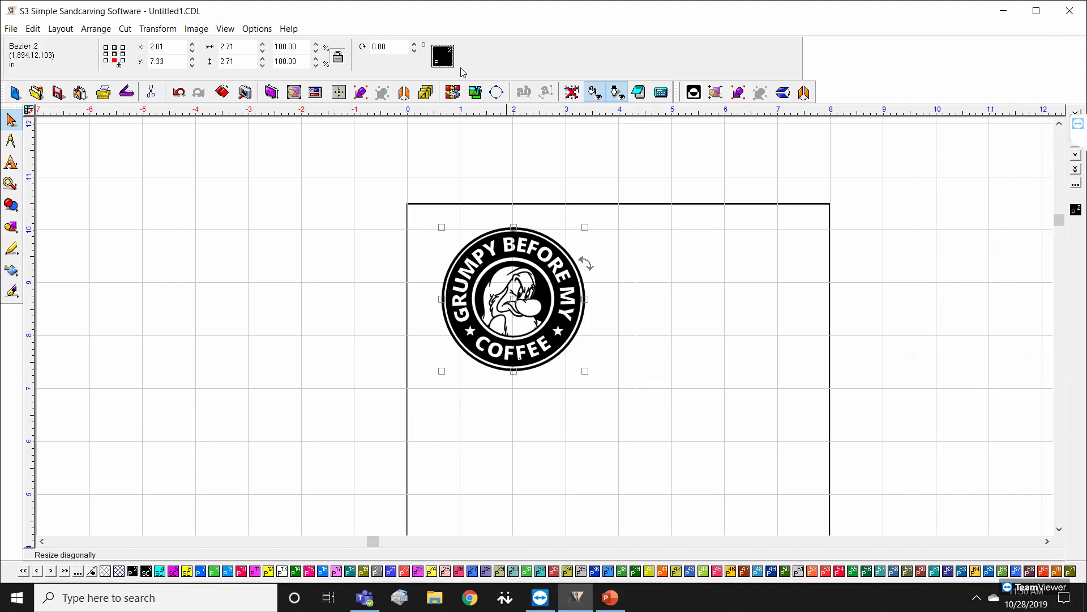
Step: Try inverting the logo with a 0.250 inch border offset and a black object border, and undo it
left_click(694, 93)
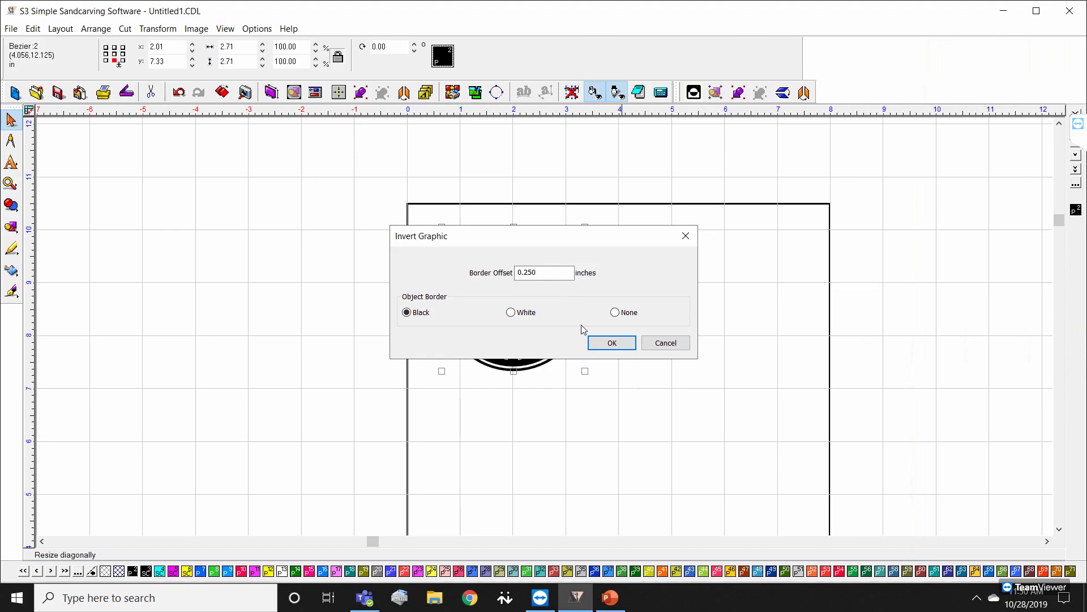
left_click(612, 343)
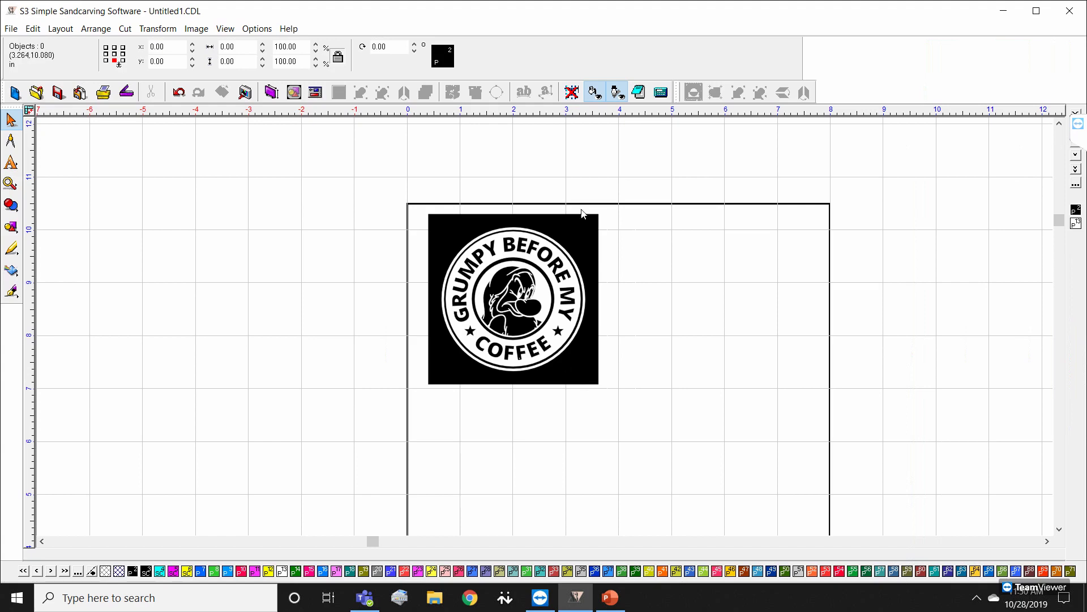
key("ctrl+z")
Step: Reselect the coffee logo and apply Invert Graphic with a 0.250 inch border offset and a black object border
left_click_drag(384, 175, 629, 451)
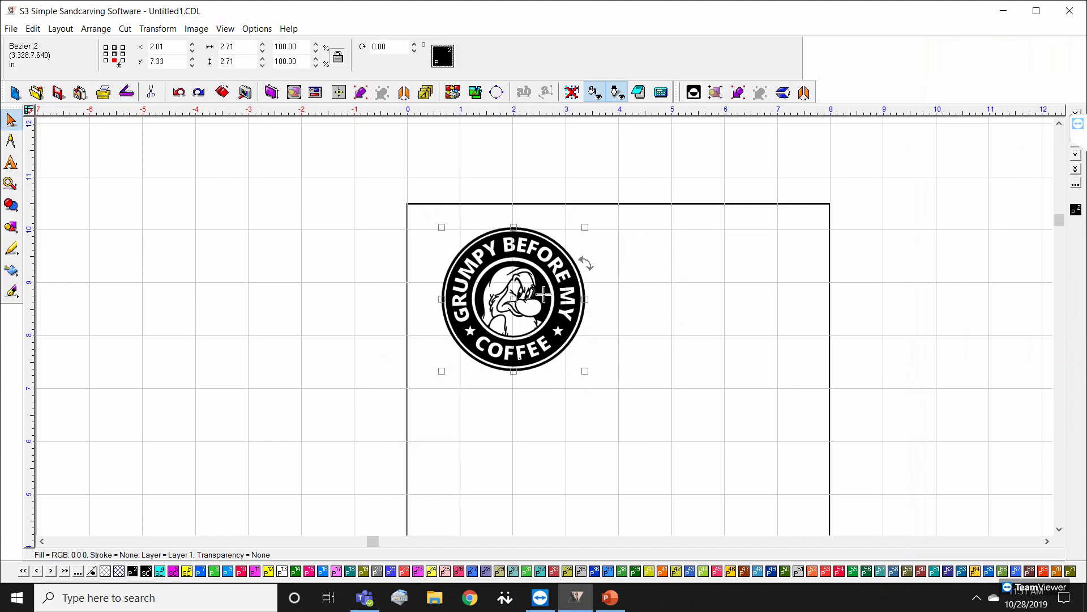
left_click(687, 94)
left_click(619, 346)
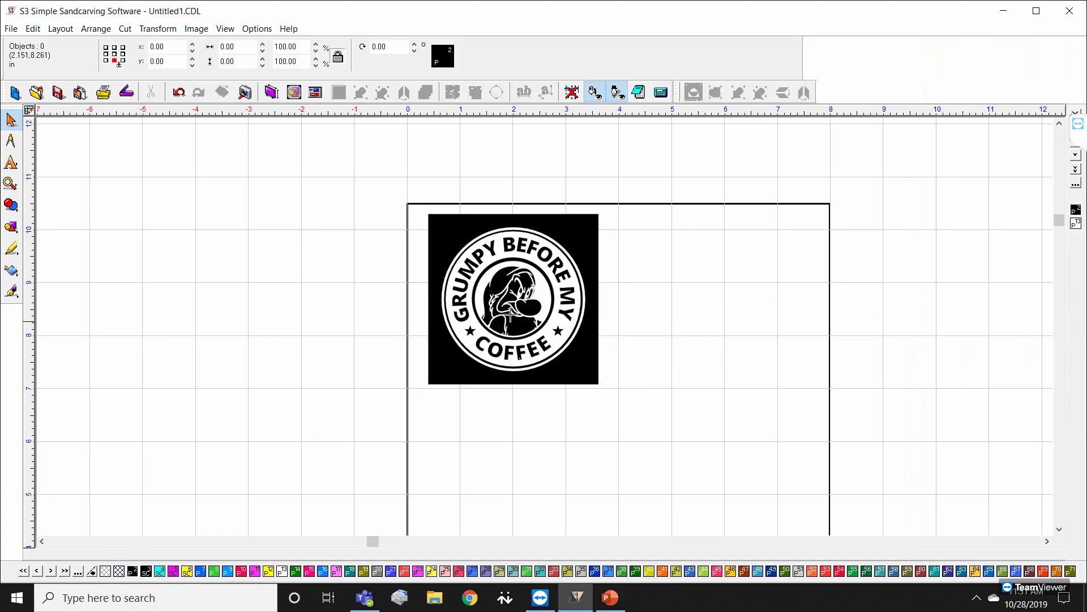
Step: Group all pieces of the inverted logo and snap the group into the blank's upper-left corner
left_click_drag(389, 176, 620, 422)
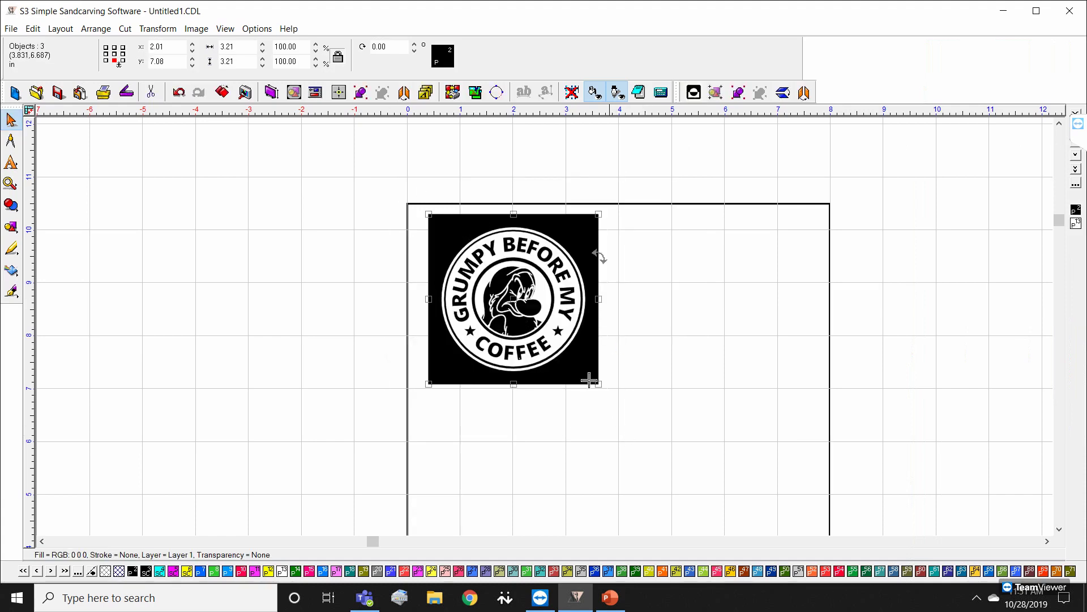
left_click(85, 31)
mouse_move(60, 28)
left_click(73, 74)
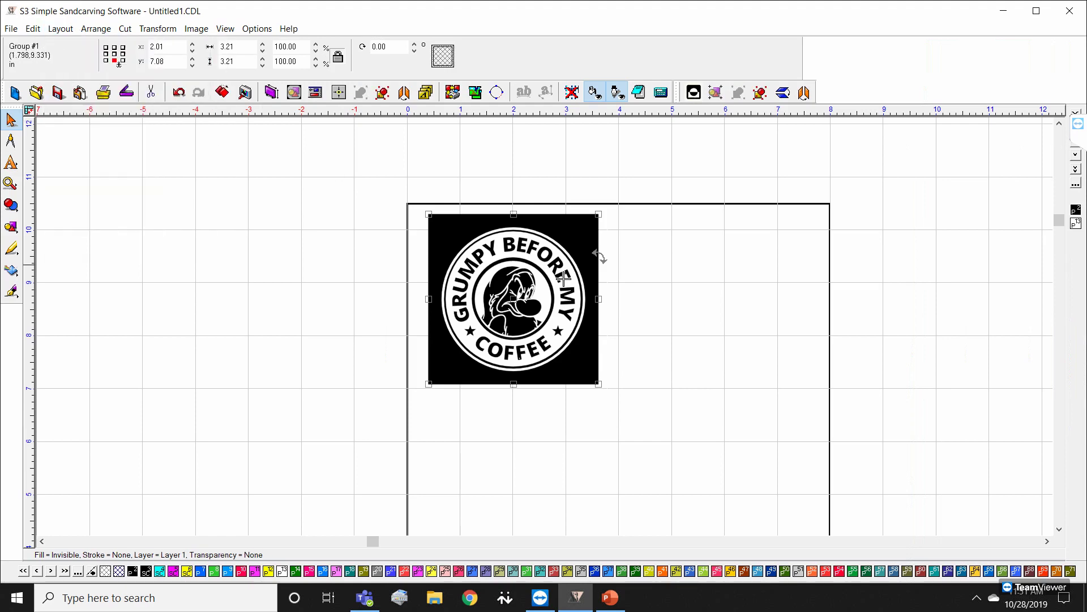
left_click_drag(519, 294, 492, 287)
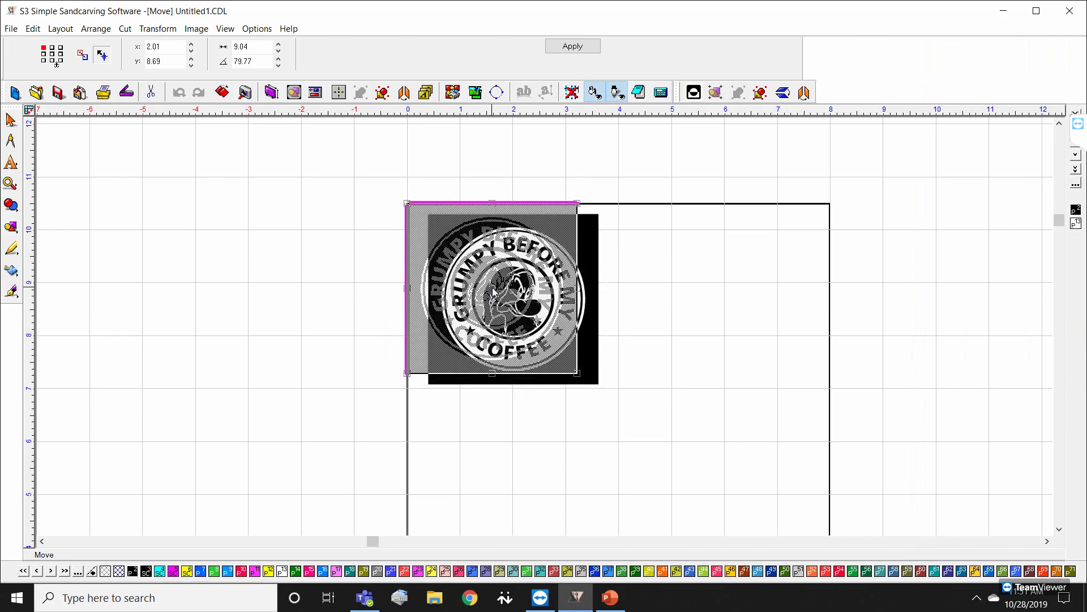
left_click_drag(493, 290, 492, 289)
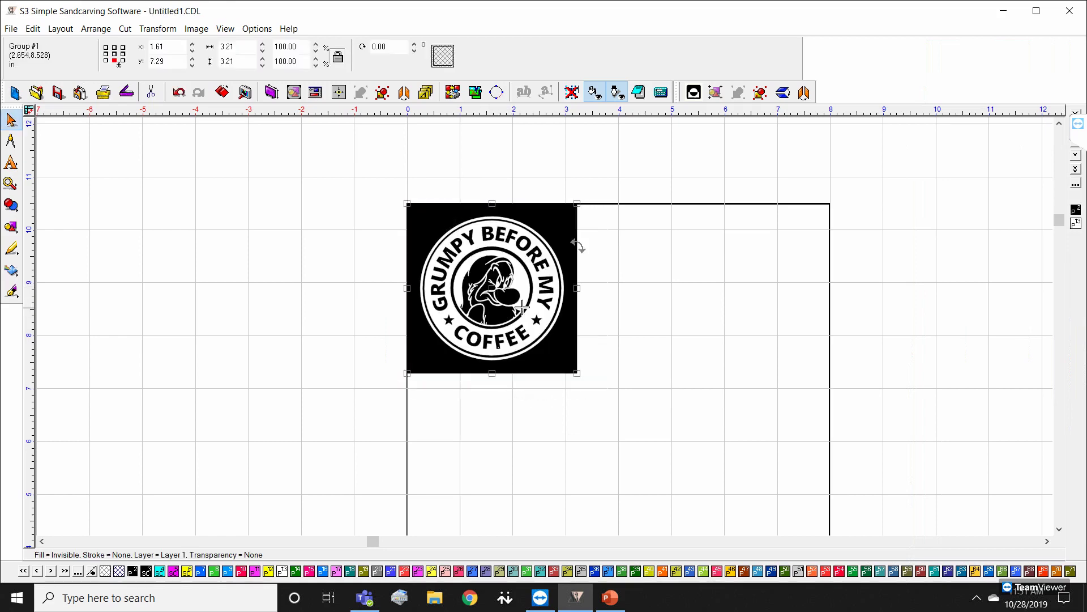
Step: Undo the move and the grouping of the inverted logo
scroll(566, 354, "down", 2)
scroll(566, 354, "up", 2)
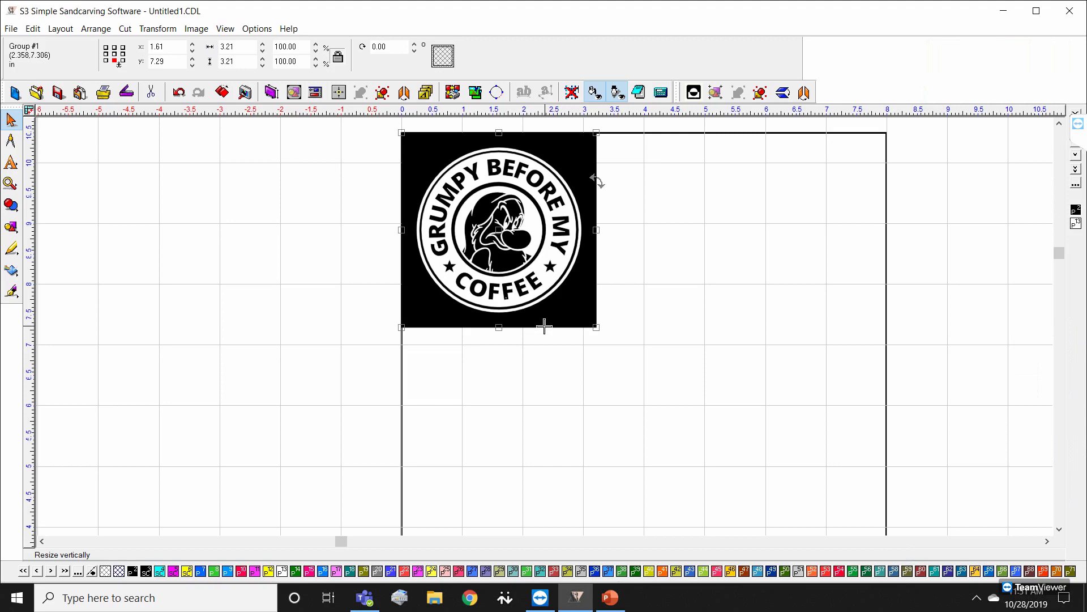
key("ctrl+z")
key("ctrl+z")
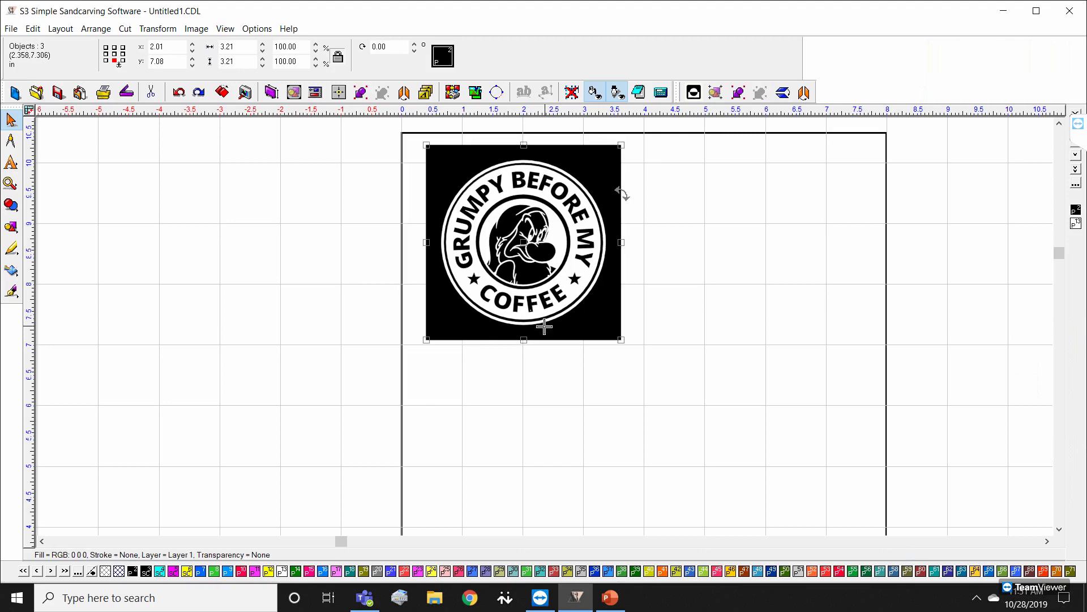
Step: Duplicate the inverted logo beside the original and undo the accidental shift of the original's inner portrait
key("ctrl+v")
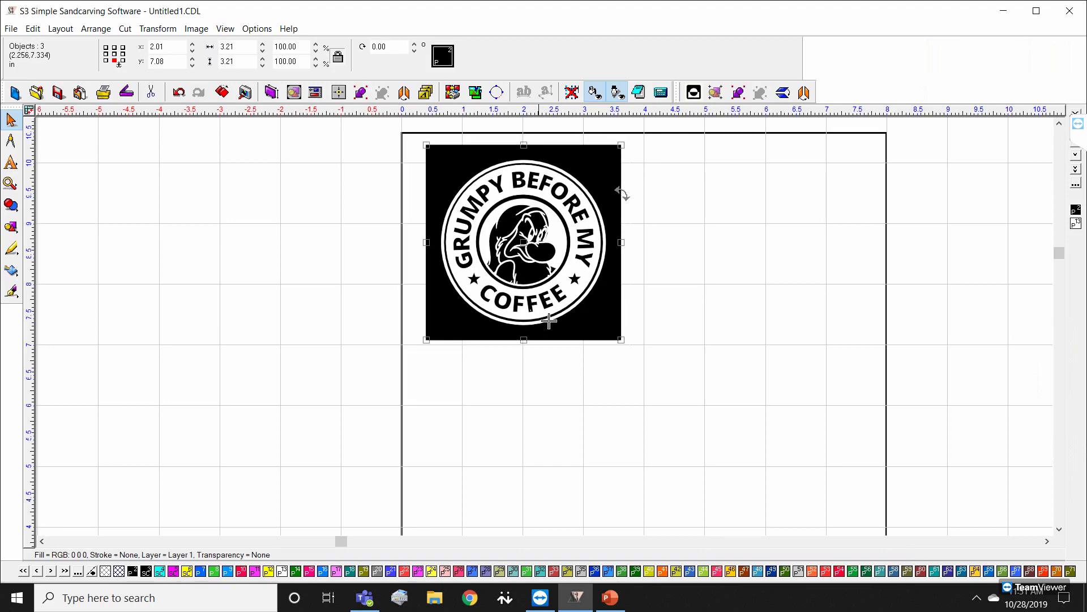
mouse_move(533, 245)
left_mouse_down()
mouse_move(734, 244)
mouse_move(472, 238)
mouse_move(470, 213)
mouse_move(527, 238)
left_mouse_up()
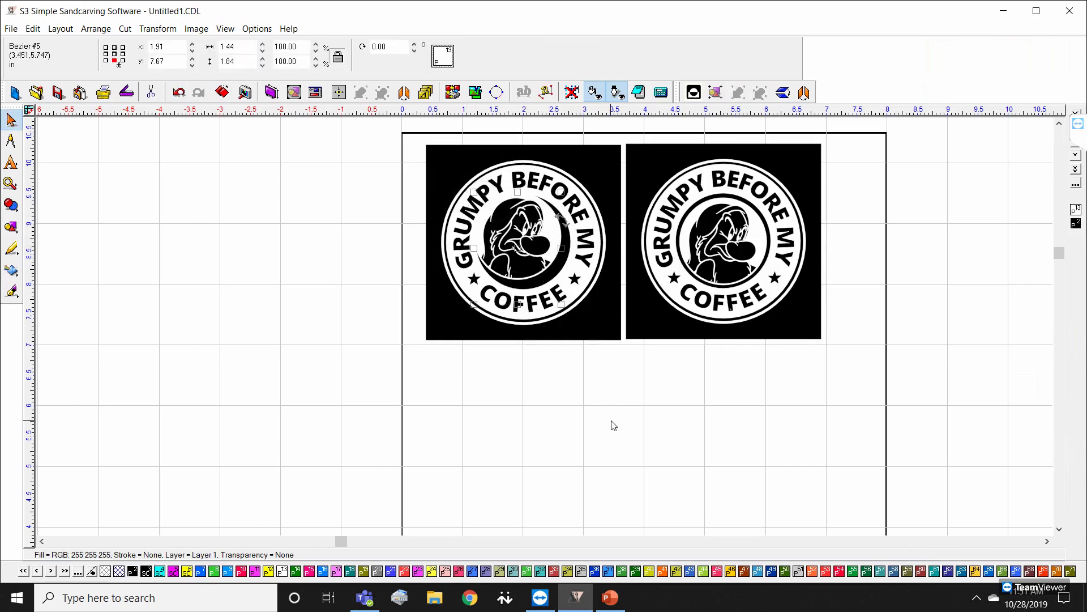
key("ctrl+z")
Step: Move the original inverted logo into the blank's upper-left corner and stack the copy directly beneath it
left_click_drag(602, 398, 400, 124)
left_click_drag(522, 245, 497, 232)
left_click_drag(881, 406, 599, 119)
left_click_drag(736, 241, 503, 425)
scroll(517, 306, "down", 2)
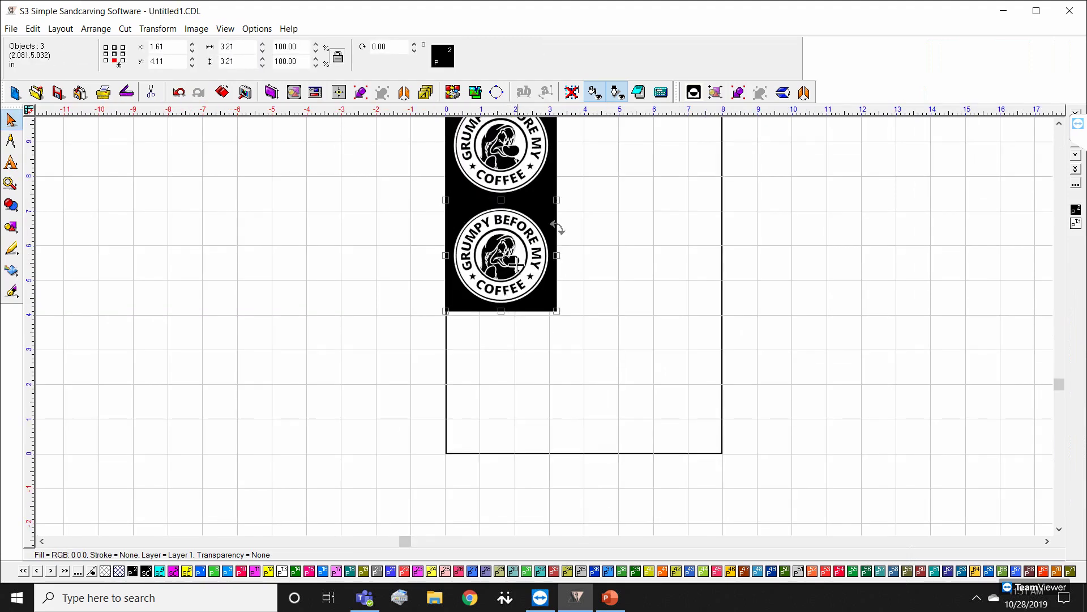
scroll(540, 313, "up", 2)
scroll(541, 313, "down", 2)
left_click(704, 398)
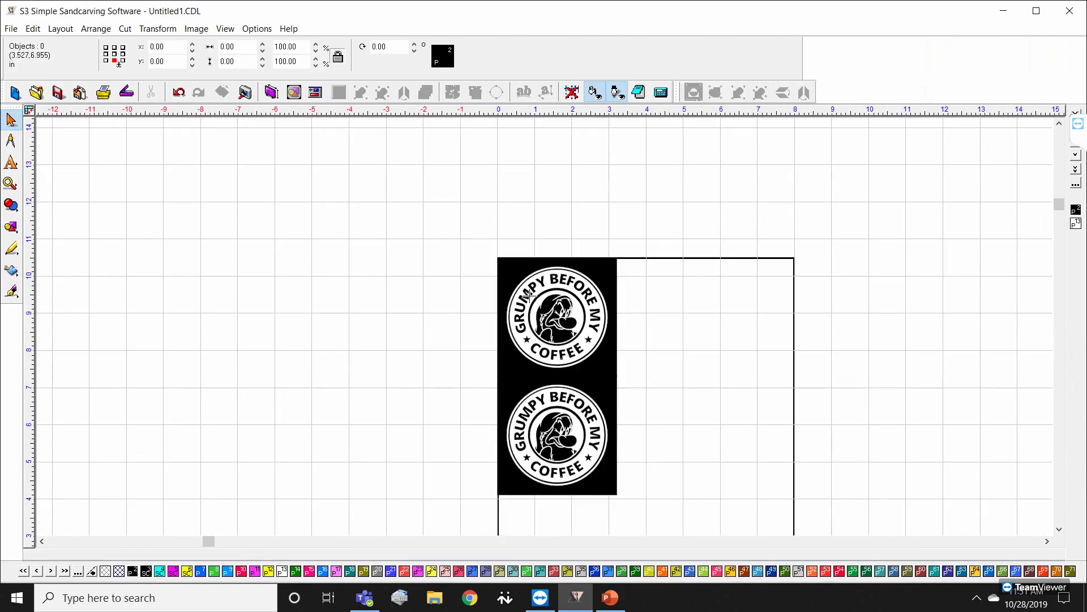
Step: Duplicate the column of two inverted logos and place the copy alongside it, forming a two-by-two grid on the blank
left_click_drag(595, 522, 702, 535)
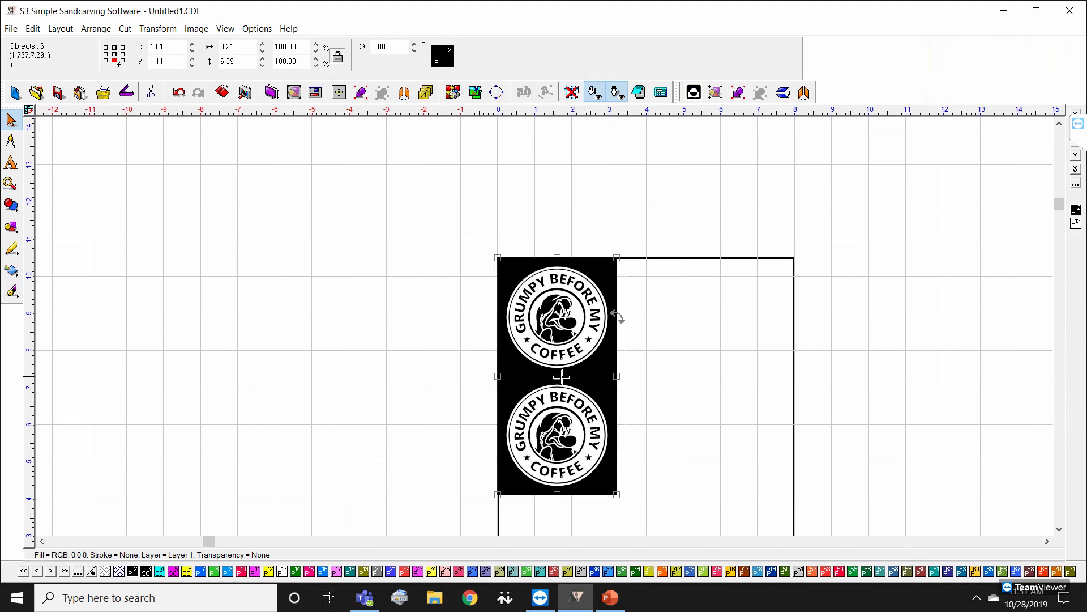
left_click_drag(558, 378, 674, 387)
scroll(724, 486, "down", 2)
scroll(524, 338, "up", 2)
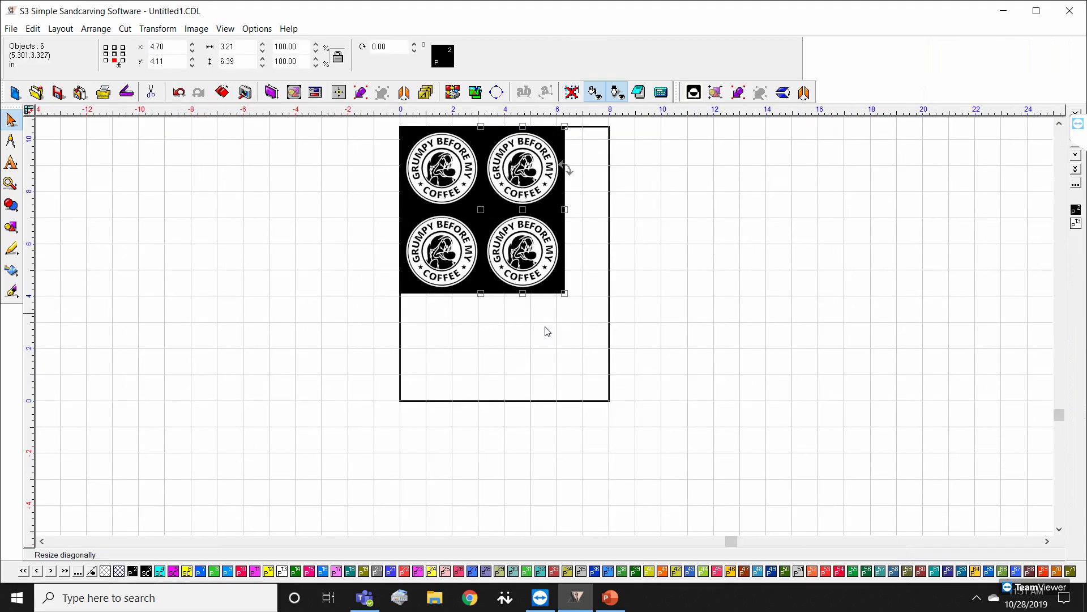
scroll(547, 320, "down", 1)
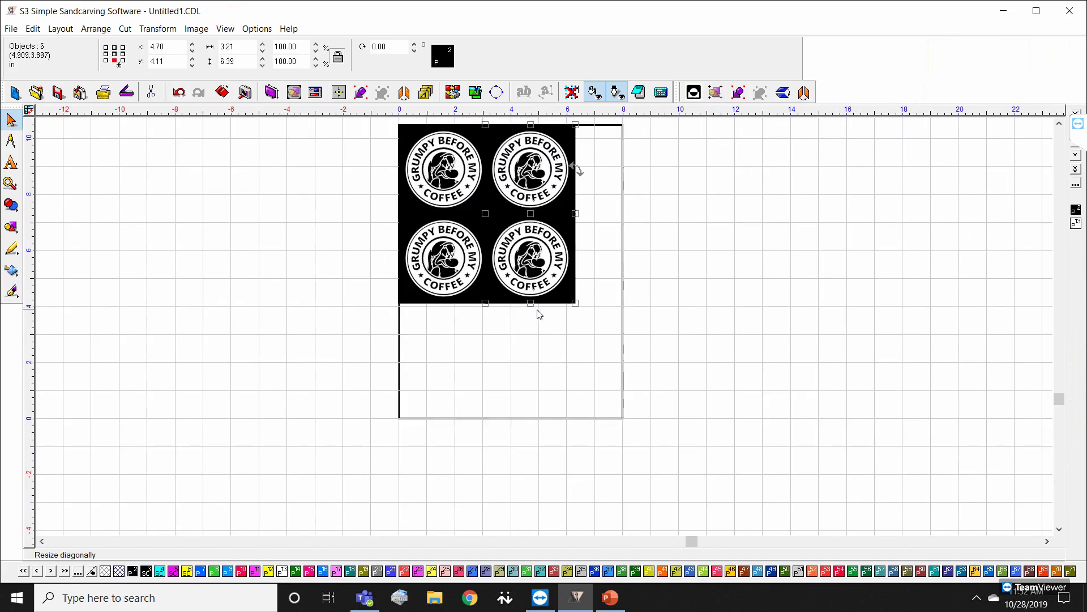
left_click(646, 249)
Step: Select all four inverted logos and open the Print dialog
scroll(544, 327, "down", 1)
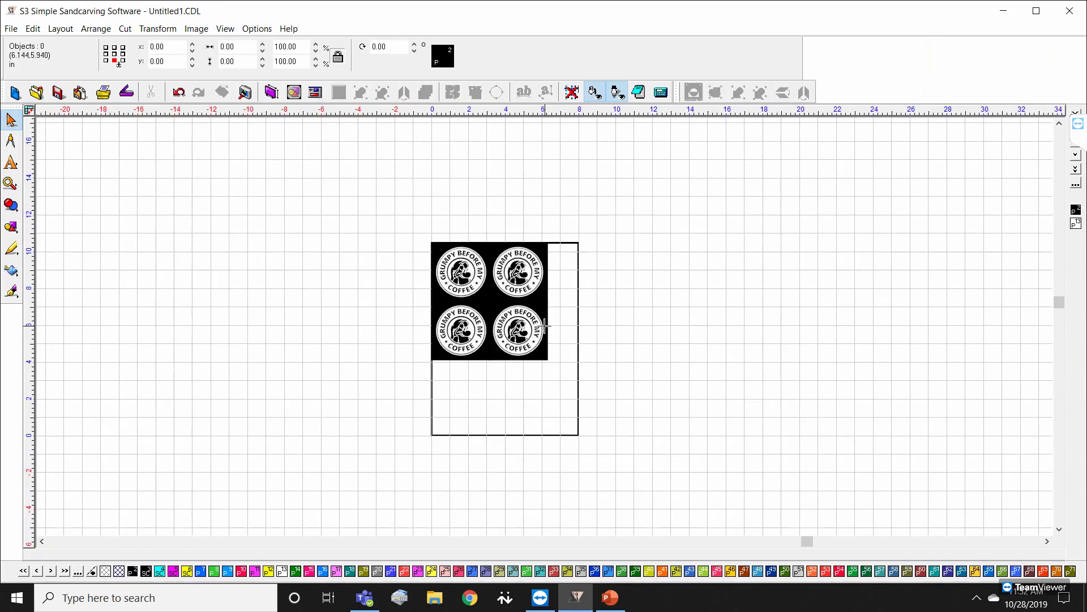
left_click_drag(368, 212, 605, 402)
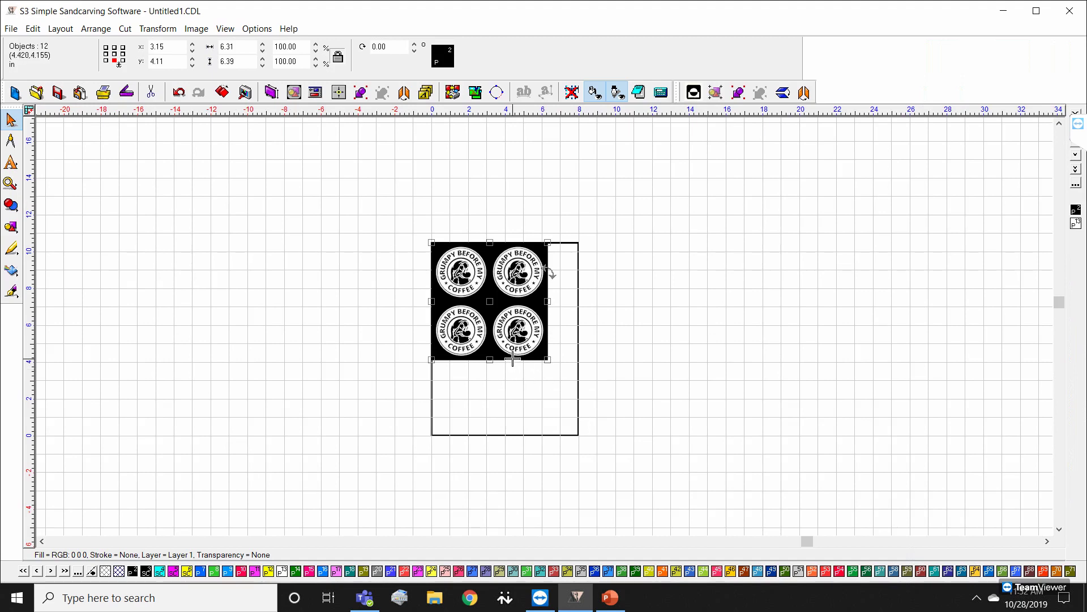
left_click_drag(395, 211, 632, 460)
left_click(11, 29)
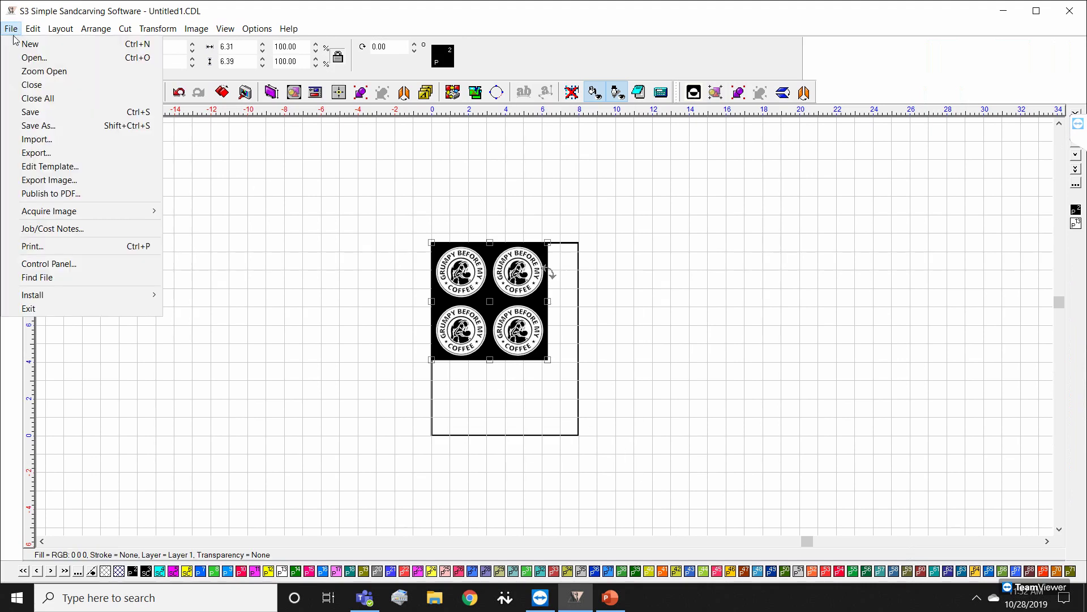
left_click(46, 246)
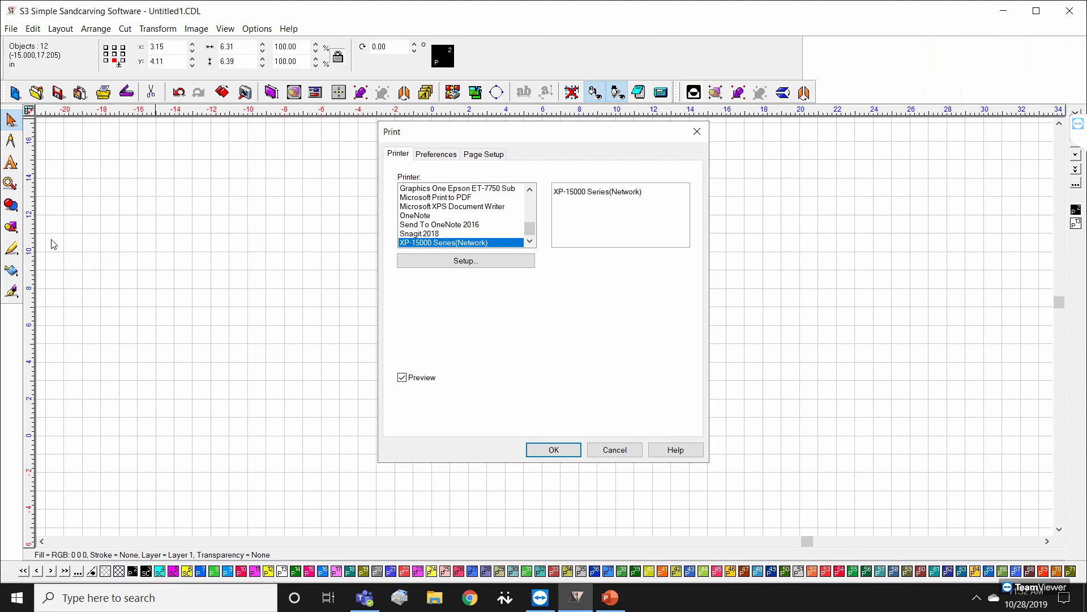
Step: Keep the print preview enabled, open the XP-15000 Series(Network) printer setup and choose Rear Paper Feed as the paper source
left_click(403, 378)
left_click(404, 378)
mouse_move(527, 230)
left_mouse_down()
mouse_move(533, 198)
mouse_move(545, 237)
left_mouse_up()
left_click(463, 262)
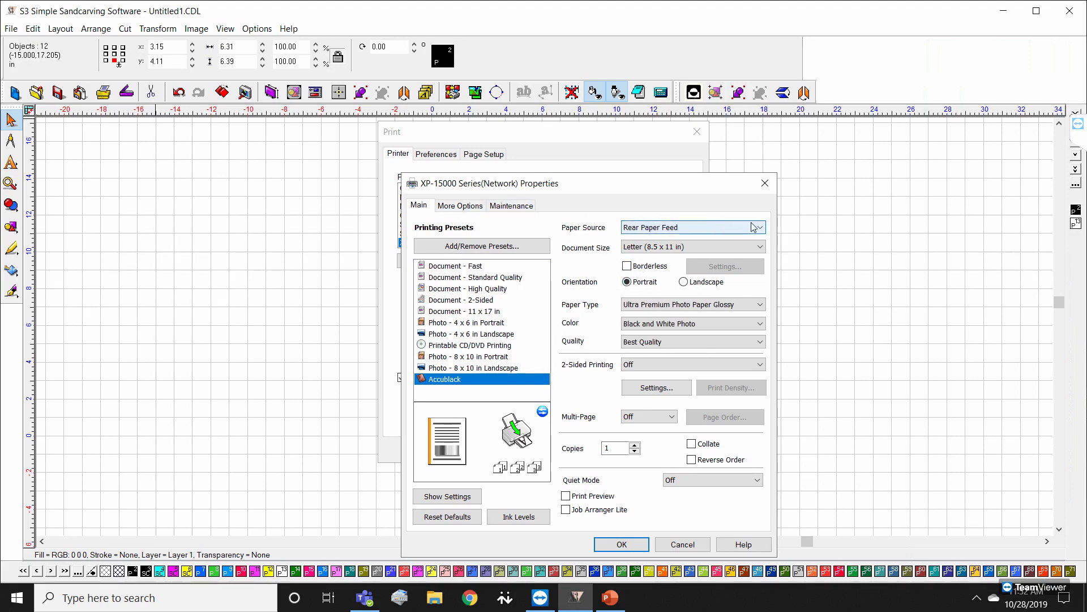
left_click(715, 227)
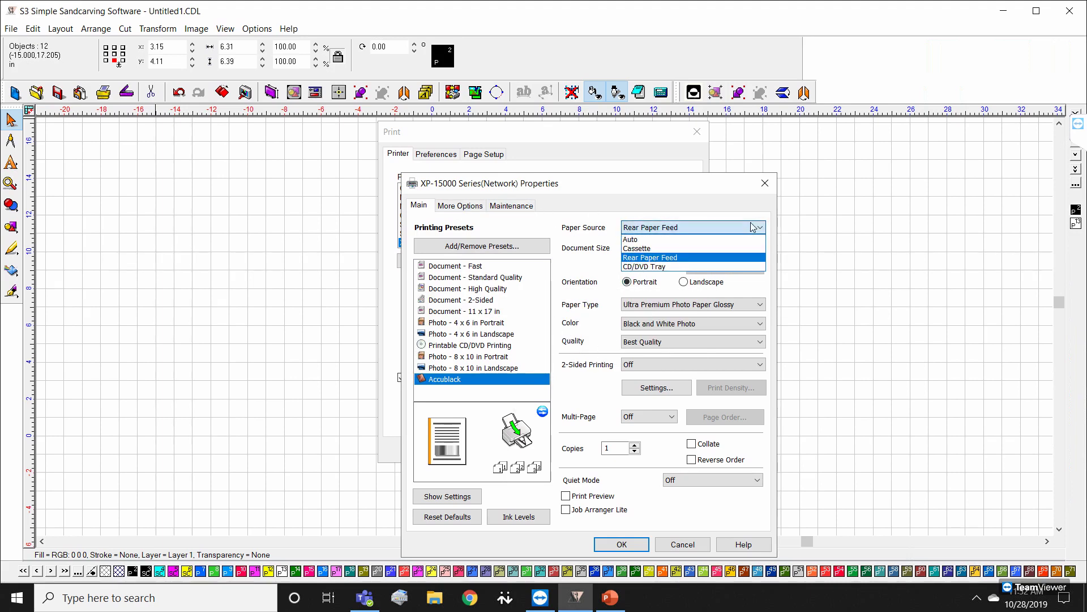
left_click(663, 262)
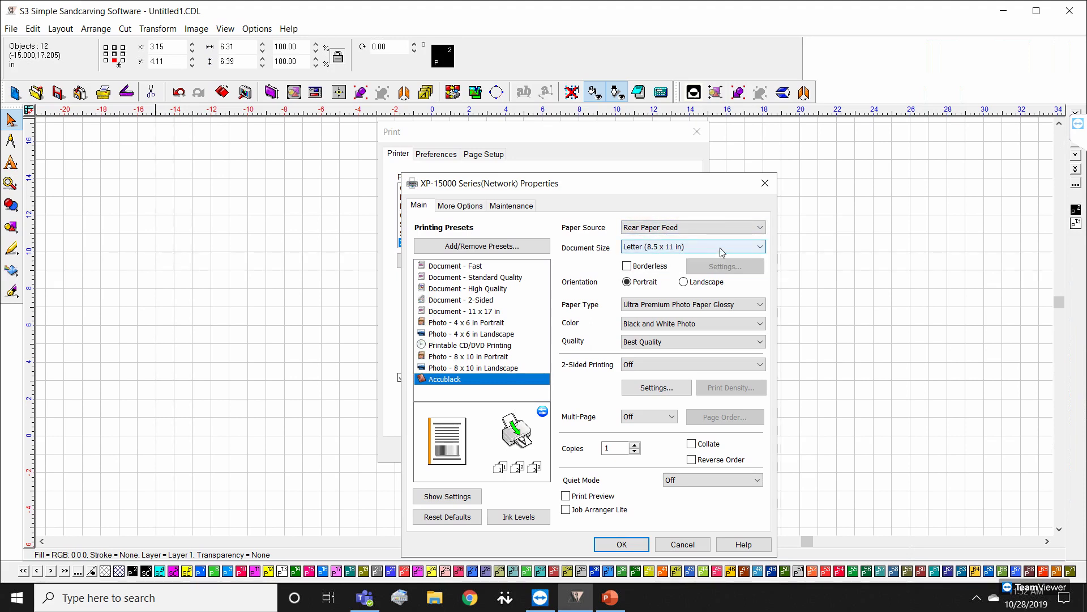
Step: Choose Letter (8.5 x 11 in) as the document size and Ultra Premium Photo Paper Glossy as the paper type
left_click(762, 247)
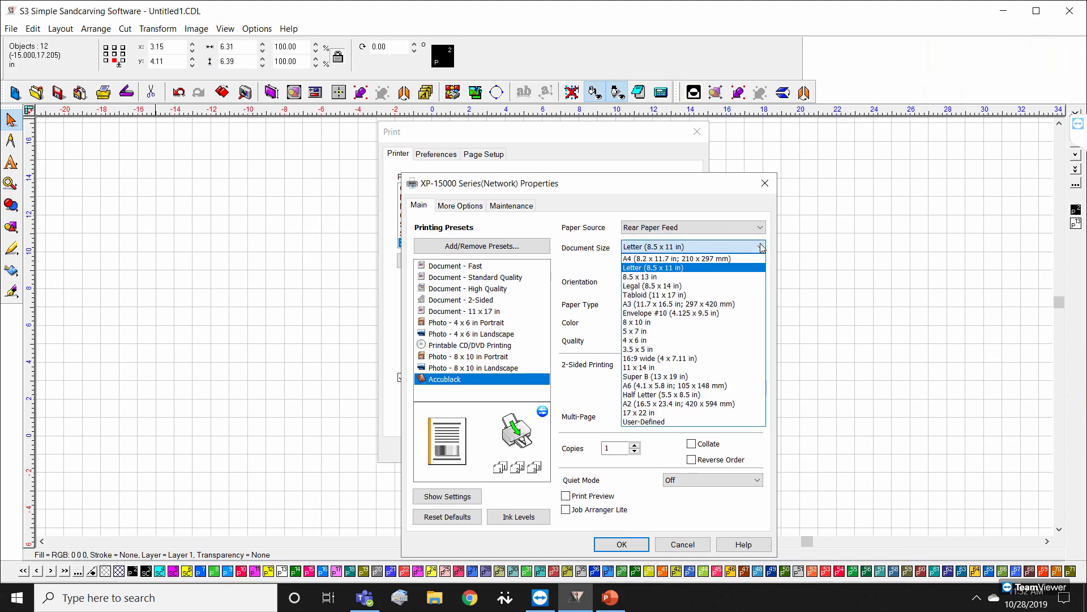
left_click(708, 267)
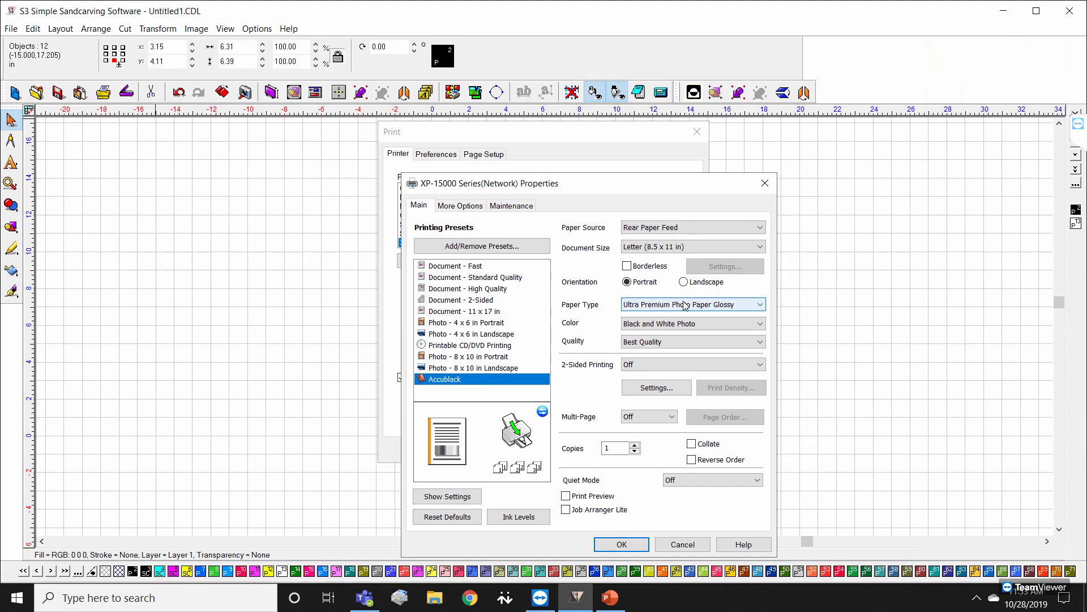
left_click(761, 305)
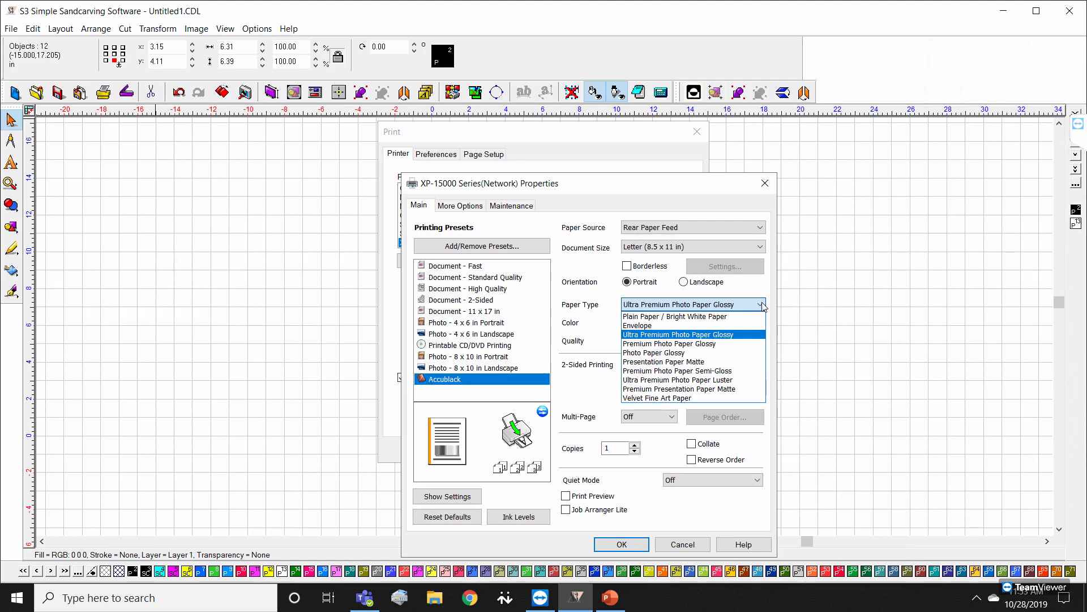
left_click(711, 335)
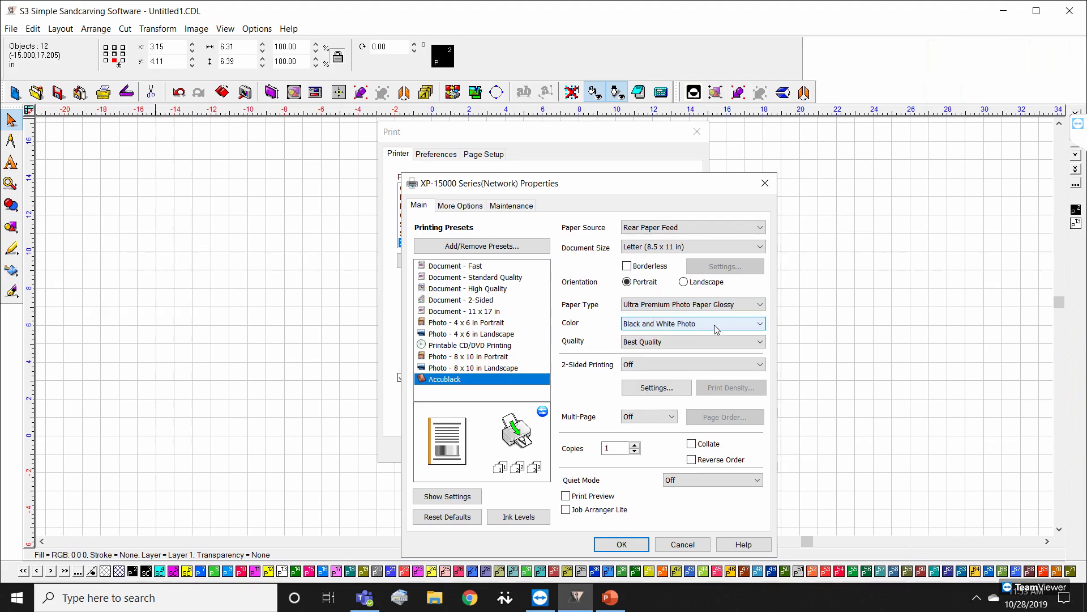
Step: Keep the color mode on Black and White Photo and the print quality on Best Quality
left_click(759, 325)
left_click(760, 325)
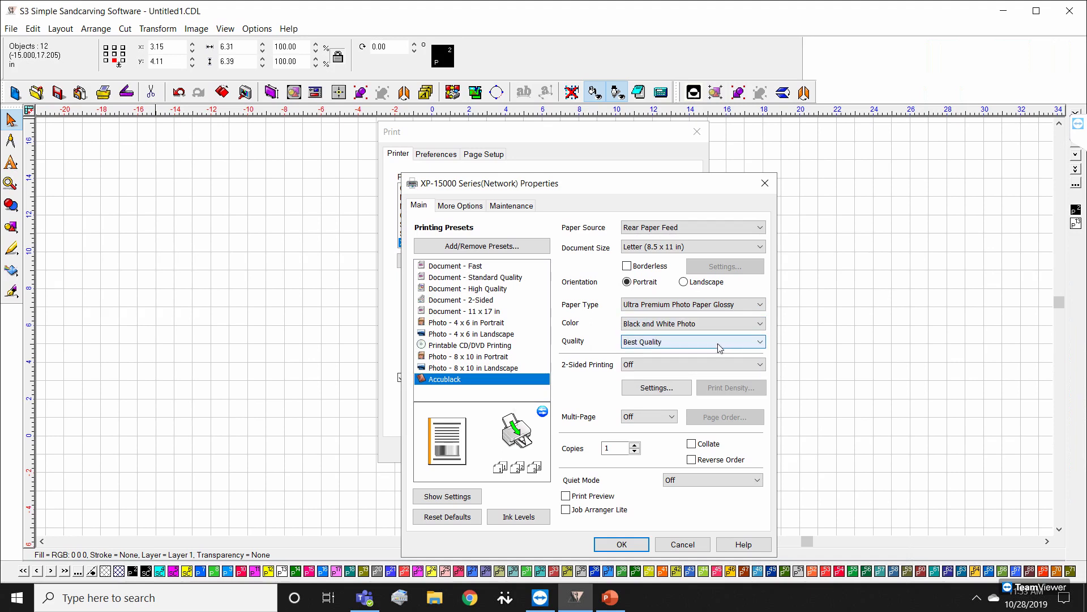
left_click(760, 326)
left_click(827, 307)
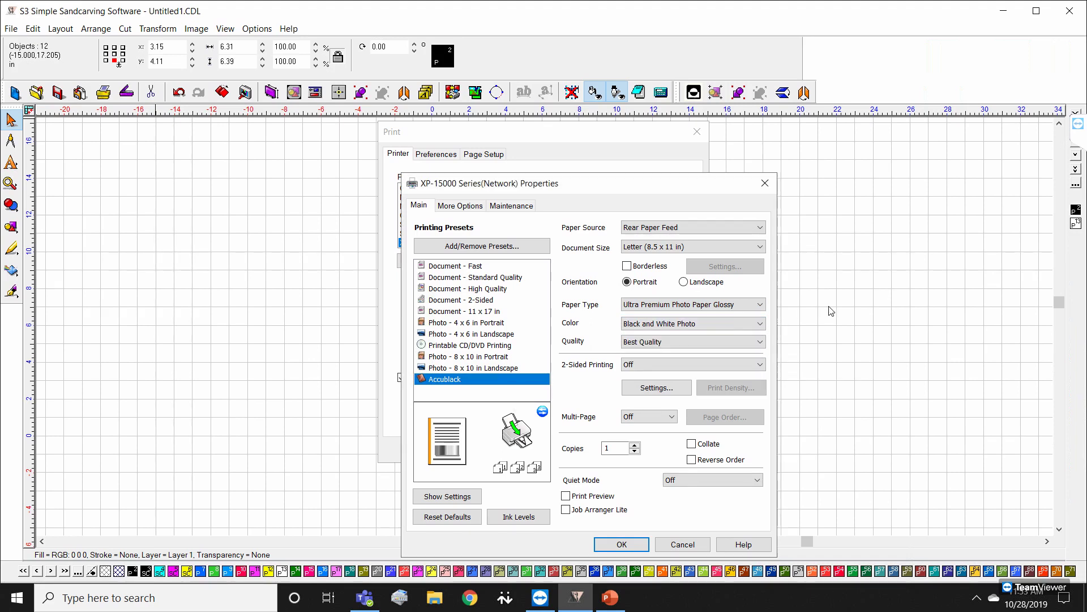
left_click(755, 344)
left_click(675, 366)
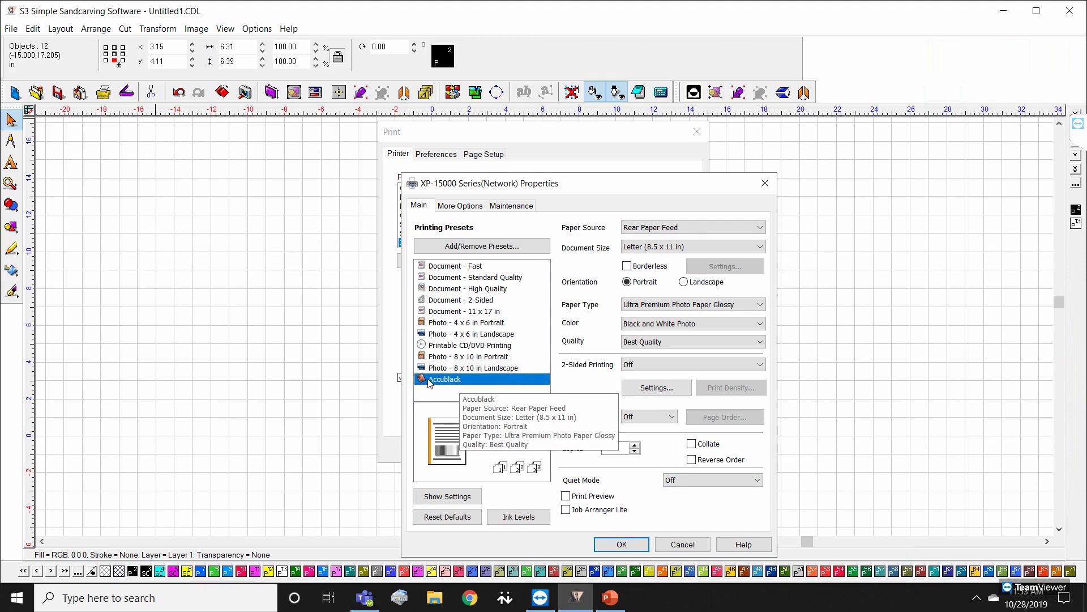
Step: Select the Accublack printing preset and apply the printer properties
left_click(441, 267)
left_click(459, 381)
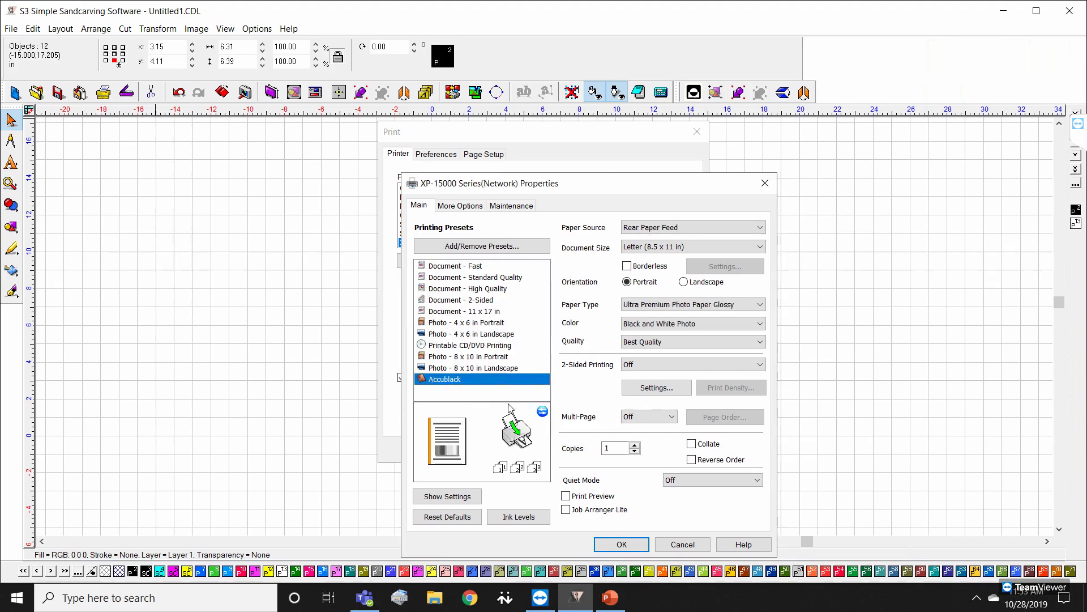
left_click(622, 544)
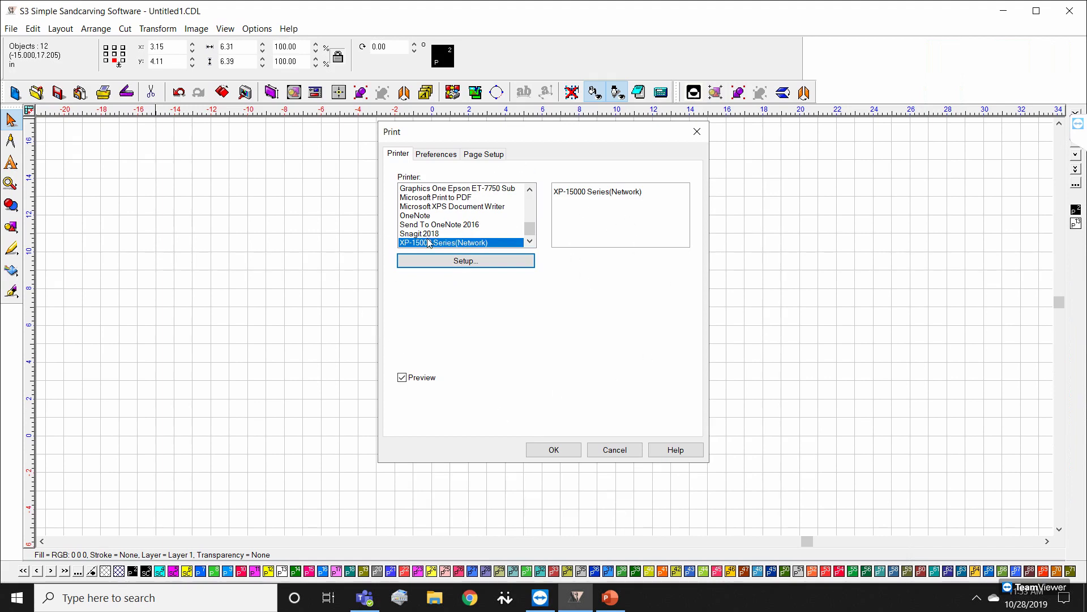
Step: Preview the four-logo print, try centering the layout on the page, and leave the preview without printing
left_click(554, 449)
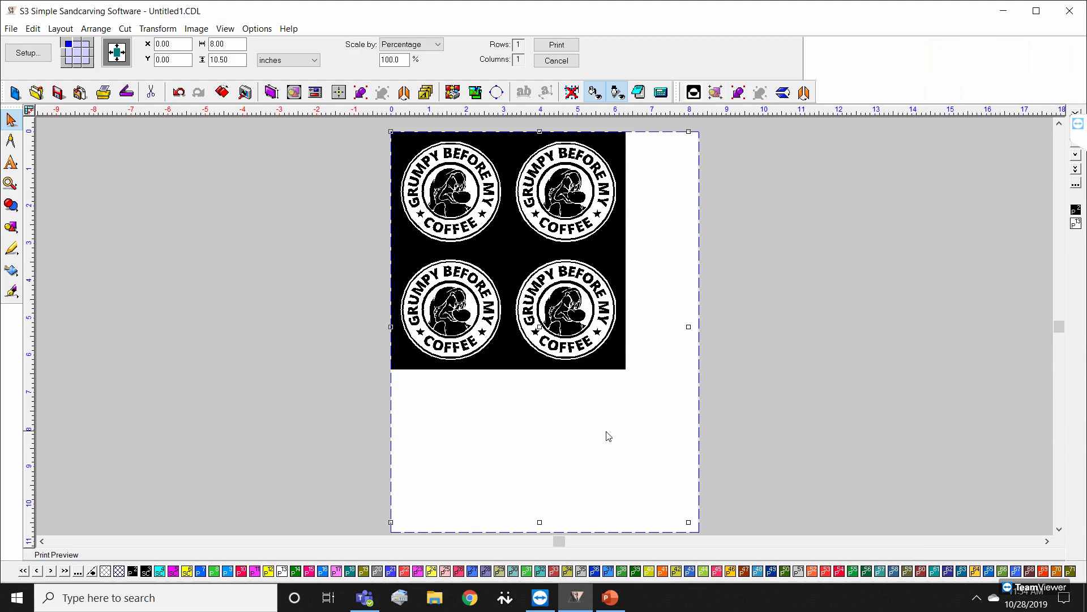
left_click(512, 256)
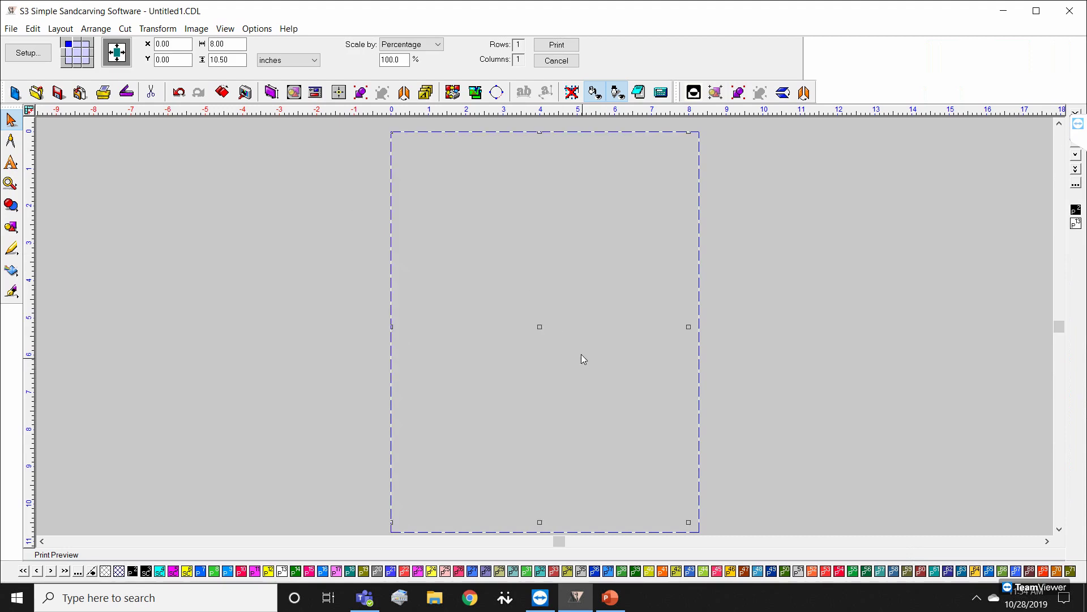
left_click(473, 209)
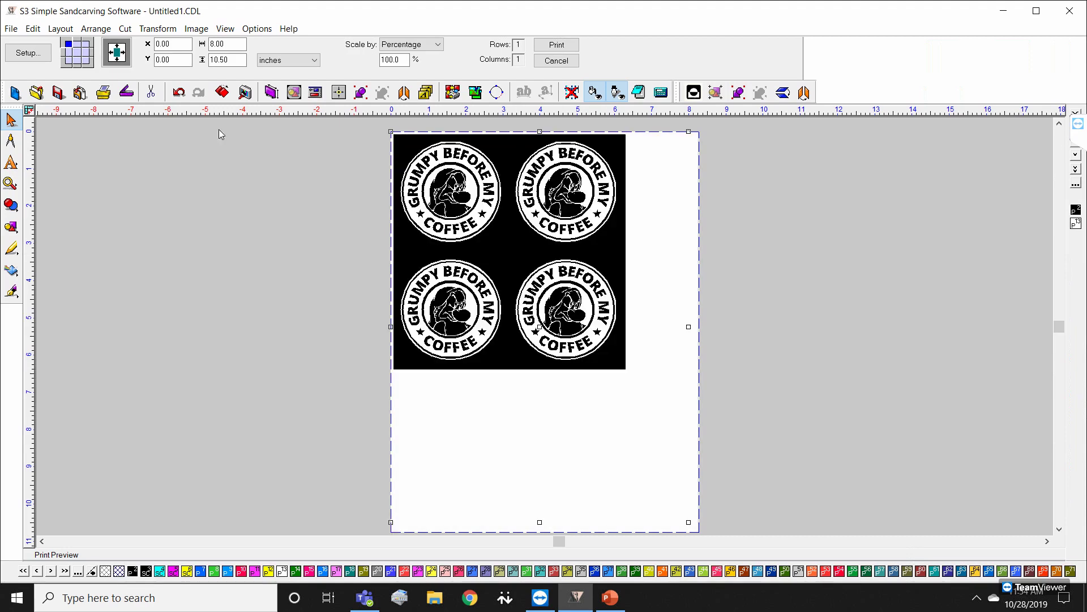
left_click(77, 53)
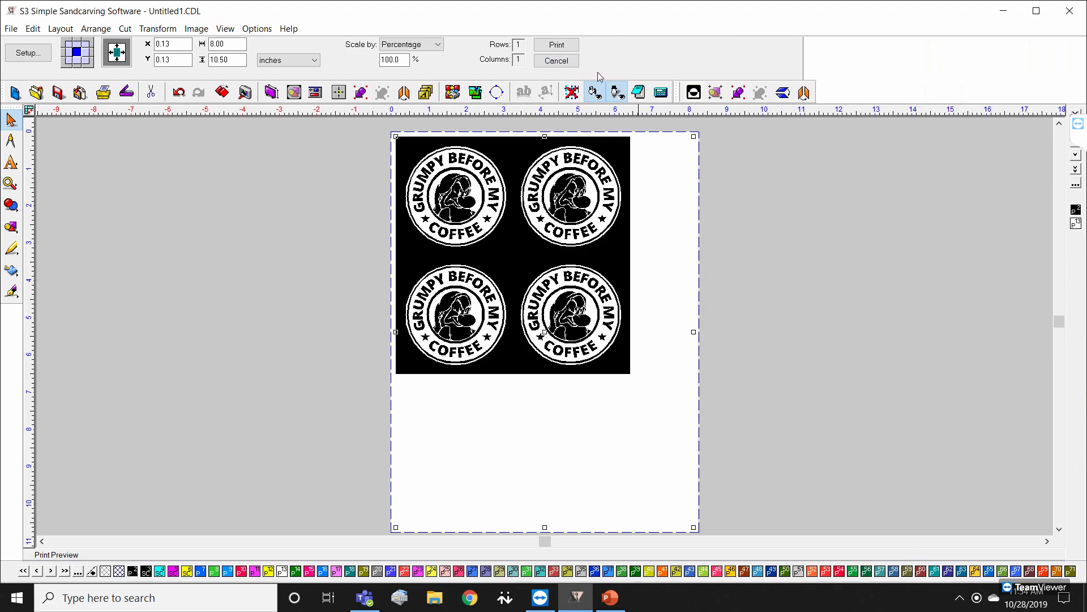
left_click(558, 60)
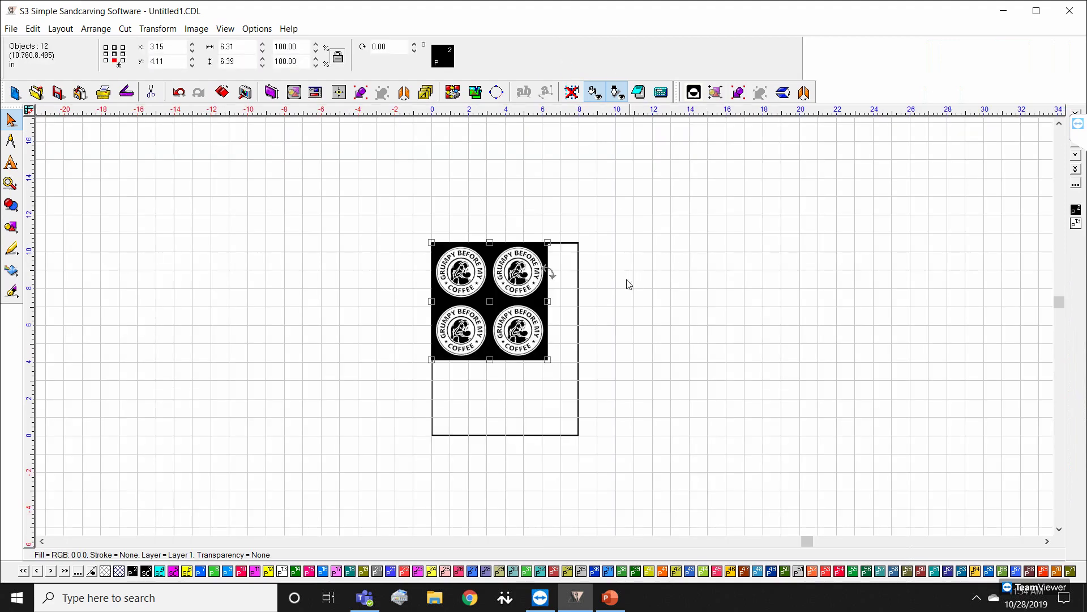
Step: Move the group of four inverted coffee logos off the blank to about X 17.05, Y 7.98
scroll(587, 308, "up", 1)
scroll(544, 326, "up", 1)
scroll(555, 320, "down", 2)
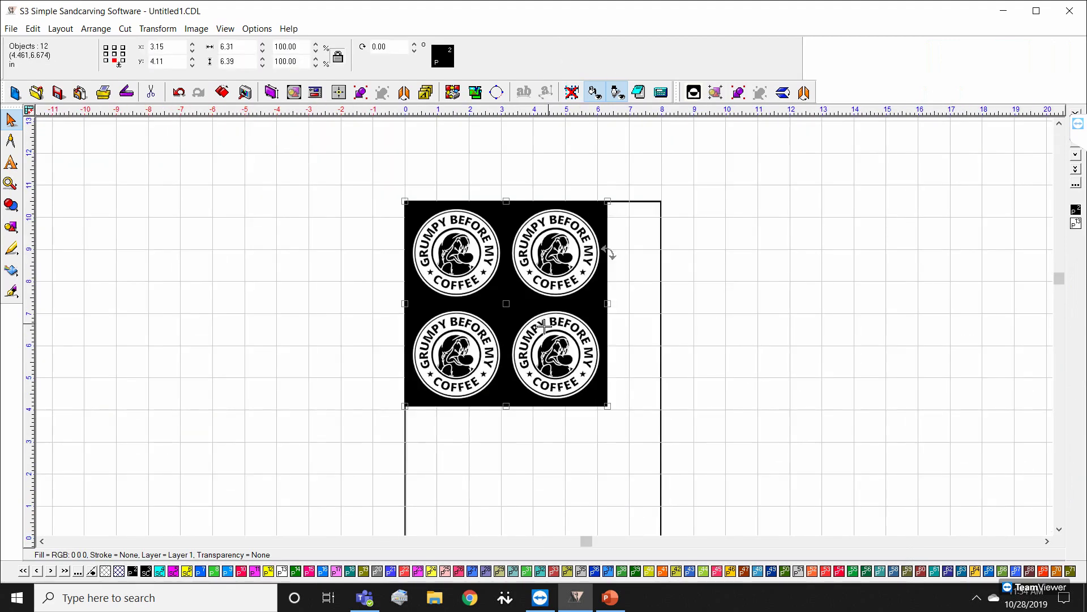
left_click(692, 290)
left_click_drag(399, 207, 657, 439)
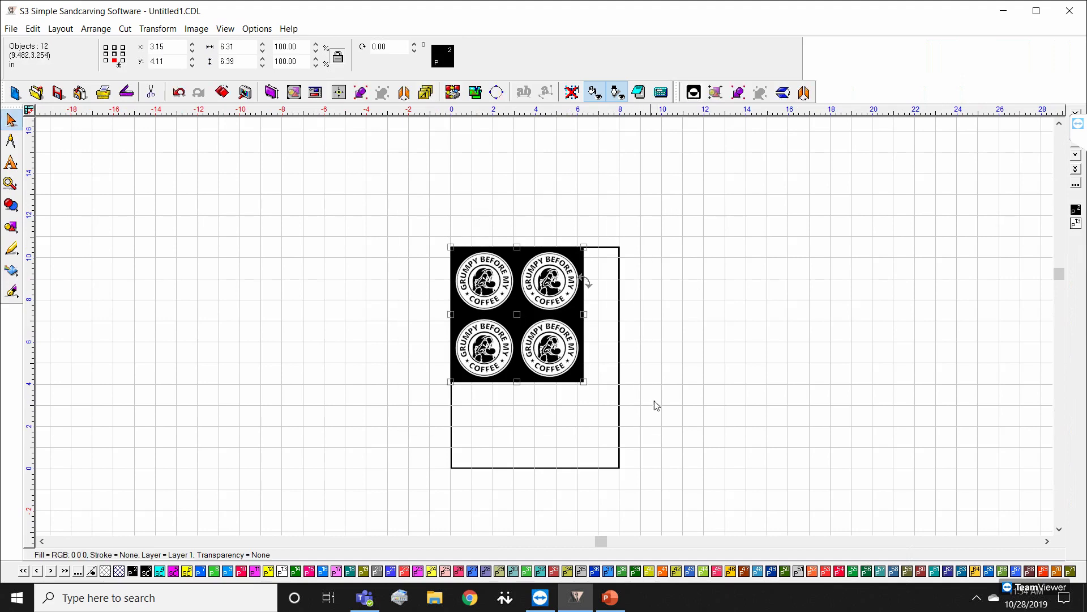
left_click_drag(524, 316, 816, 234)
left_click_drag(722, 290, 722, 290)
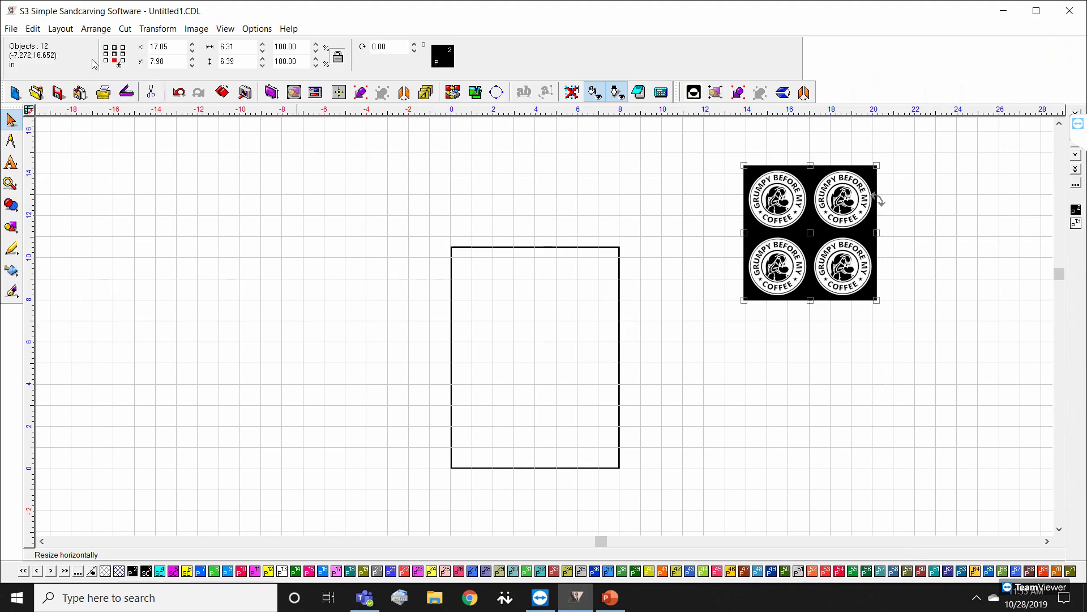
Step: Import the French Horn JPG from the S3 folder and place it on the empty blank
left_click(12, 29)
left_click(35, 140)
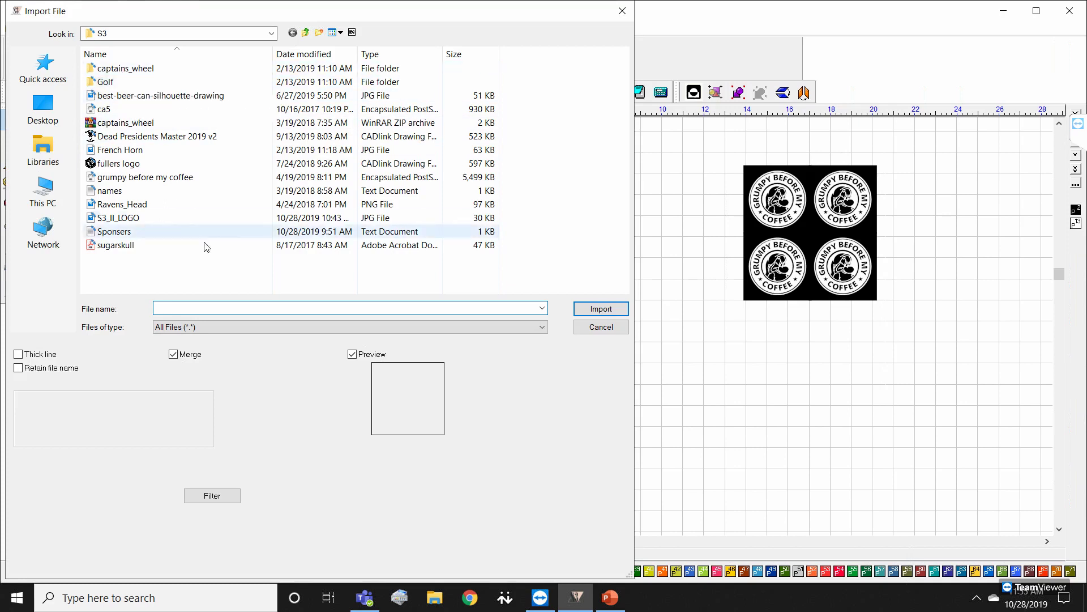
left_click(126, 150)
double_click(126, 151)
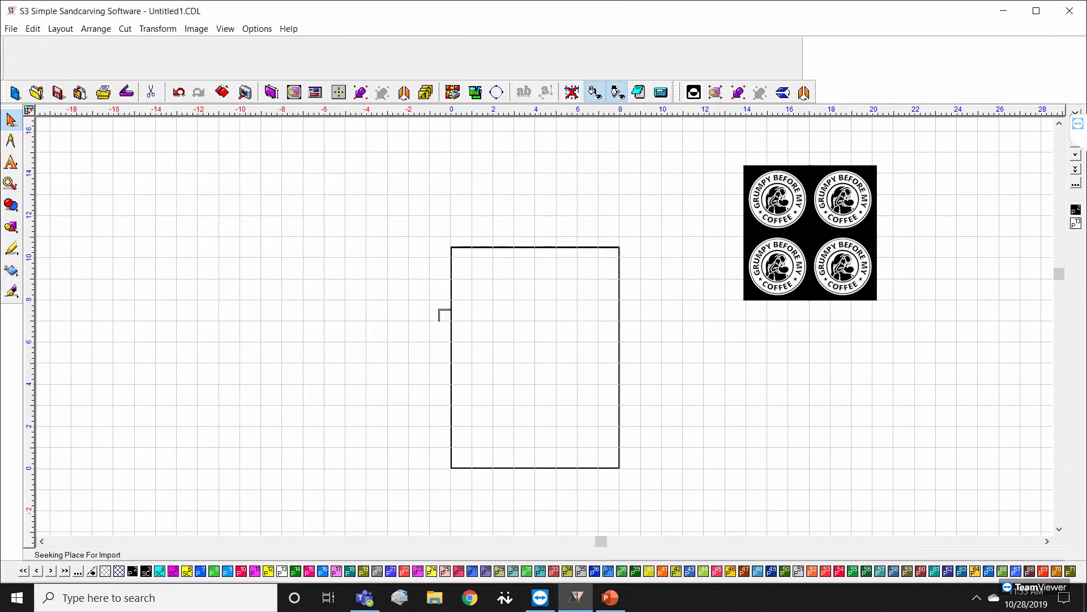
left_click(474, 291)
Step: Inspect the French horn bitmap's watermark up close and shift the image slightly down to about X 3.11, Y 5.46
scroll(513, 274, "up", 3)
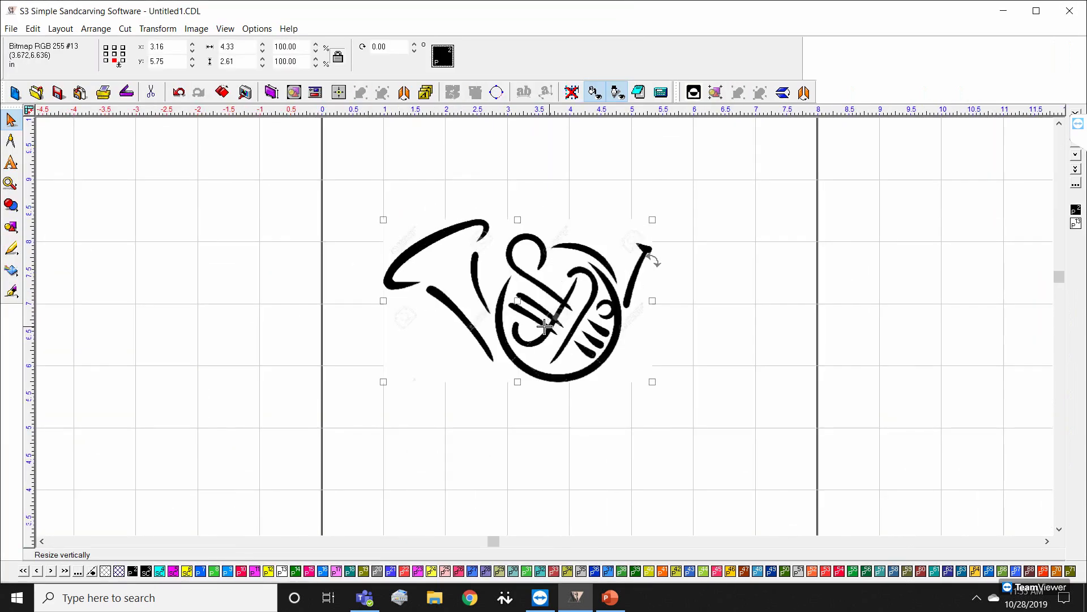
scroll(545, 322, "up", 1)
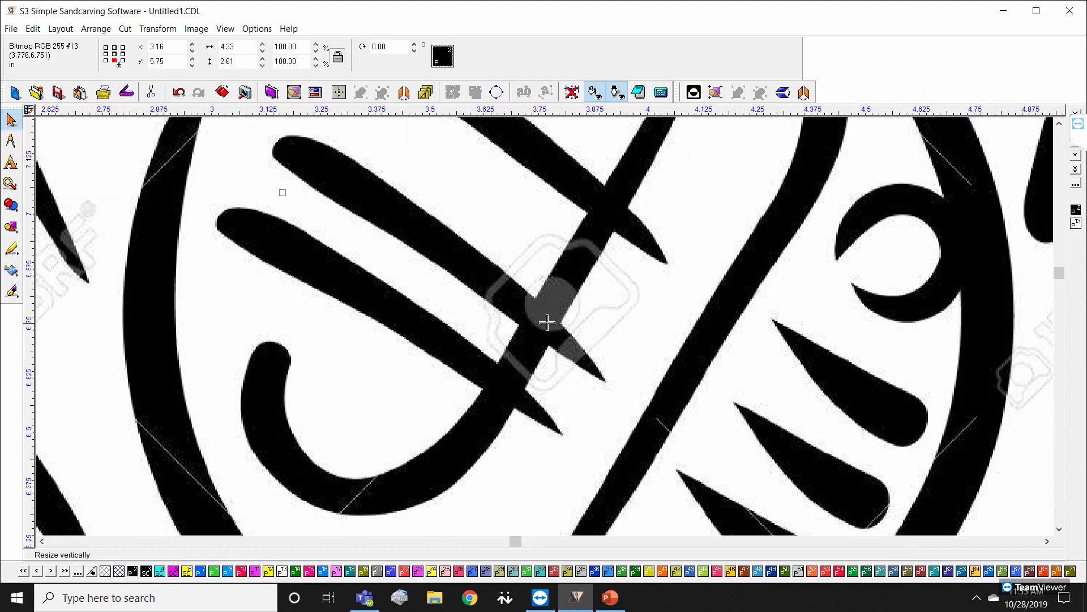
scroll(543, 326, "down", 1)
scroll(544, 327, "down", 2)
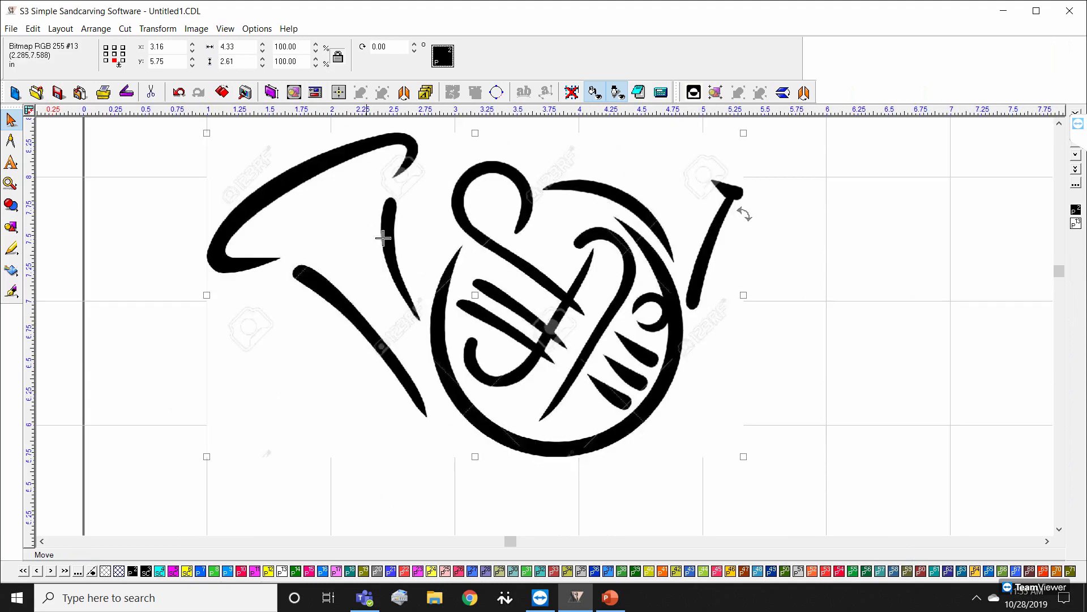
mouse_move(494, 249)
left_mouse_down()
mouse_move(494, 271)
mouse_move(460, 286)
mouse_move(496, 271)
left_mouse_up()
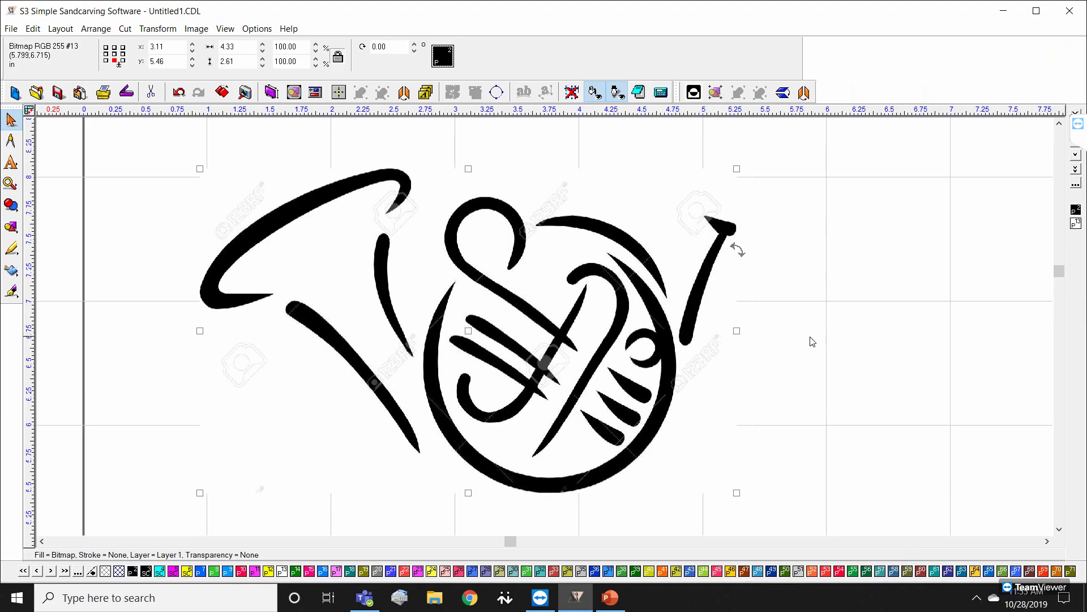
Step: Open vectorization for the French horn bitmap and run the Prepare to Vectorize wizard with a 20 MB Super Size
left_click(11, 271)
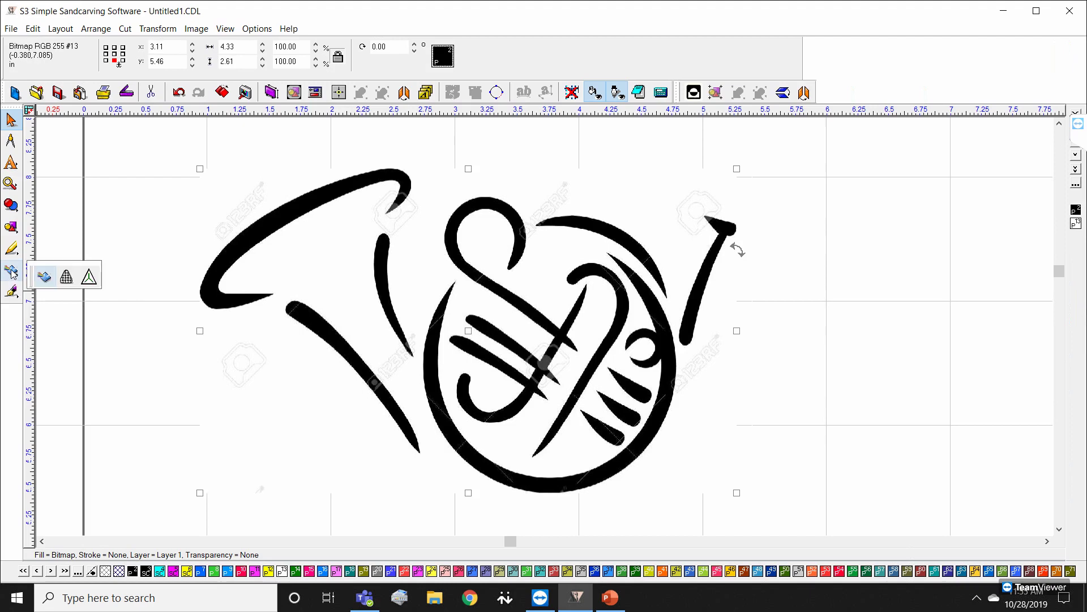
left_click(44, 277)
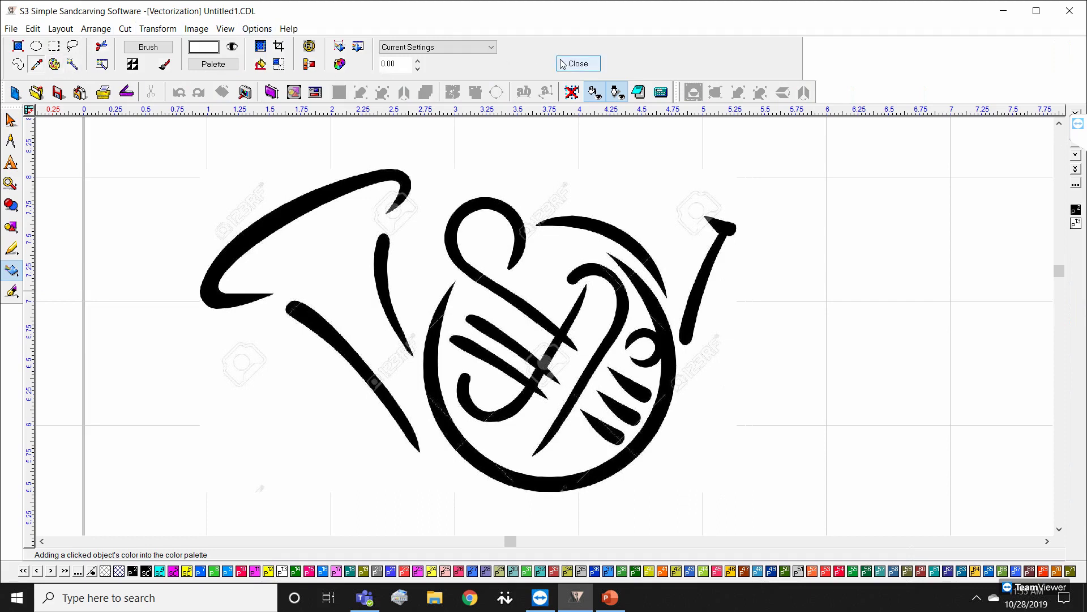
left_click(579, 63)
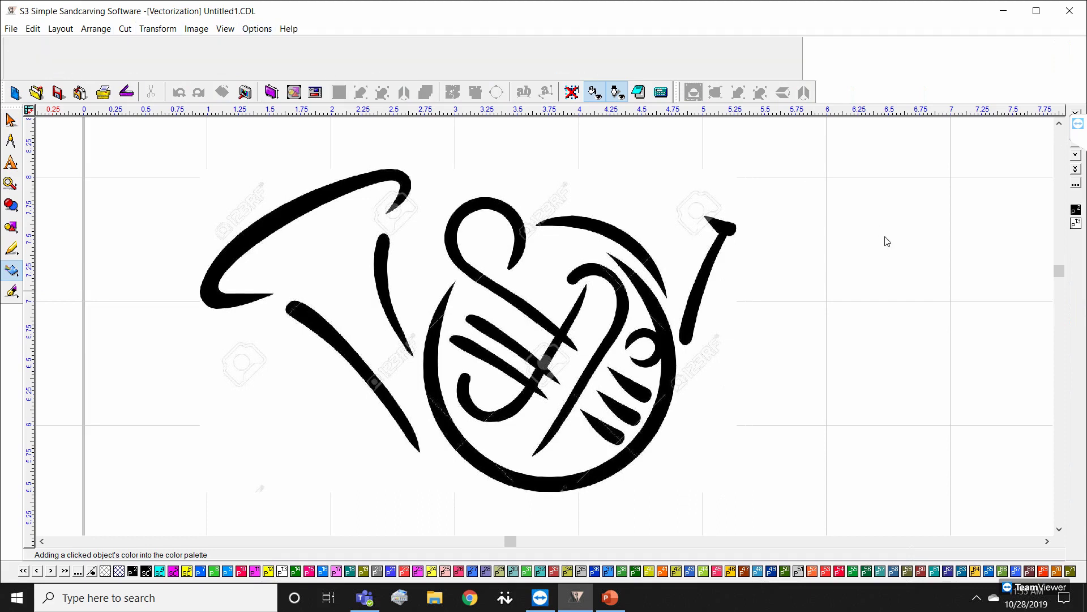
double_click(528, 309)
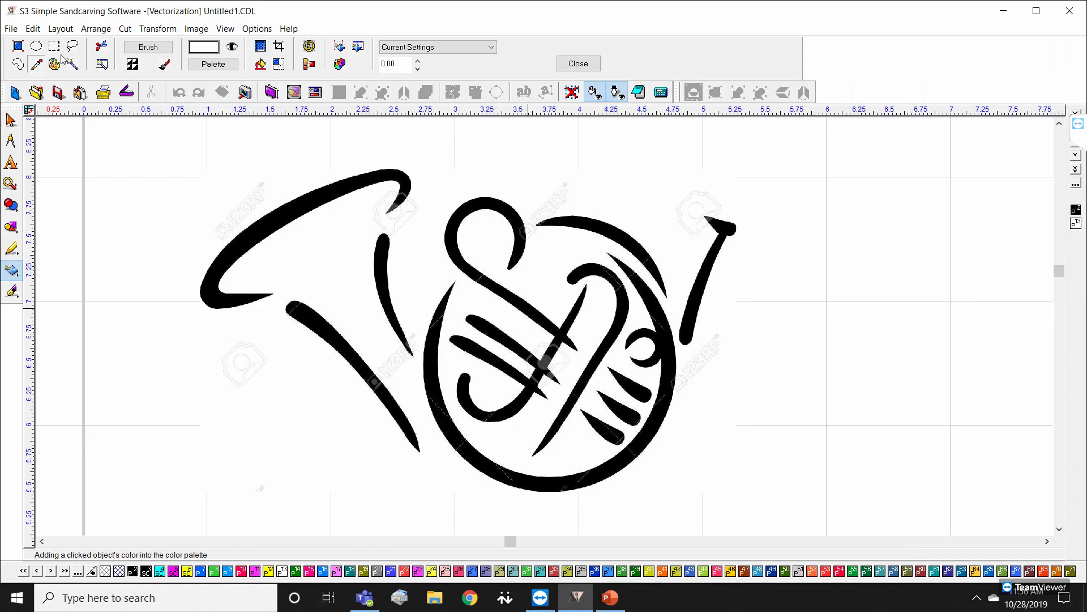
left_click(340, 64)
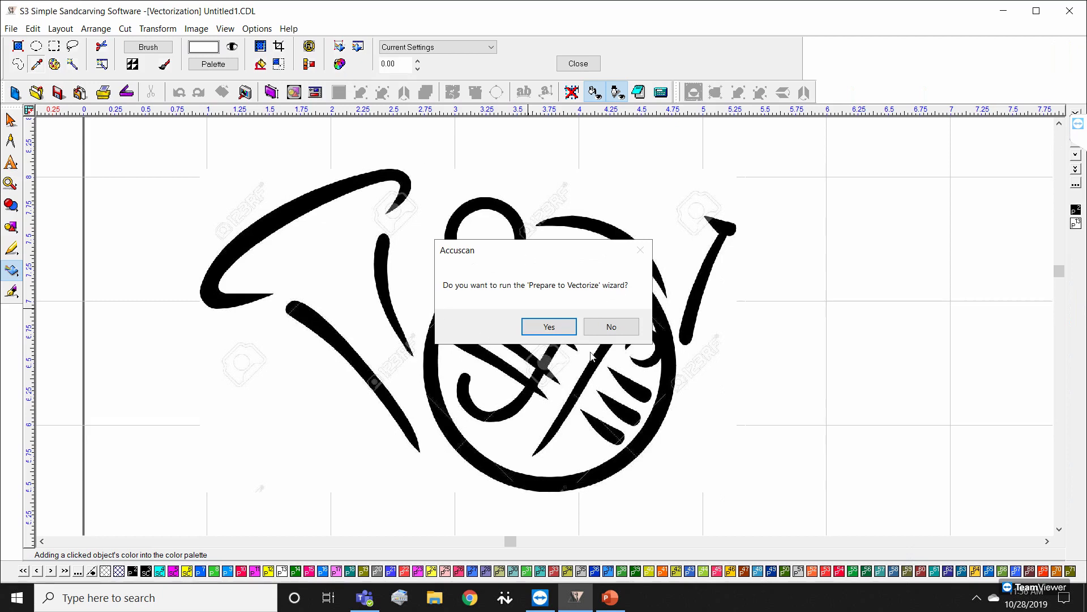
left_click(554, 328)
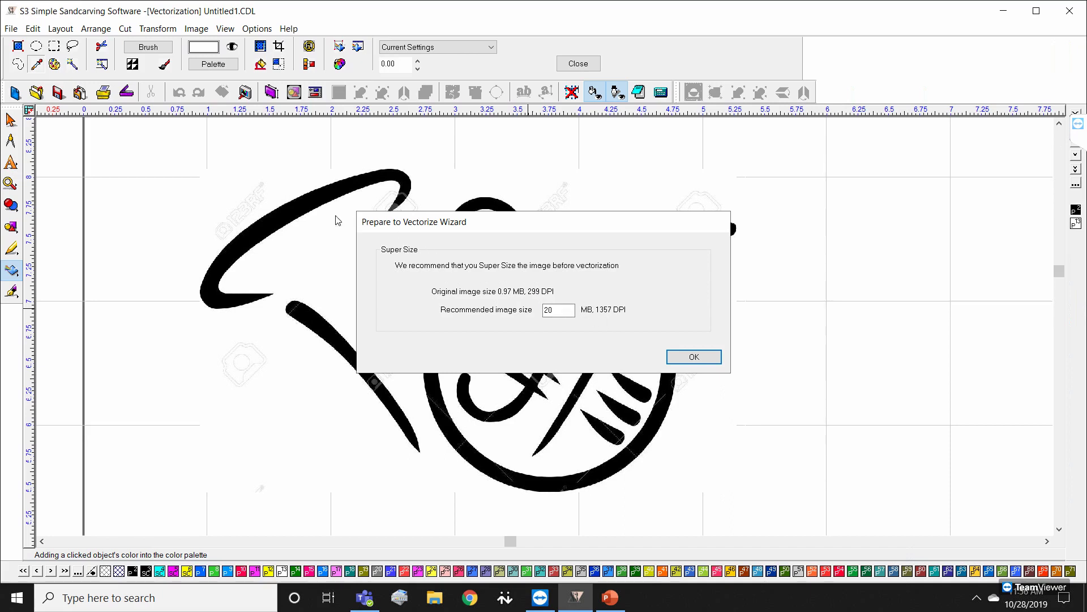
double_click(549, 316)
left_click(693, 356)
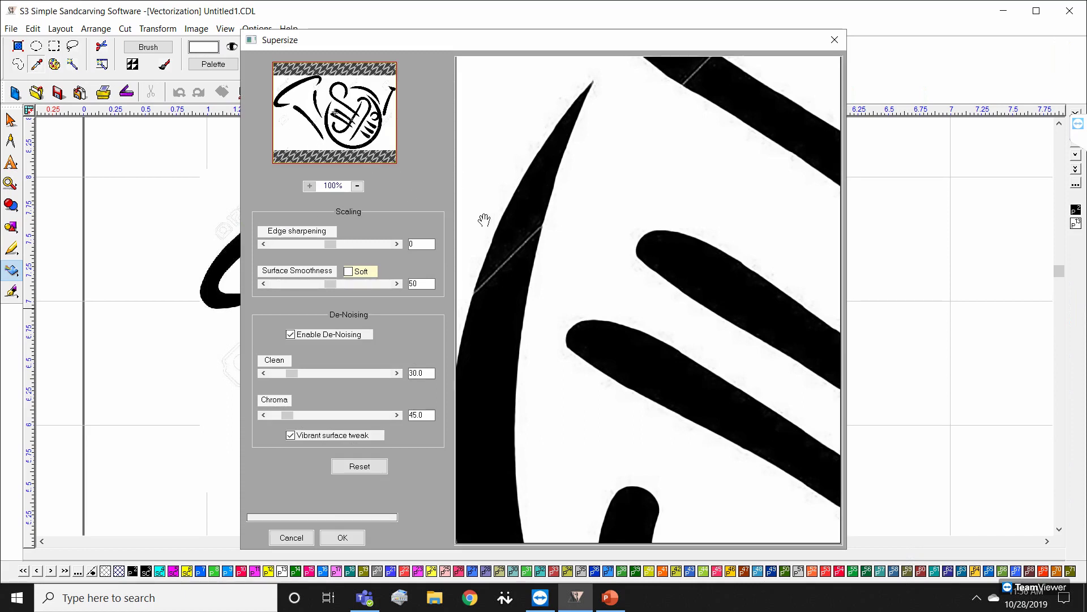
Step: Examine the horn's edges in the Supersize preview, increase the Chroma de-noising, and apply the Supersize settings
left_click_drag(723, 281, 594, 274)
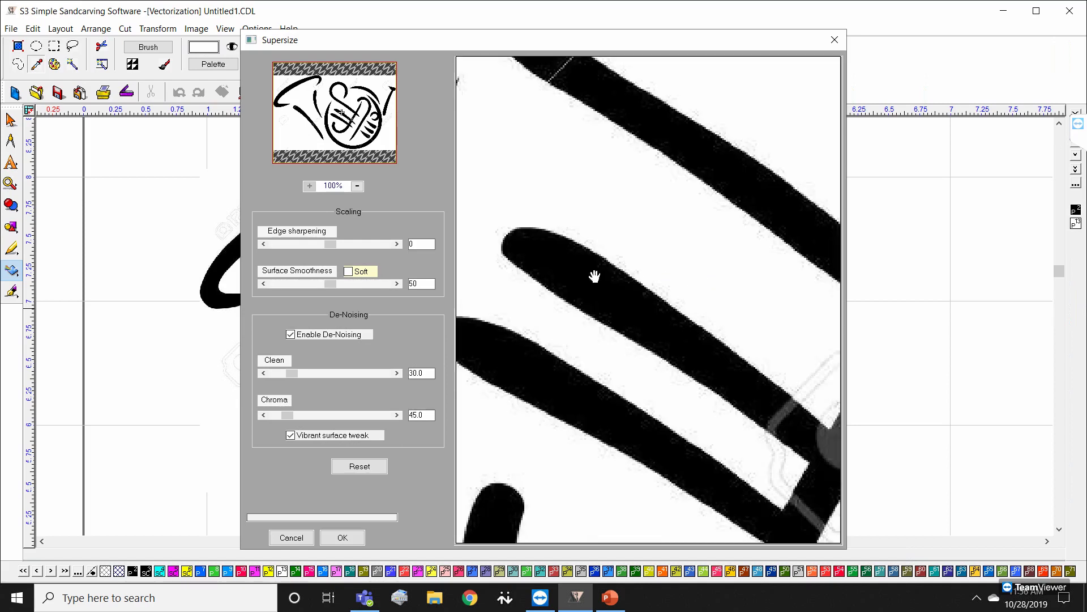
left_click_drag(679, 321, 683, 270)
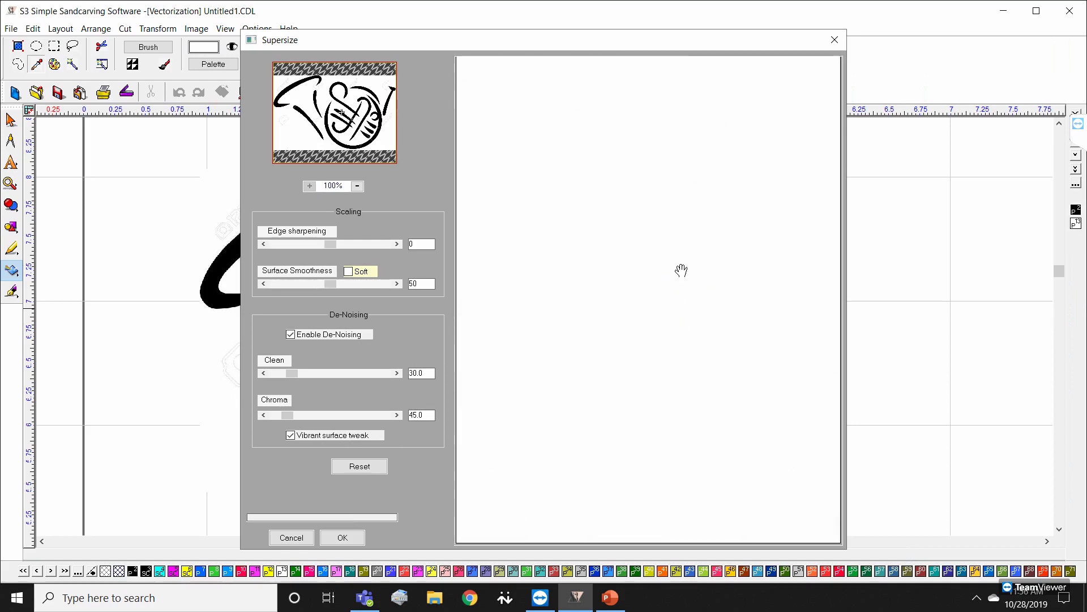
left_click_drag(591, 355, 587, 294)
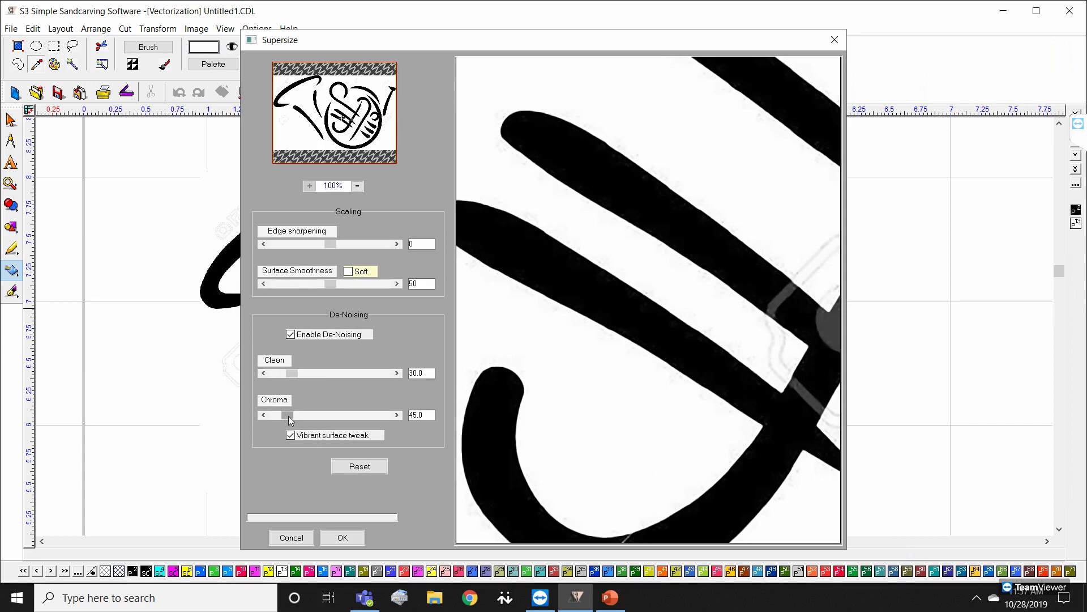
mouse_move(291, 416)
left_mouse_down()
mouse_move(323, 415)
mouse_move(311, 415)
left_mouse_up()
left_click(342, 537)
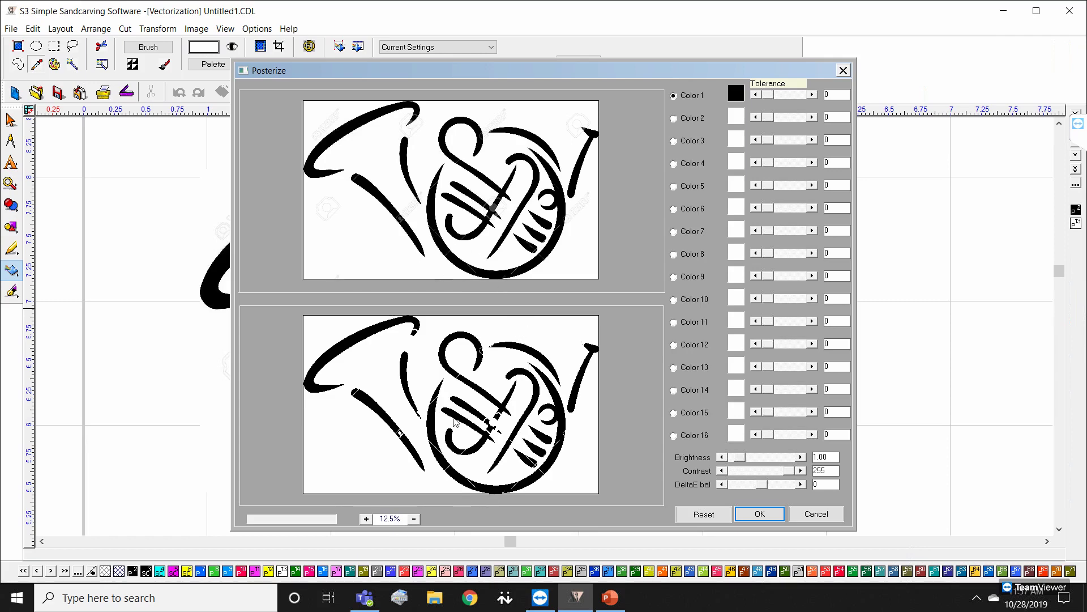
Step: Raise the tolerance of black Color 1 in Posterize to close the gaps in the horn's strokes, and apply the settings
left_click(367, 517)
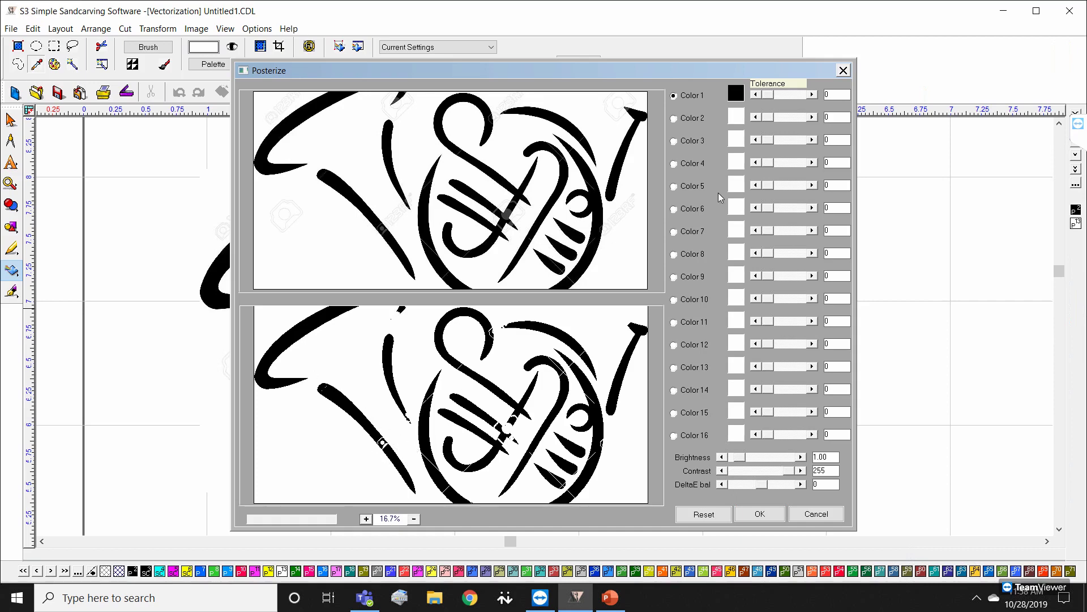
left_click_drag(767, 99, 779, 98)
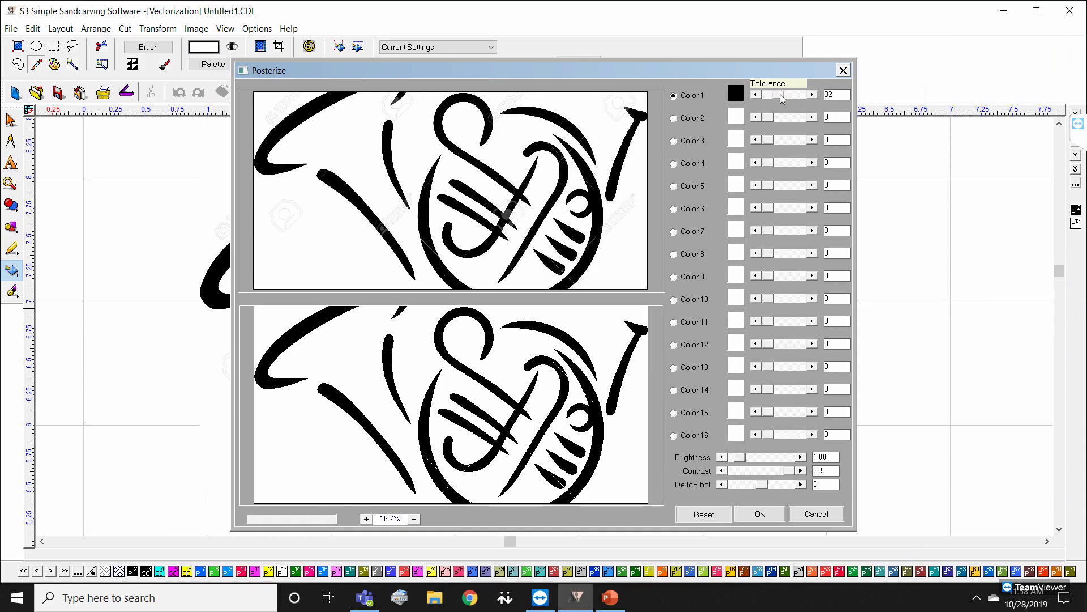
left_click(813, 95)
left_click_drag(784, 96, 798, 100)
left_click(761, 514)
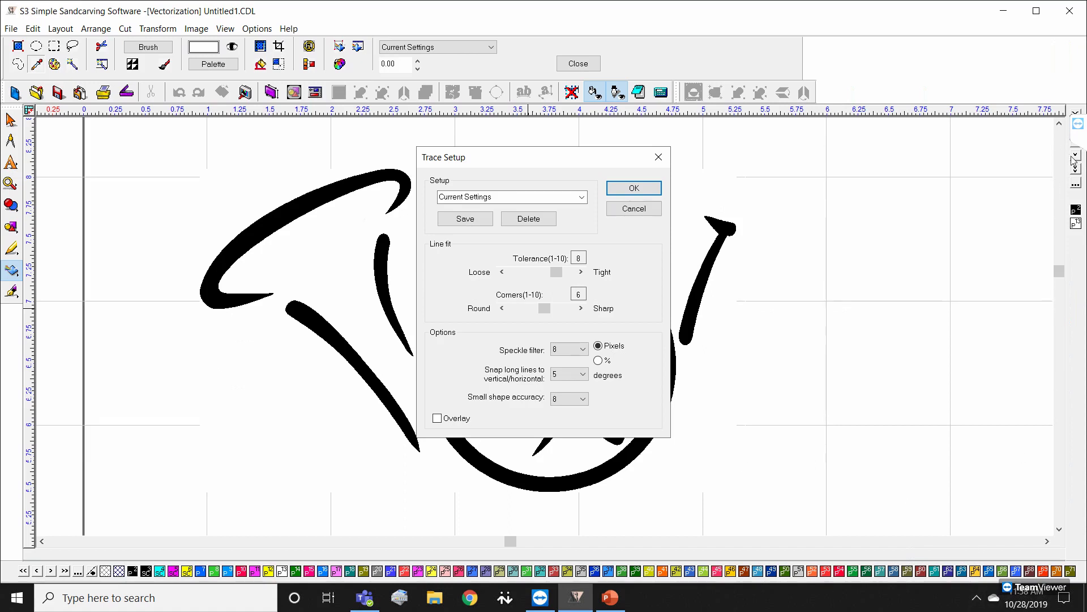
Step: Switch to the TeamViewer meeting panel, mute the microphone, look through the participants, and unmute the microphone
left_click(1079, 124)
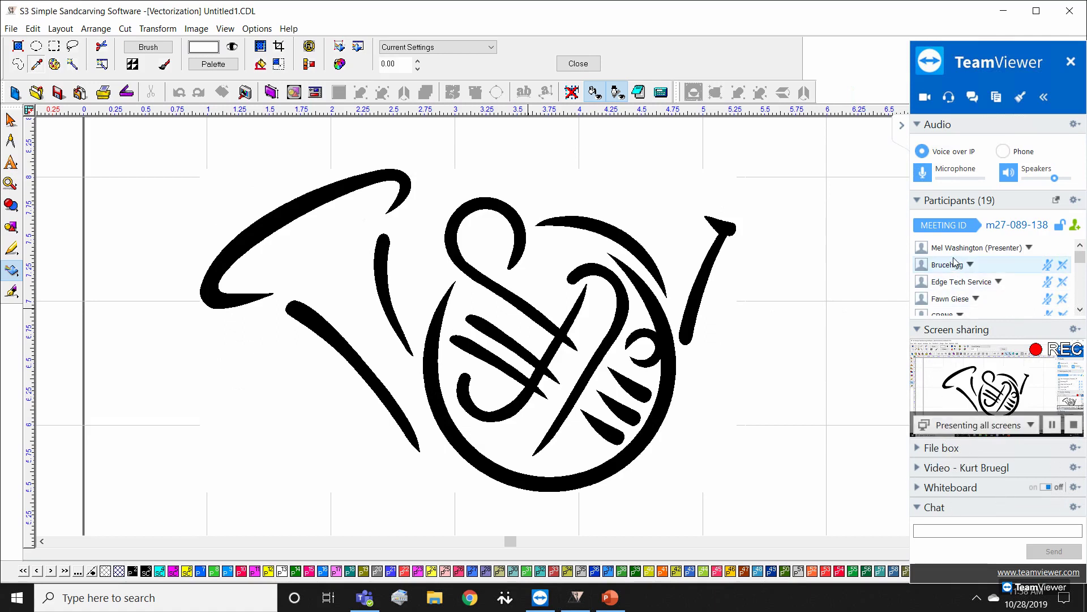
left_click(928, 175)
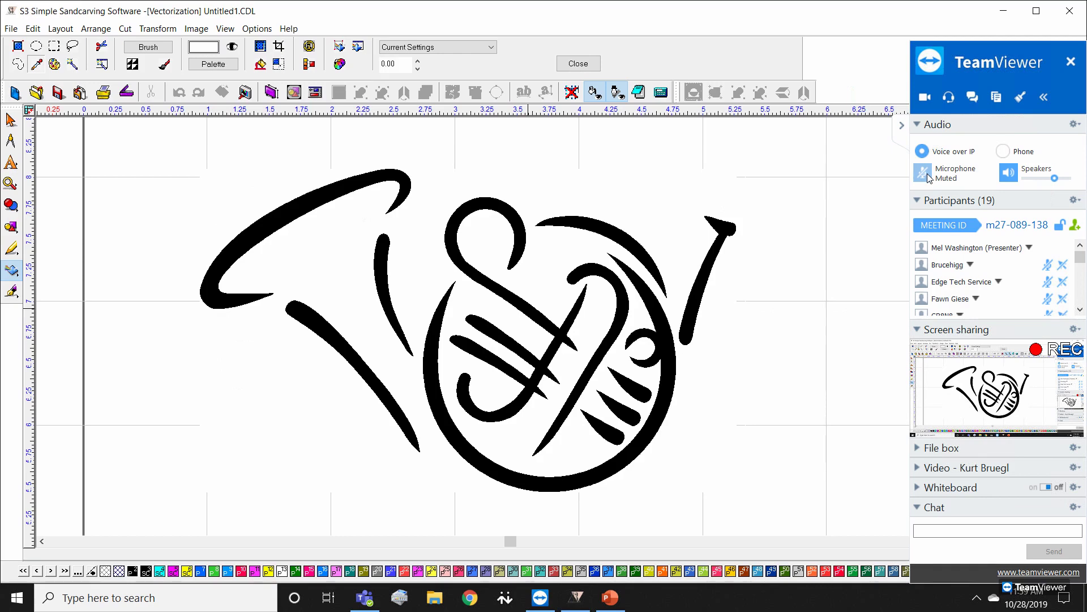
scroll(1079, 267, "down", 2)
scroll(1080, 268, "up", 2)
left_click(926, 177)
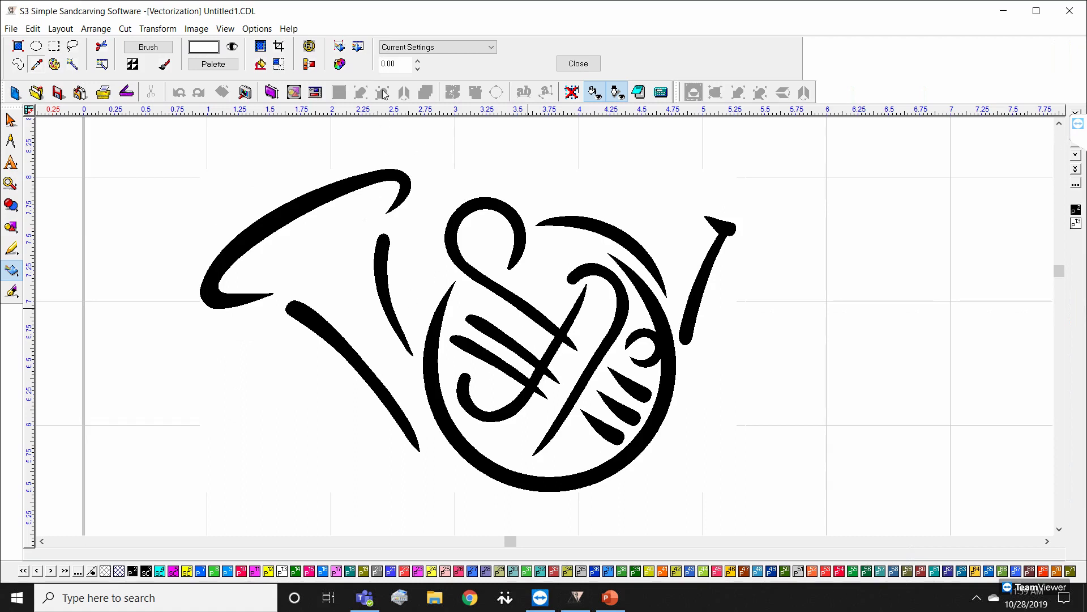
Step: Review the Trace Setup presets, trace the French horn bitmap with Current Settings, and leave vectorization
left_click(358, 47)
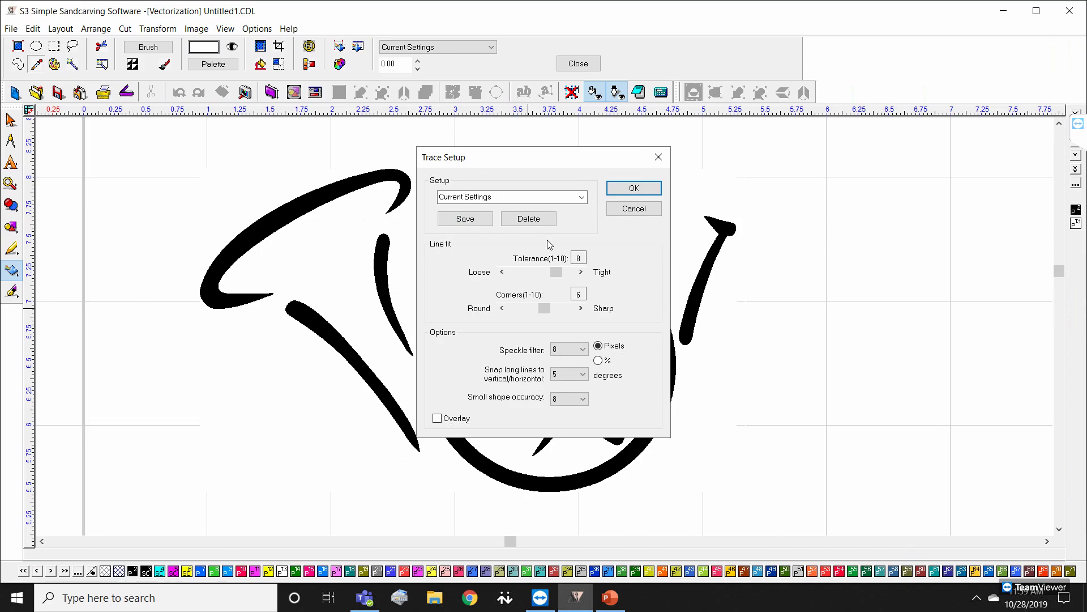
left_click(582, 198)
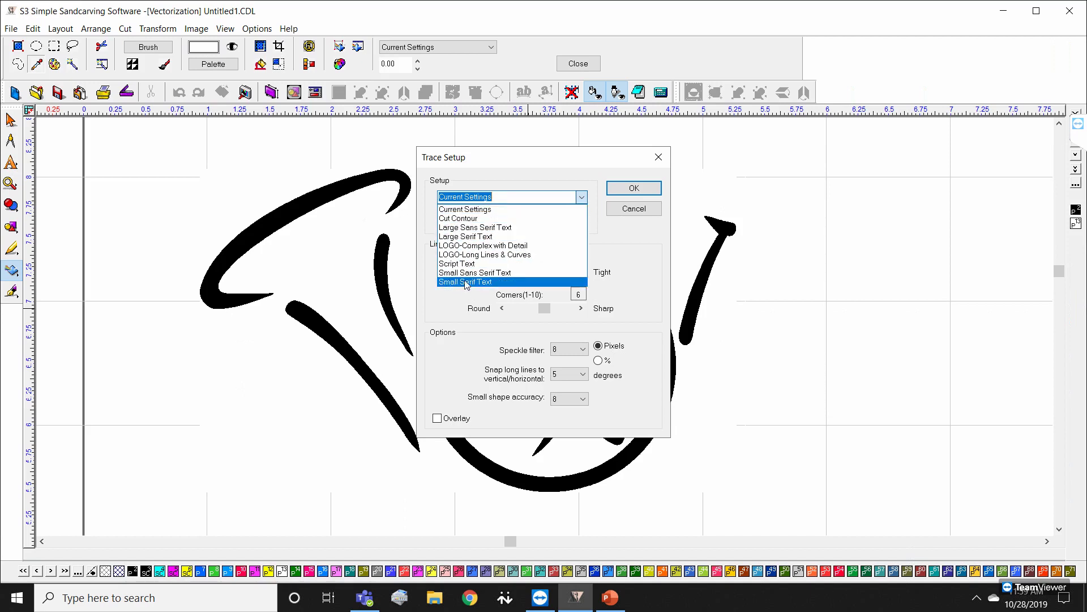
left_click(582, 198)
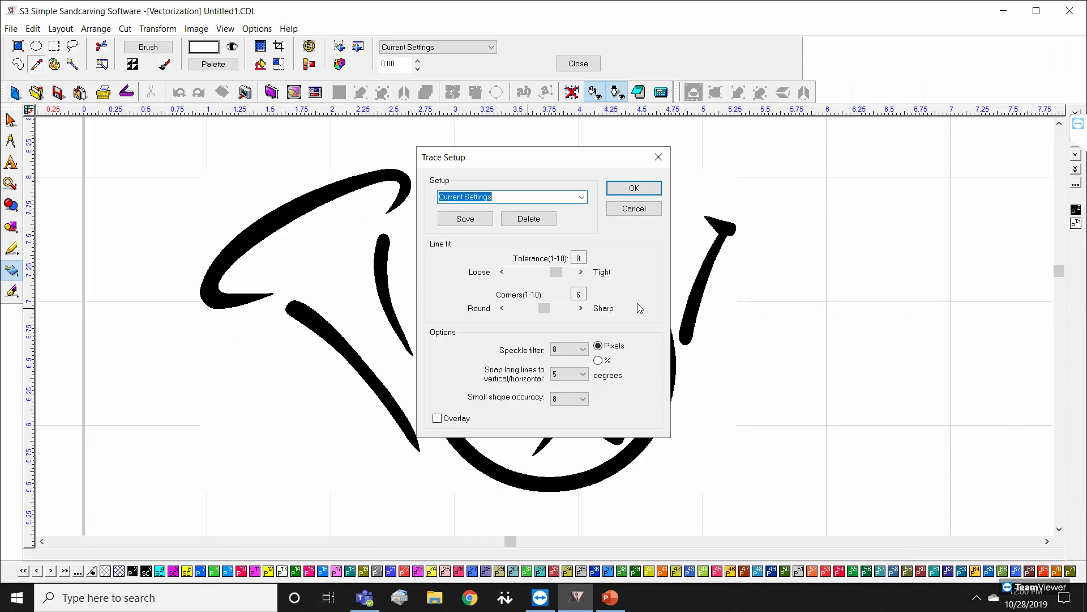
left_click(635, 189)
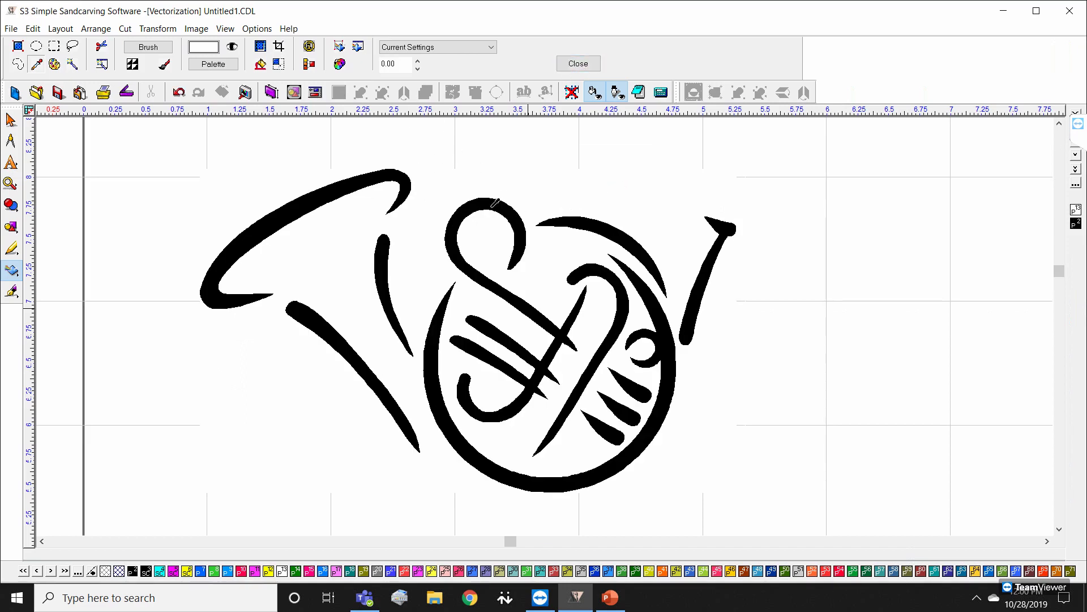
left_click(583, 65)
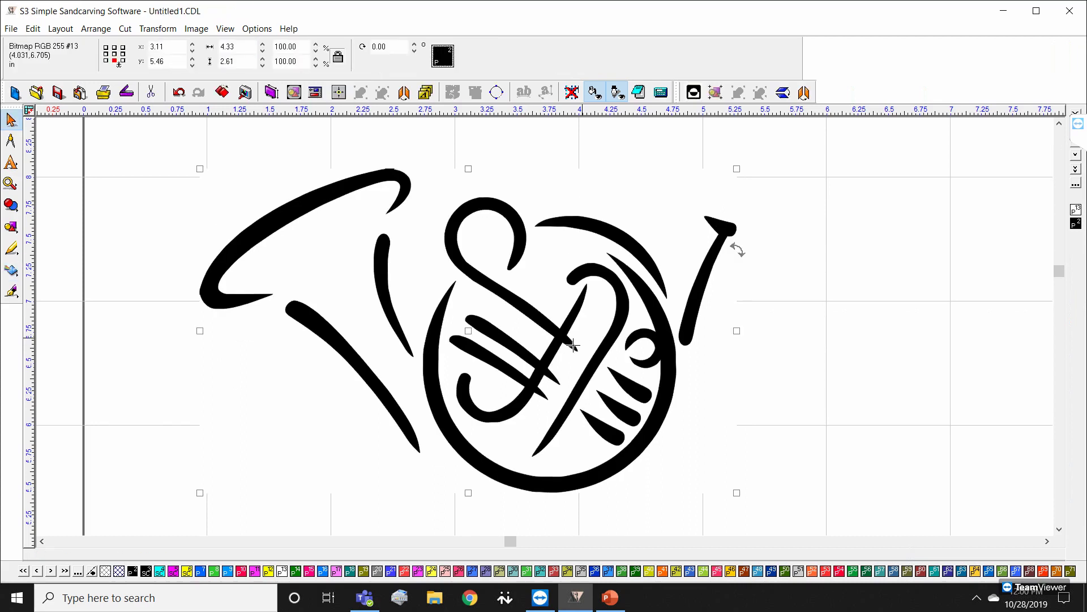
Step: Move the original horn bitmap off its vector trace to about X -1.43, Y 5.26
left_click_drag(482, 317, 229, 313)
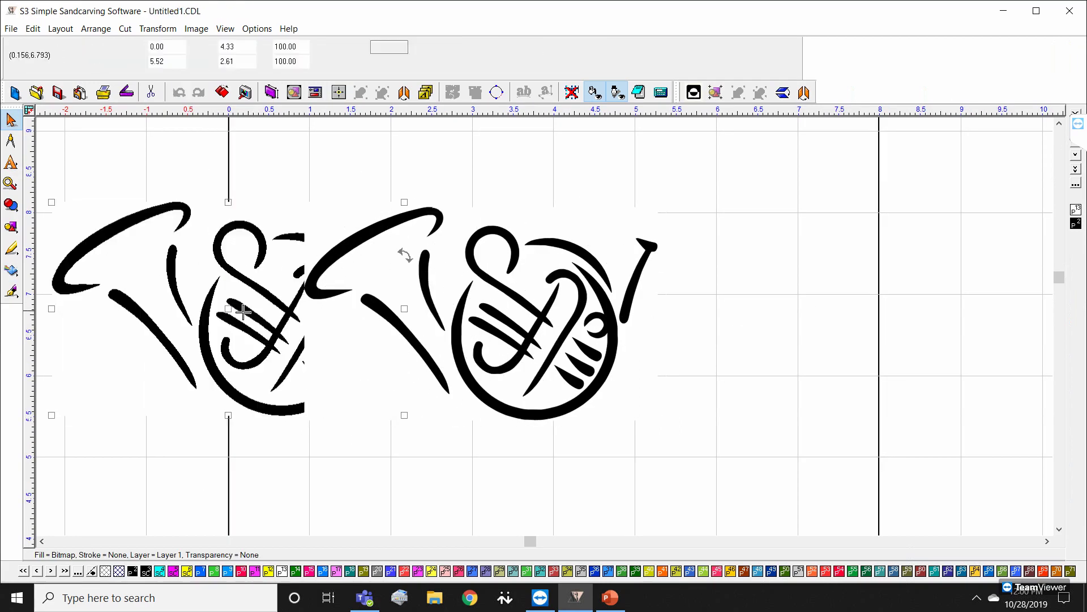
scroll(320, 327, "down", 1)
left_click_drag(600, 313, 563, 314)
key("ctrl+z")
left_click_drag(486, 315, 409, 329)
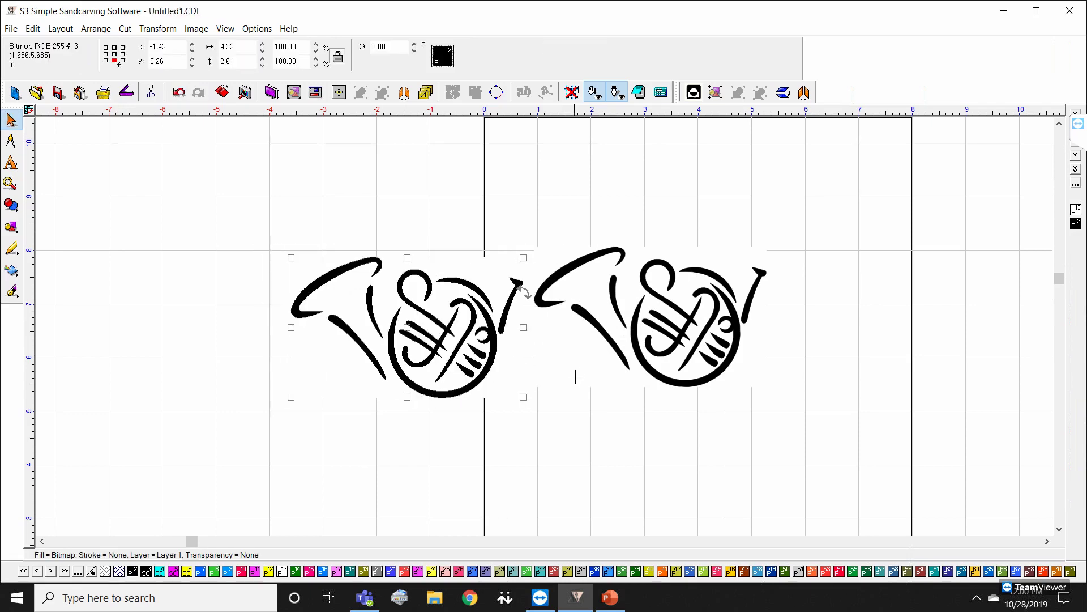
Step: Inspect the traced horn's curves in outline view beside the original bitmap, restore the filled view, and delete the bitmap
left_click(541, 358)
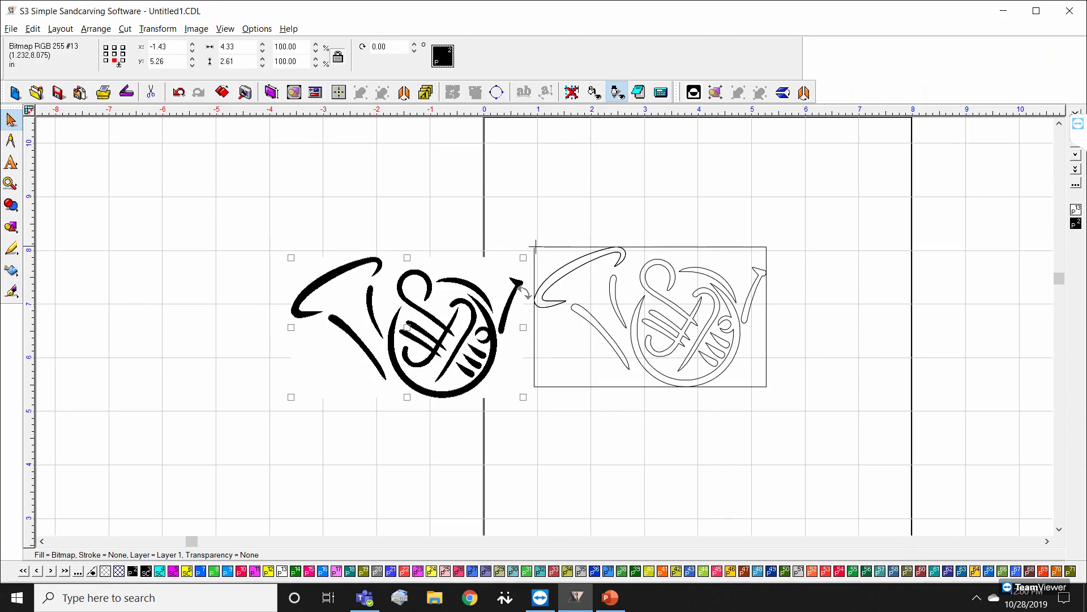
scroll(547, 328, "up", 3)
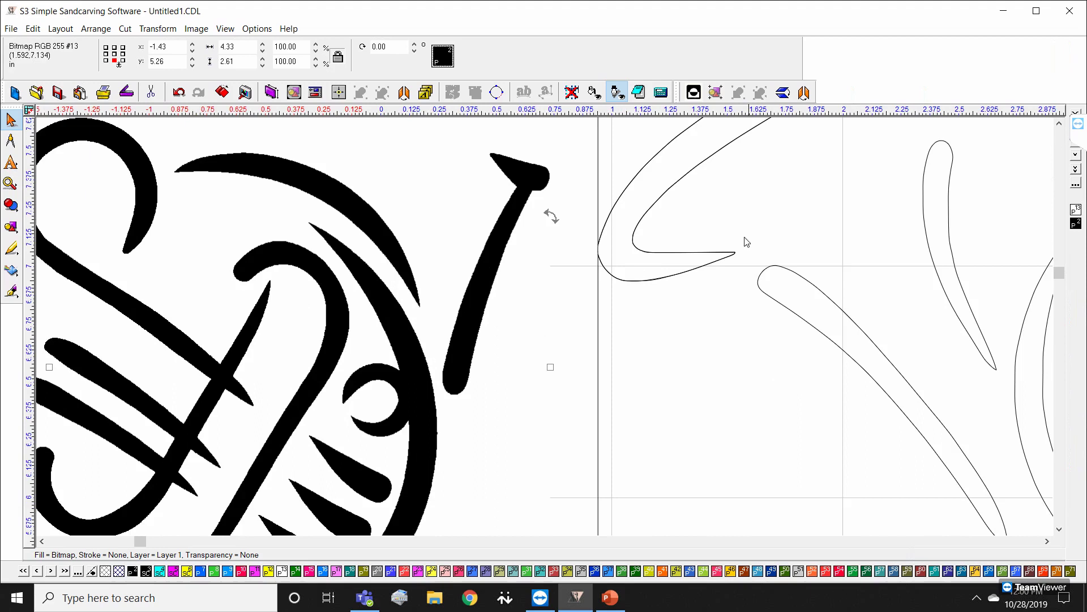
scroll(548, 331, "up", 1)
scroll(441, 325, "down", 2)
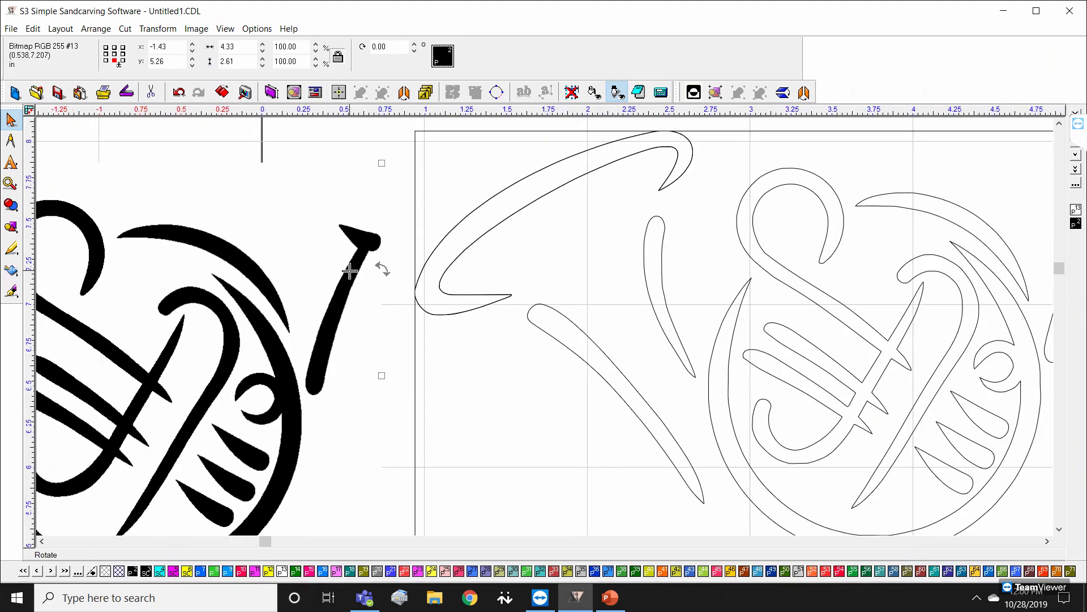
scroll(412, 316, "down", 2)
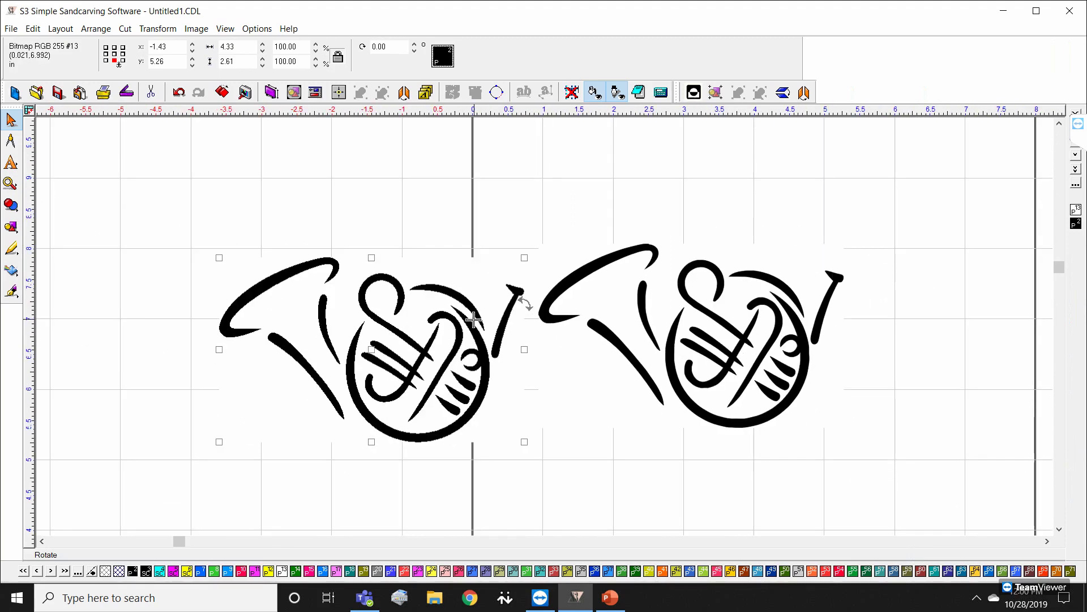
key("Delete")
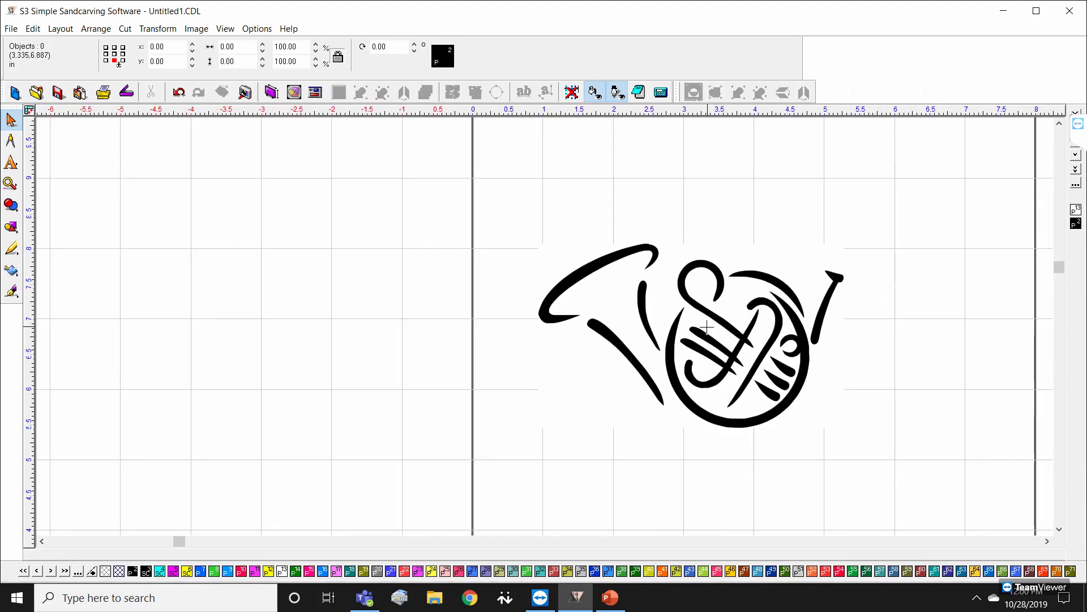
Step: Move the traced horn group to about X 2.70, Y 5.78 and ungroup it
left_click(696, 300)
left_click_drag(696, 298, 667, 274)
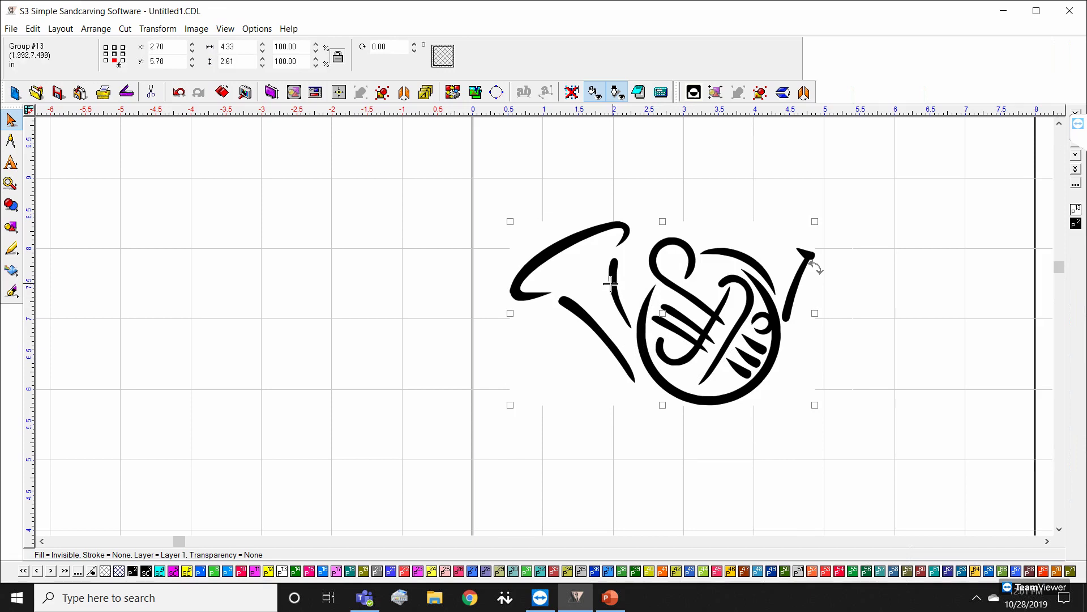
left_click(61, 29)
left_click(81, 89)
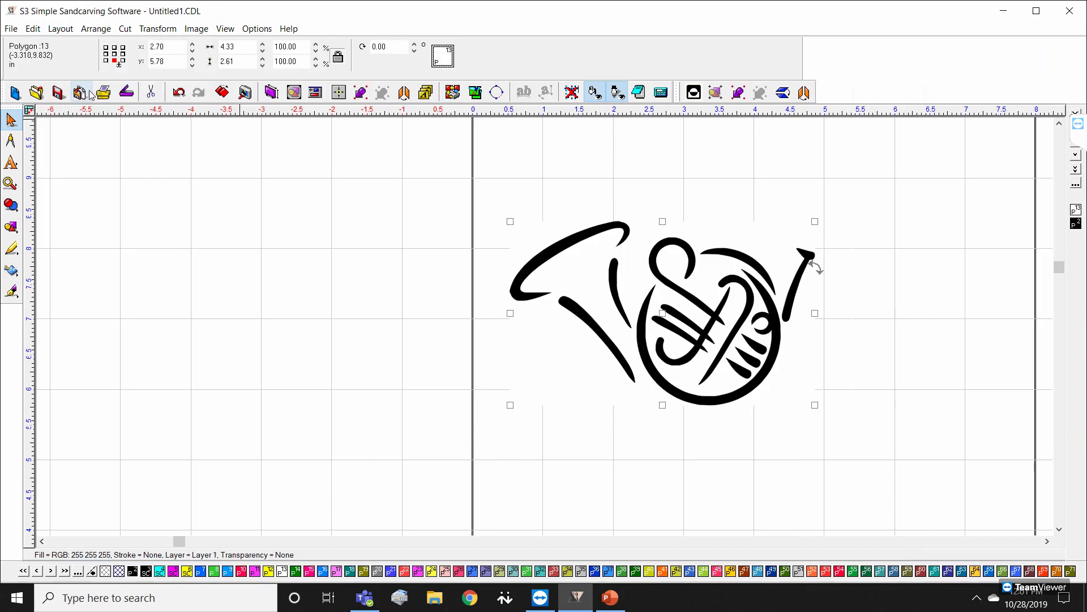
Step: Pull the white background rectangle away from behind the horn and delete it
left_click(882, 238)
left_click(774, 236)
left_click_drag(773, 237, 416, 237)
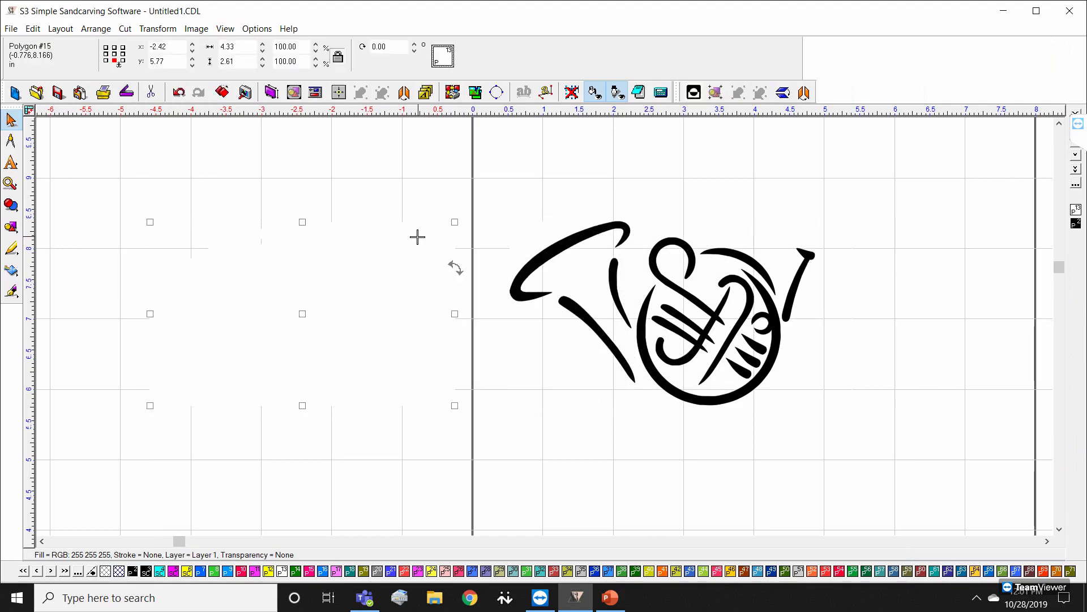
key("Delete")
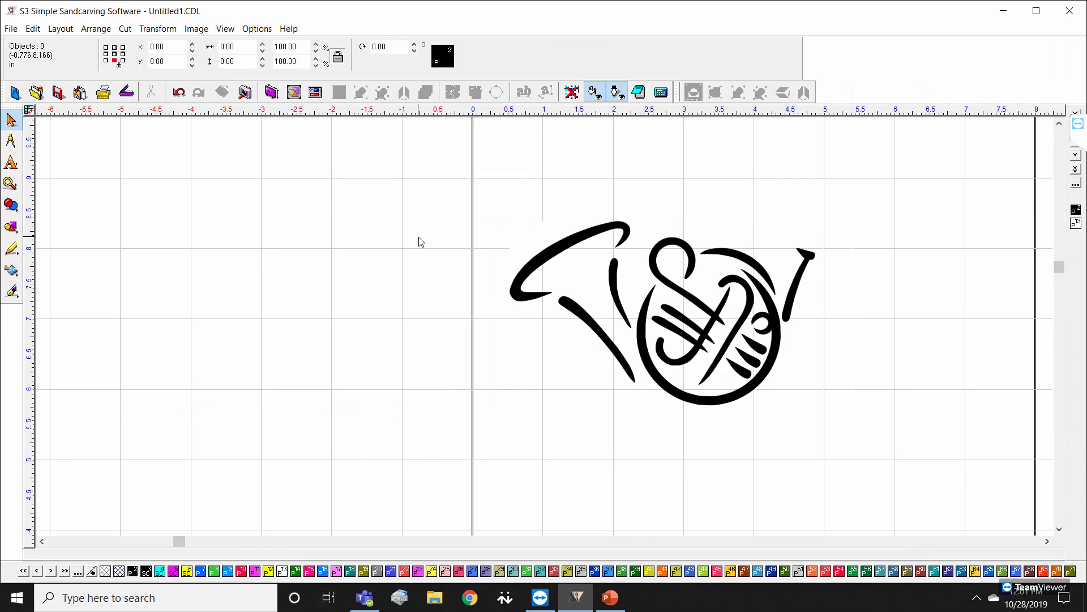
Step: Scale all horn shapes to about 2.90 by 1.75 in and invert the graphic with a 0.250-inch border offset and black border
scroll(784, 351, "up", 1)
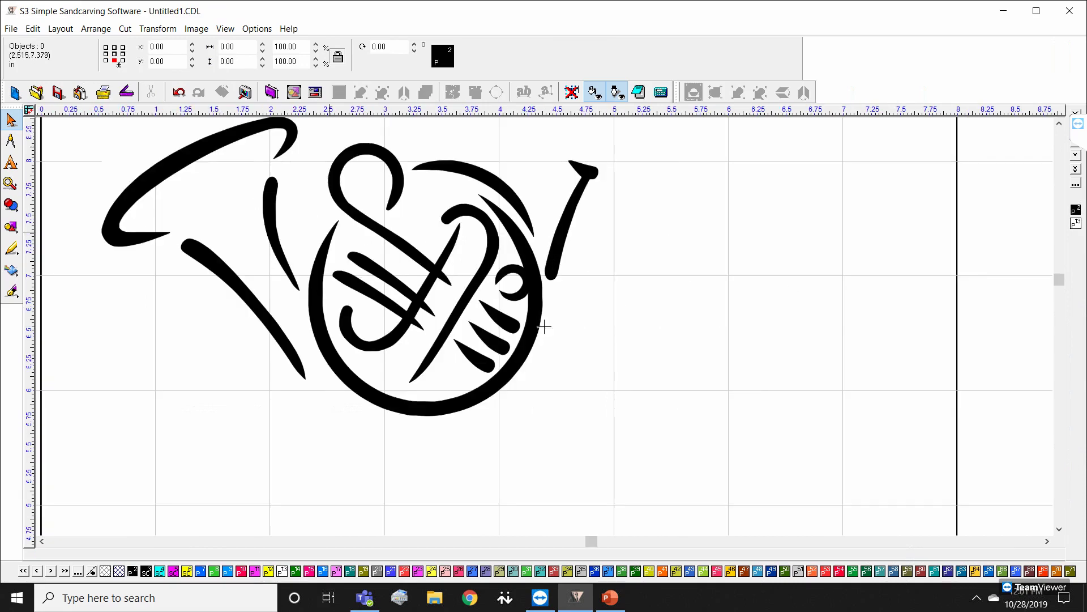
scroll(544, 327, "down", 1)
left_click_drag(362, 219, 791, 468)
left_click_drag(723, 451, 615, 382)
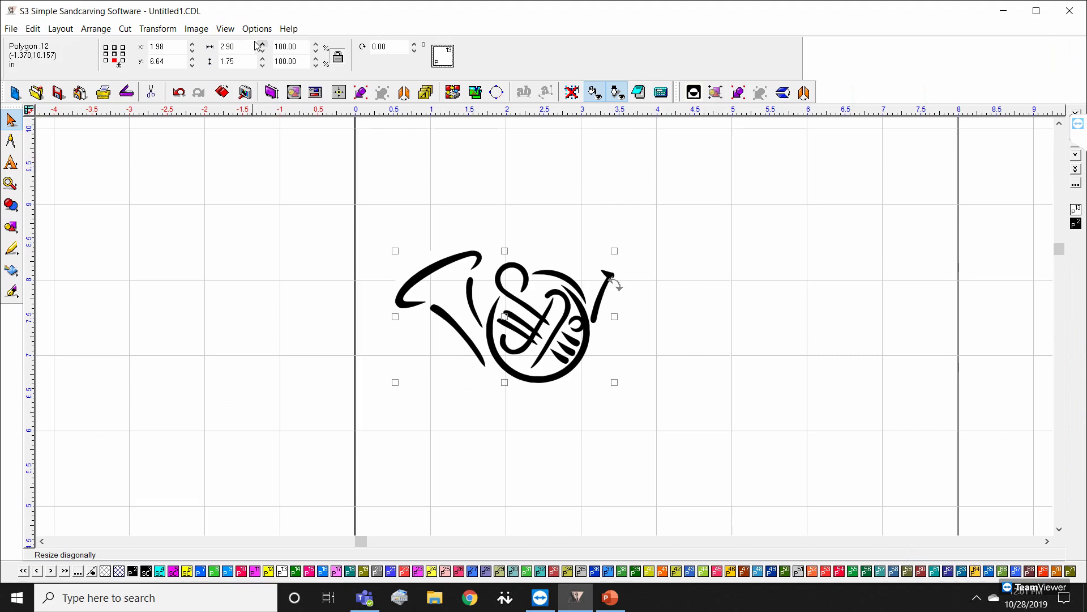
left_click(694, 92)
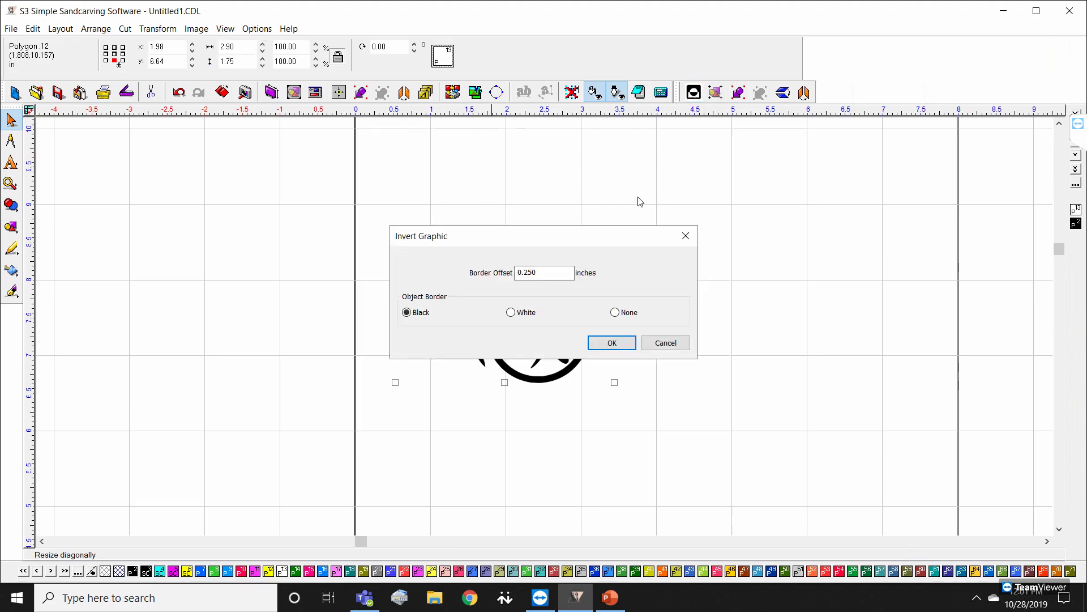
left_click(619, 342)
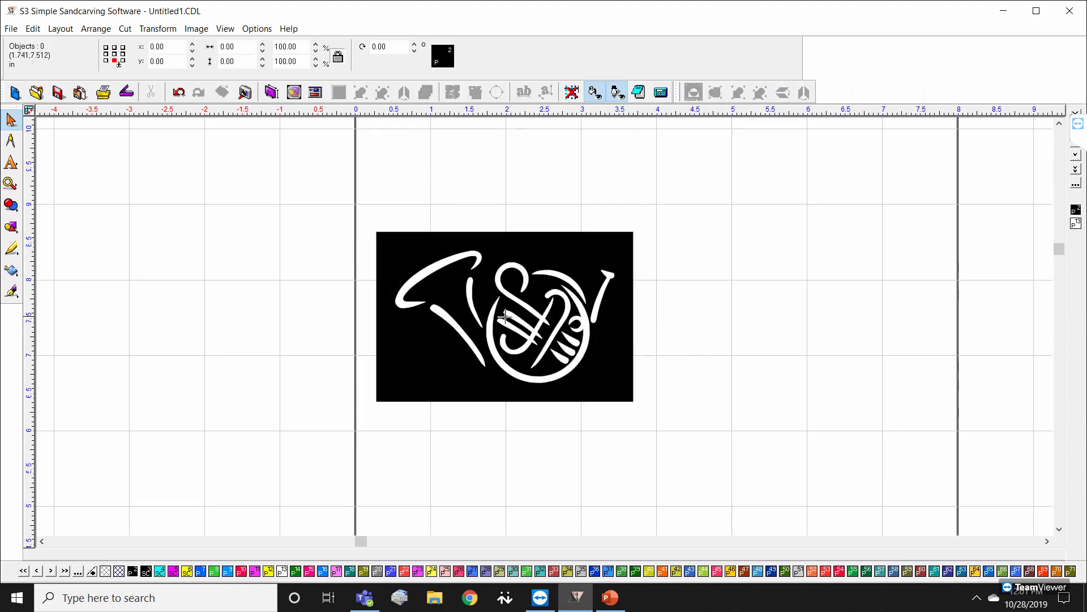
Step: Fit the inverted horn into the blank's upper-left corner, and move it off the blank to about X 8.17, Y 11.18
scroll(610, 401, "up", 1)
left_click_drag(328, 166, 652, 379)
left_click_drag(477, 260, 466, 173)
scroll(466, 172, "down", 1)
scroll(557, 307, "up", 1)
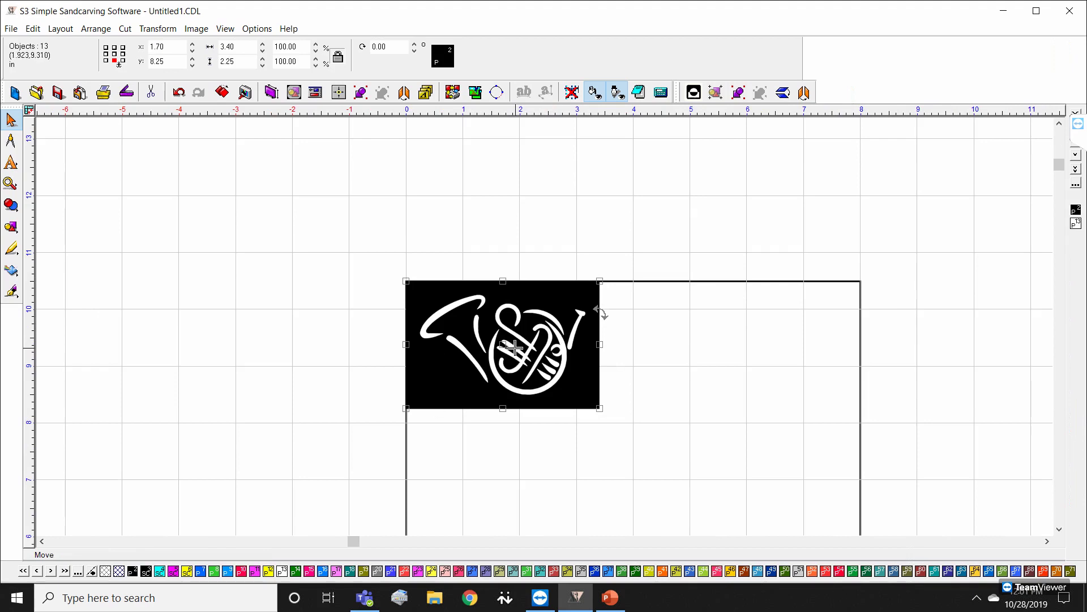
left_click_drag(340, 256, 731, 476)
left_click_drag(501, 347, 841, 227)
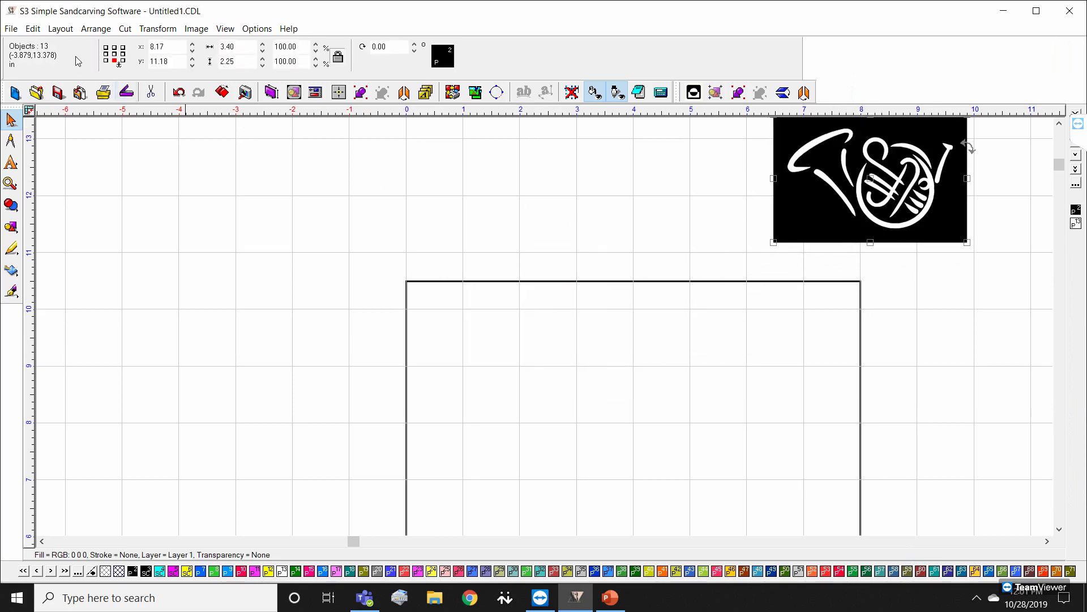
Step: Import the Ravens_Head PNG onto the blank, accepting the transparent threshold of 127
left_click(12, 29)
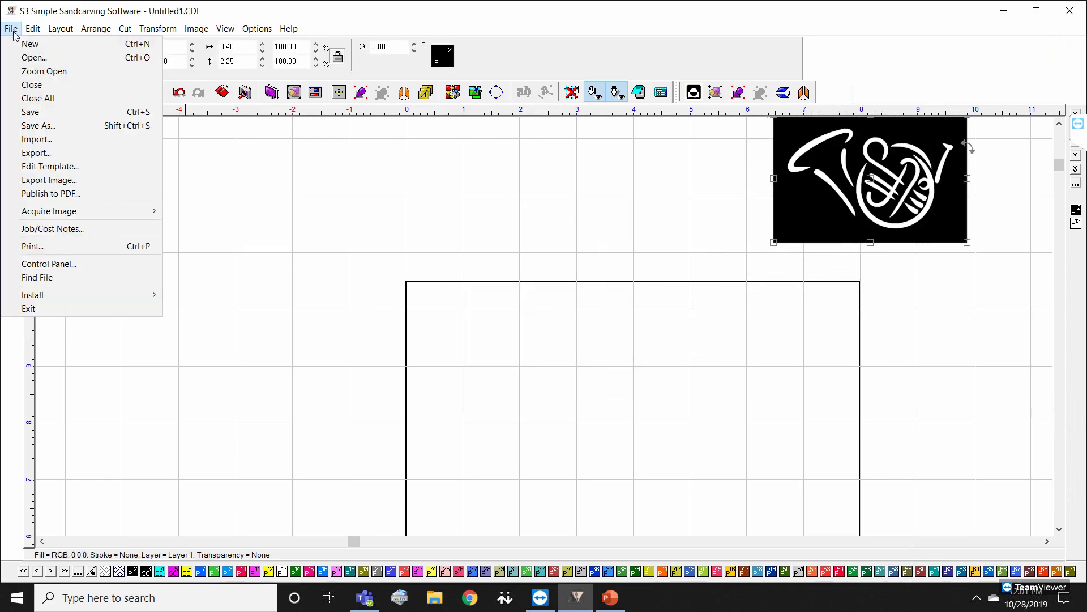
left_click(38, 139)
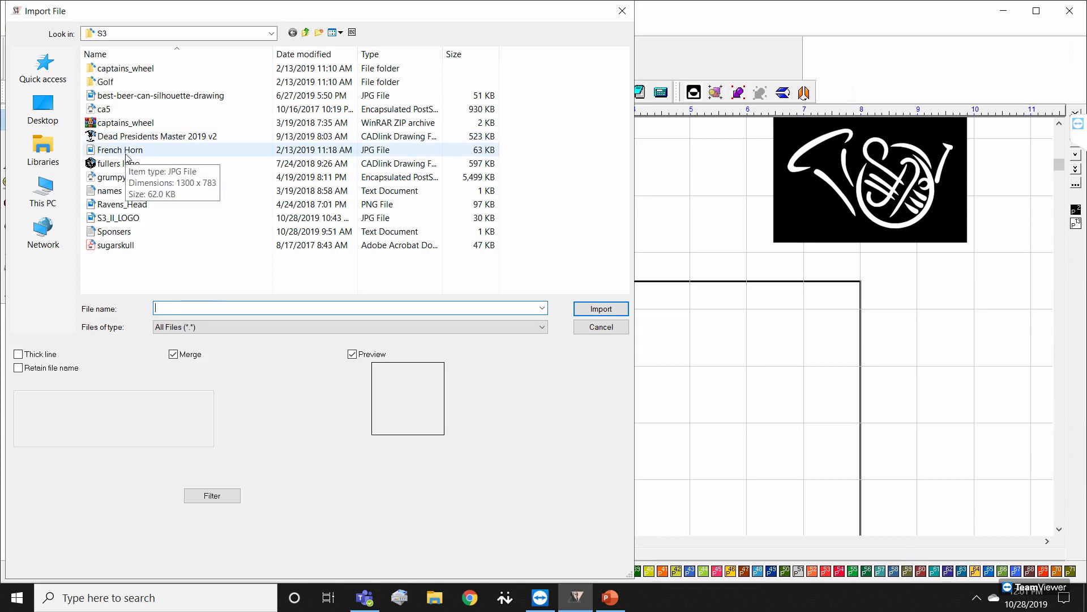
double_click(136, 215)
left_click(511, 393)
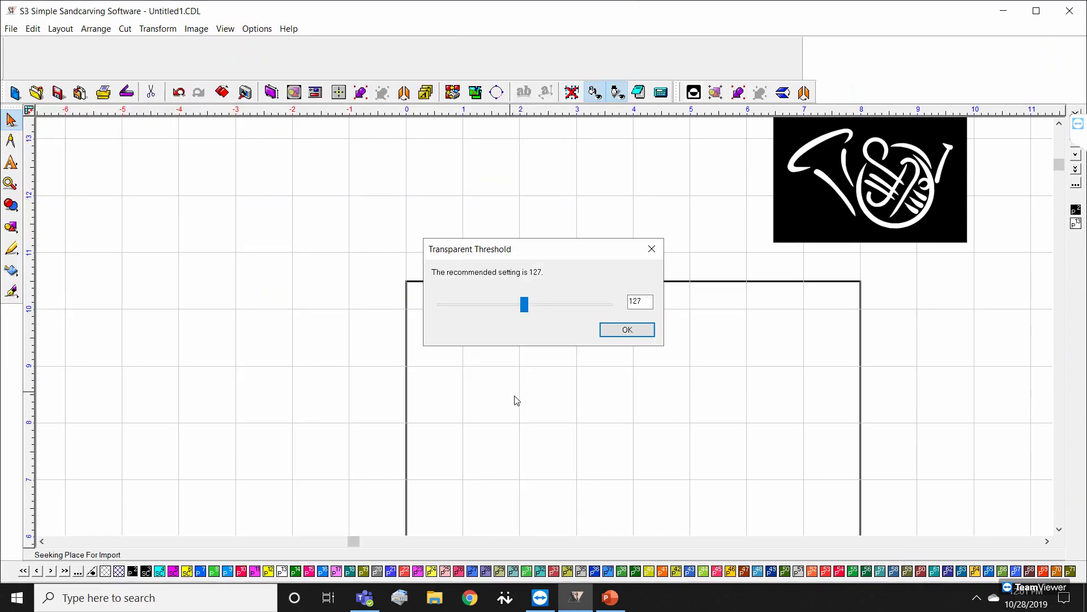
left_click(613, 333)
Step: Scale the raven's head bitmap to about 6.21 by 3.80 in and position it on the blank at about X 3.94, Y 4.90
scroll(545, 326, "down", 2)
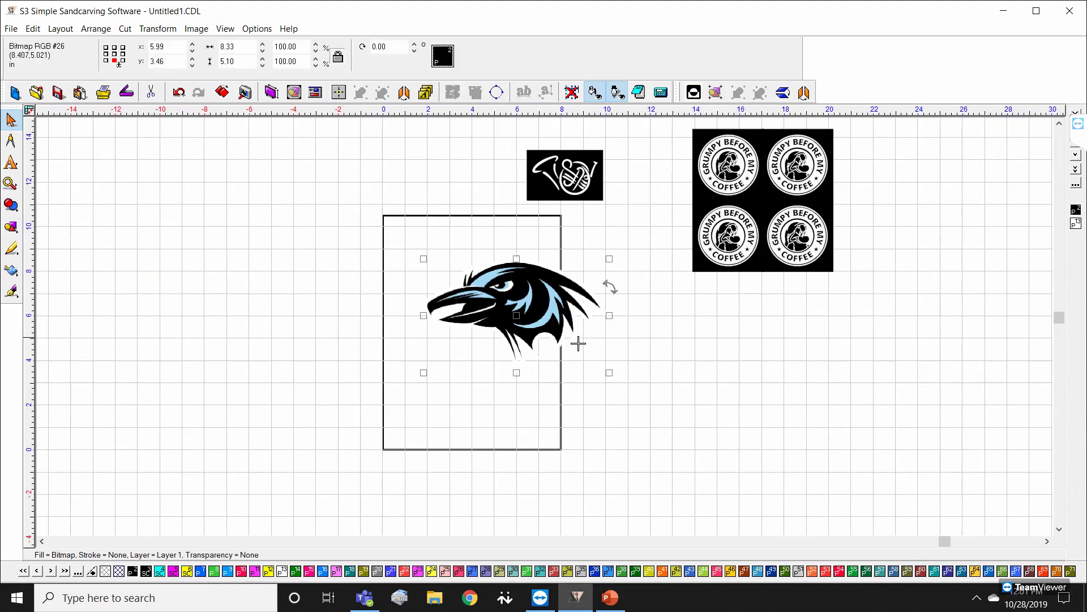
left_click_drag(609, 373, 561, 343)
left_click_drag(489, 281, 450, 297)
scroll(545, 326, "up", 4)
scroll(545, 327, "down", 2)
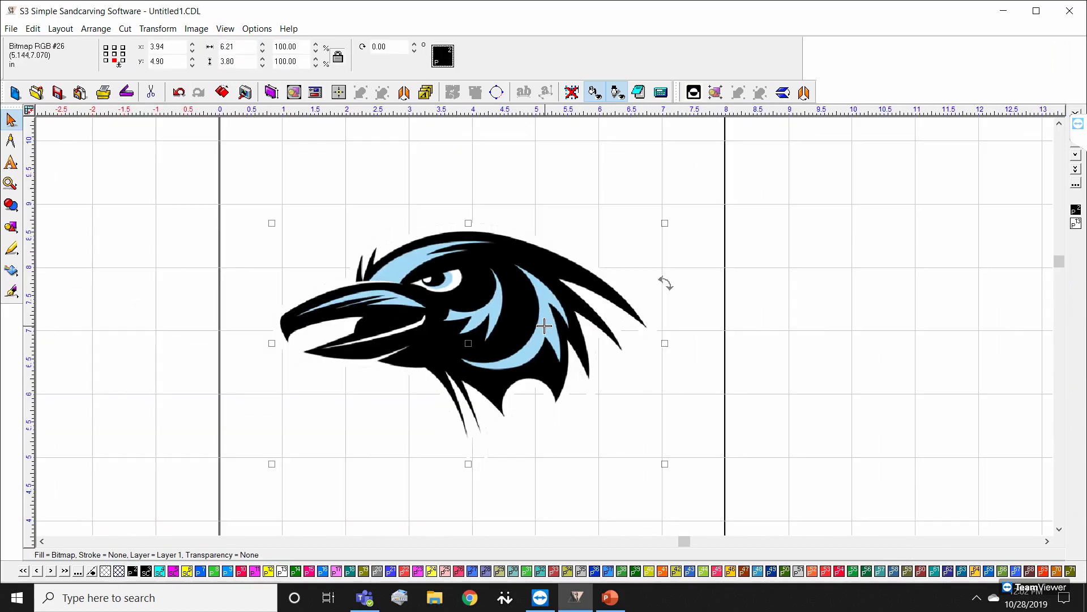
Step: Open the raven's head bitmap for vectorization and run the Prepare to Vectorize wizard, supersizing it with the default scaling and de-noising settings
left_click(883, 317)
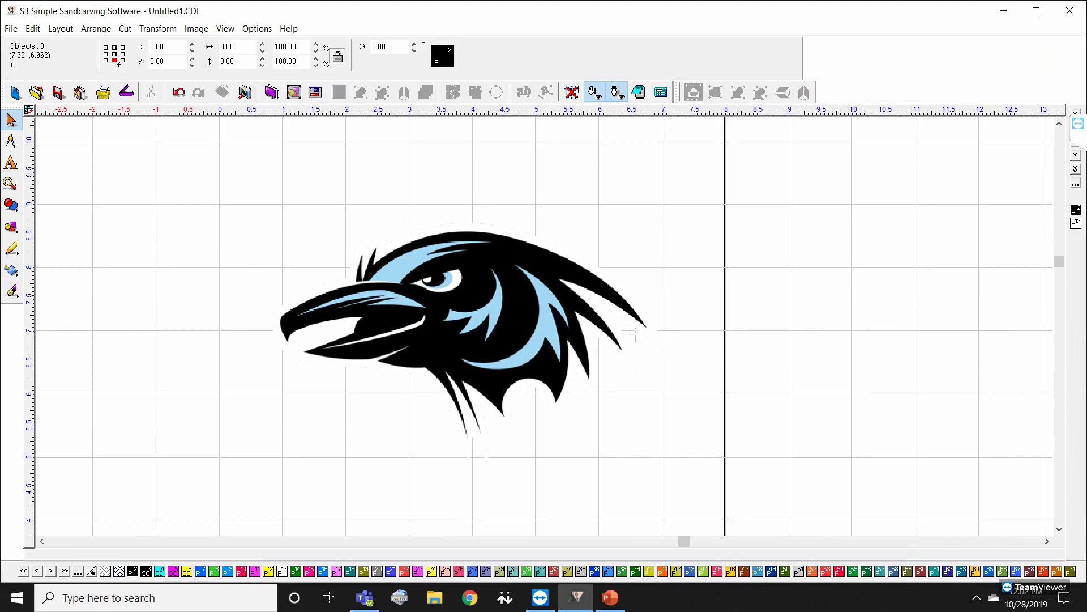
double_click(482, 303)
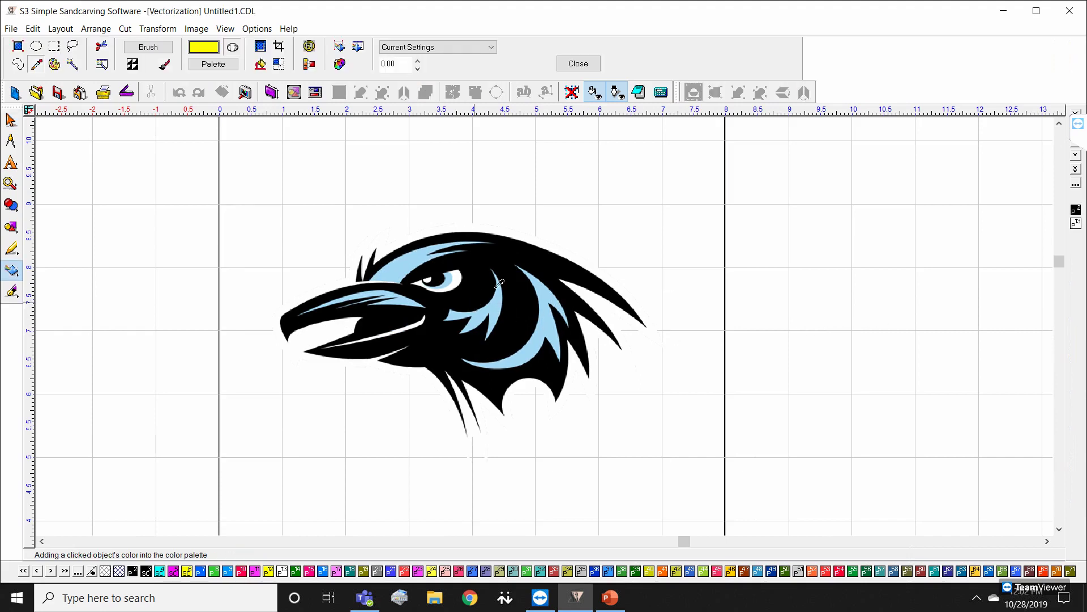
left_click(340, 64)
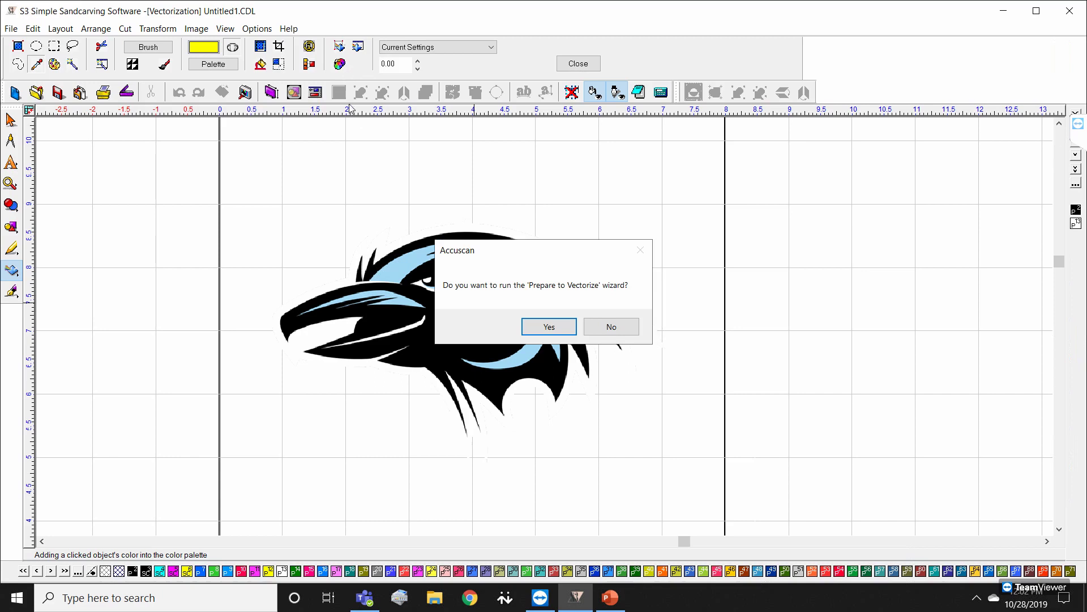
left_click(551, 325)
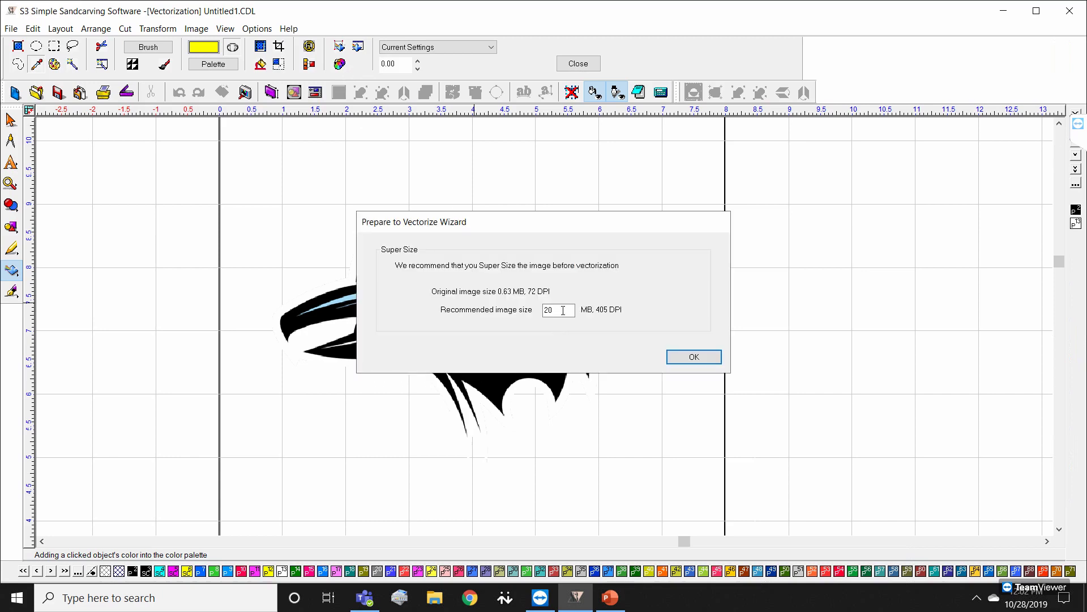
left_click_drag(559, 311, 505, 315)
key("Tab")
left_click(695, 357)
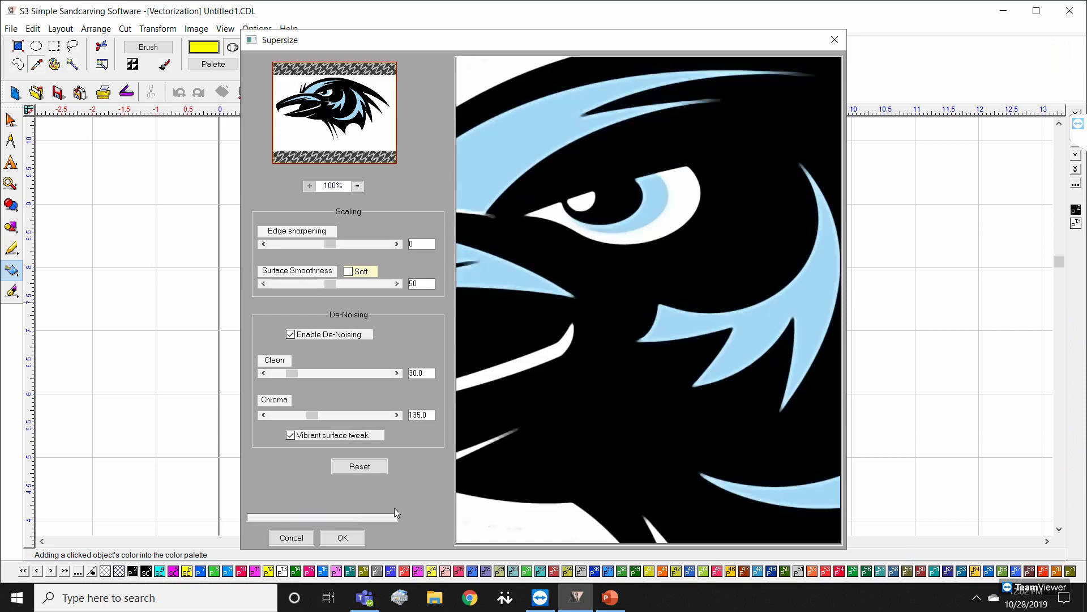
left_click(342, 537)
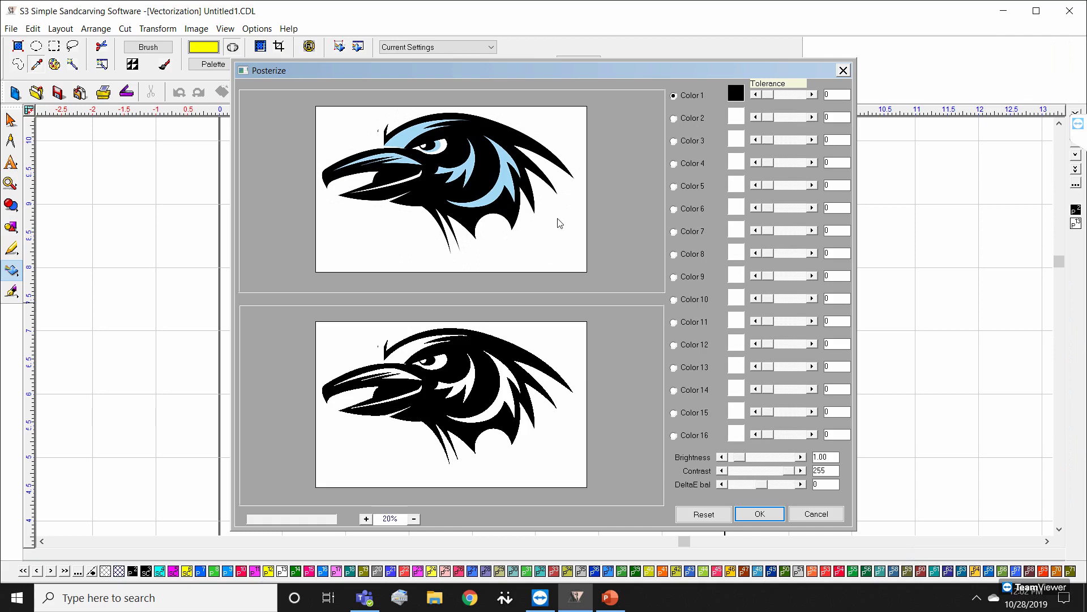
Step: Add the raven's light blue as posterize Color 2 and open its colour selection, leaving it without changes
left_click(674, 119)
left_click(406, 141)
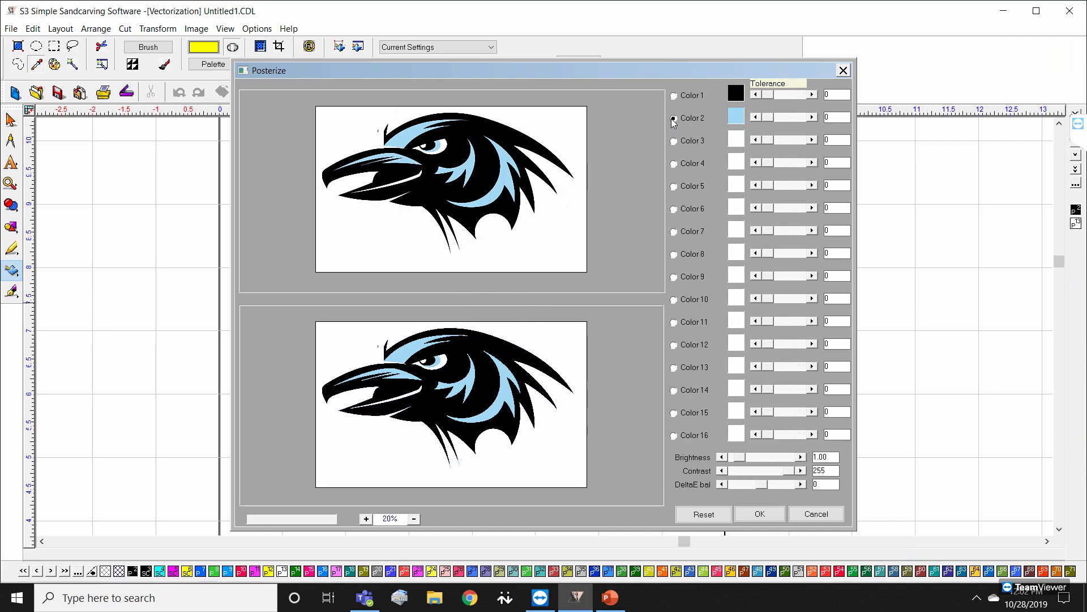
left_click(737, 119)
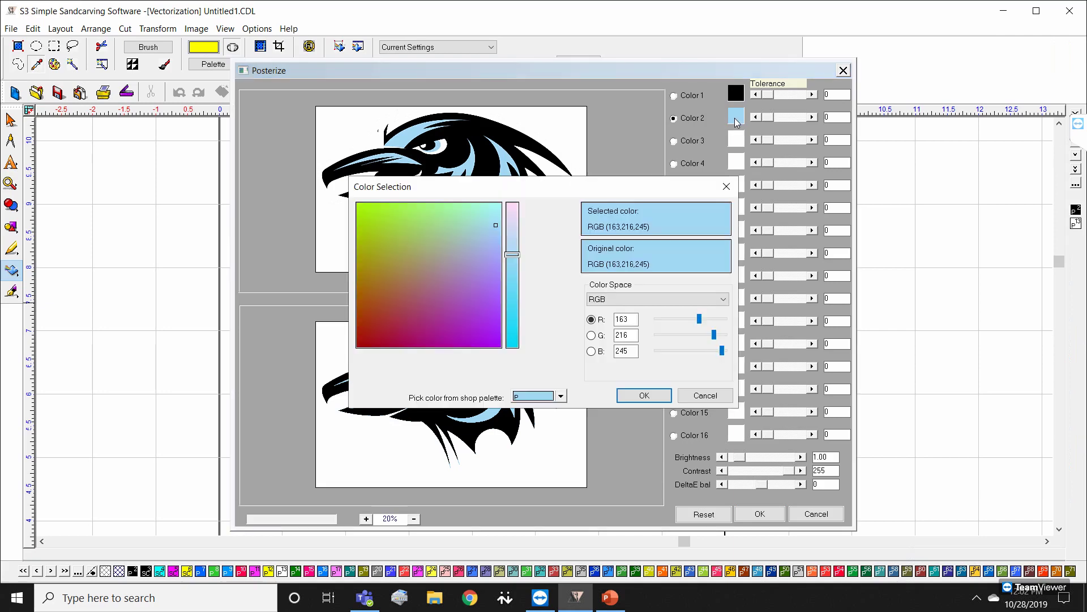
left_click(727, 186)
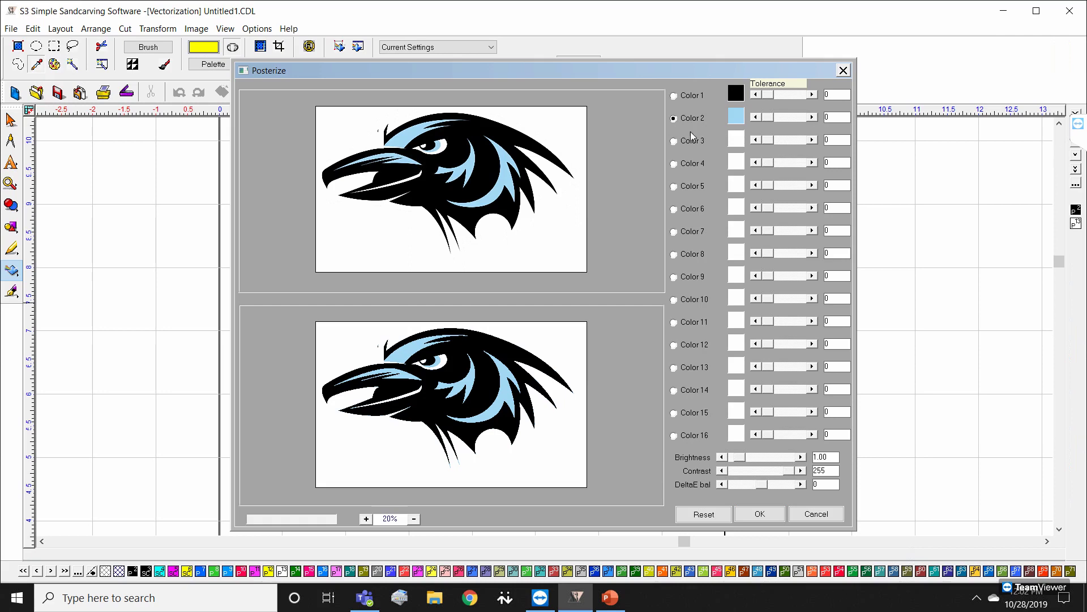
Step: Set posterize Color 2 to the background white and trace the bitmap using tolerance 8, corners 6 and speckle filter 8 pixels
left_click(561, 261)
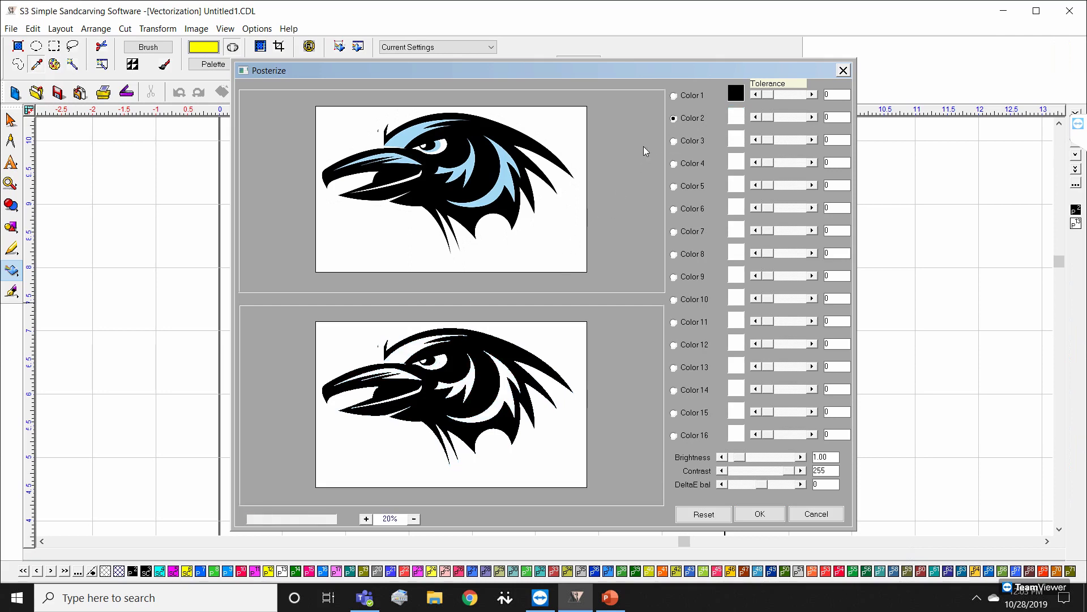
left_click(748, 513)
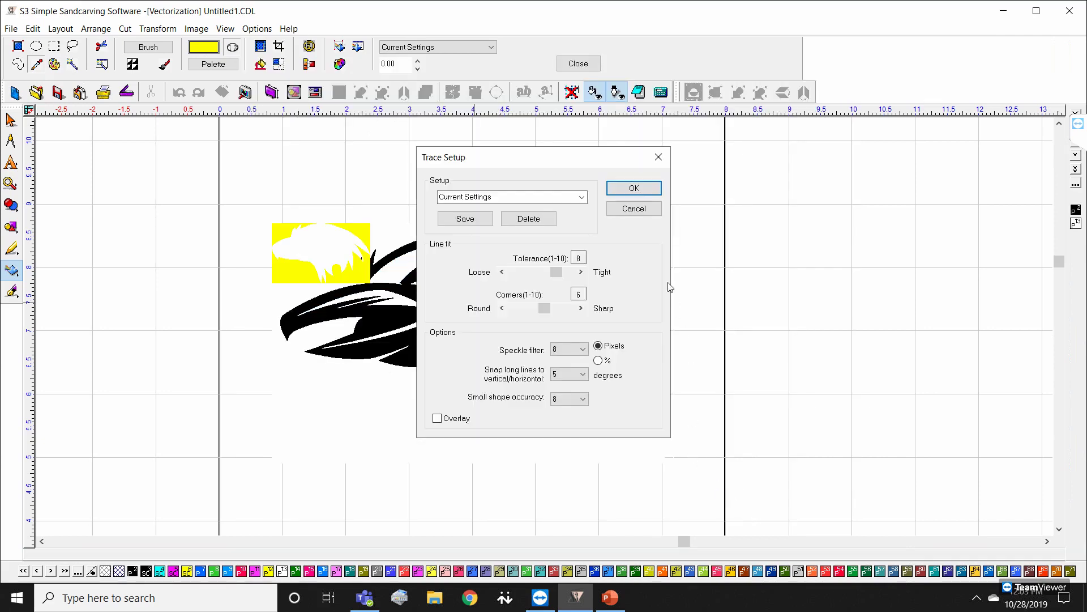
left_click(644, 190)
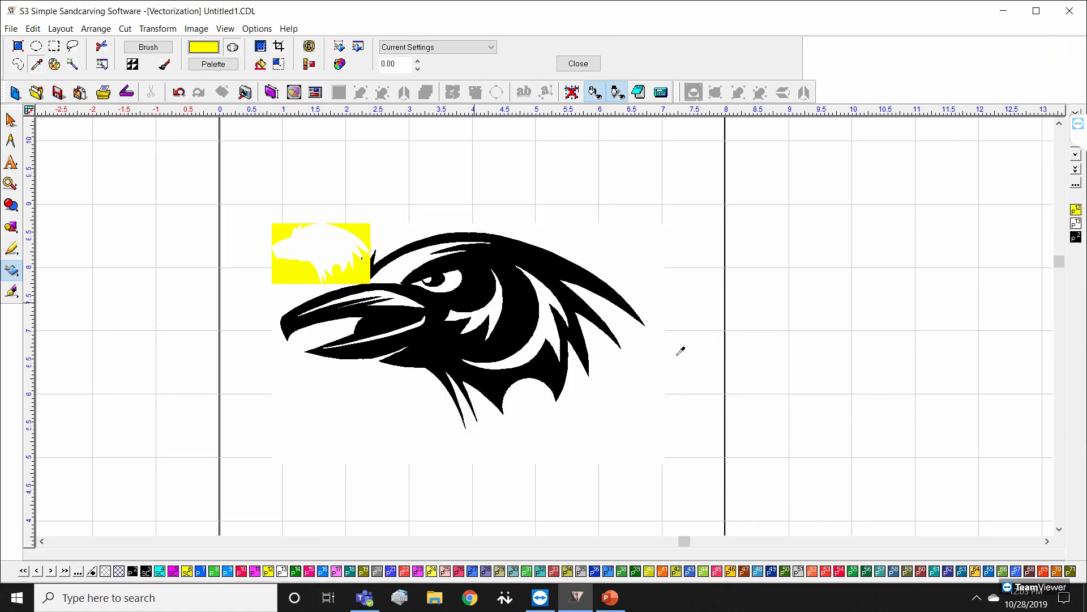
Step: Move the raven bitmap off its trace to about X 10.88, Y 5.00, and turn off the fills to show outlines only
left_click(11, 121)
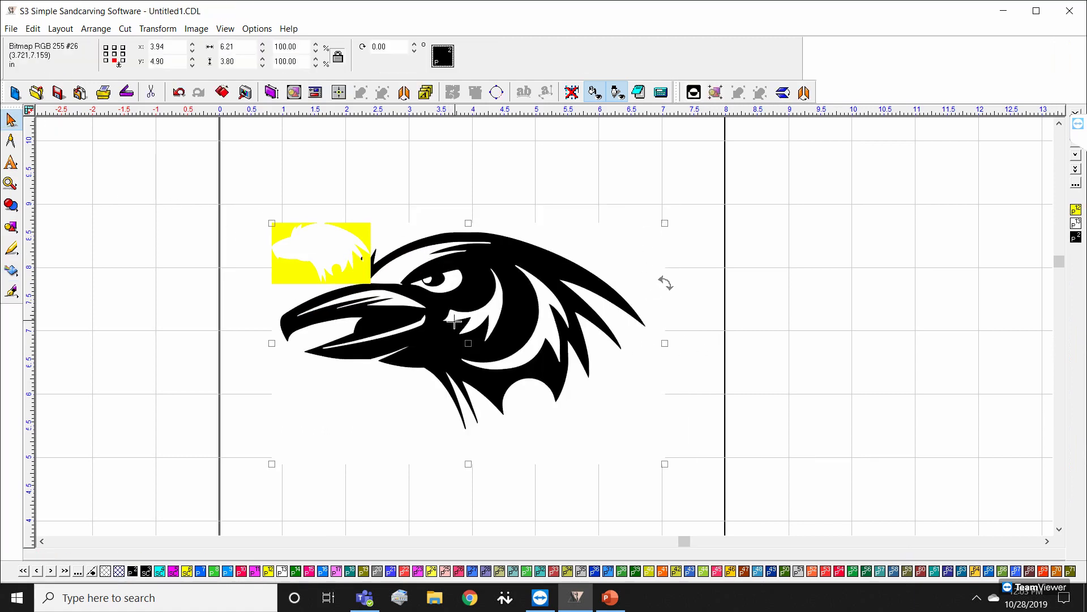
left_click_drag(470, 345, 932, 339)
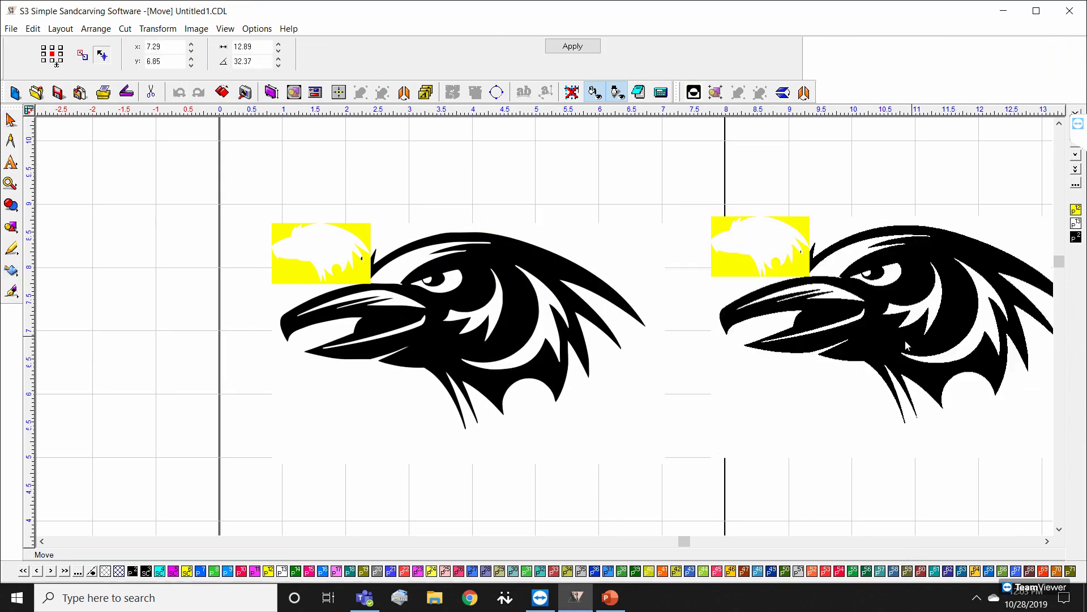
scroll(938, 338, "down", 1)
scroll(457, 335, "up", 1)
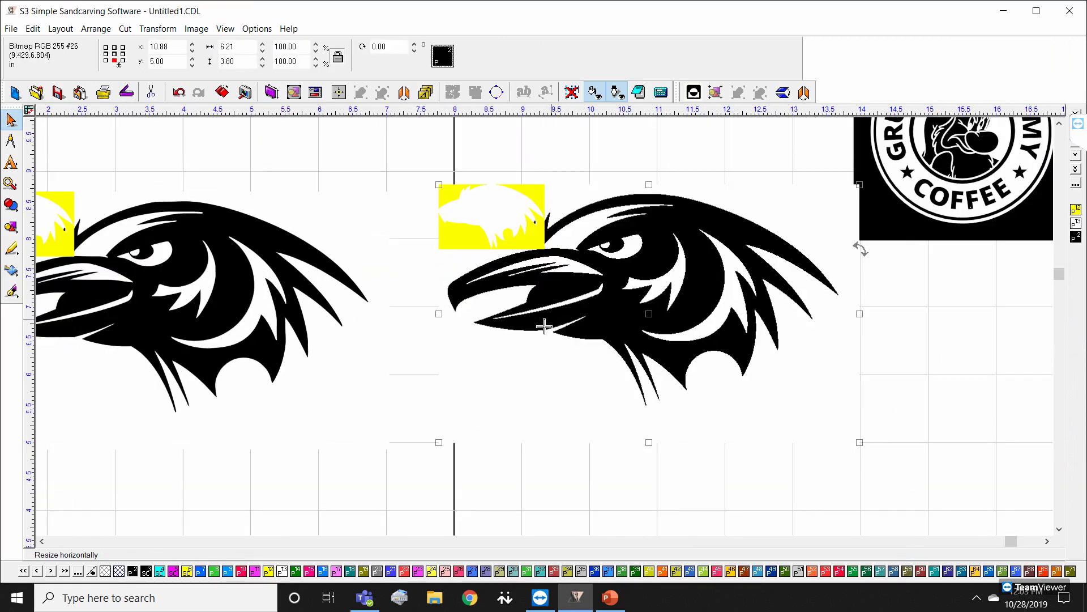
scroll(545, 325, "down", 2)
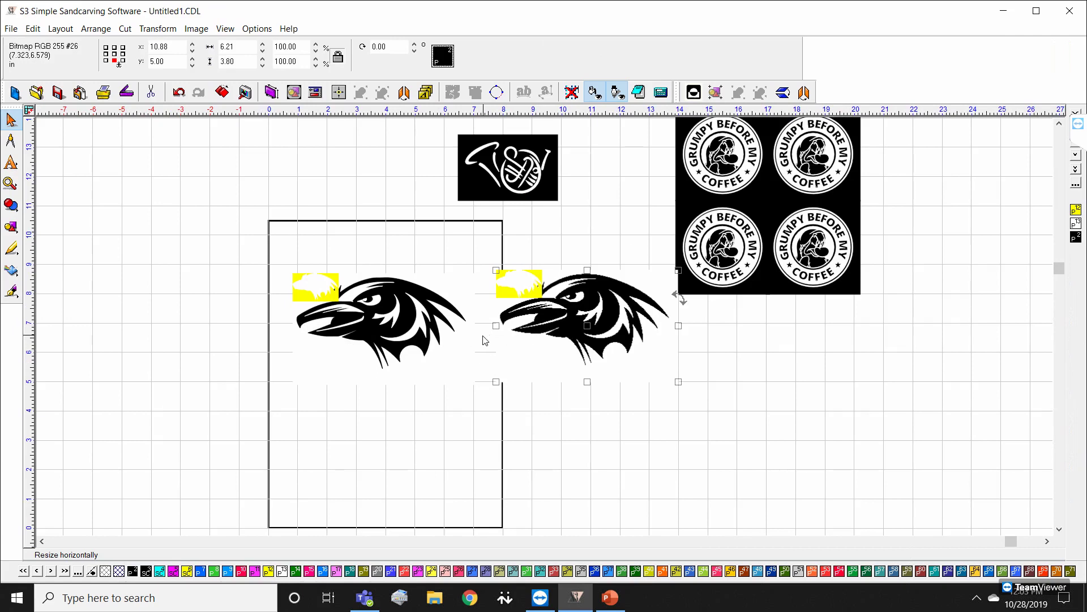
key("F9")
scroll(333, 308, "up", 2)
scroll(544, 277, "up", 1)
scroll(547, 331, "down", 3)
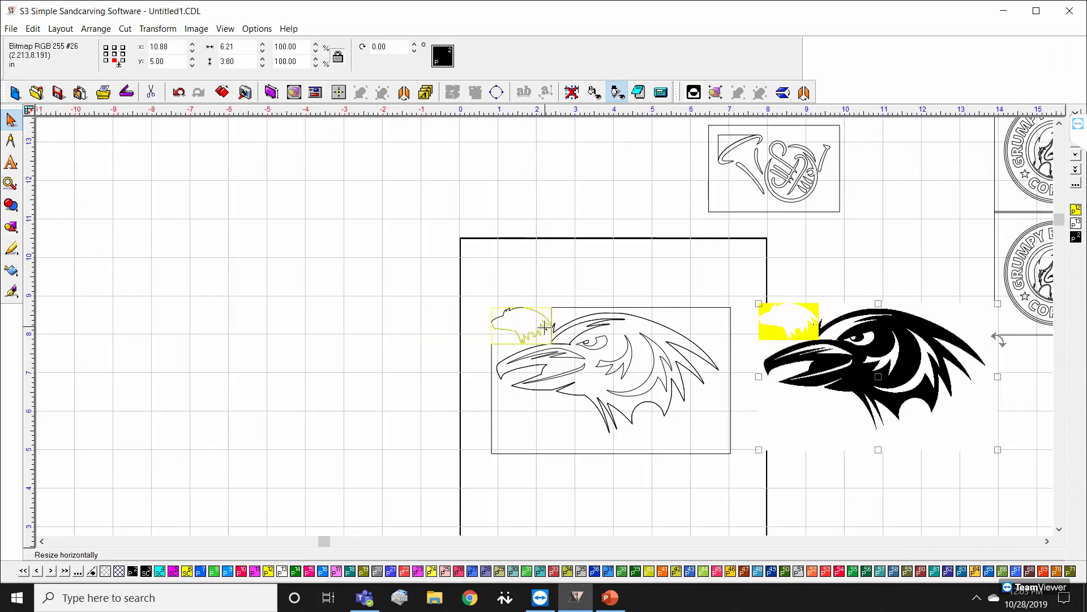
Step: Ungroup the traced raven and delete the large white background outline around the head
left_click(672, 453)
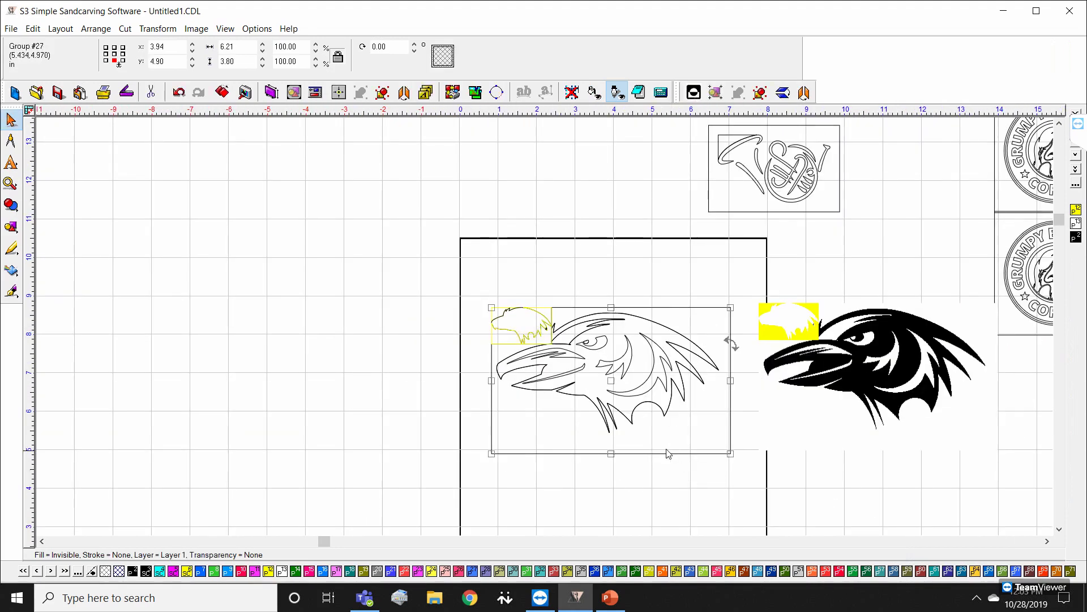
left_click(96, 28)
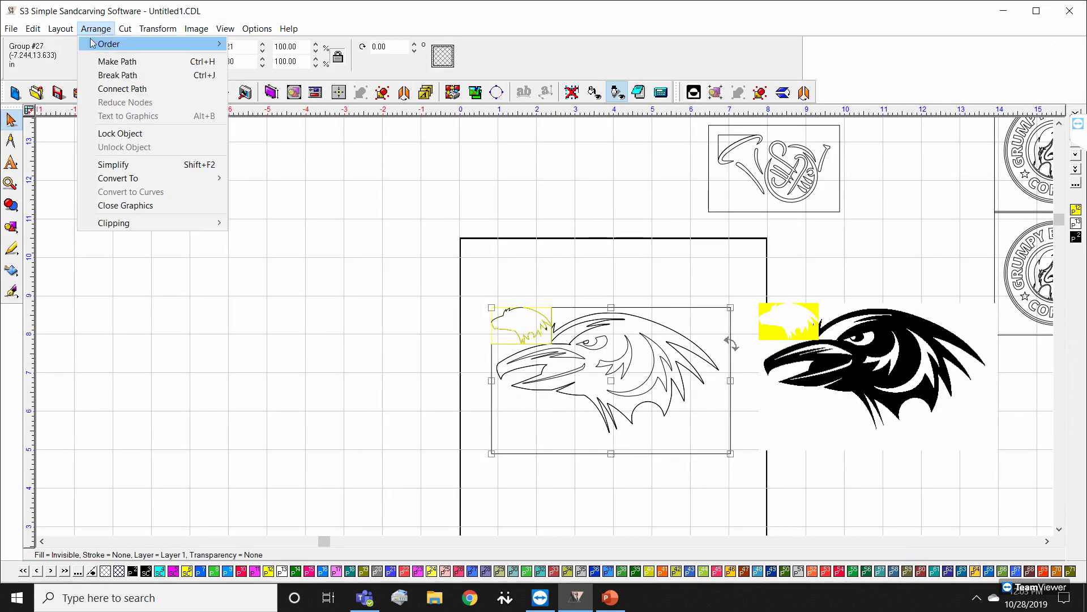
mouse_move(69, 34)
left_click(81, 88)
left_click(262, 296)
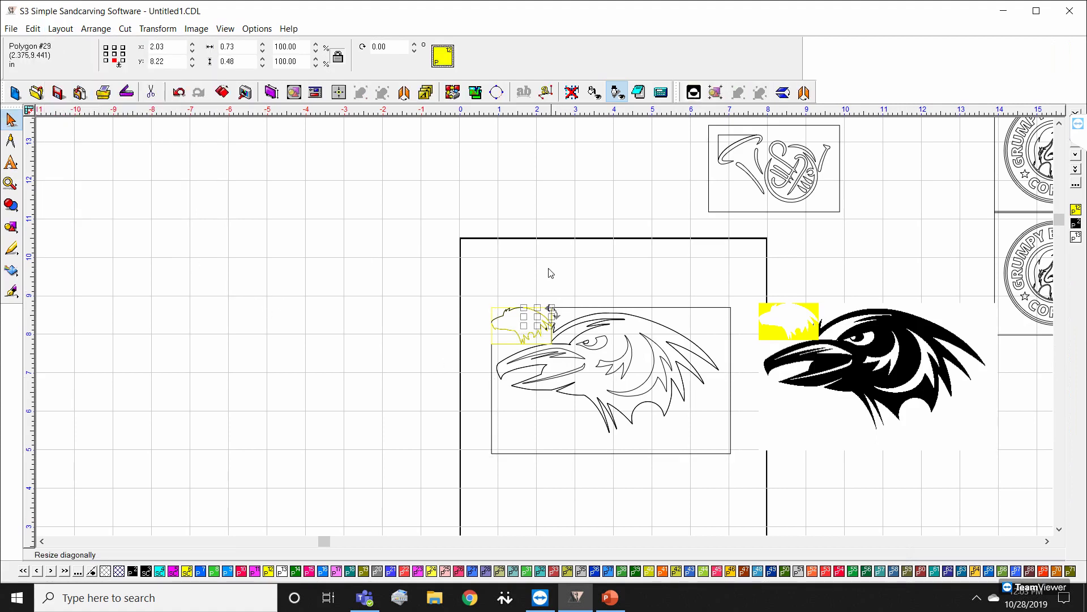
left_click(576, 308)
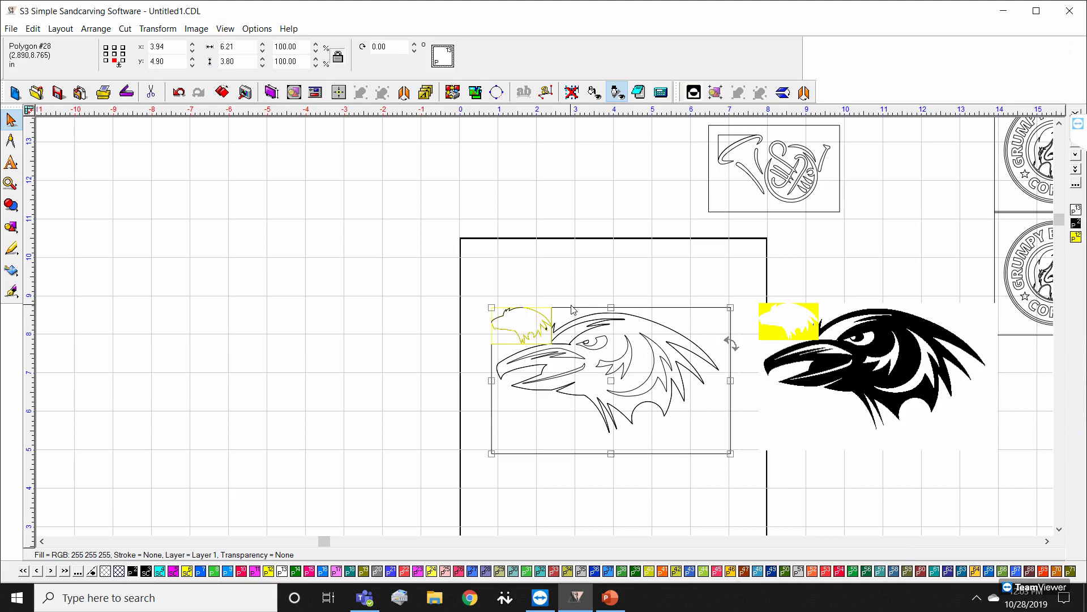
key("Delete")
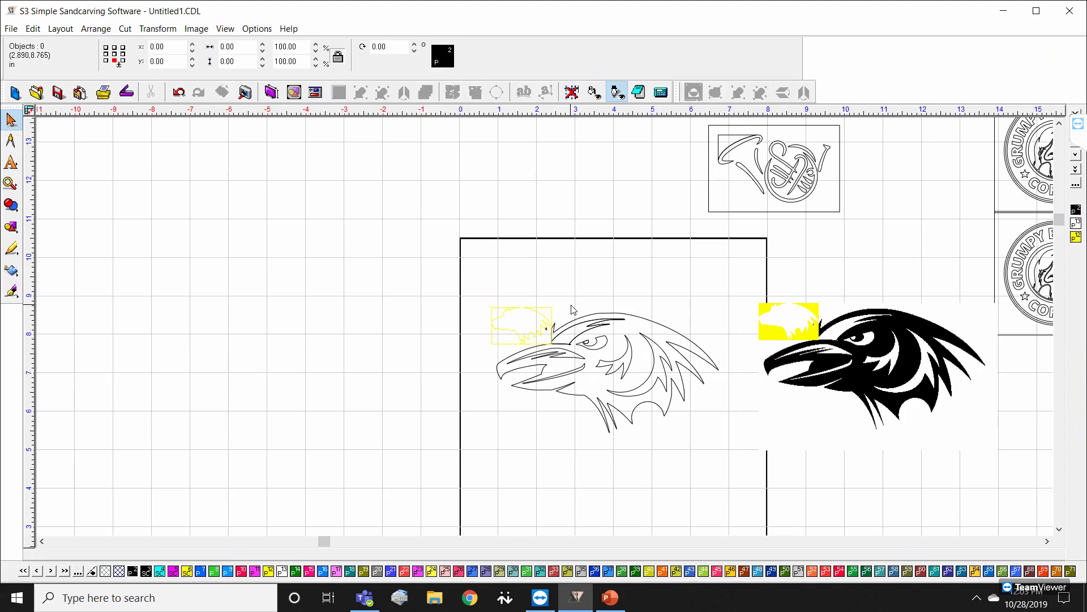
Step: Select all yellow shapes of the trace by colour and delete them
left_click_drag(486, 271, 560, 356)
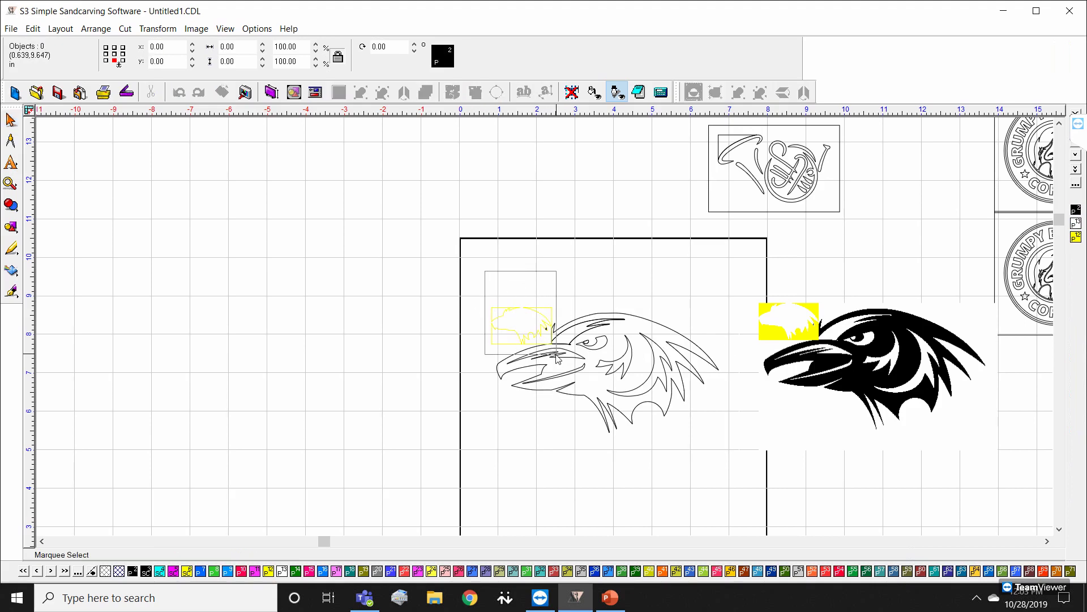
left_click(983, 236)
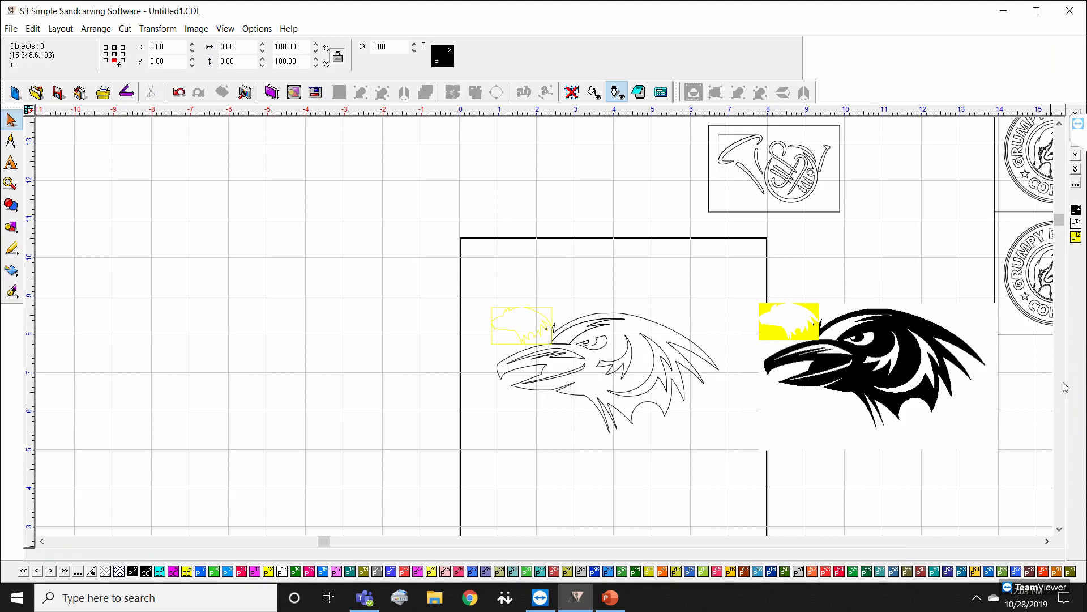
left_click(1077, 237)
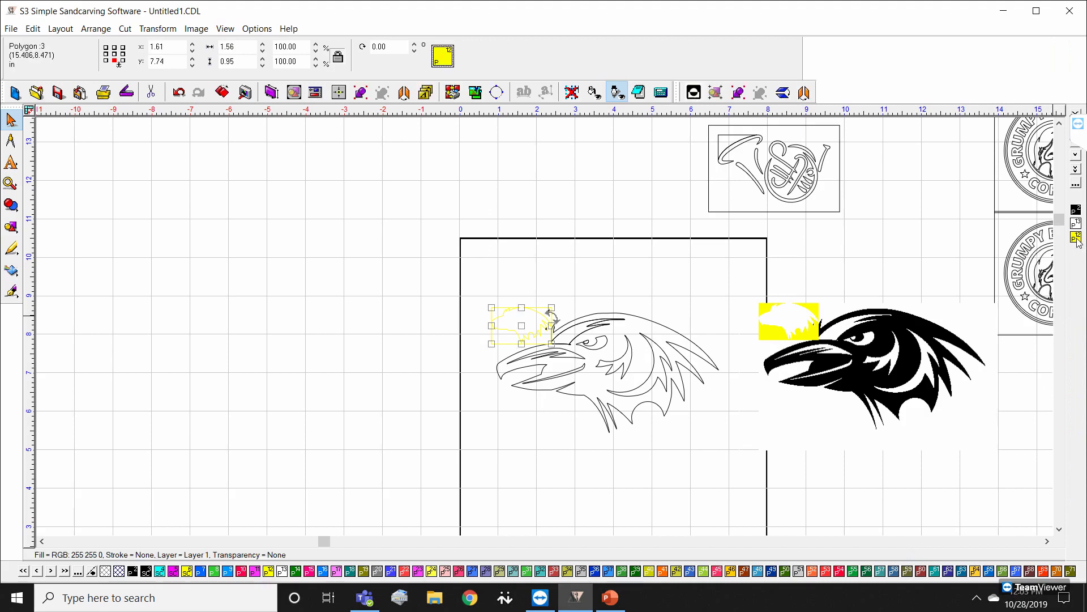
key("Delete")
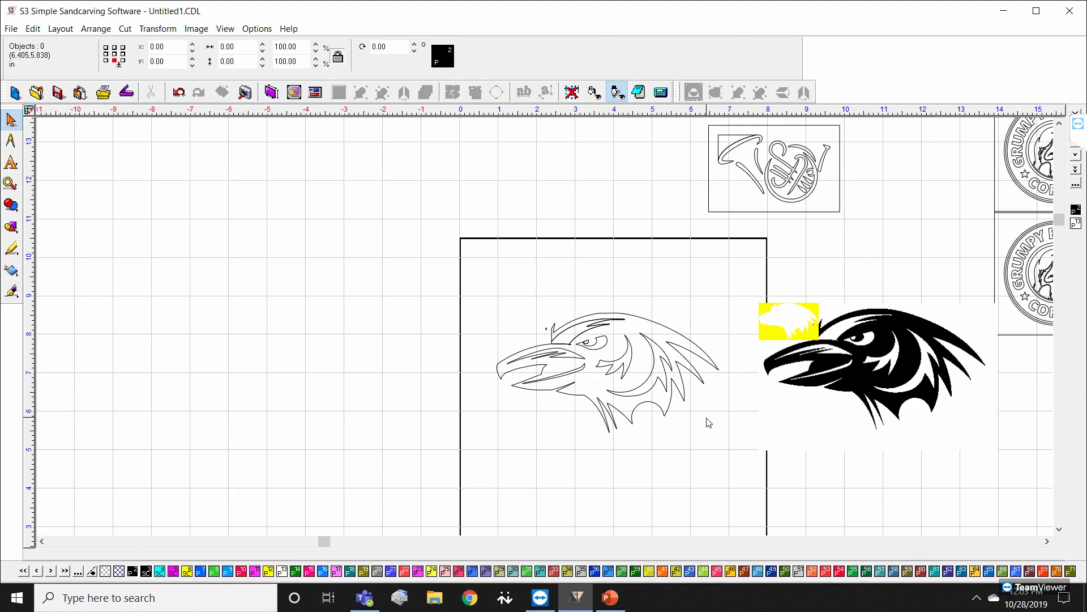
Step: Delete the raven bitmap beside the blank
scroll(708, 422, "up", 1)
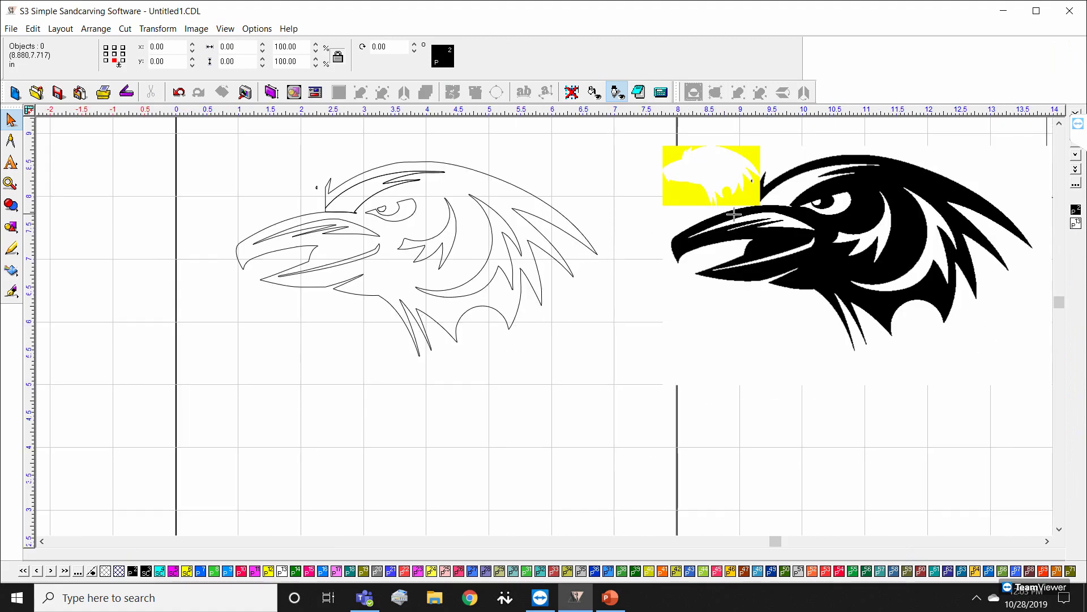
scroll(734, 214, "up", 1)
scroll(568, 336, "down", 3)
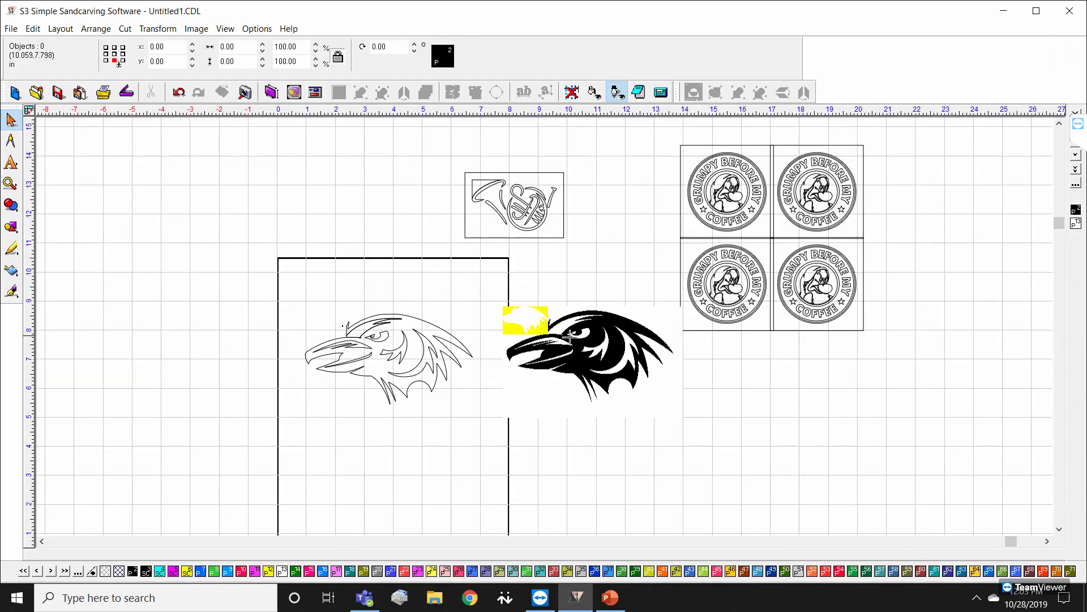
left_click_drag(467, 268, 689, 484)
key("Delete")
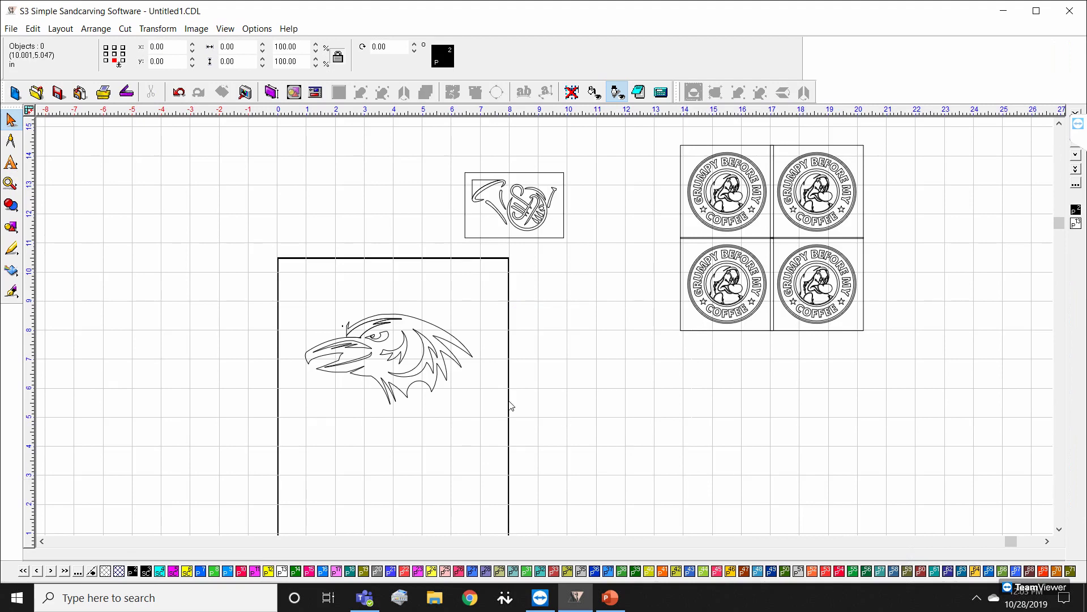
Step: Delete the stray speck beside the crest of the traced raven's head
scroll(546, 323, "up", 2)
scroll(546, 331, "up", 1)
left_click_drag(314, 224, 367, 278)
key("Delete")
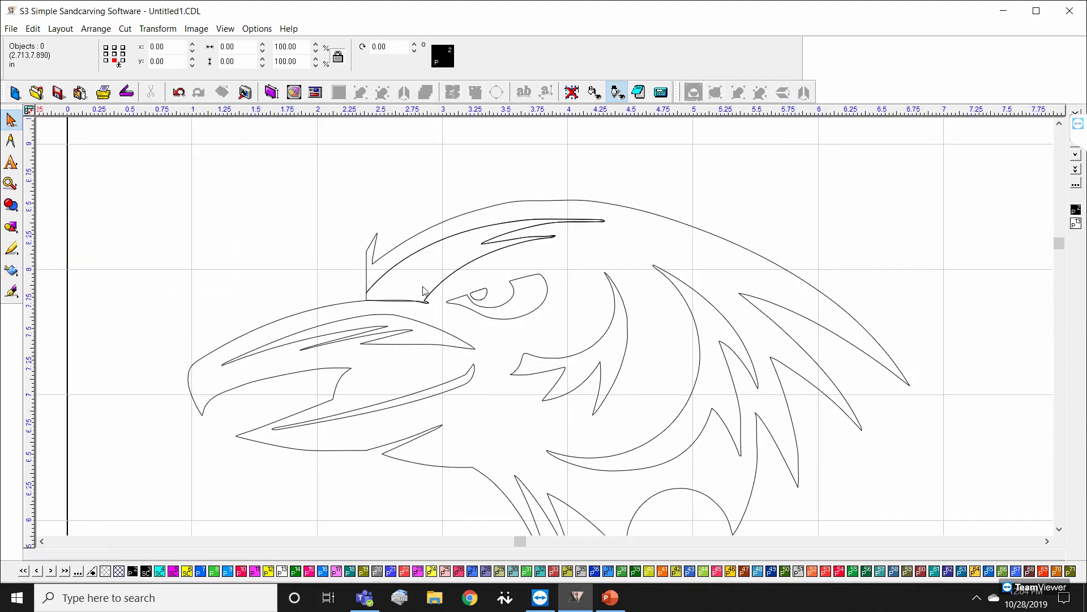
Step: Delete the traced raven, its bitmap and the inverted horn, keeping only the four coffee logos beside the blank
scroll(522, 333, "down", 1)
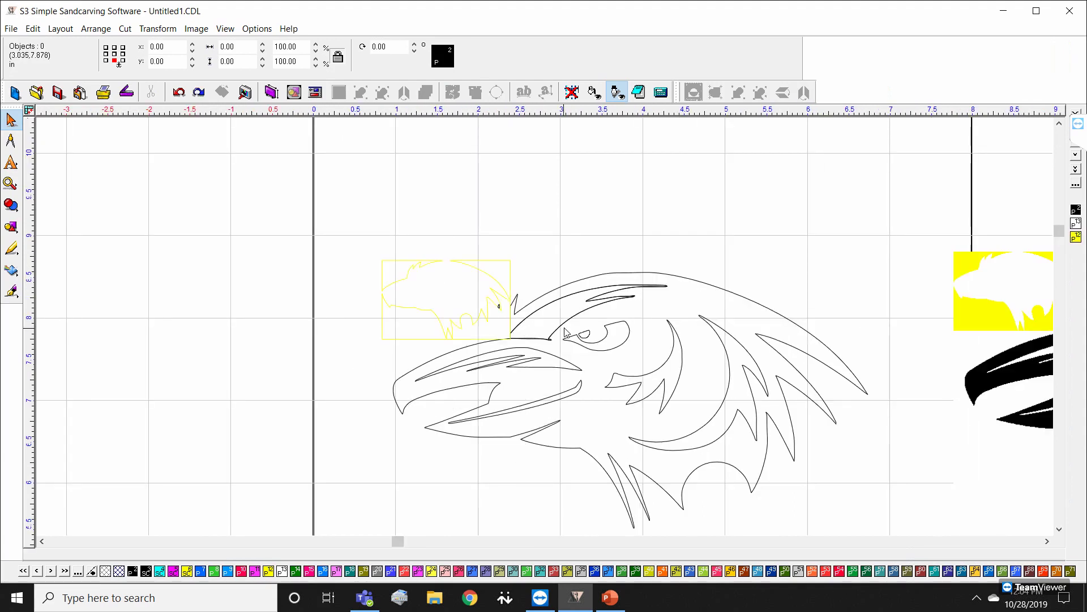
scroll(544, 327, "down", 5)
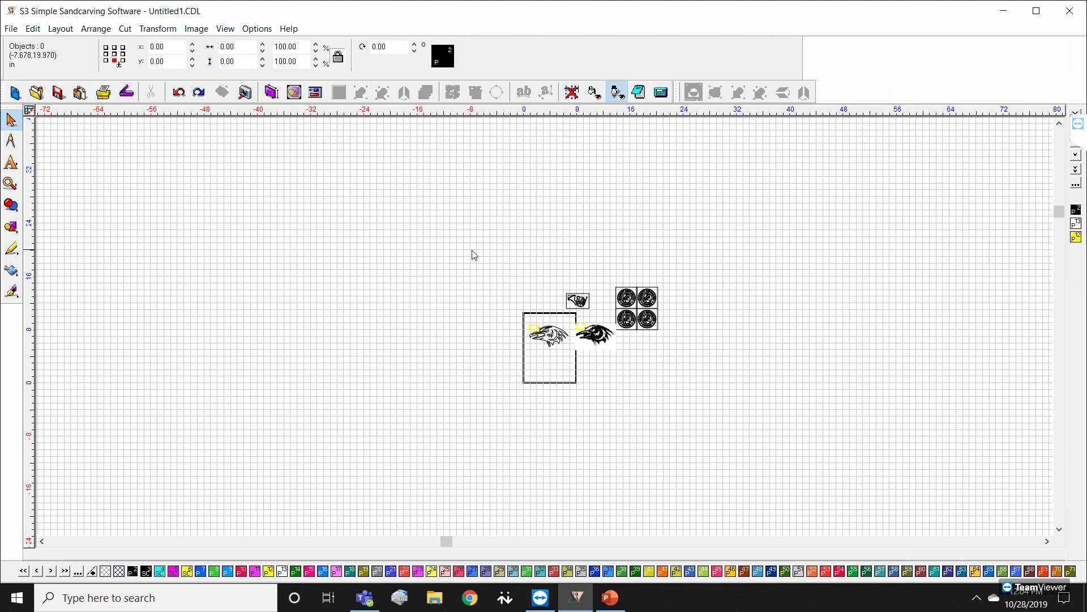
left_click_drag(616, 391, 616, 392)
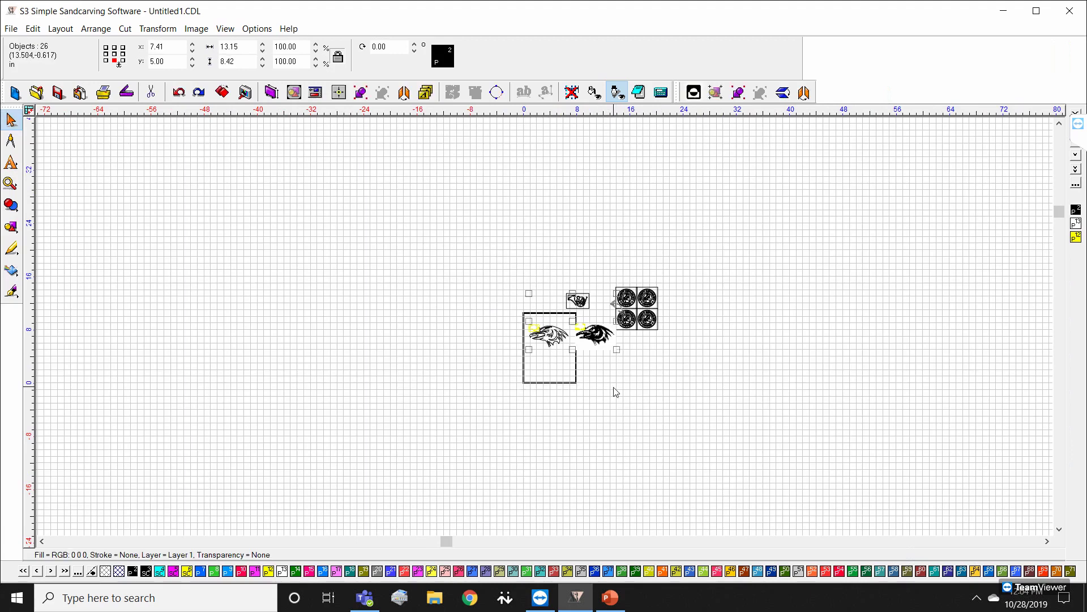
key("Delete")
scroll(566, 340, "up", 2)
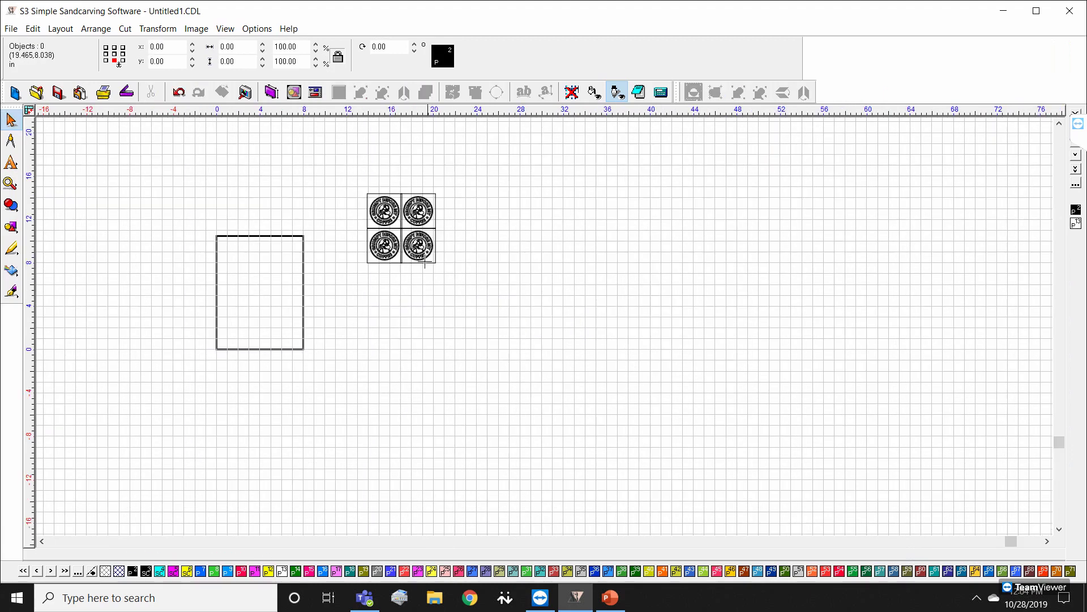
scroll(543, 327, "up", 1)
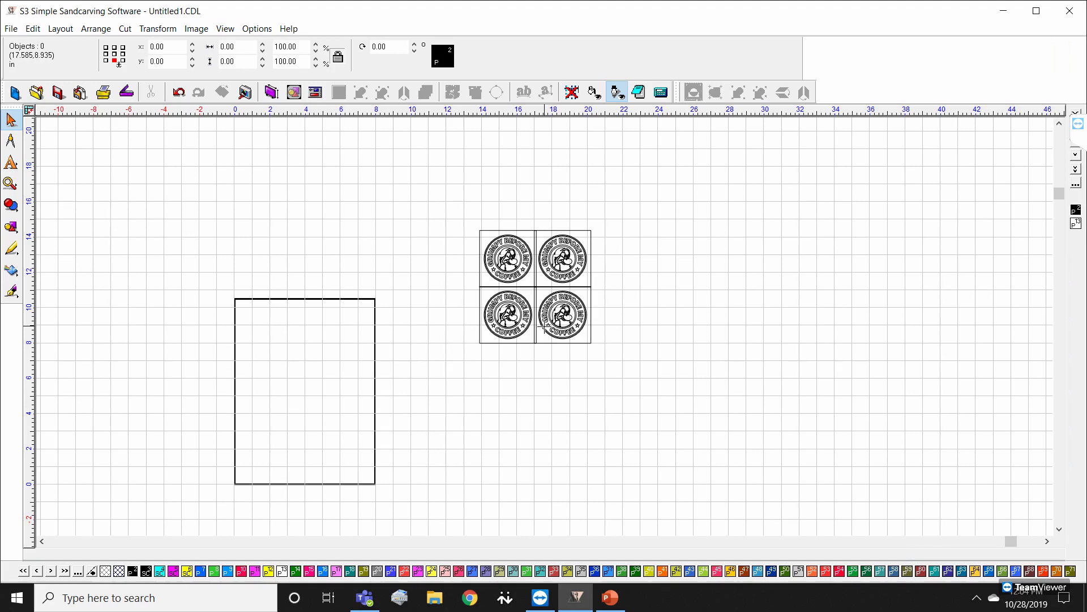
Step: Move the four coffee logos onto the blank, roughly in its middle, and turn on the display of fills
left_click_drag(426, 206, 661, 409)
left_click_drag(541, 296, 276, 355)
scroll(150, 371, "down", 1)
scroll(669, 340, "up", 2)
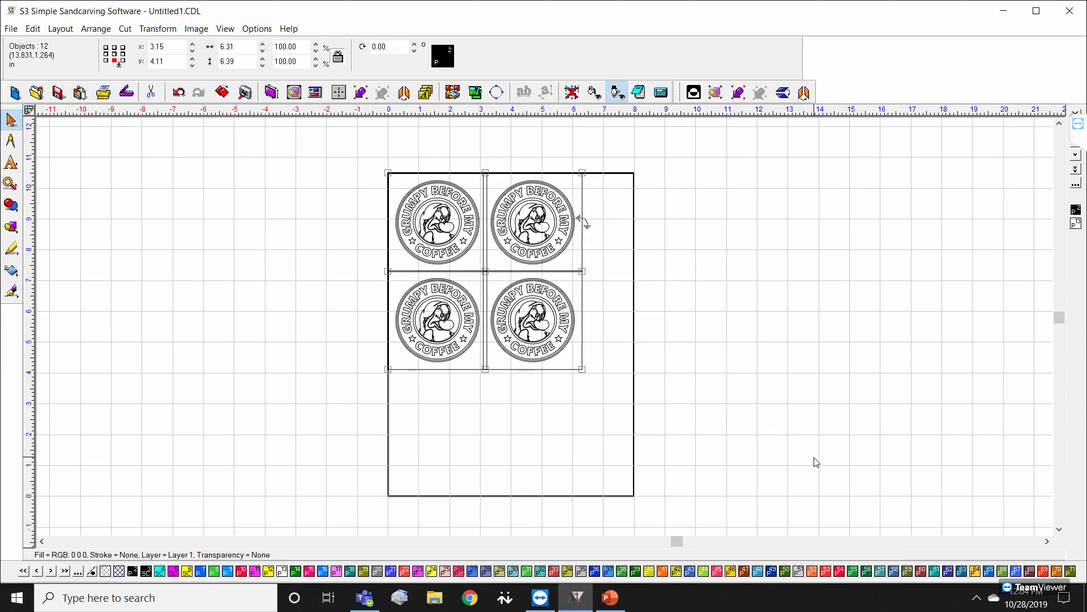
key("F9")
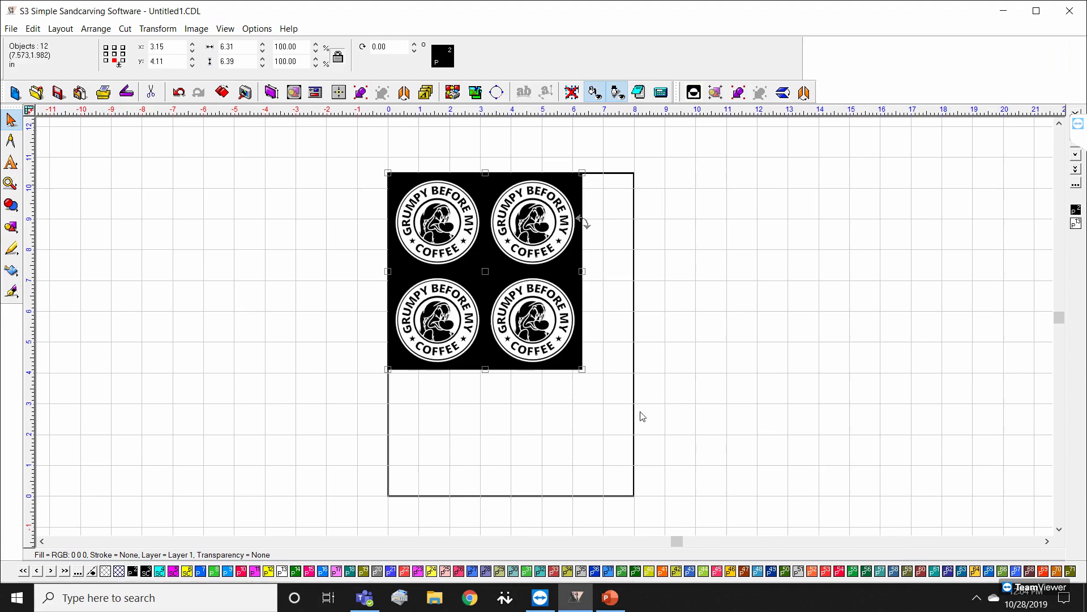
left_click_drag(354, 142, 651, 447)
left_click_drag(488, 271, 522, 327)
Step: Preview the print of the four logos for the XP-15000 Series(Network) printer and cancel without printing
left_click_drag(333, 165, 707, 517)
left_click(13, 31)
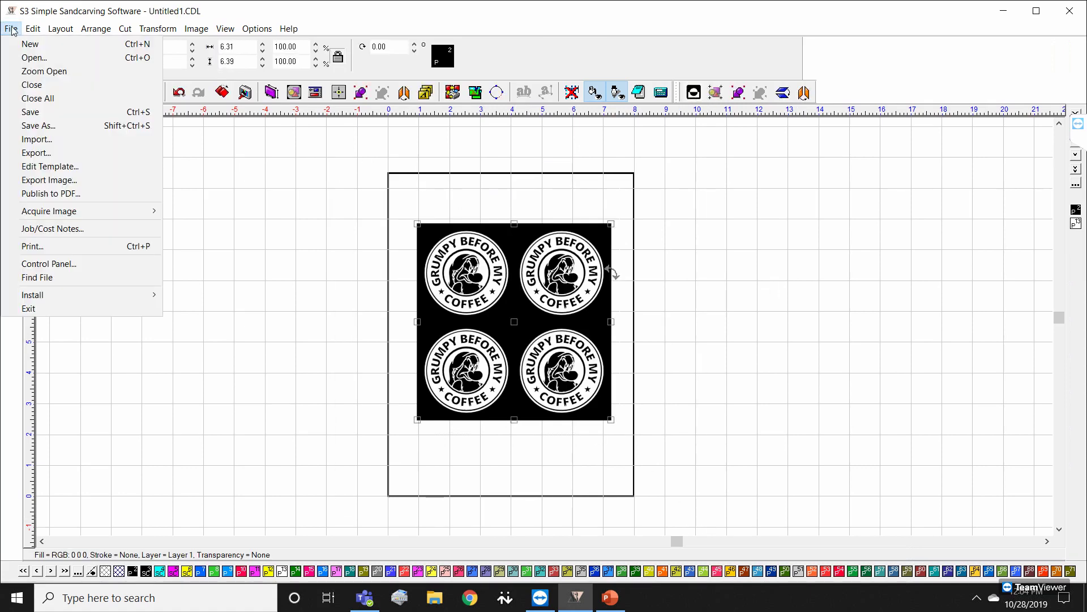
left_click(77, 246)
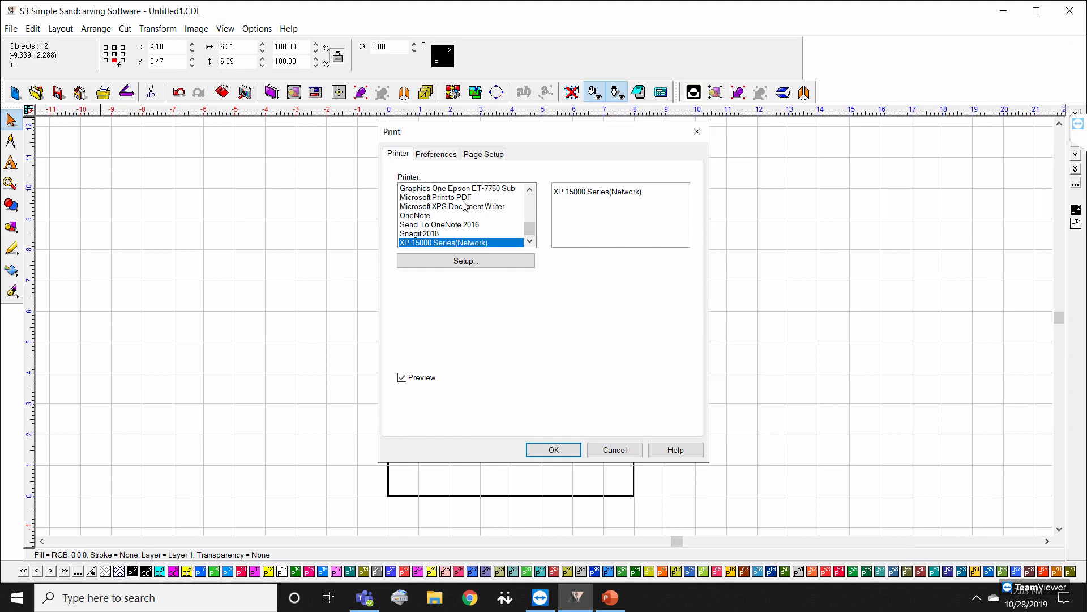
left_click(555, 453)
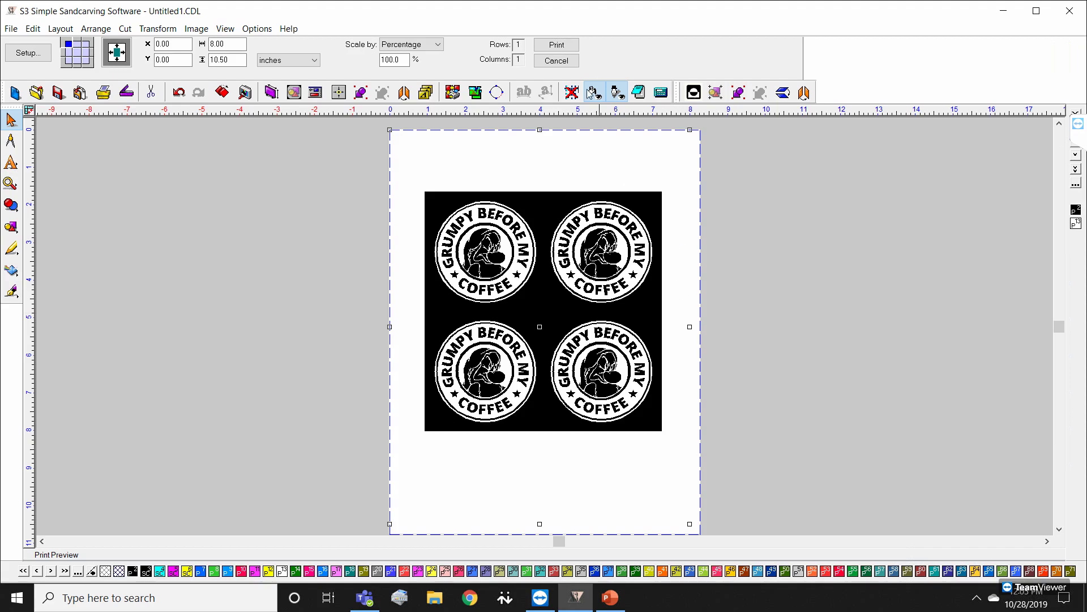
left_click(556, 60)
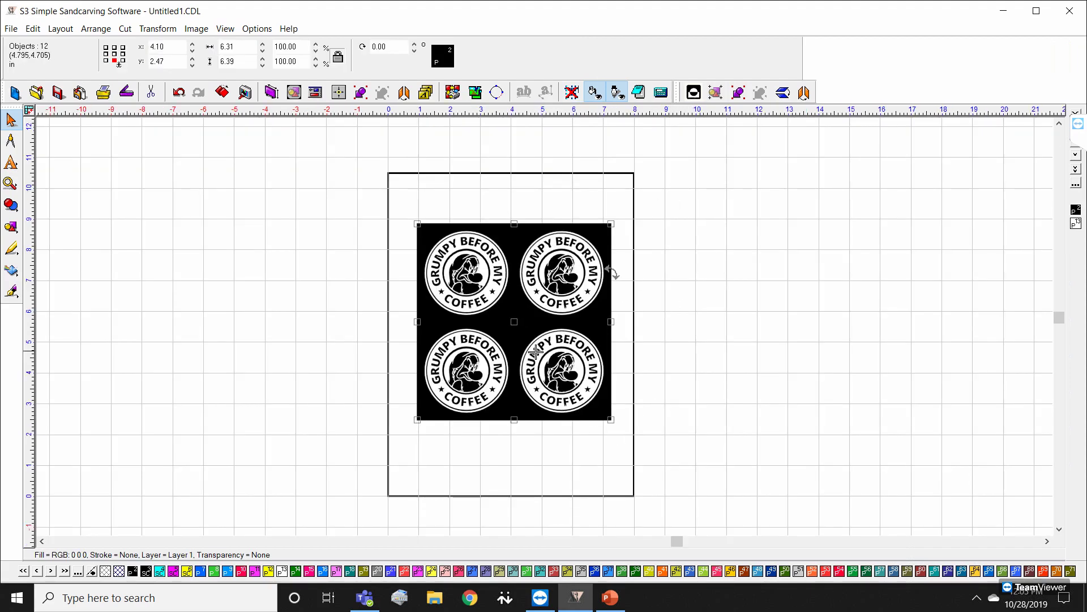
Step: Move the four coffee logos off the blank to the open area at its right
mouse_move(363, 187)
left_mouse_down()
mouse_move(635, 498)
mouse_move(643, 491)
left_mouse_up()
left_click_drag(509, 326, 962, 310)
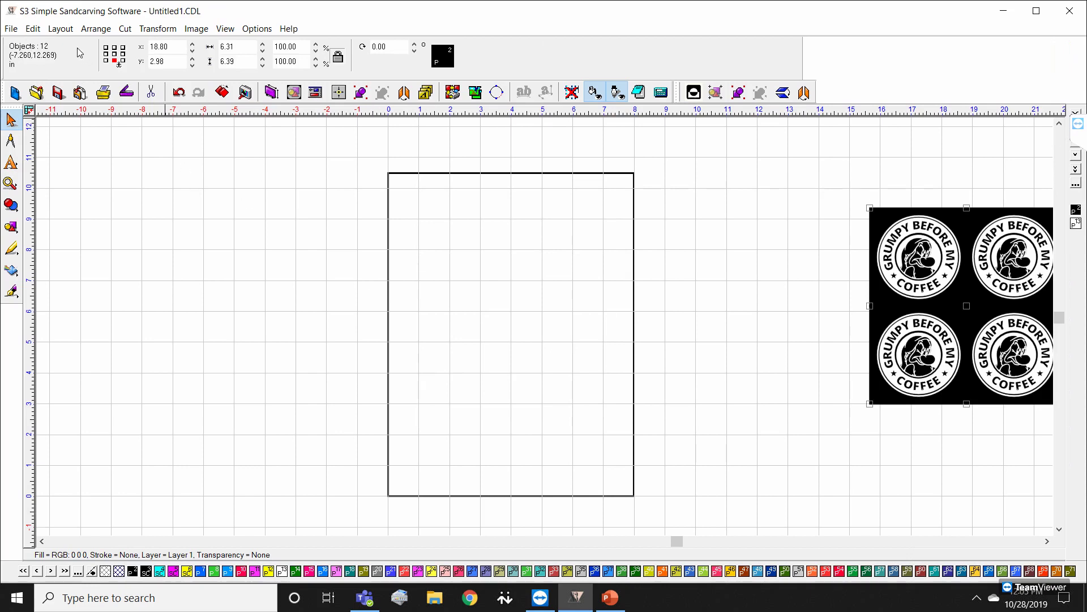
Step: Import the "grumpy before my coffee" EPS file with the PDF import filter, closed shapes and ignored groups, and place it
left_click(14, 29)
left_click(50, 140)
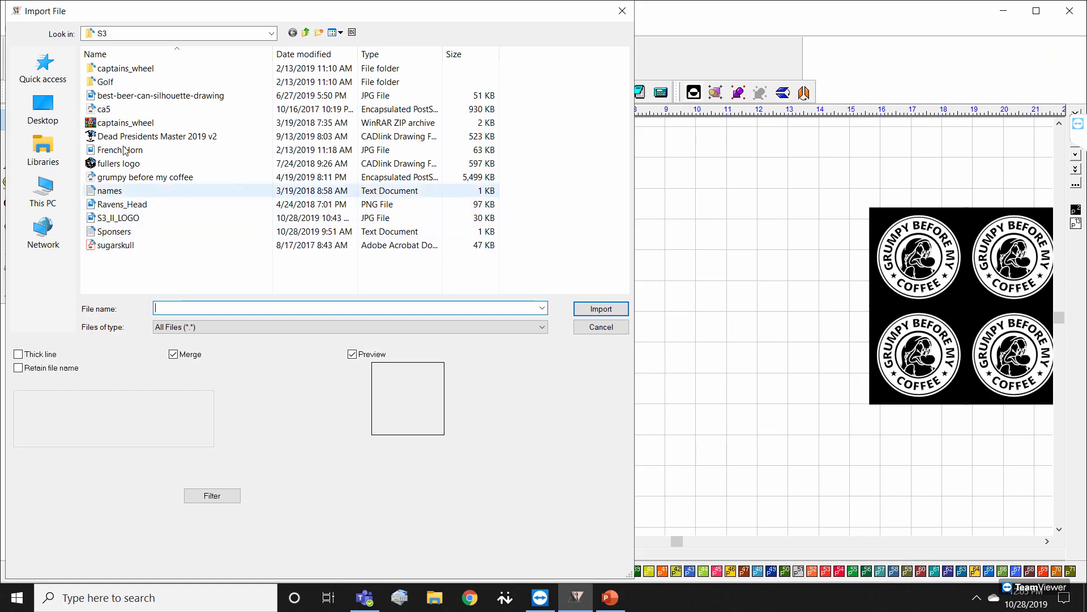
left_click(145, 178)
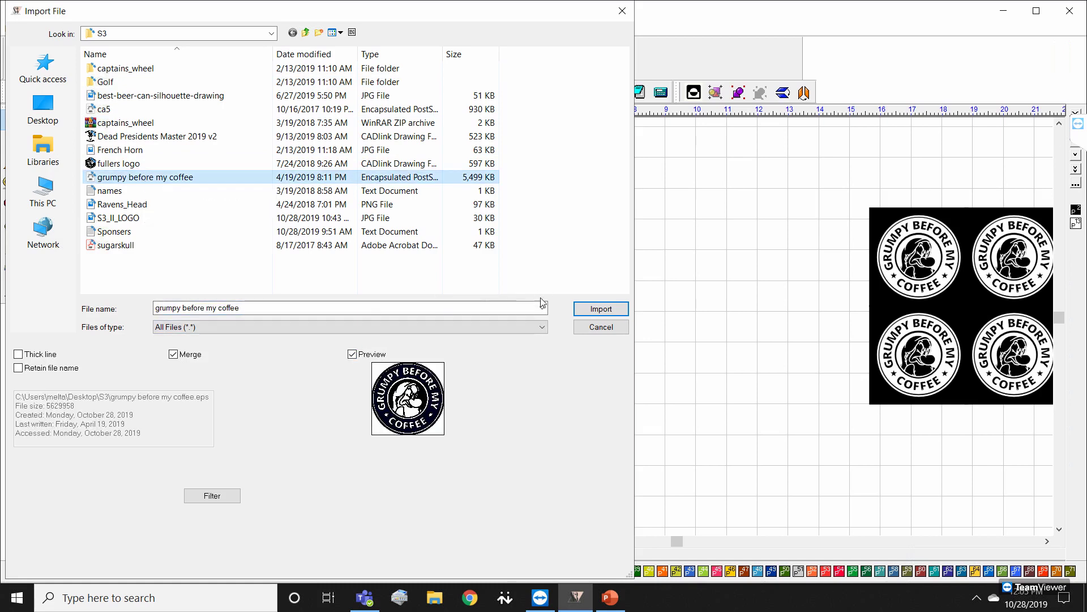
left_click(582, 310)
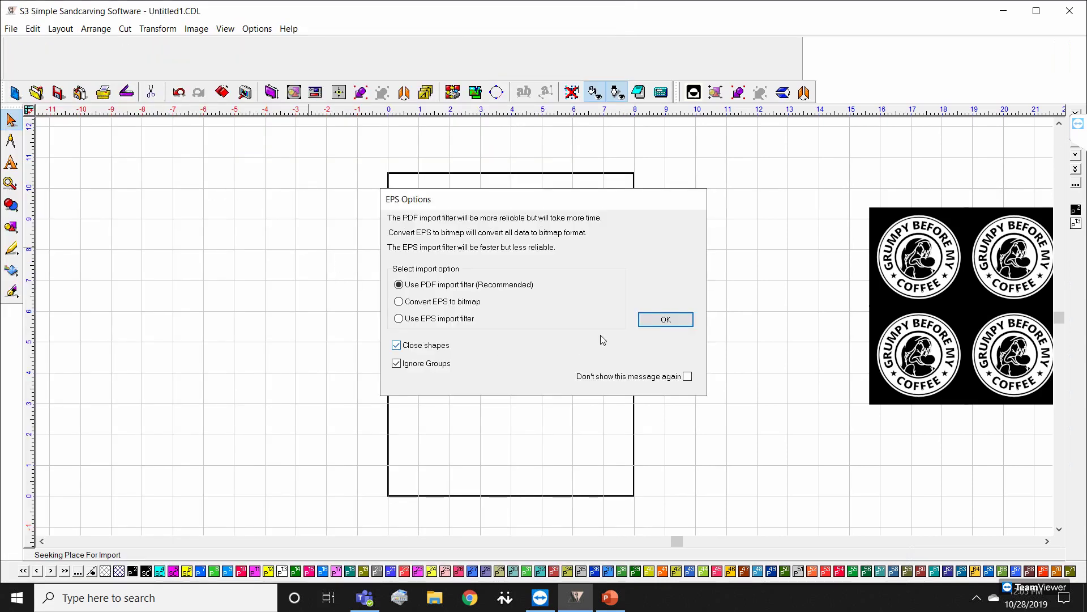
left_click(662, 320)
left_click(517, 408)
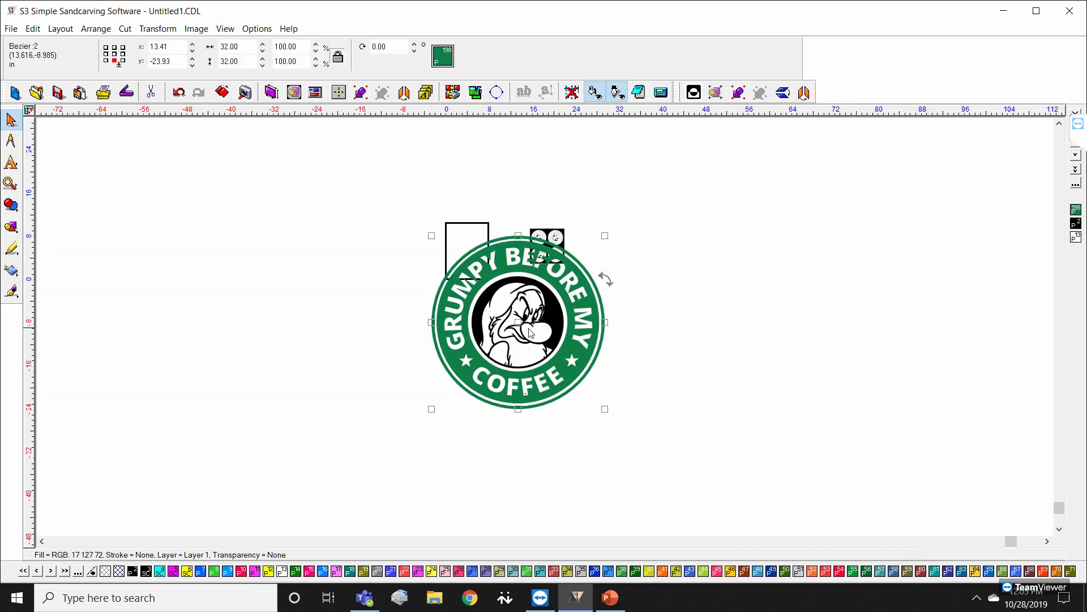
Step: Move the imported coffee logo to the left of the blank and fill its green areas with black
left_click_drag(508, 350, 326, 336)
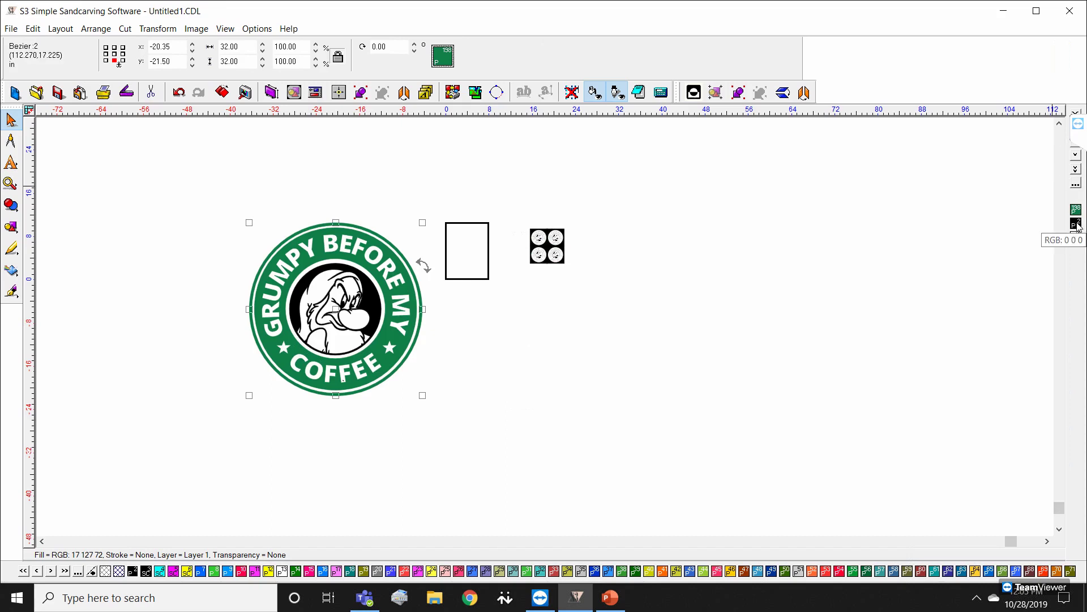
left_click_drag(1076, 222, 389, 254)
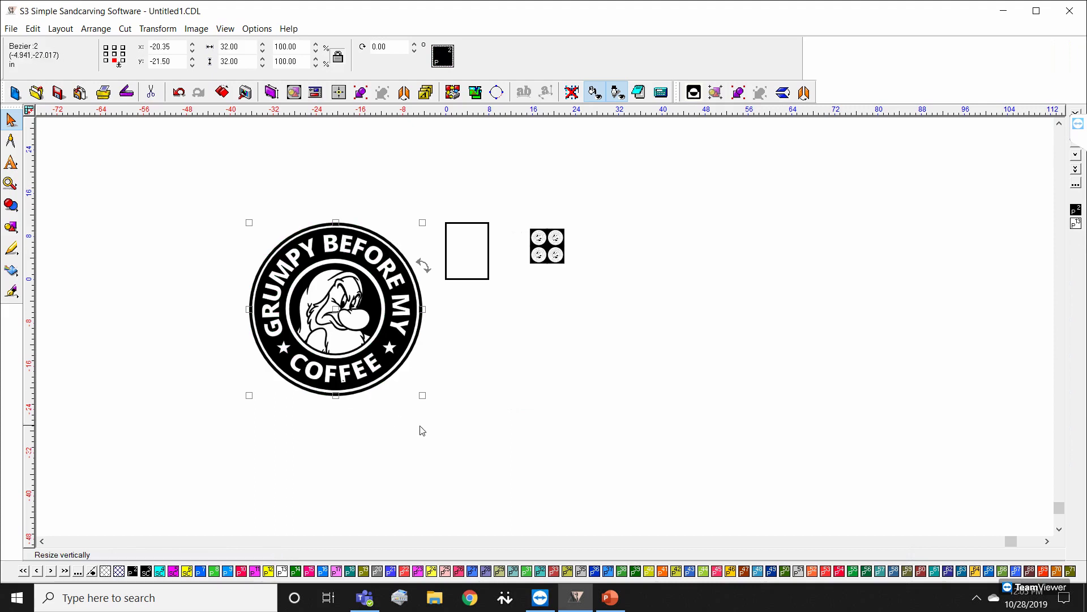
Step: Scale the imported logo down to about 2.83 inches wide and place it just below the blank
scroll(396, 385, "up", 1)
left_click_drag(589, 348, 428, 188)
left_click_drag(392, 152, 633, 282)
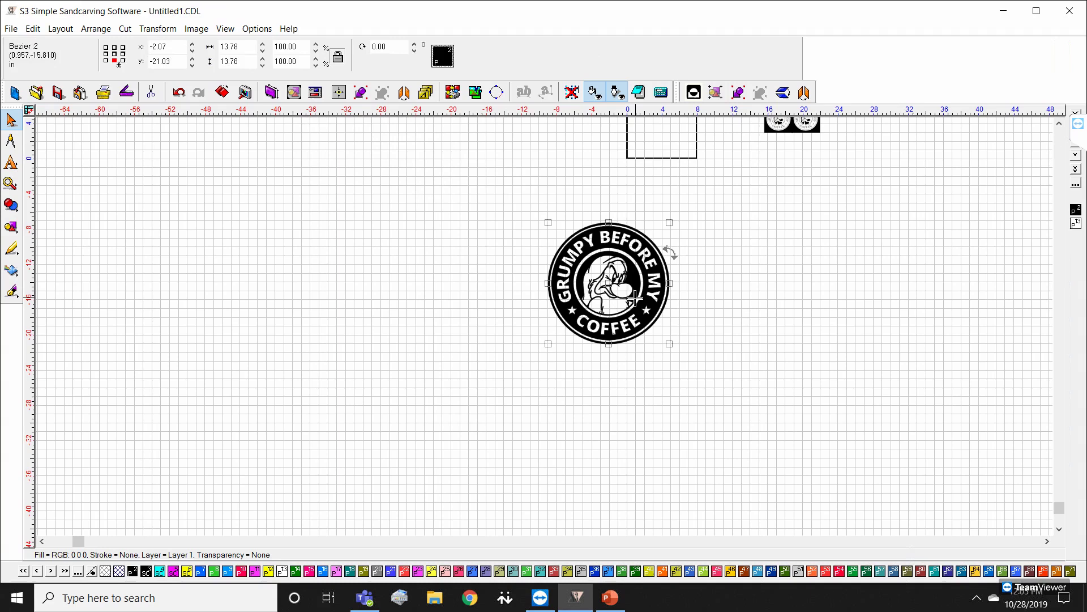
scroll(548, 332, "up", 1)
left_click_drag(655, 468, 652, 221)
scroll(545, 326, "up", 2)
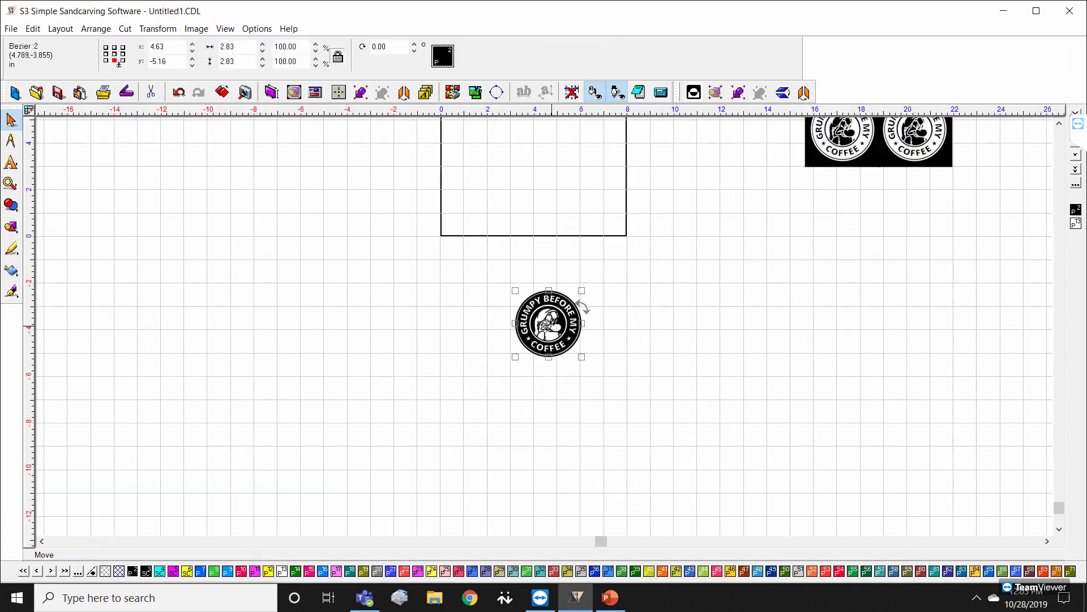
Step: Group all shapes of the single coffee logo below the blank
left_click(539, 324)
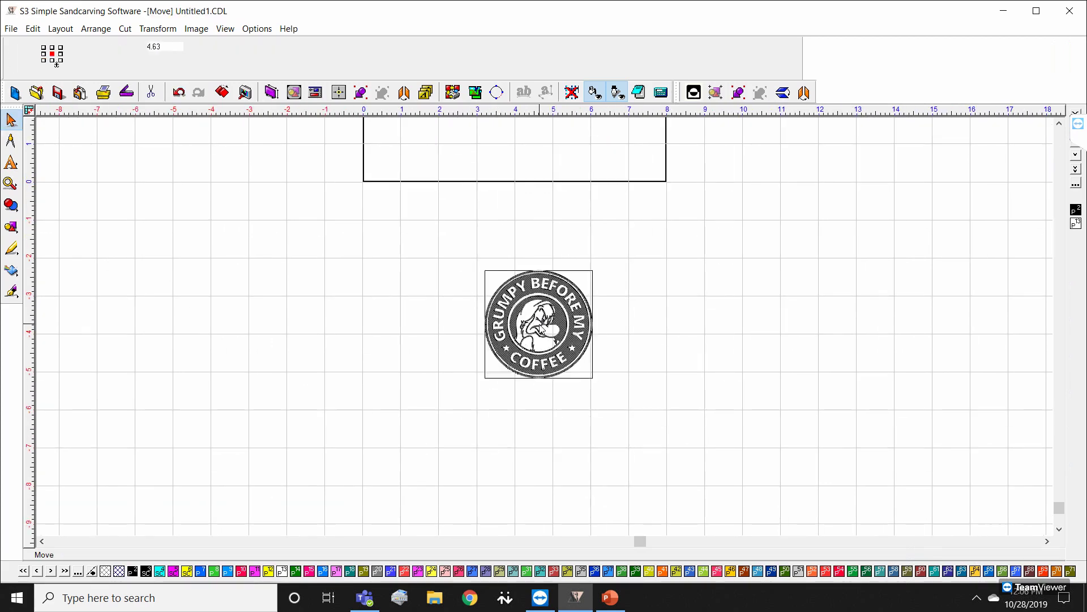
left_click(719, 365)
left_click(534, 318)
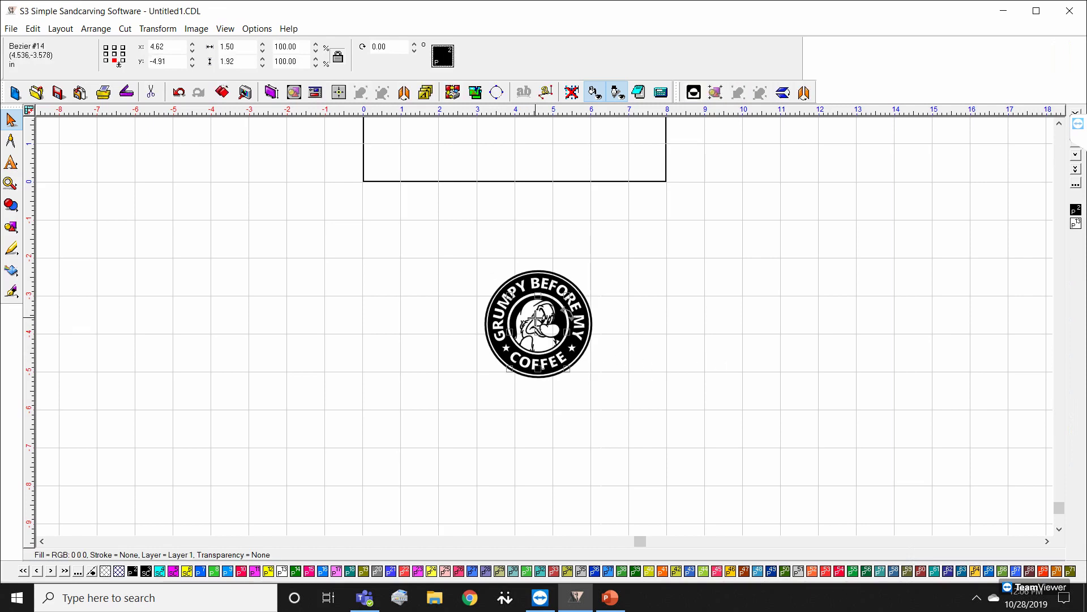
left_click_drag(429, 237, 684, 440)
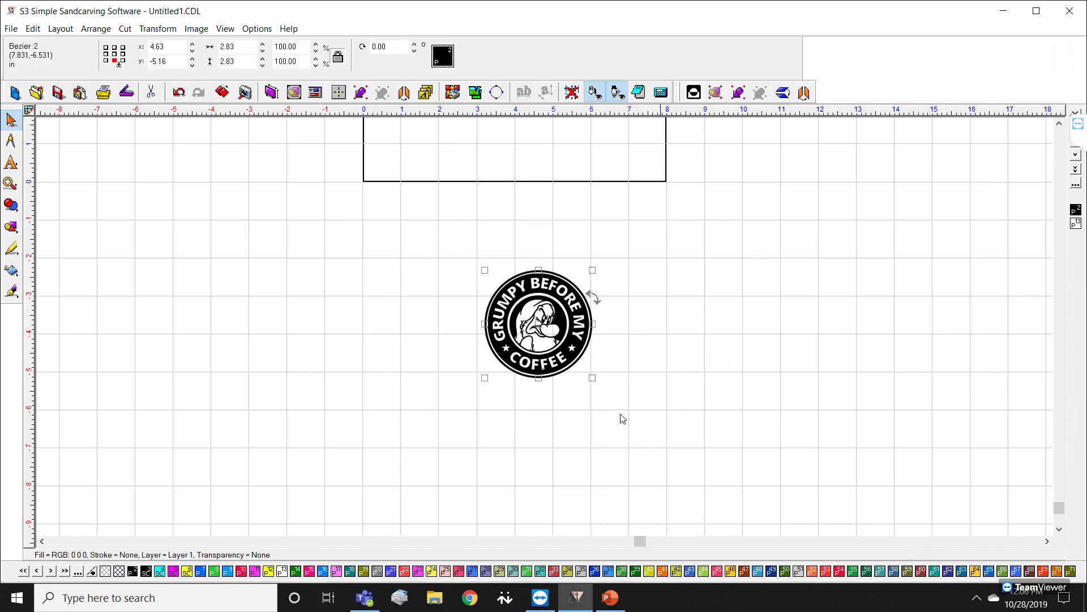
left_click(61, 28)
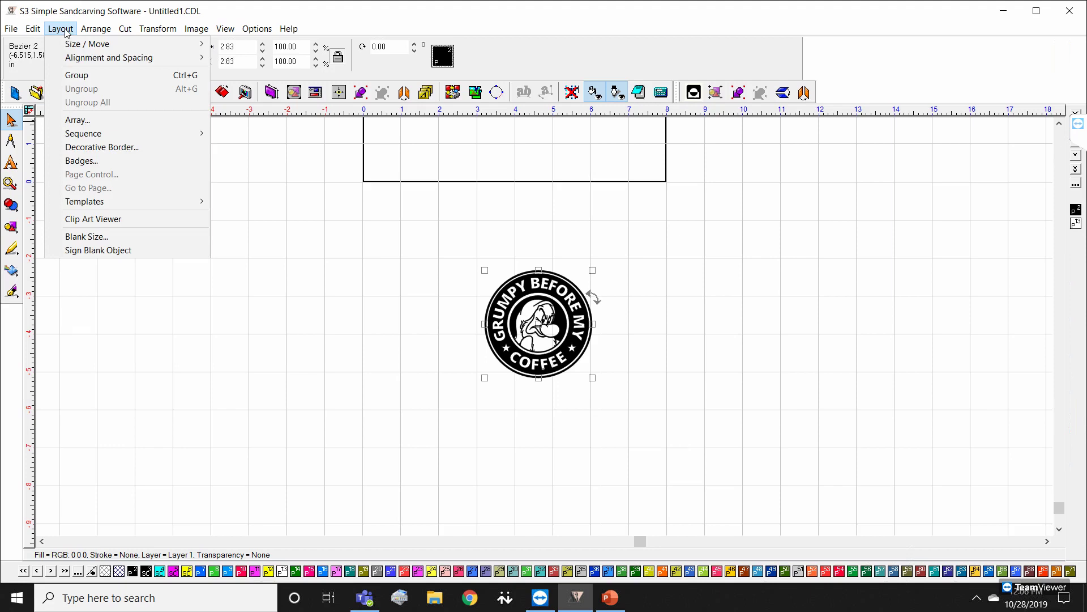
left_click(78, 76)
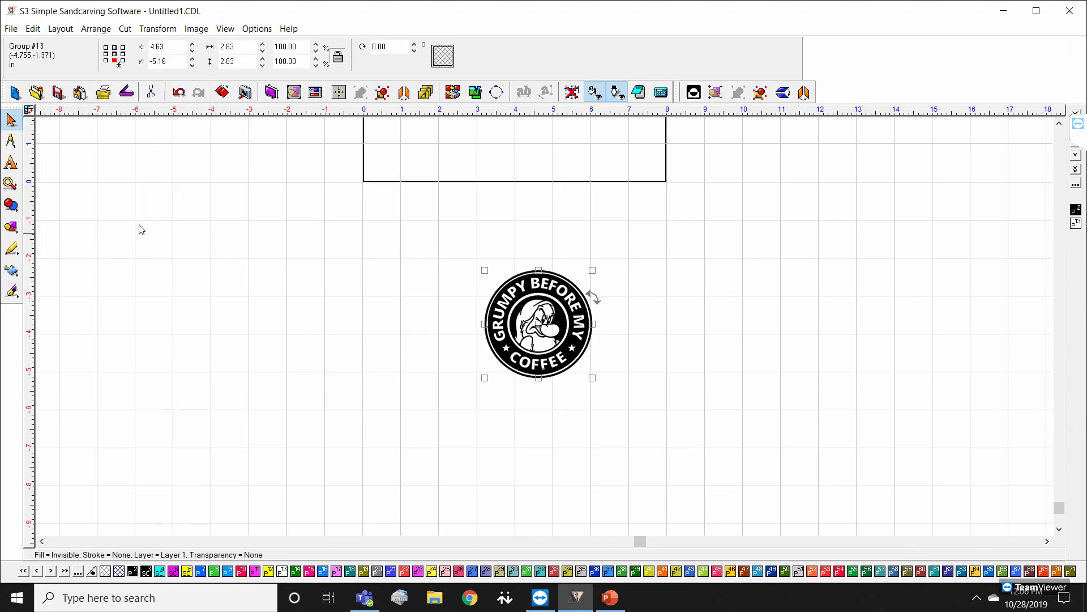
Step: Add 0.50-inch cross registration marks centred above and below the grouped logo, with an offset of 0.50
left_click(12, 227)
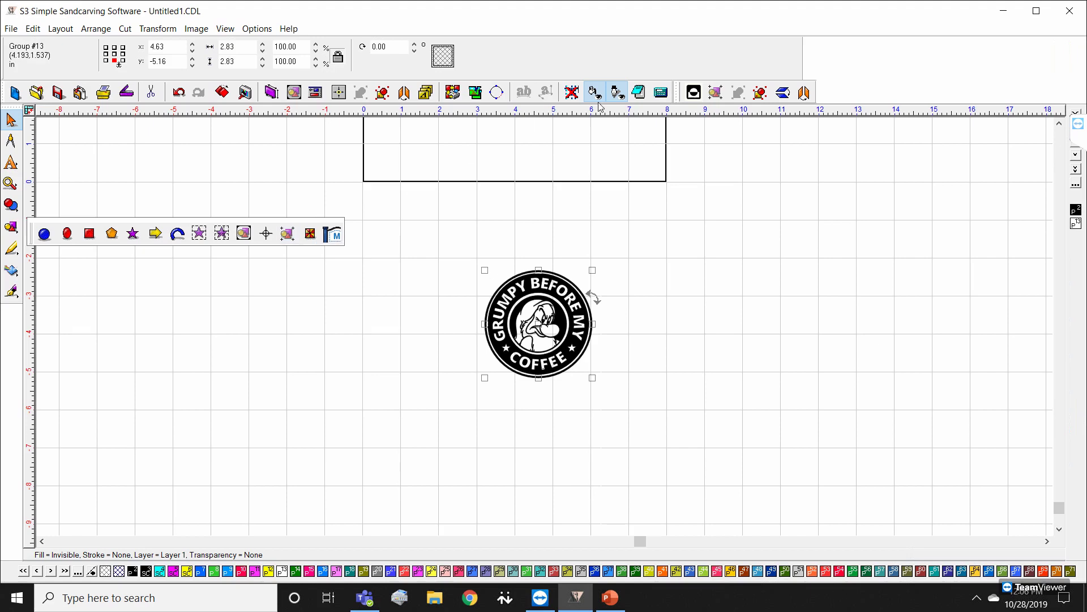
left_click(717, 94)
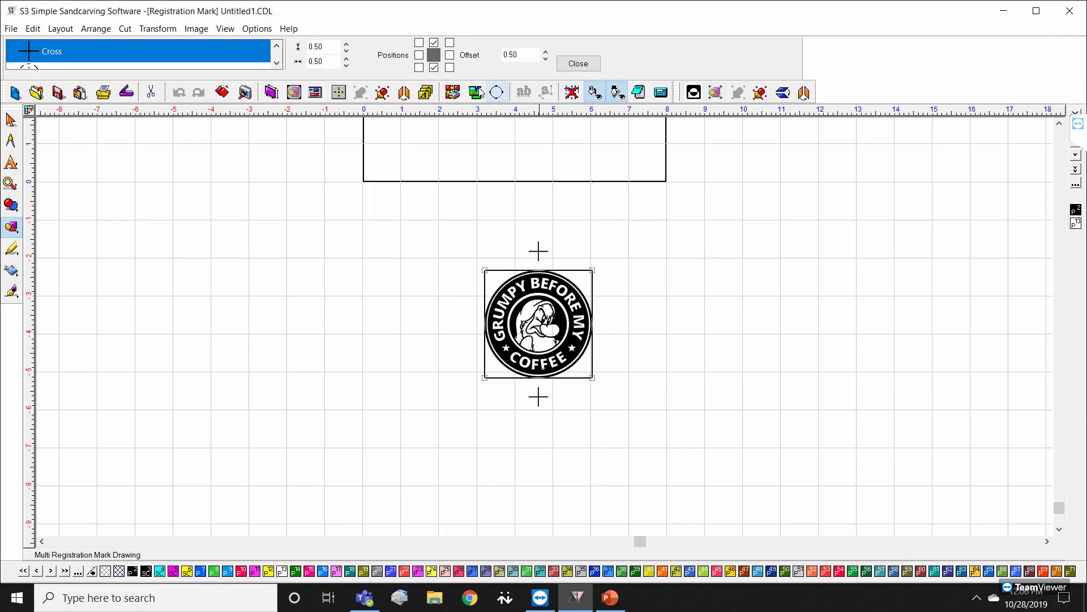
left_click(434, 68)
left_click(433, 43)
left_click(450, 55)
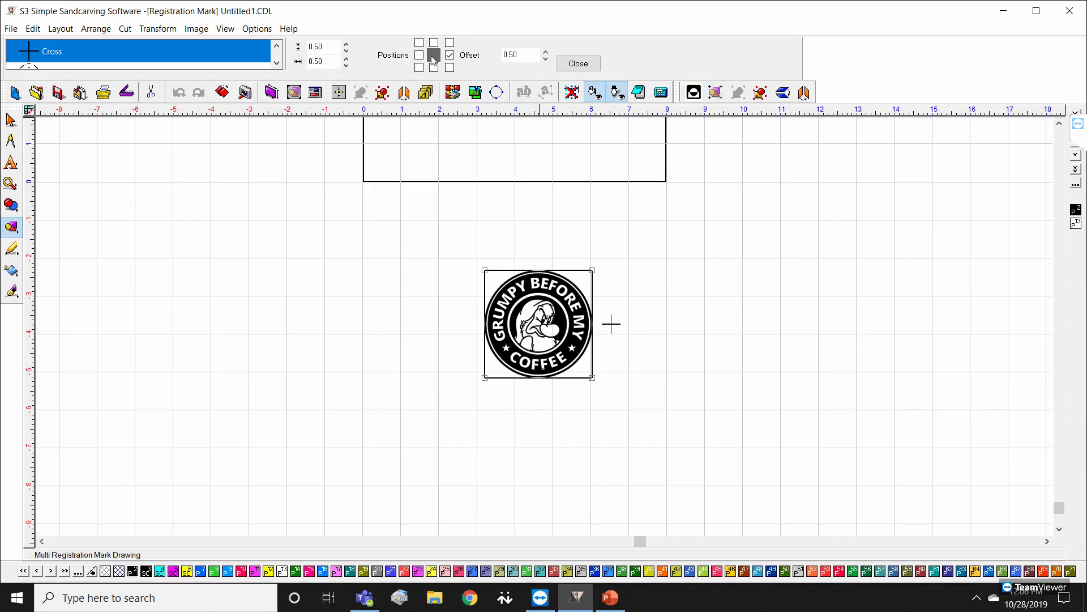
left_click(419, 55)
left_click(450, 55)
left_click(419, 55)
left_click(434, 42)
left_click(434, 67)
left_click(579, 64)
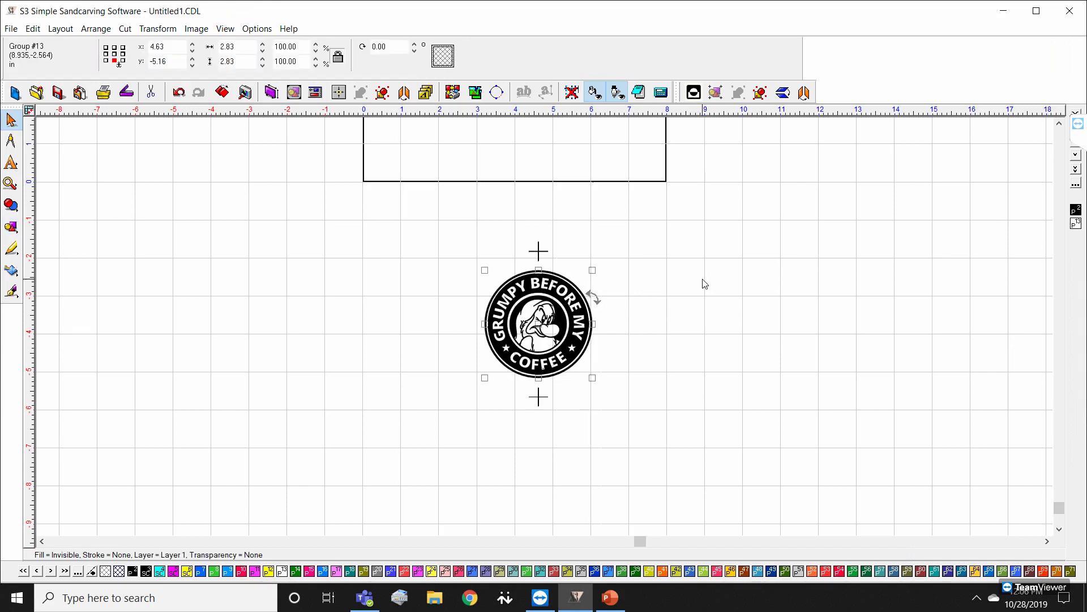
Step: Invert the logo together with its registration marks, using a 0.250-inch border offset and a black object border
left_click_drag(427, 202, 737, 470)
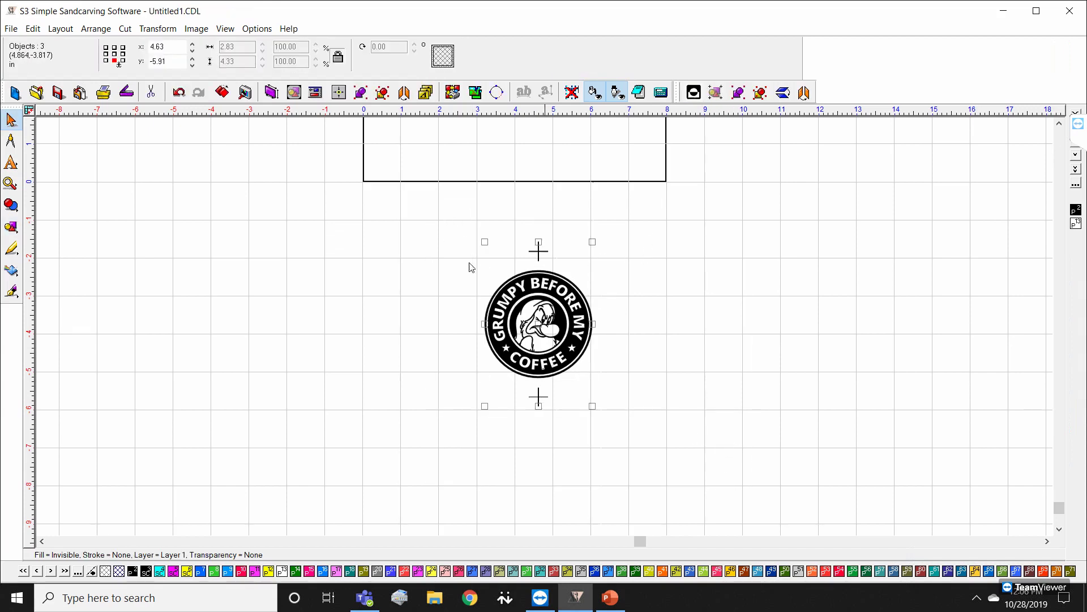
left_click(694, 92)
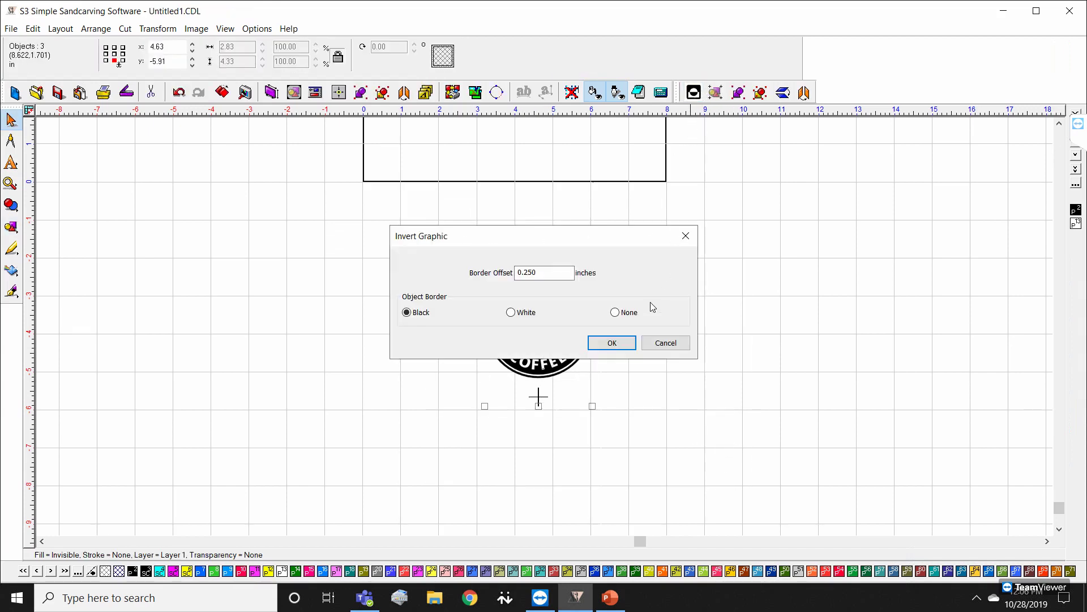
left_click(618, 343)
Step: Move the inverted logo with its registration marks onto the upper-left corner of the blank
left_click_drag(438, 207, 666, 467)
scroll(554, 317, "down", 3)
left_click_drag(554, 337, 523, 152)
scroll(552, 311, "down", 3)
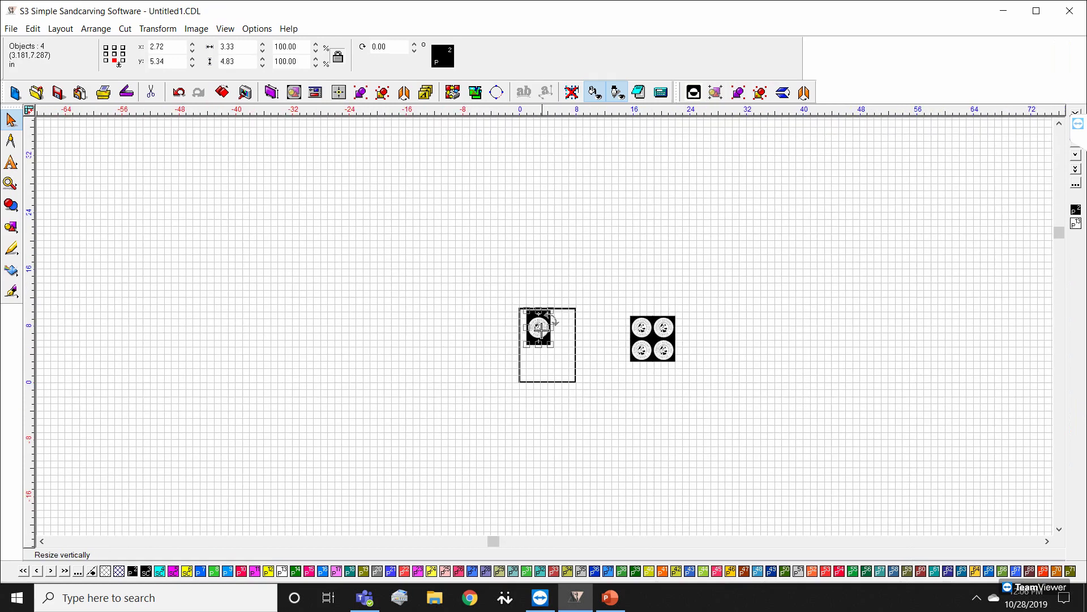
scroll(576, 306, "up", 3)
scroll(545, 327, "up", 4)
left_click_drag(531, 333, 447, 292)
scroll(626, 253, "down", 2)
scroll(668, 225, "up", 3)
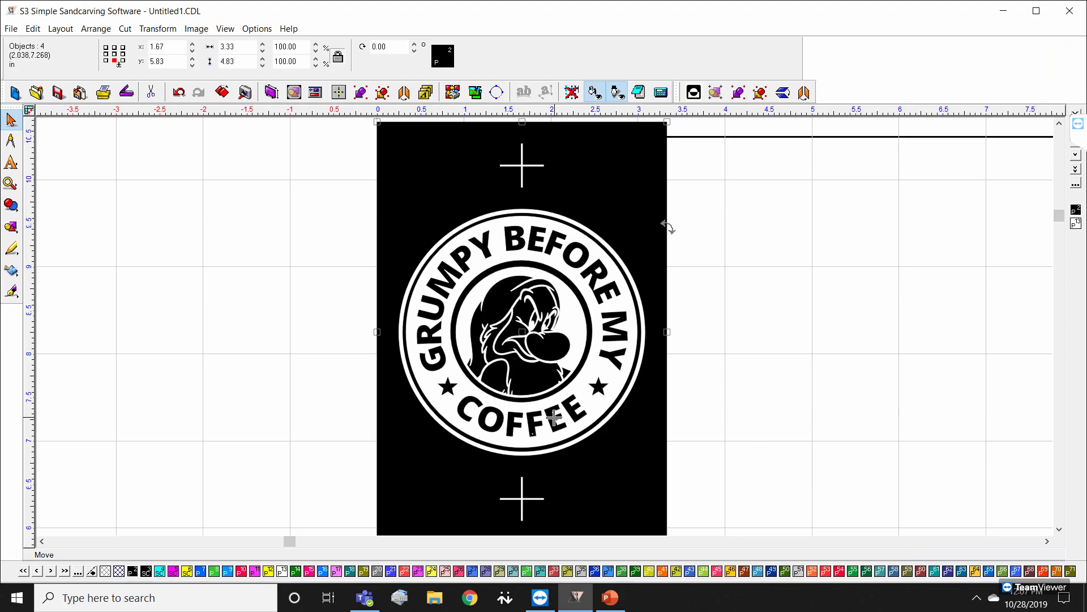
scroll(554, 418, "down", 1)
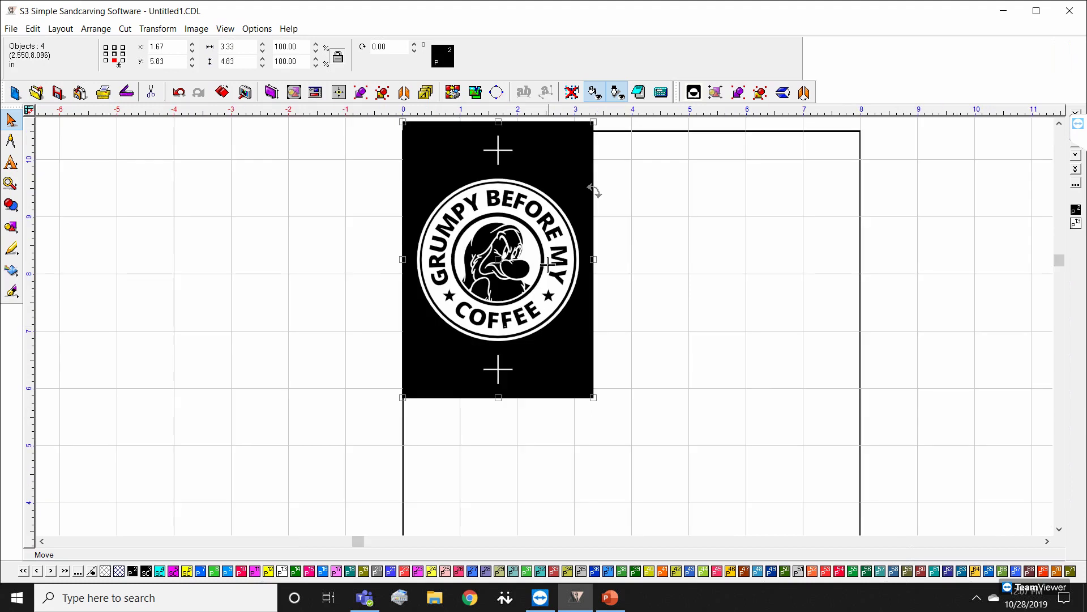
scroll(542, 328, "down", 1)
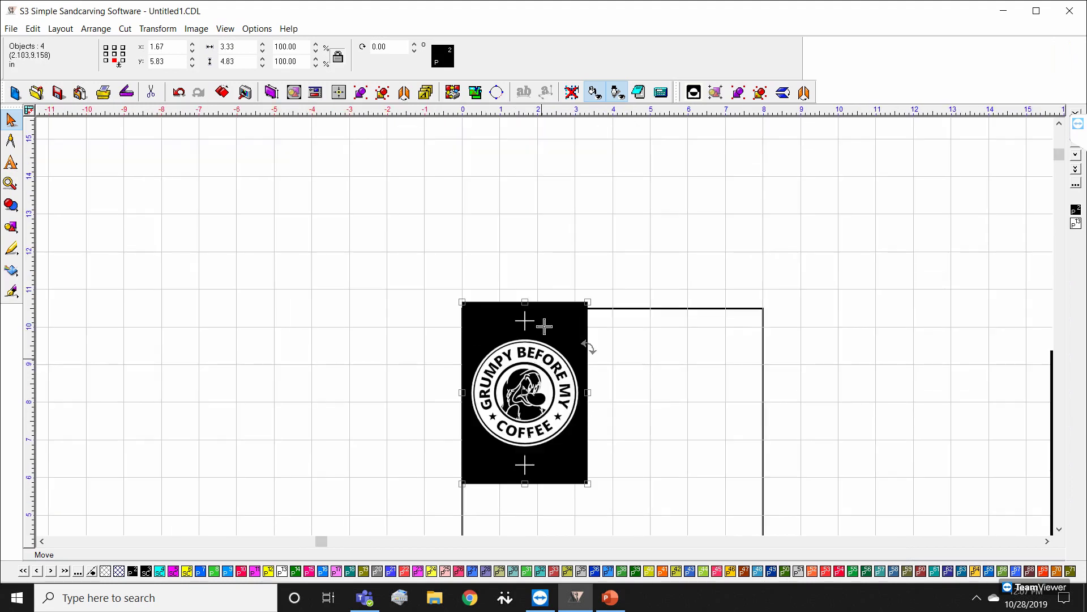
scroll(542, 330, "up", 1)
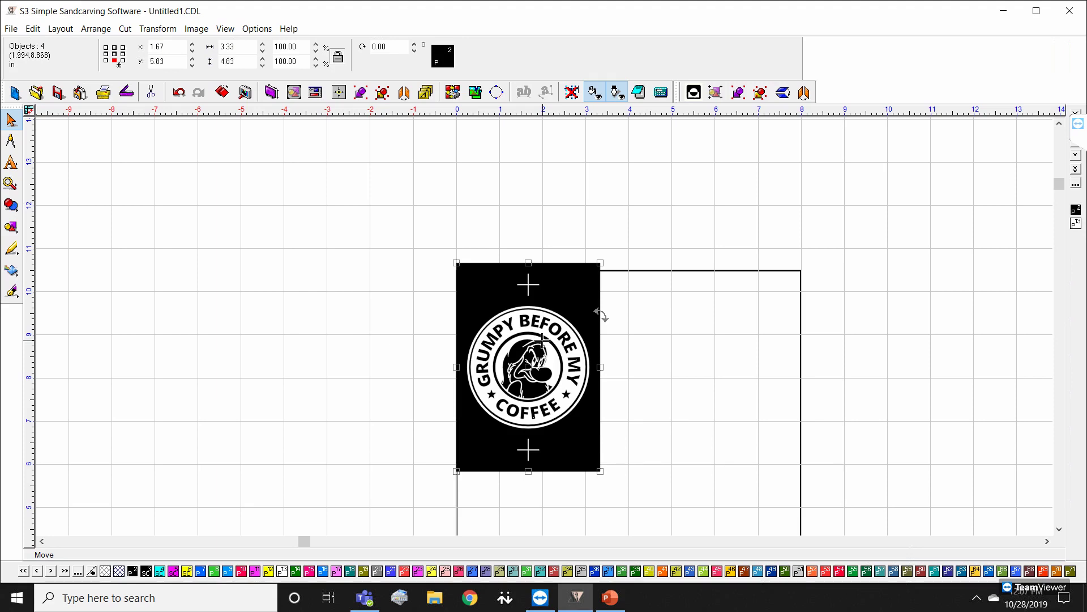
Step: Switch to PowerPoint and start the slide show after selecting the contact information slide
left_click(610, 598)
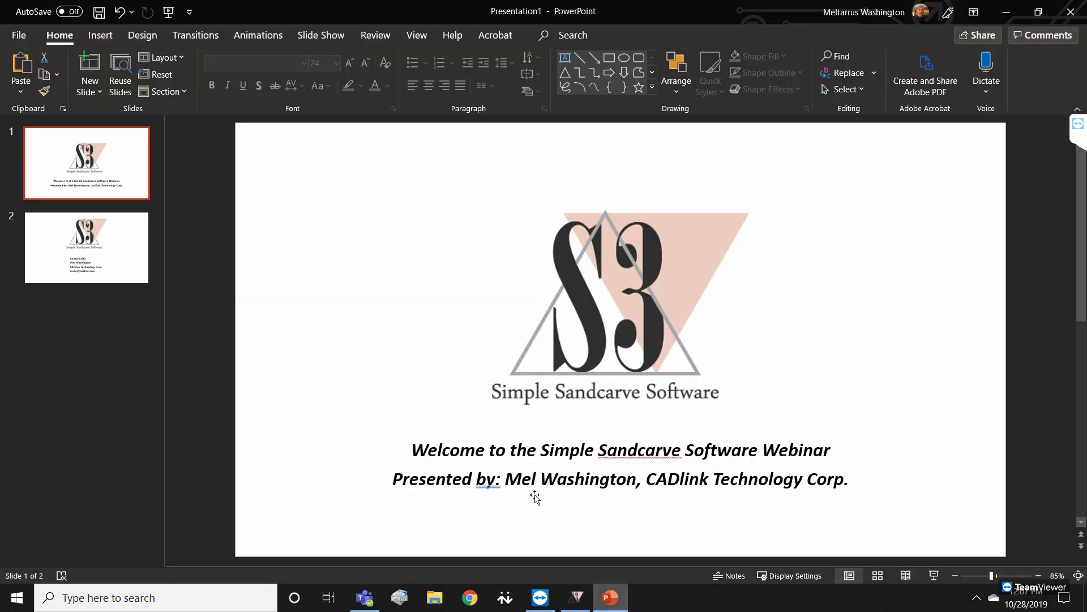
left_click(140, 245)
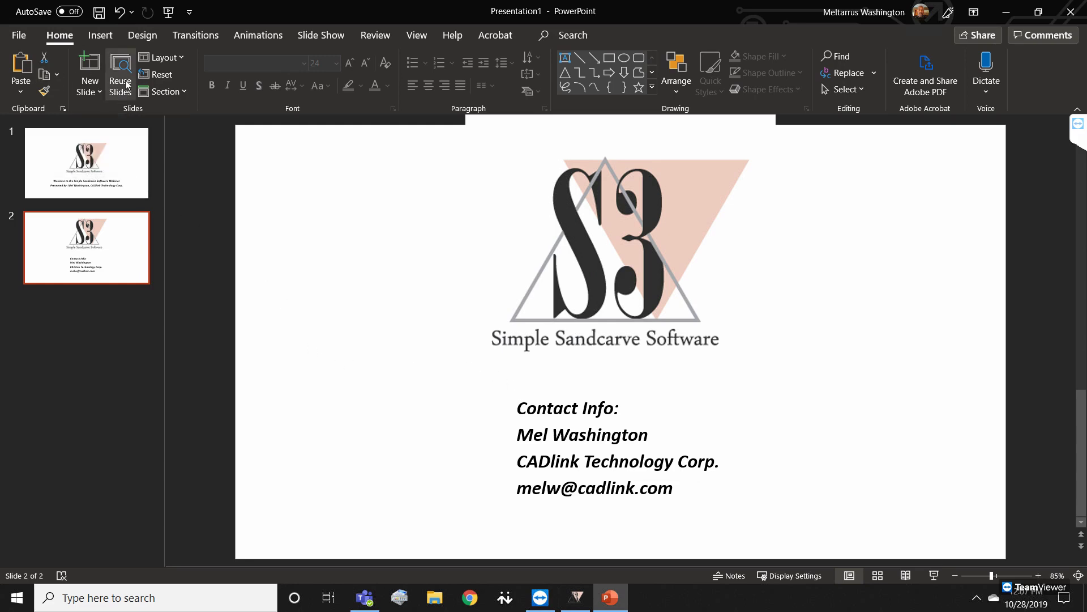
left_click(168, 15)
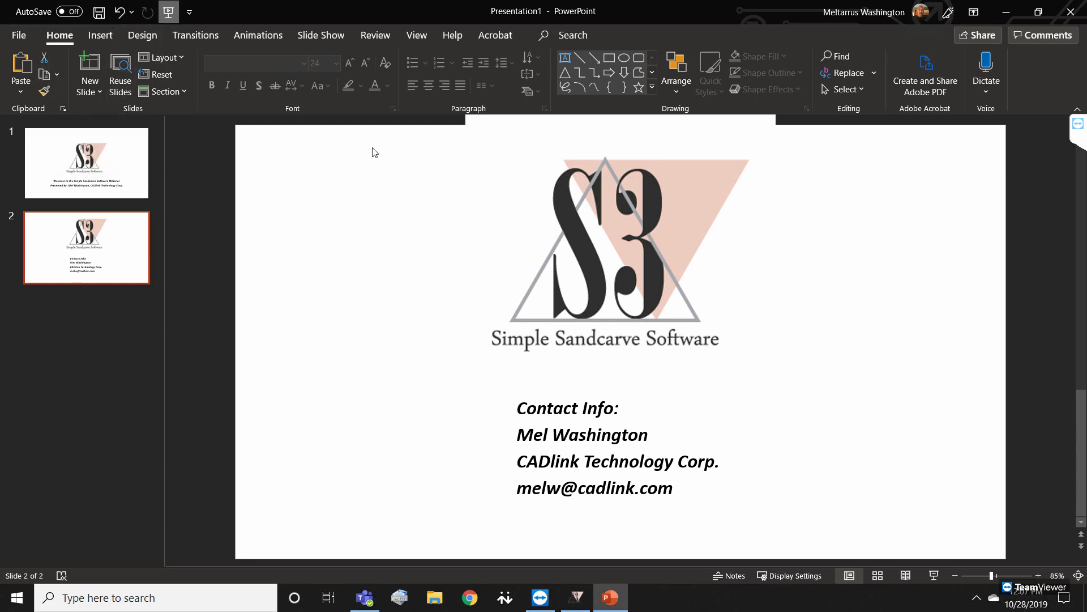